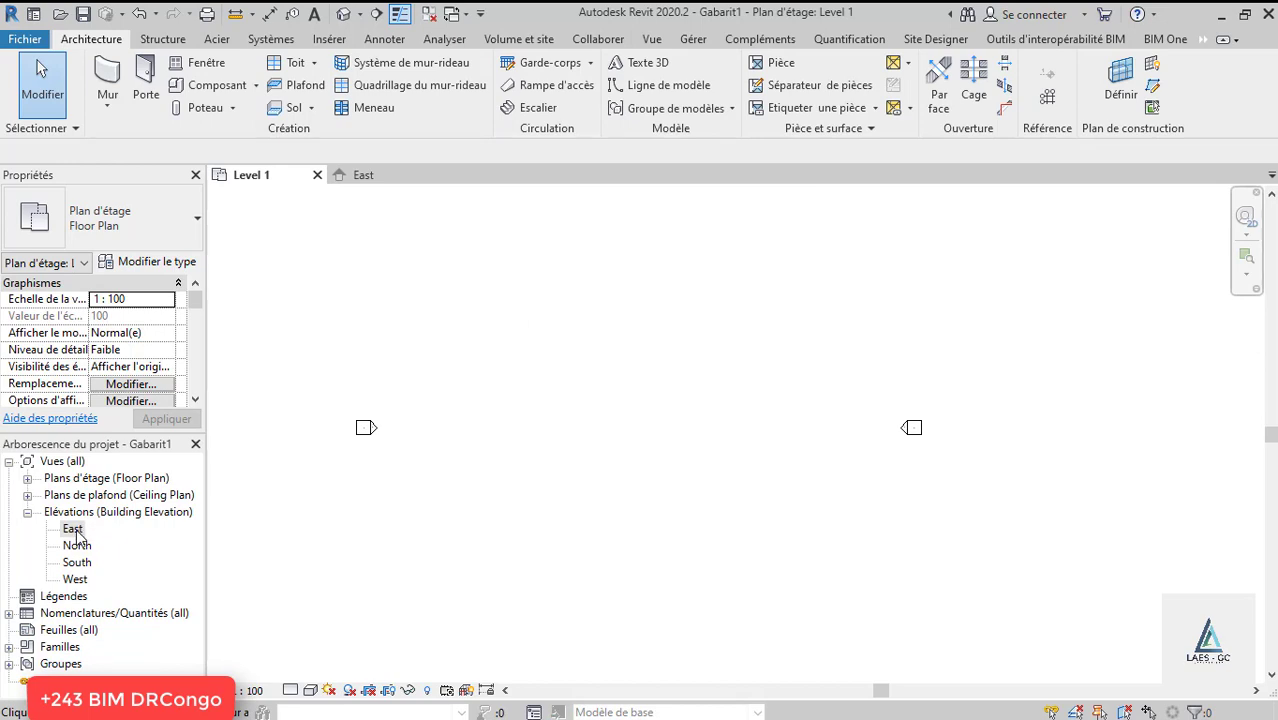
Open the East elevation and add a level offset 5 m above Level 2.
double_click(74, 531)
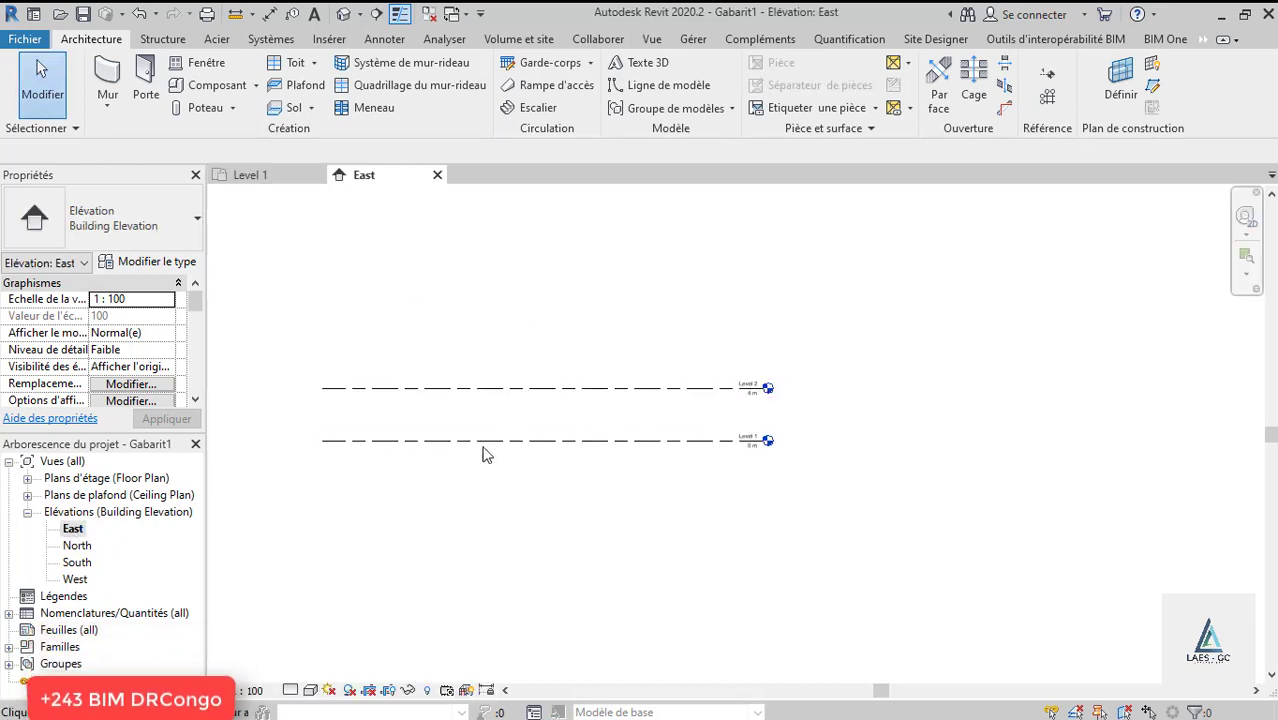
scroll(500, 445, up, 3)
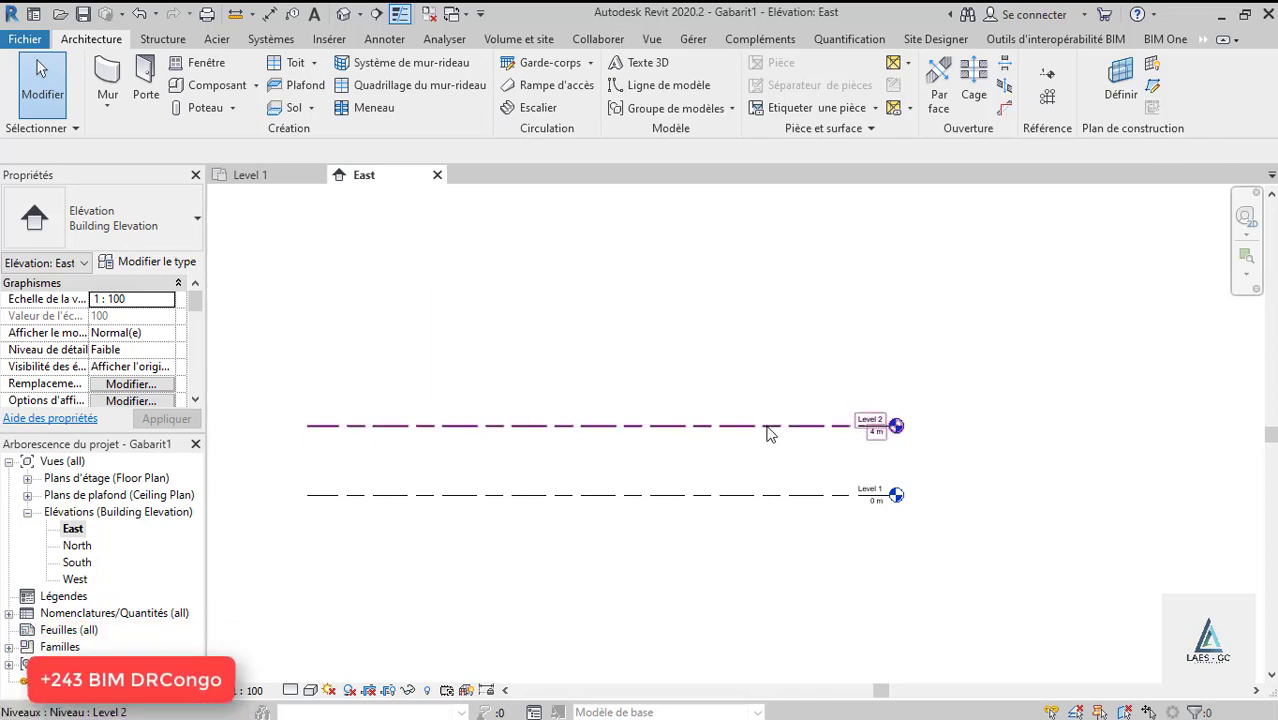
key(l)
key(l)
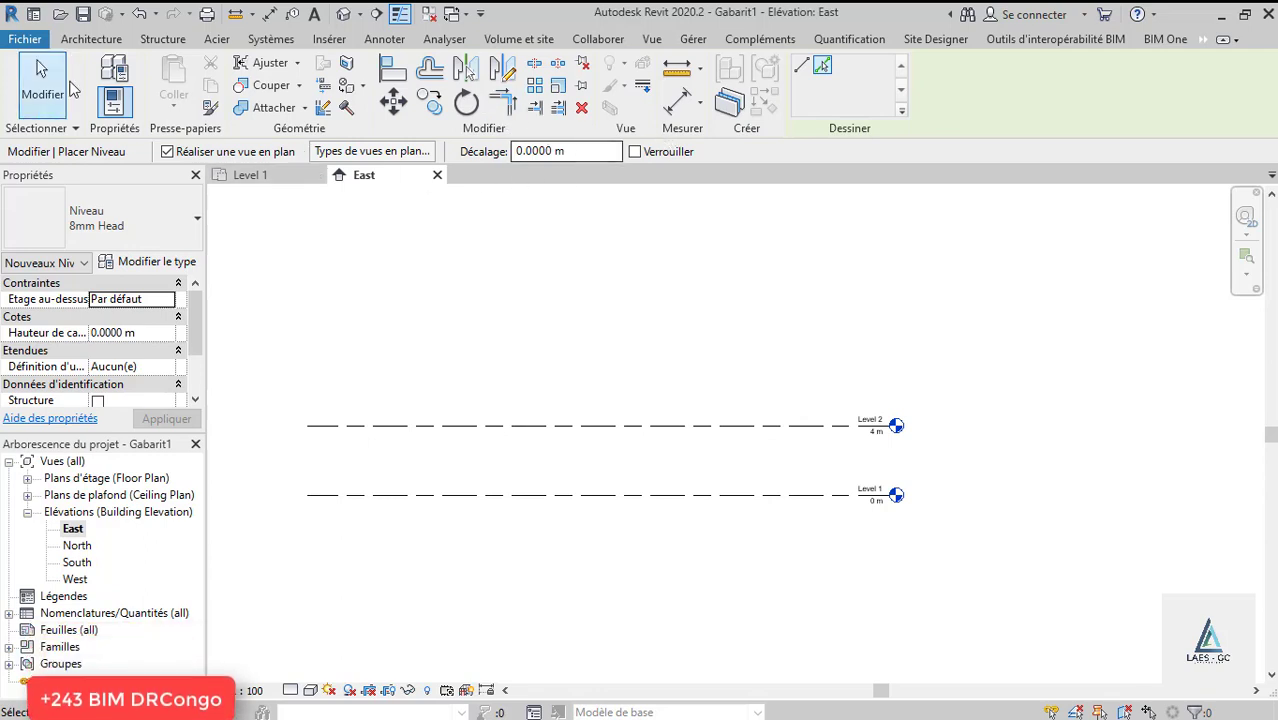
click(590, 151)
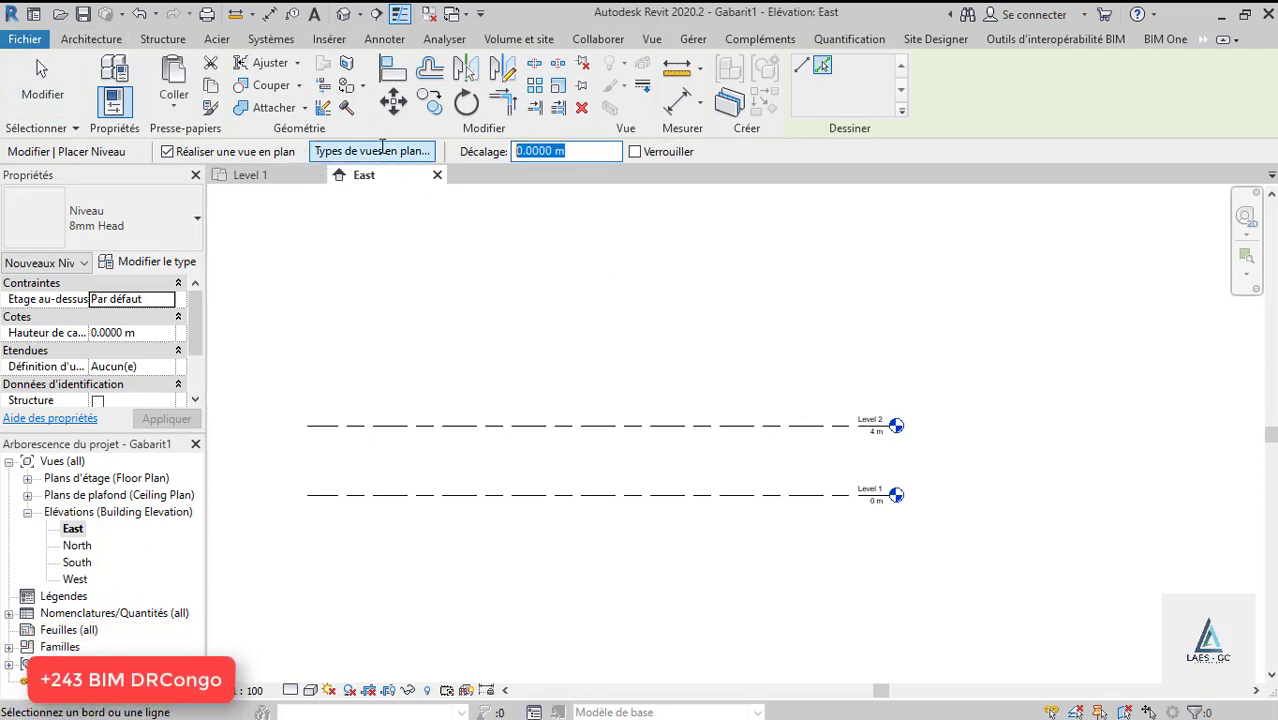
click(630, 425)
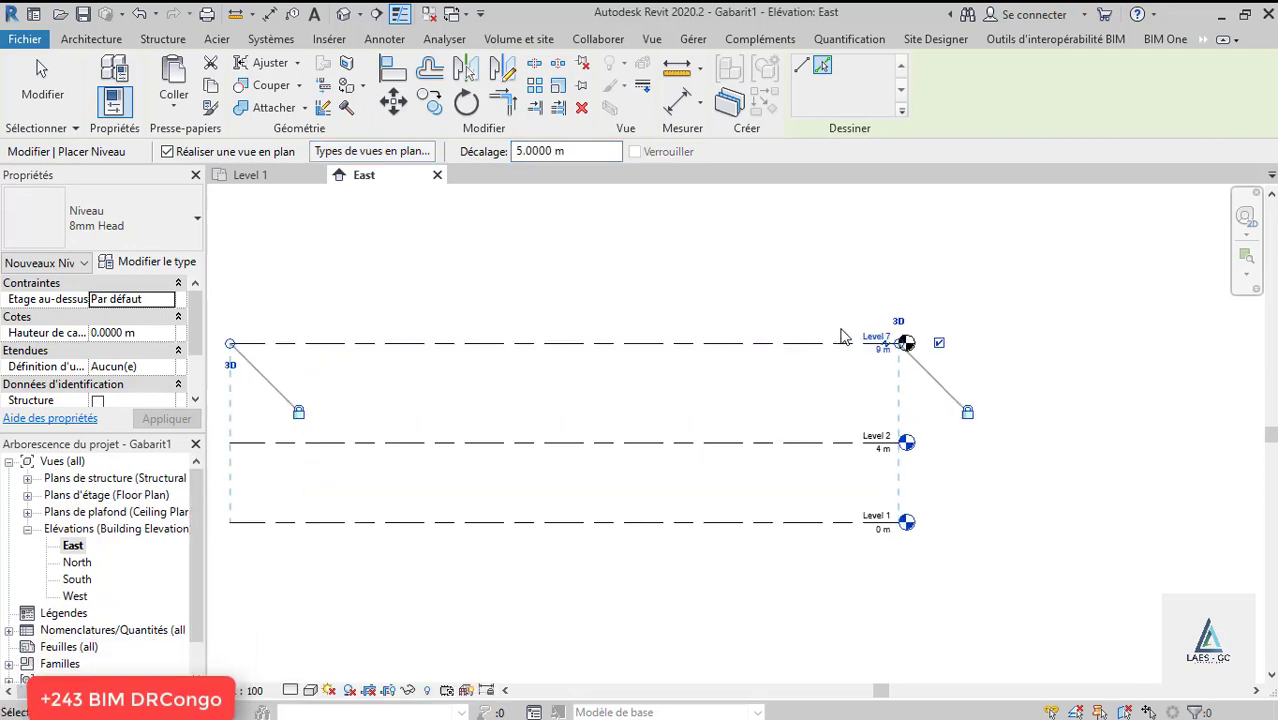
Undo the extra level placed above Level 7 and leave the Level command.
scroll(878, 339, up, 4)
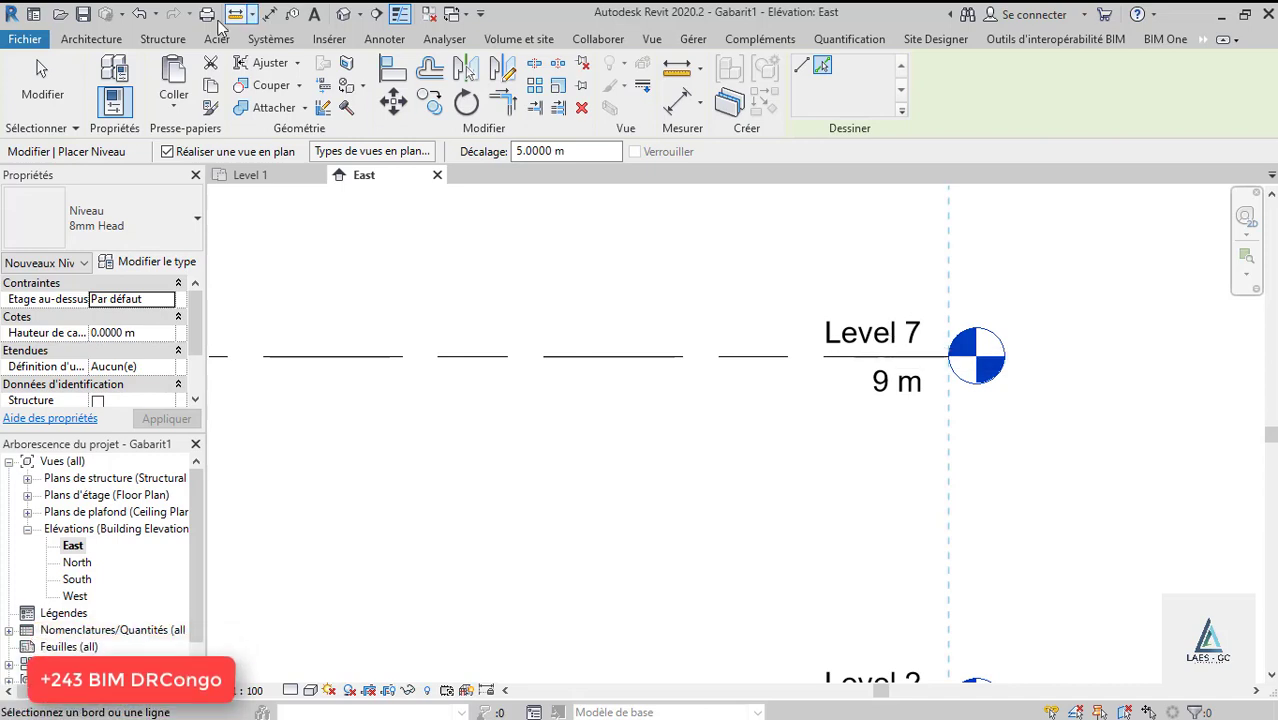
key(Escape)
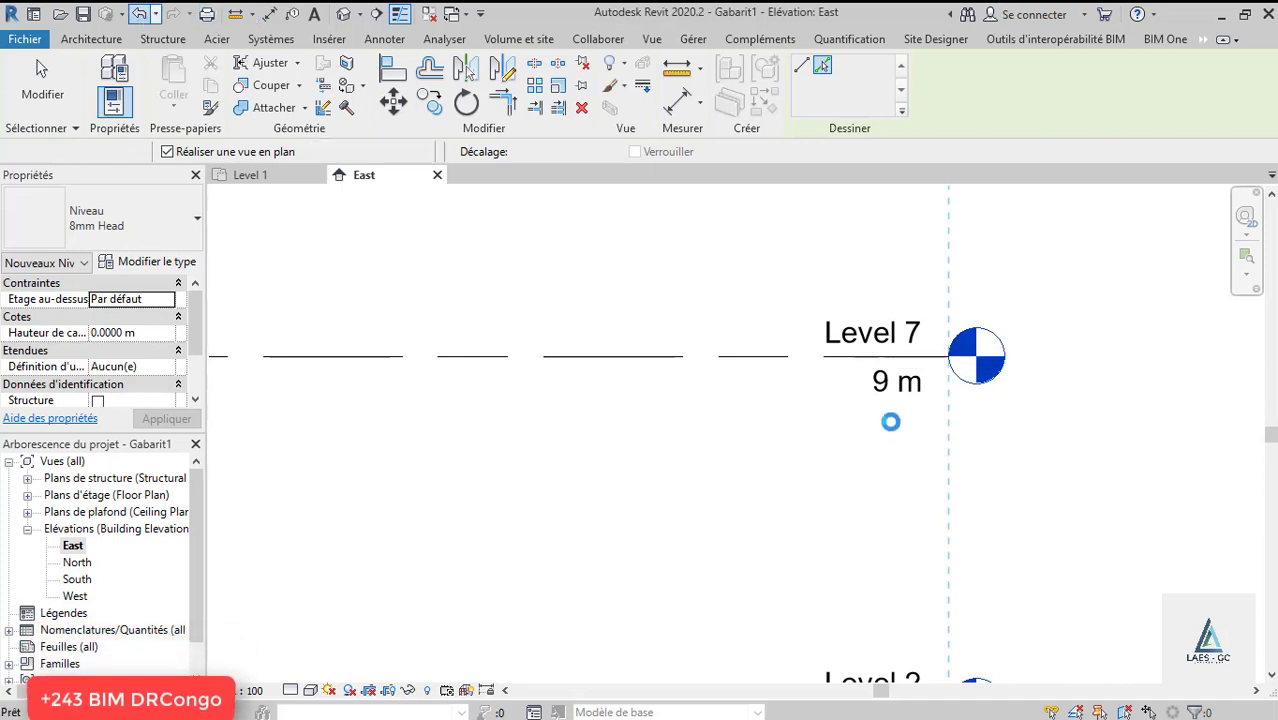
scroll(895, 460, down, 3)
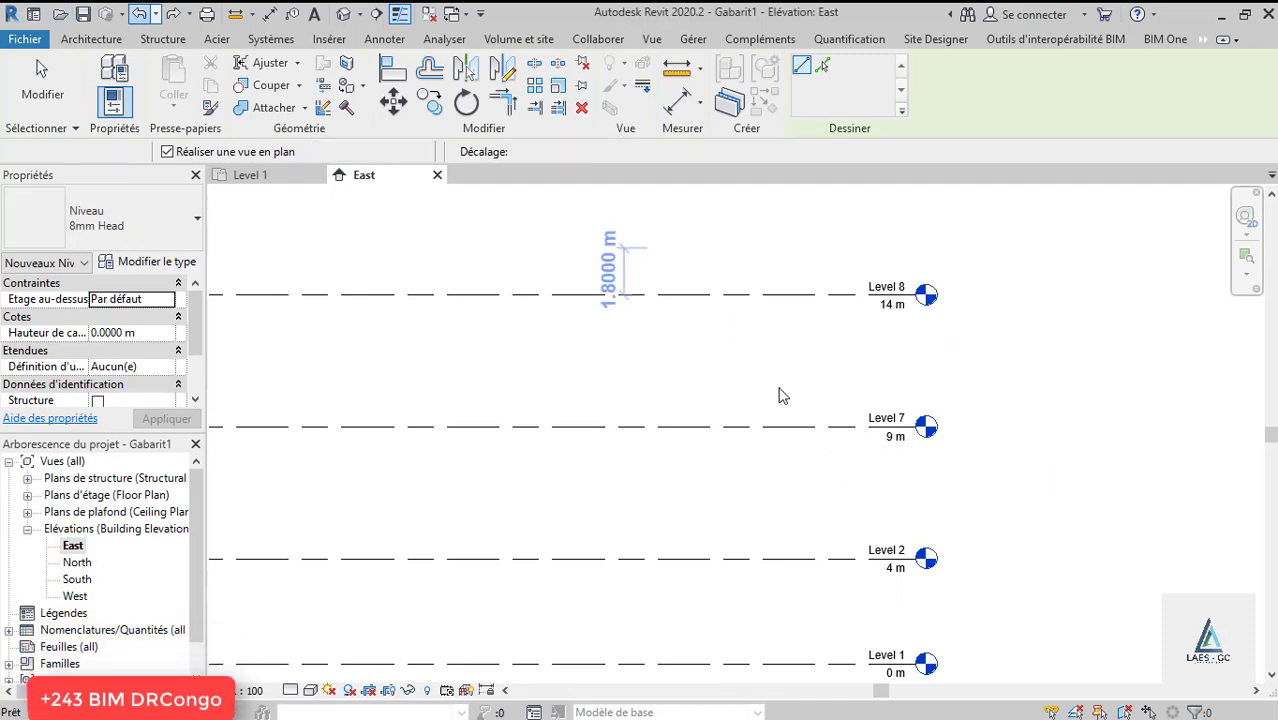
scroll(777, 372, up, 3)
key(Escape)
key(Escape)
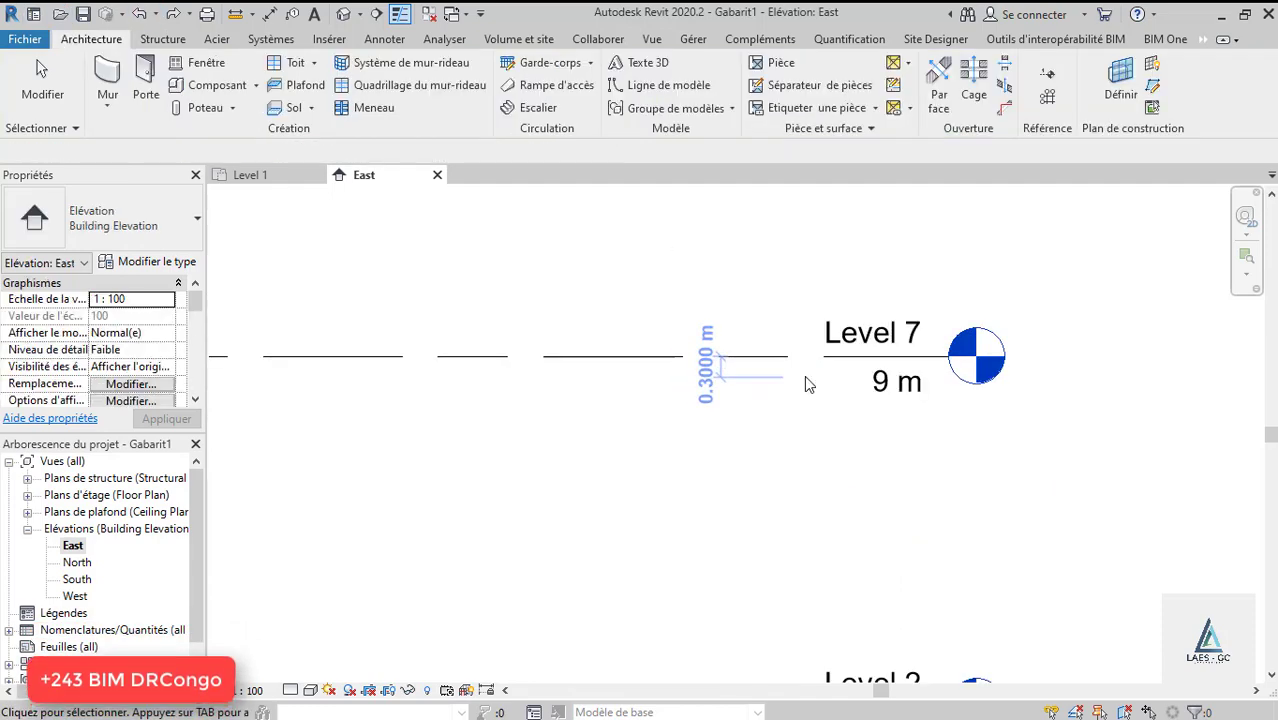
Rename Level 7 as Level 3 and accept renaming the corresponding views.
double_click(887, 339)
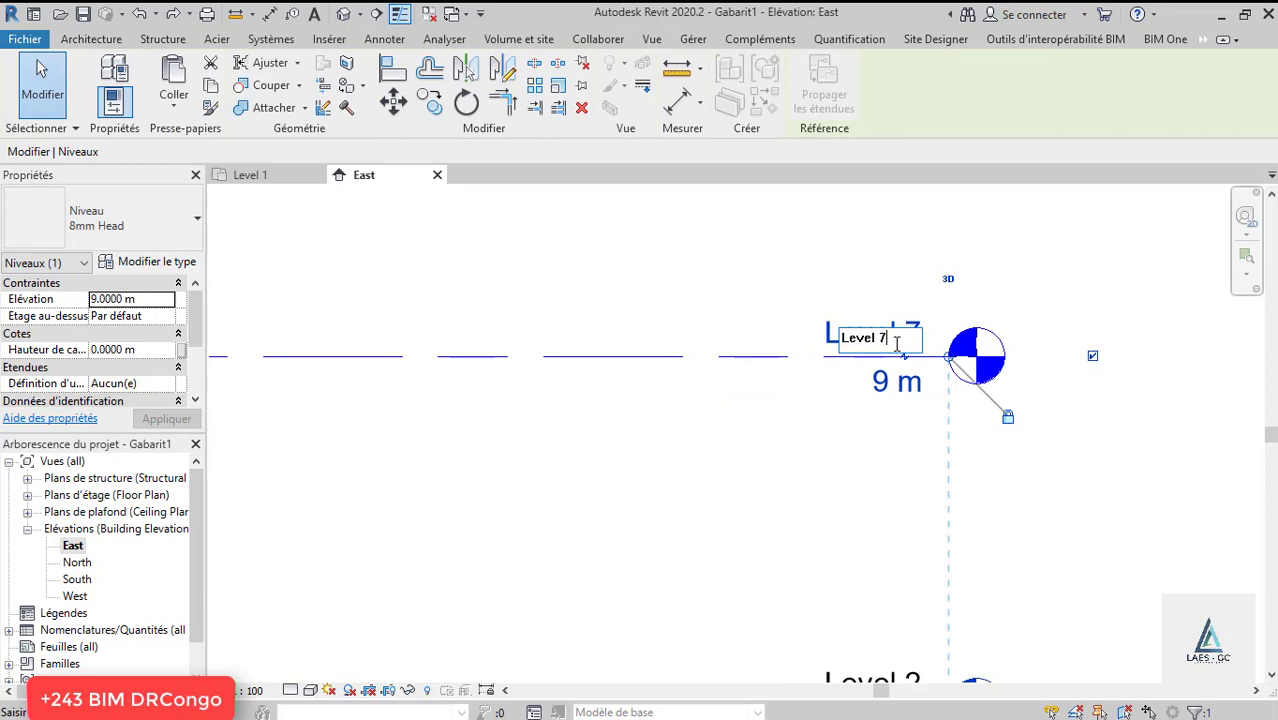
key(BackSpace)
key(Return)
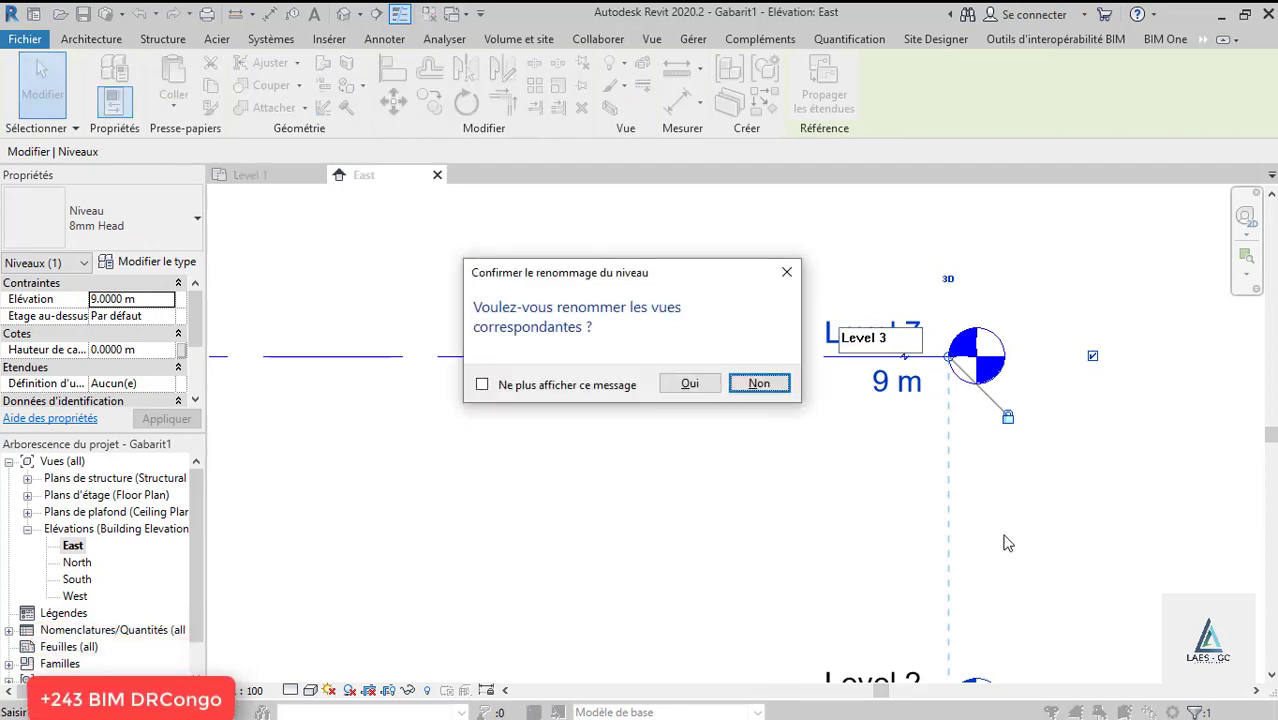
click(688, 385)
Add a level offset 210 m above Level 3 by picking the Level 3 line.
scroll(836, 513, down, 5)
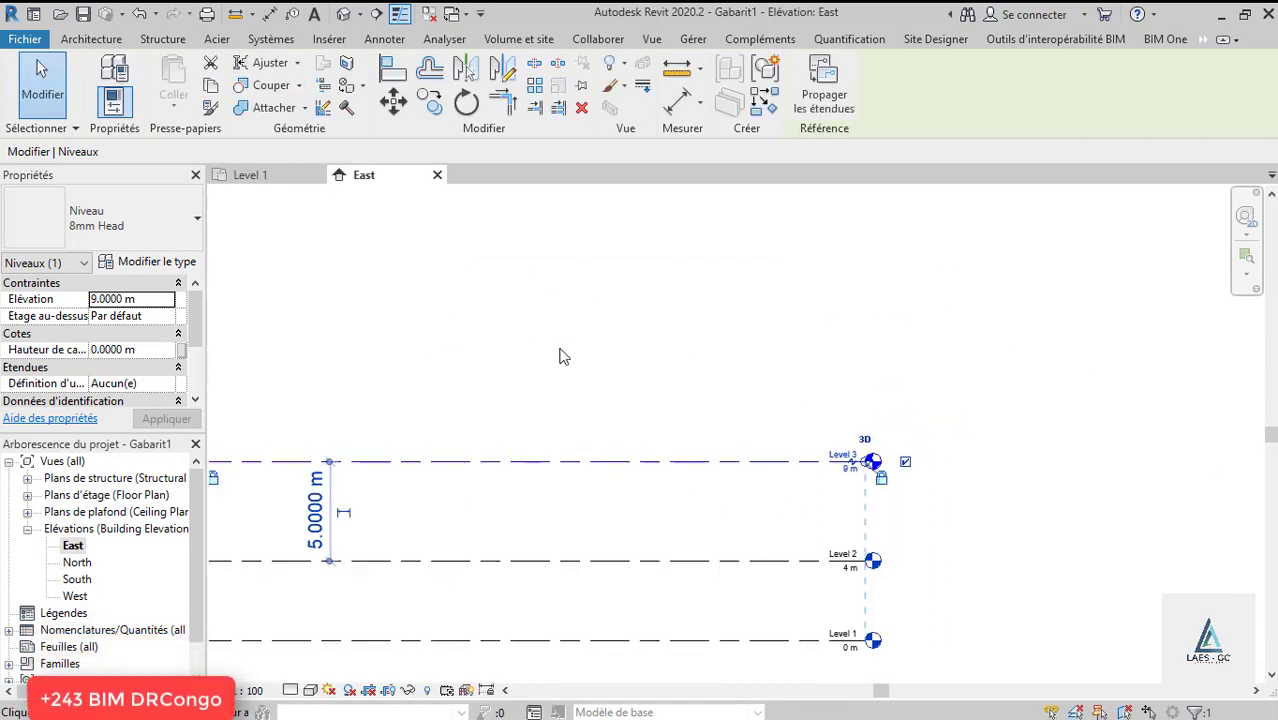
key(l)
key(l)
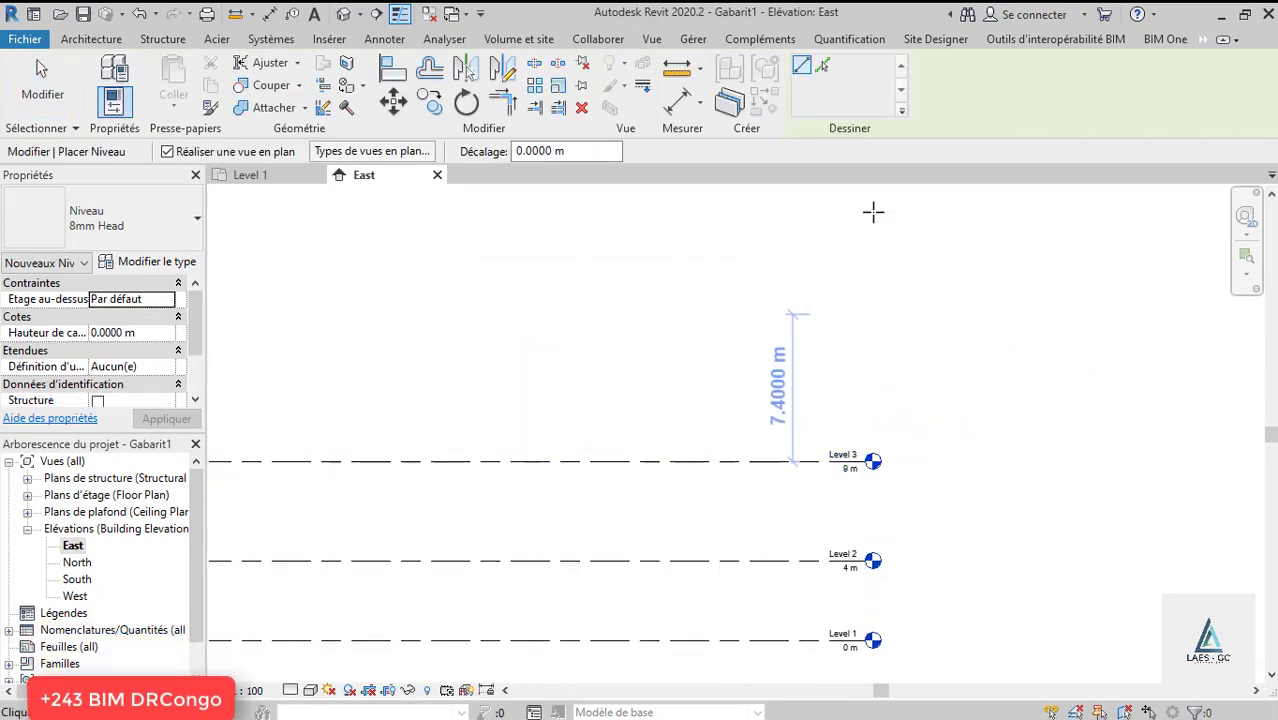
drag(585, 154, 506, 160)
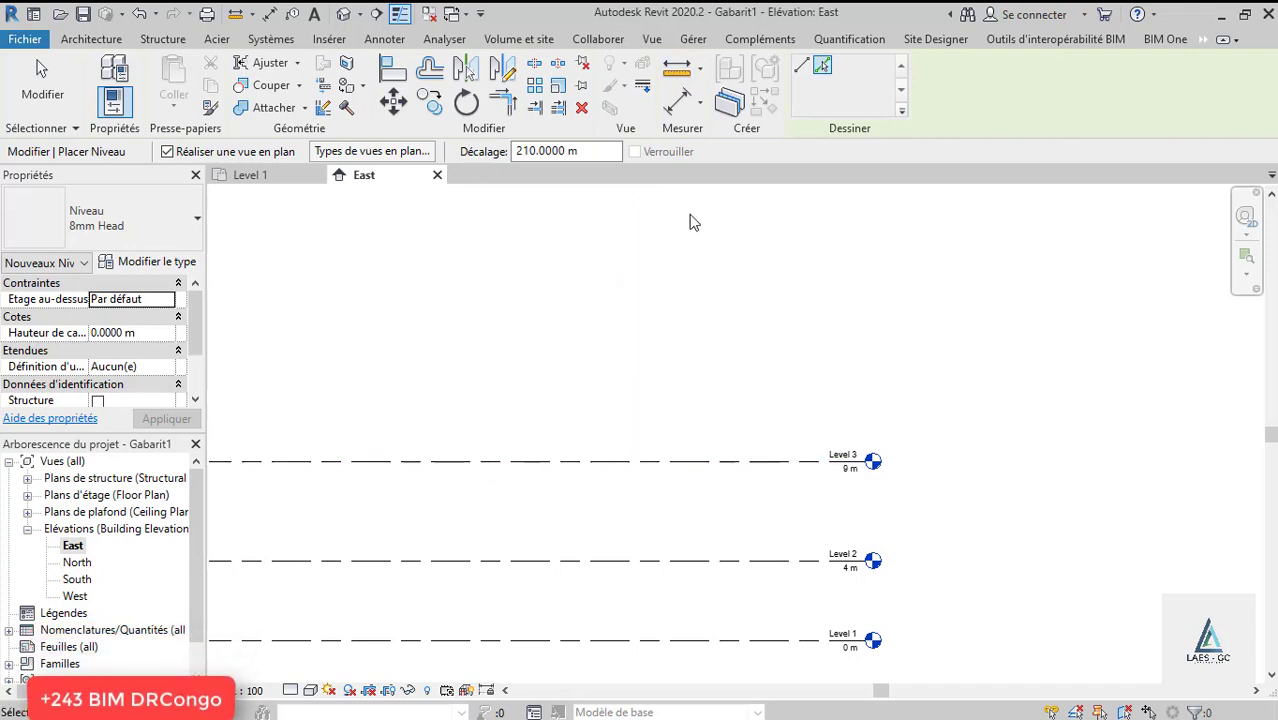
scroll(1197, 359, down, 2)
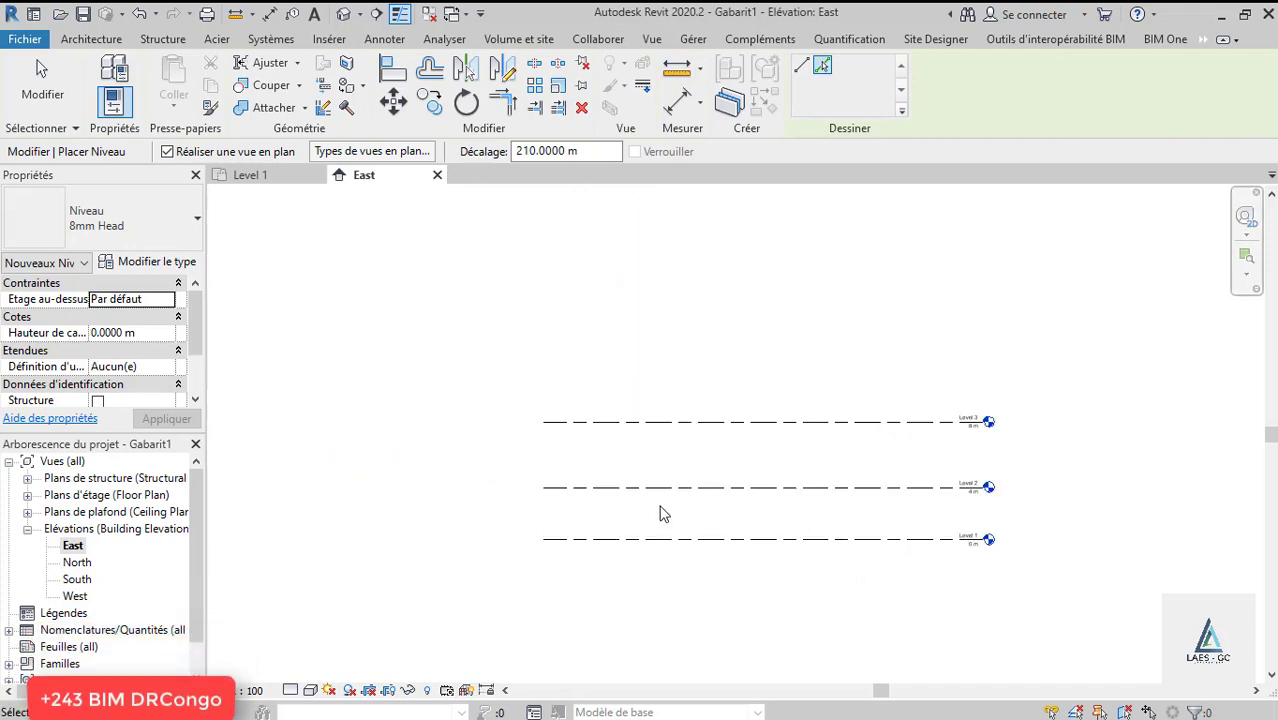
scroll(630, 558, down, 3)
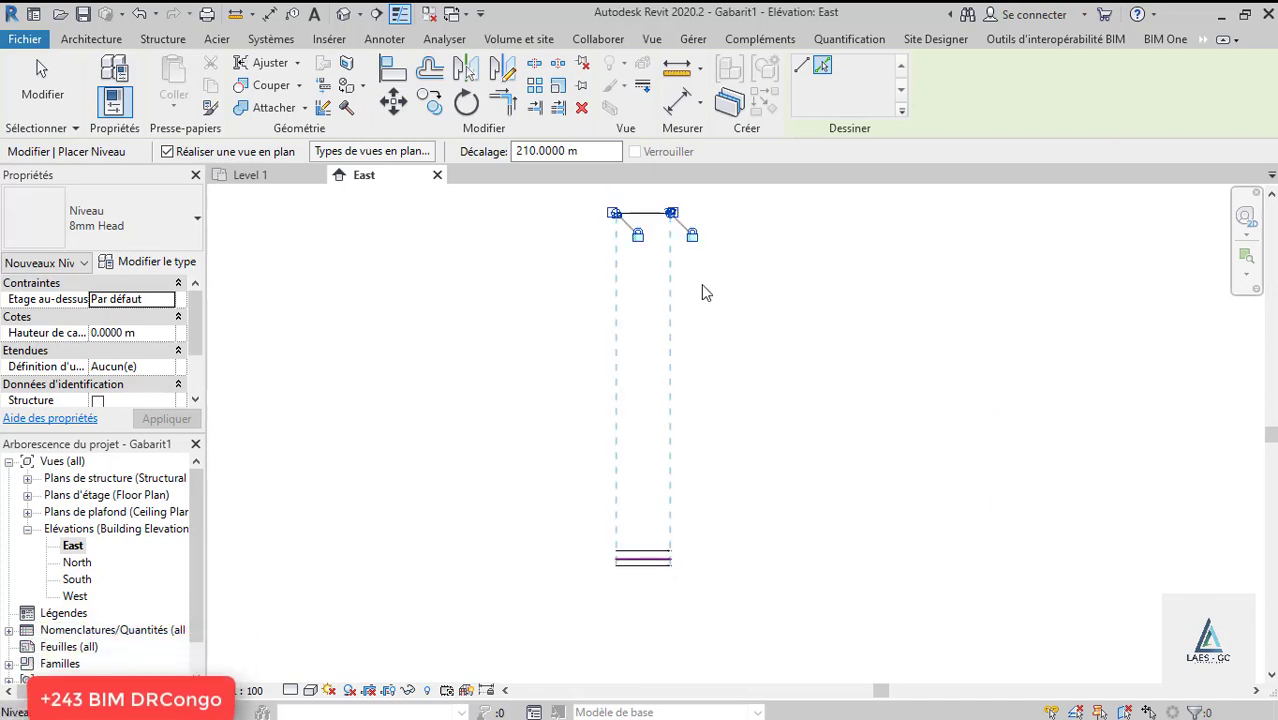
scroll(656, 243, up, 5)
key(Escape)
key(Escape)
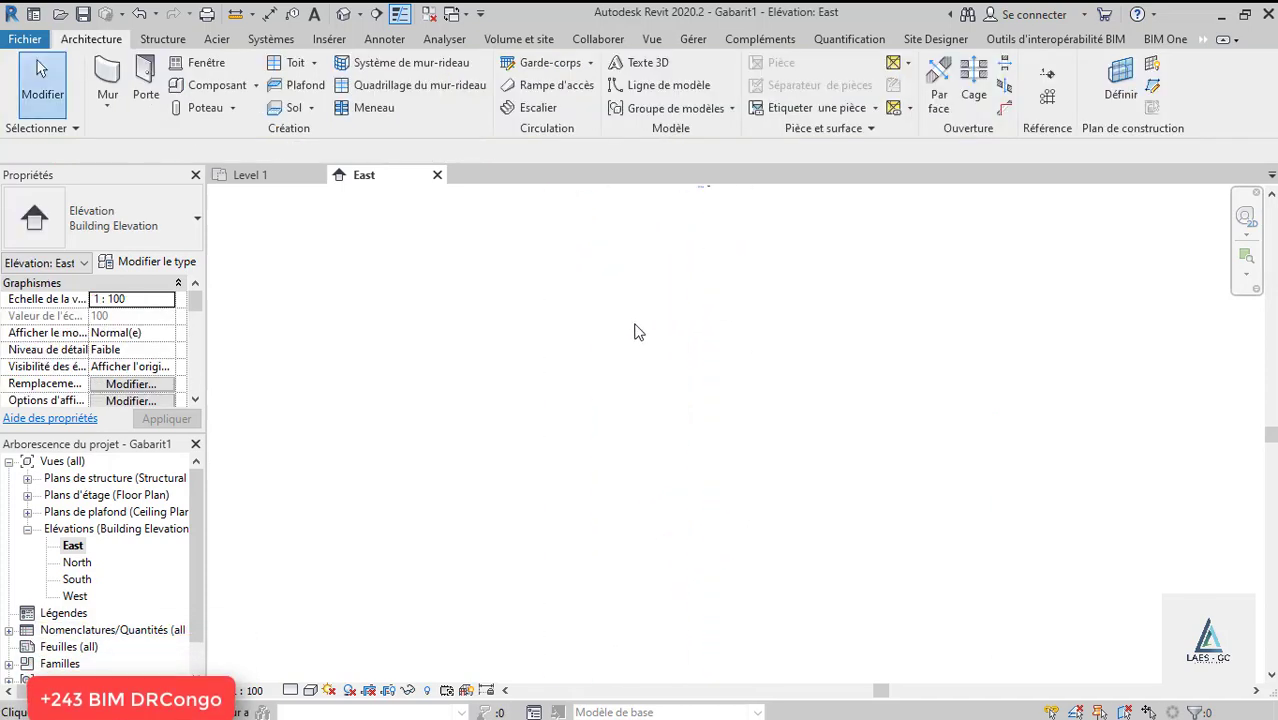
Set the East elevation's view scale to 1:500.
scroll(656, 274, up, 3)
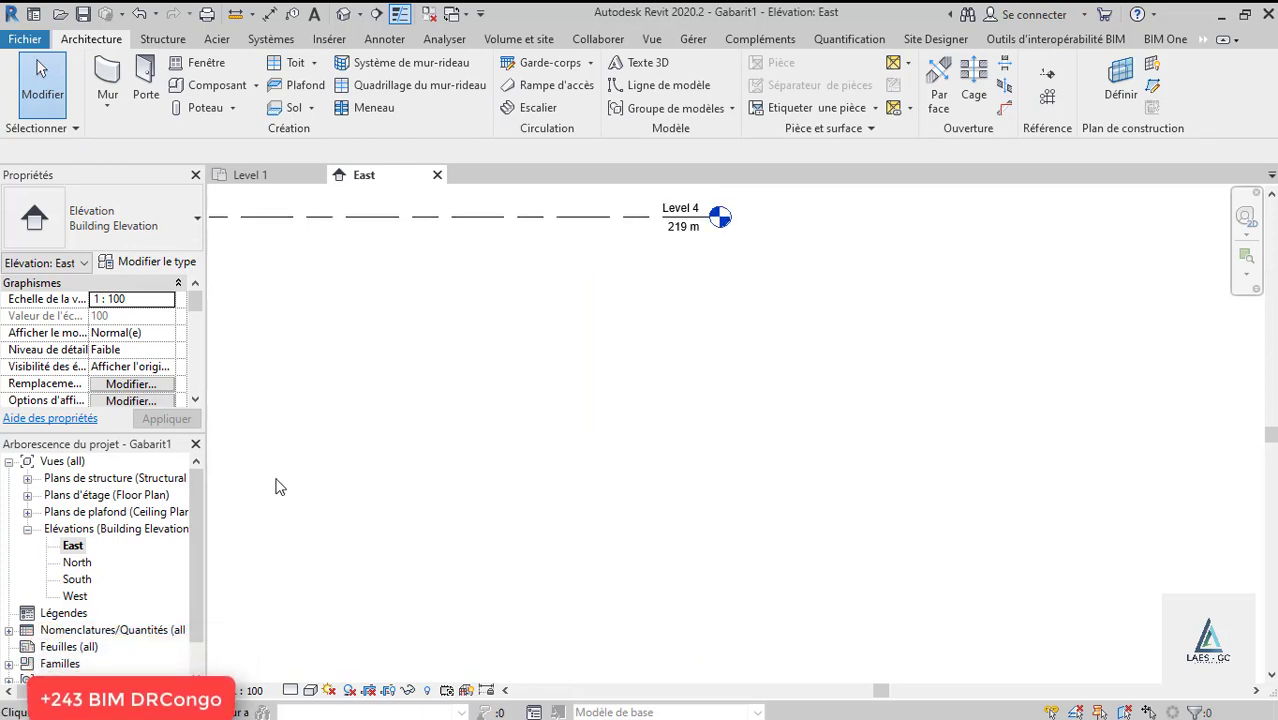
click(256, 692)
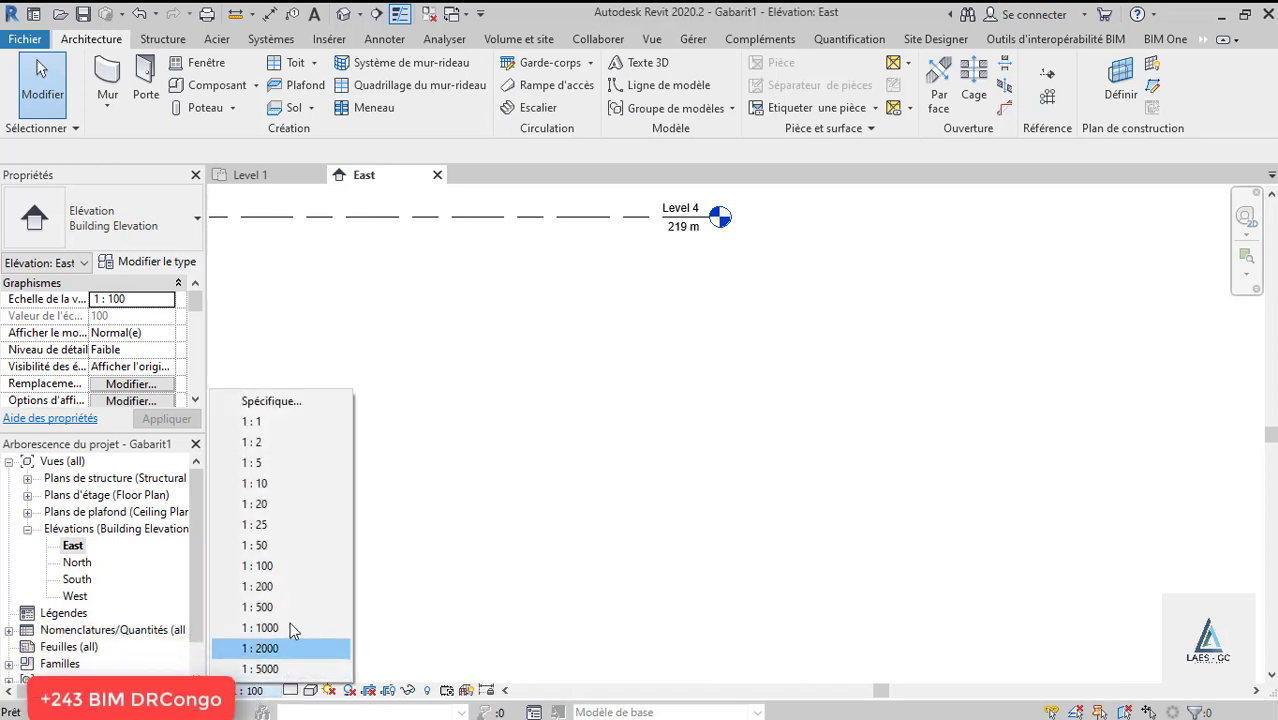
click(262, 607)
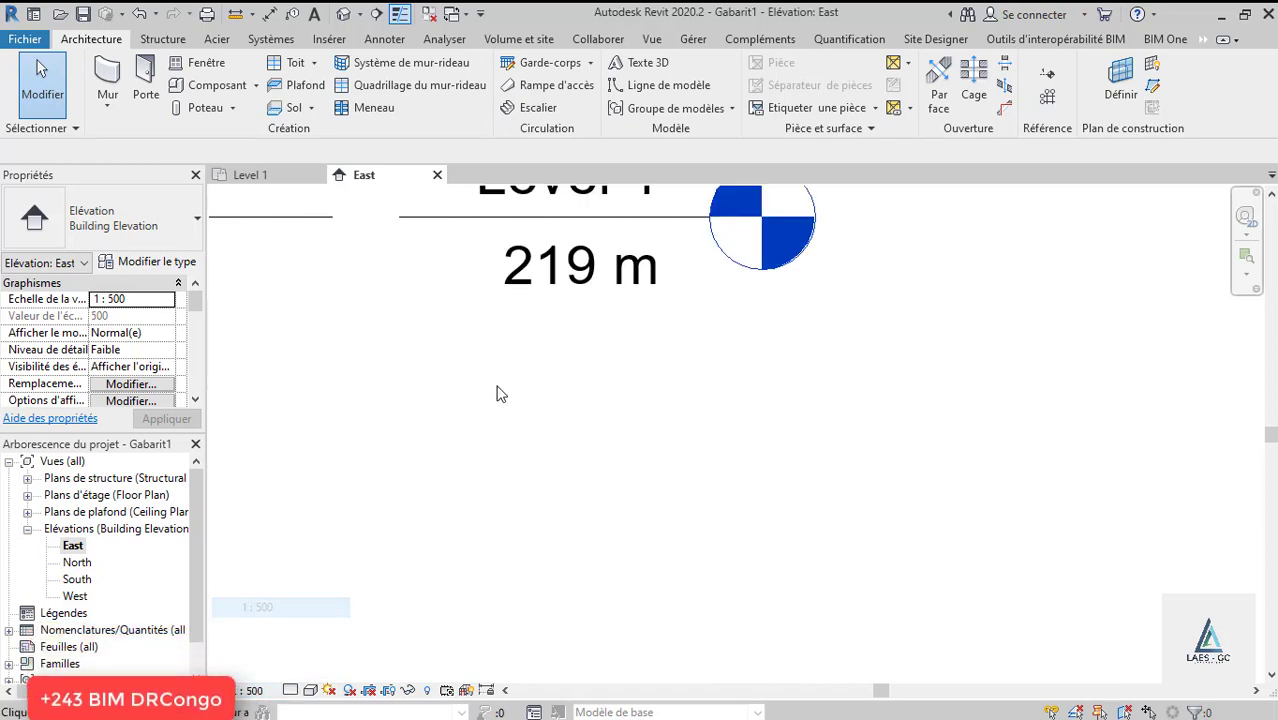
scroll(619, 262, down, 6)
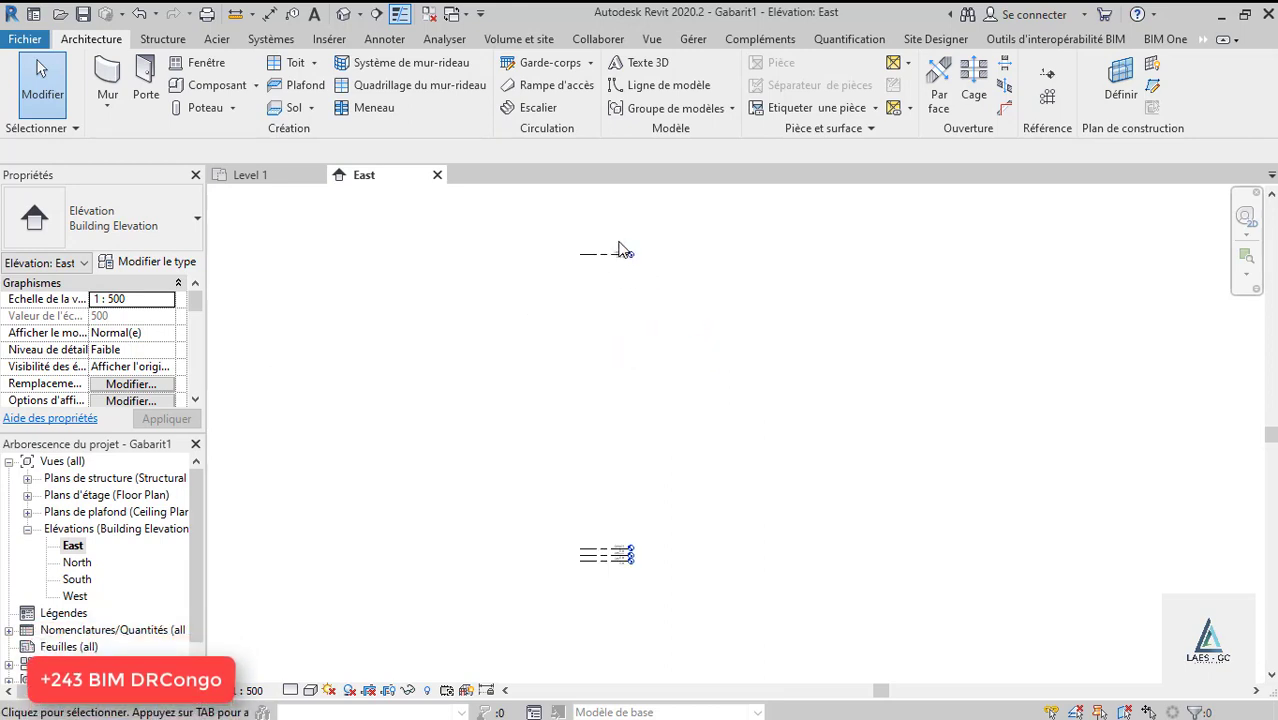
Set the elevation of Level 4 to 210 m.
scroll(642, 455, up, 3)
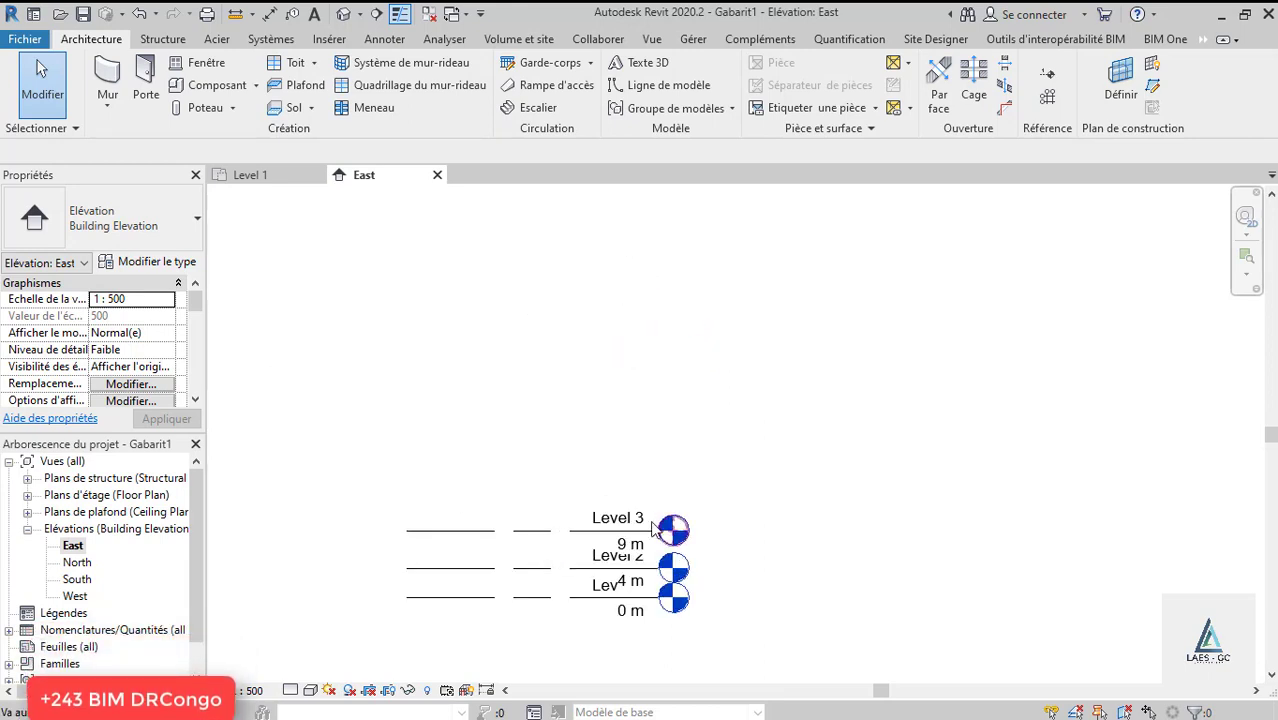
scroll(612, 665, down, 2)
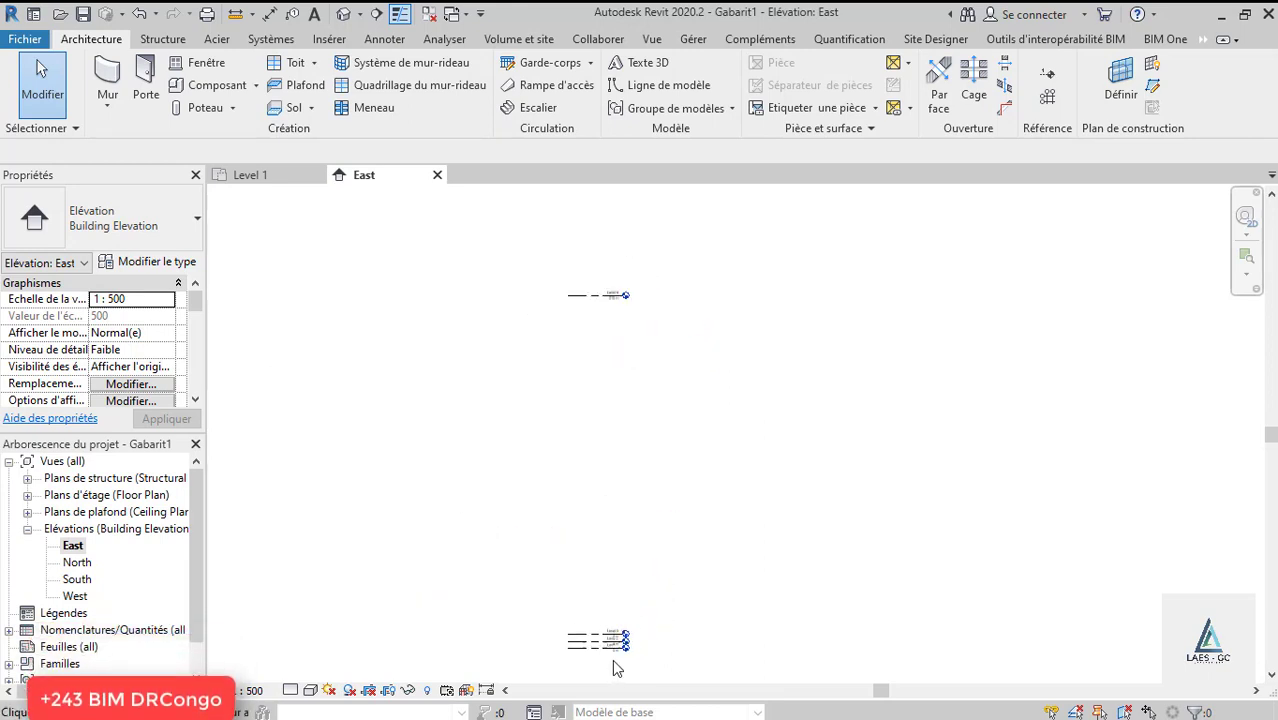
scroll(592, 345, up, 3)
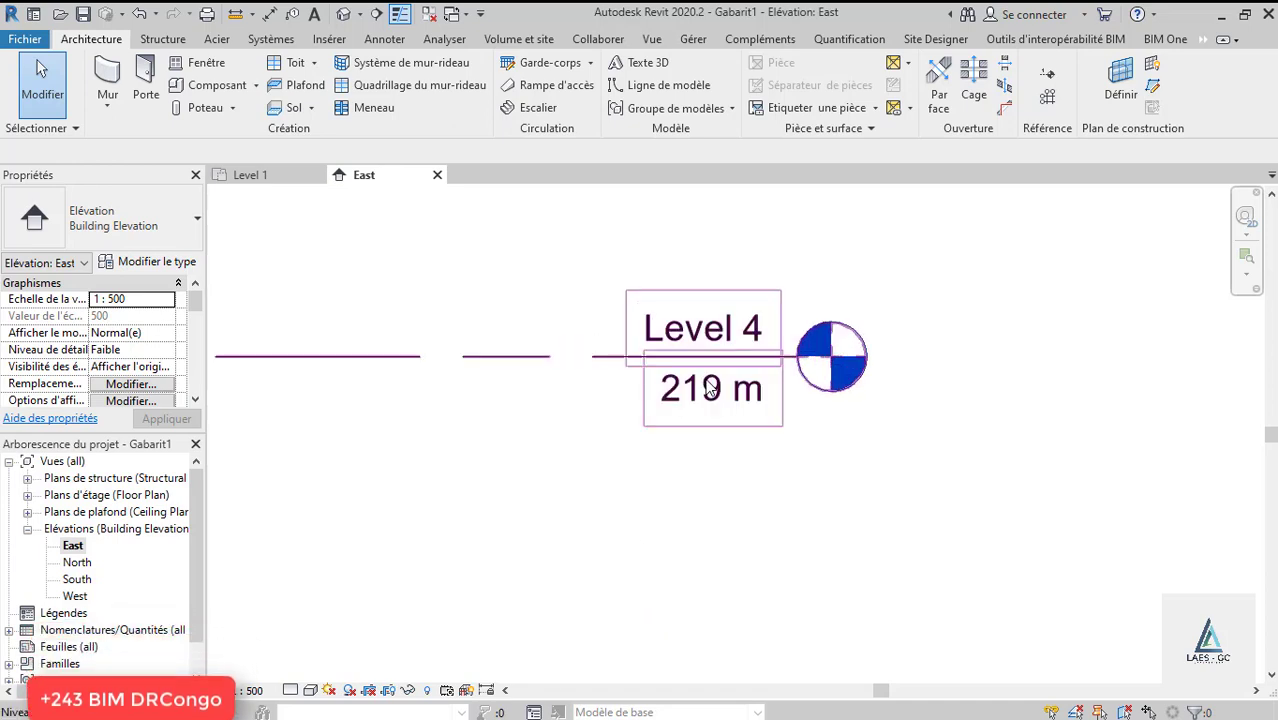
click(697, 393)
click(692, 388)
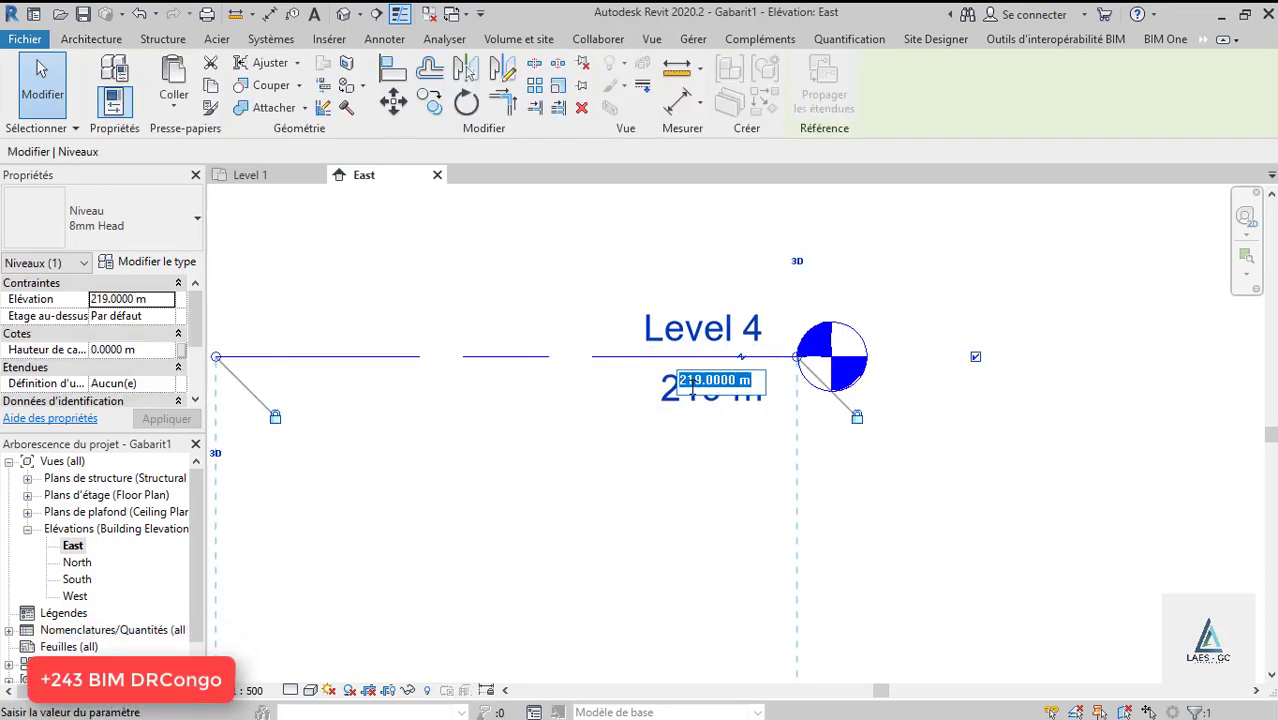
text(210)
key(Return)
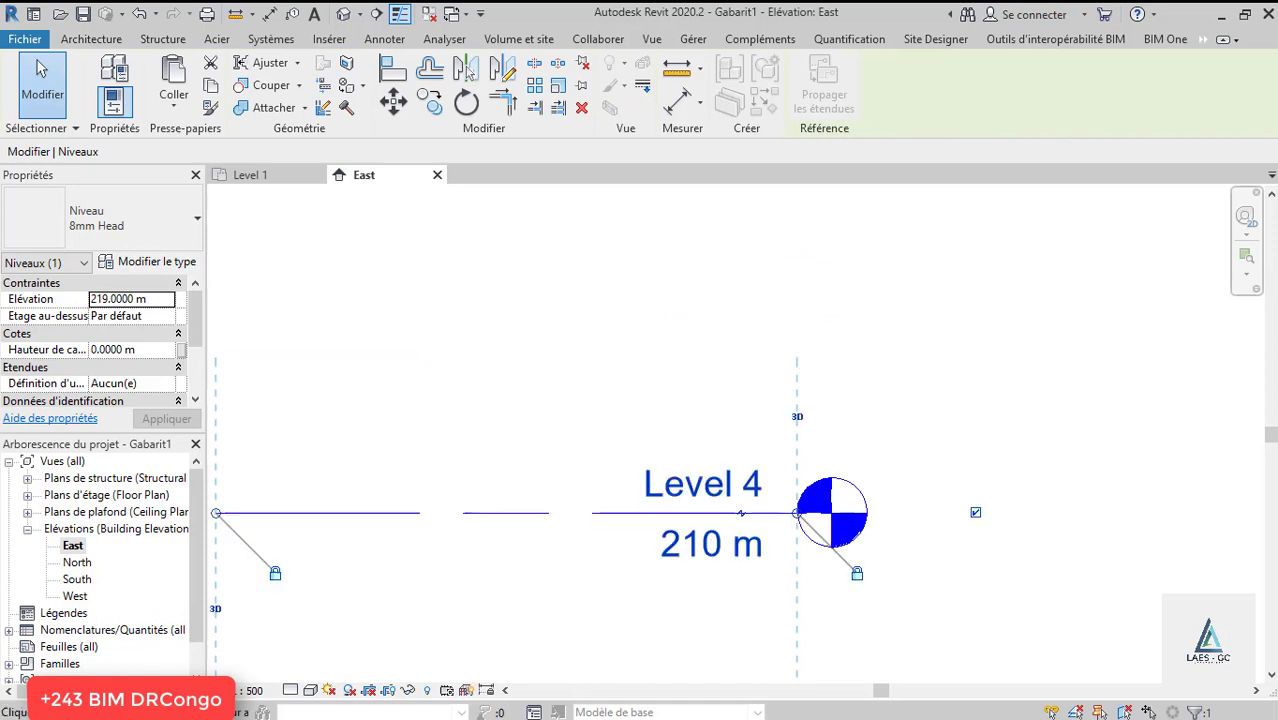
scroll(772, 272, down, 3)
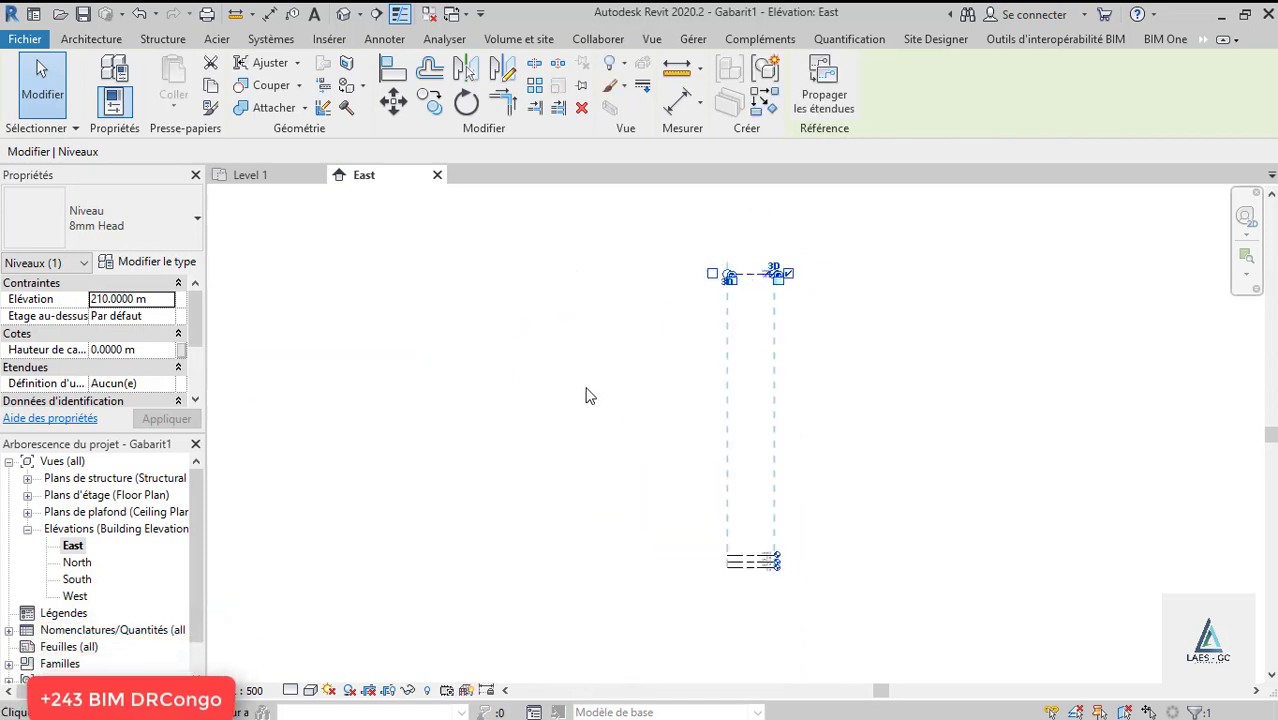
key(Escape)
Stretch the left ends of Level 4 and the three lower level lines outward to make them much longer.
scroll(745, 278, up, 2)
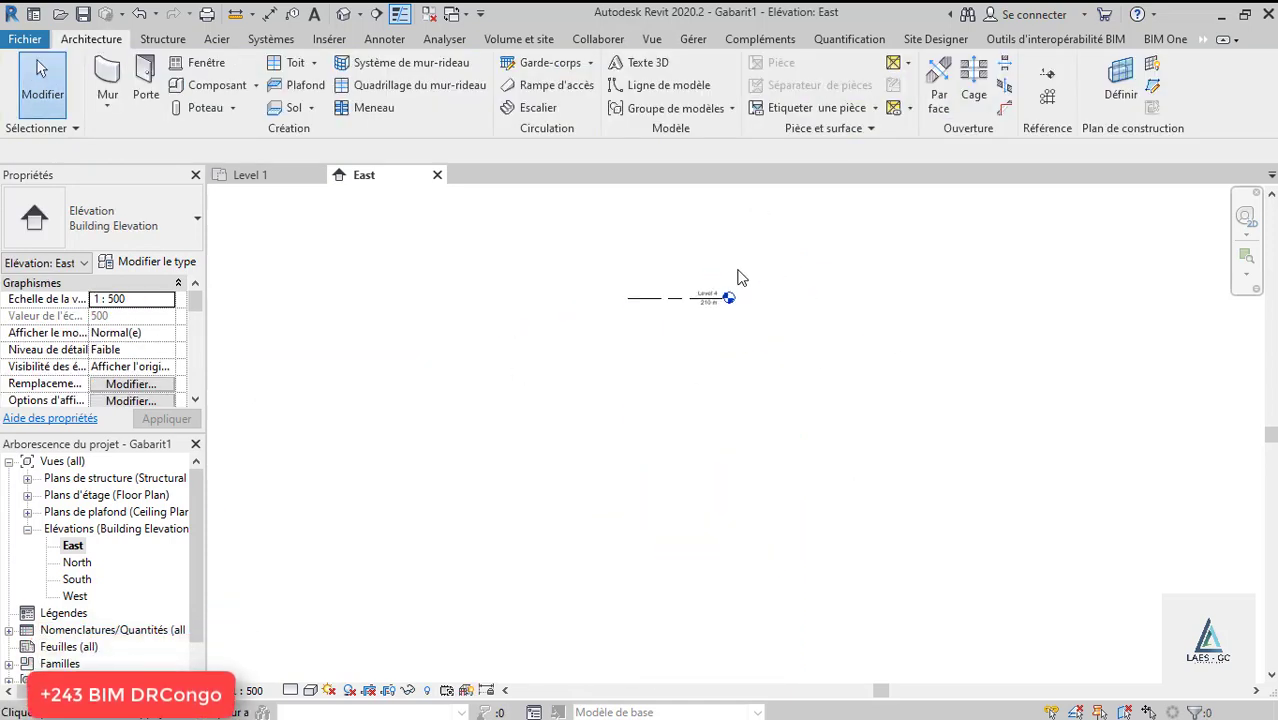
click(667, 299)
scroll(650, 266, down, 2)
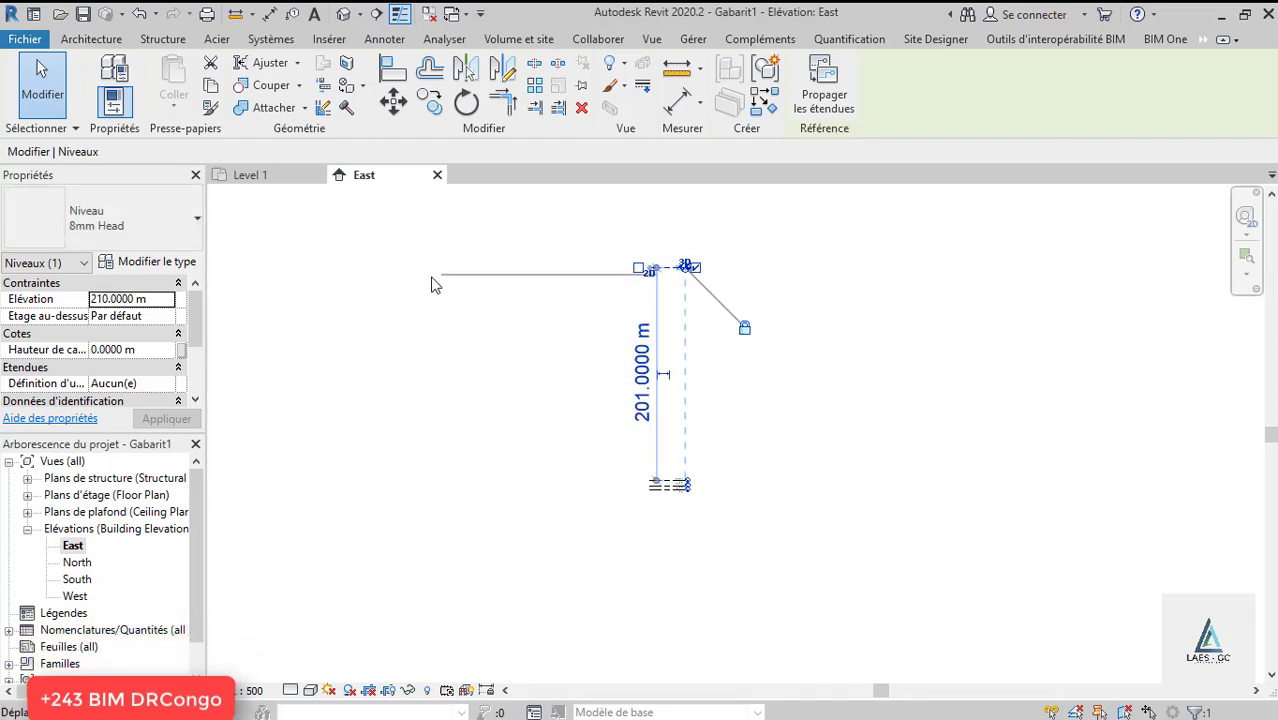
click(757, 285)
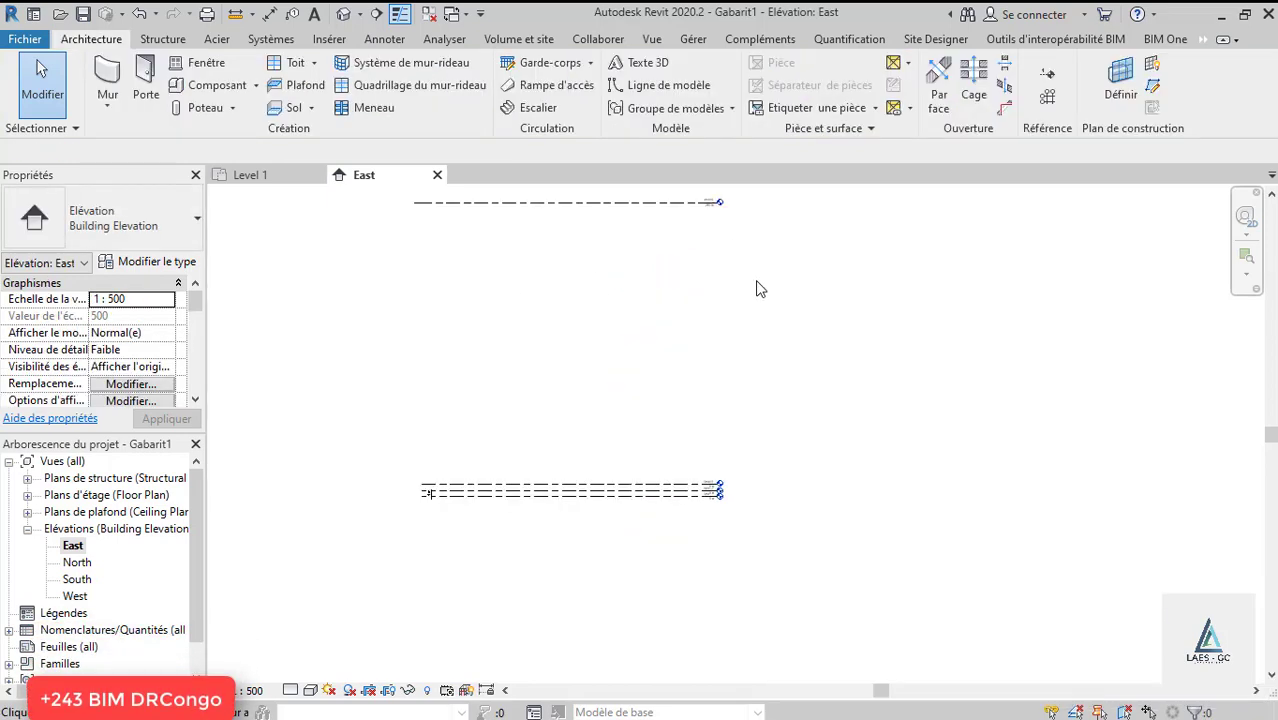
scroll(562, 448, up, 2)
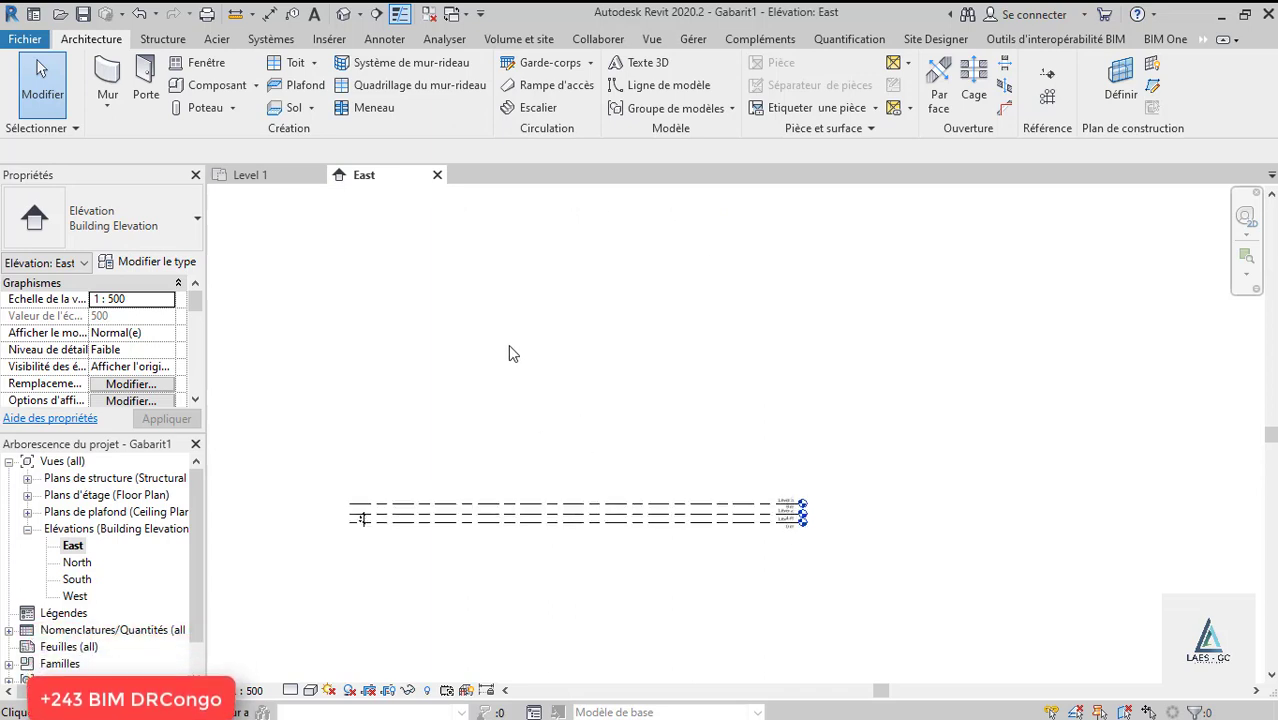
scroll(665, 600, down, 2)
scroll(662, 592, up, 1)
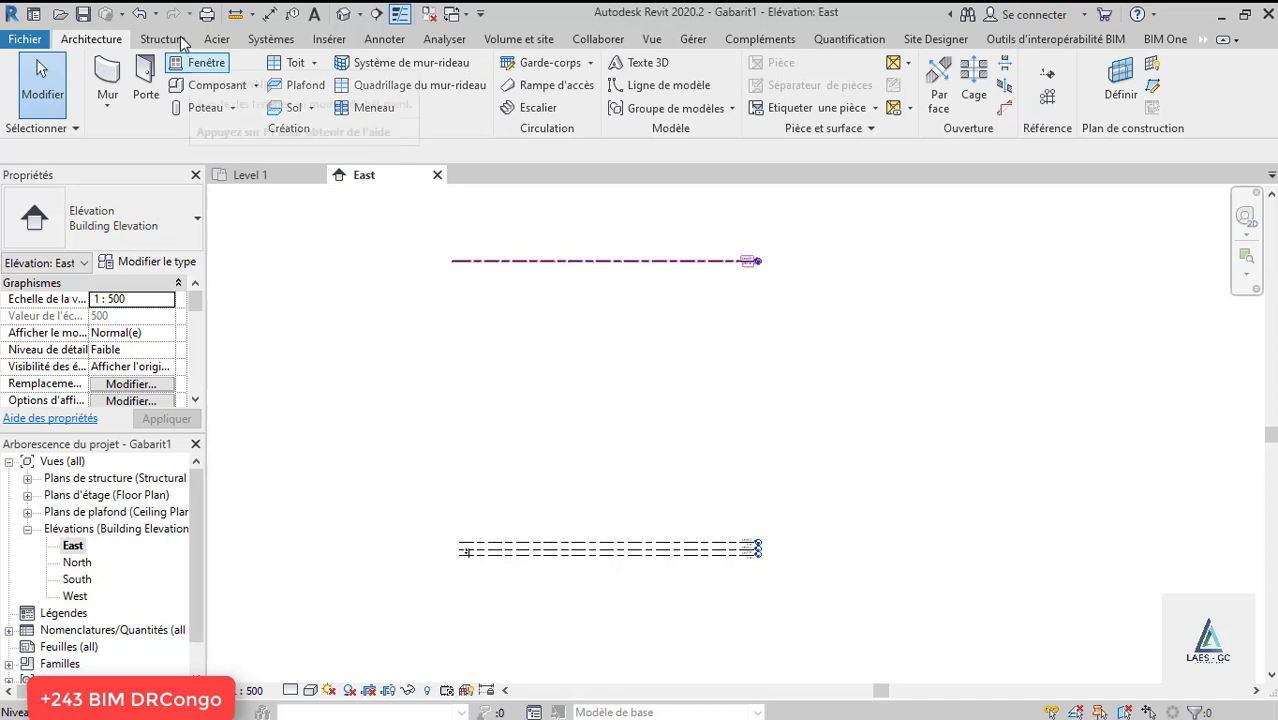
Import MODEL BURJ.PNG into the East elevation, place it between the level lines, and enlarge it to about 97 m wide by 197 m high.
click(330, 39)
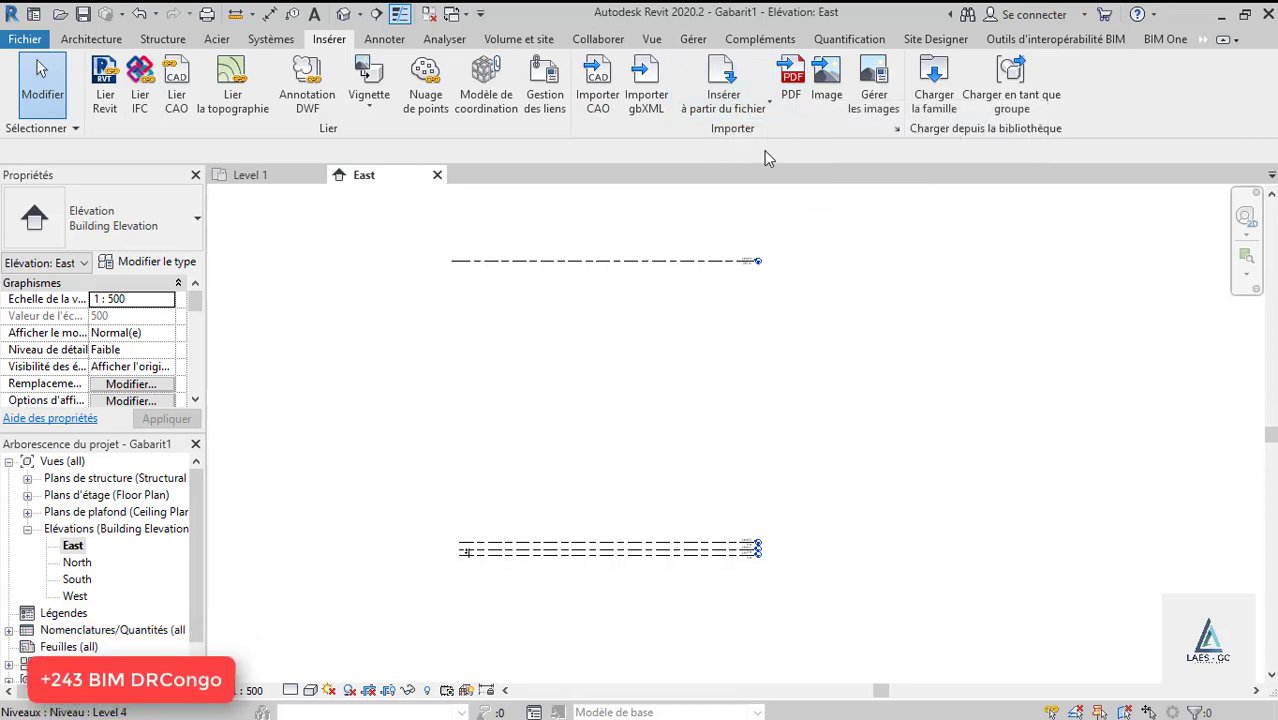
click(827, 90)
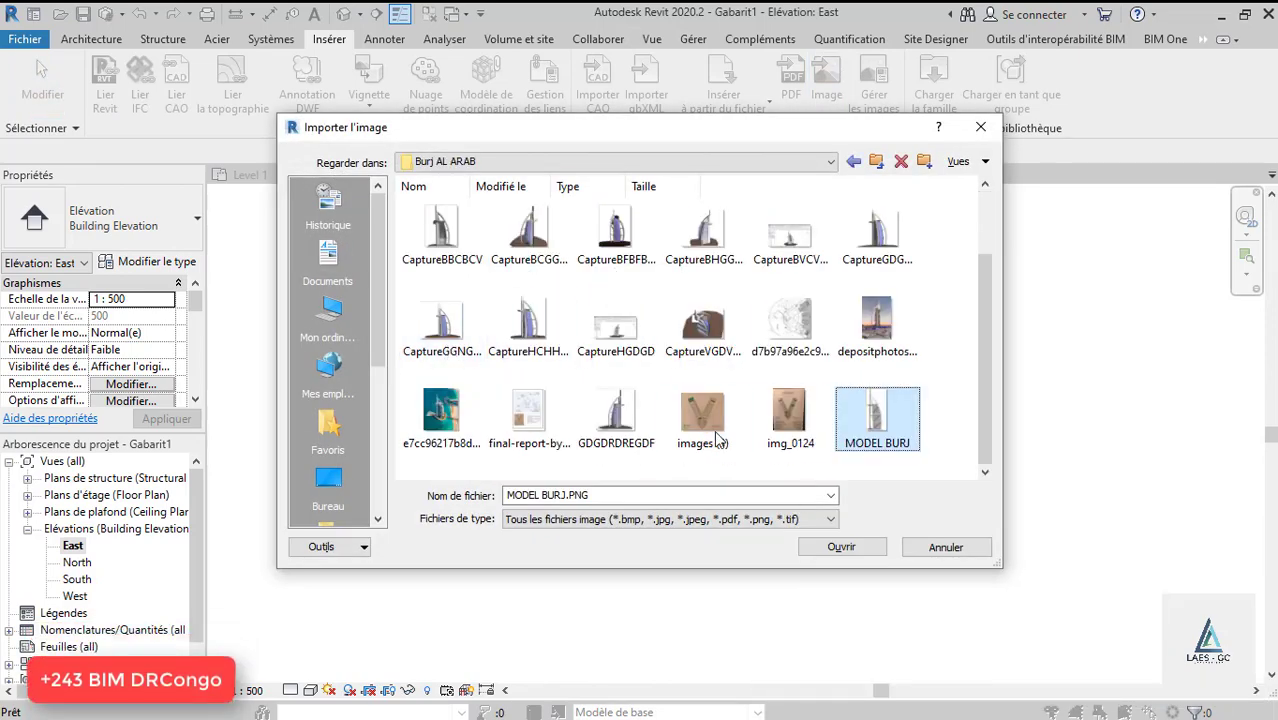
click(841, 547)
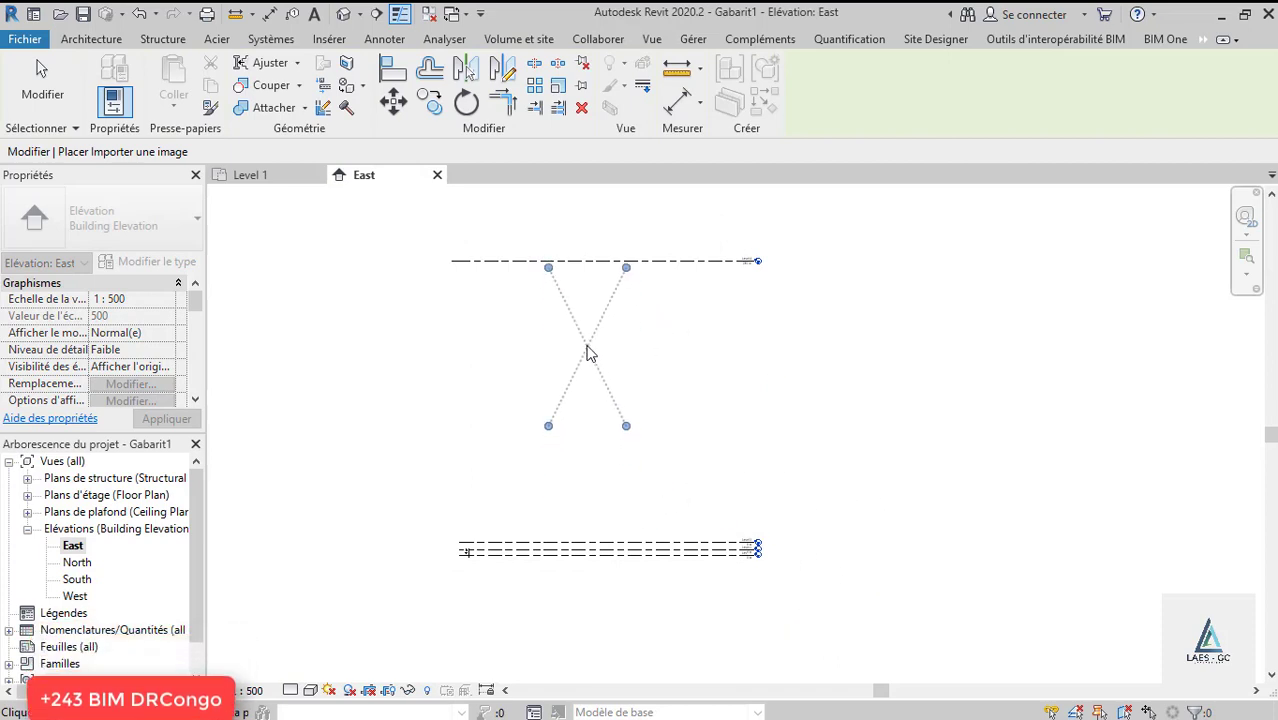
click(588, 353)
drag(547, 424, 513, 556)
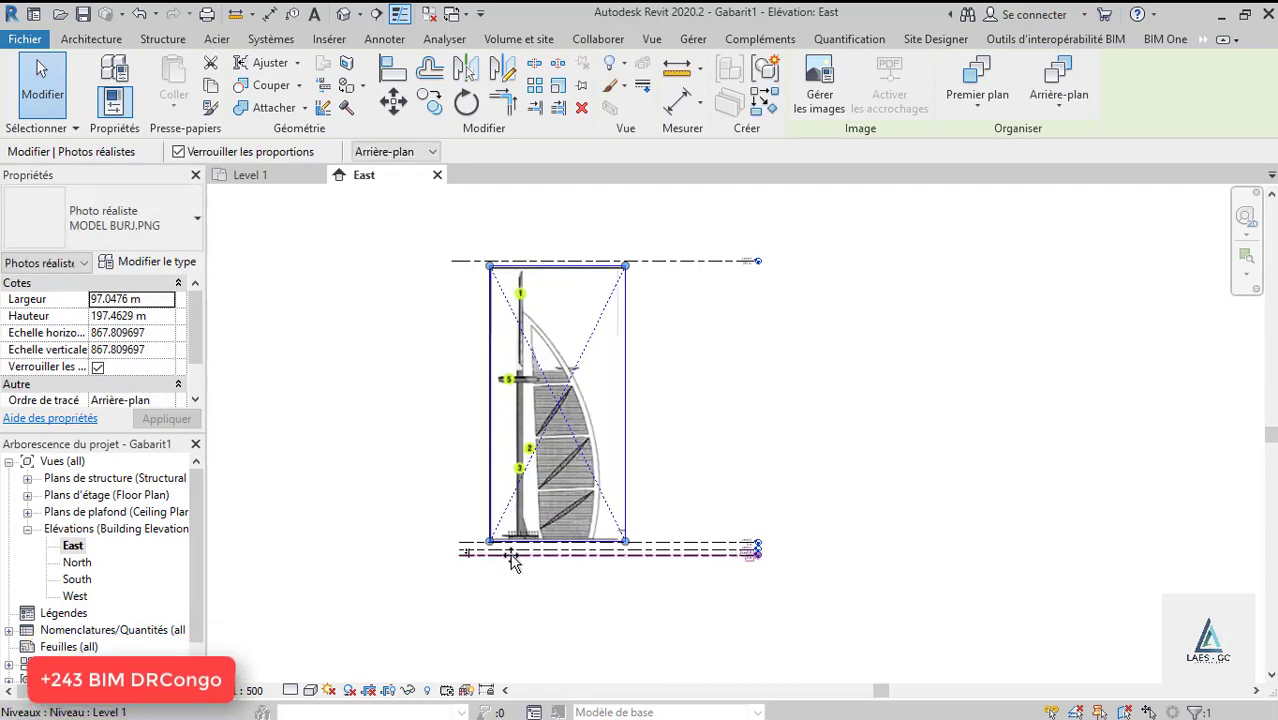
Move the tower image so that its drawn ground line sits on the Level 1 line.
scroll(491, 560, up, 3)
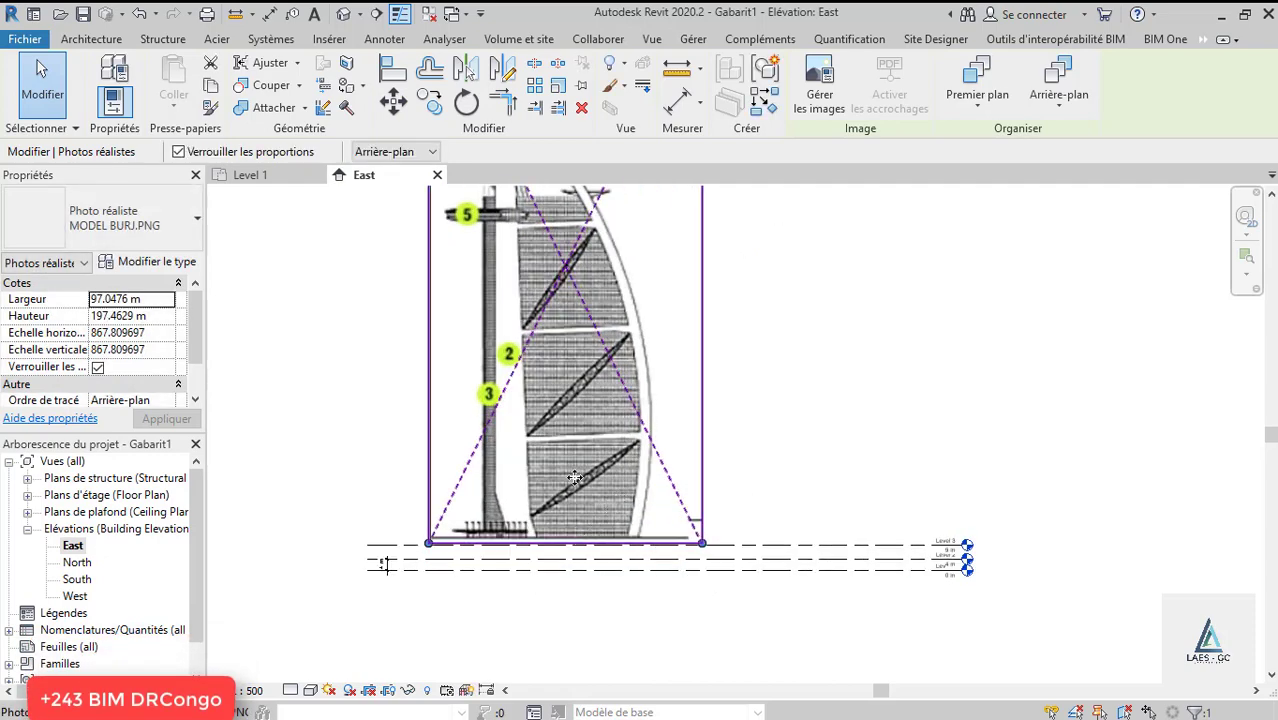
drag(610, 502, 663, 527)
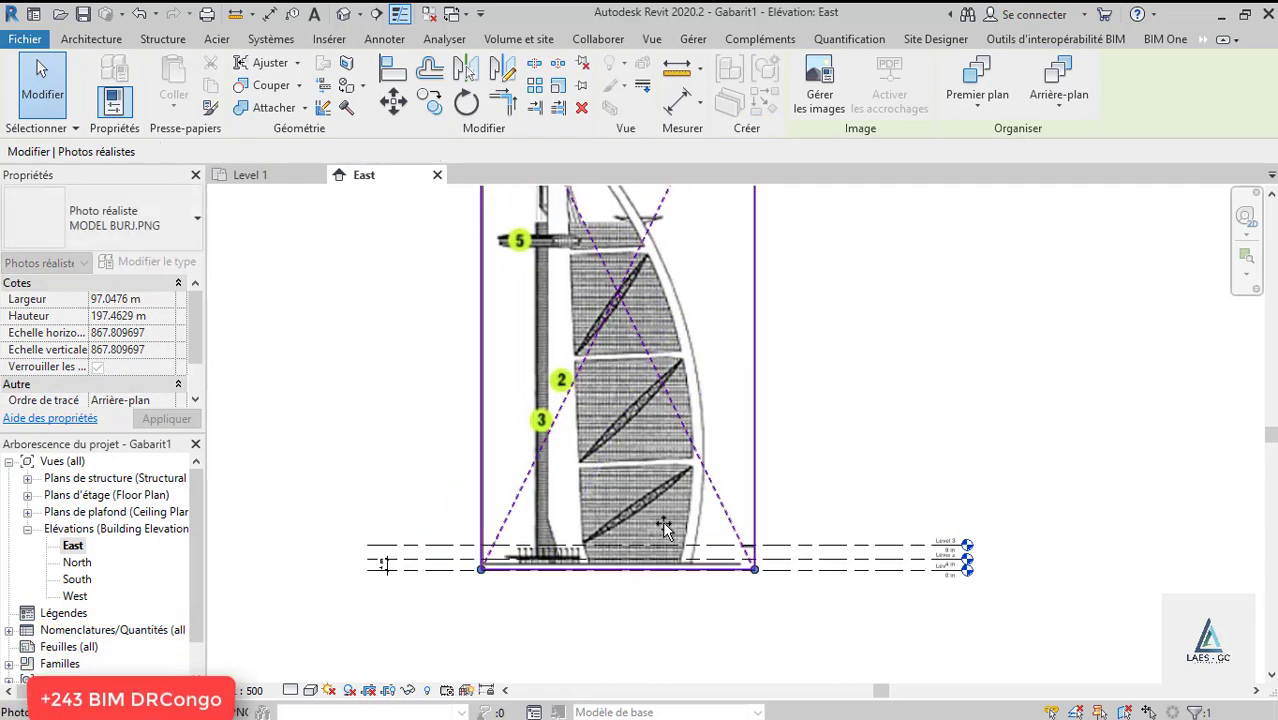
scroll(620, 580, up, 3)
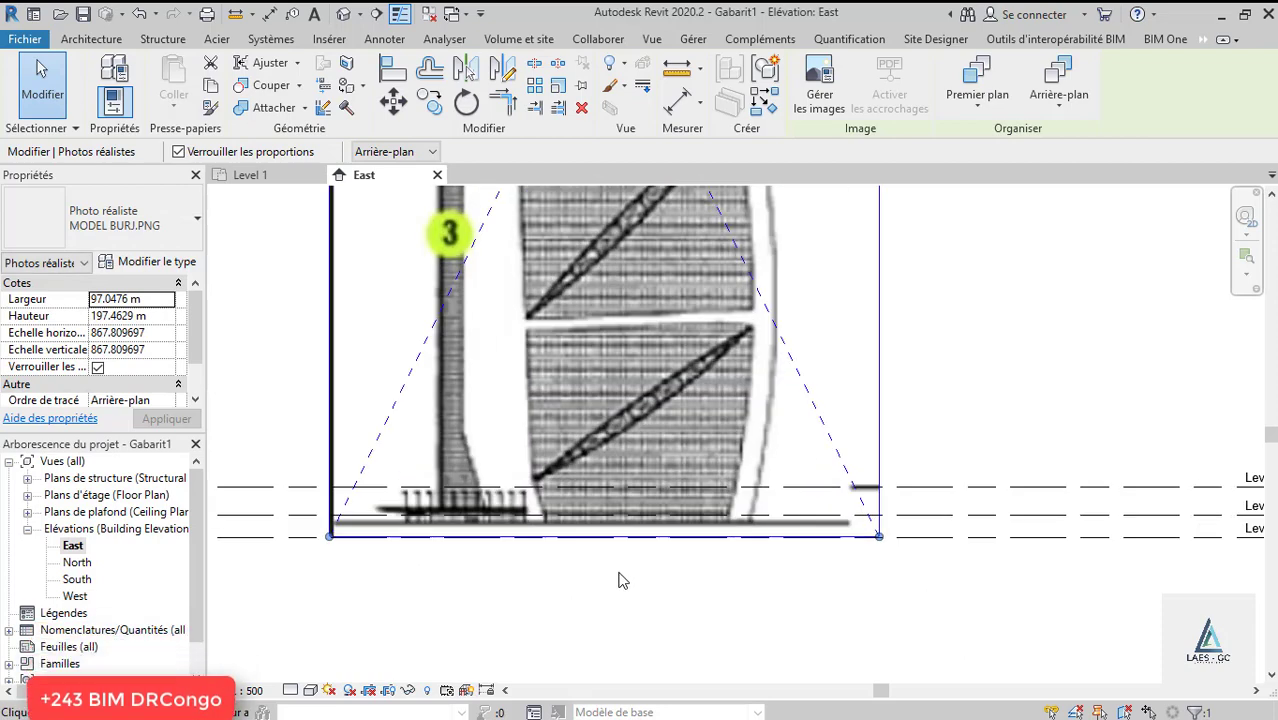
key(Down)
key(Down)
key(Down)
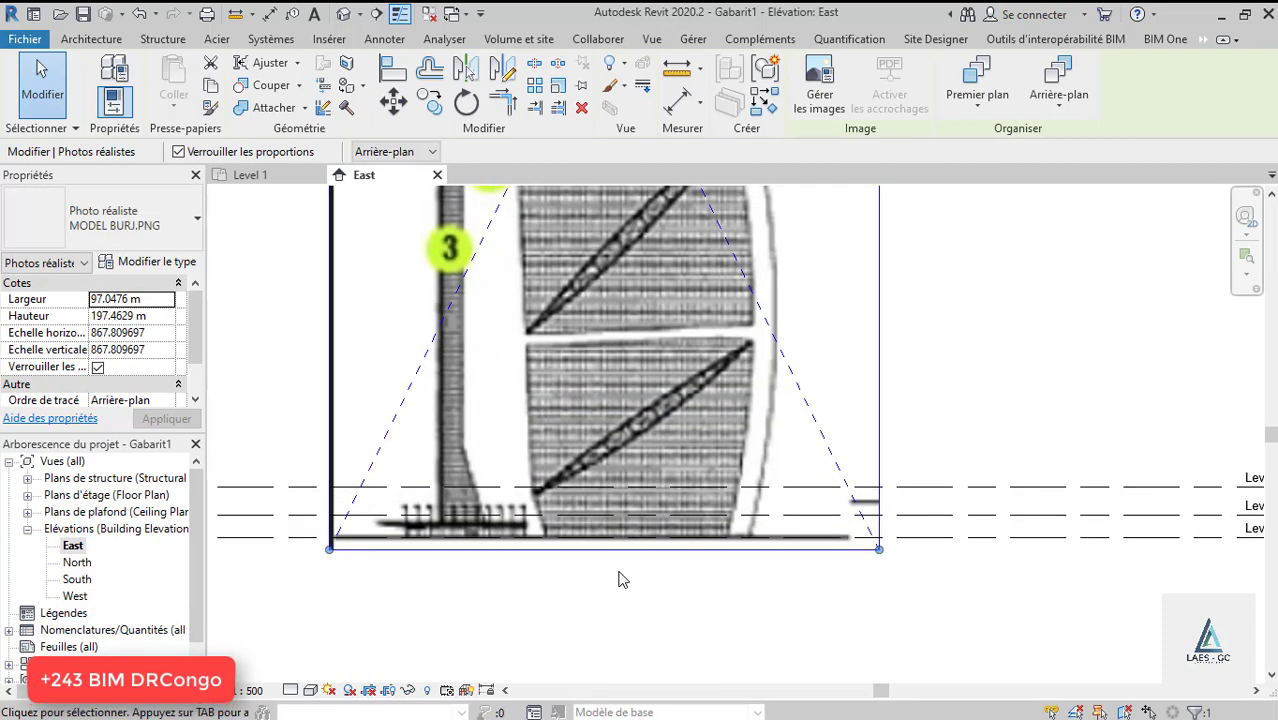
scroll(620, 580, up, 2)
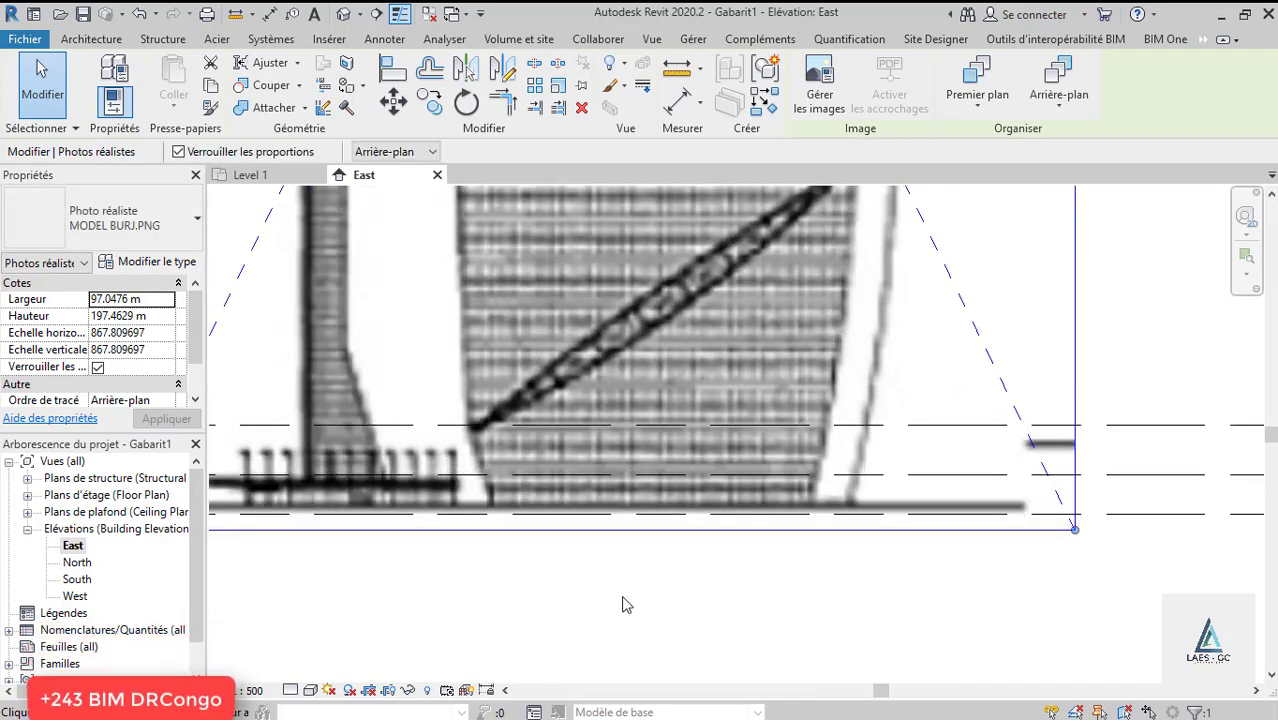
Enlarge the tower image proportionally until its upper edge reaches the Level 4 line.
scroll(671, 661, down, 5)
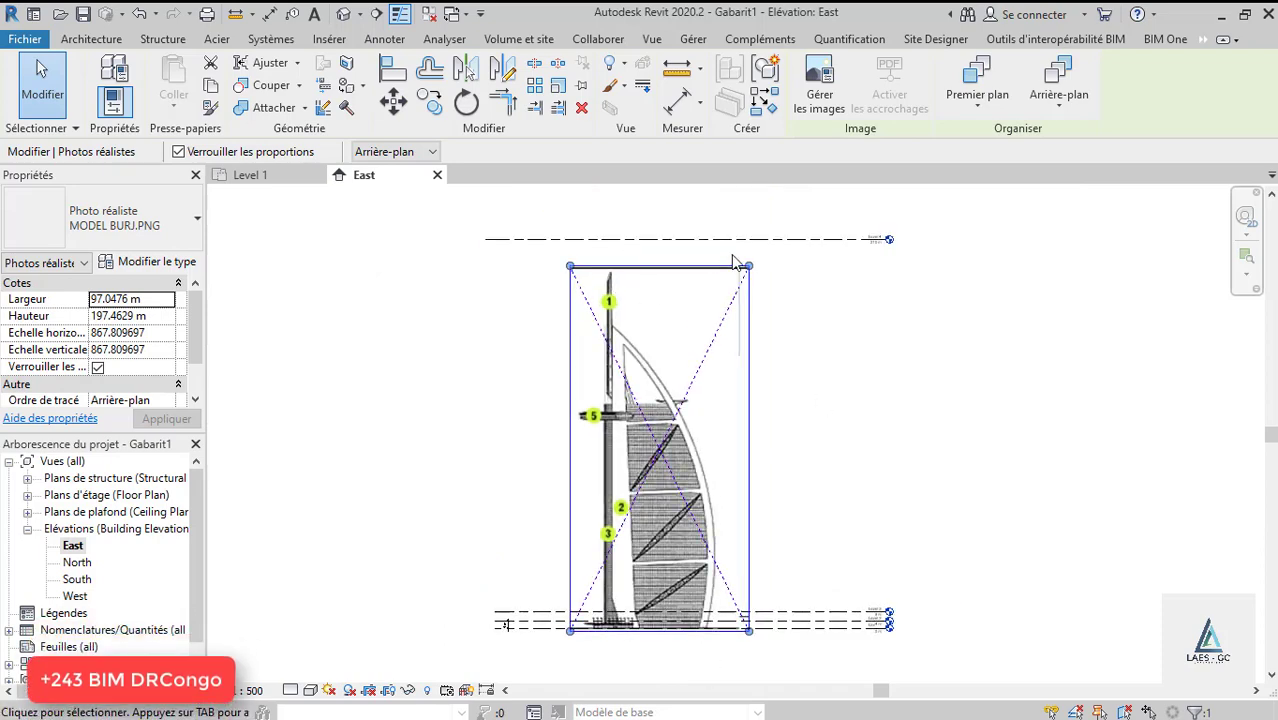
drag(749, 266, 776, 243)
click(850, 294)
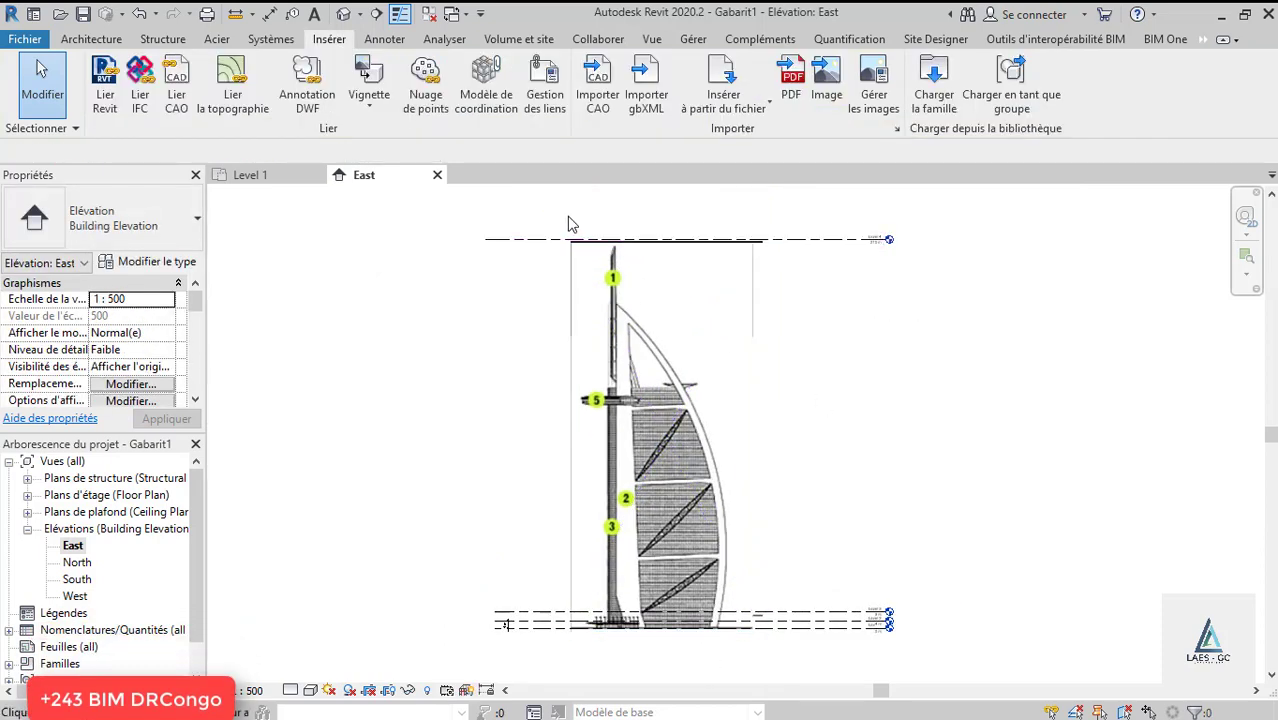
Examine how the tower image's upper edge, helipad platform and base line up with Level 4 and the lower levels.
scroll(573, 223, up, 4)
click(460, 267)
scroll(461, 269, down, 3)
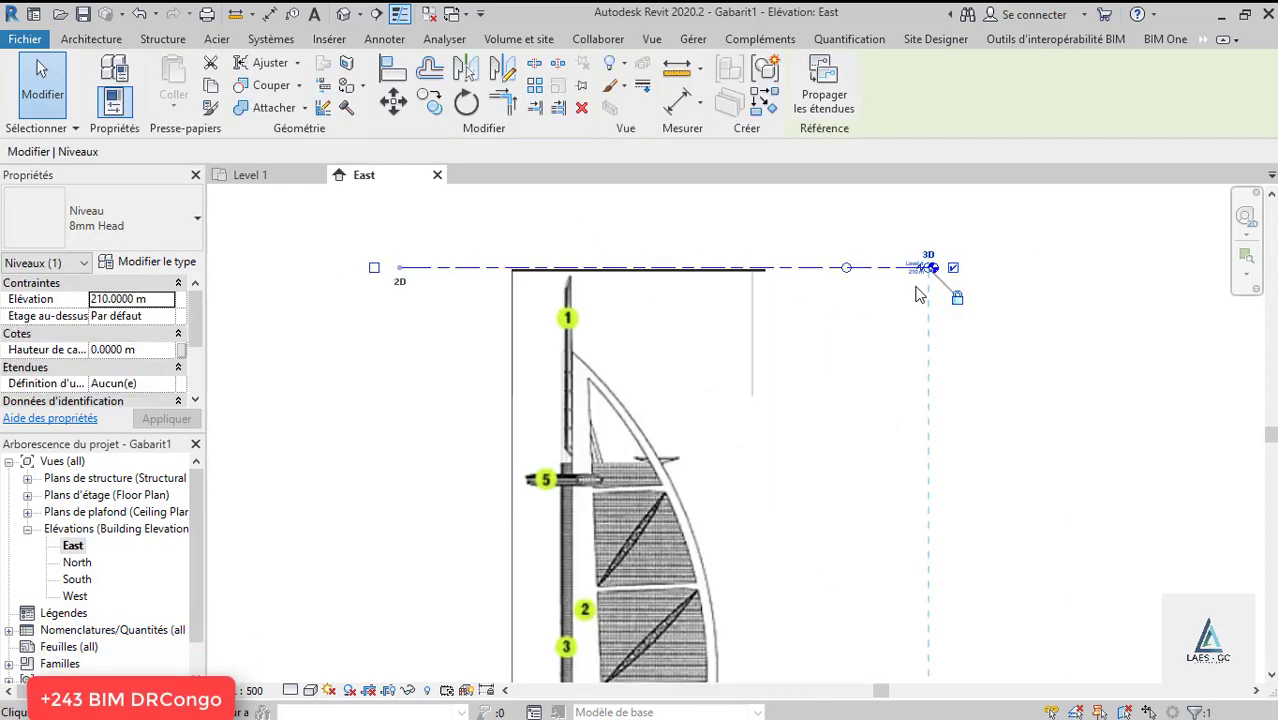
scroll(918, 294, up, 5)
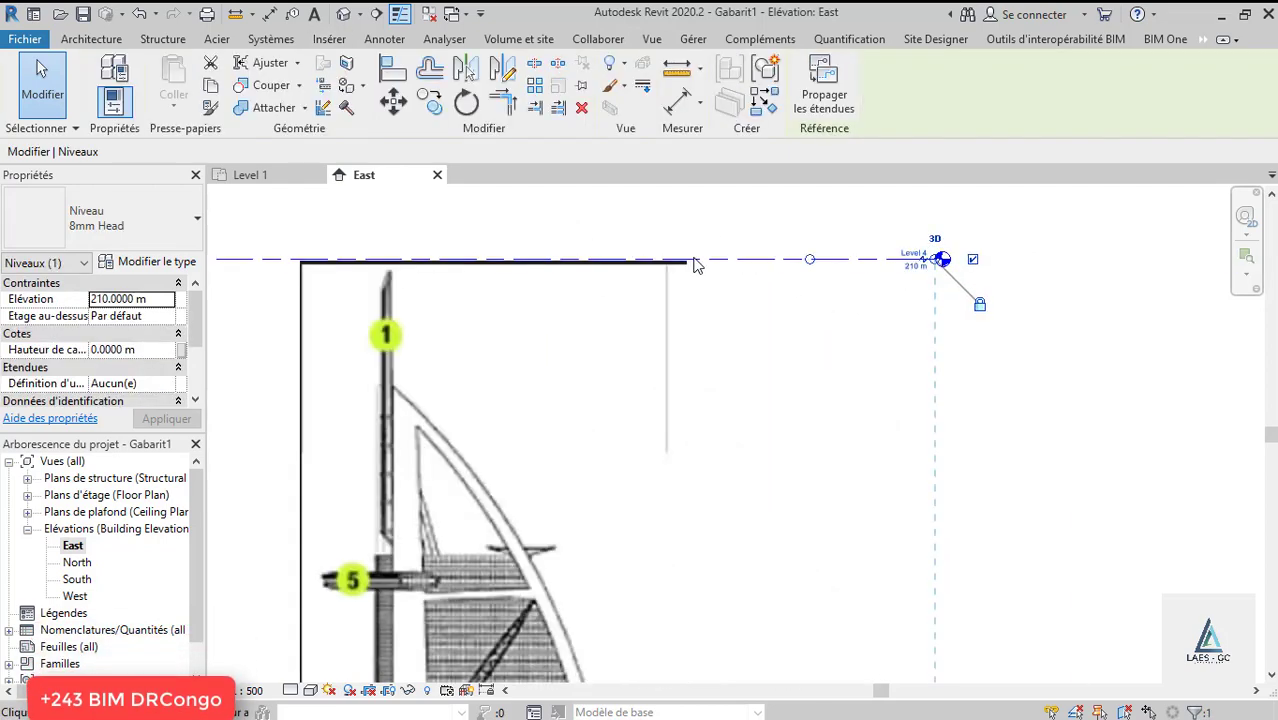
click(883, 297)
scroll(699, 251, down, 6)
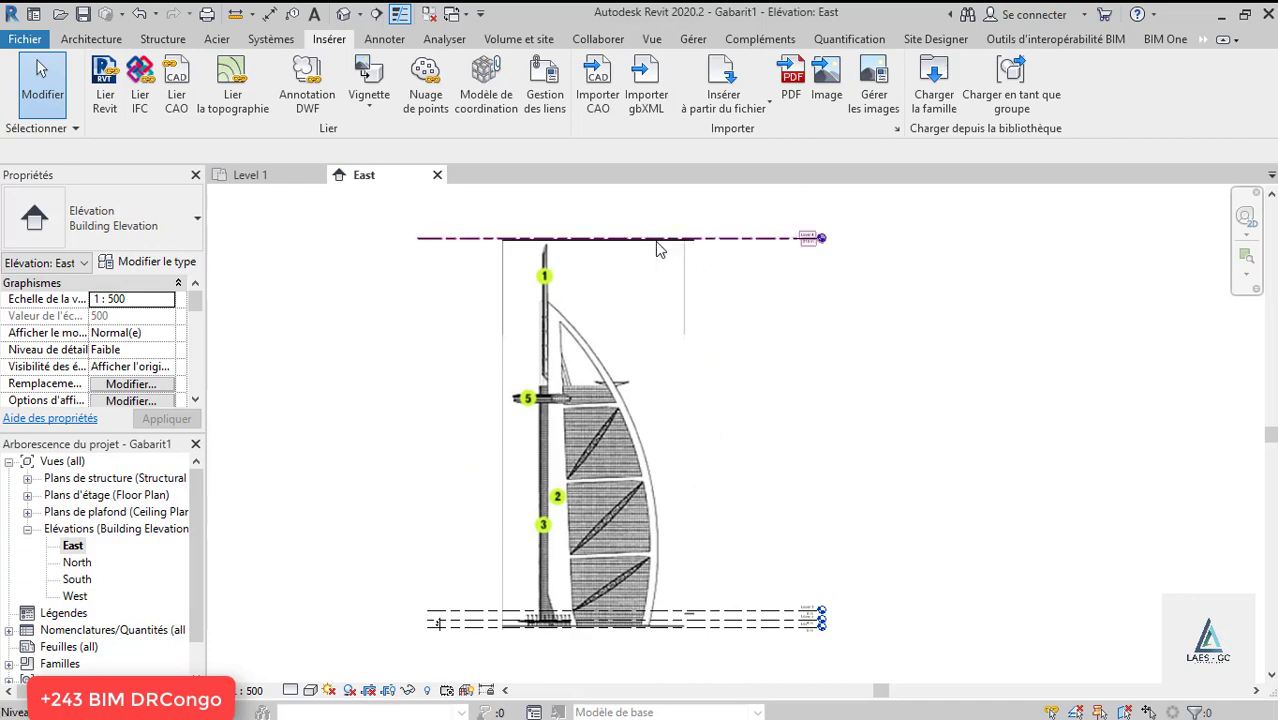
click(660, 242)
click(872, 402)
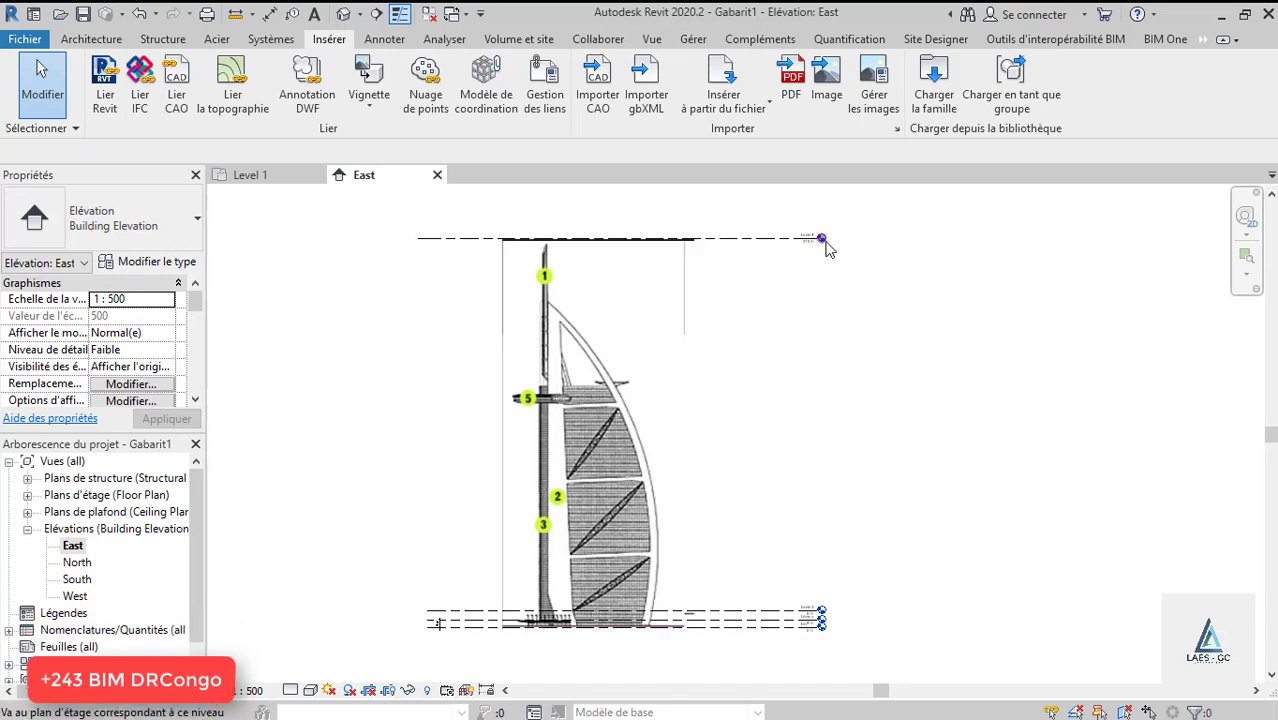
scroll(824, 238, up, 5)
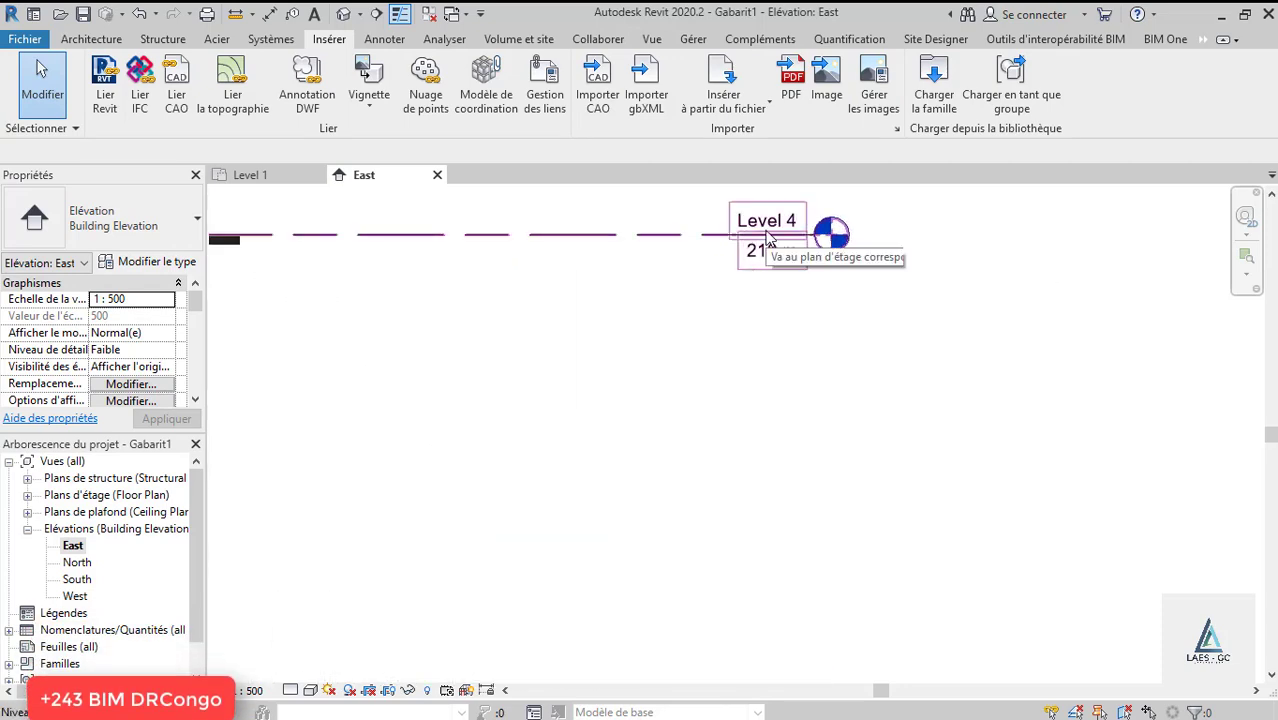
scroll(768, 238, down, 5)
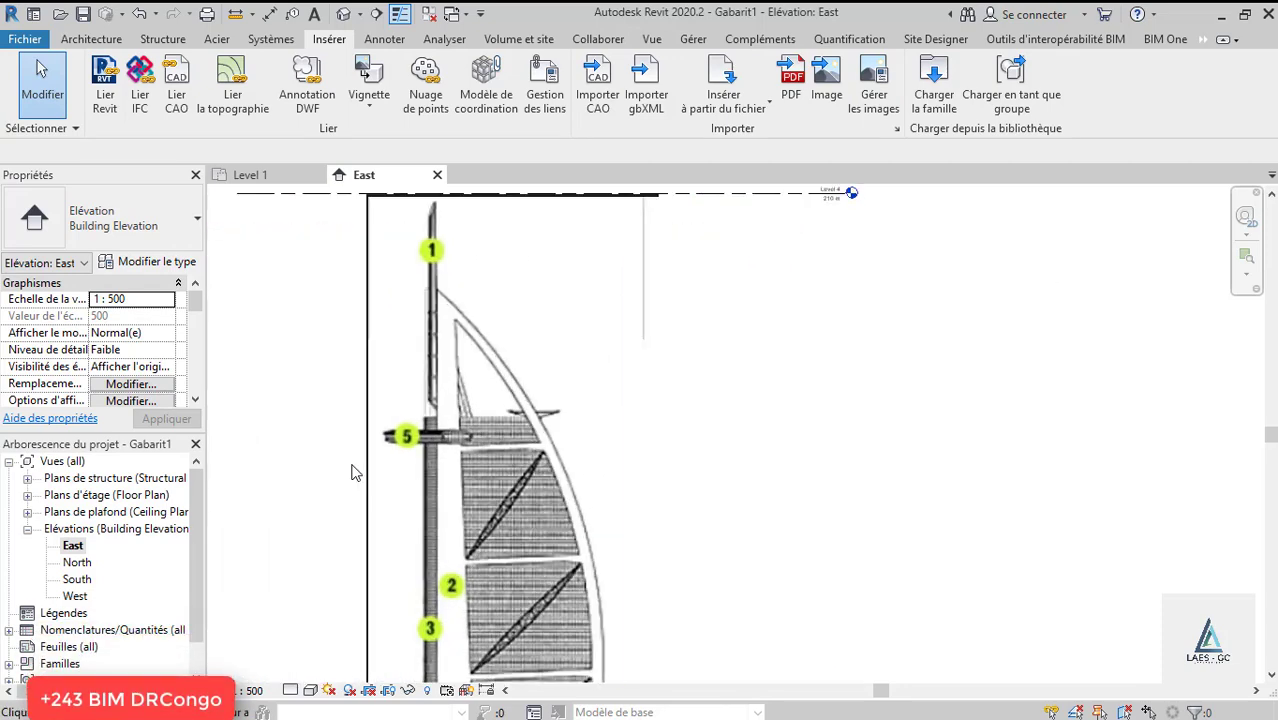
scroll(352, 472, up, 1)
scroll(616, 389, up, 3)
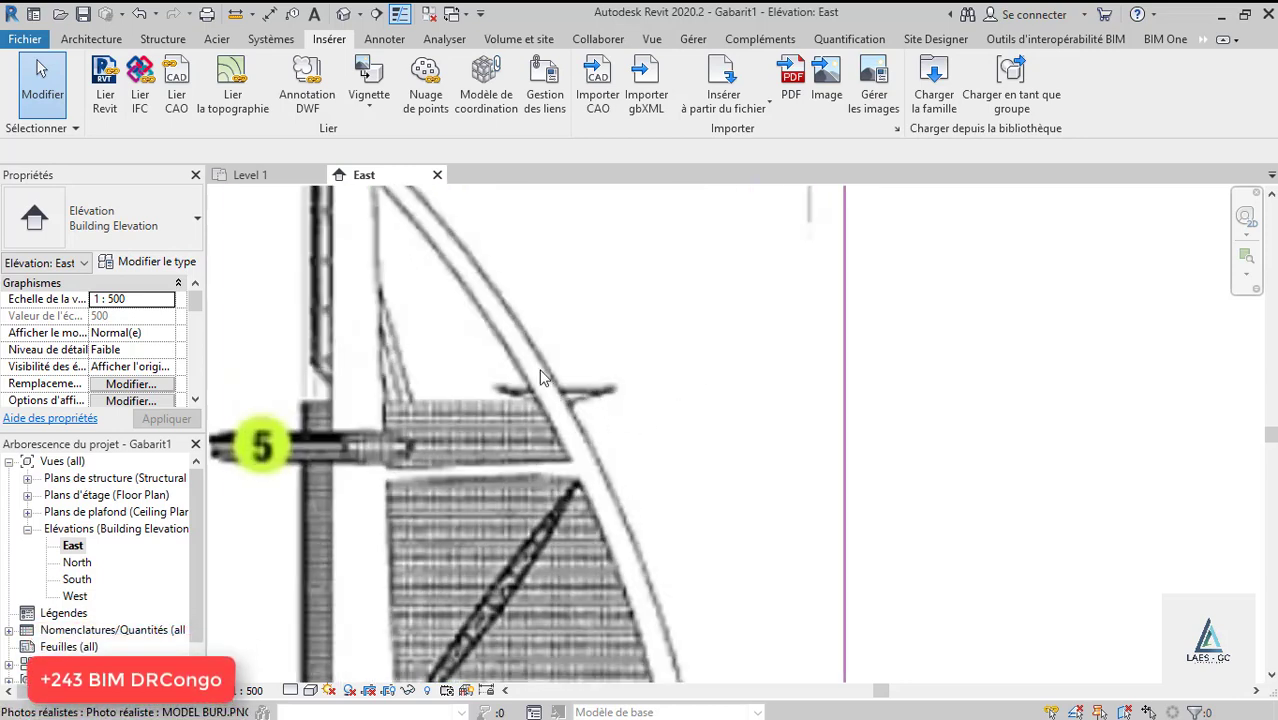
scroll(759, 322, down, 5)
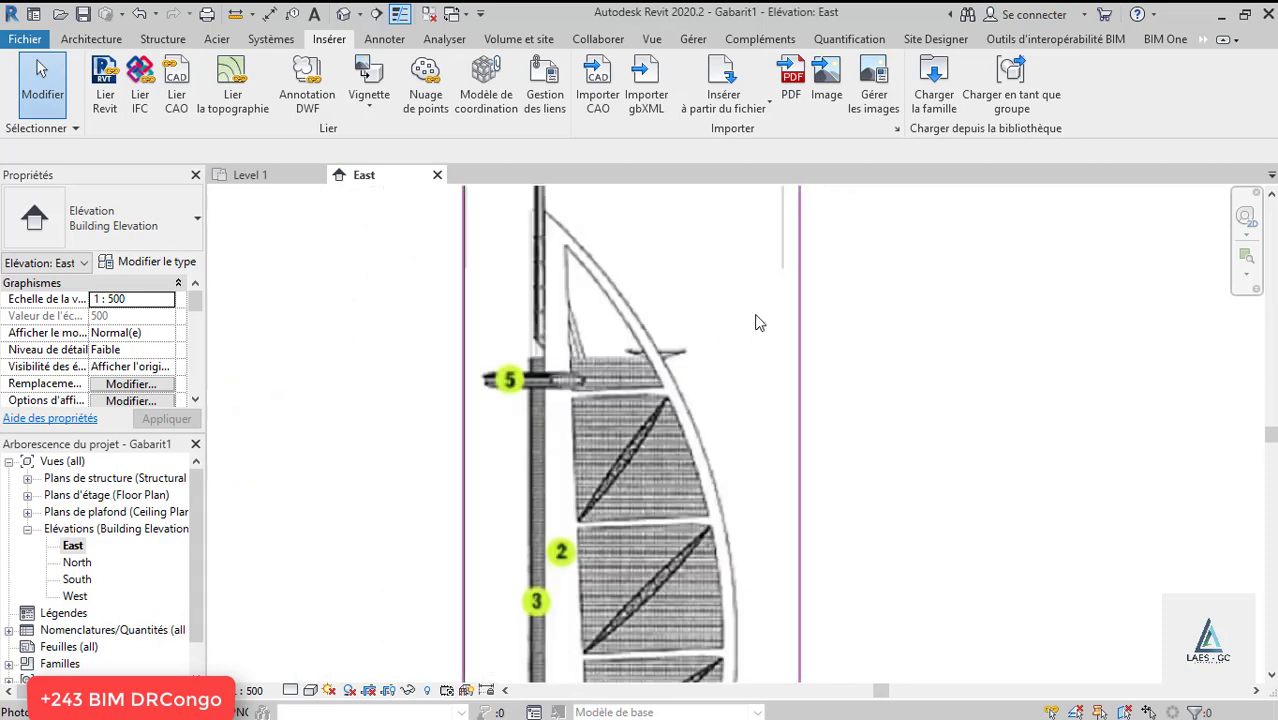
scroll(728, 541, up, 3)
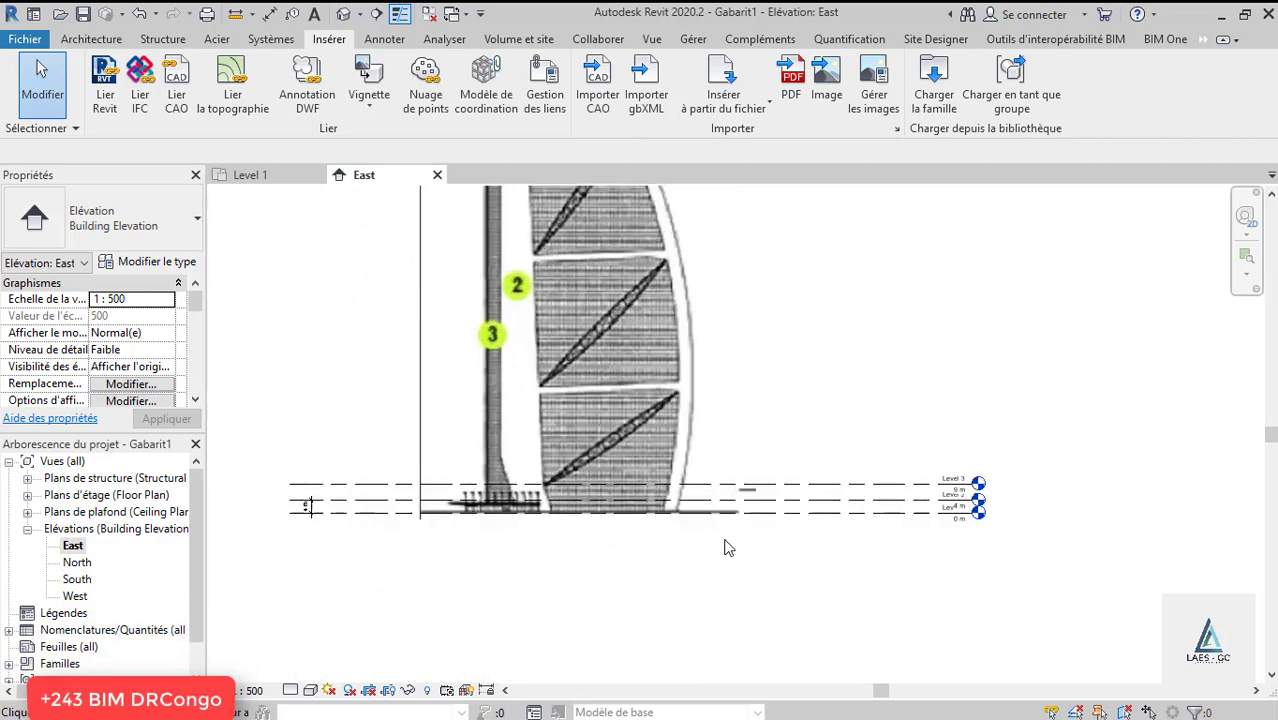
Scale the tower image graphically from an origin at its base on Level 1, taking the helipad platform's height up to Level 4.
click(758, 406)
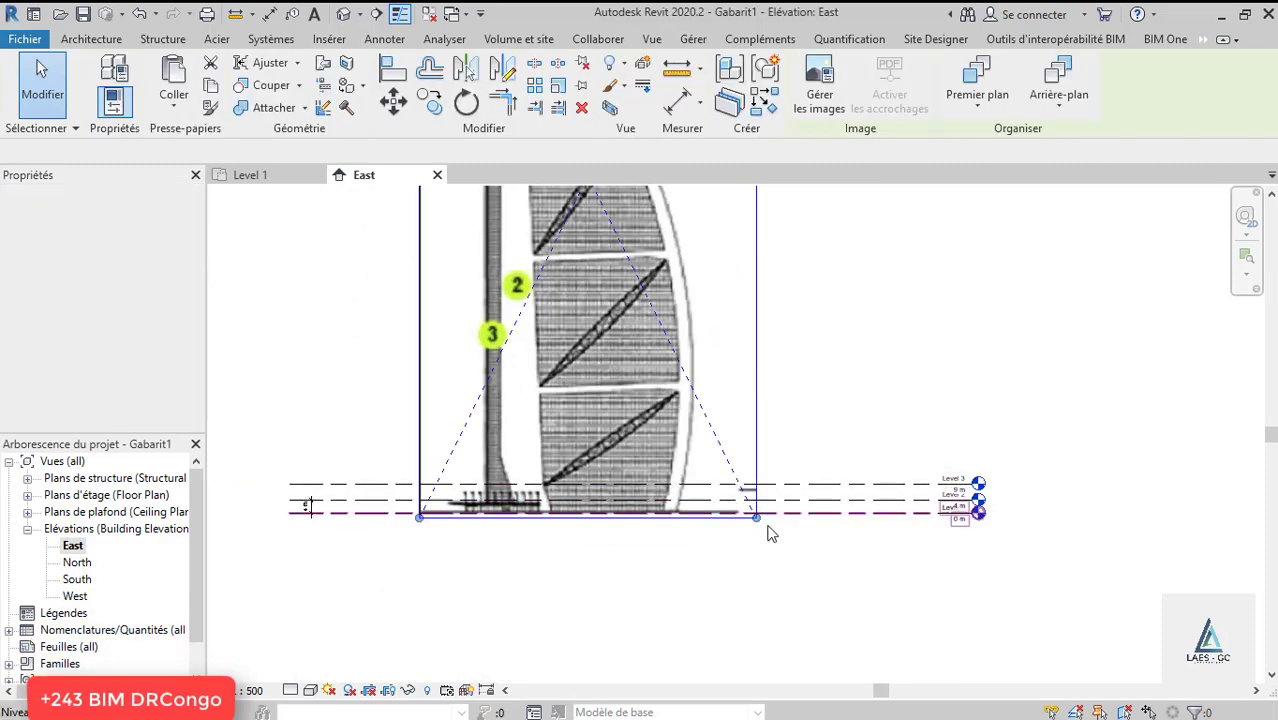
key(r)
key(e)
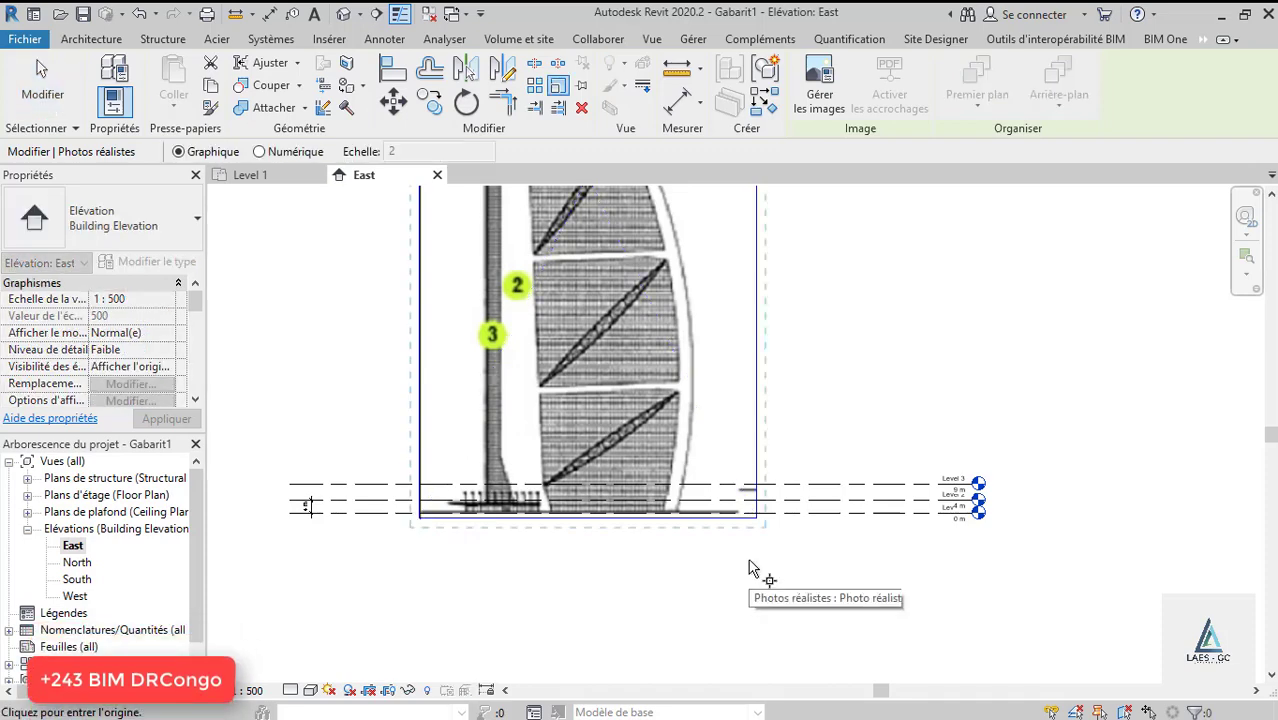
scroll(593, 530, up, 2)
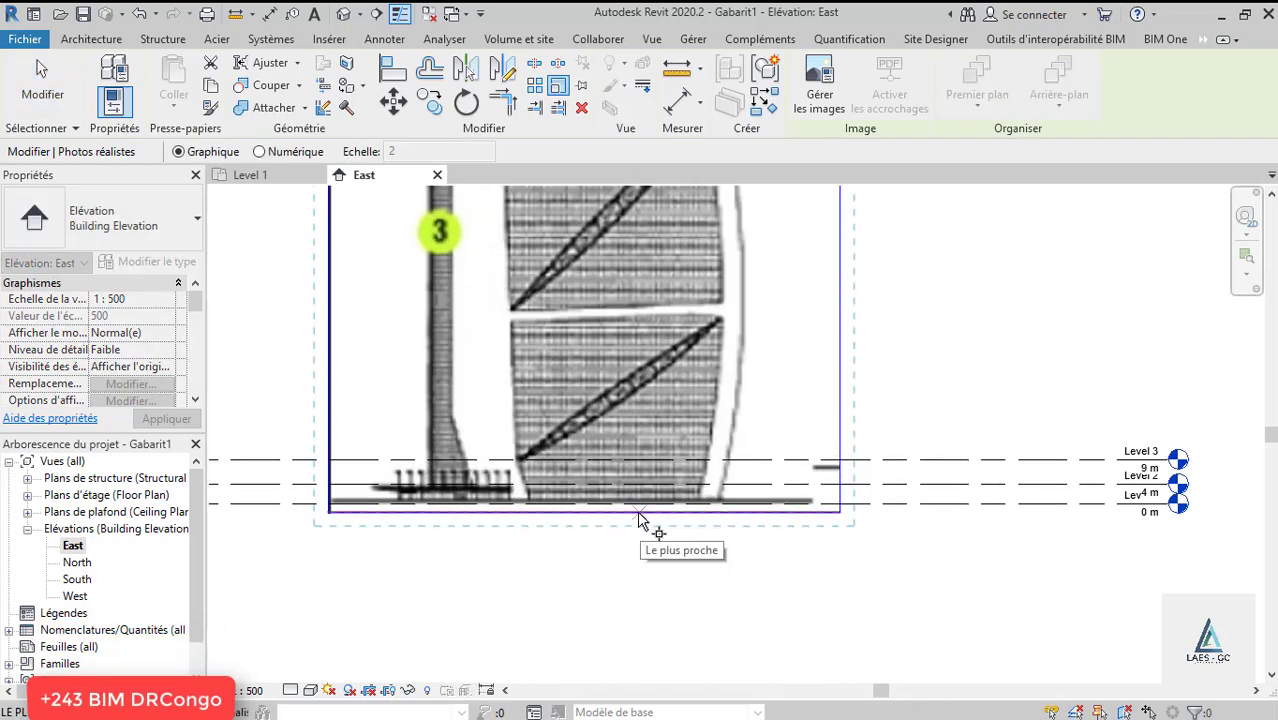
scroll(715, 622, down, 3)
scroll(702, 599, up, 1)
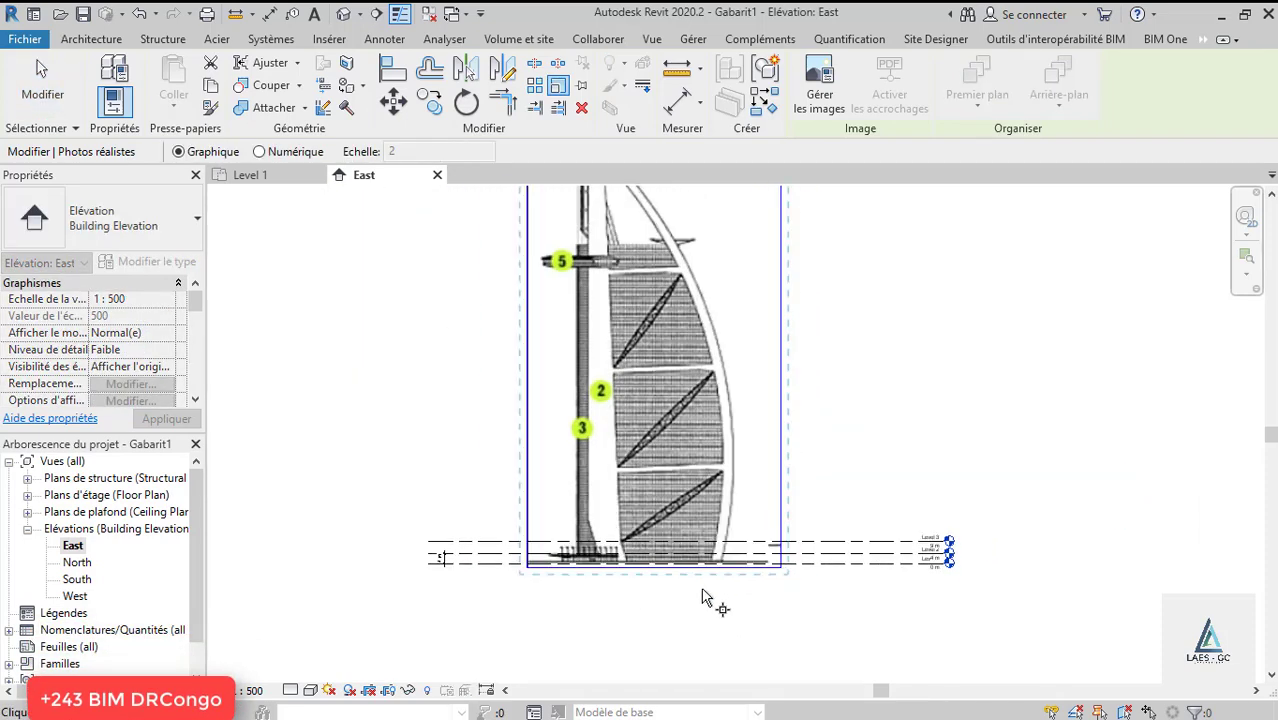
scroll(697, 572, up, 3)
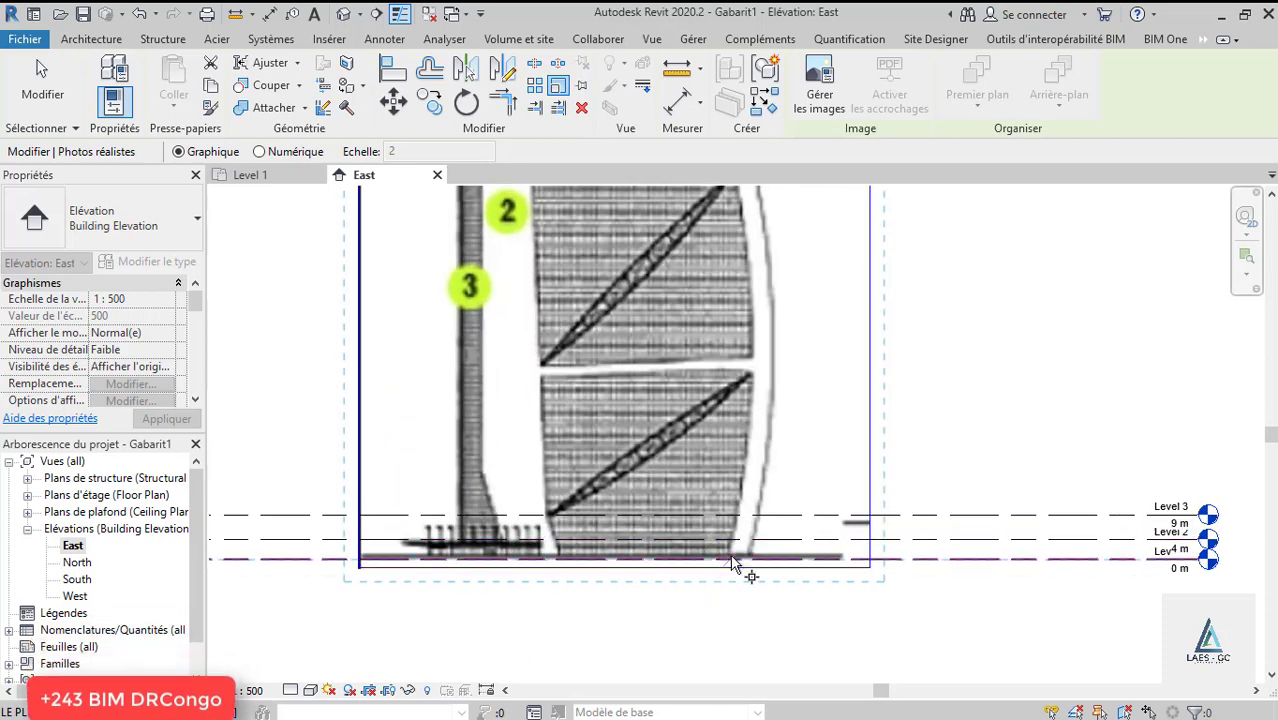
click(733, 562)
scroll(740, 630, down, 3)
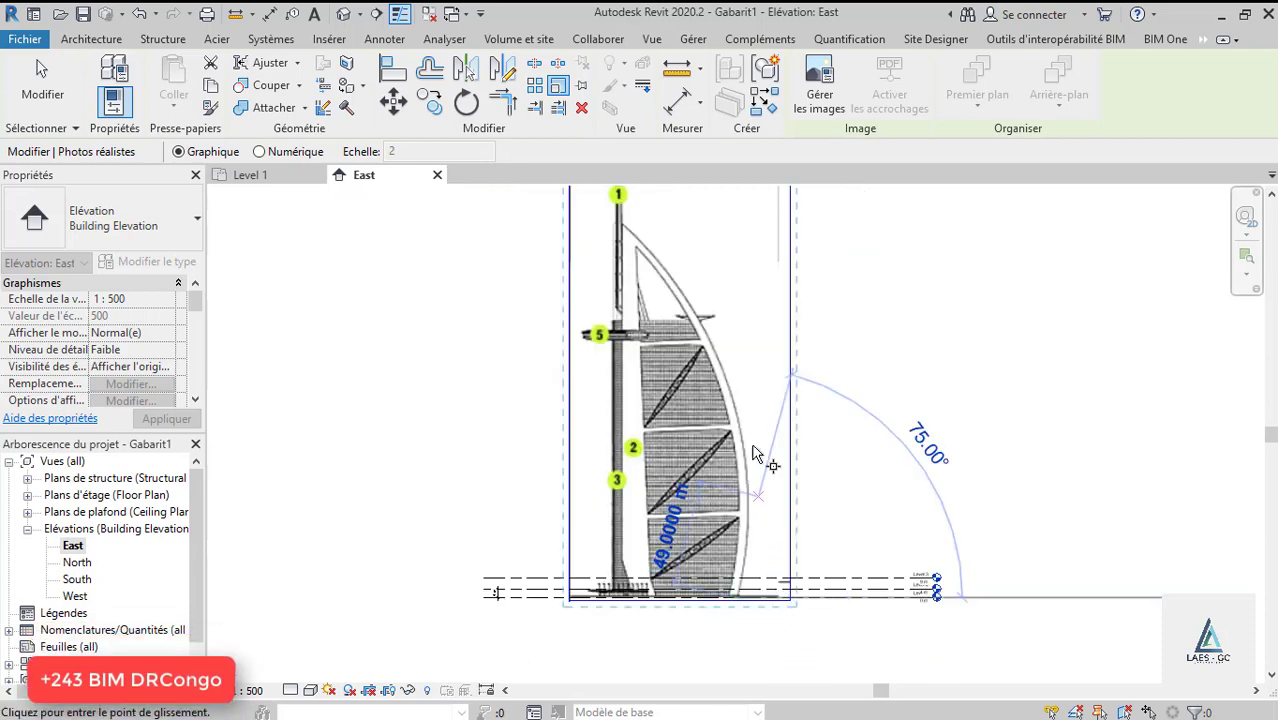
scroll(727, 320, up, 2)
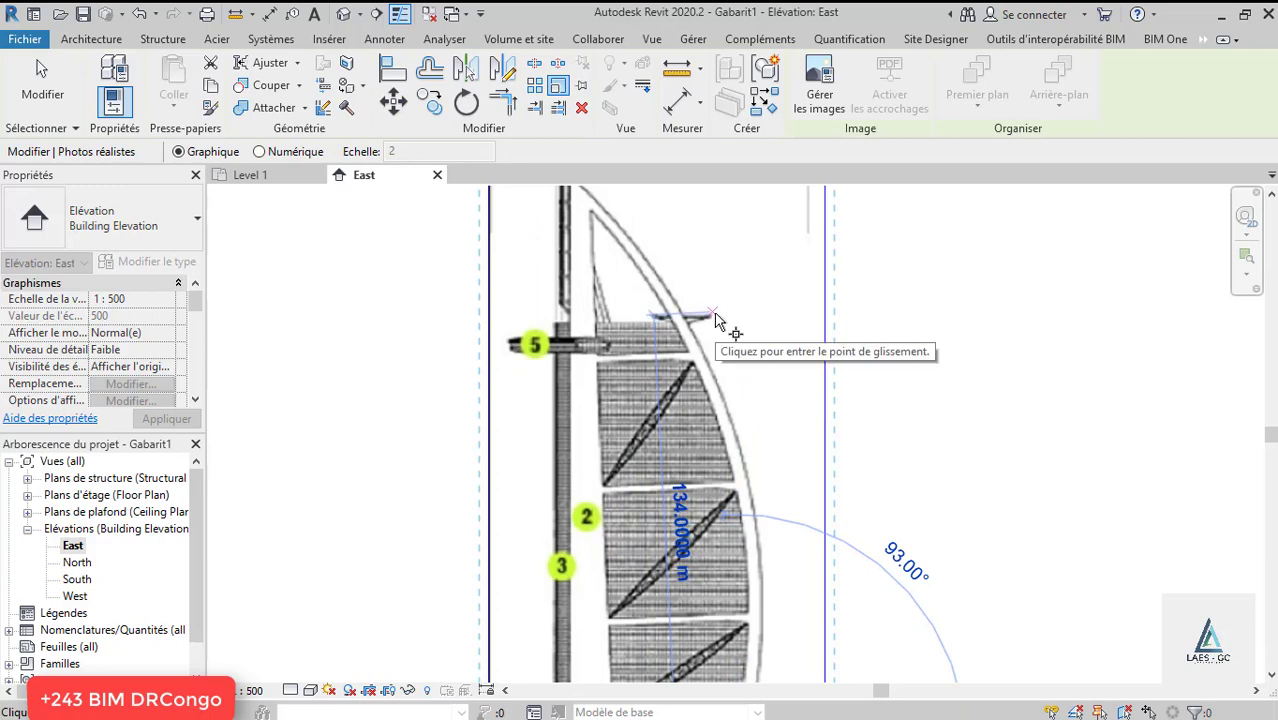
scroll(715, 320, up, 2)
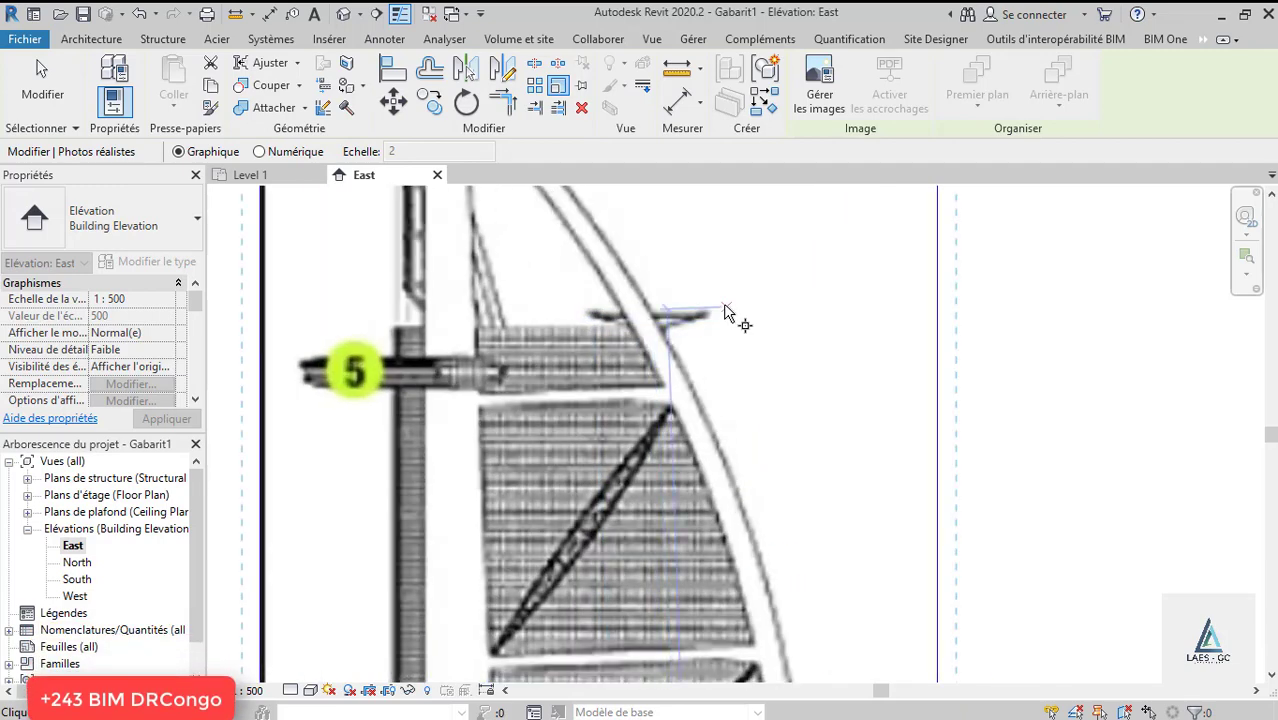
click(729, 319)
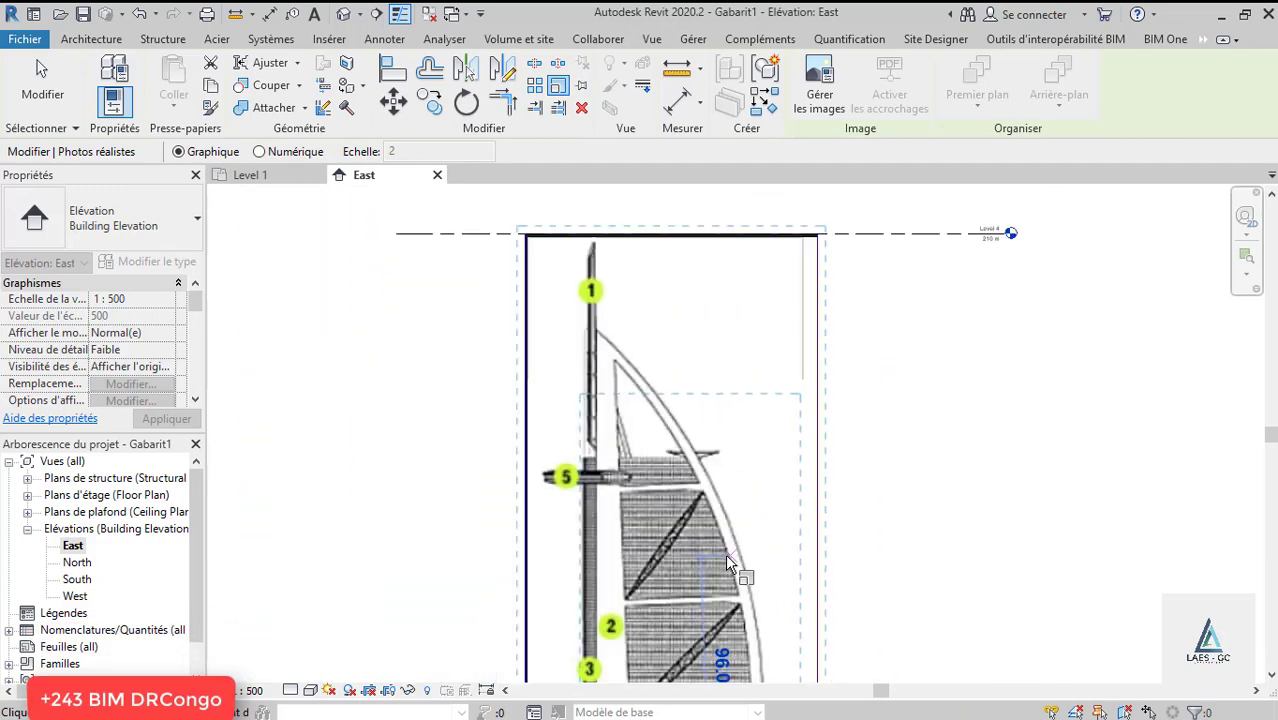
scroll(728, 318, up, 3)
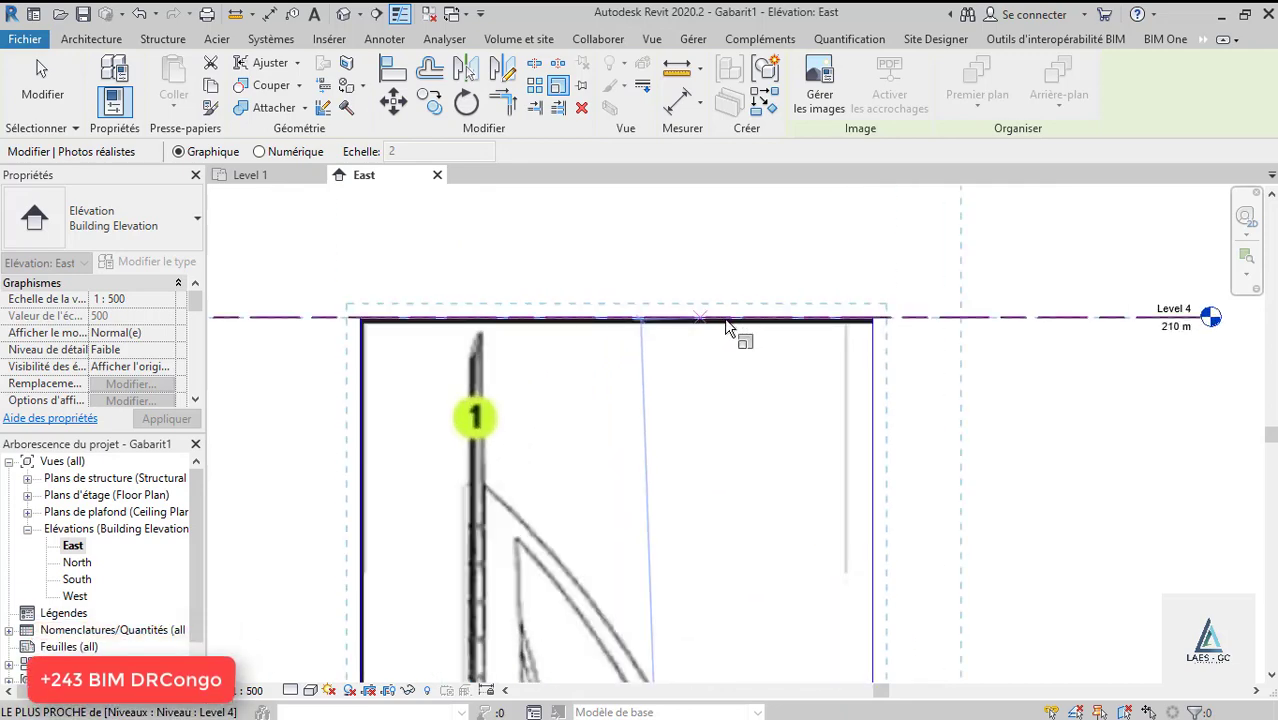
scroll(731, 322, up, 1)
click(720, 325)
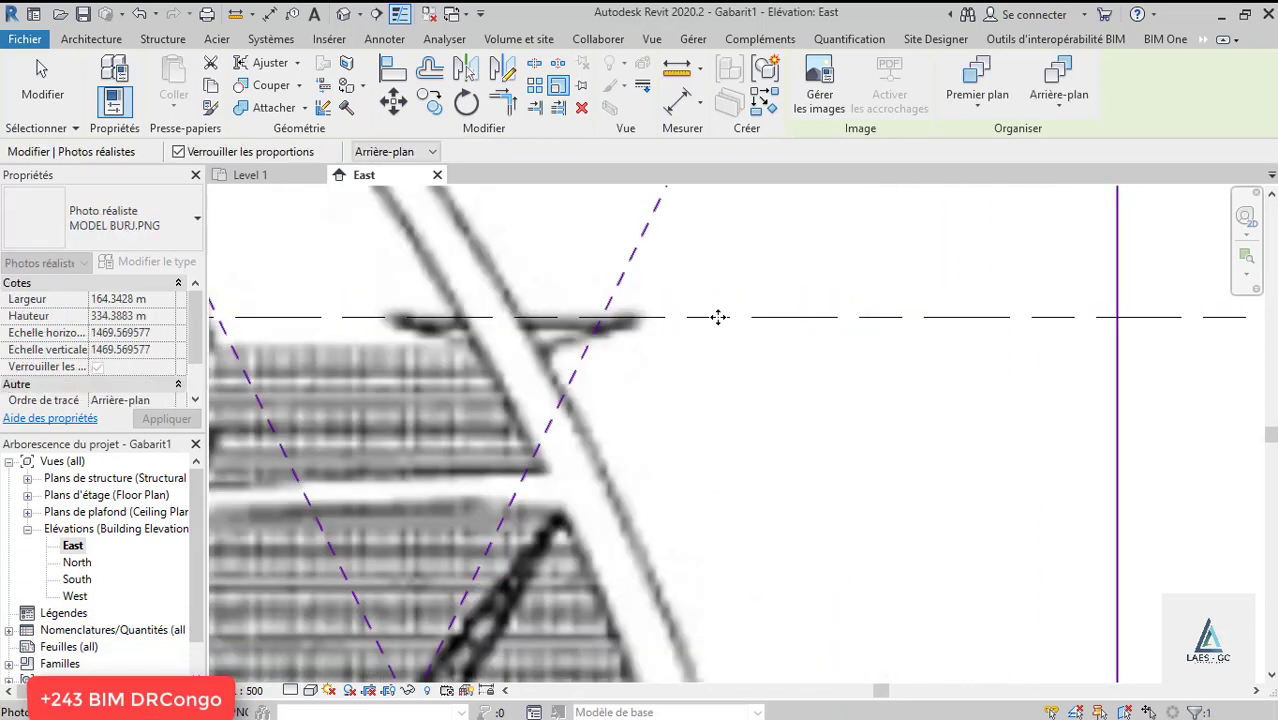
scroll(790, 320, down, 5)
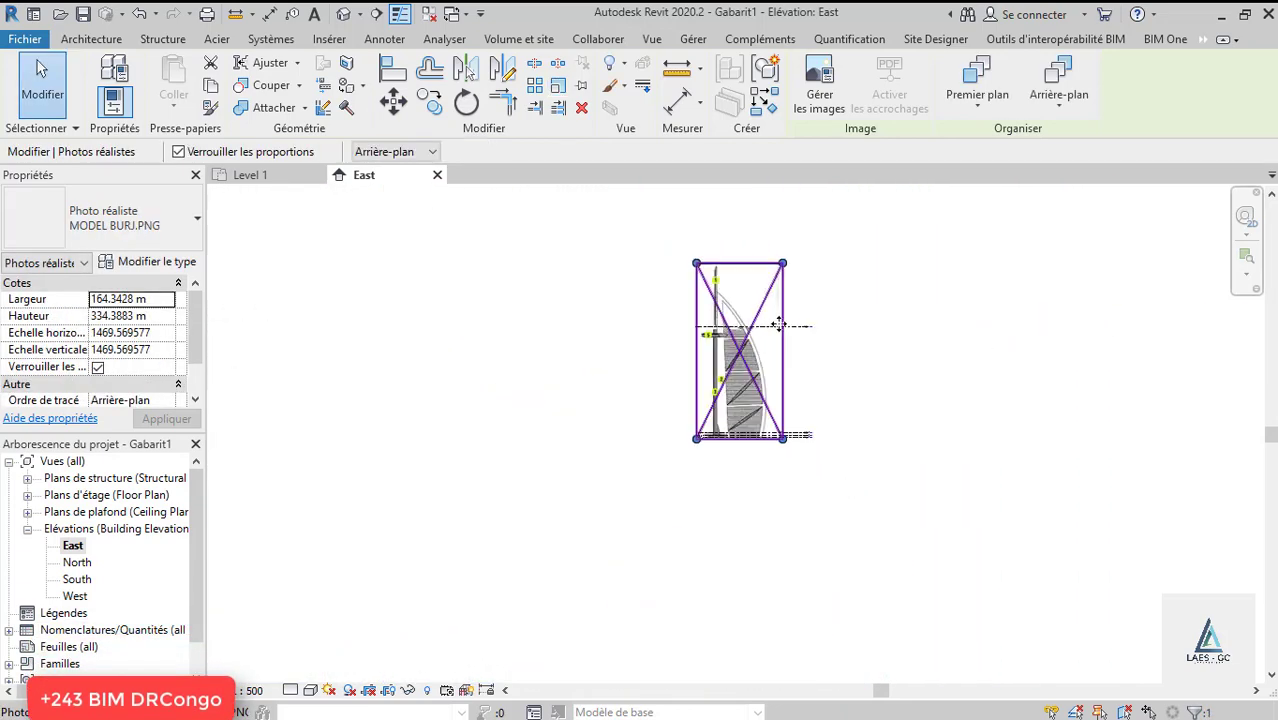
click(880, 288)
scroll(810, 525, up, 1)
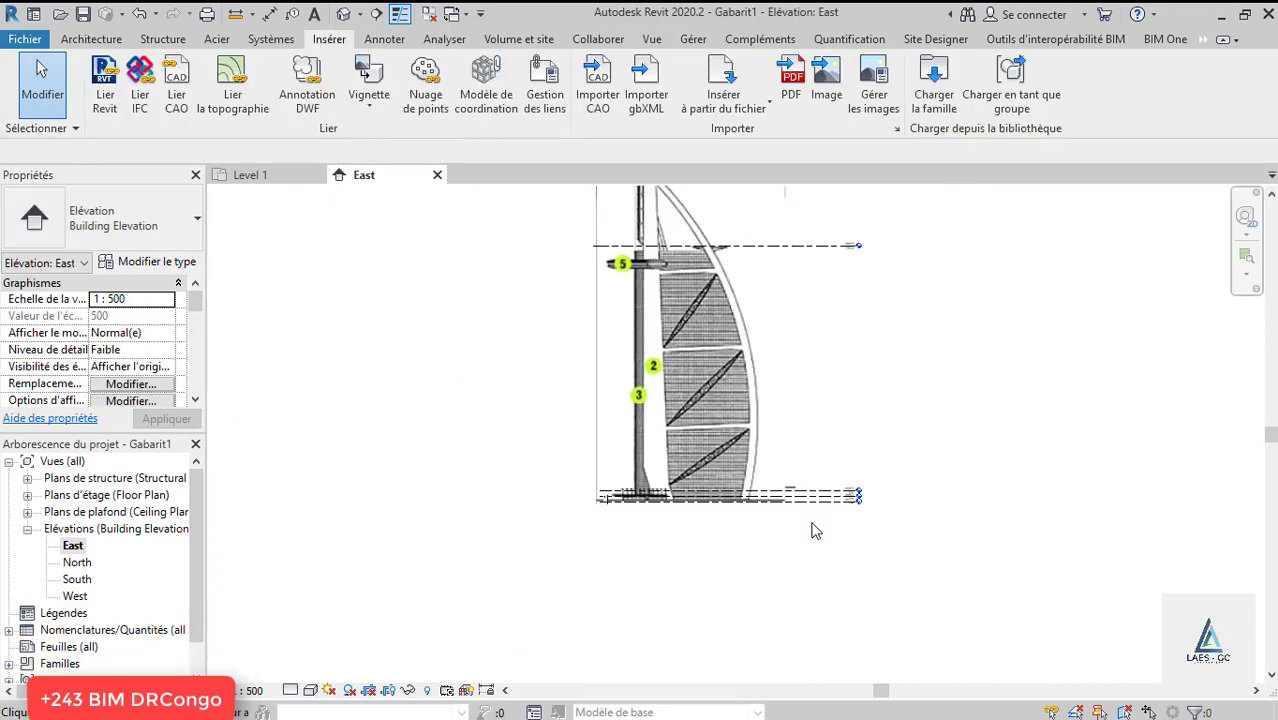
scroll(622, 535, down, 1)
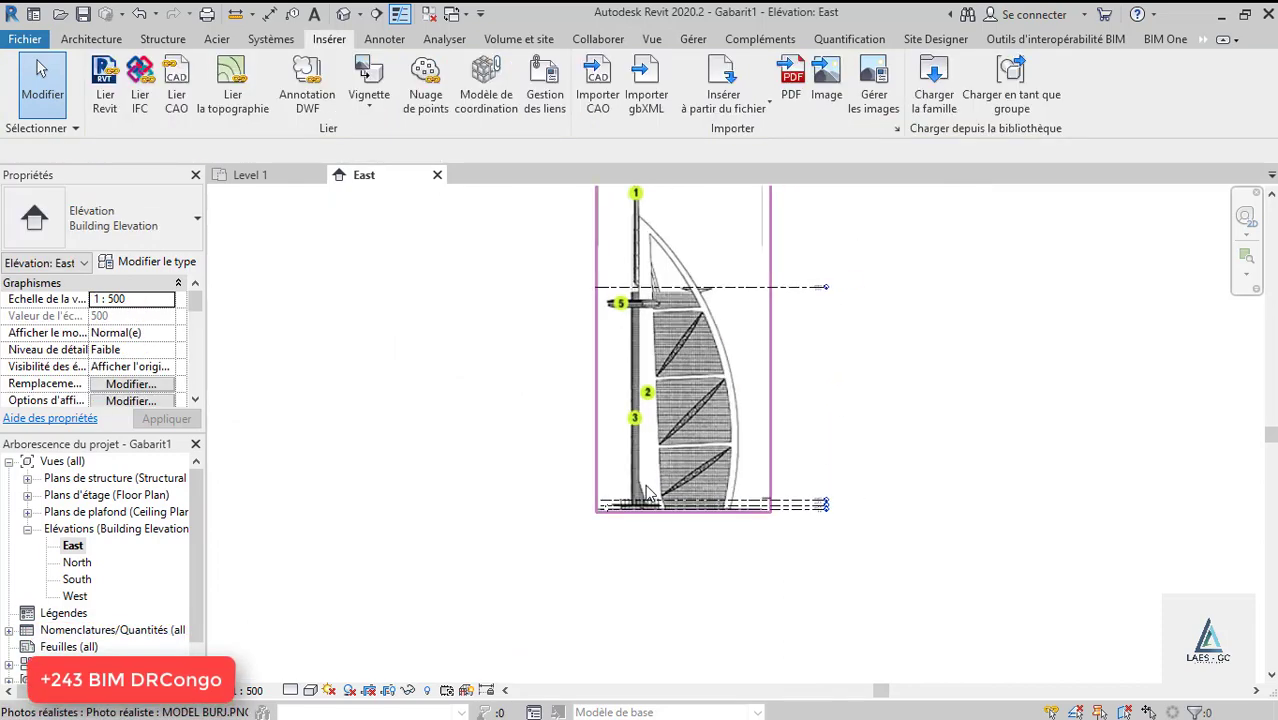
scroll(646, 482, up, 2)
scroll(690, 418, down, 2)
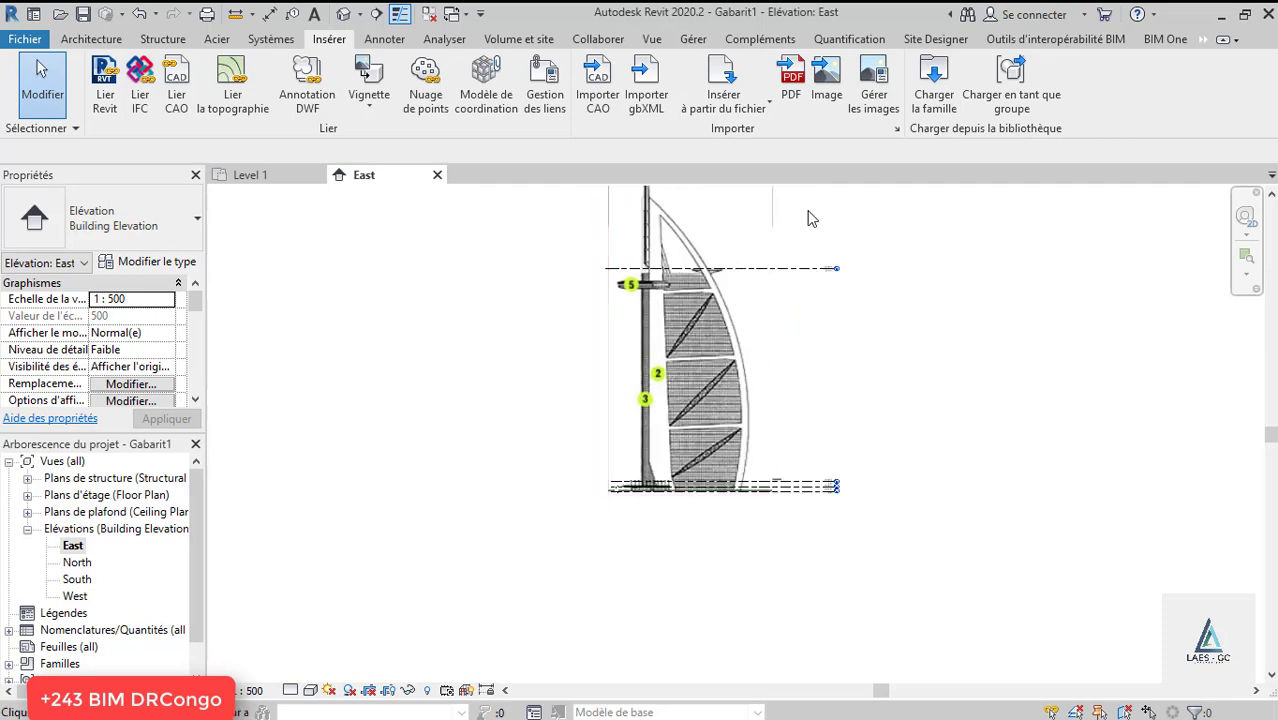
Raise Level 3 to 132 m, well above the tower's base.
scroll(776, 262, up, 3)
scroll(841, 414, down, 3)
scroll(800, 458, up, 2)
scroll(812, 462, up, 4)
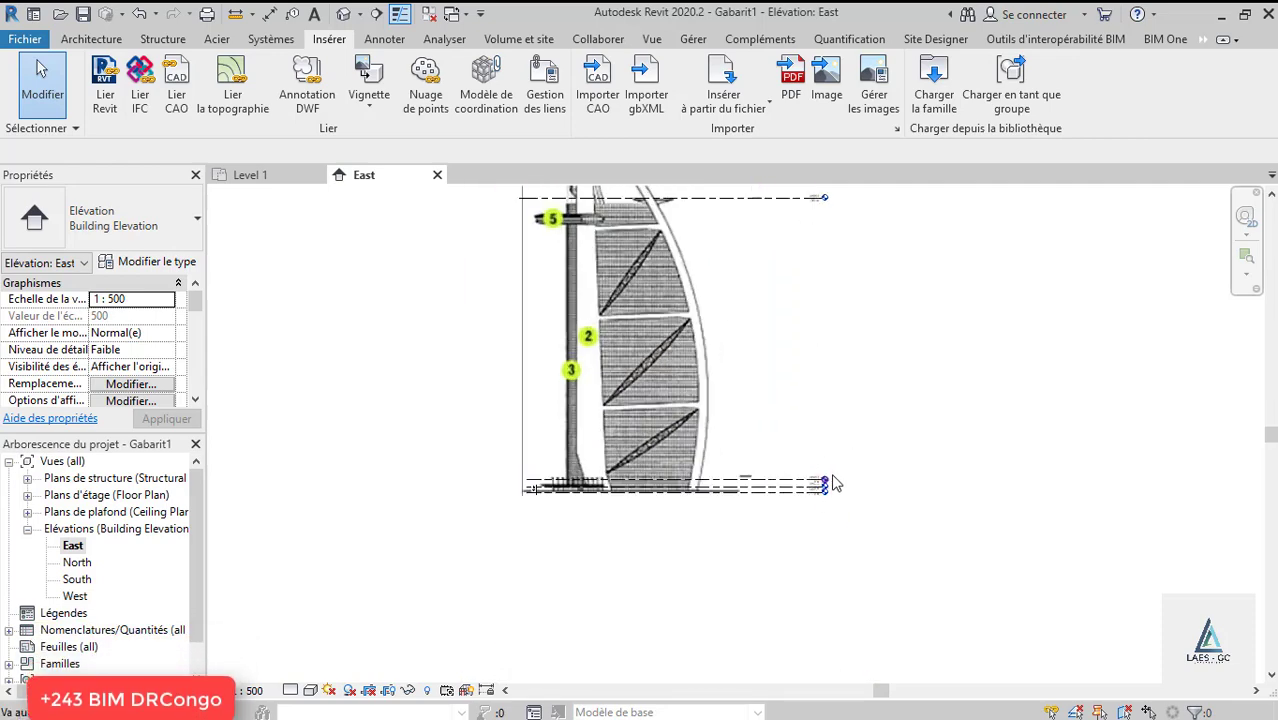
click(778, 488)
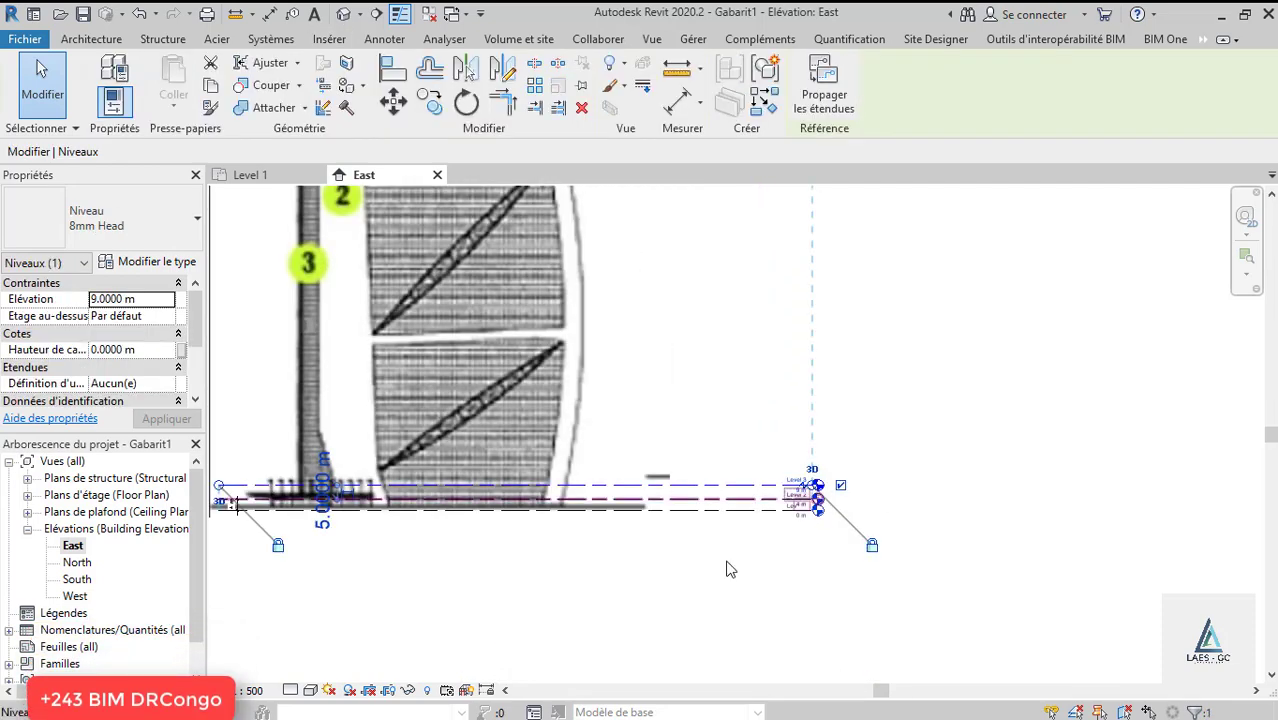
scroll(735, 540, down, 3)
drag(714, 430, 722, 351)
Raise Level 2 from the tower's base to 83 m.
scroll(783, 530, up, 5)
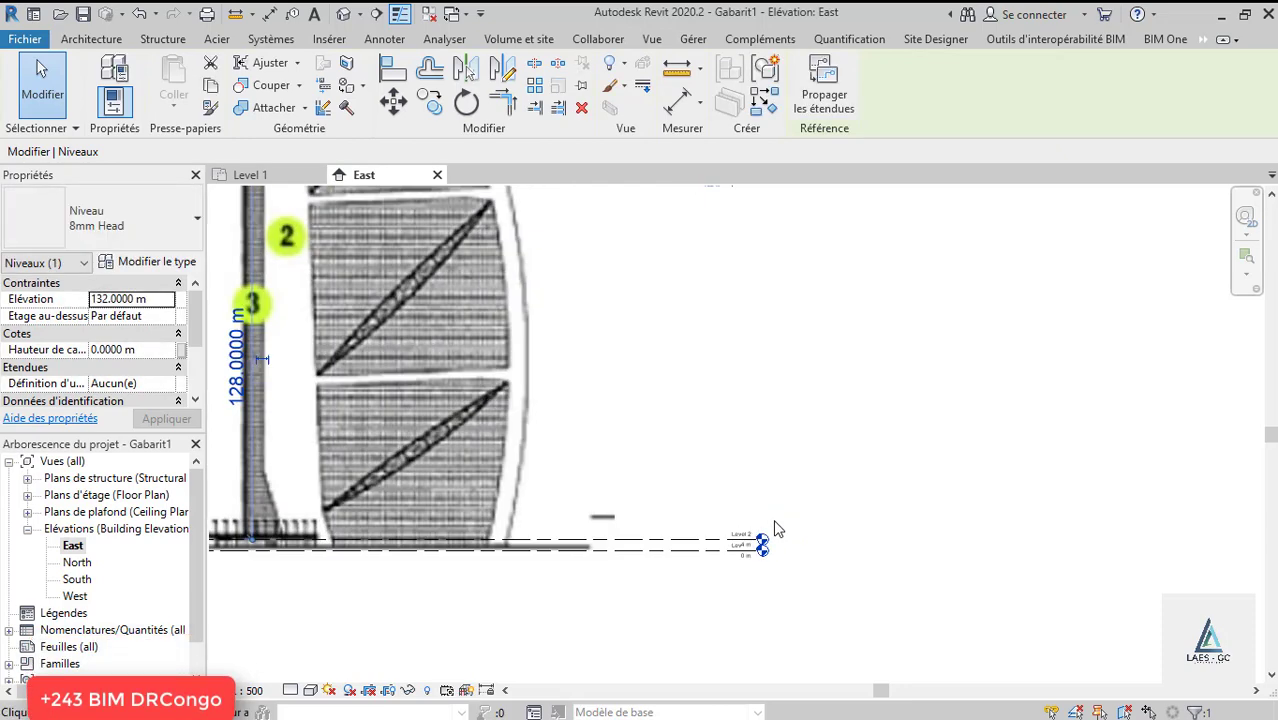
click(745, 545)
scroll(880, 585, down, 2)
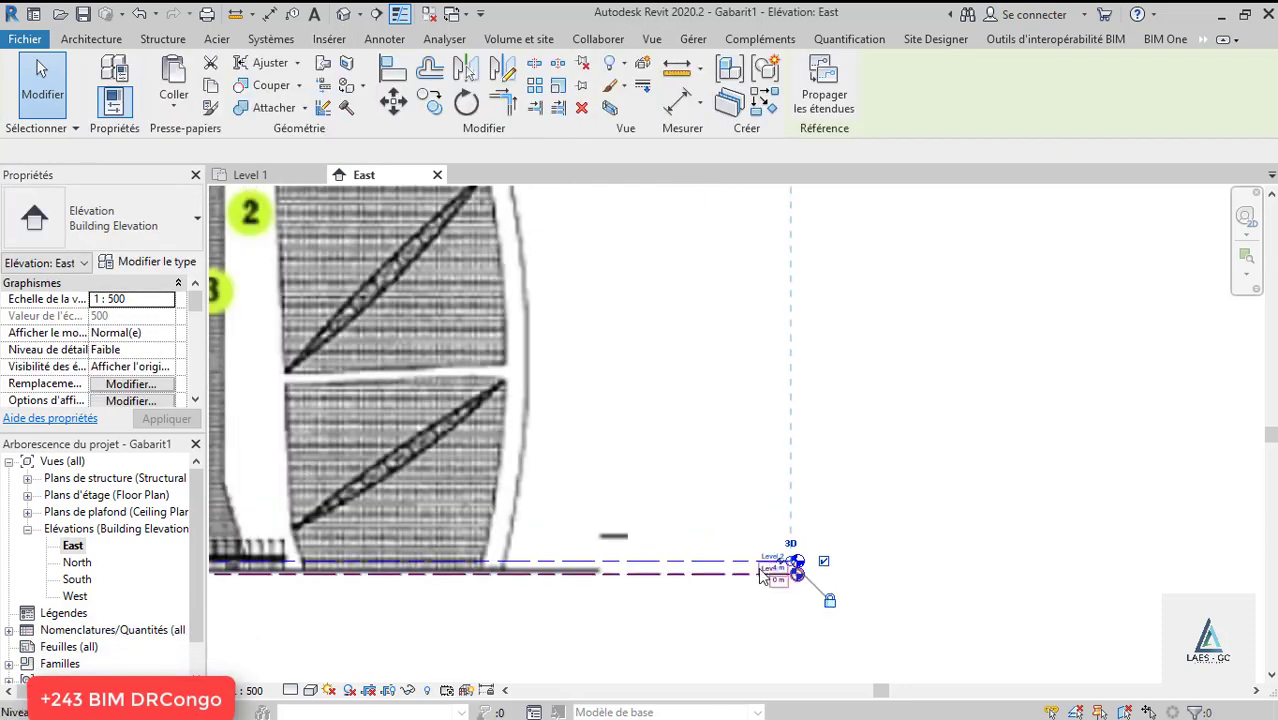
drag(739, 563, 740, 288)
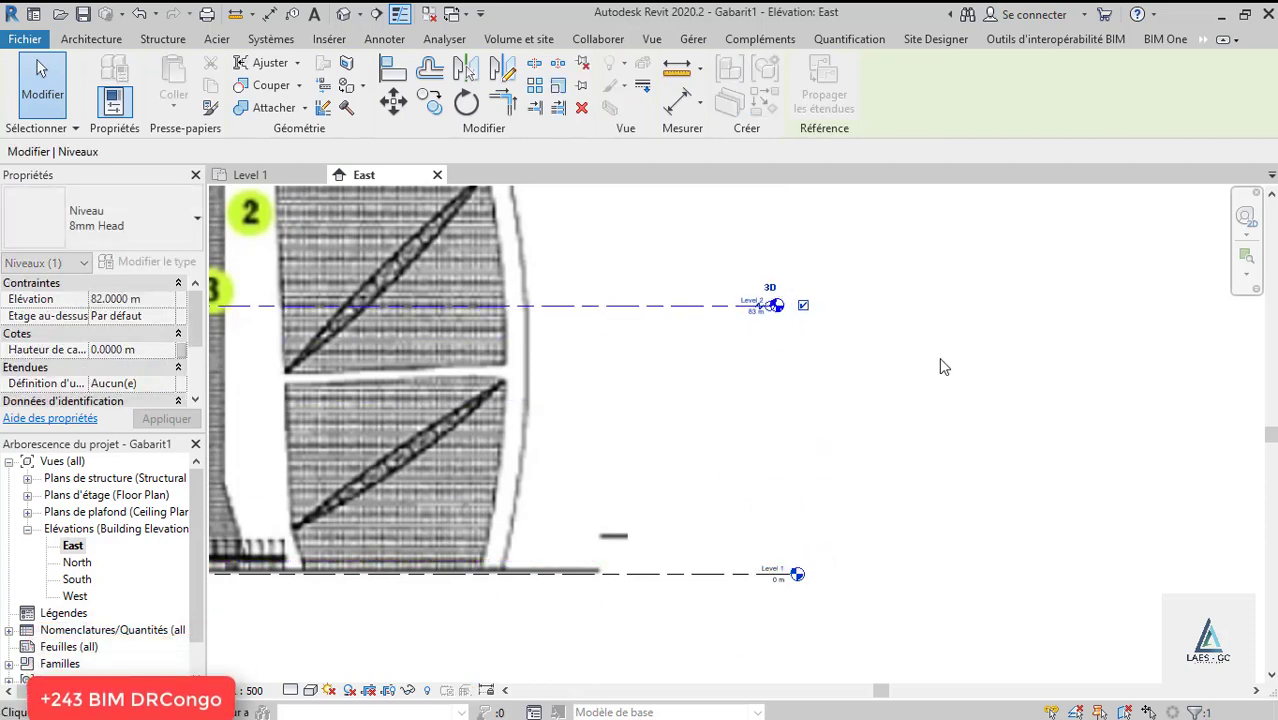
scroll(910, 493, down, 2)
scroll(972, 478, down, 2)
scroll(874, 415, up, 1)
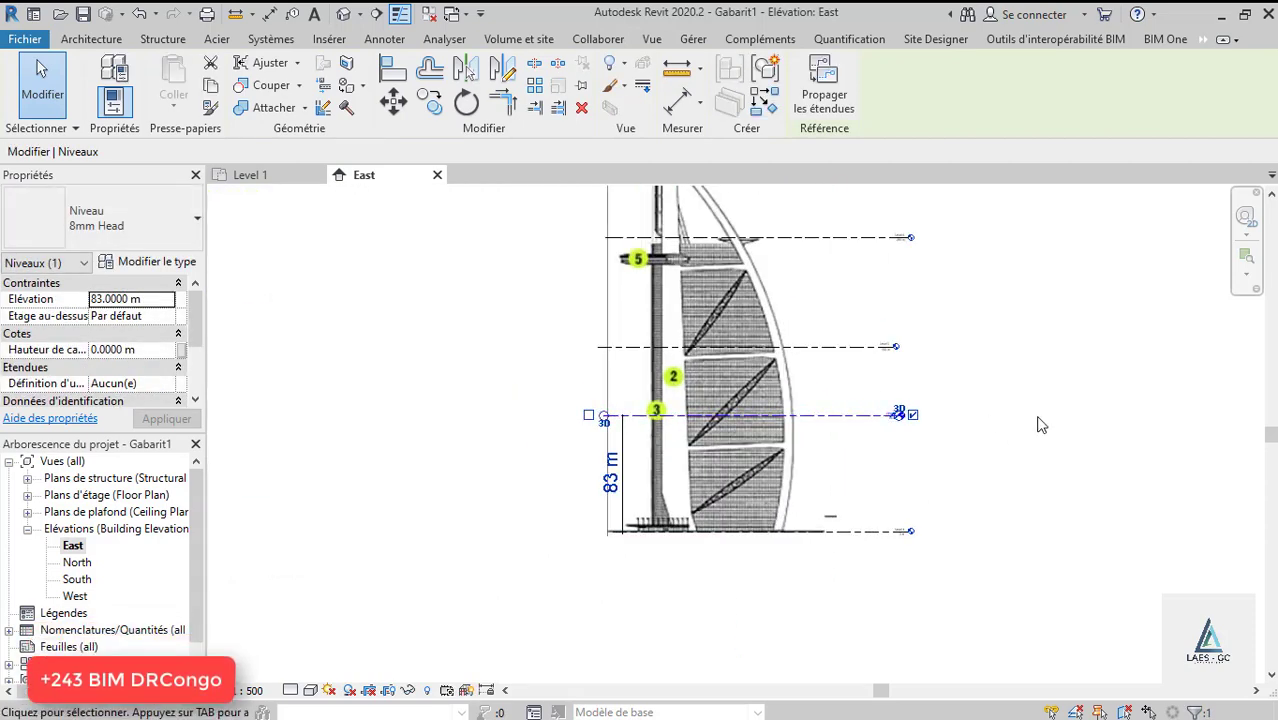
Lower Level 2 to 60 m so that it meets the gap above the tower's lowest facade section.
click(1040, 420)
scroll(824, 530, up, 2)
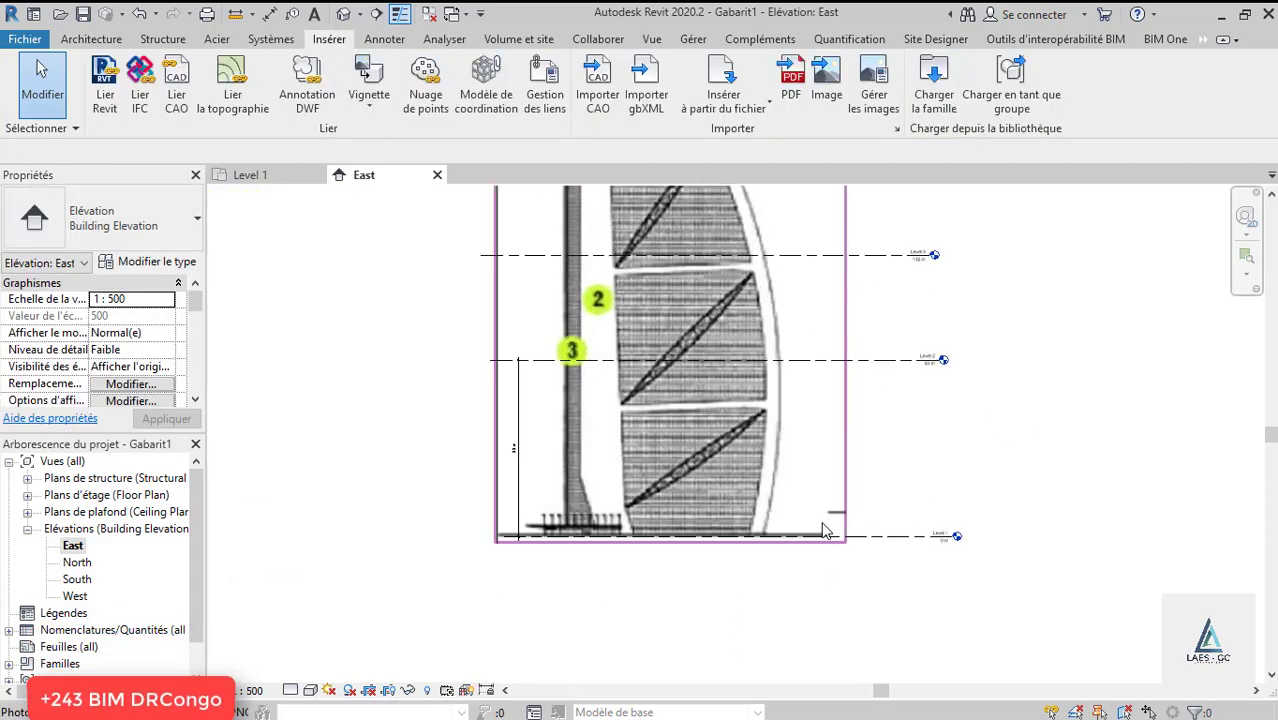
click(836, 361)
drag(830, 361, 829, 408)
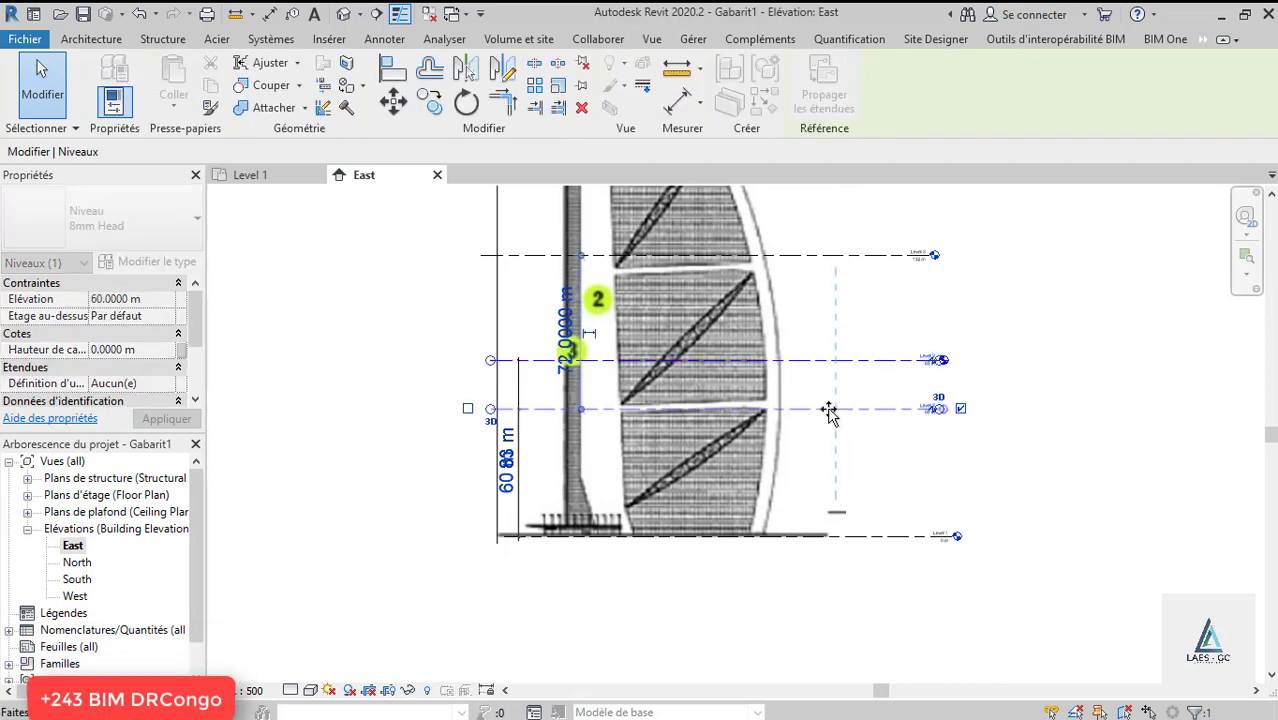
scroll(700, 560, down, 1)
scroll(824, 389, up, 1)
Raise Level 3 to 147 m, across the third facade section of the tower.
click(816, 369)
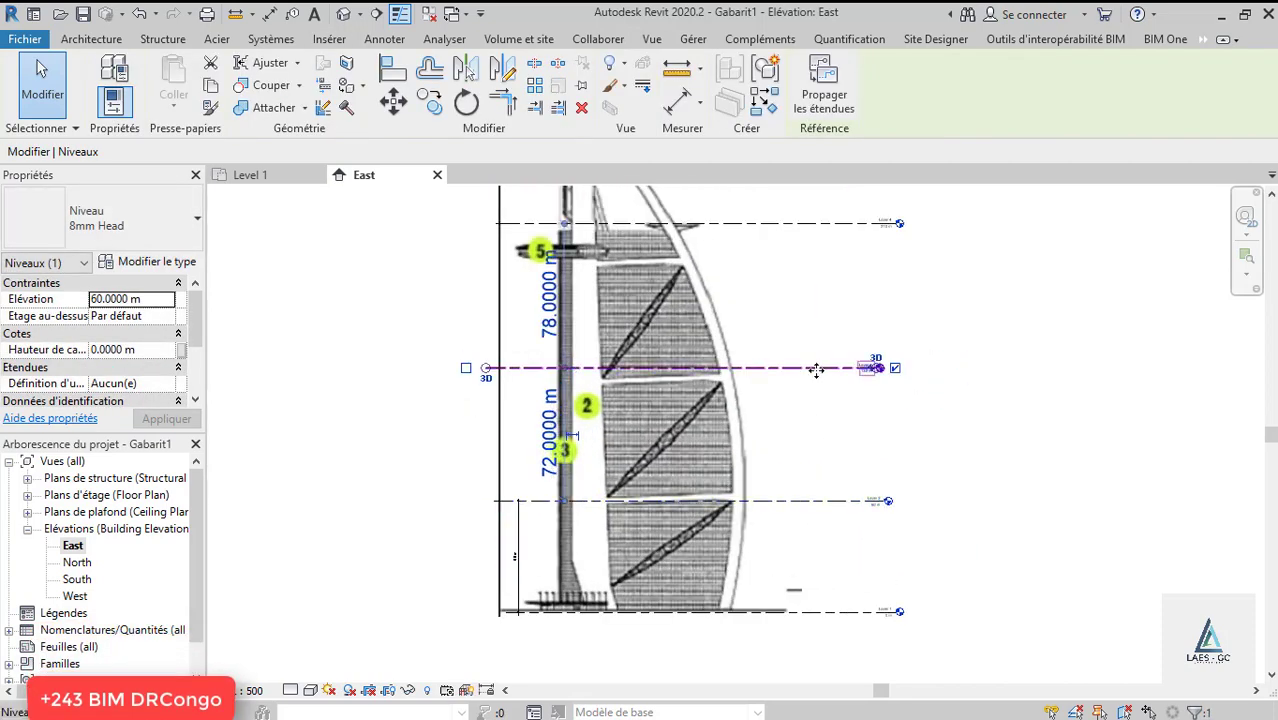
drag(816, 353, 816, 345)
click(1010, 402)
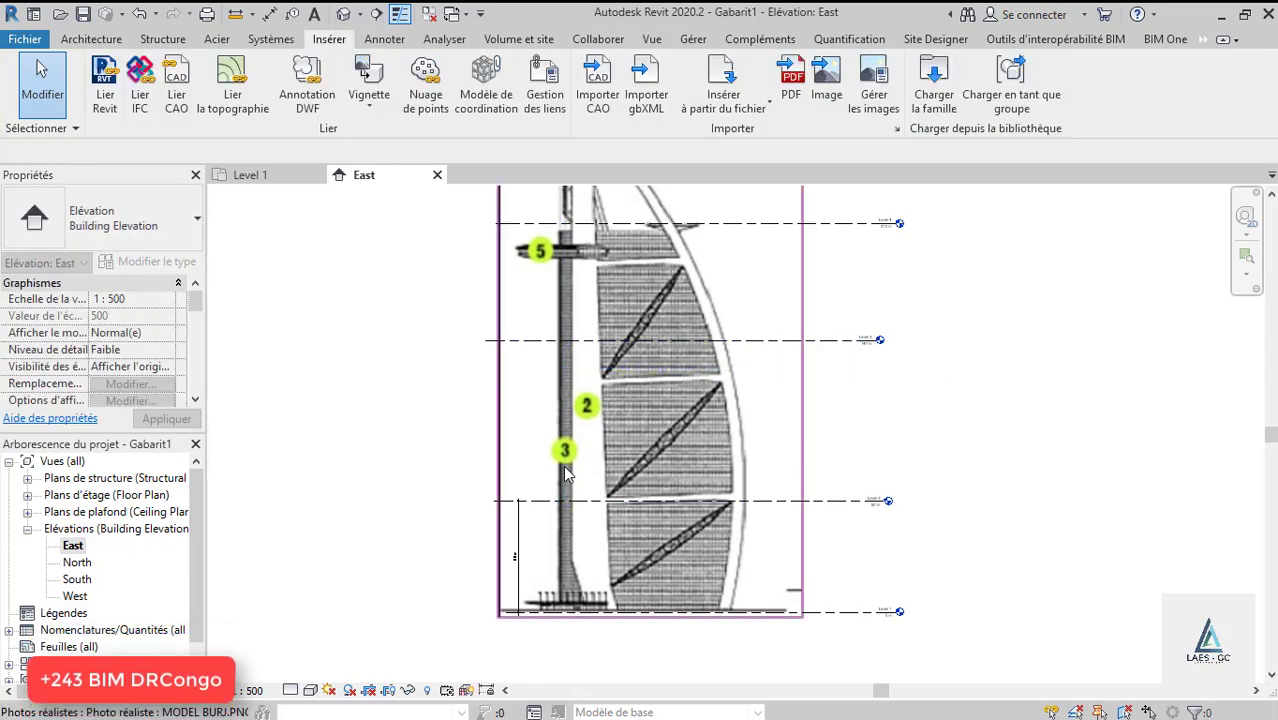
scroll(720, 450, down, 3)
scroll(755, 362, up, 3)
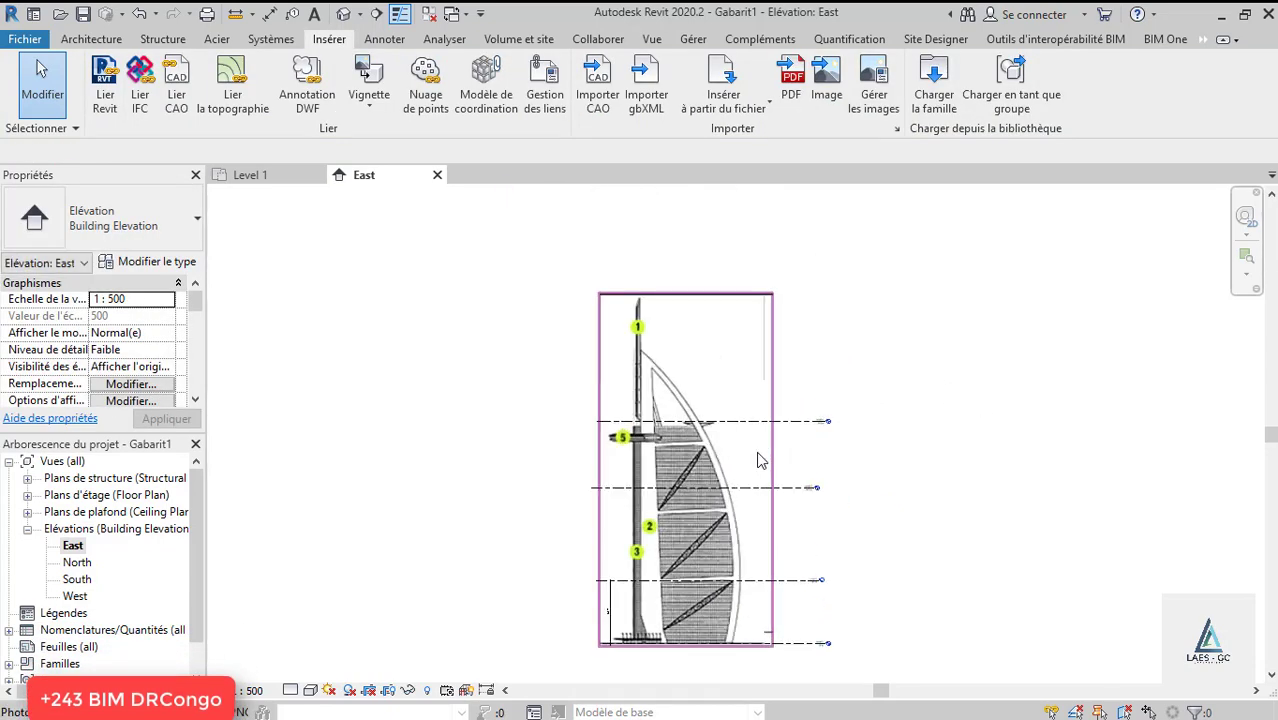
Raise Level 4 to 278 m, where the outer curve of the sail meets the mast.
click(727, 423)
scroll(727, 427, up, 2)
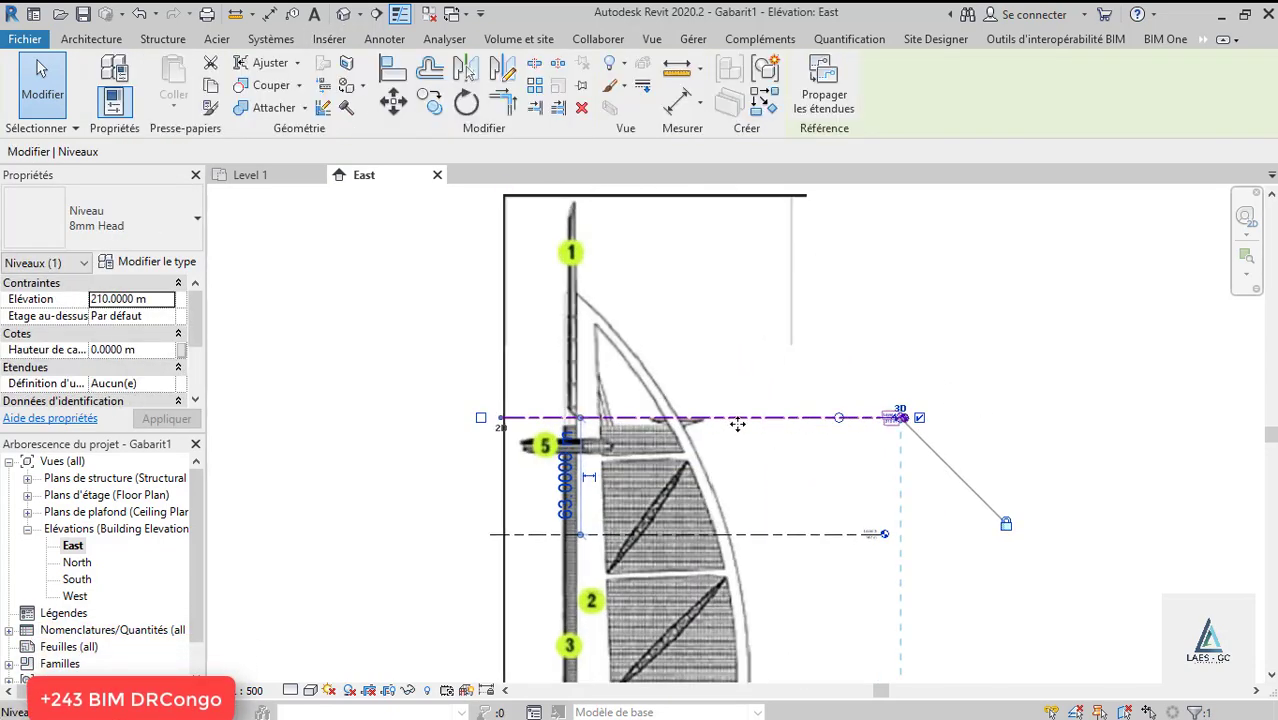
drag(741, 421, 698, 297)
scroll(625, 304, up, 4)
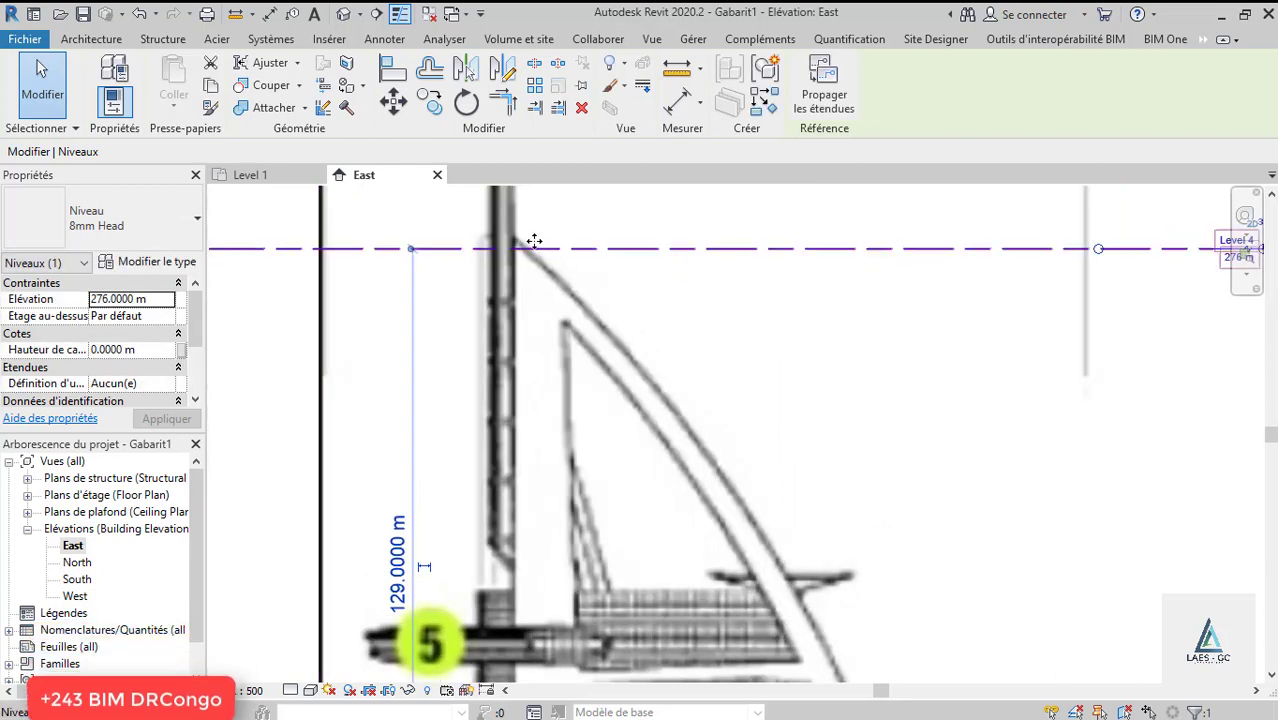
drag(534, 241, 536, 238)
scroll(510, 228, down, 3)
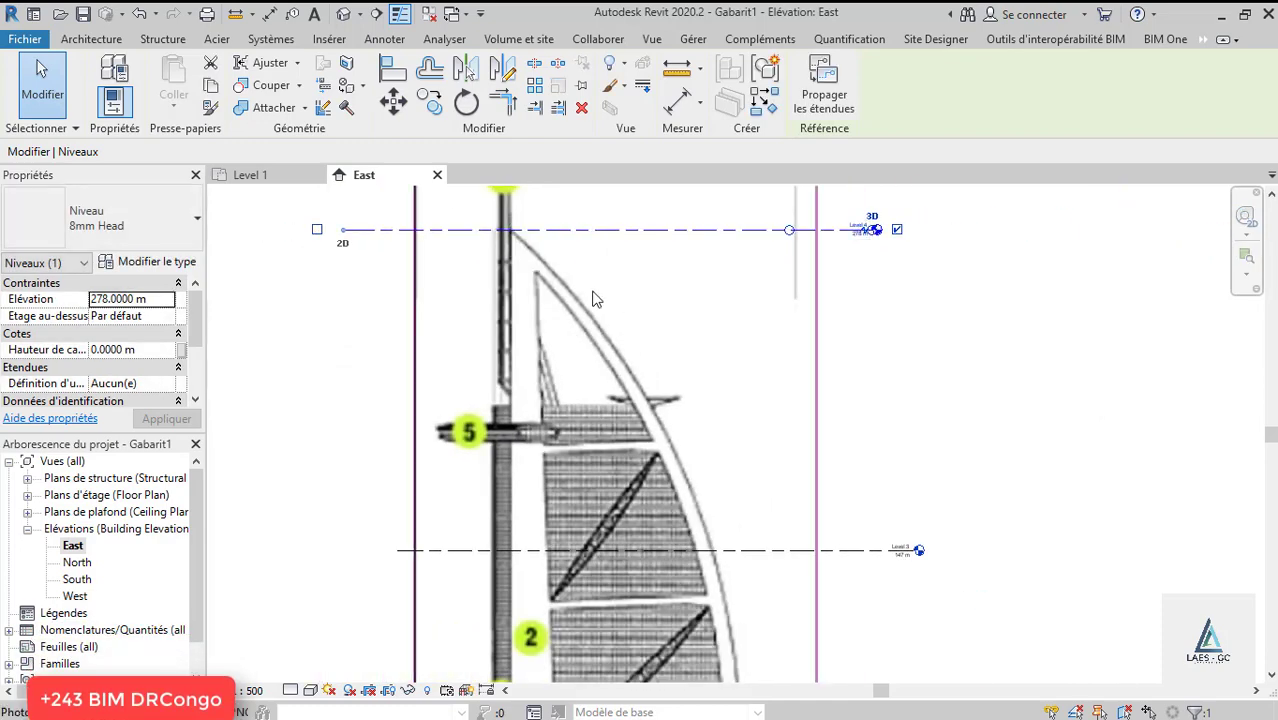
Raise Level 3 to 209 m so that it lines up with the helipad platform.
scroll(593, 294, down, 2)
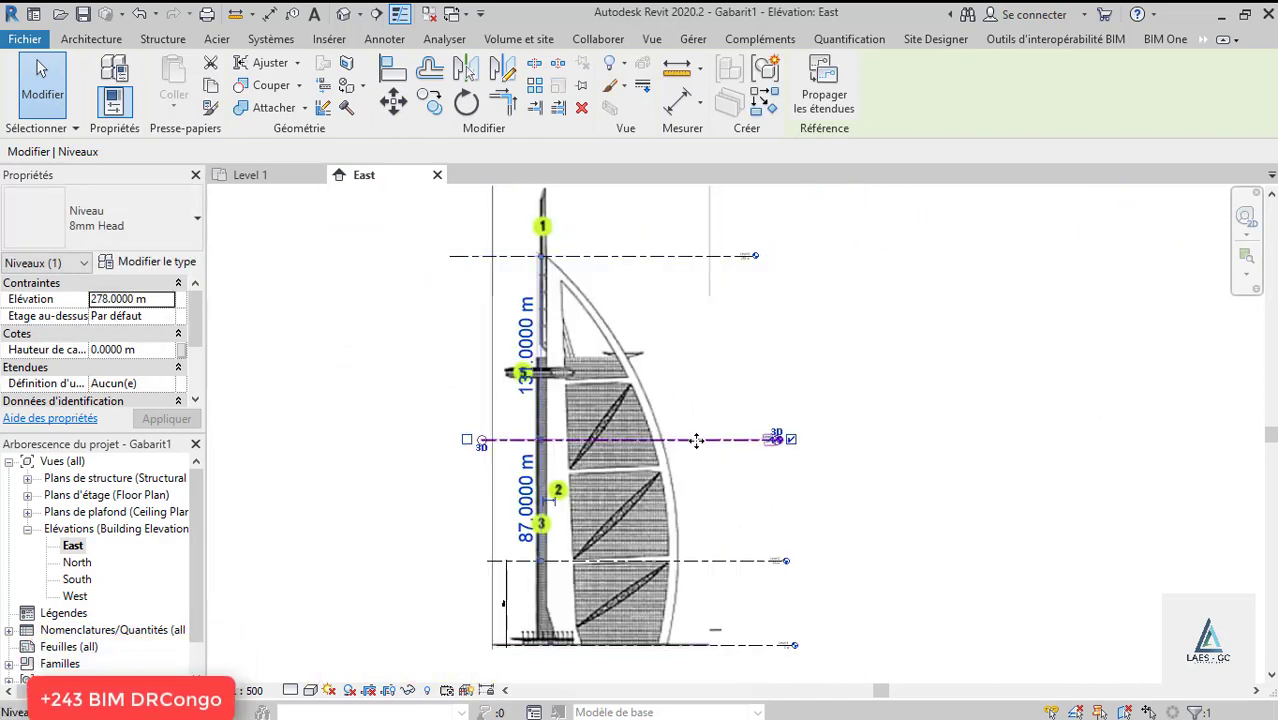
drag(697, 441, 607, 360)
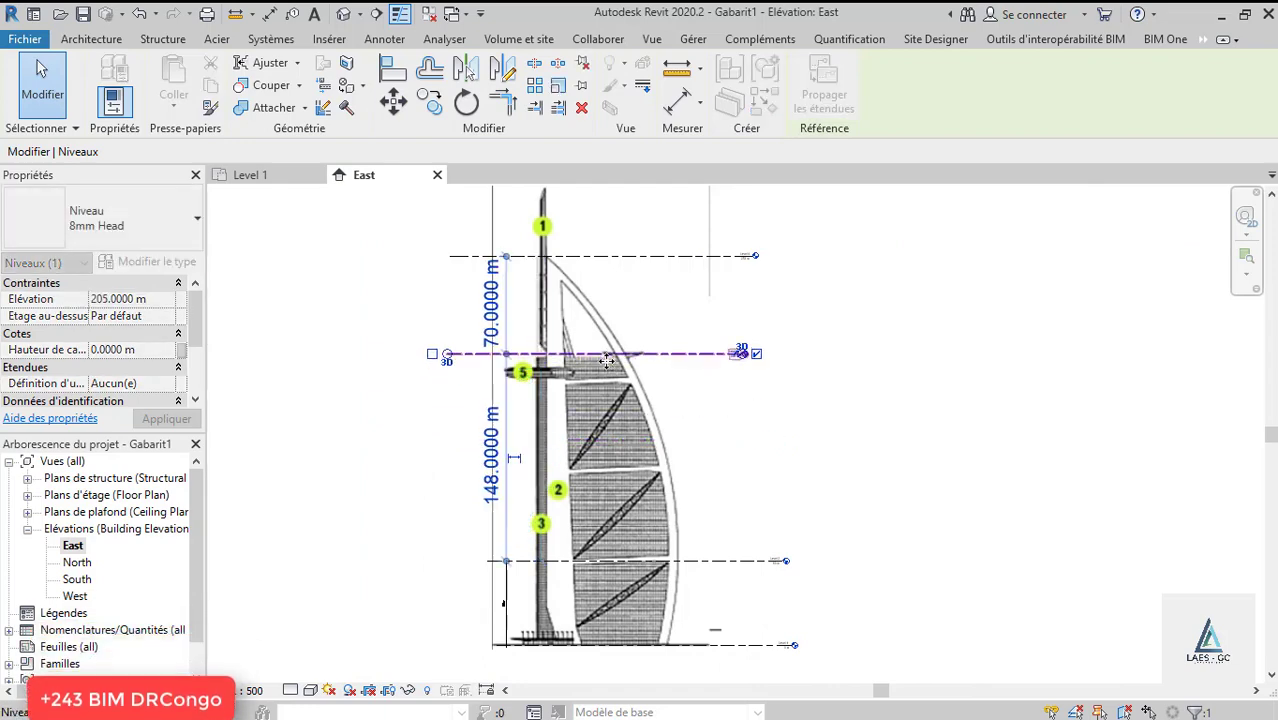
scroll(607, 360, up, 5)
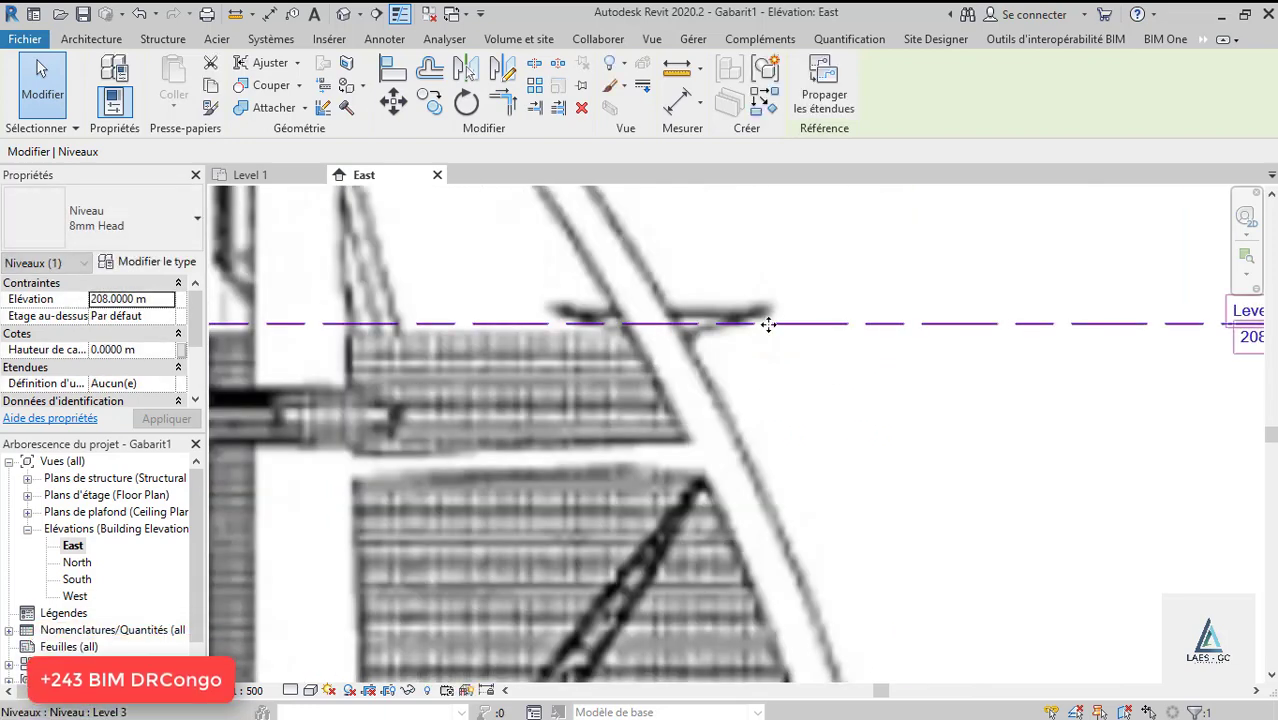
drag(780, 304, 736, 343)
scroll(571, 292, down, 6)
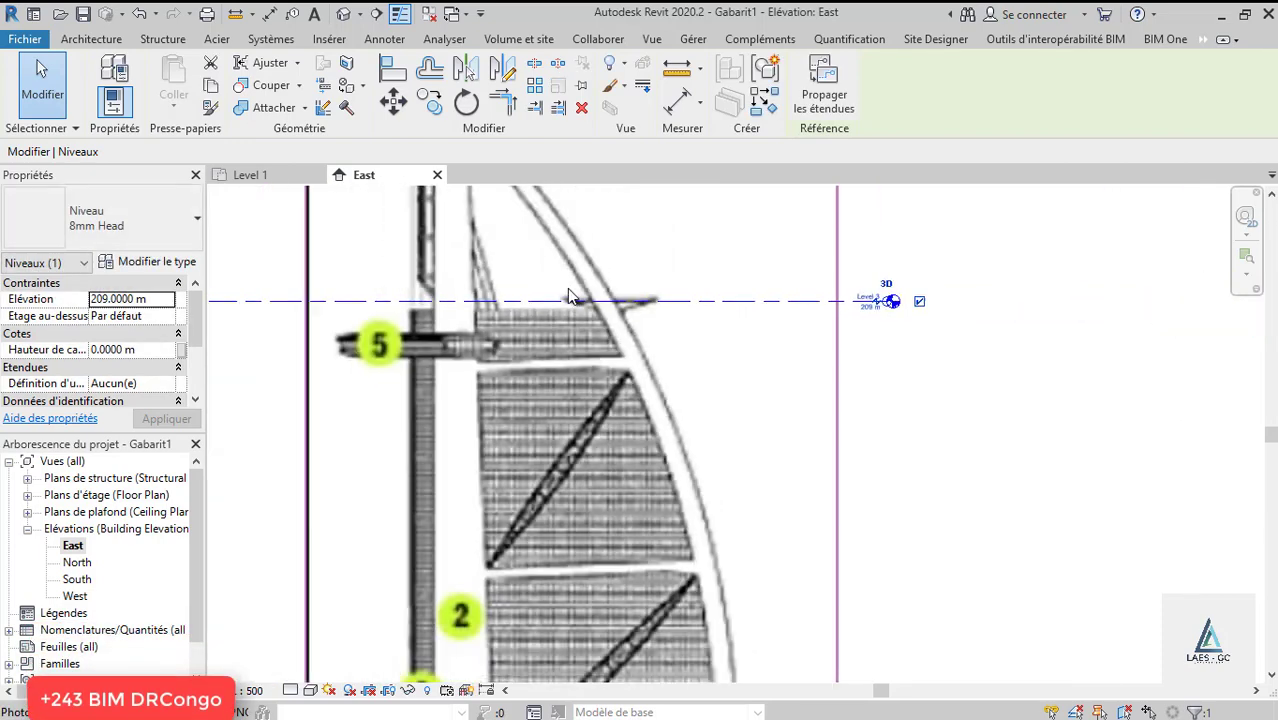
Raise Level 2 to about 125 m, at the gap above the tower's second facade section.
drag(676, 533, 676, 430)
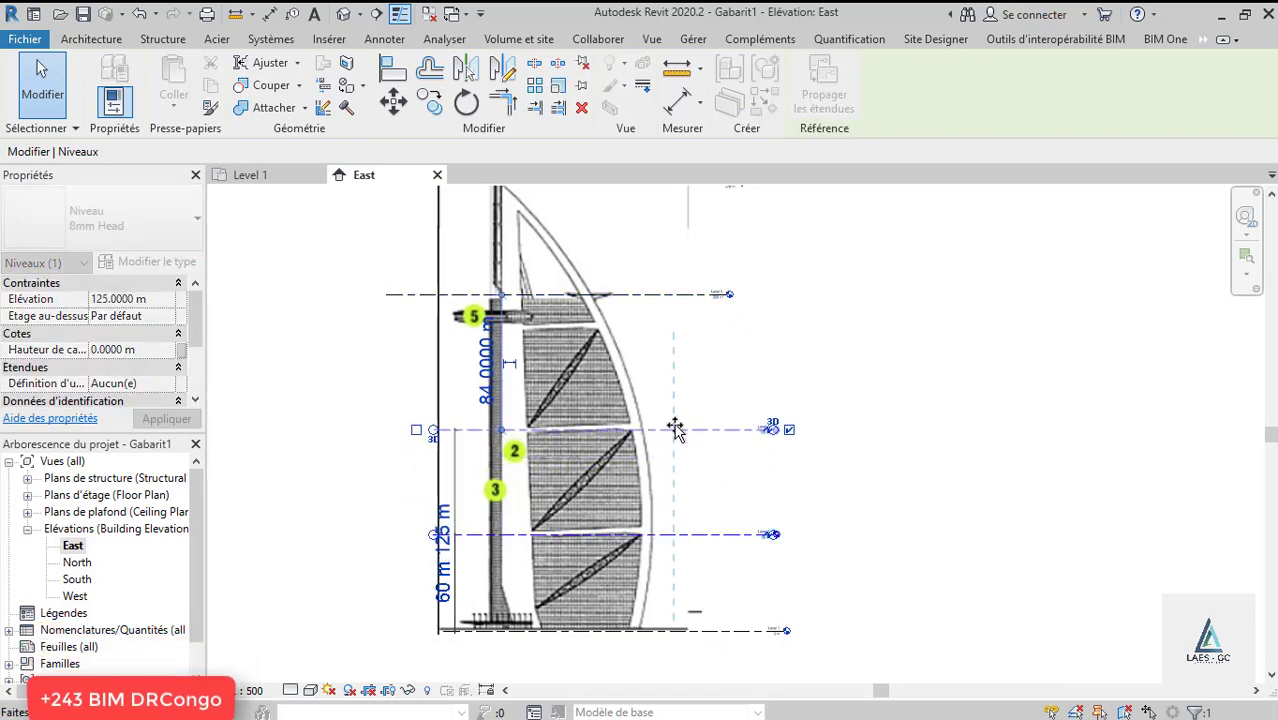
click(911, 418)
scroll(934, 552, down, 3)
scroll(816, 393, up, 3)
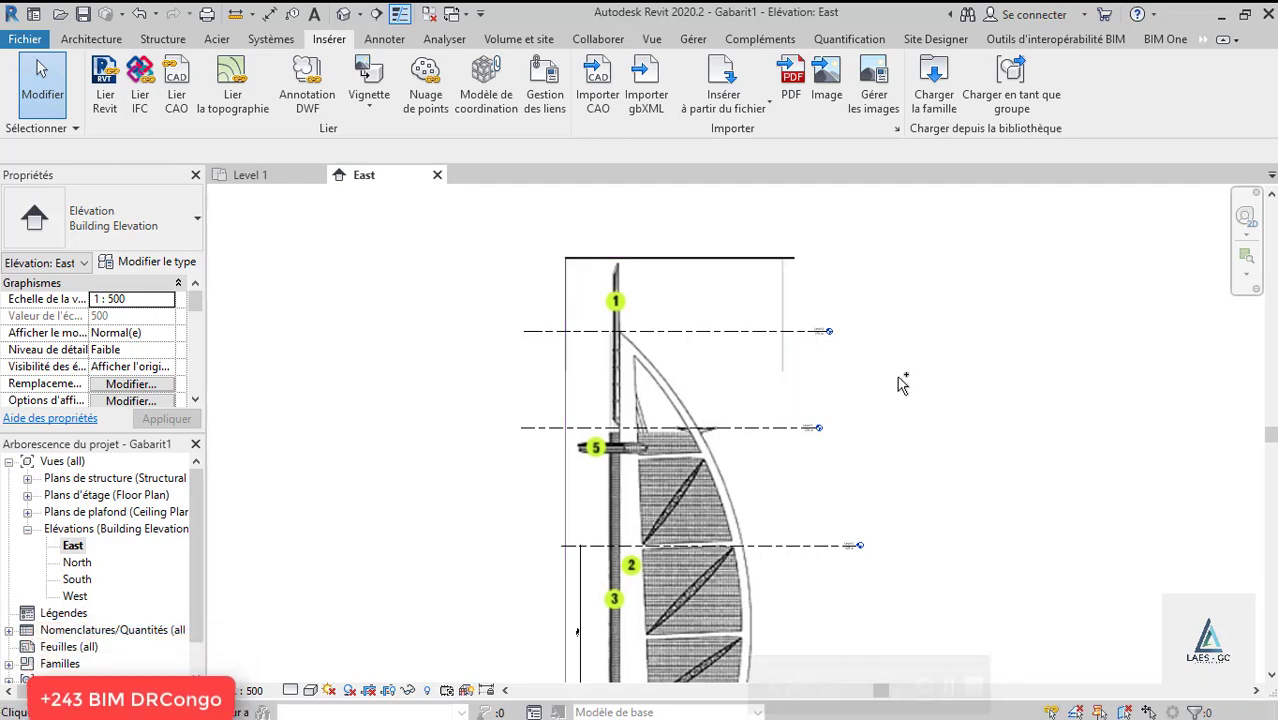
Examine how Level 3 lines up with the helipad platform and how the other levels fit the tower image.
scroll(780, 285, up, 3)
scroll(607, 370, down, 4)
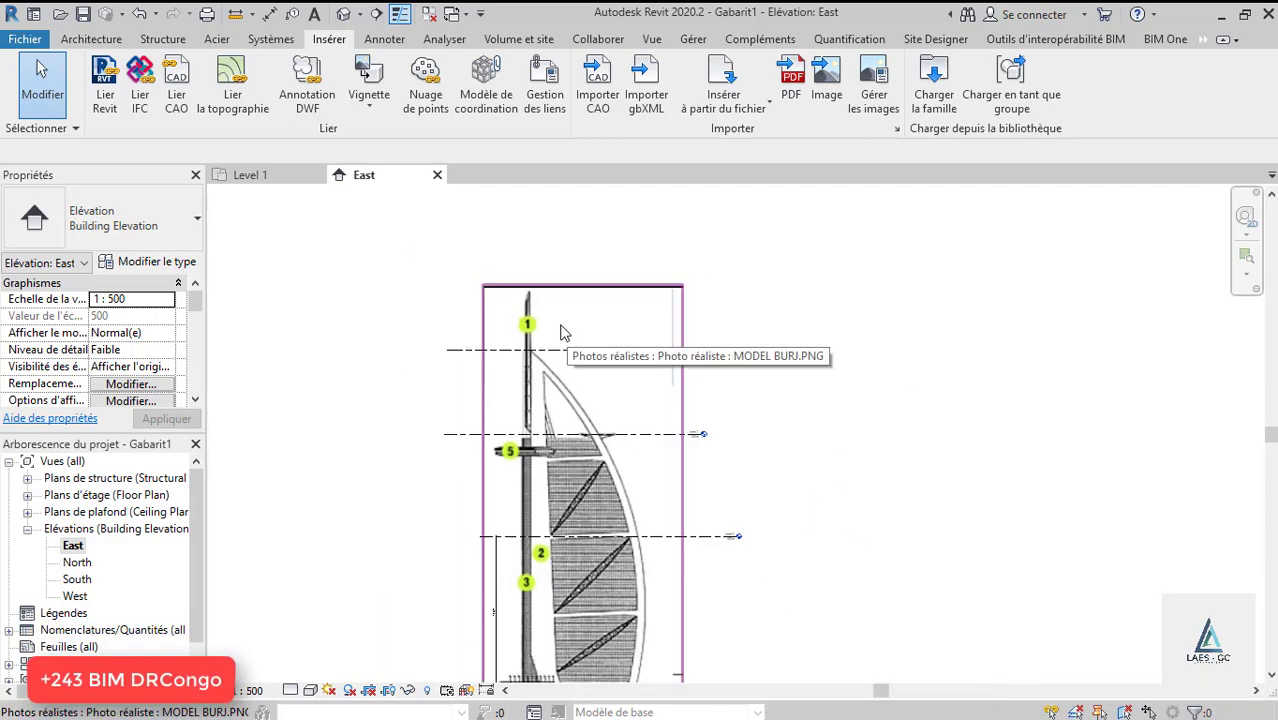
scroll(708, 438, up, 5)
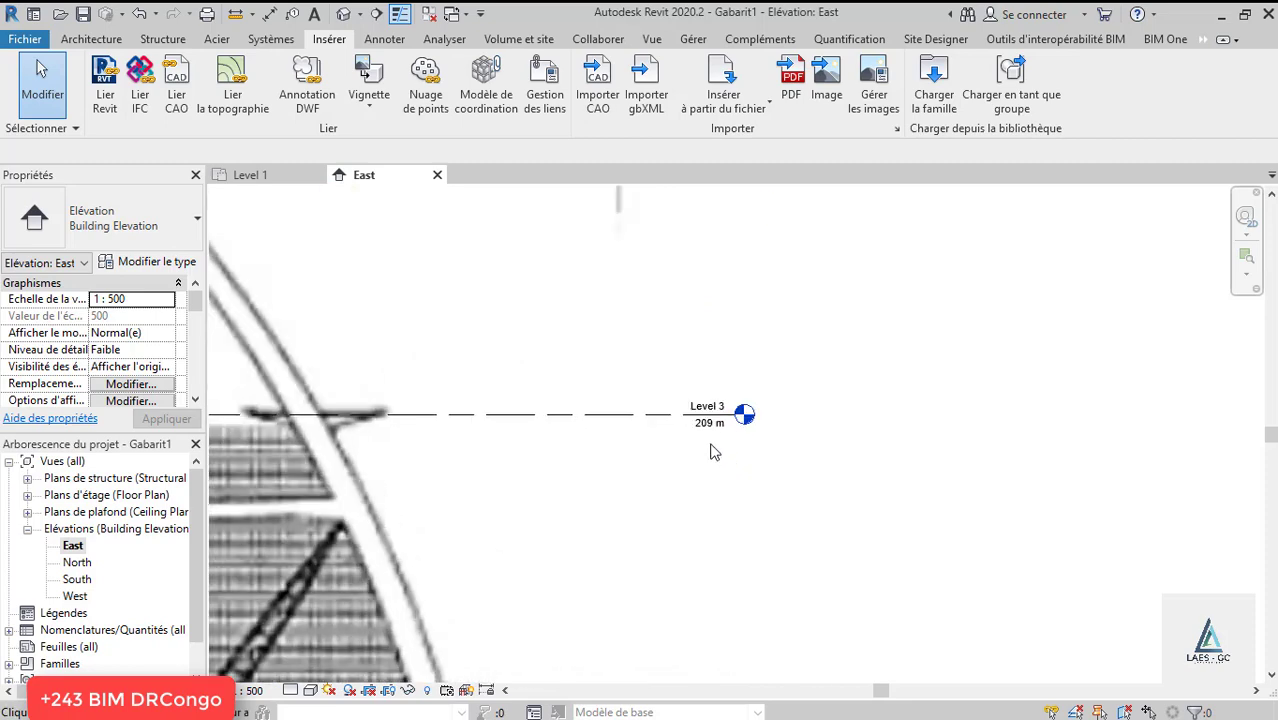
scroll(826, 461, down, 4)
scroll(538, 434, up, 2)
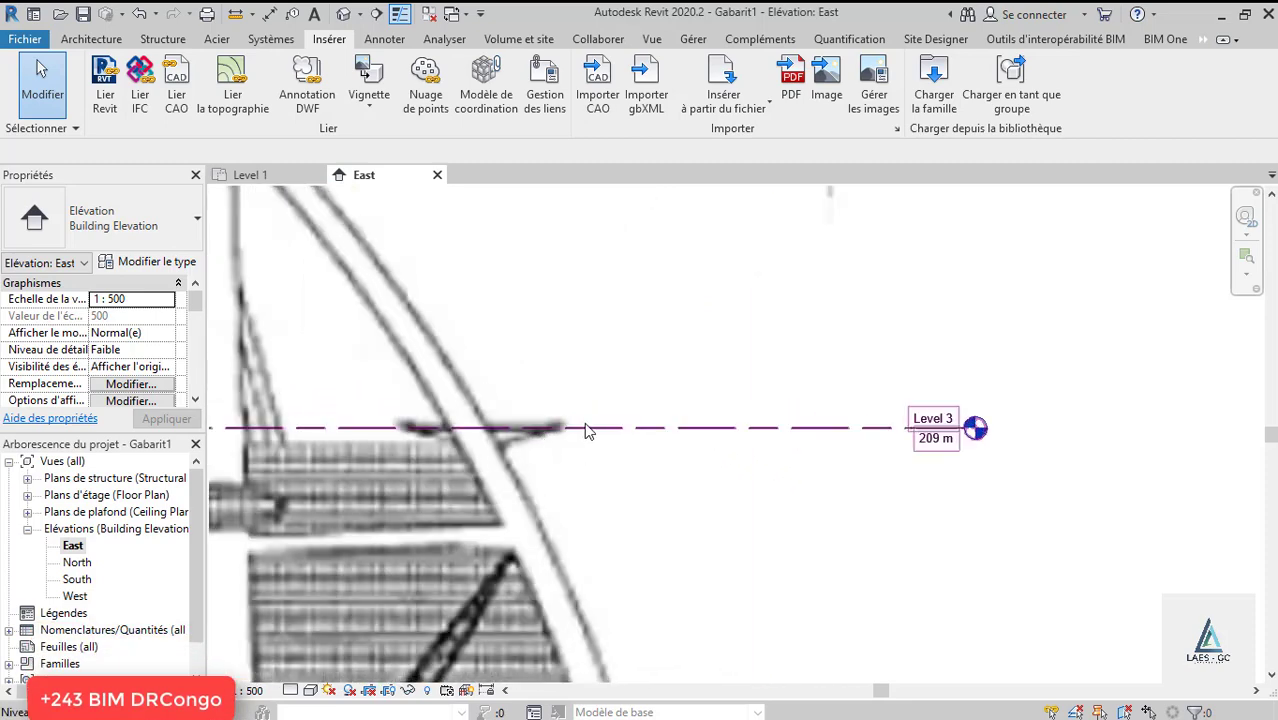
click(586, 429)
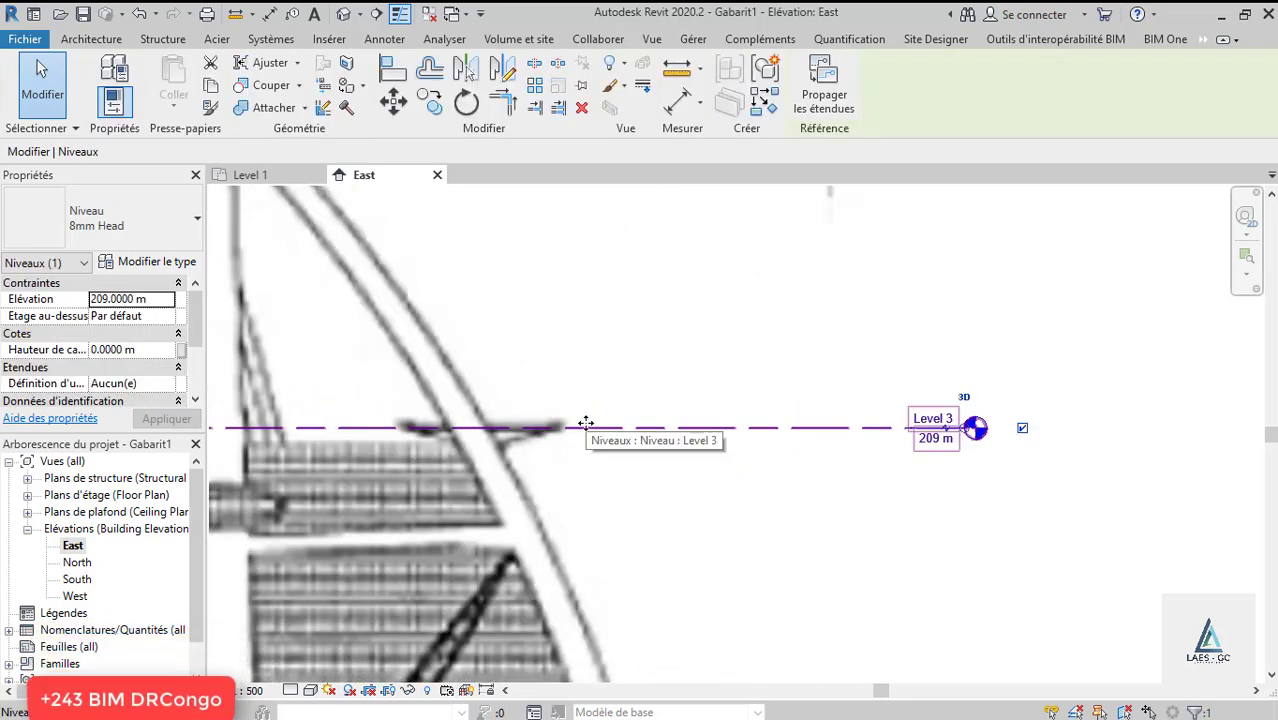
scroll(640, 400, down, 5)
click(489, 452)
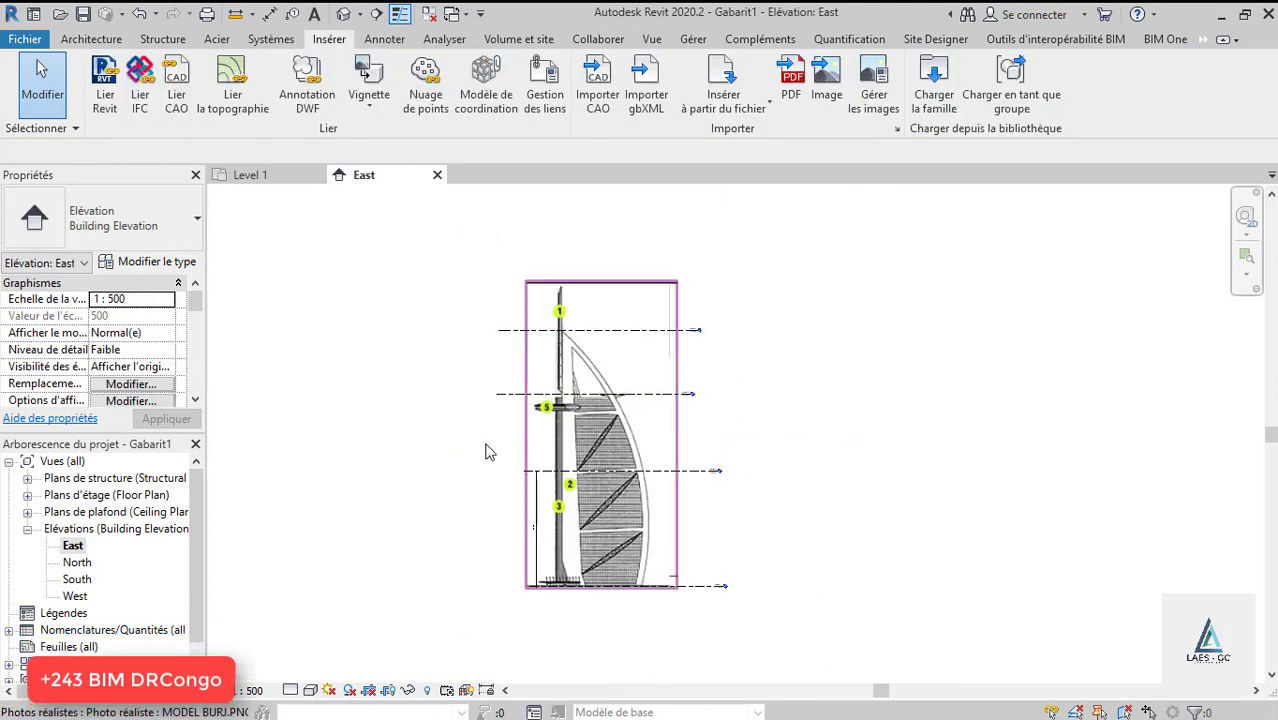
scroll(489, 452, up, 1)
In the Level 1 floor plan, draw a vertical reference plane through the upper and lower elevation markers.
click(250, 176)
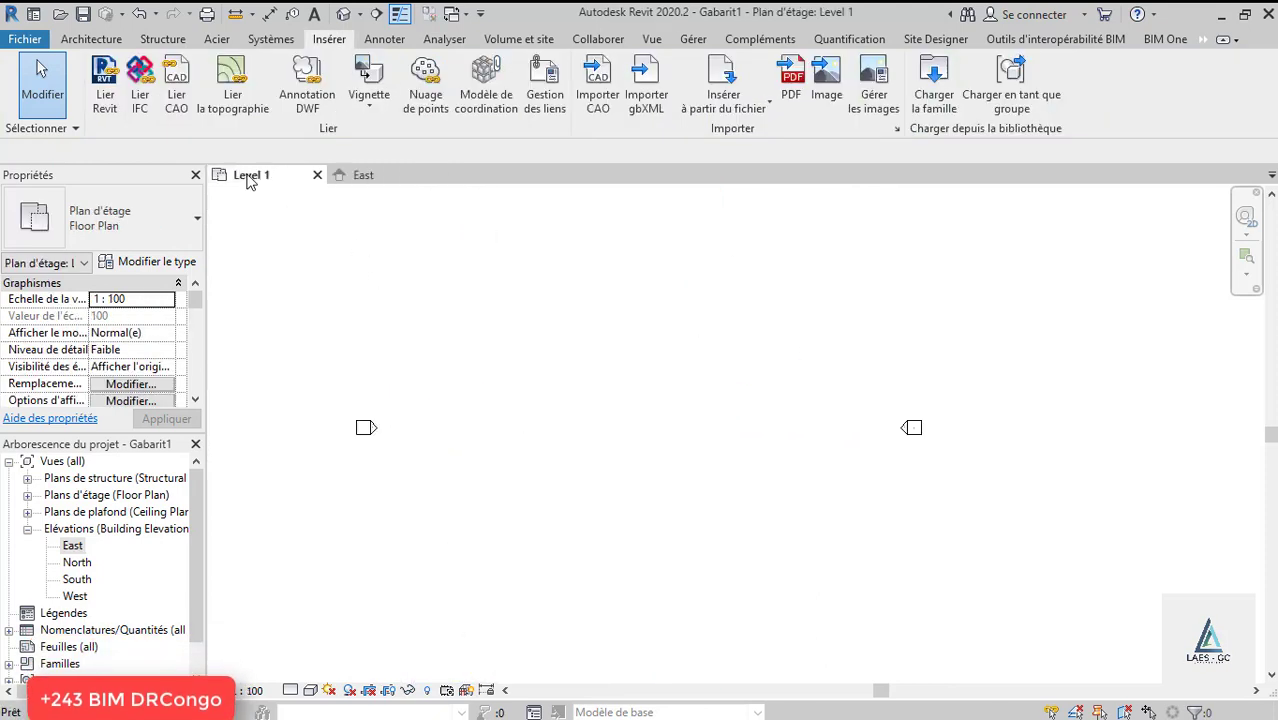
scroll(447, 507, down, 4)
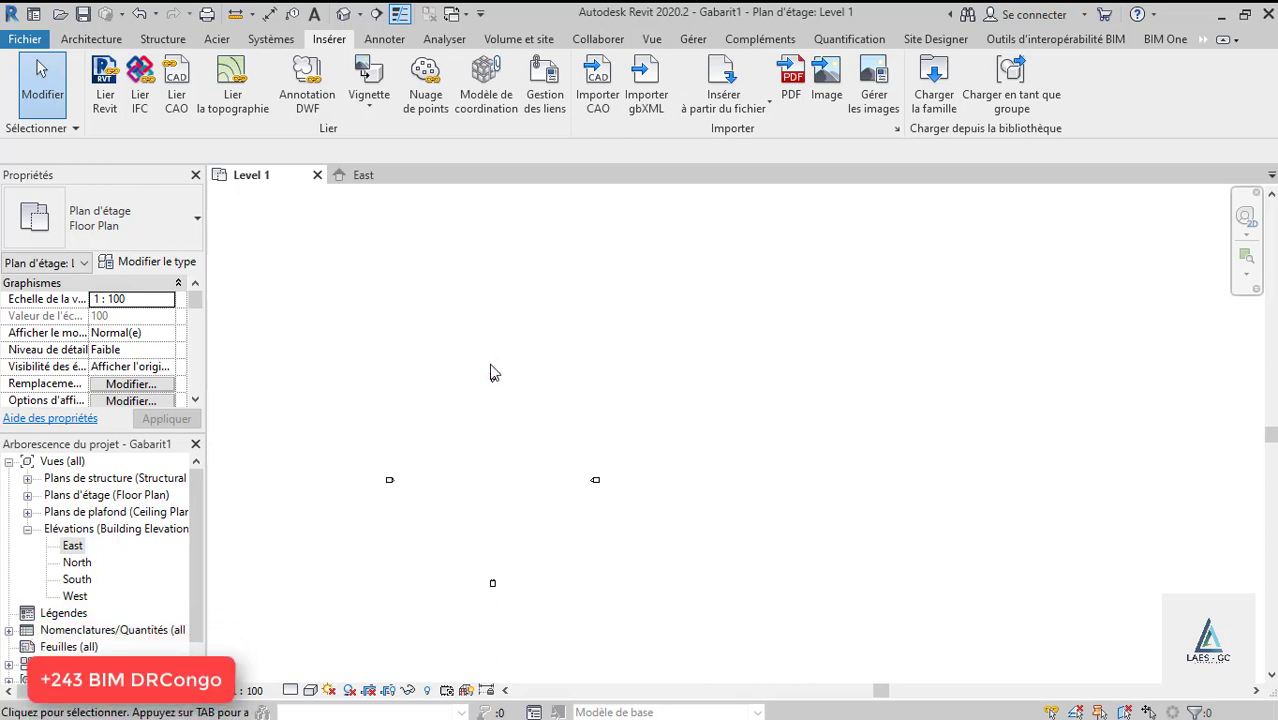
click(90, 39)
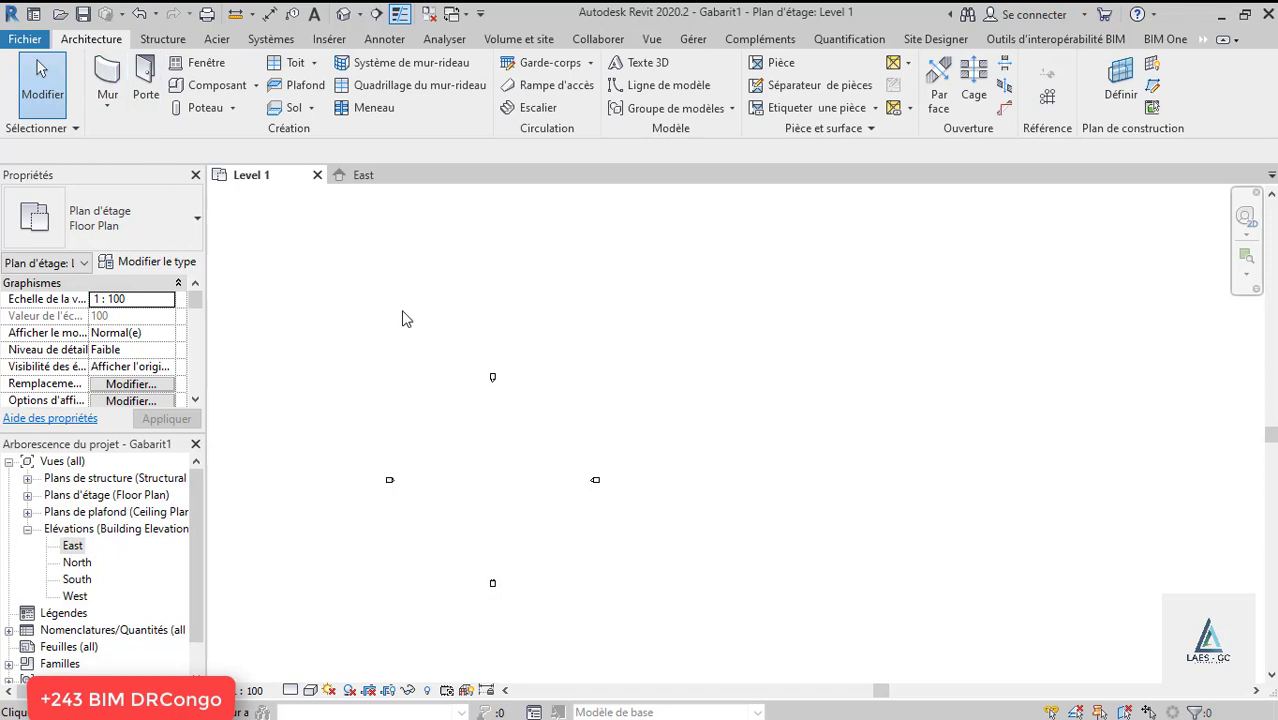
key(r)
key(p)
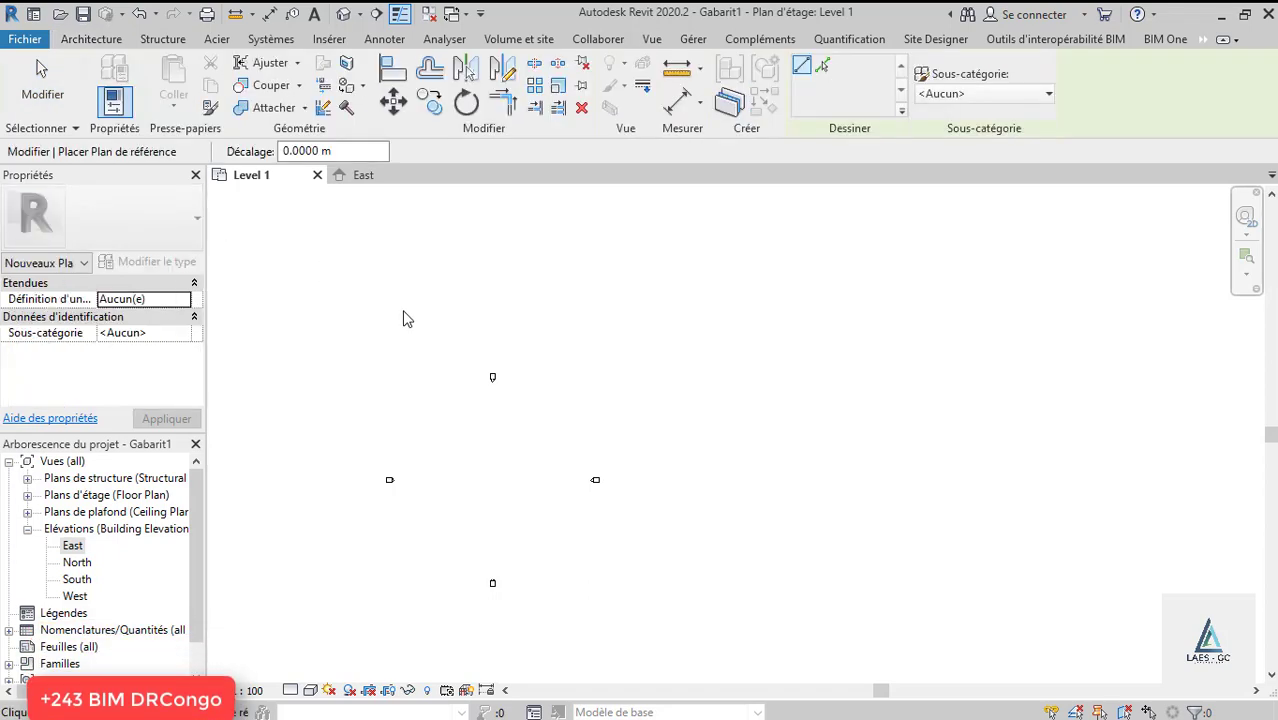
click(491, 377)
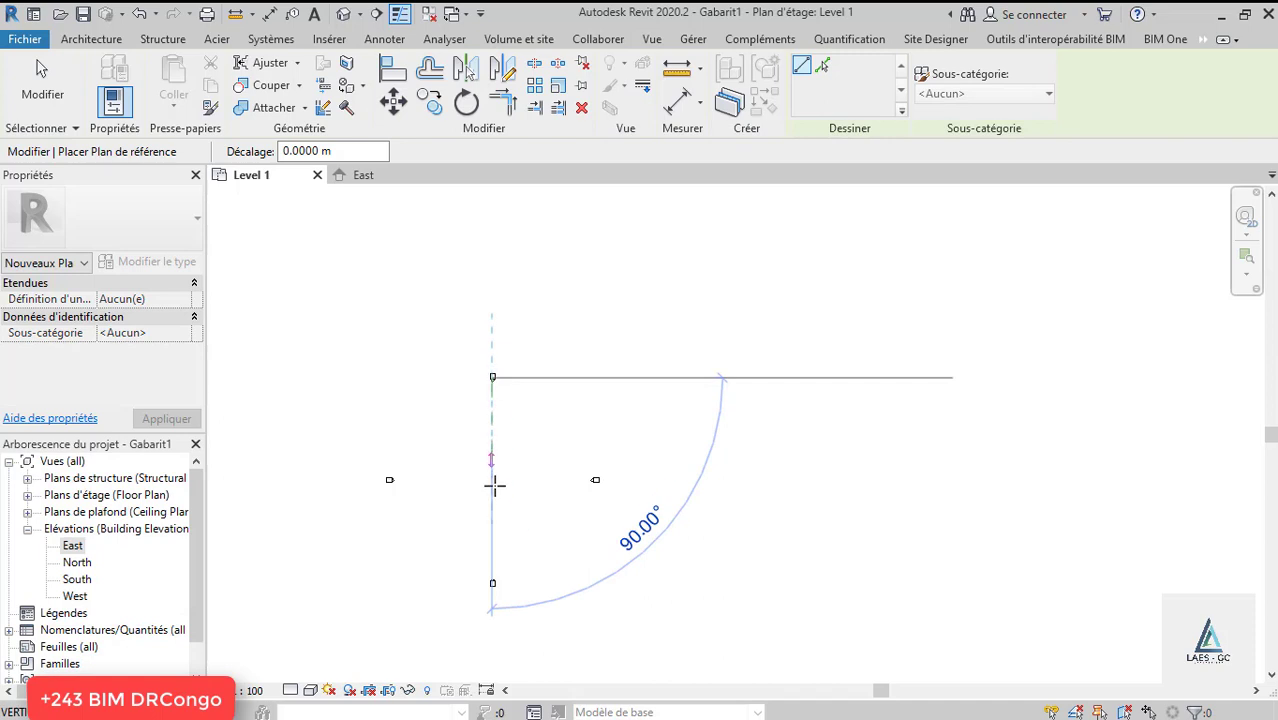
click(490, 650)
scroll(519, 516, up, 4)
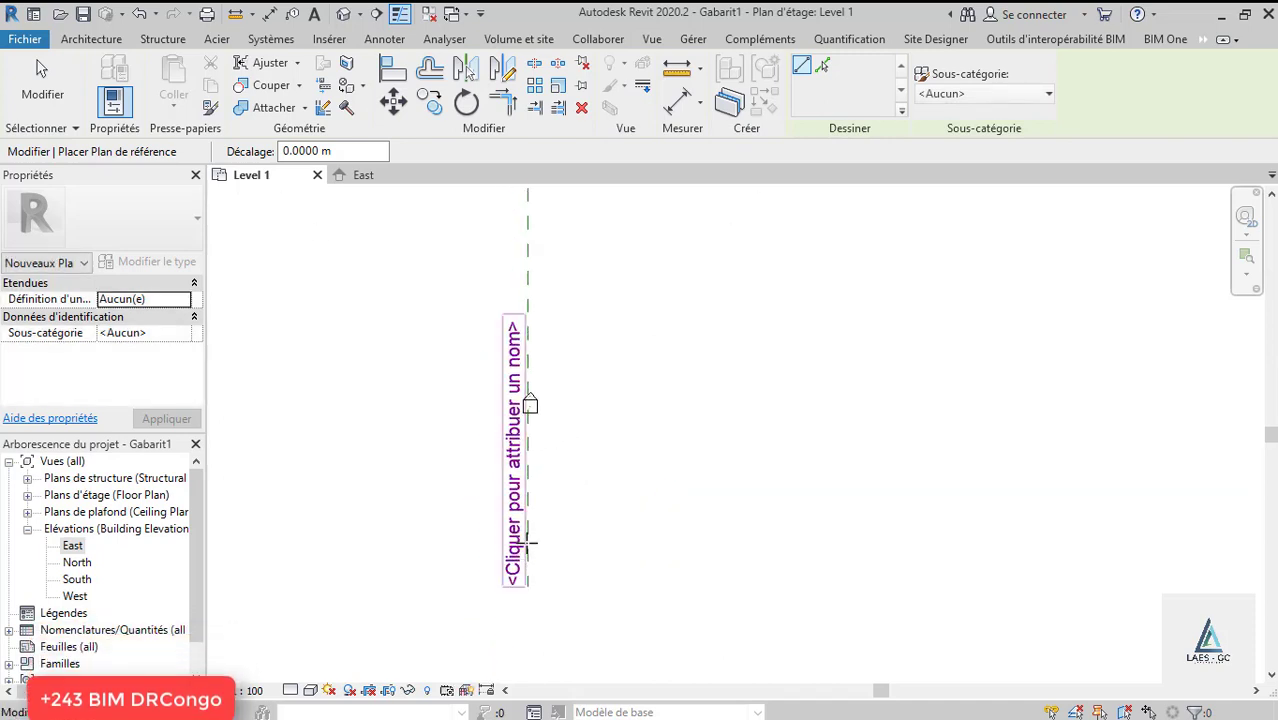
Name the vertical reference plane A and return to the East elevation.
key(Escape)
key(Escape)
click(517, 545)
click(517, 545)
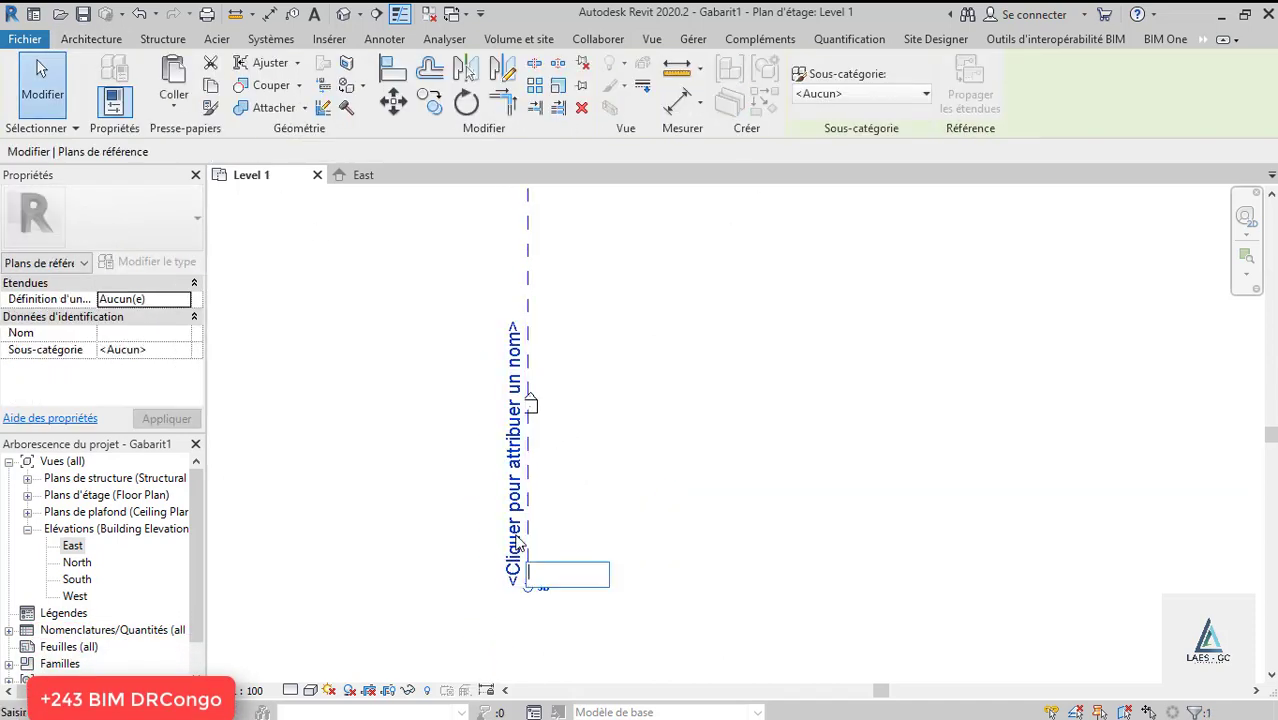
text(A)
key(Return)
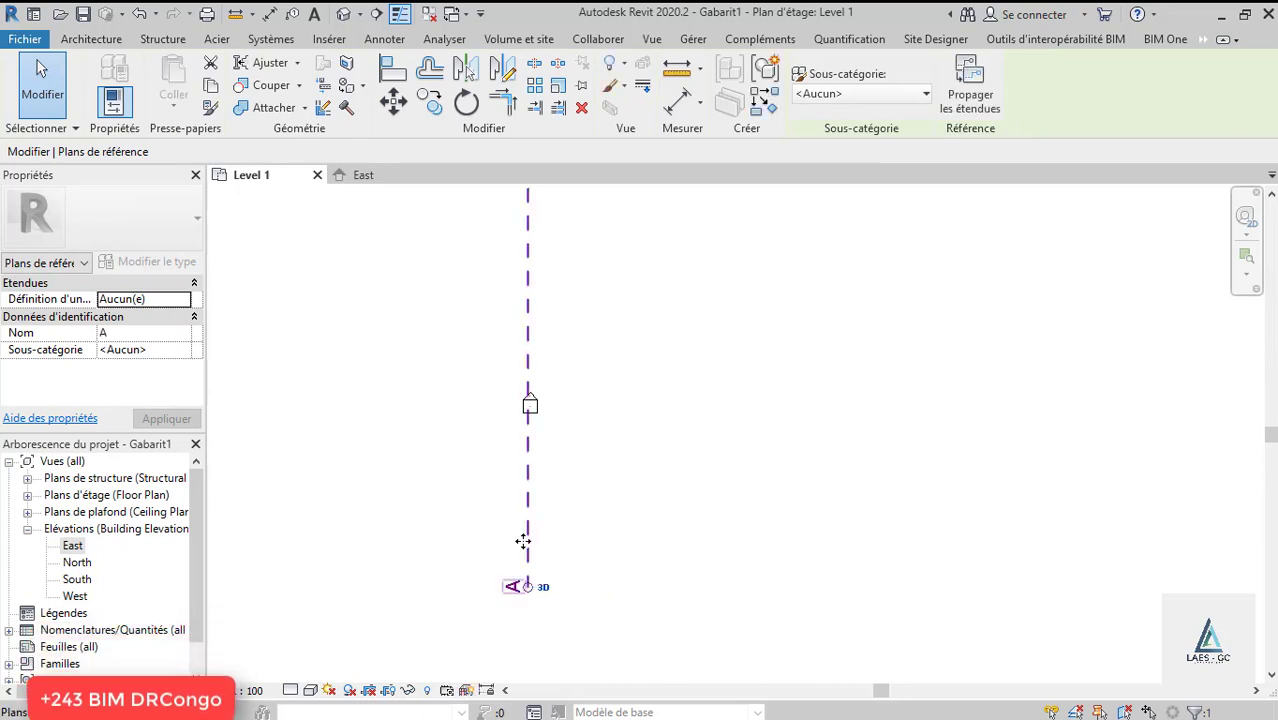
click(611, 548)
scroll(690, 542, down, 1)
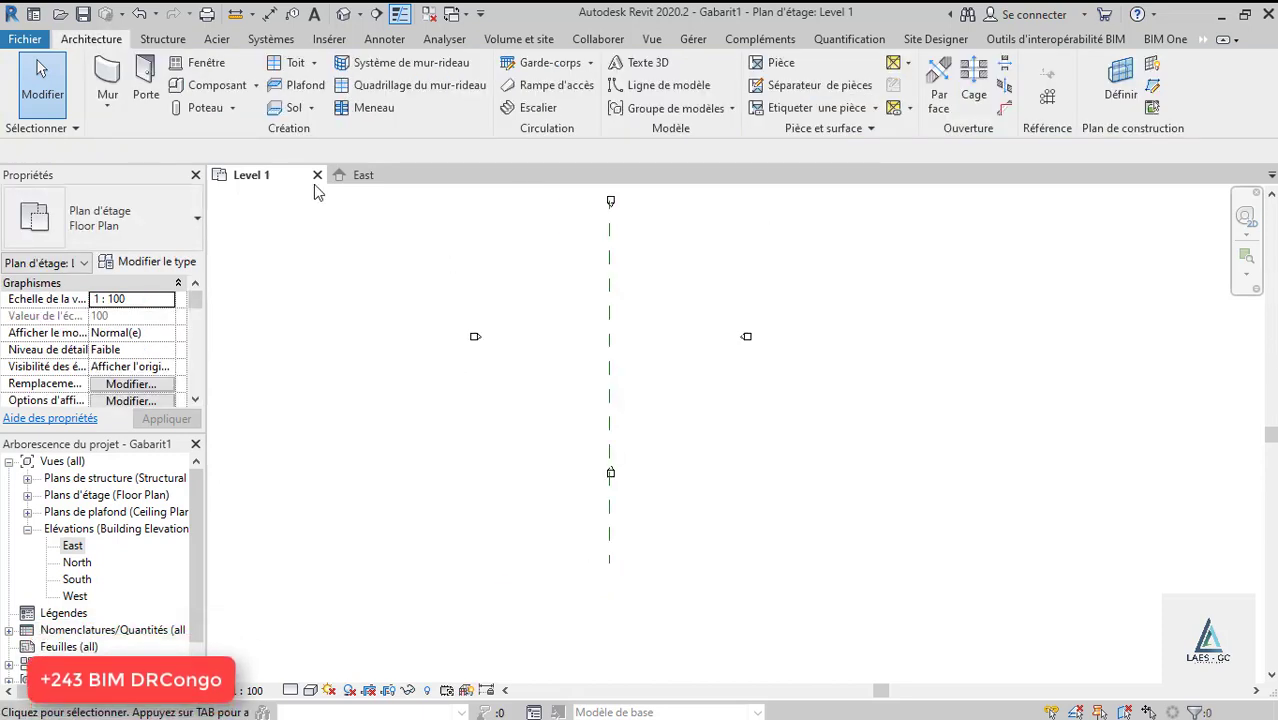
click(355, 176)
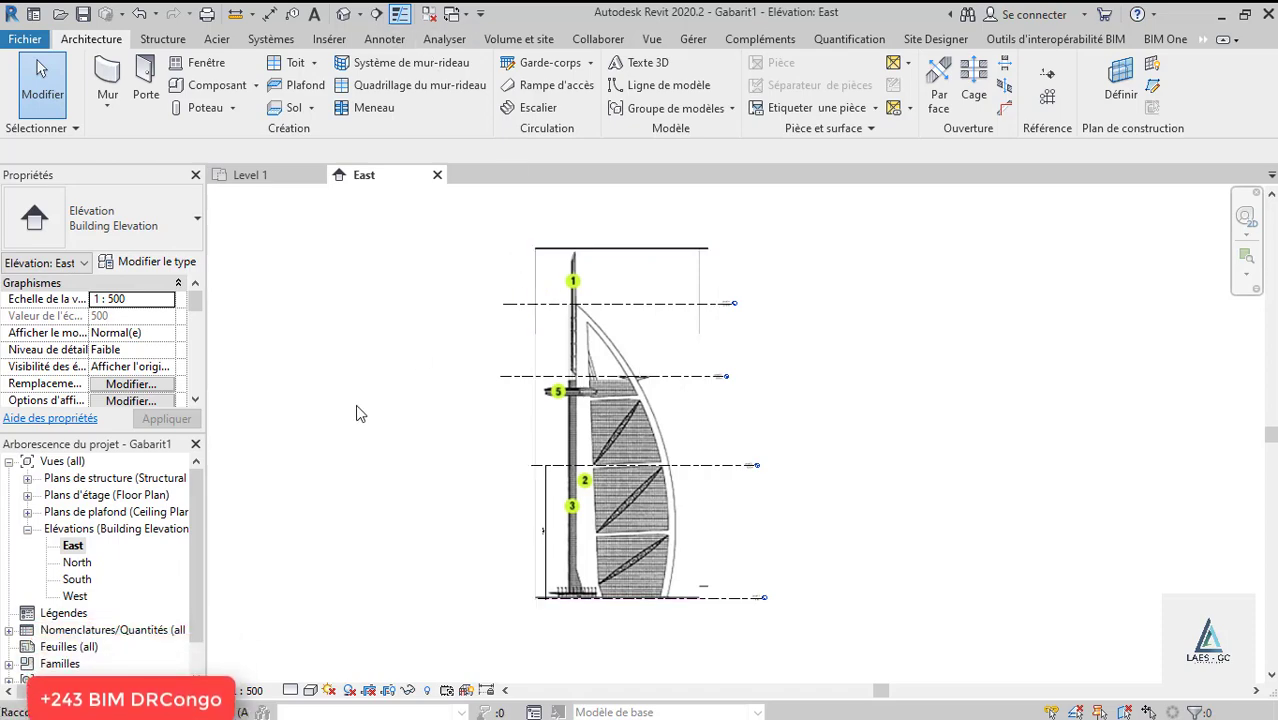
Draw a vertical reference plane beside the mast in the East elevation, from the topmost level line down to well below Level 1.
key(r)
key(p)
scroll(603, 333, up, 1)
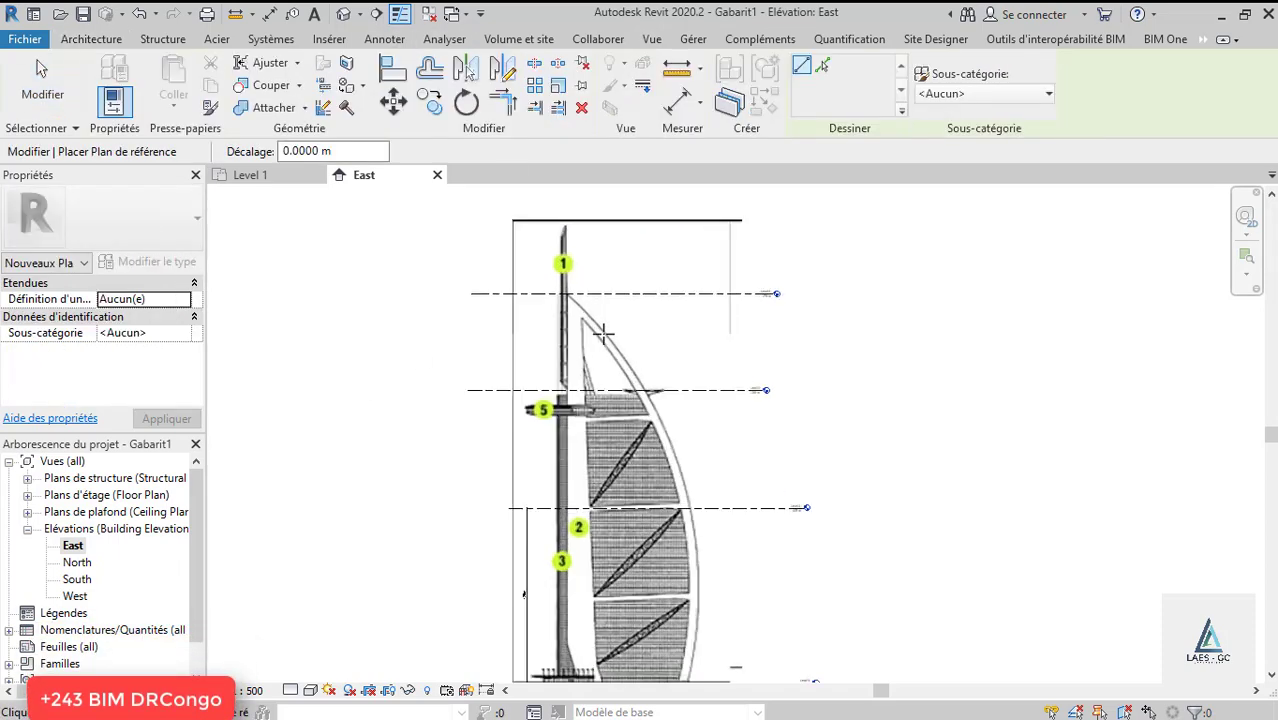
scroll(603, 333, up, 1)
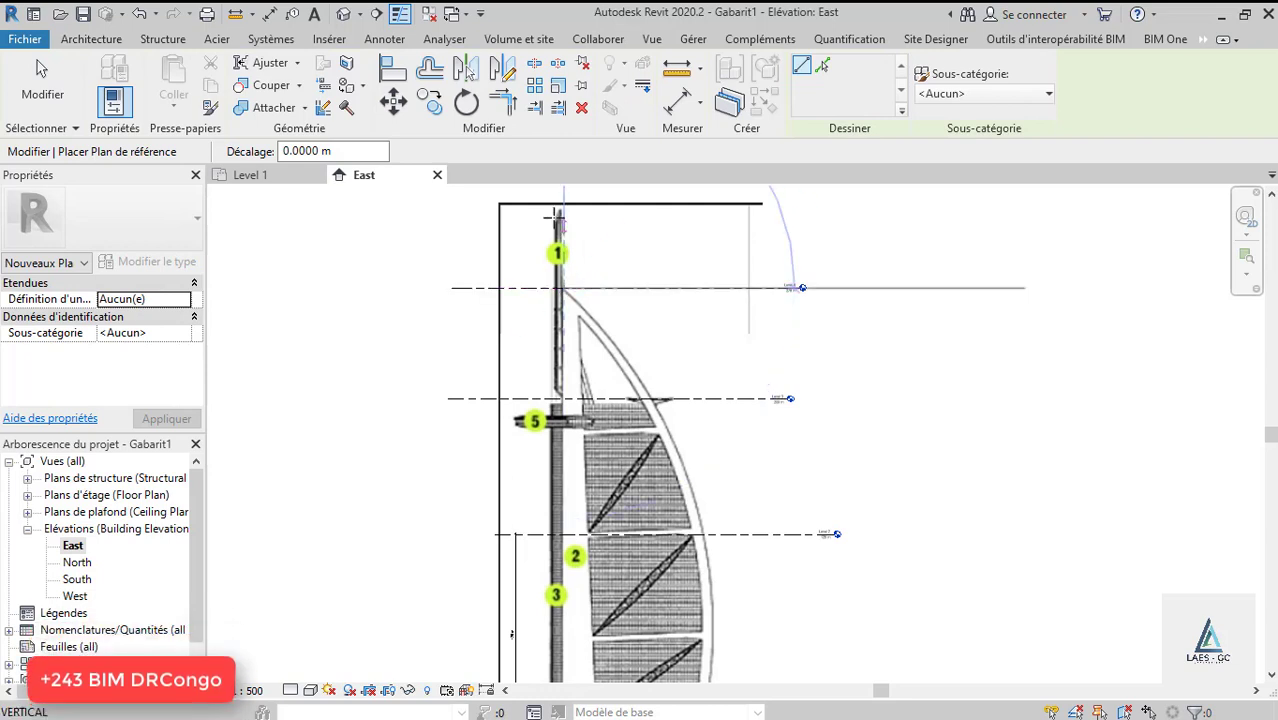
scroll(555, 220, down, 3)
click(557, 433)
scroll(558, 489, up, 3)
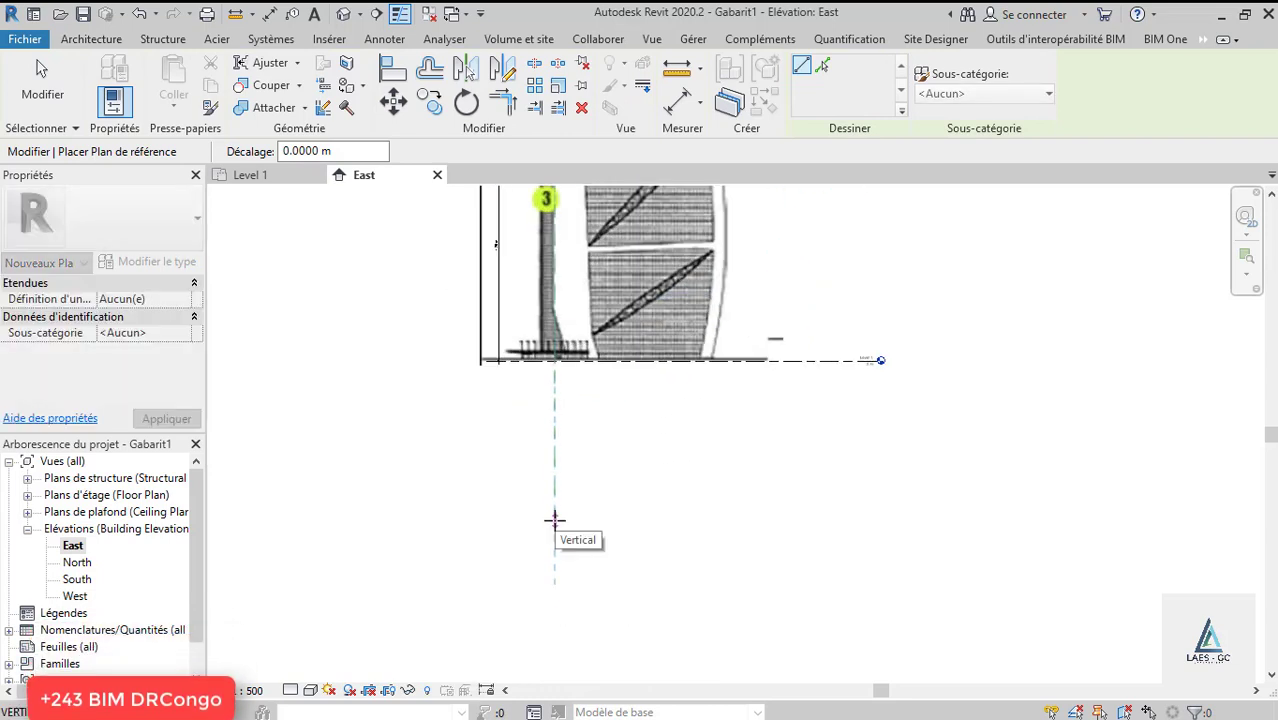
click(555, 520)
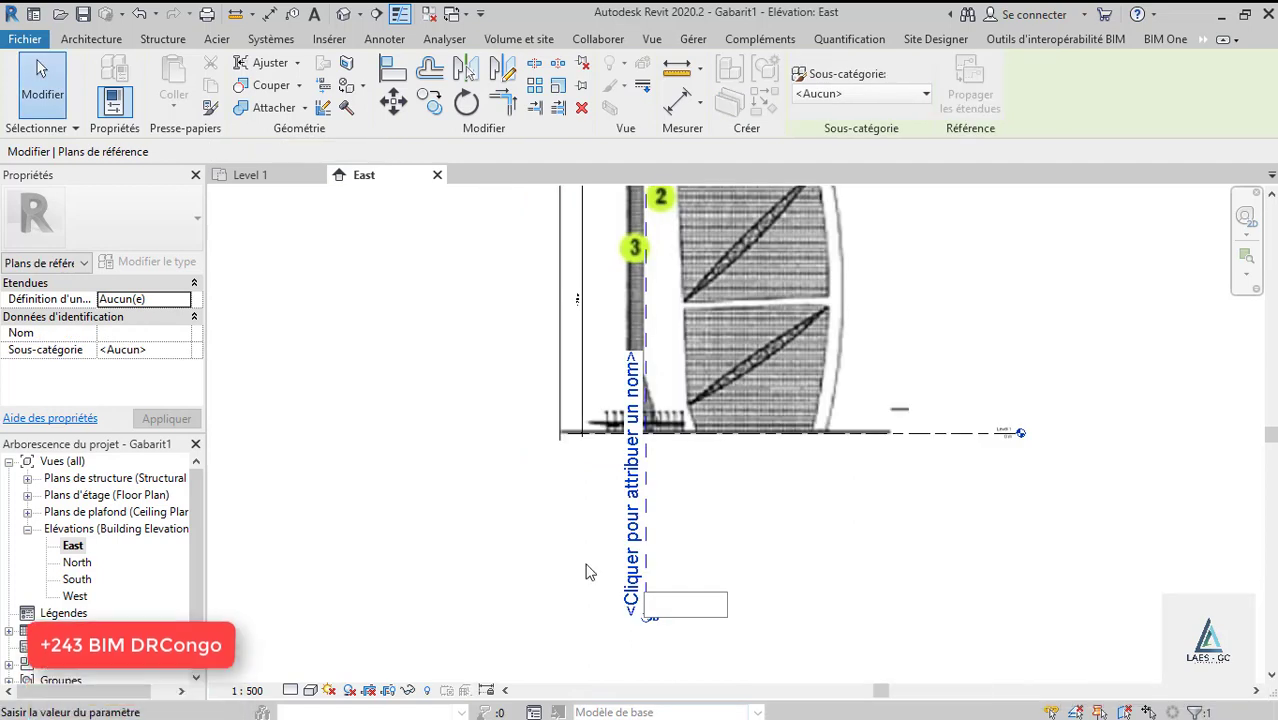
click(700, 523)
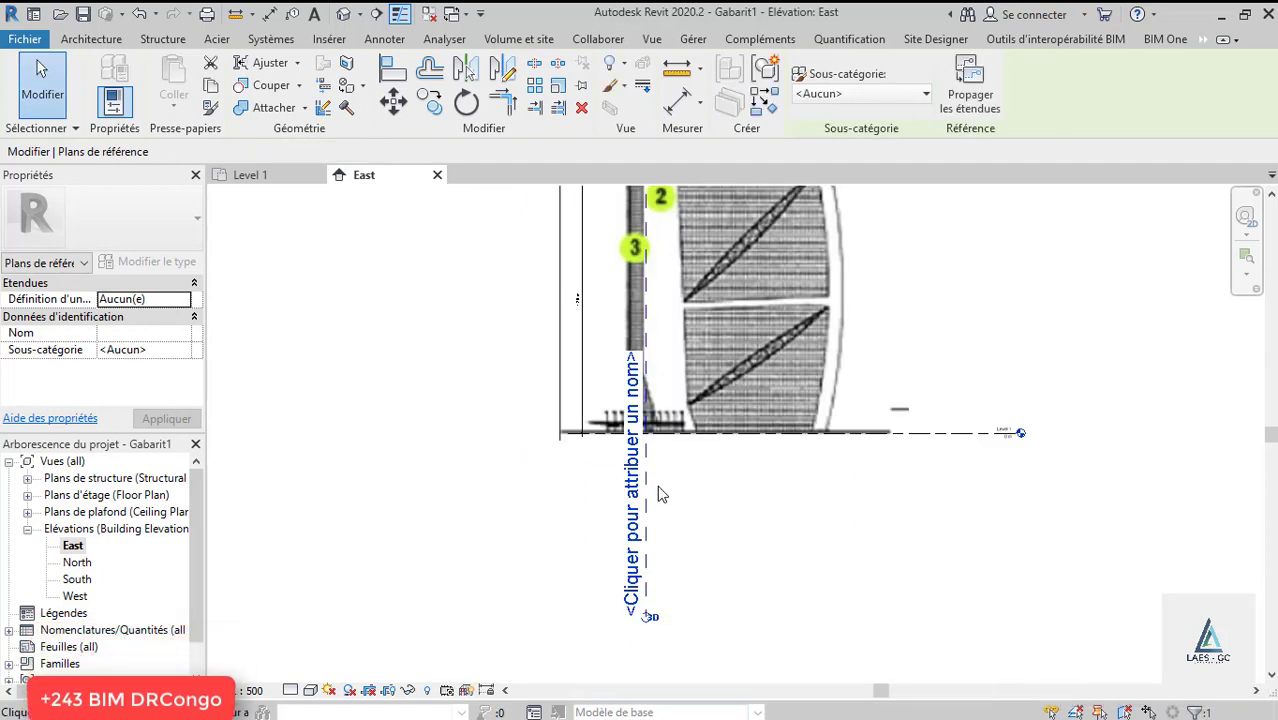
scroll(652, 486, up, 2)
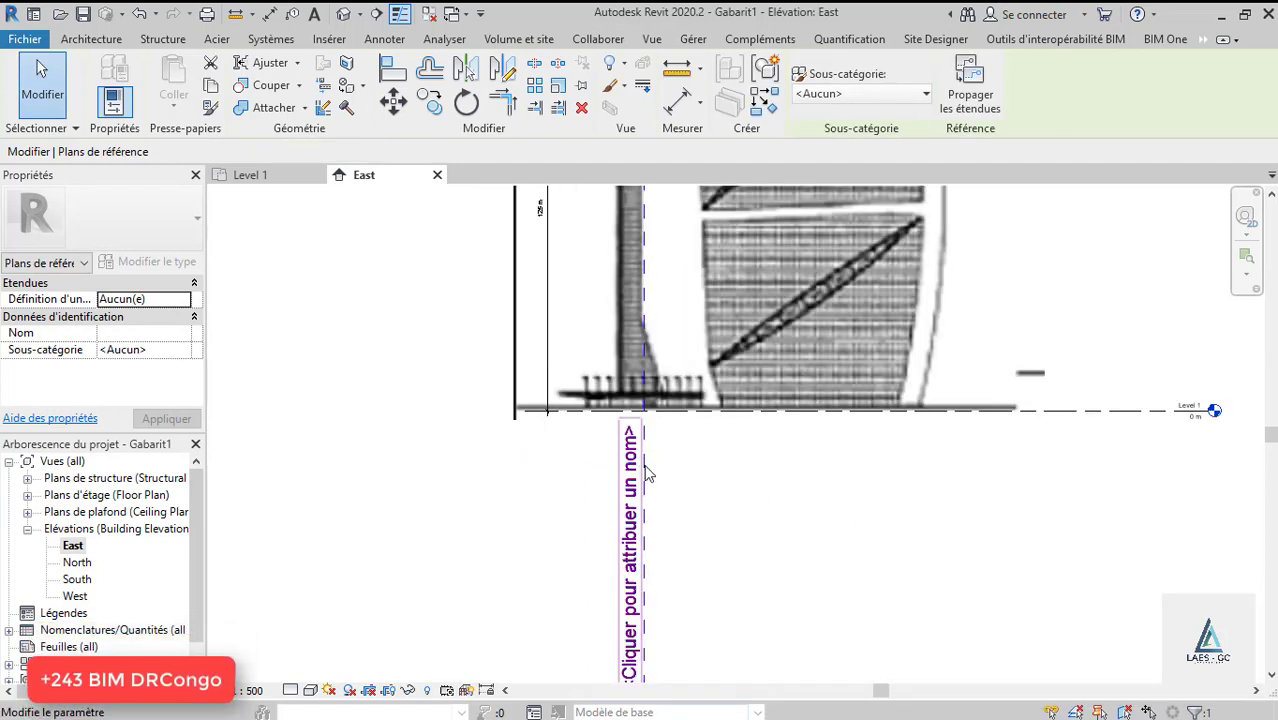
click(643, 482)
scroll(616, 466, down, 3)
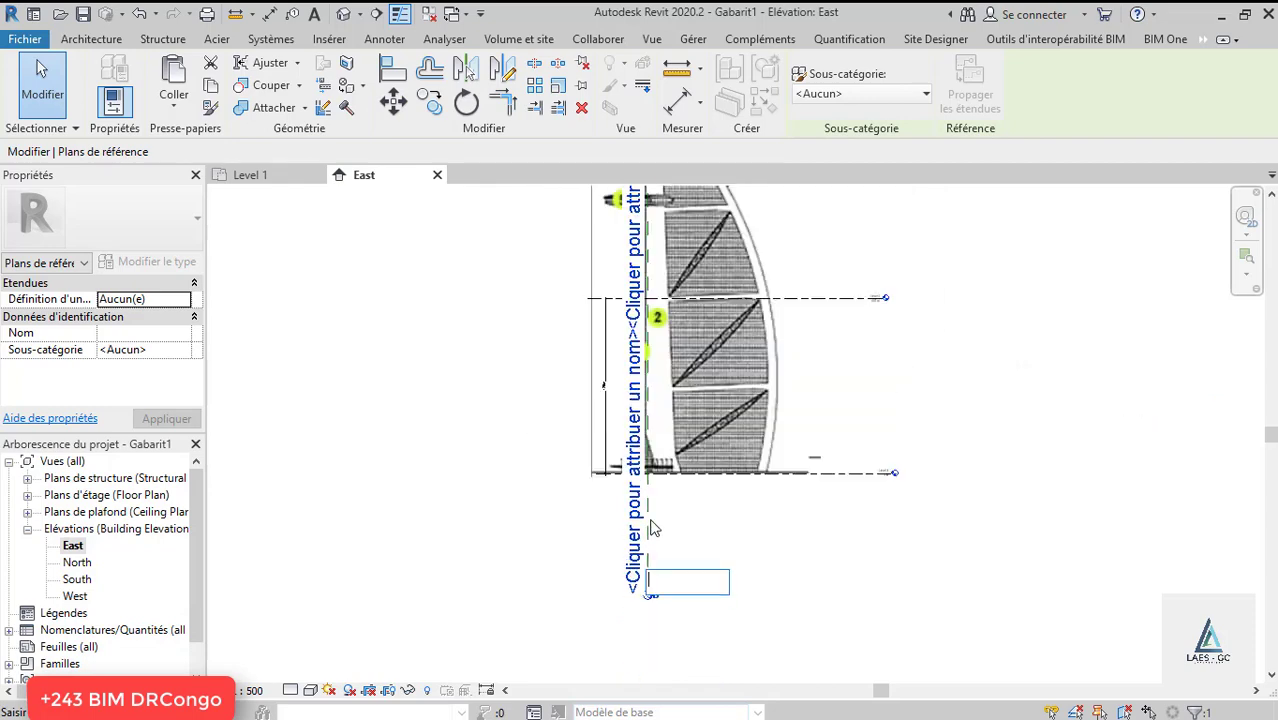
key(Escape)
click(645, 526)
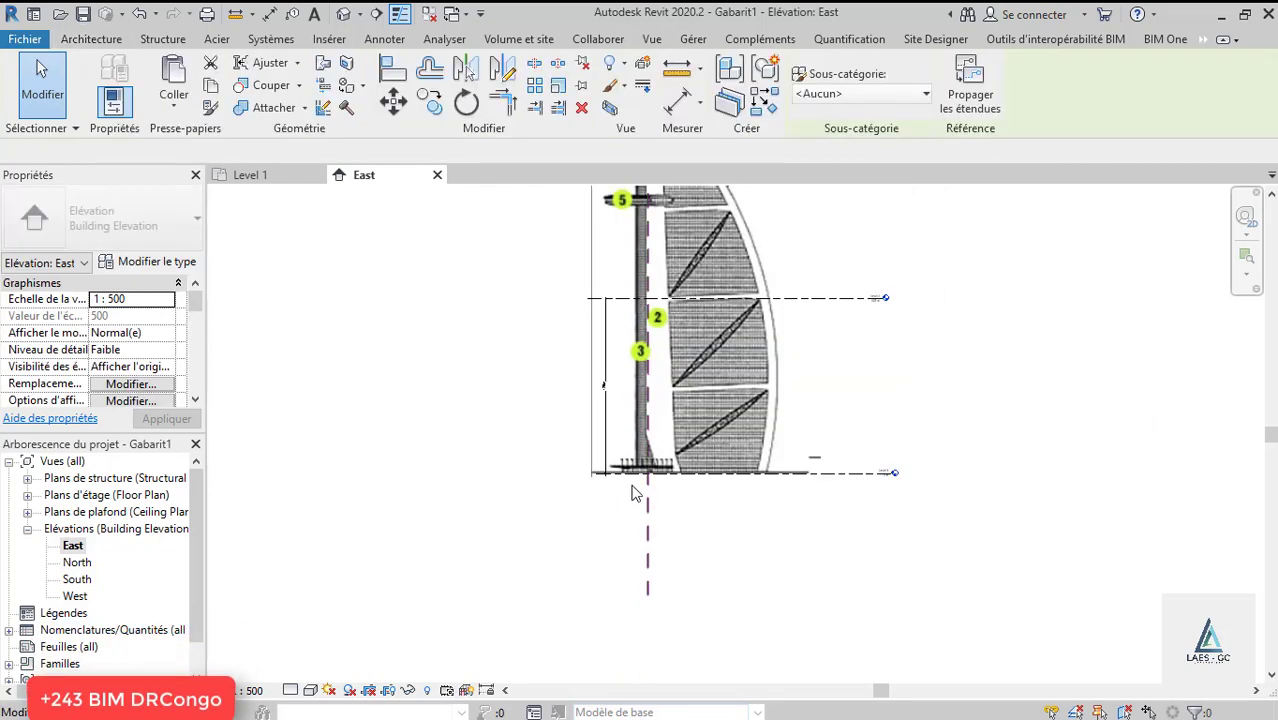
scroll(652, 522, up, 2)
click(646, 526)
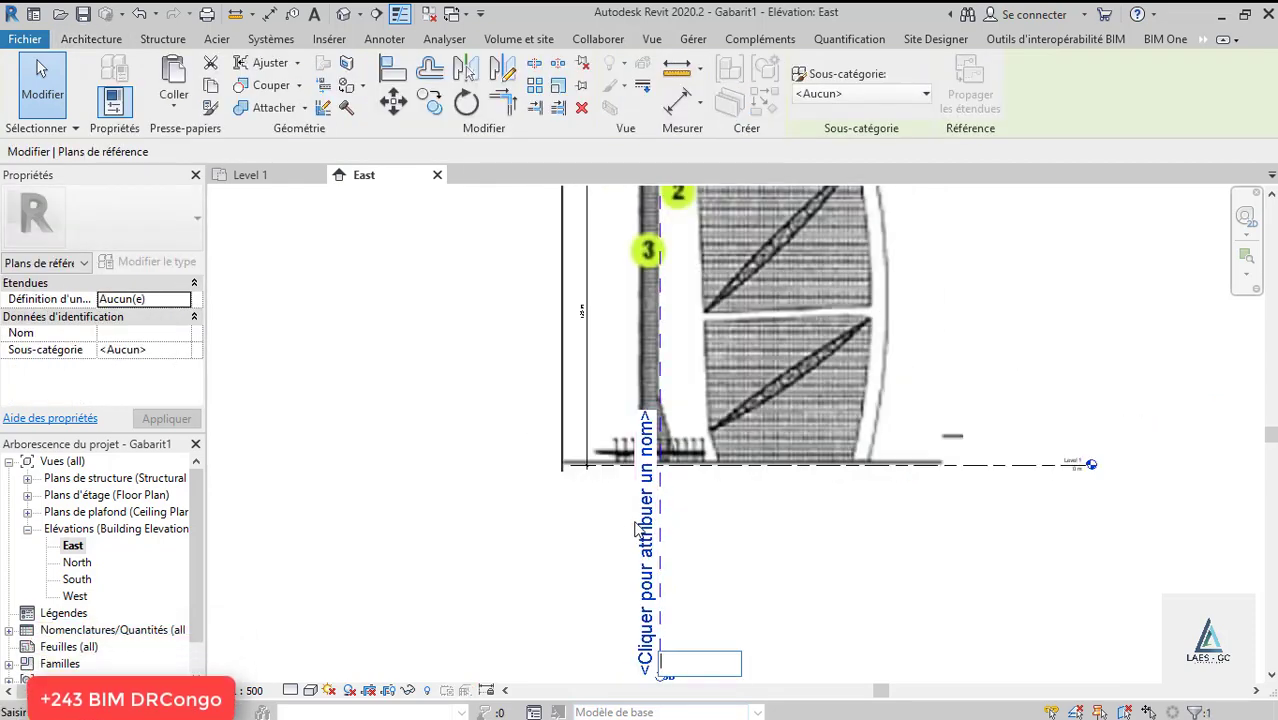
scroll(616, 540, down, 3)
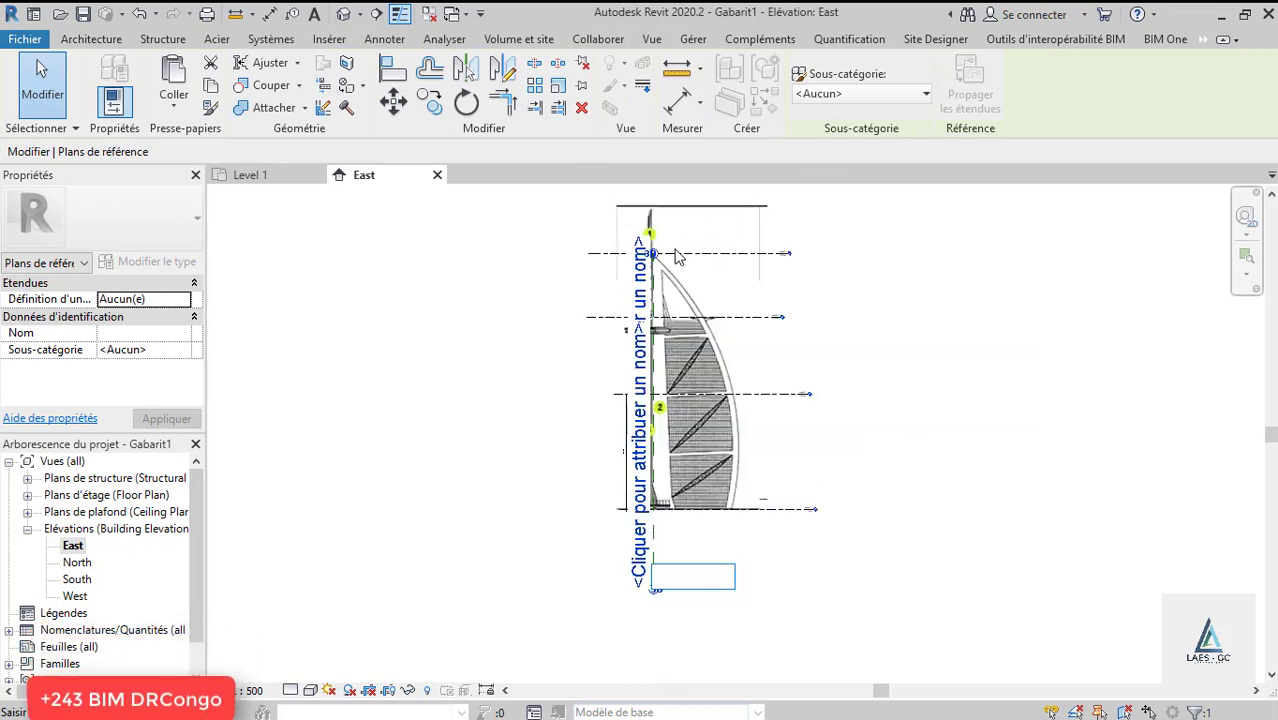
scroll(740, 600, up, 3)
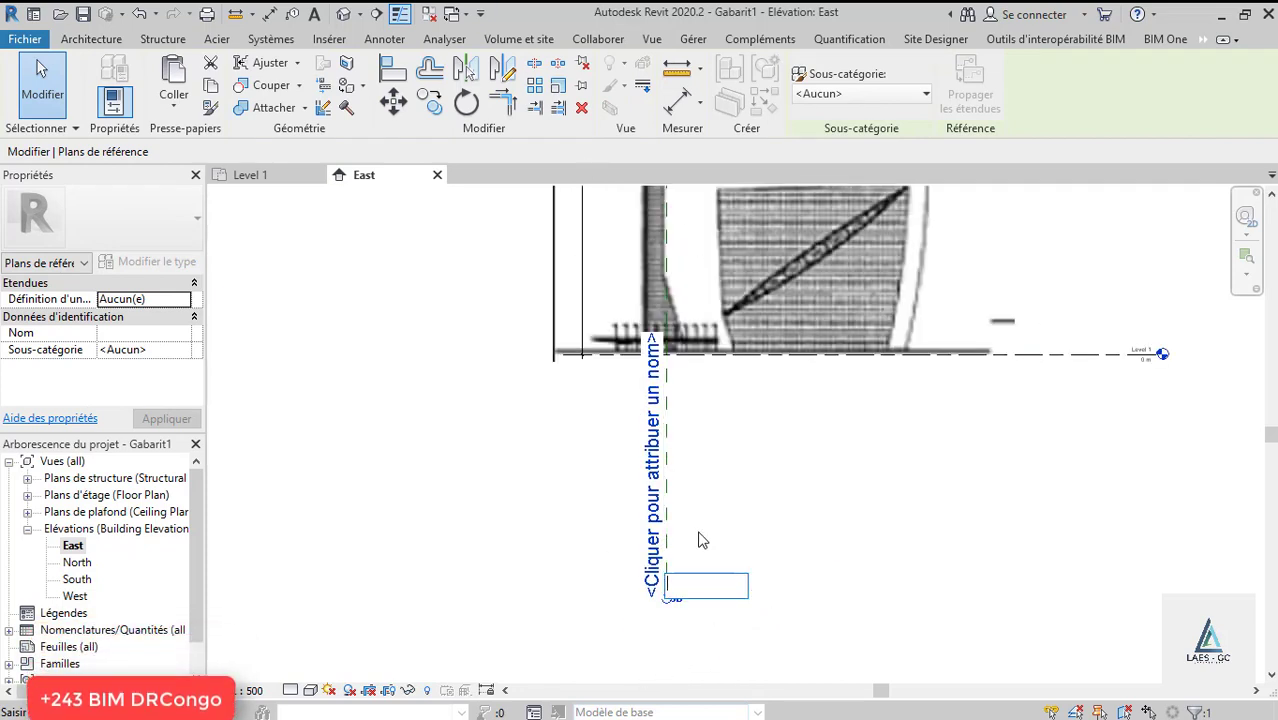
key(Escape)
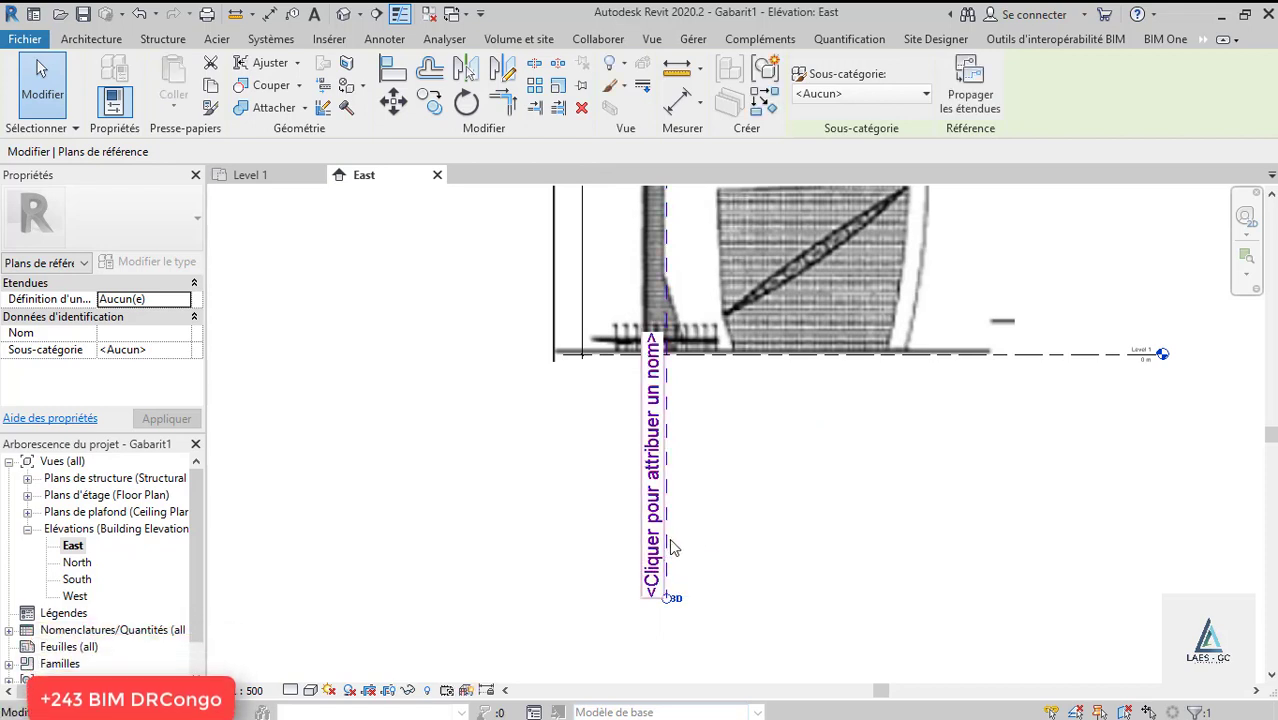
Move the vertical reference plane to the mast's outer edge, on the side away from the sail.
click(652, 550)
scroll(667, 566, down, 2)
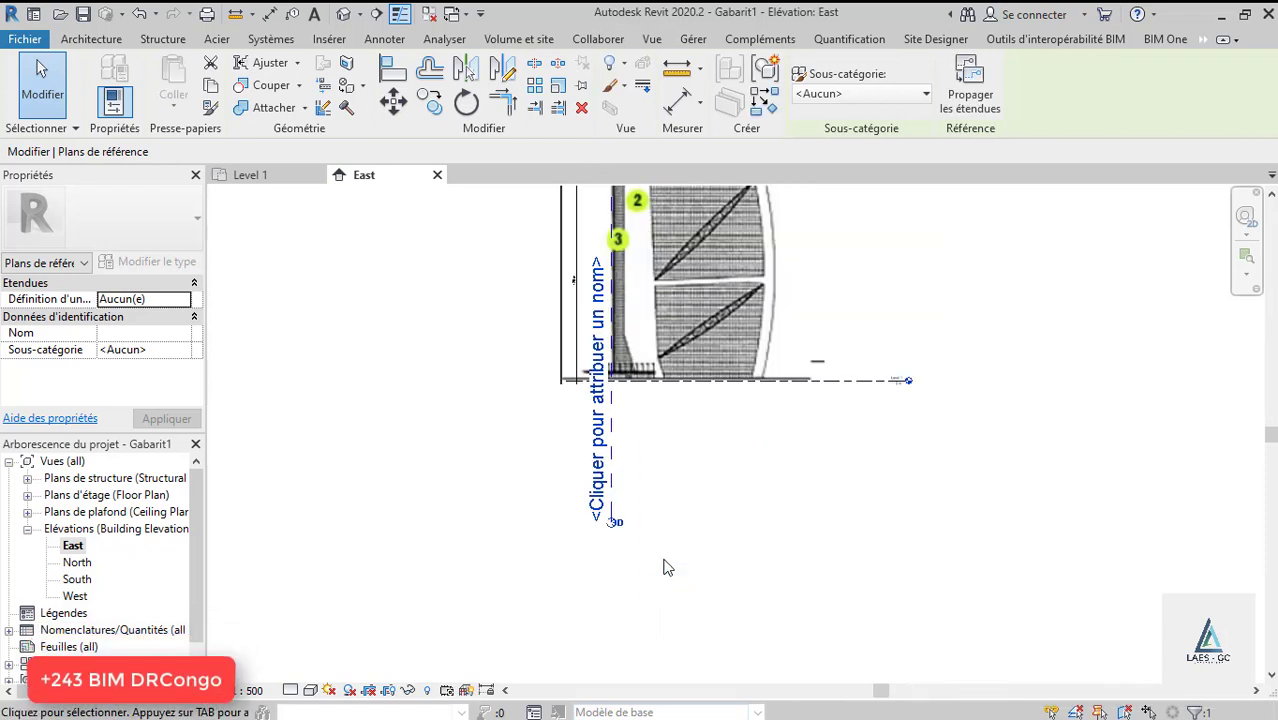
scroll(583, 368, up, 2)
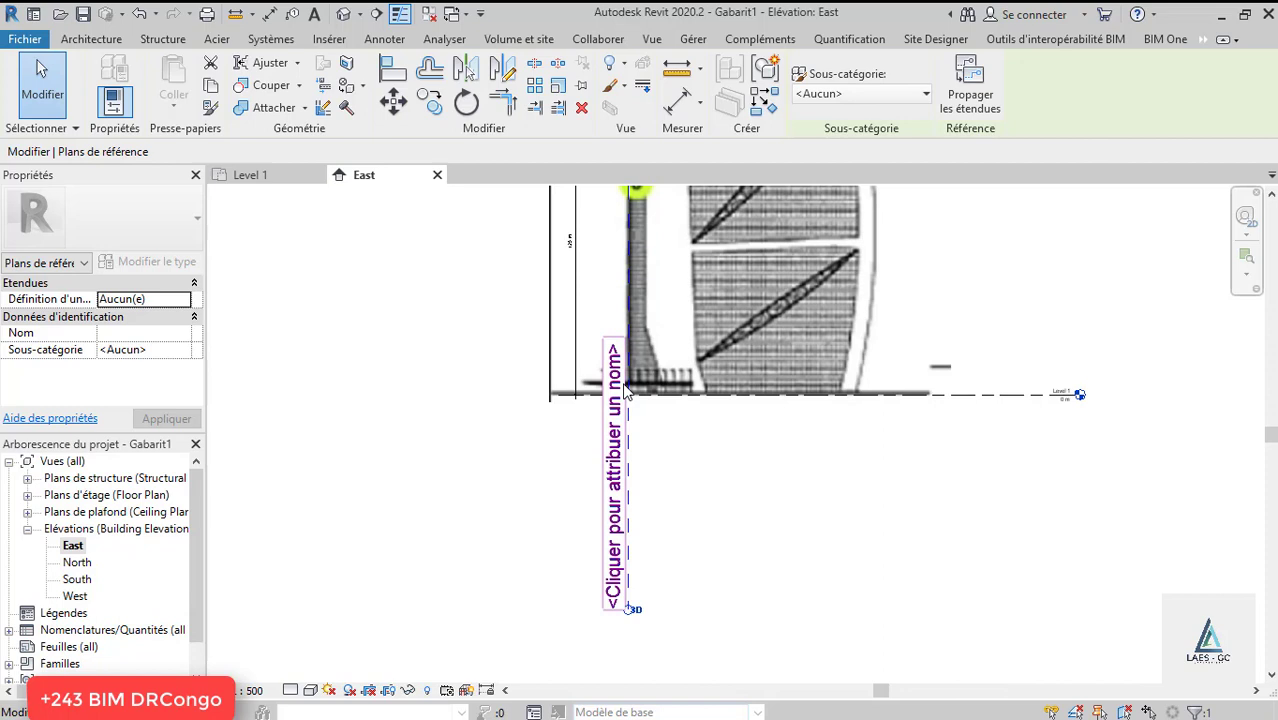
Name the vertical reference plane along the mast's outer edge B and deselect it.
click(607, 432)
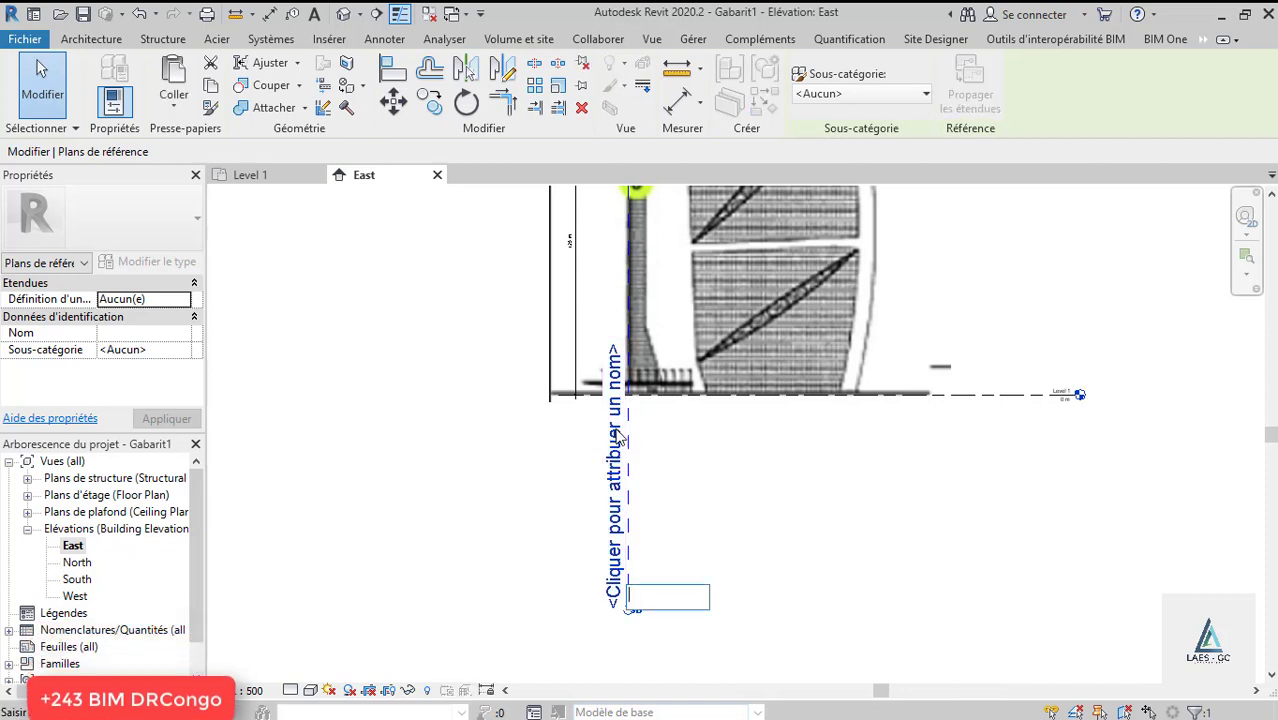
text(B)
key(Return)
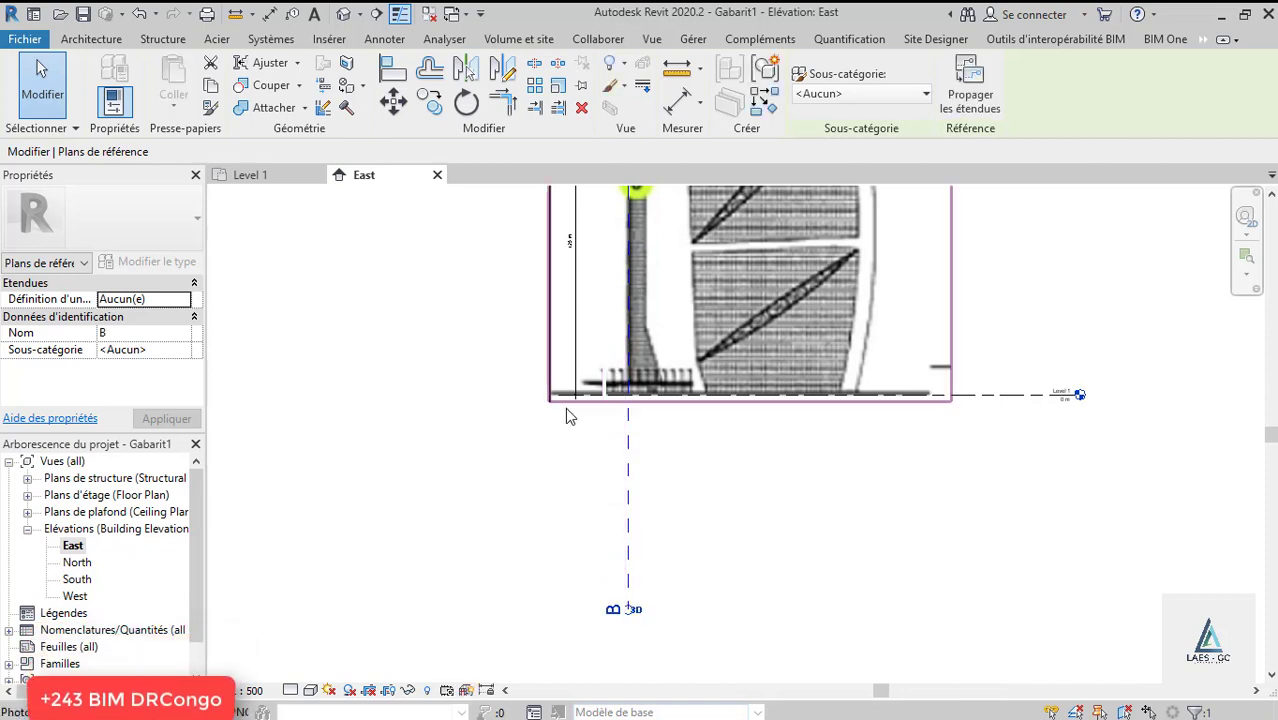
click(553, 471)
scroll(492, 567, down, 4)
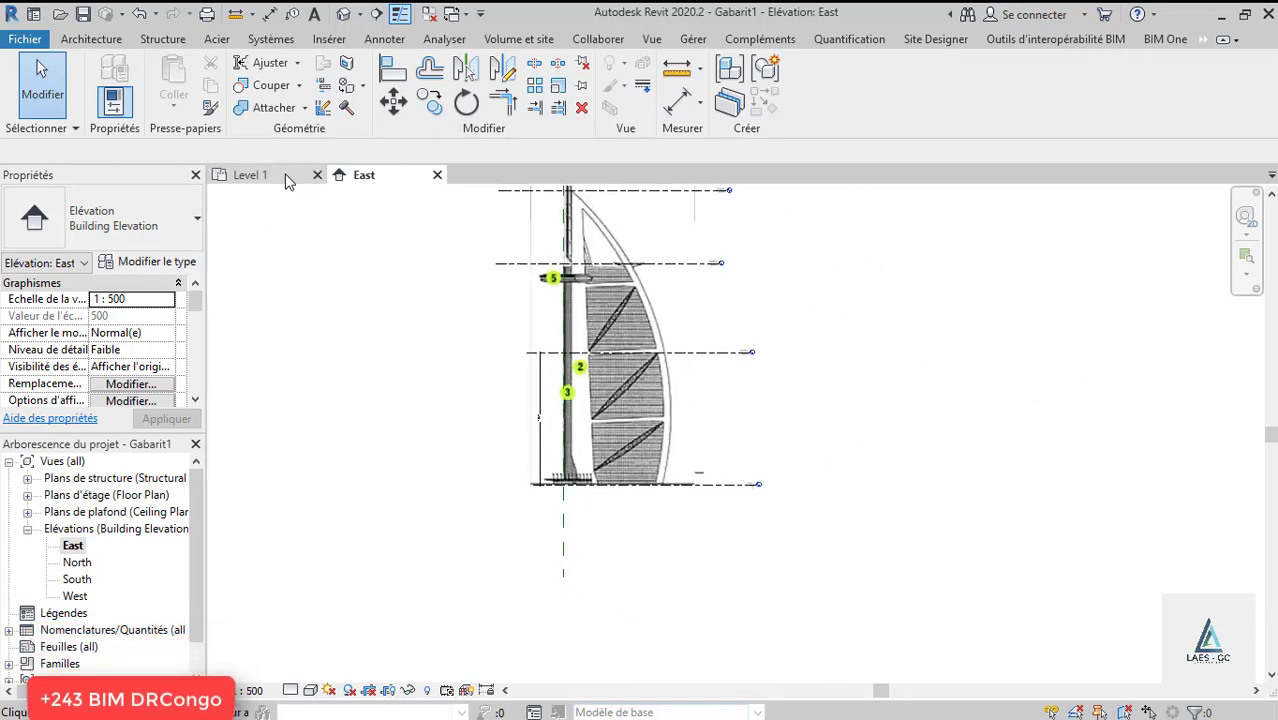
Open the Level 1 floor plan and try out the 2D and 3D extents at the lower end of reference plane A.
click(251, 175)
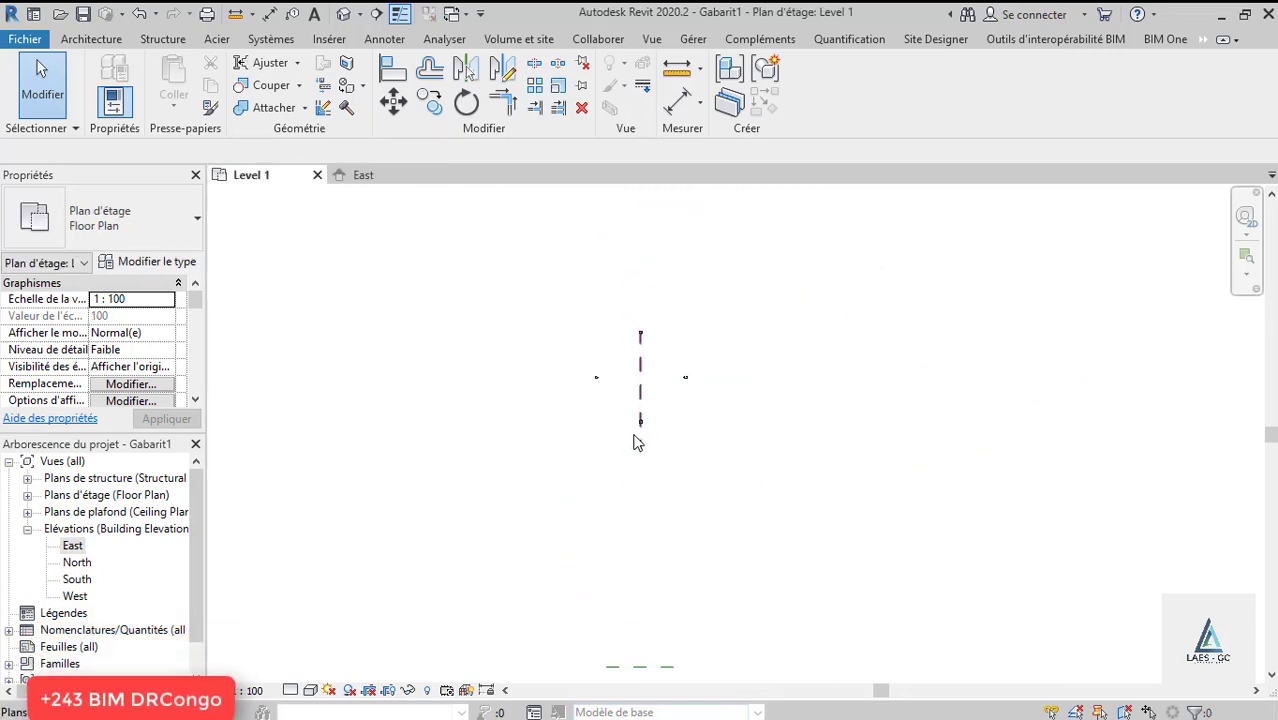
scroll(640, 450, up, 2)
click(616, 404)
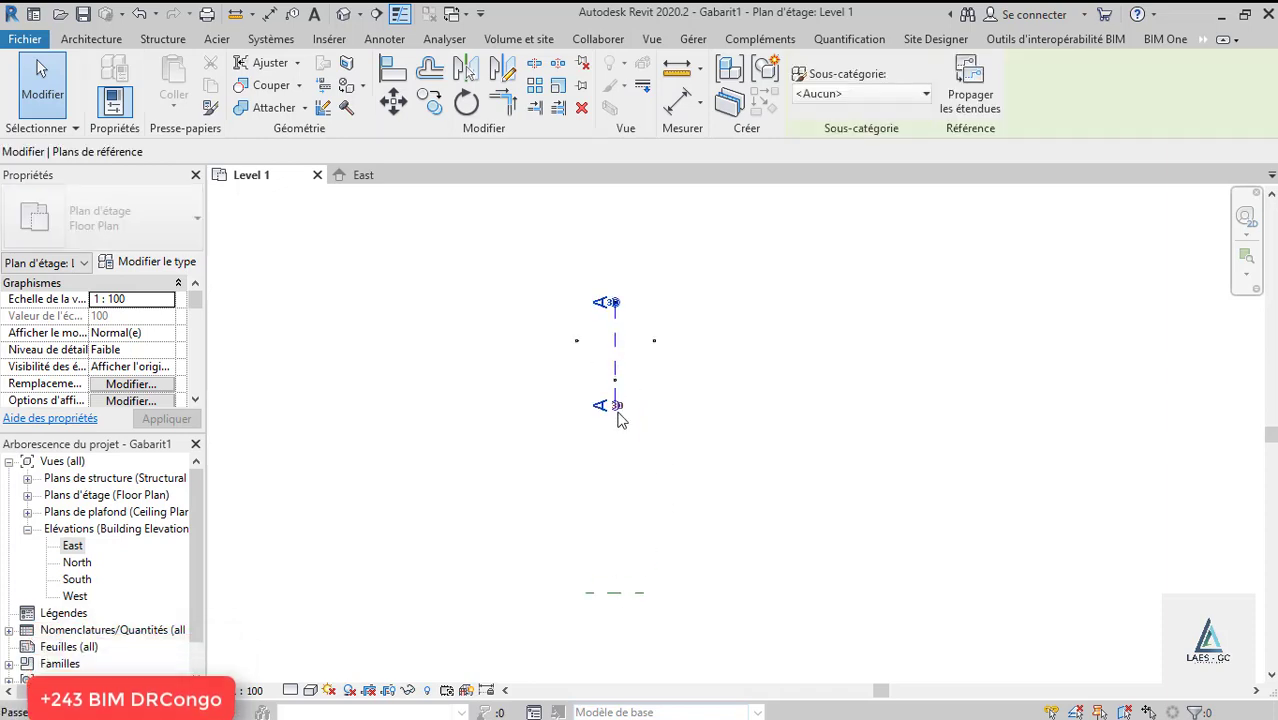
click(647, 611)
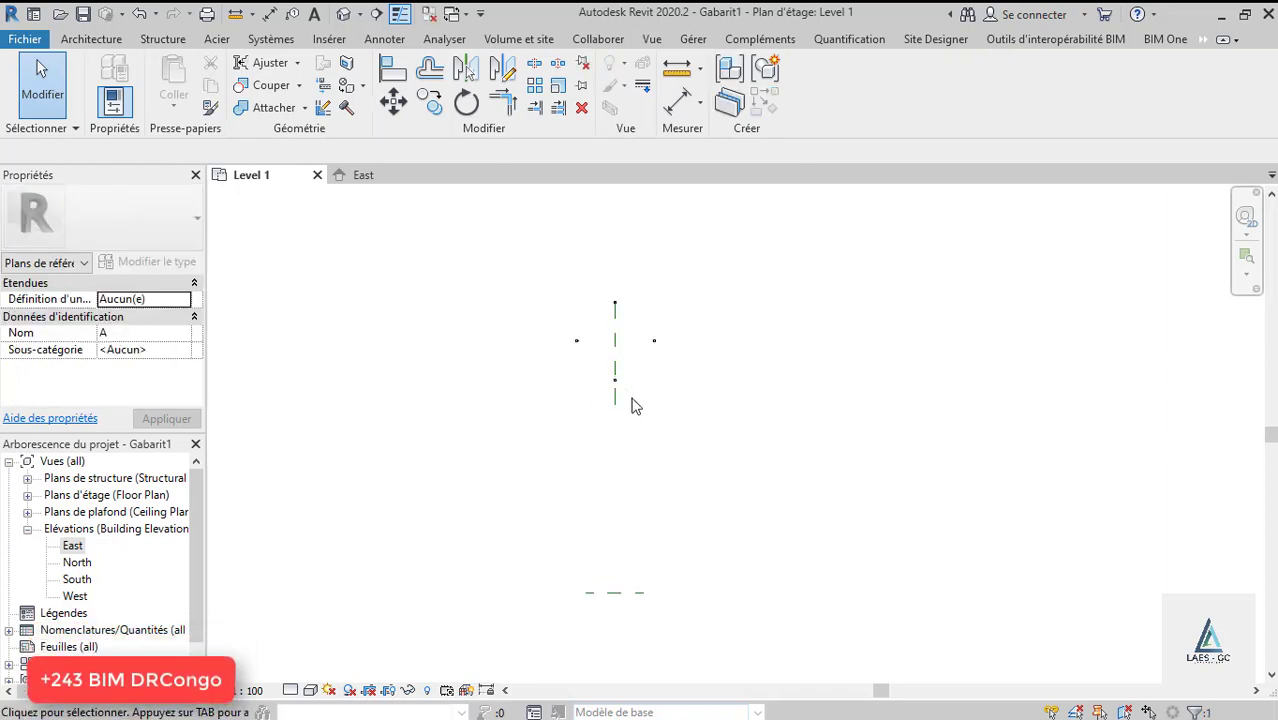
click(616, 368)
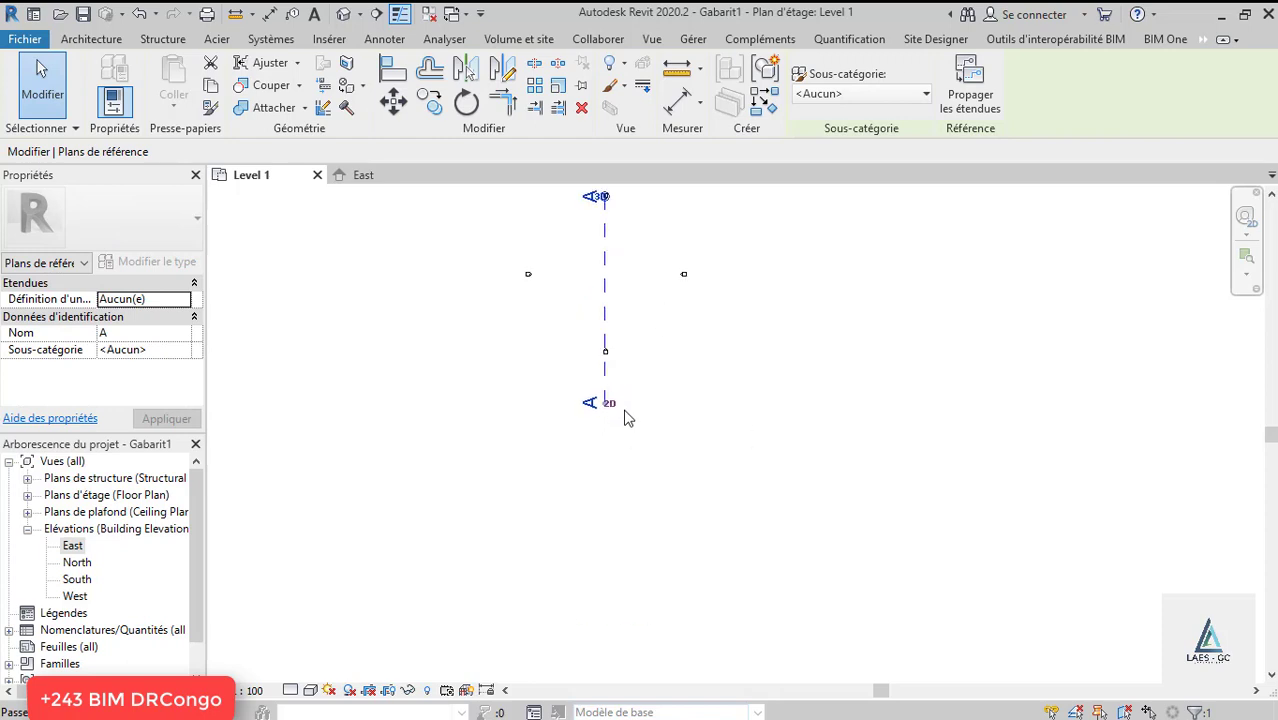
scroll(615, 416, up, 2)
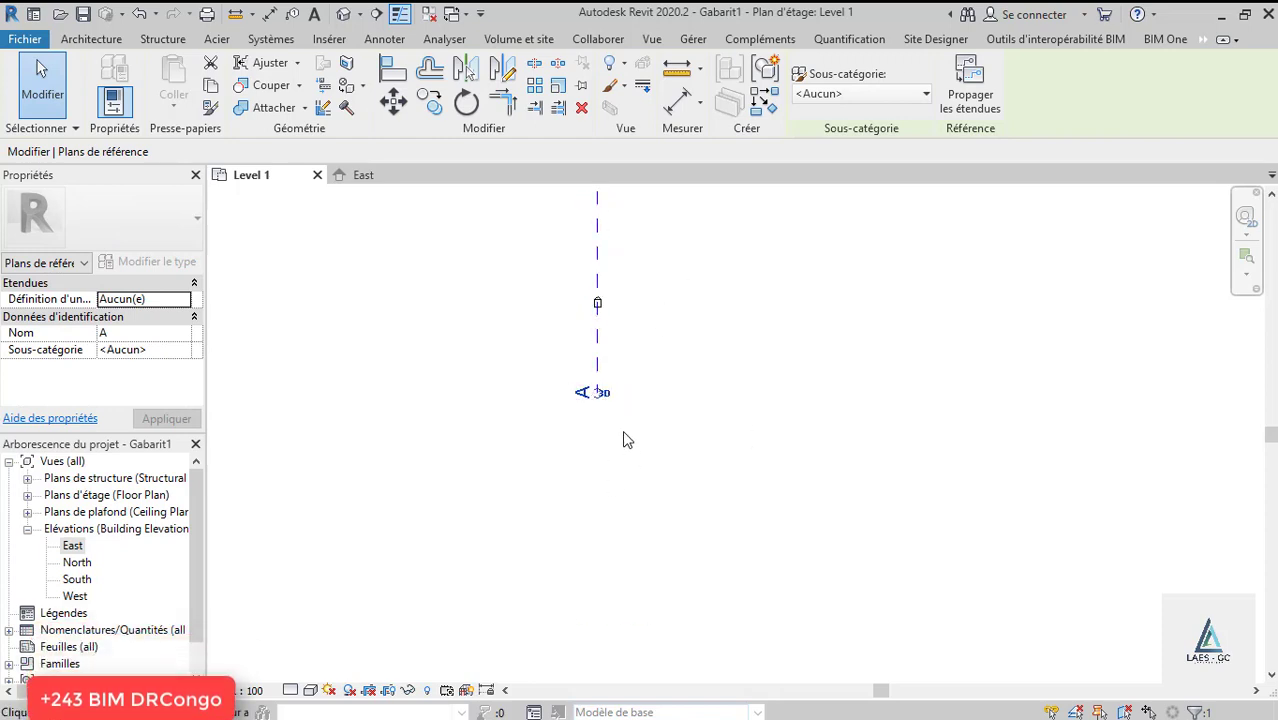
click(672, 408)
Set the lower end of reference plane A to its 2D extent.
click(597, 362)
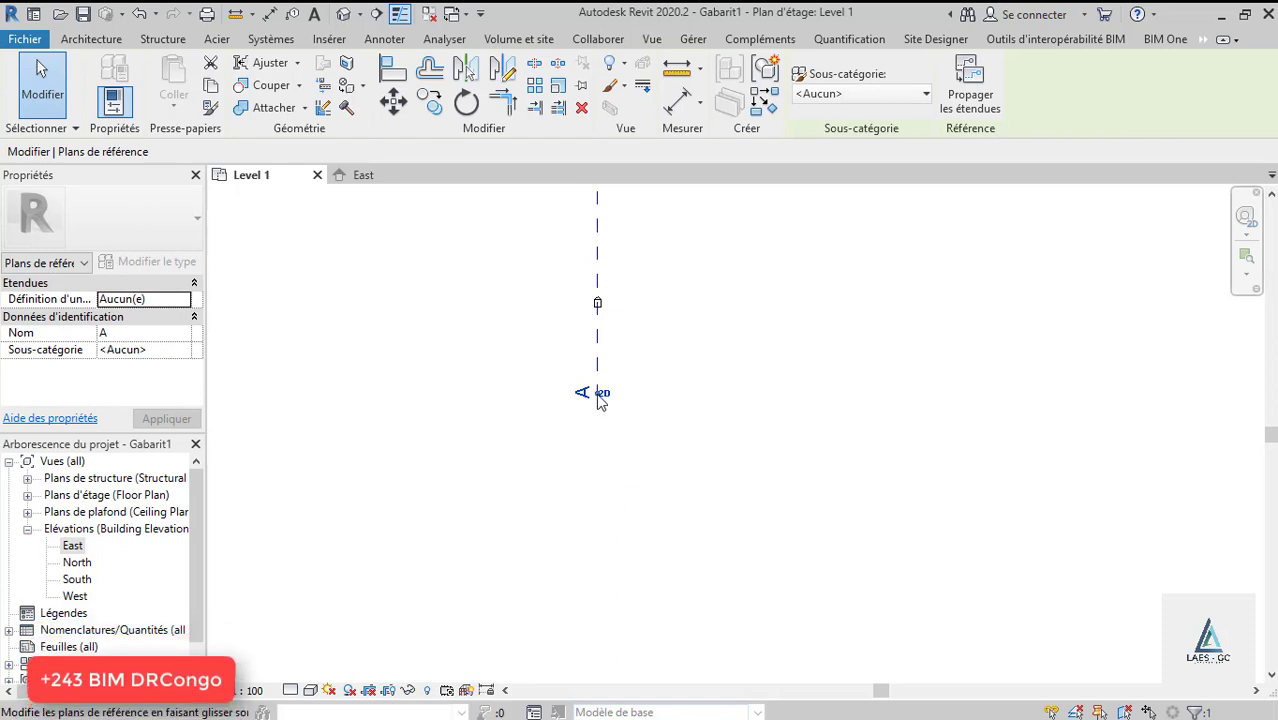
click(599, 394)
click(632, 385)
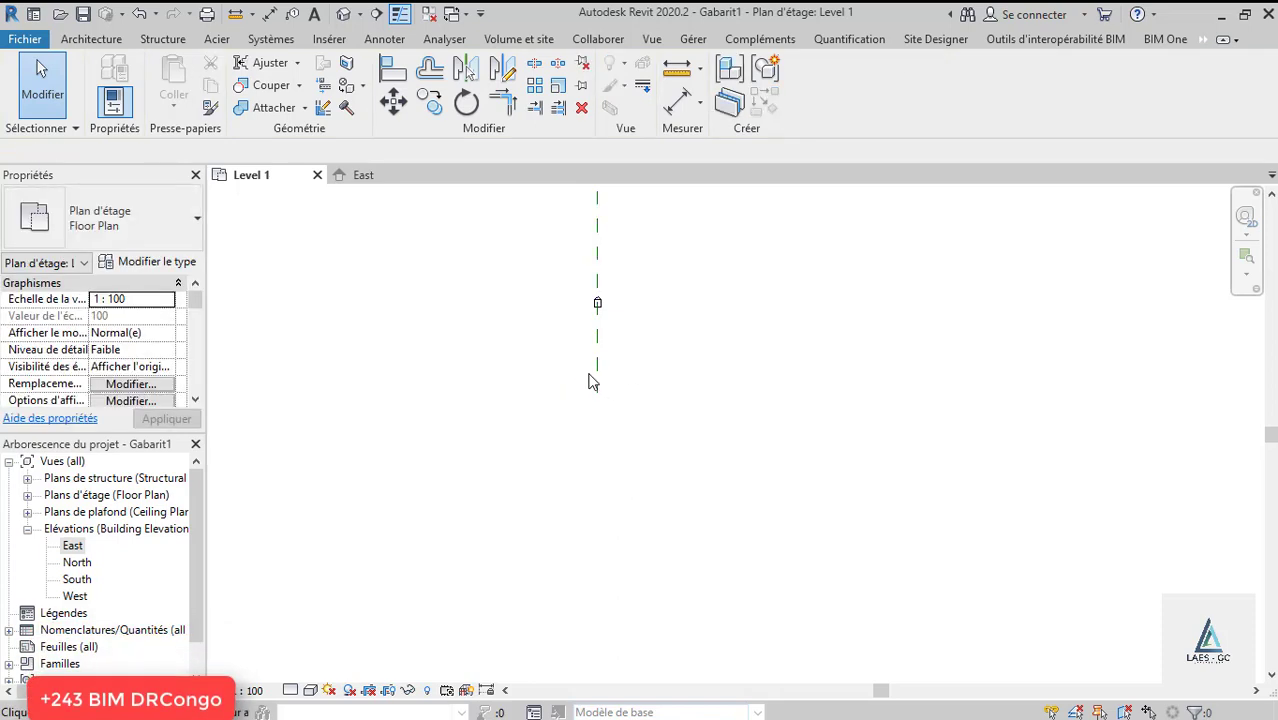
click(597, 390)
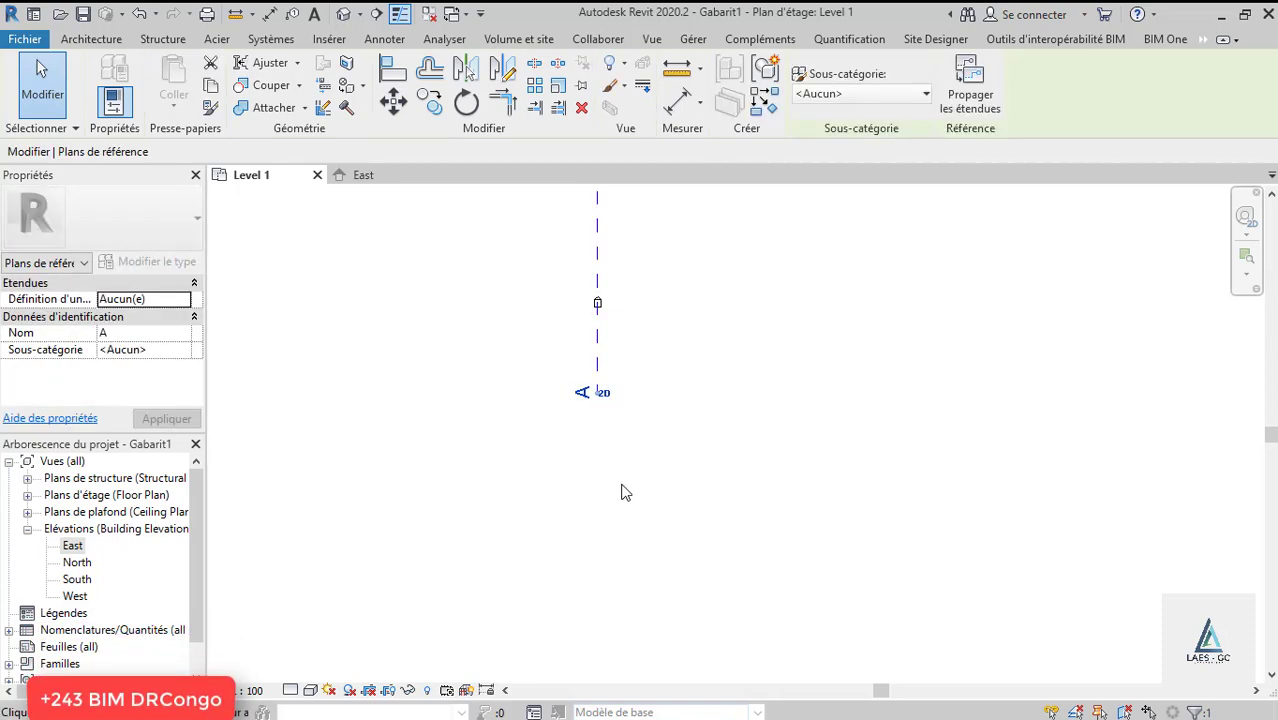
scroll(623, 484, up, 2)
scroll(603, 362, down, 3)
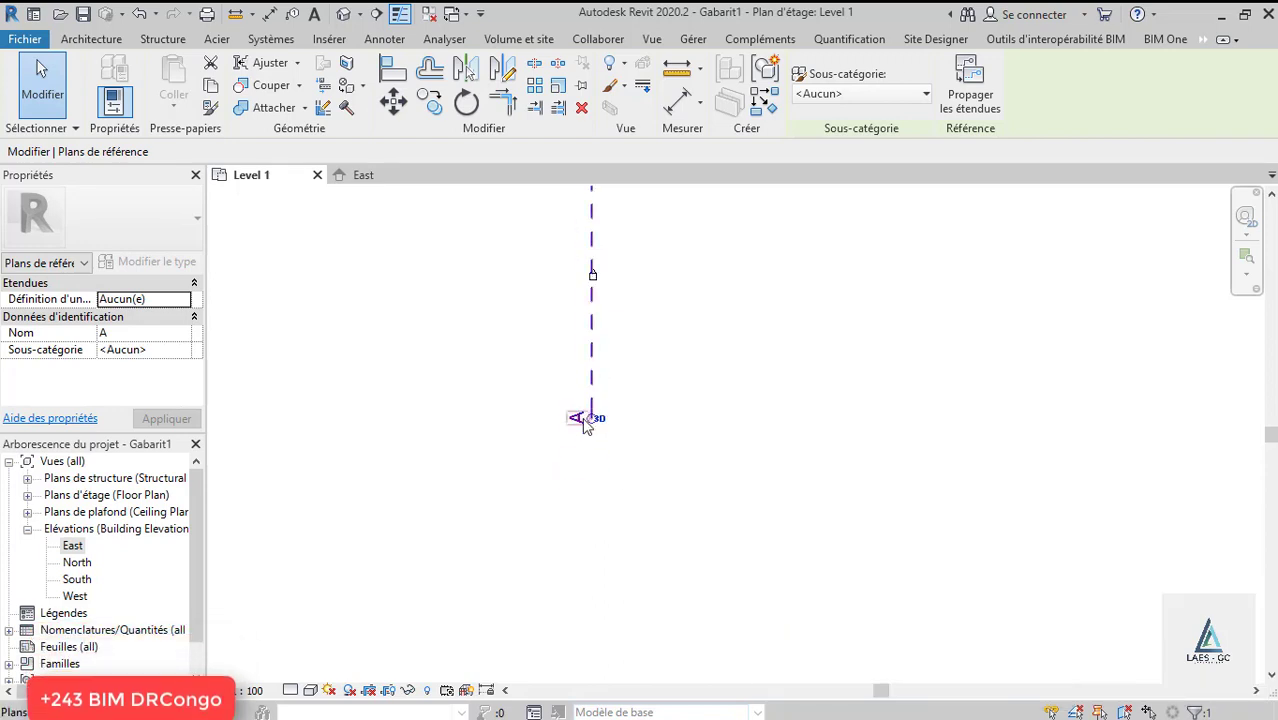
click(632, 428)
click(603, 428)
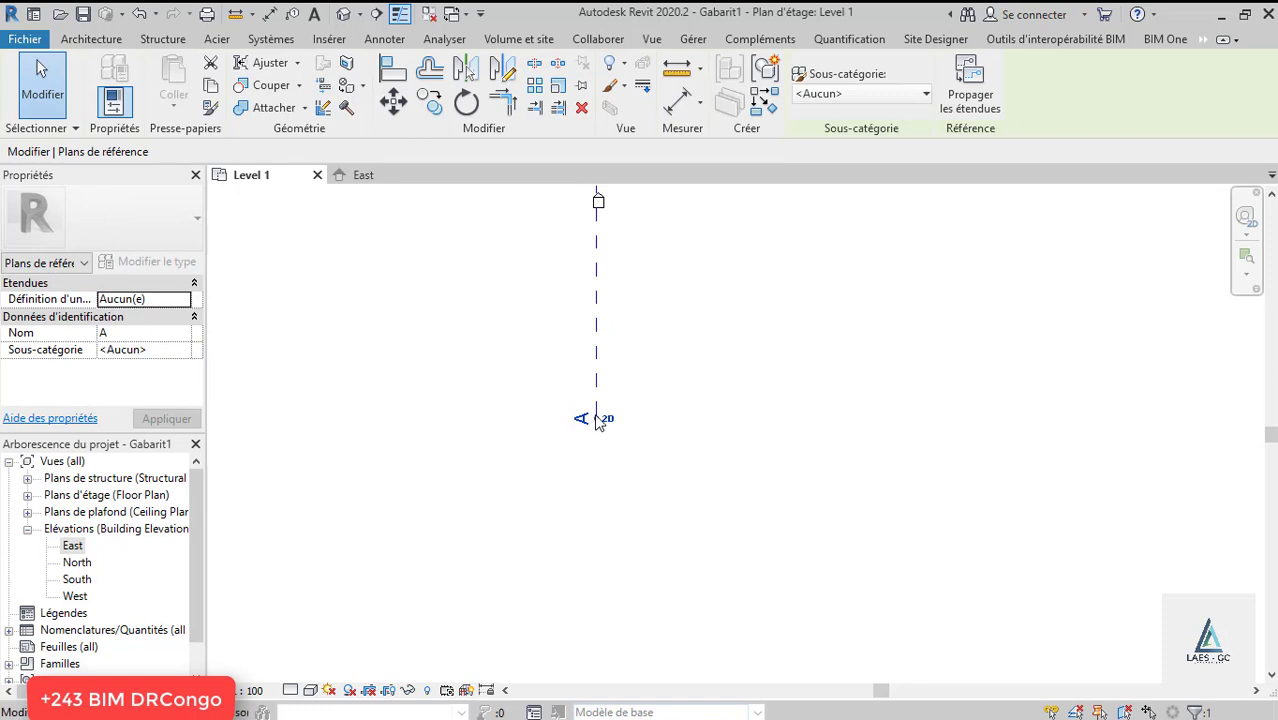
Try to lengthen reference plane A downward by its 2D end and undo the change.
drag(597, 421, 597, 663)
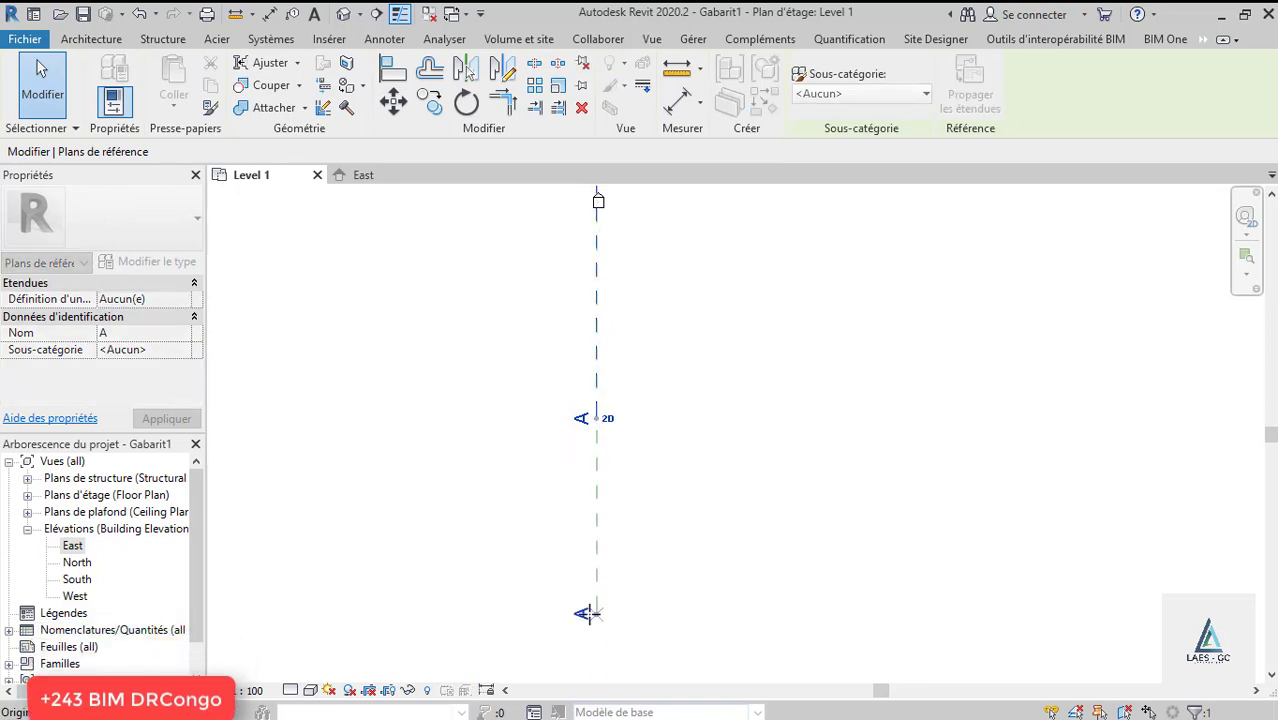
key(ctrl+z)
scroll(572, 313, down, 2)
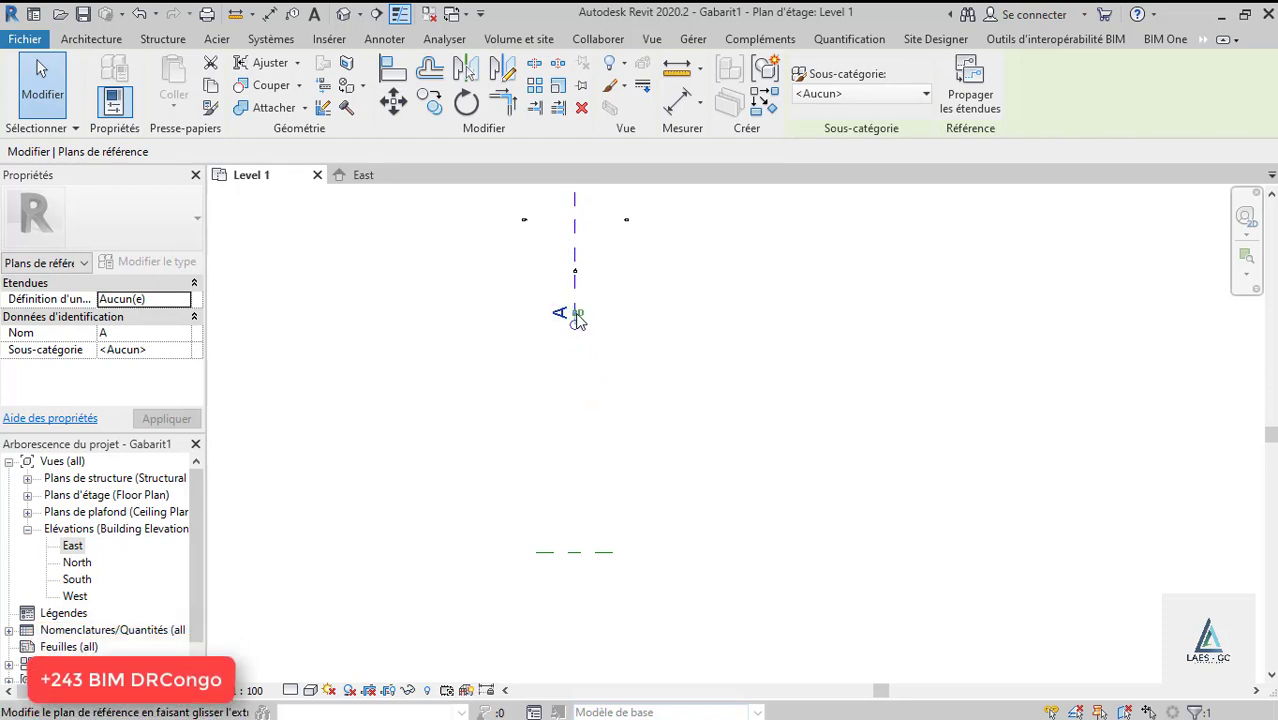
Extend both the 3D extent and the 2D end of reference plane A downward until they cross the horizontal reference plane.
drag(577, 316, 576, 380)
drag(597, 605, 599, 600)
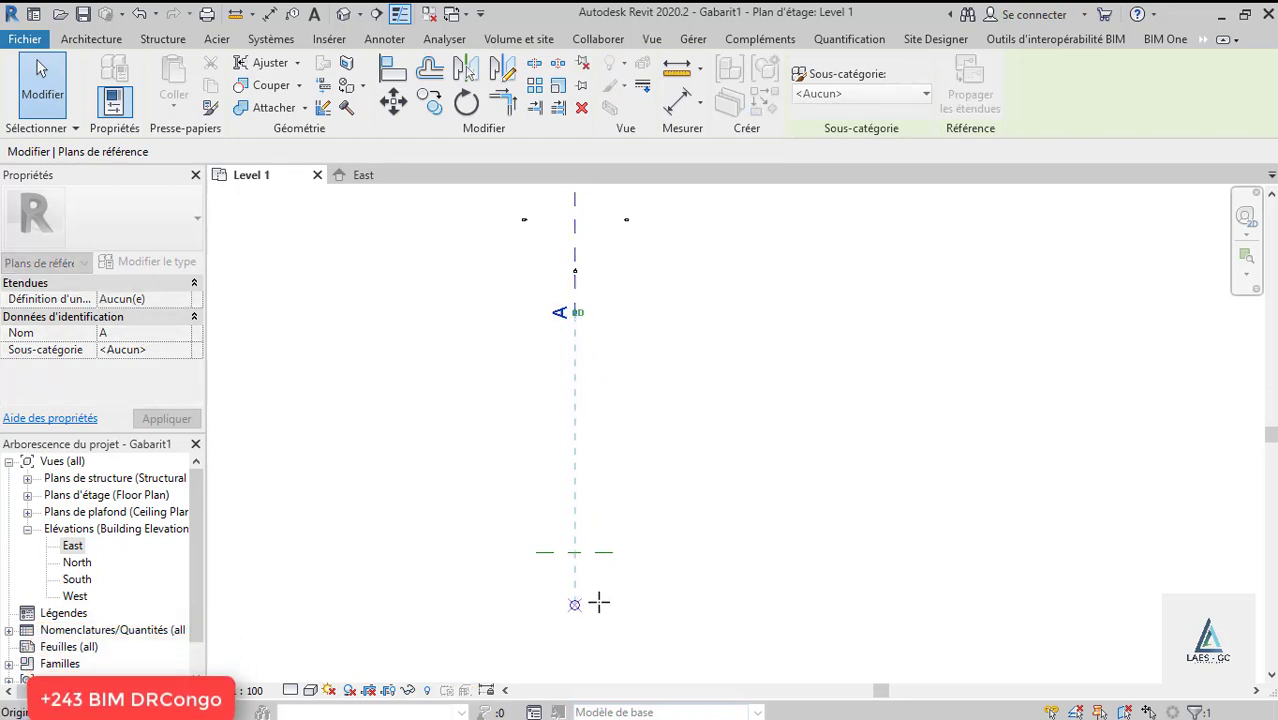
click(583, 571)
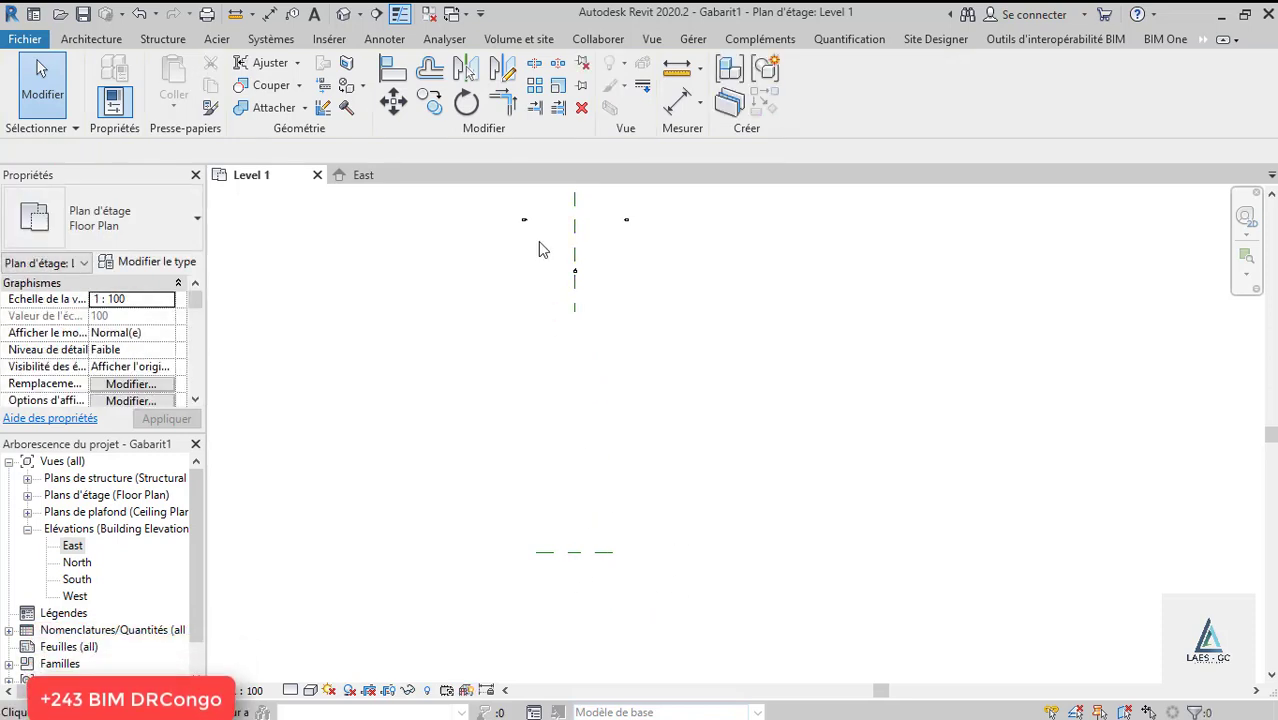
click(576, 311)
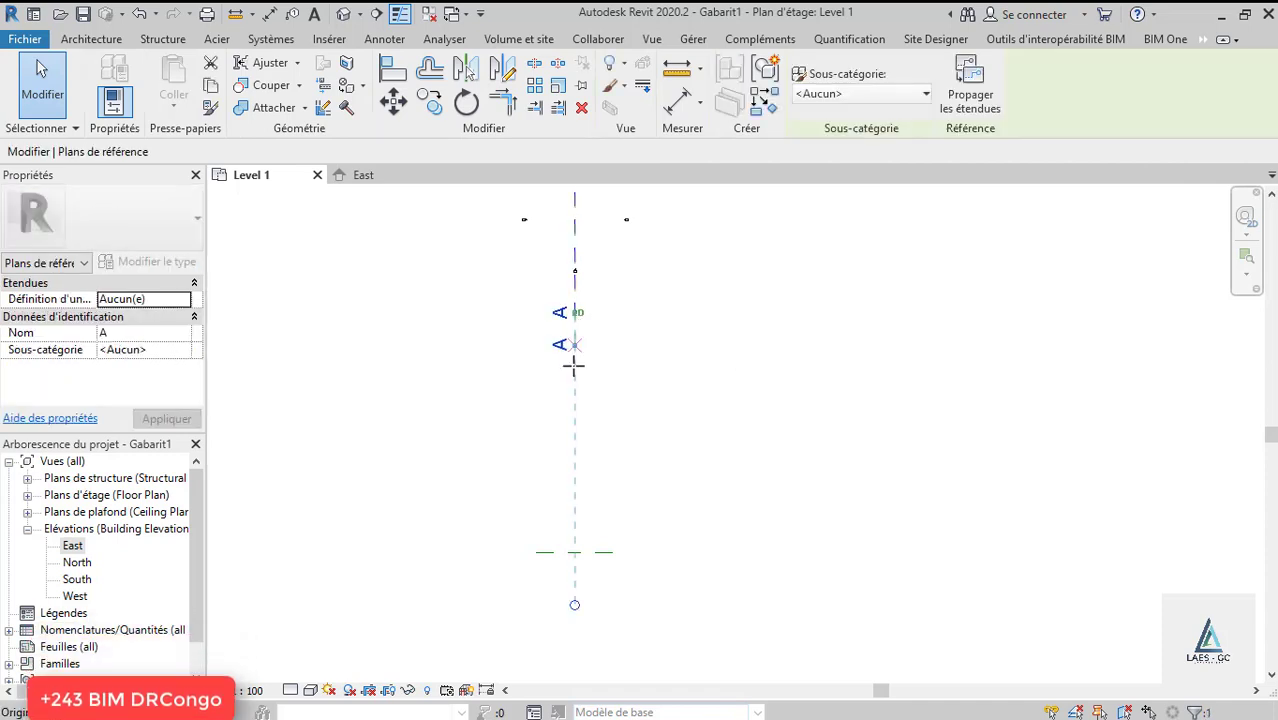
drag(588, 567, 593, 607)
click(716, 523)
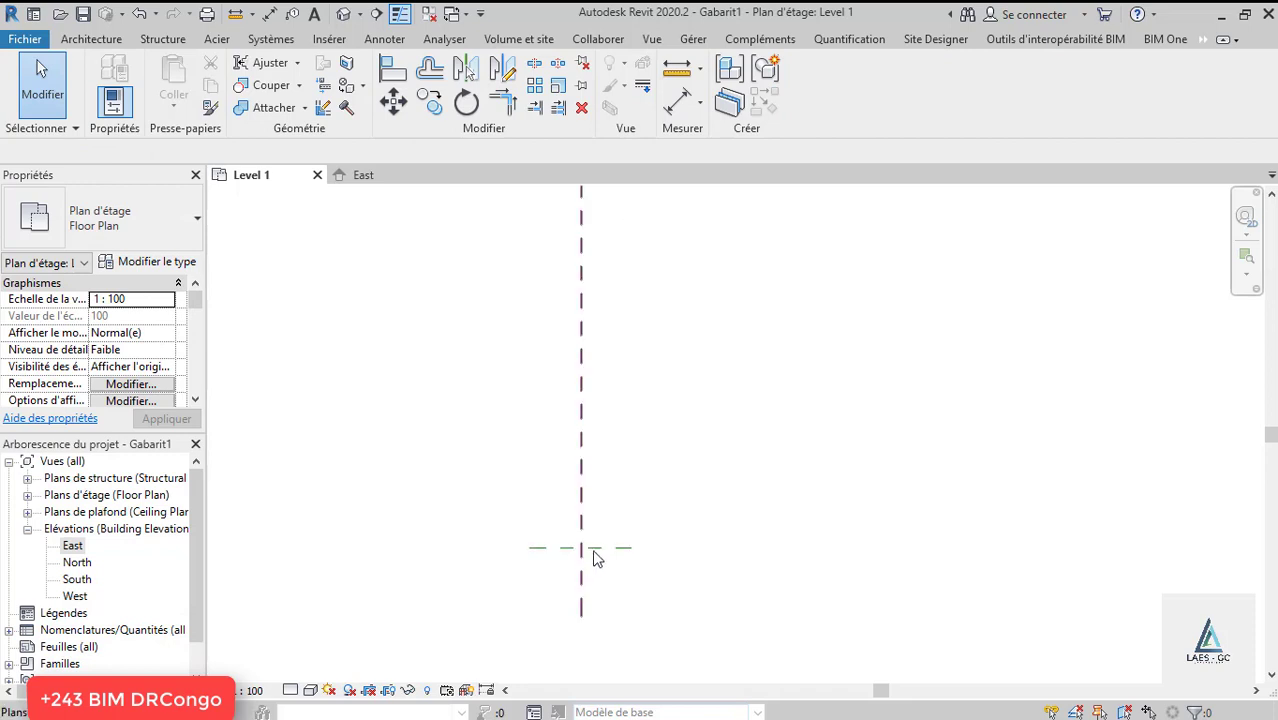
scroll(593, 558, up, 2)
click(600, 548)
click(706, 487)
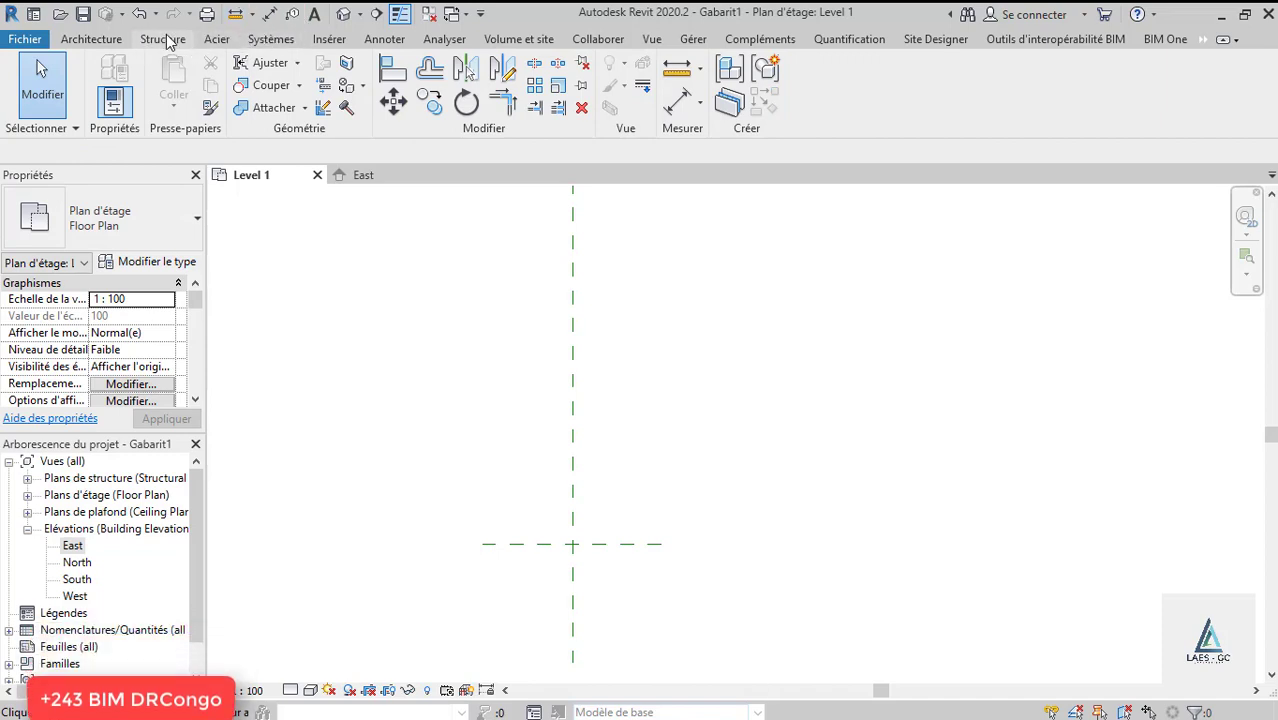
Import the image images (3).jpeg into the Level 1 plan and place it on reference plane A above the crossing.
click(329, 39)
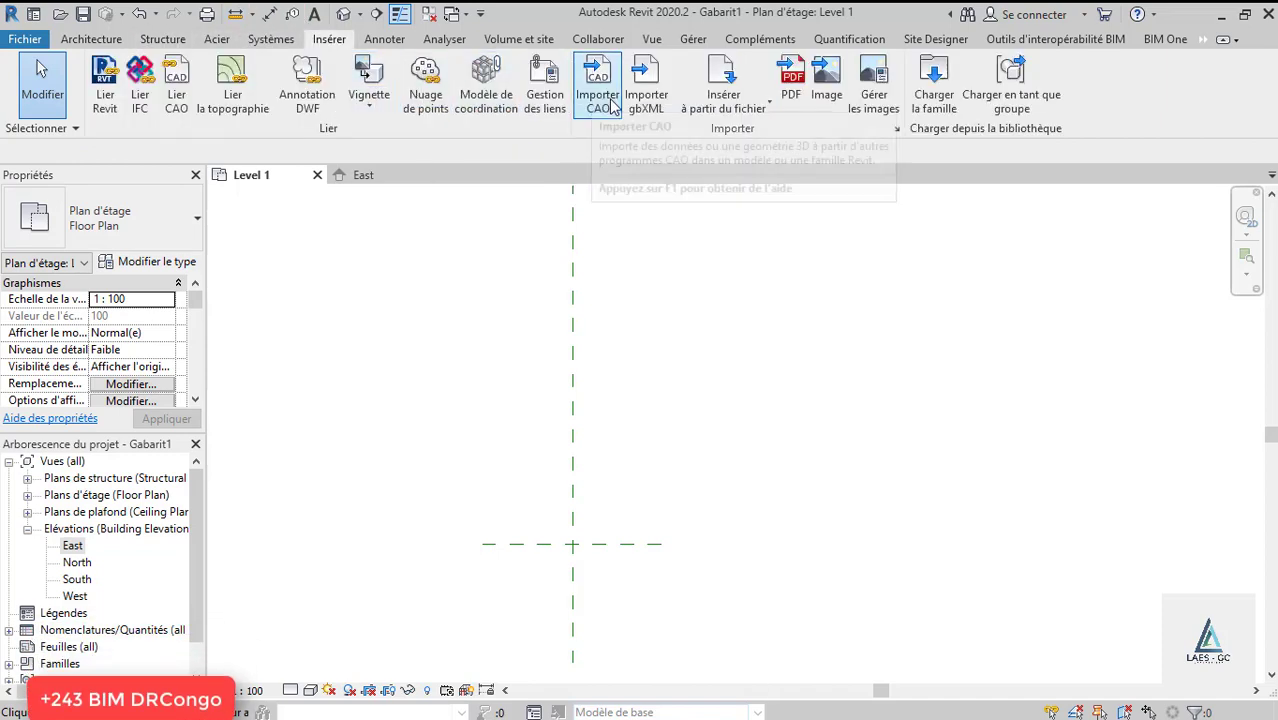
click(826, 88)
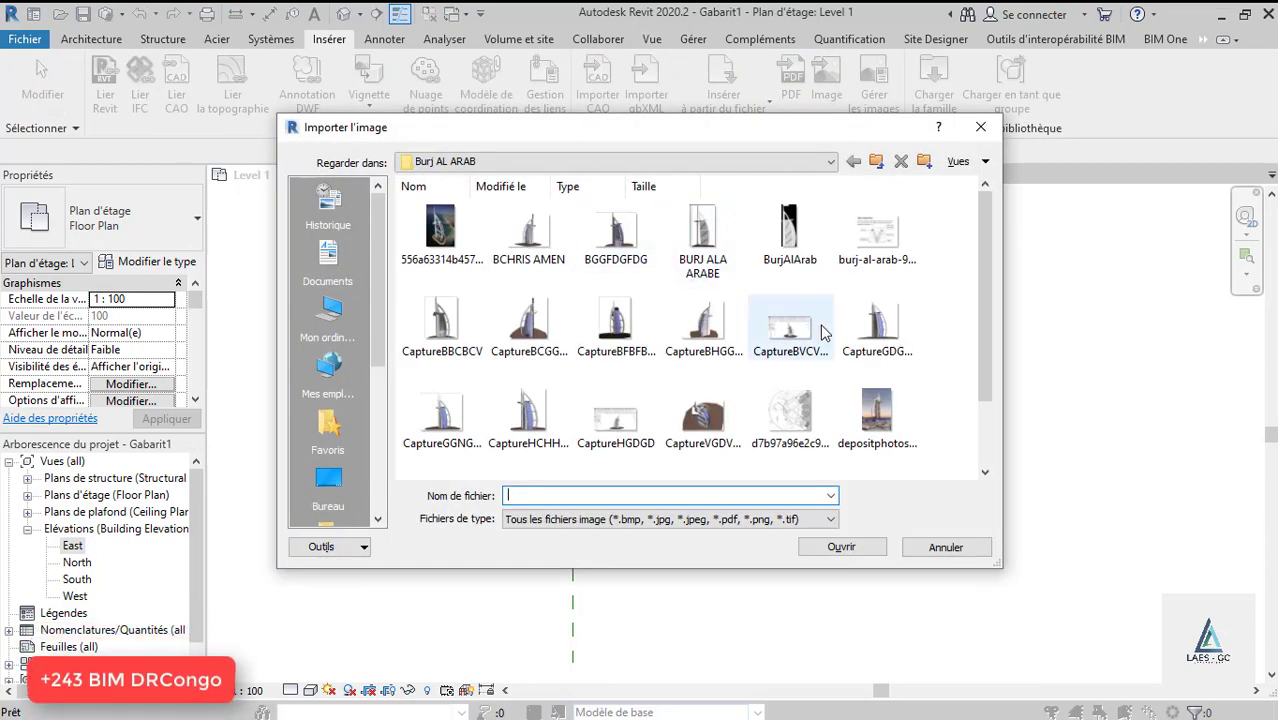
scroll(850, 345, down, 2)
click(724, 432)
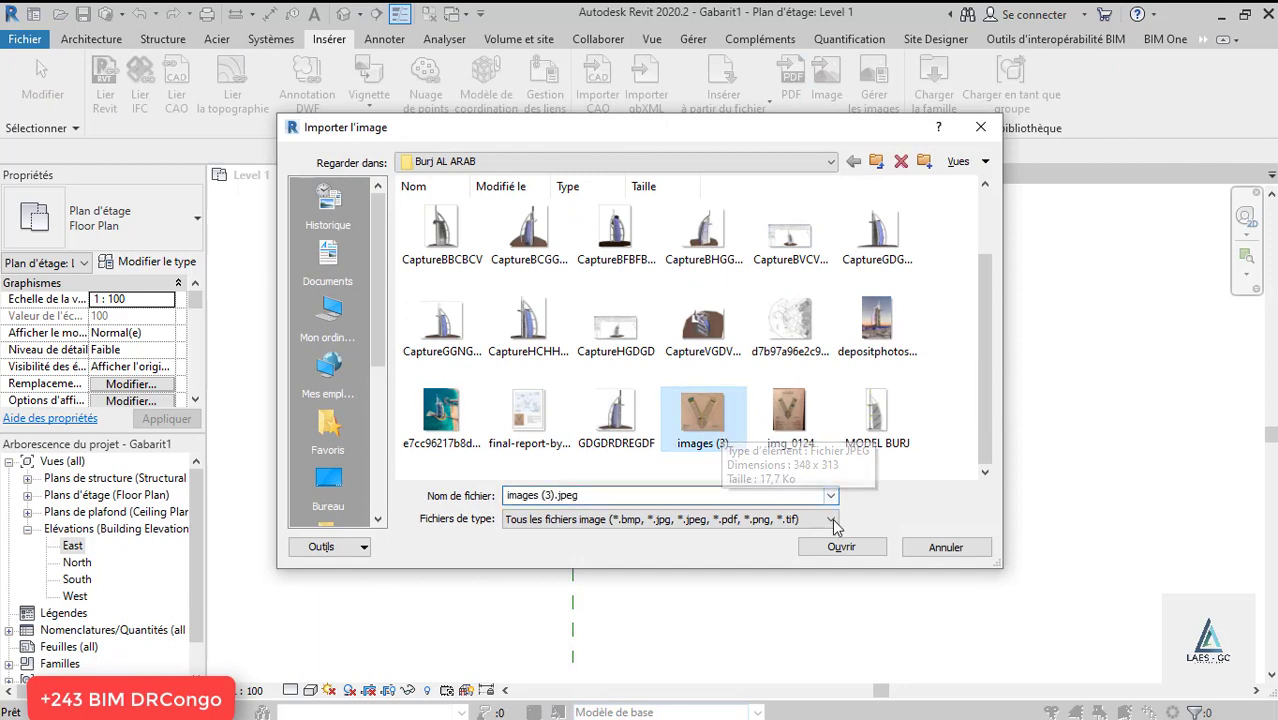
click(843, 552)
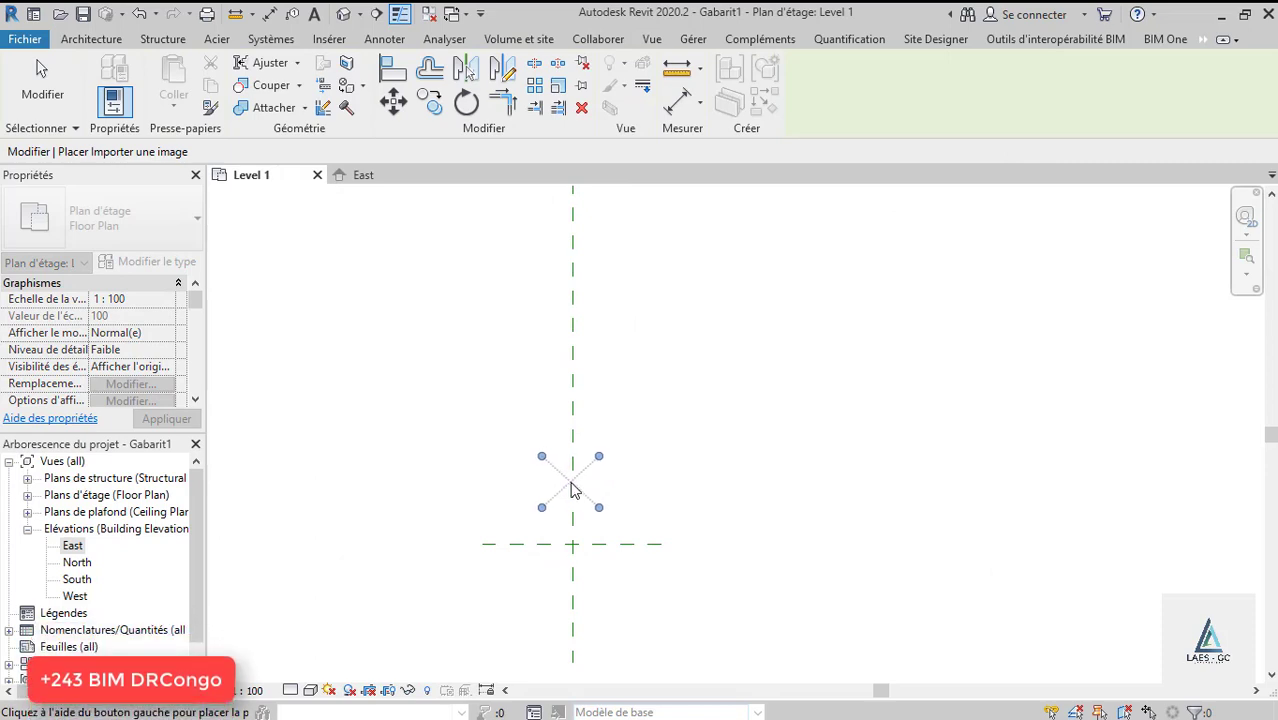
click(572, 490)
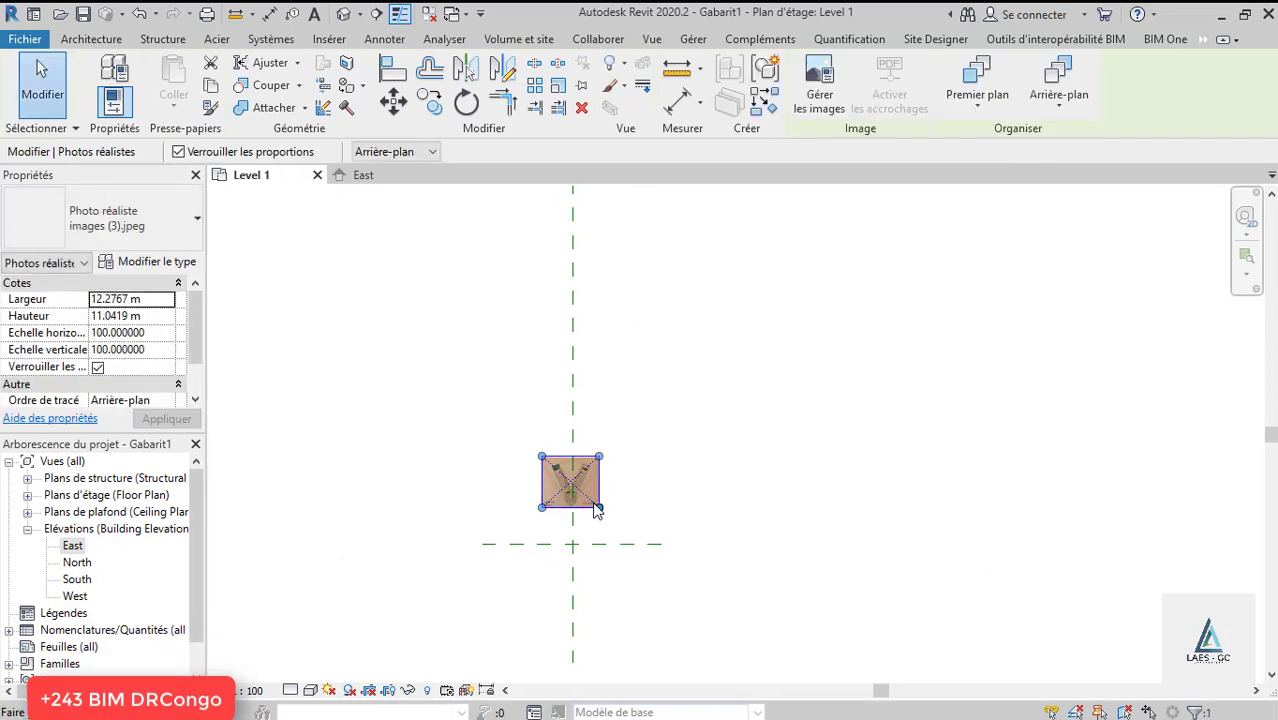
Enlarge the imported plan image to about 45 m wide and 40.4 m high with its proportions locked.
drag(597, 504, 587, 441)
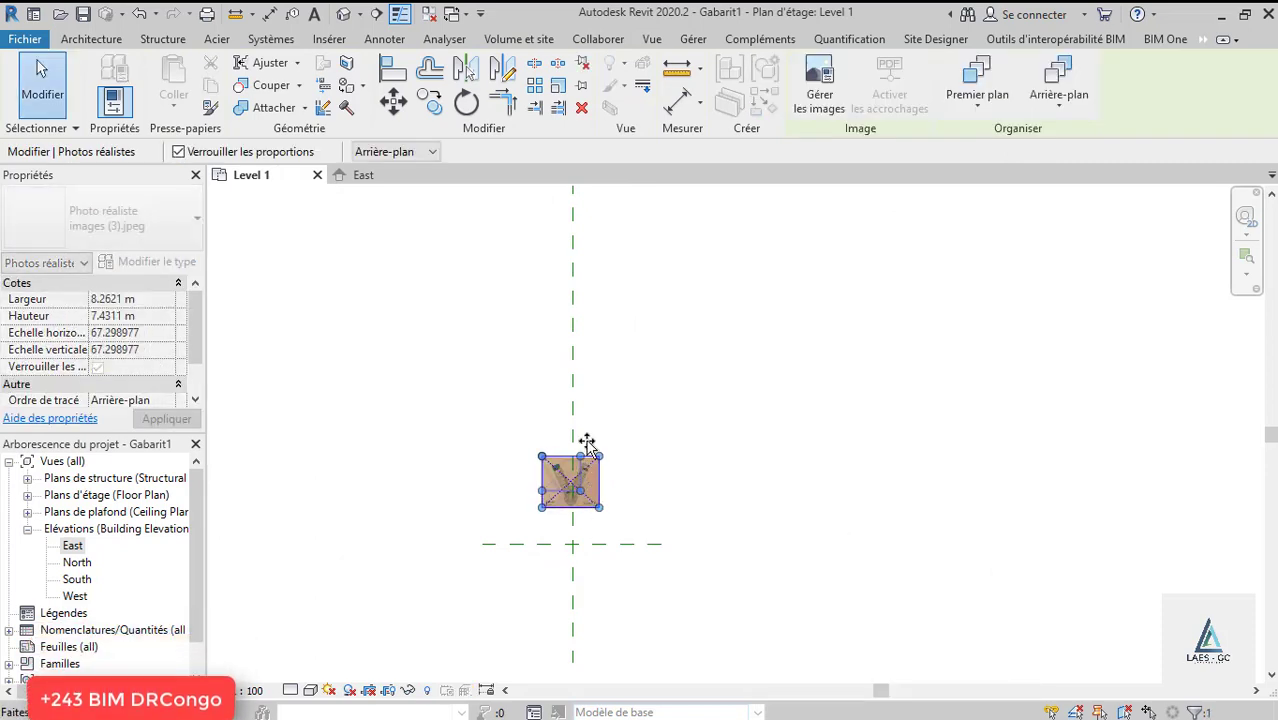
drag(637, 524, 568, 415)
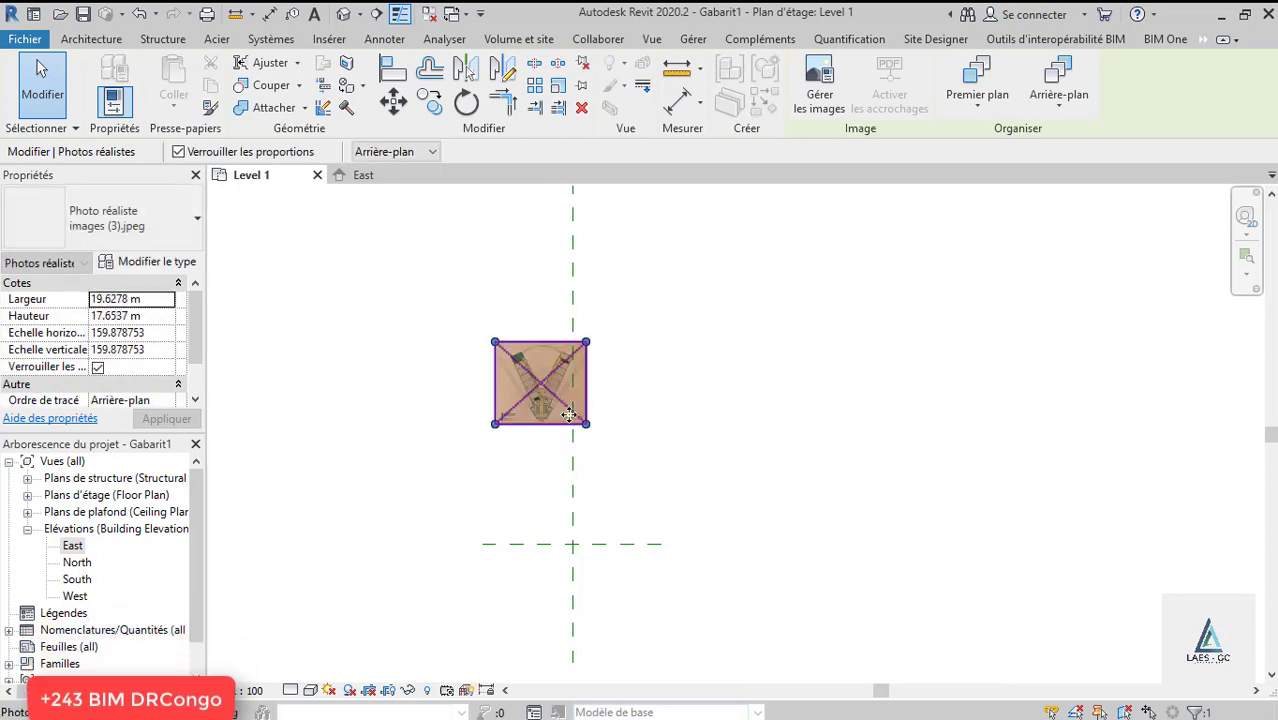
drag(672, 490, 695, 535)
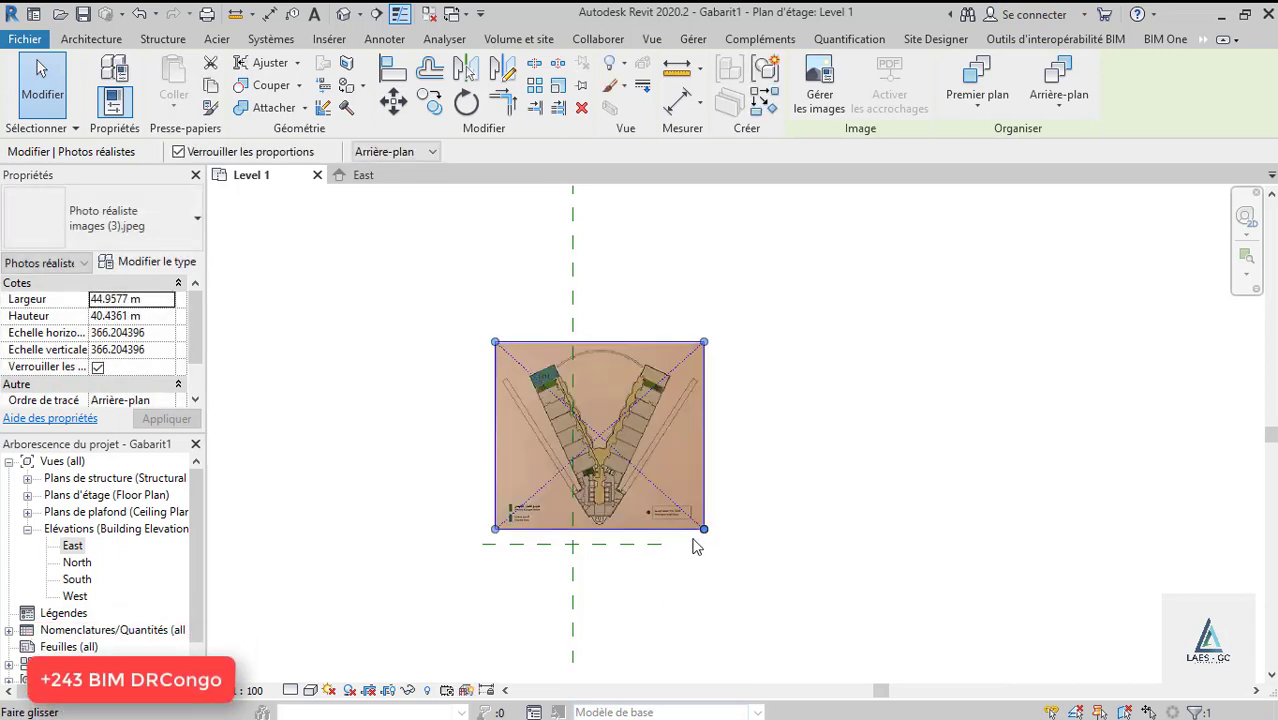
Shift the plan image horizontally until the building's axis of symmetry lies on reference plane A.
key(Left)
key(Left)
key(Left)
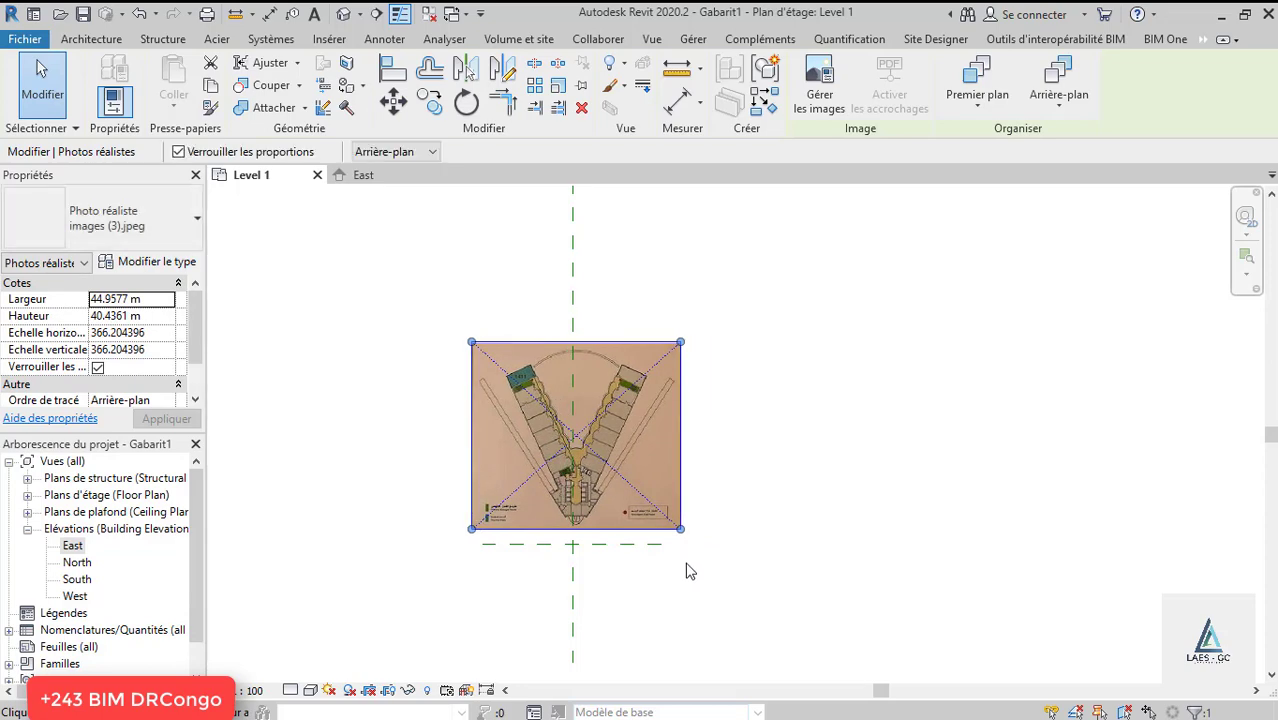
scroll(603, 566, up, 3)
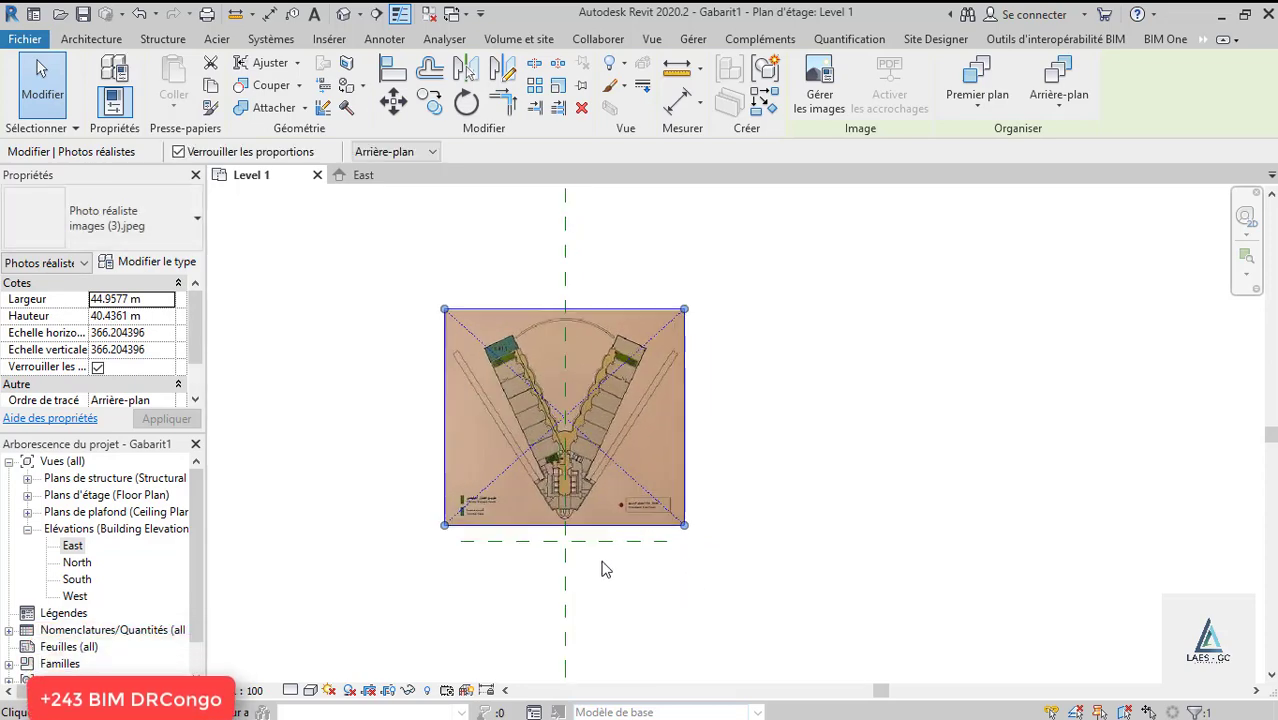
scroll(596, 566, up, 4)
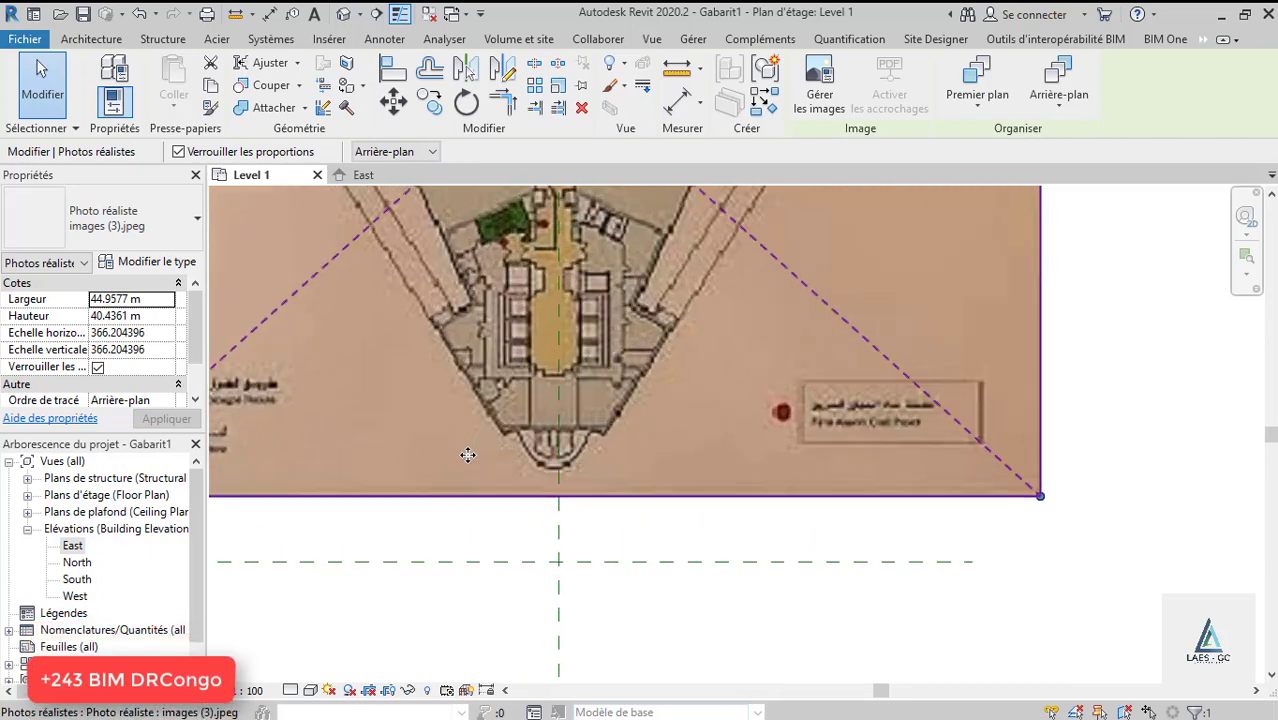
key(Left)
key(Right)
key(Right)
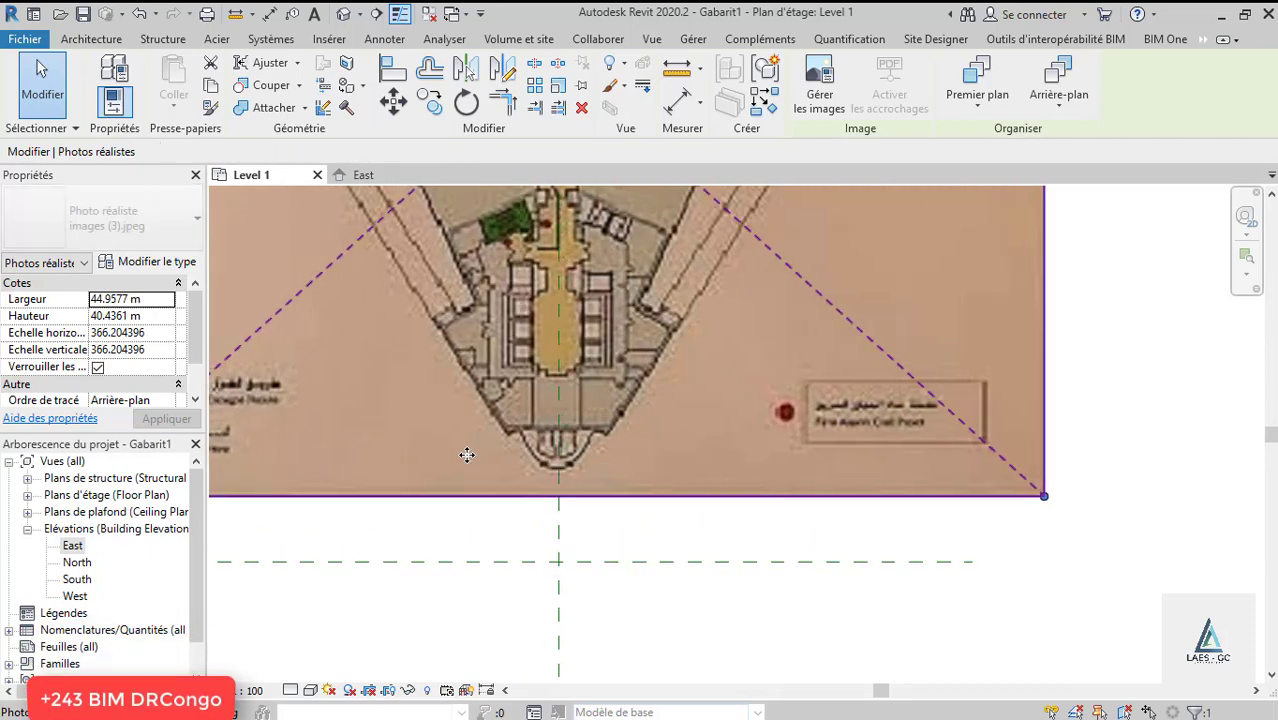
key(Left)
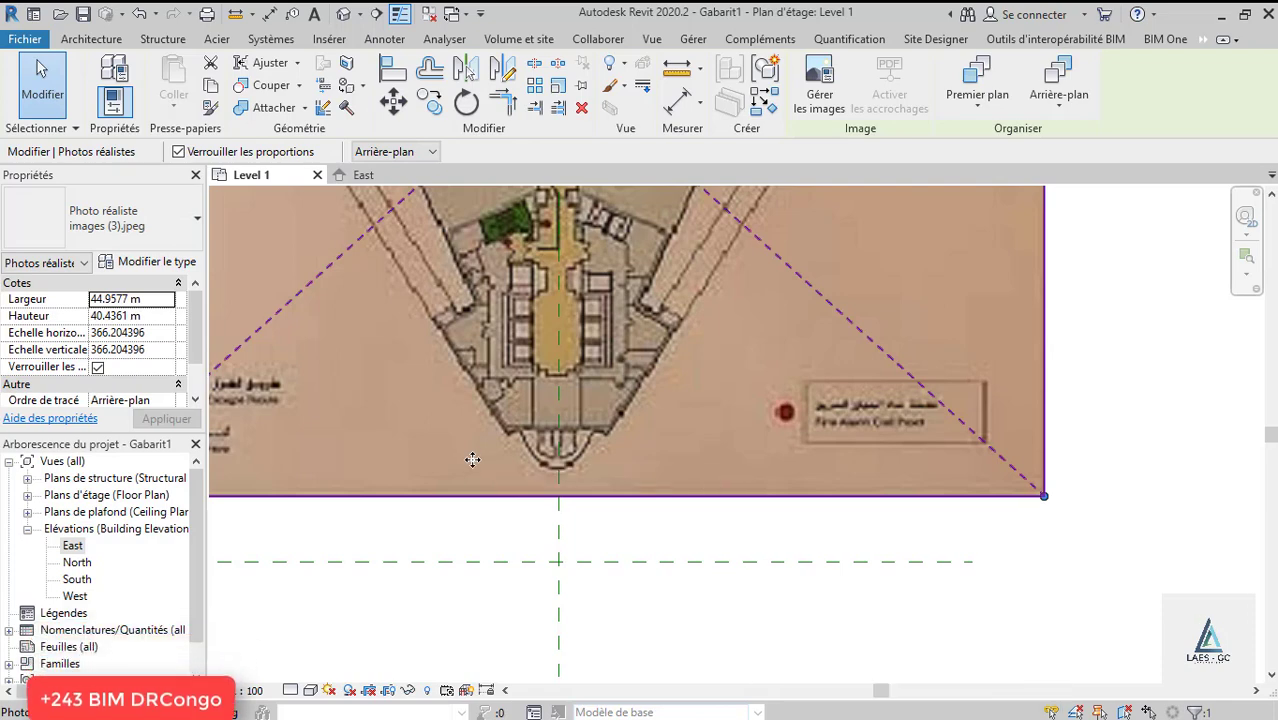
scroll(527, 488, up, 2)
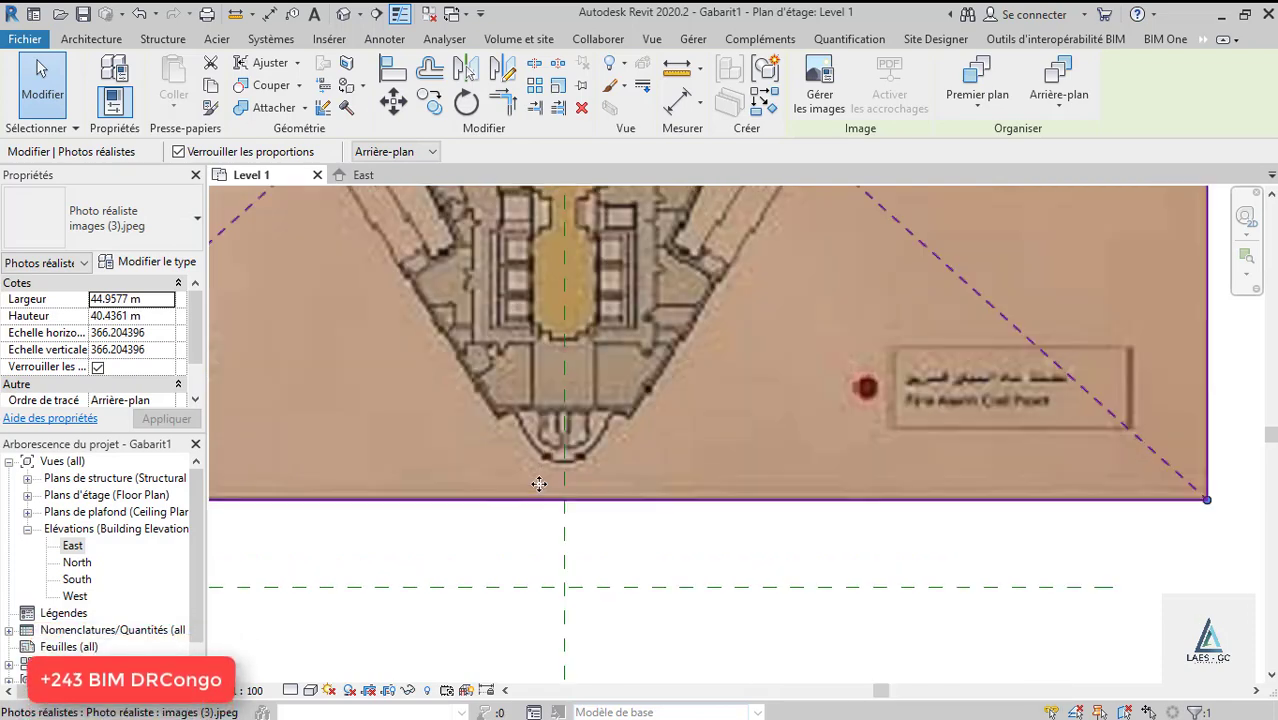
key(Right)
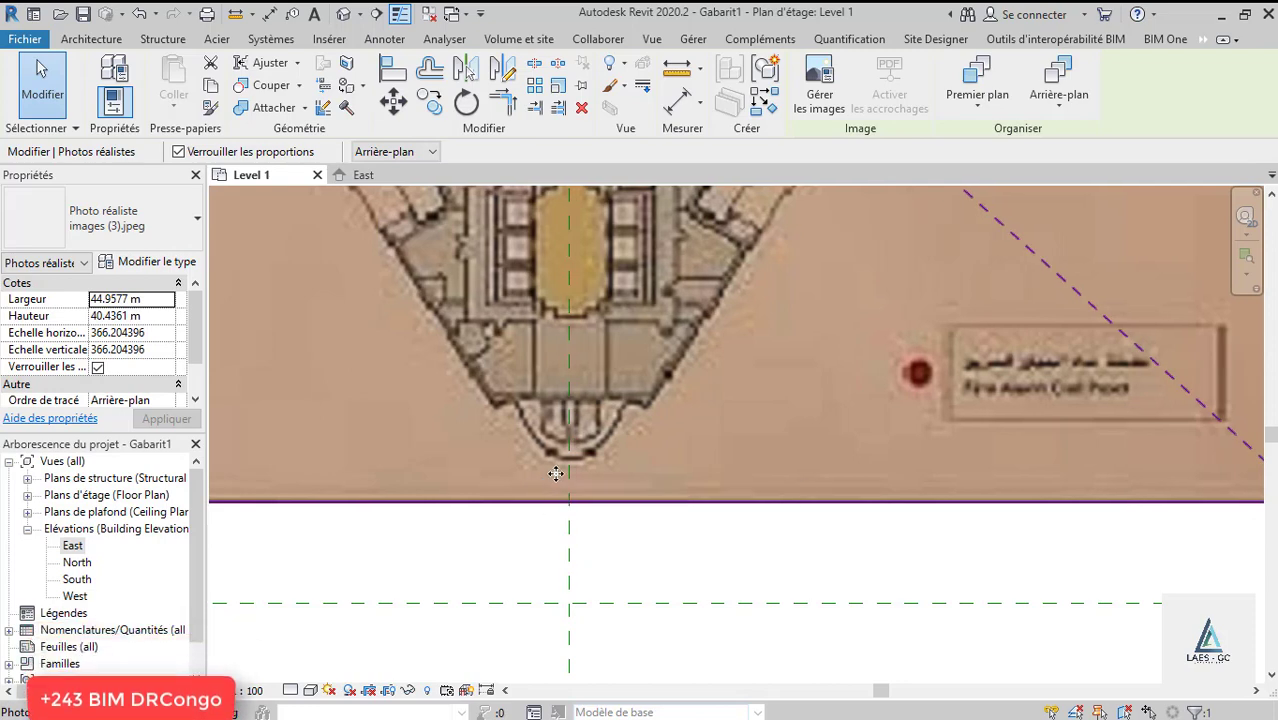
Move the plan image down until the rounded tip of the V-shaped building touches the horizontal reference plane.
key(Down)
key(Down)
key(Down)
key(Down)
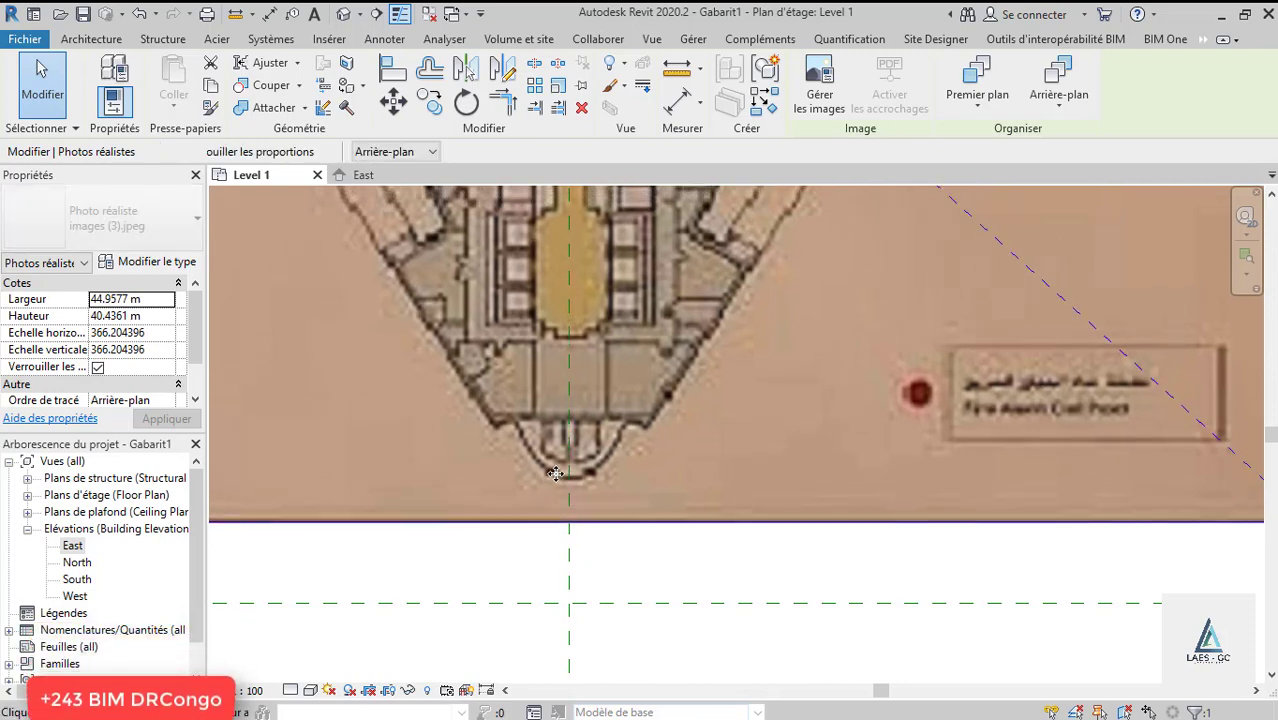
key(Down)
key(Down)
key(Down)
key(Down)
key(Down)
key(Down)
key(Down)
key(Down)
key(Down)
key(Down)
key(Down)
key(Down)
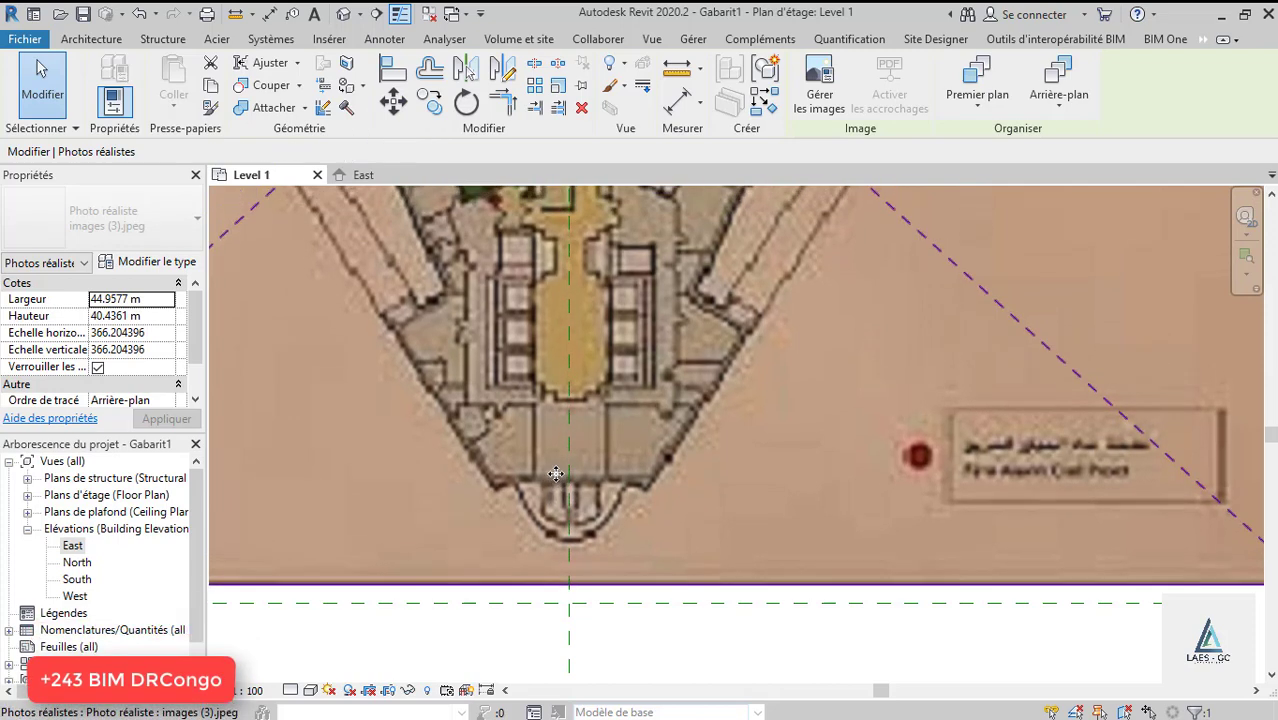
key(Down)
key(Down)
key(Down)
key(Down)
key(Down)
key(Down)
key(Down)
key(Down)
key(Down)
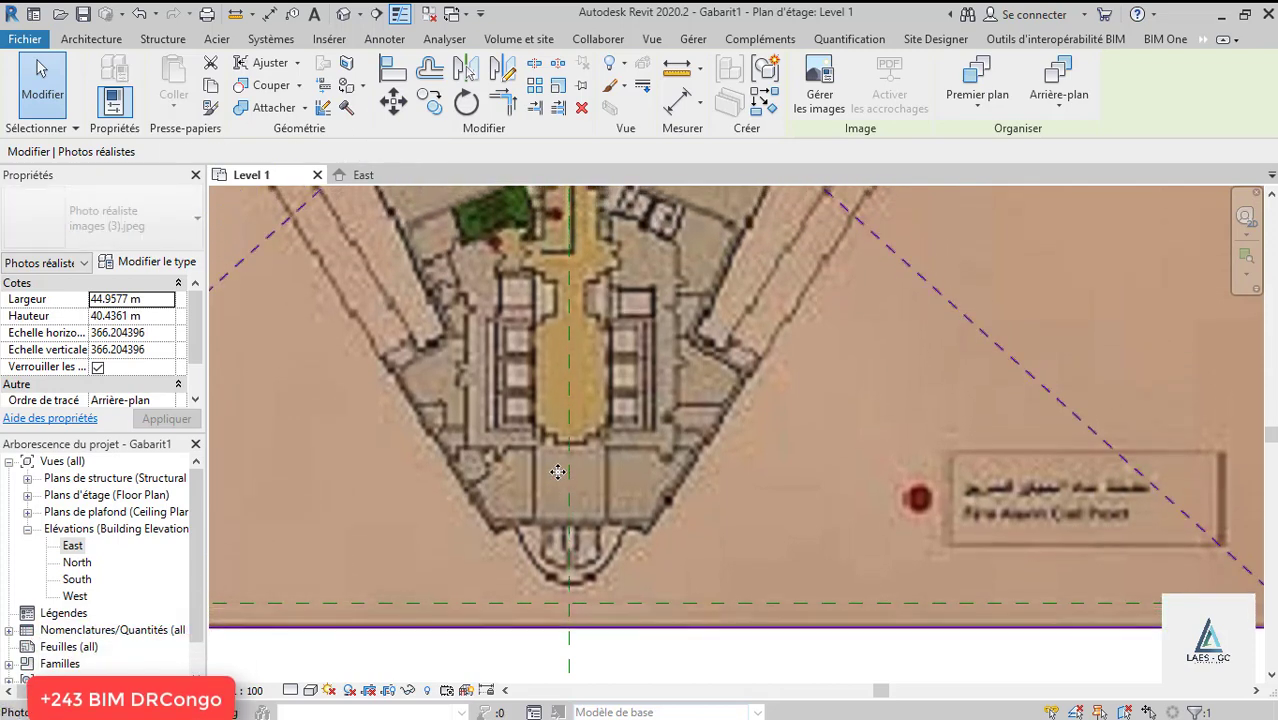
key(Down)
key(Down)
key(Down)
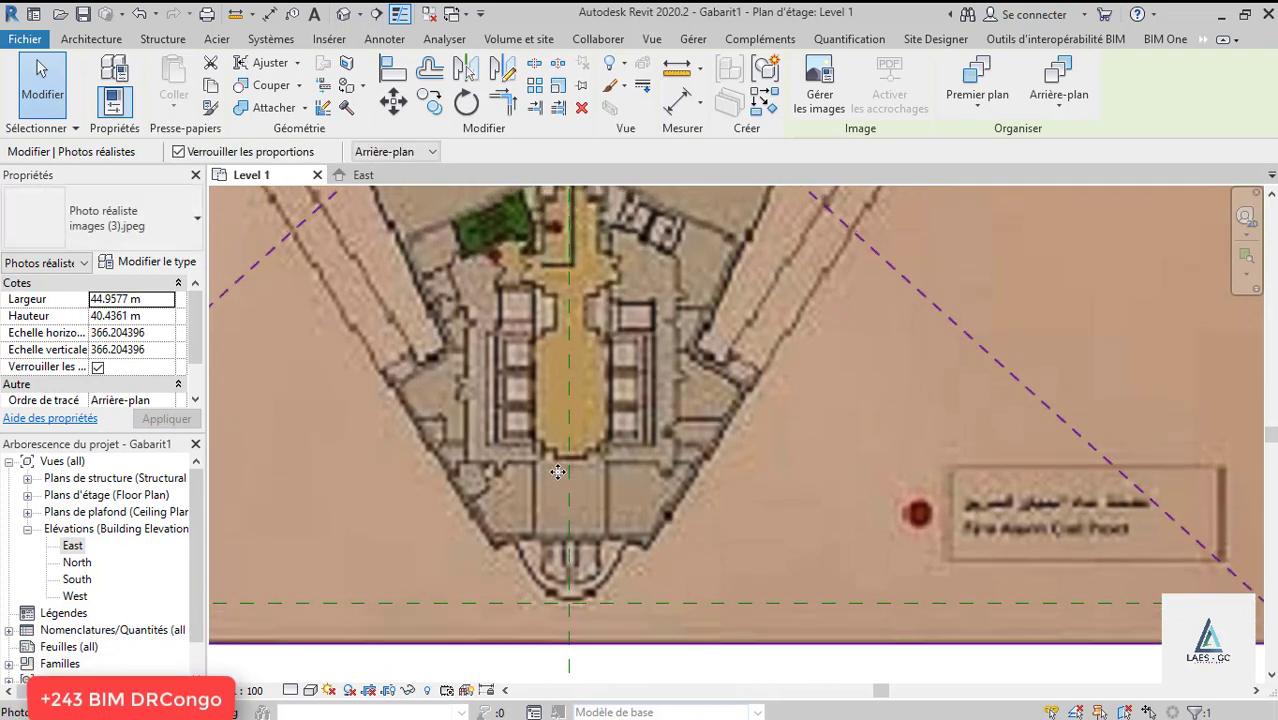
key(Down)
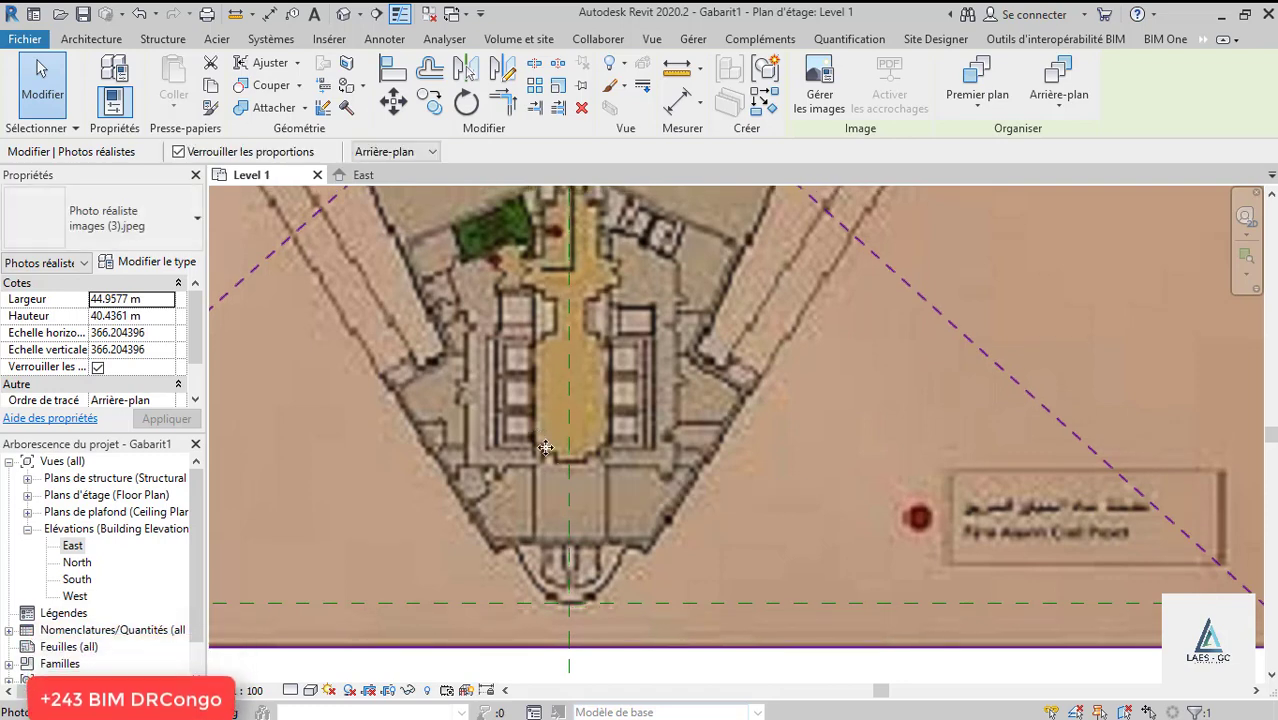
scroll(545, 447, down, 8)
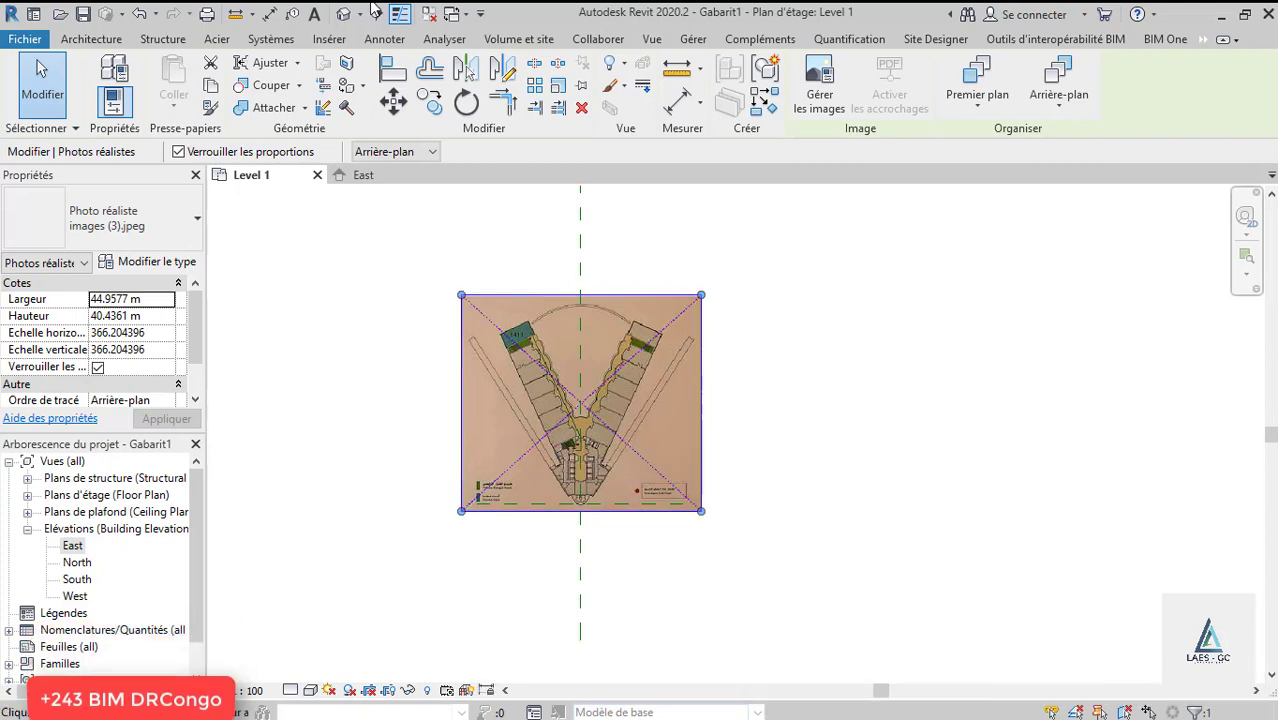
scroll(542, 463, up, 3)
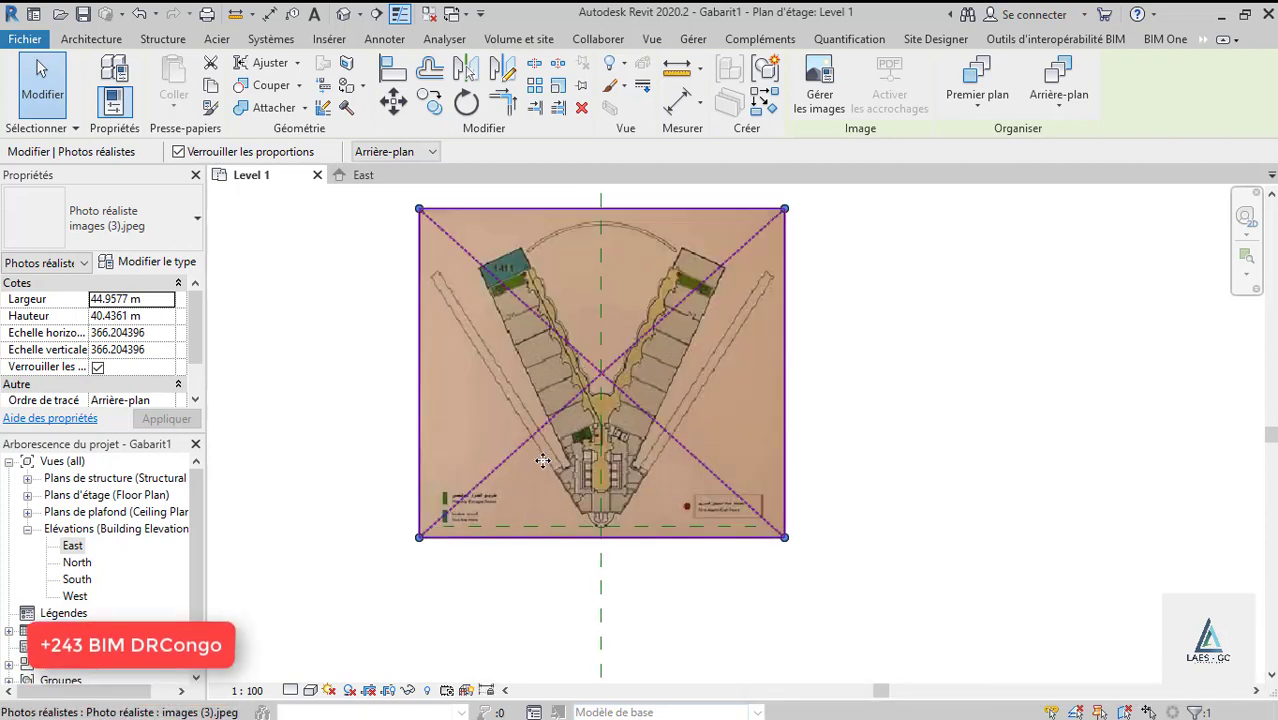
Switch to the East elevation and try measuring across the tower's base from the vertical reference plane.
click(365, 176)
scroll(610, 498, up, 3)
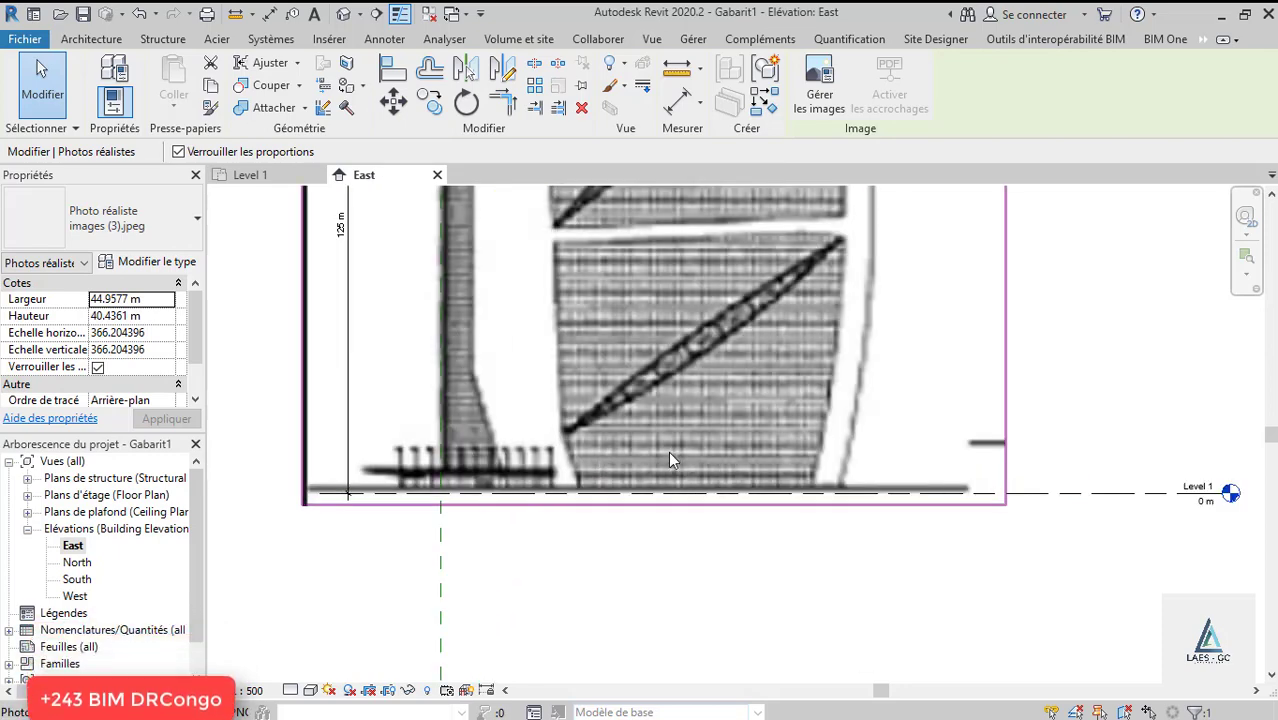
scroll(668, 450, down, 2)
scroll(553, 502, up, 2)
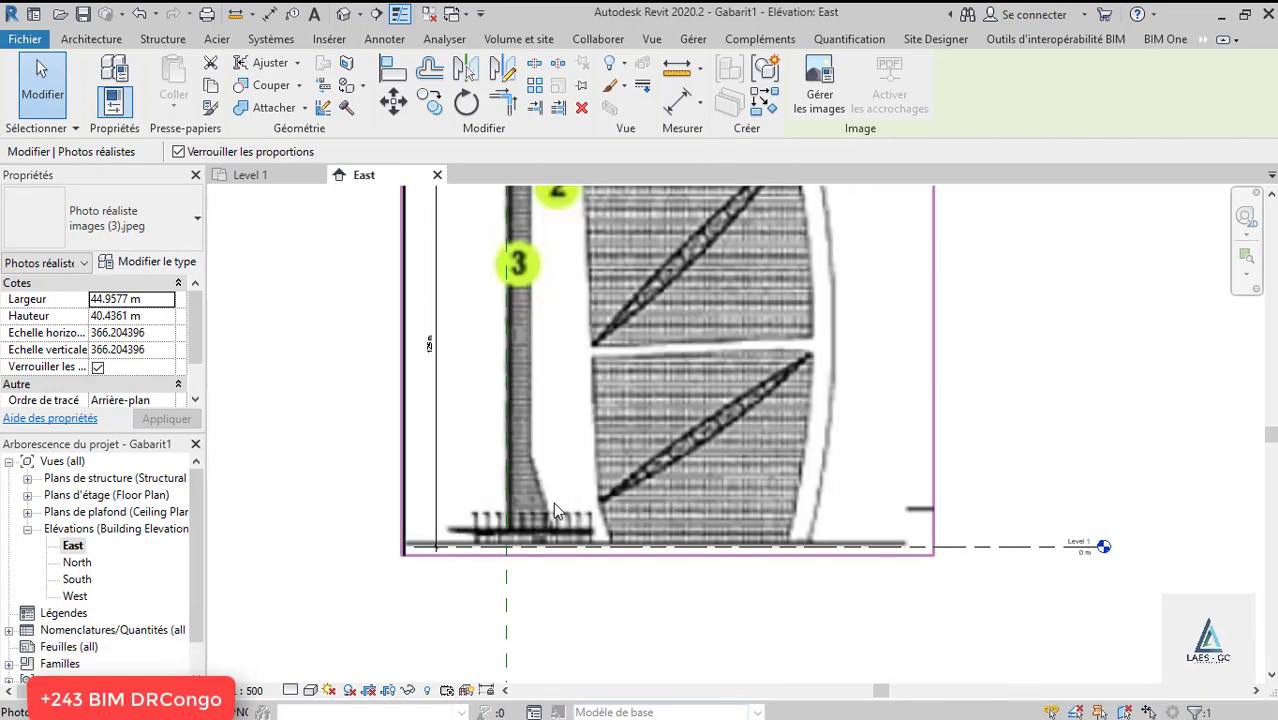
scroll(512, 574, up, 2)
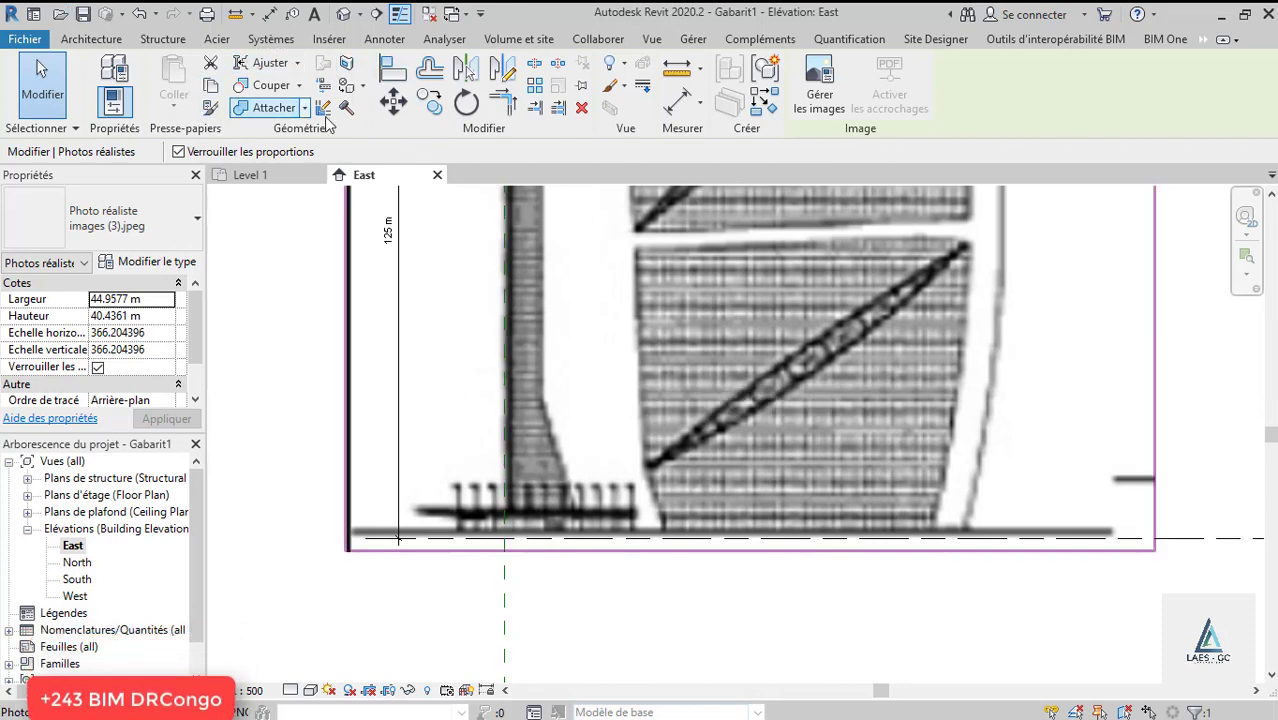
click(236, 14)
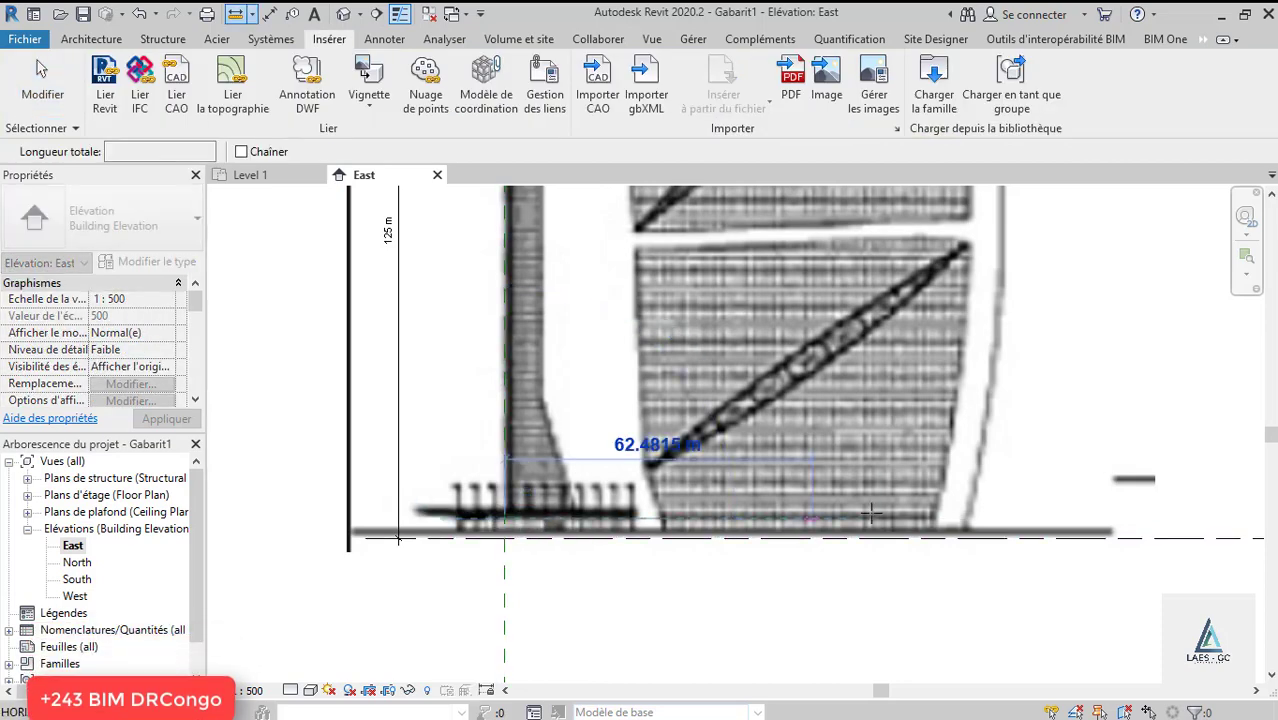
click(873, 425)
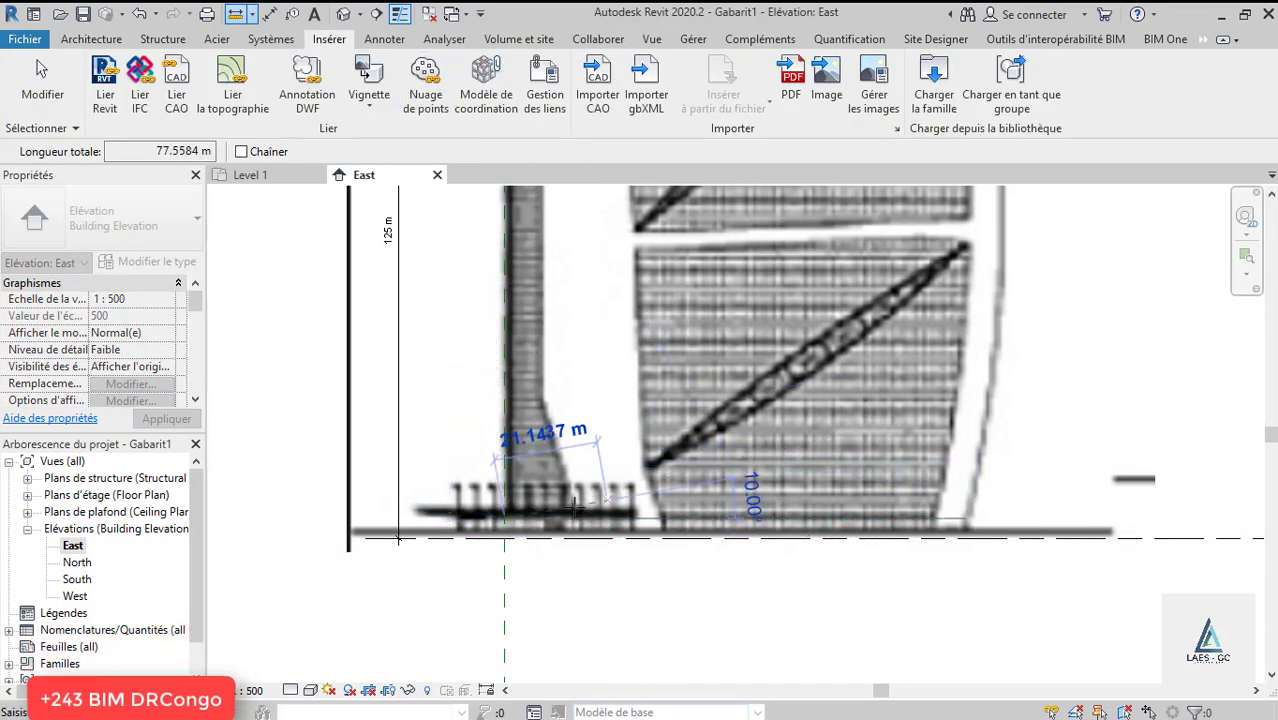
key(Escape)
key(Escape)
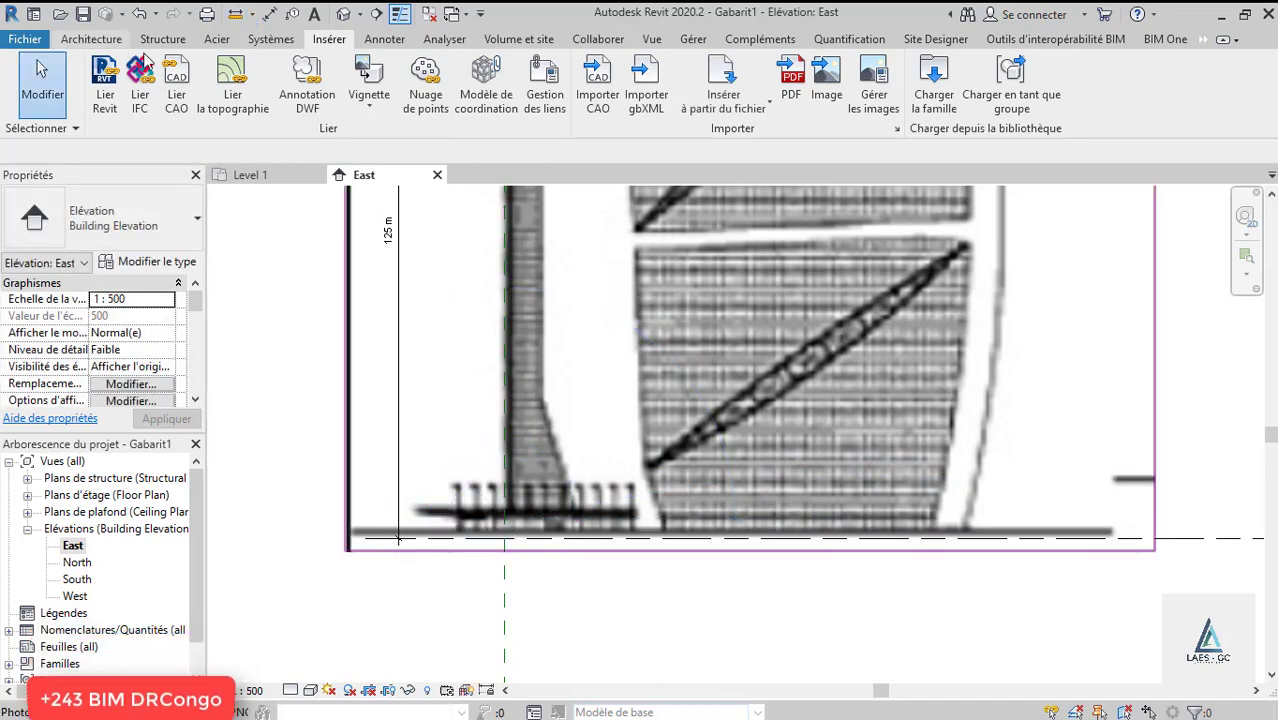
Measure along Level 1 from the vertical reference plane to the foot of the tower's outer curve.
click(239, 15)
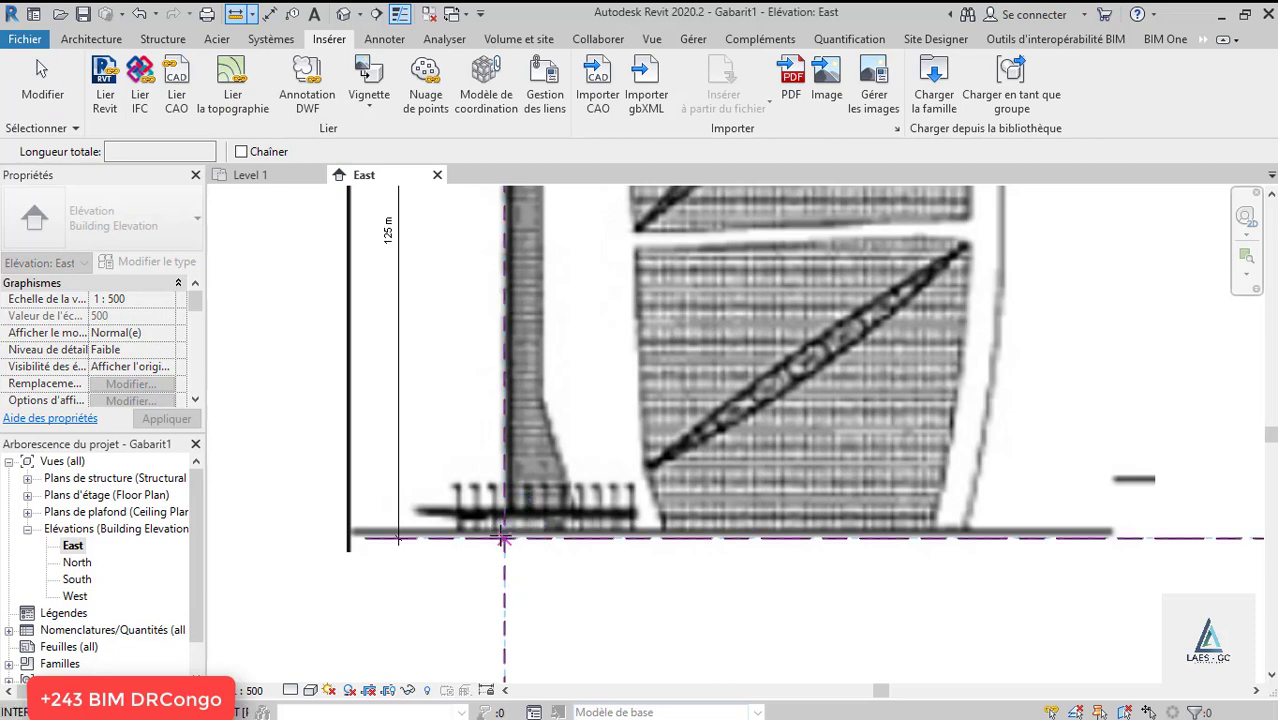
click(504, 538)
scroll(400, 470, down, 3)
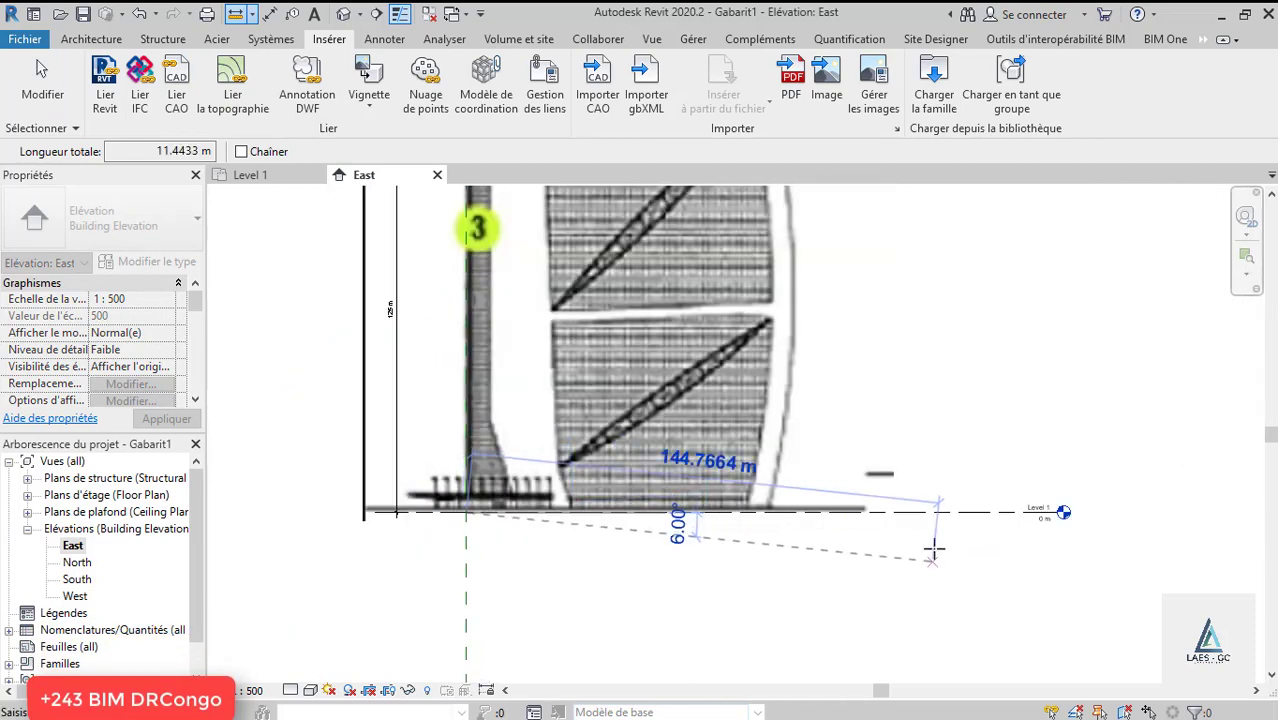
scroll(750, 495, up, 5)
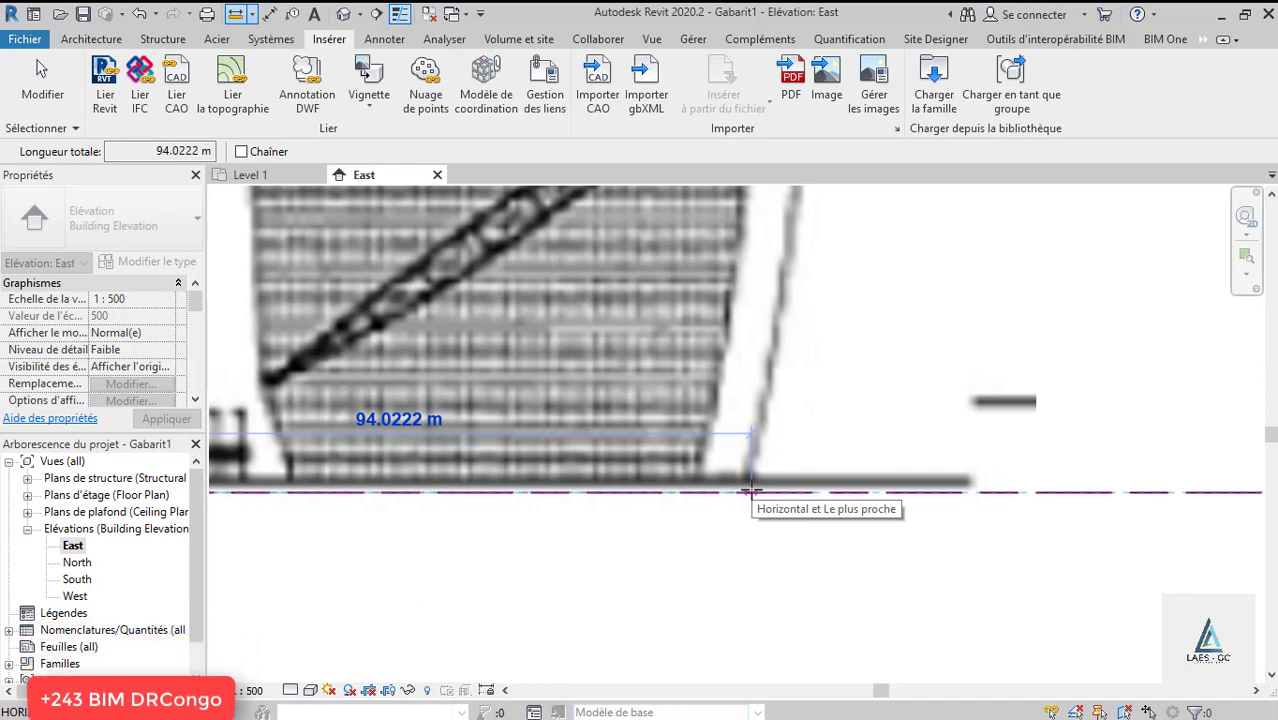
key(Escape)
key(Escape)
scroll(672, 607, down, 3)
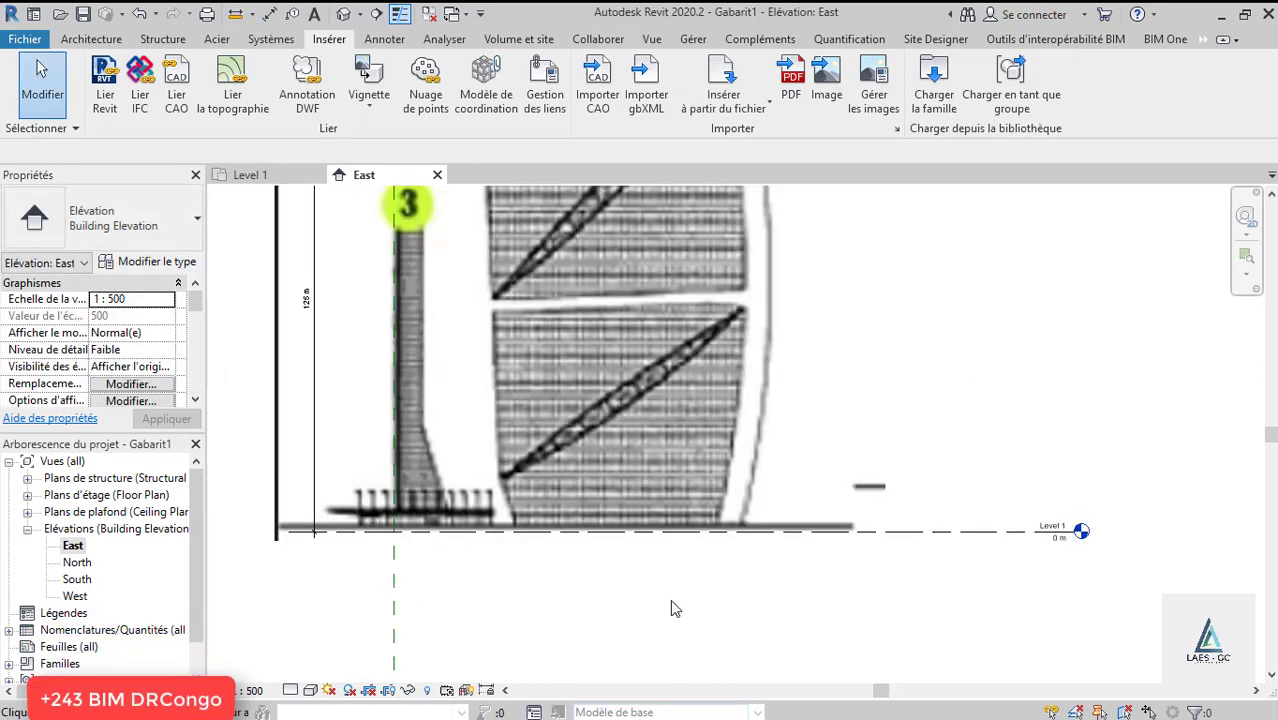
scroll(672, 607, down, 2)
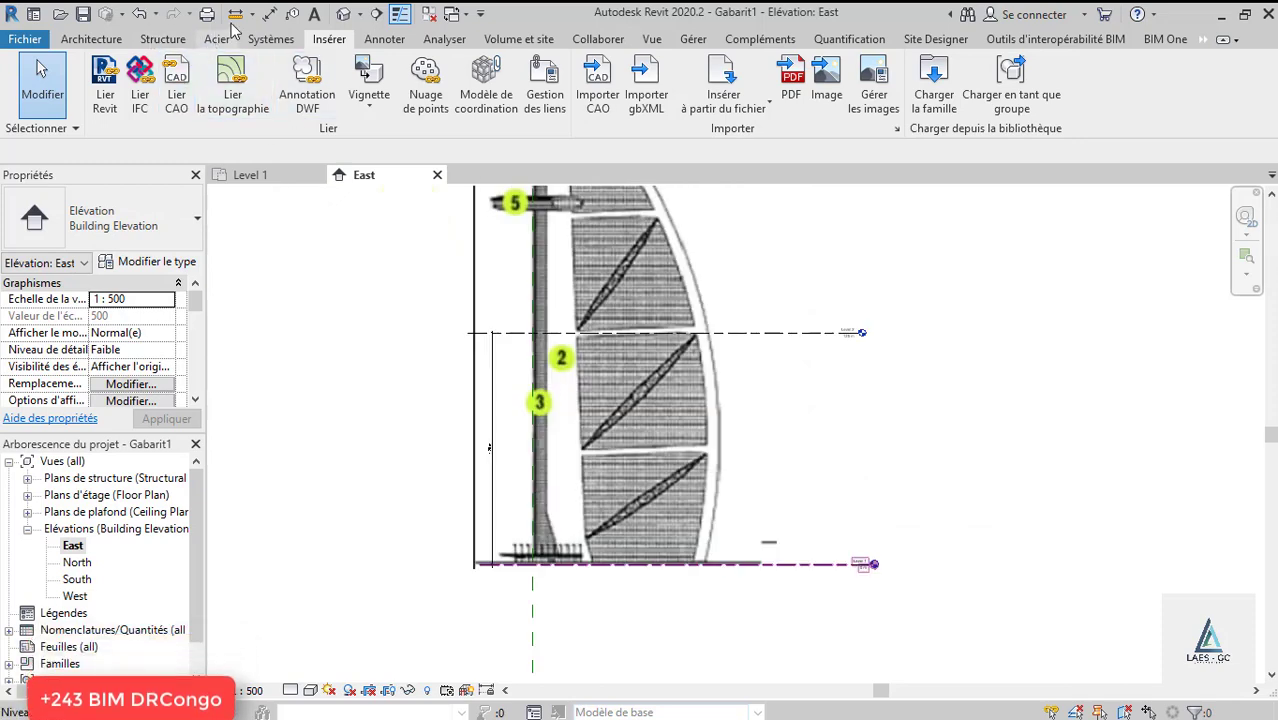
Measure along Level 2 from the vertical reference plane to the tower's outer curve, and lower Level 2 to 97 m.
key(Return)
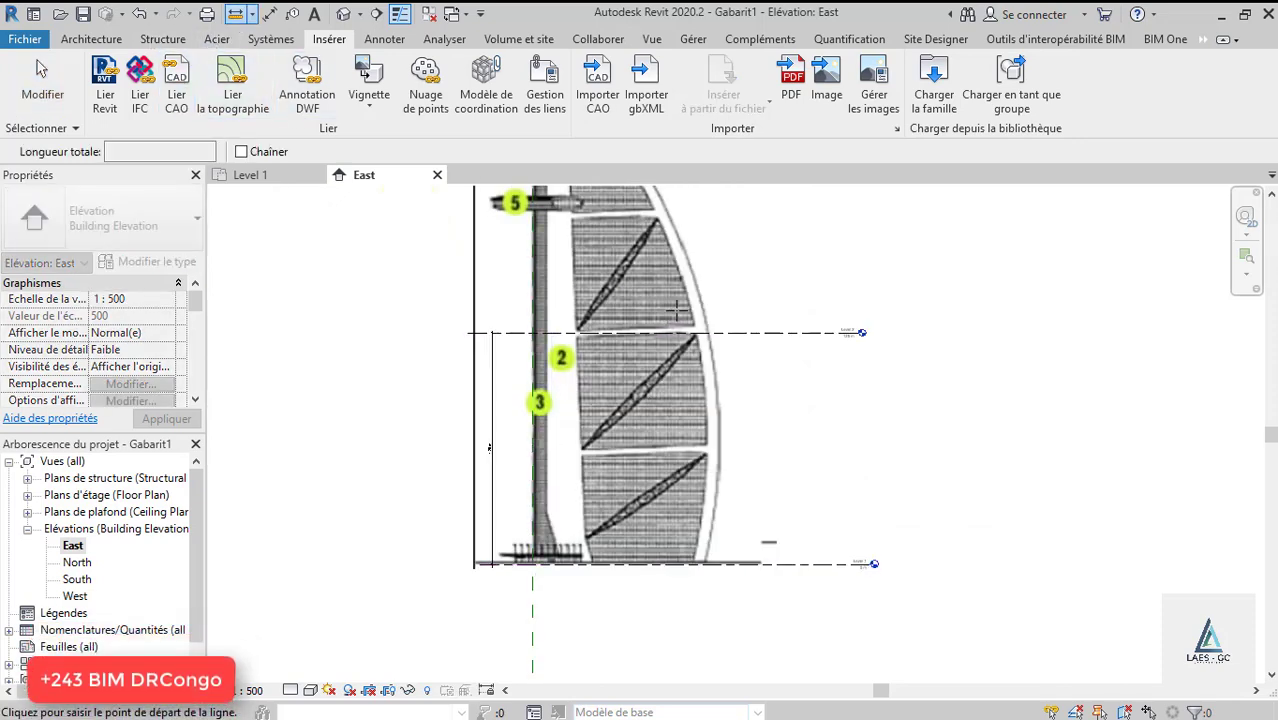
scroll(664, 283, up, 1)
scroll(561, 319, up, 1)
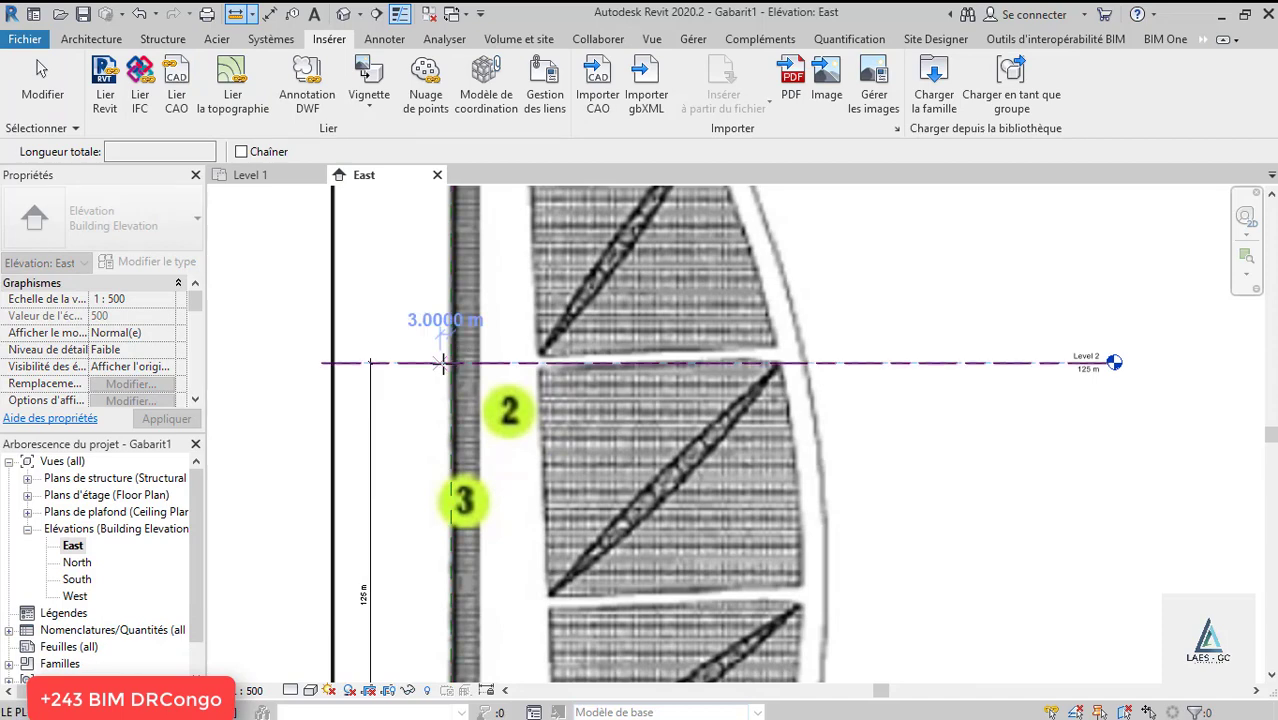
click(455, 362)
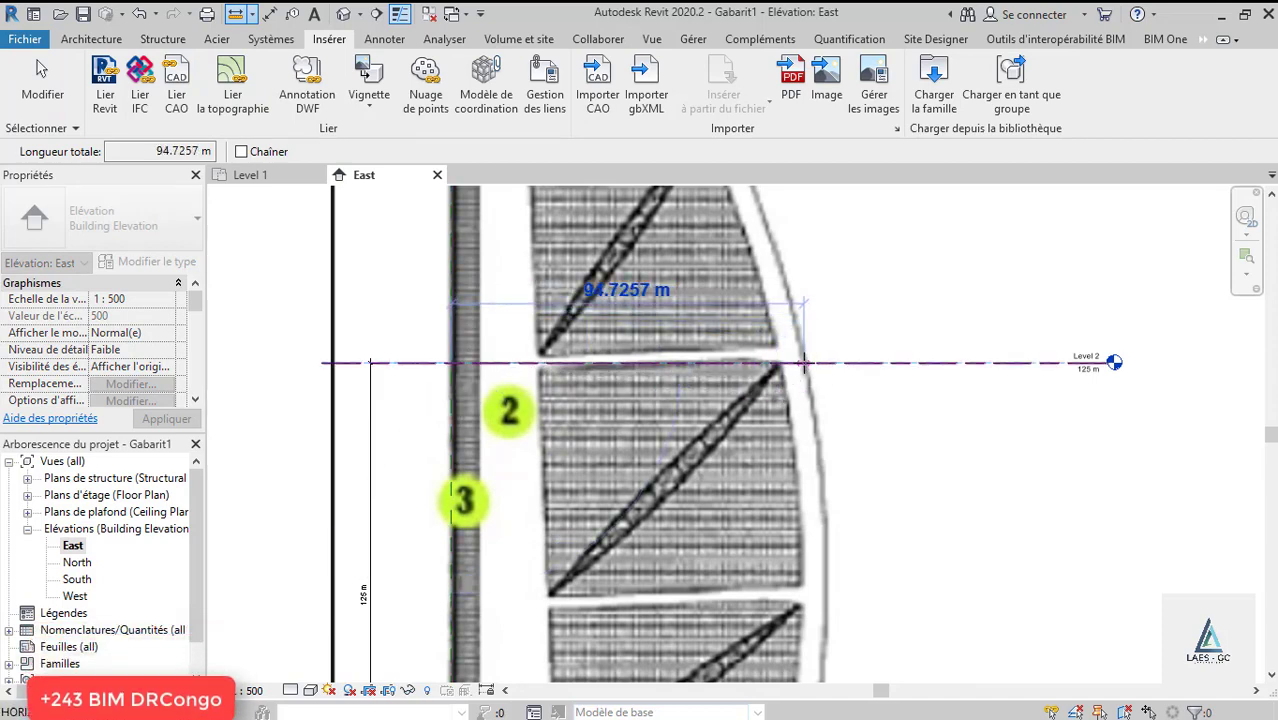
scroll(765, 365, up, 2)
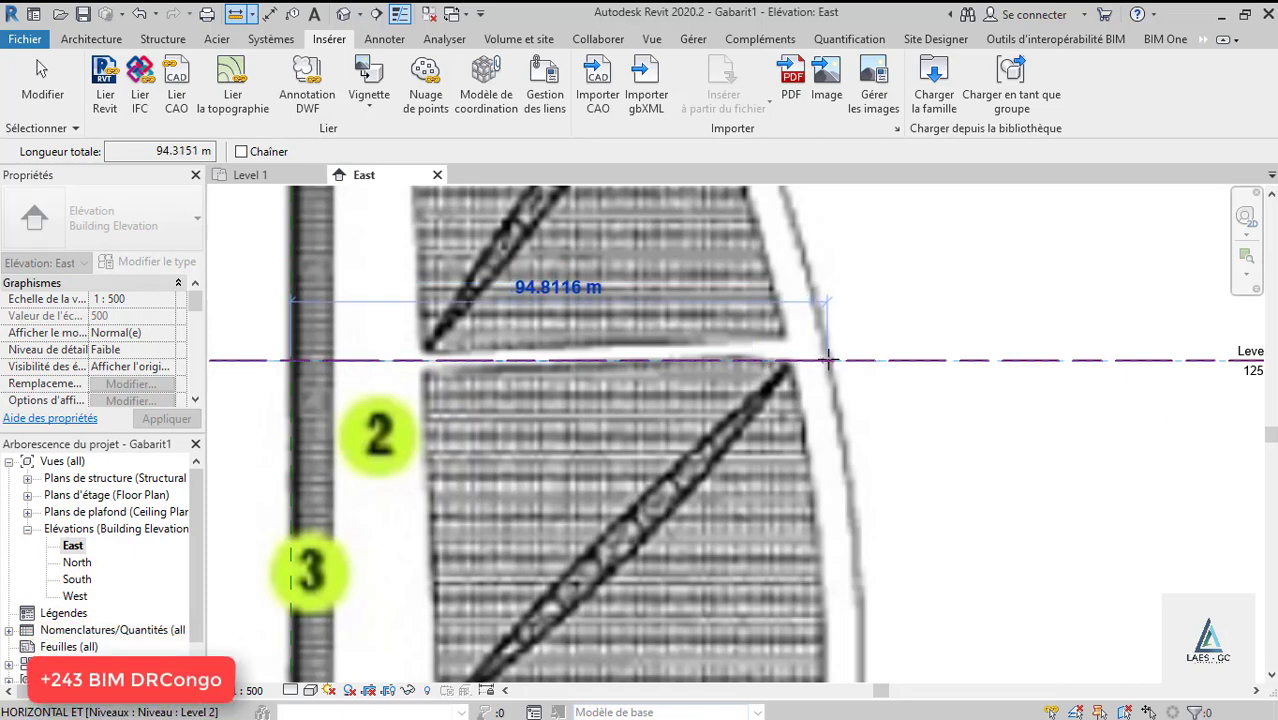
scroll(835, 358, down, 2)
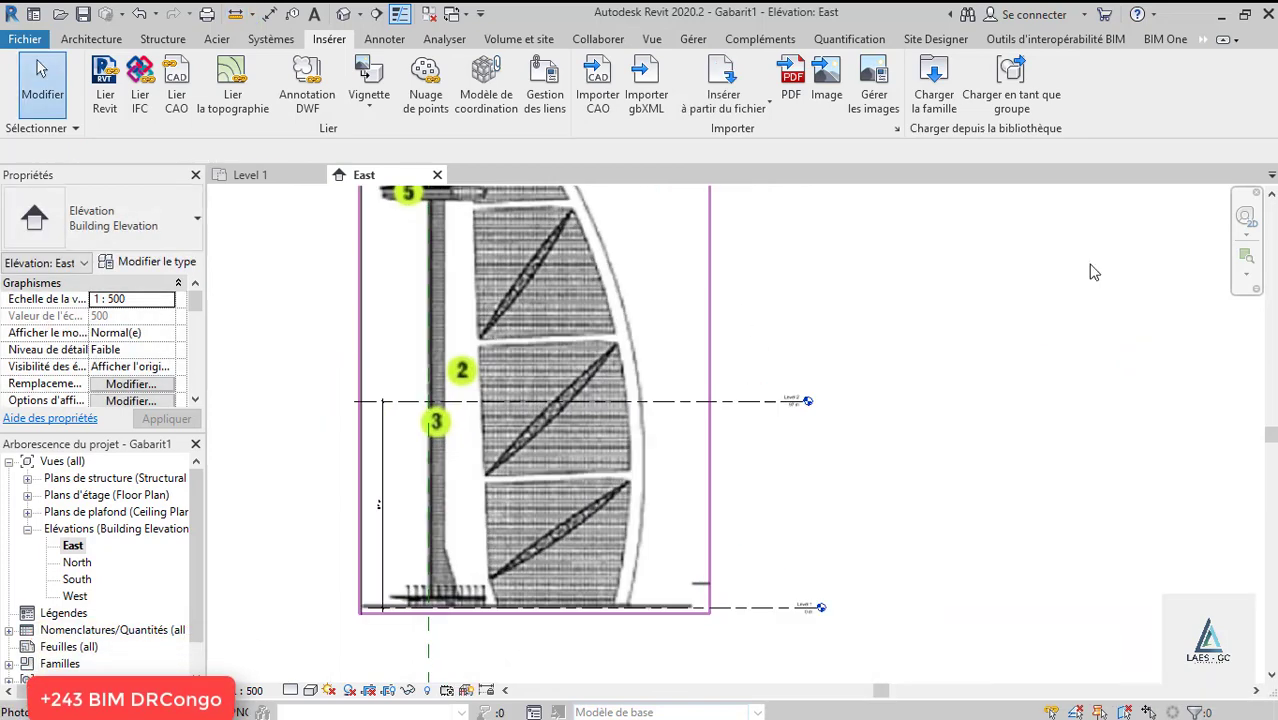
Measure the tower's width along Level 2 at 97 m, from the vertical reference plane to the outer curve.
click(236, 15)
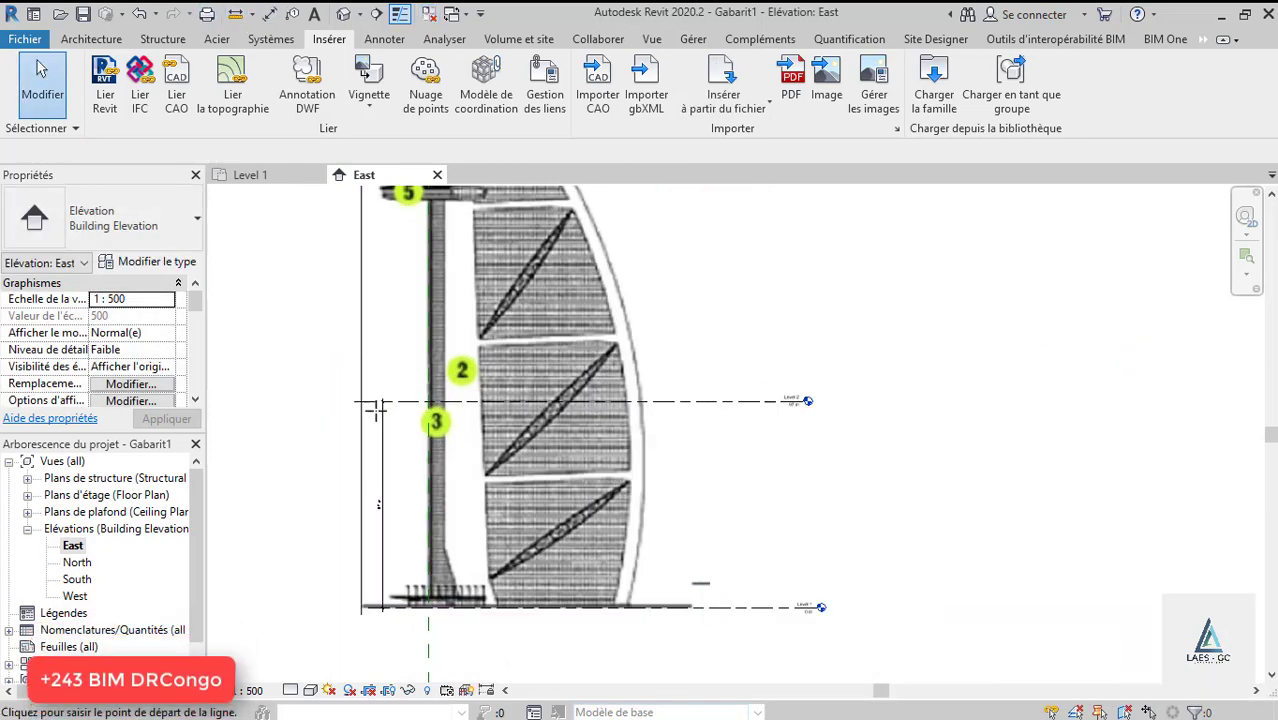
scroll(605, 388, up, 2)
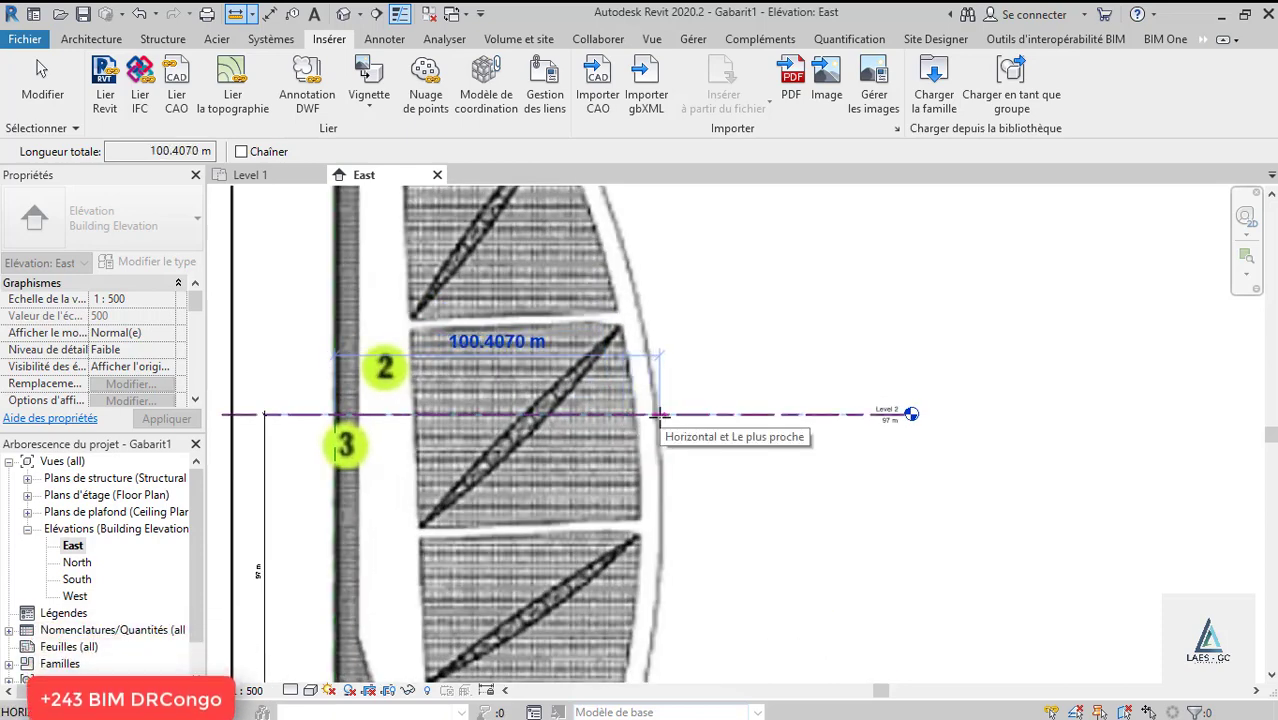
scroll(659, 413, down, 4)
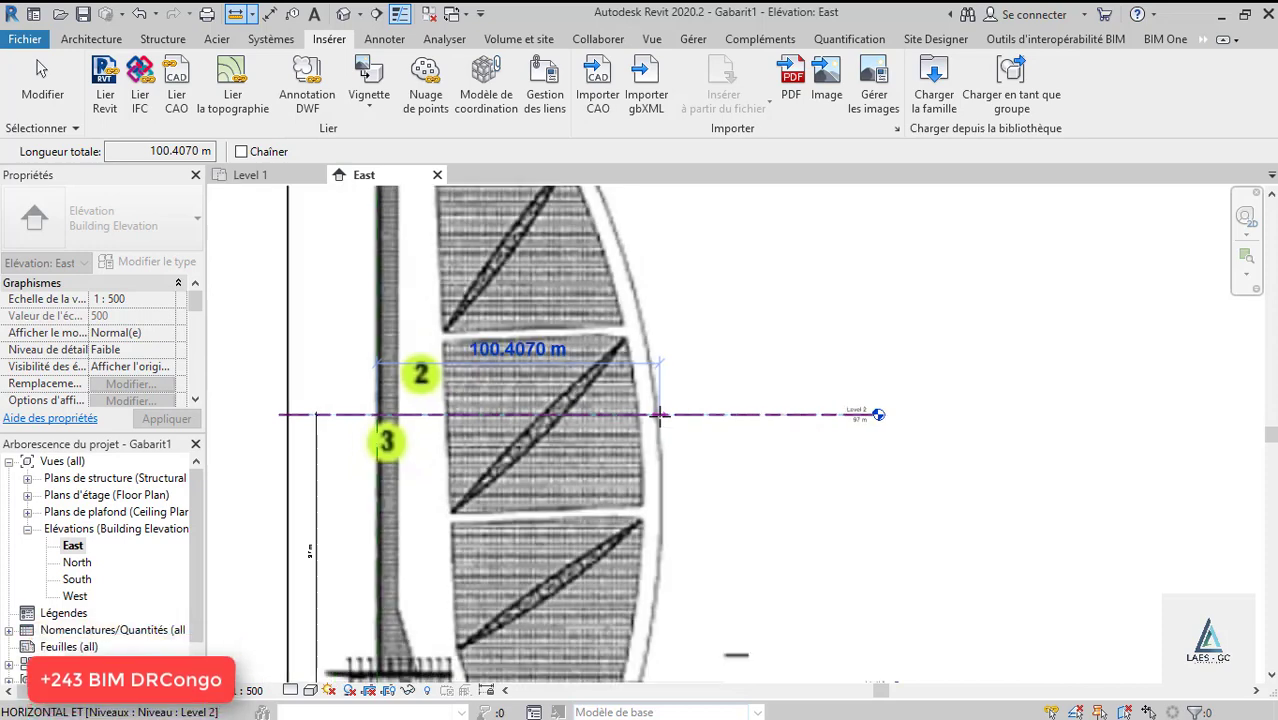
scroll(659, 447, up, 3)
scroll(659, 447, up, 1)
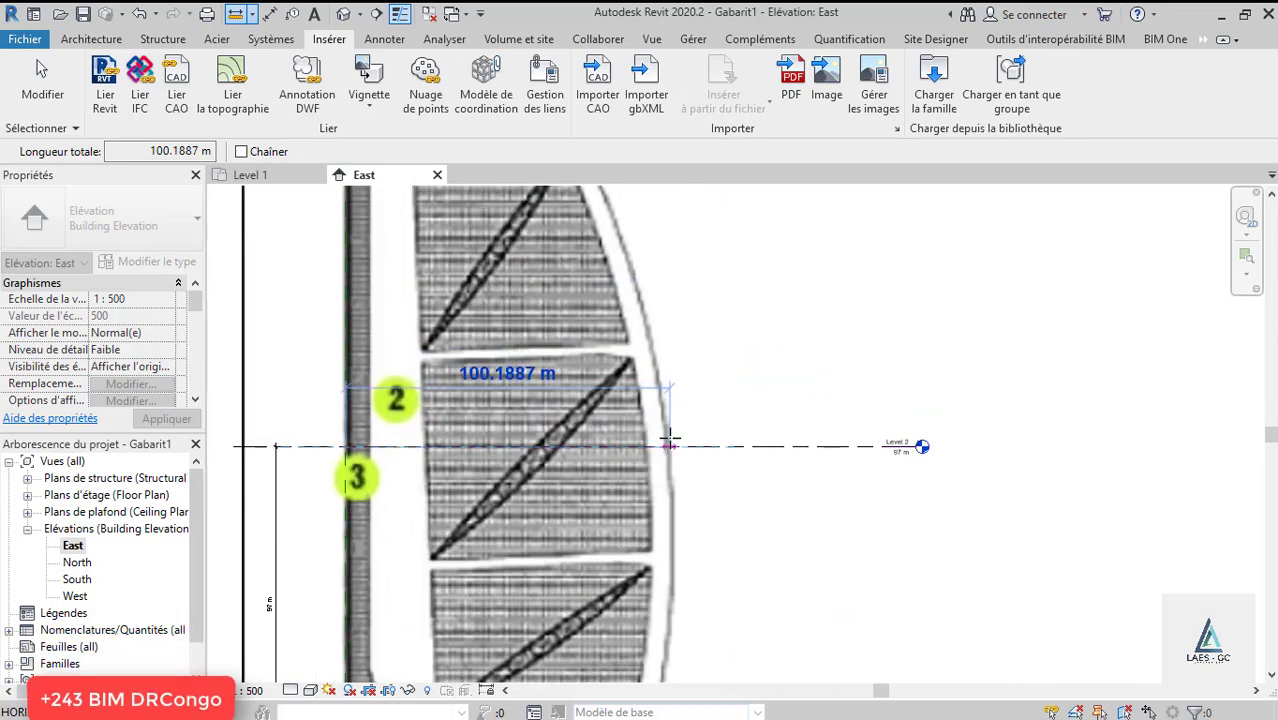
key(Escape)
scroll(590, 585, down, 3)
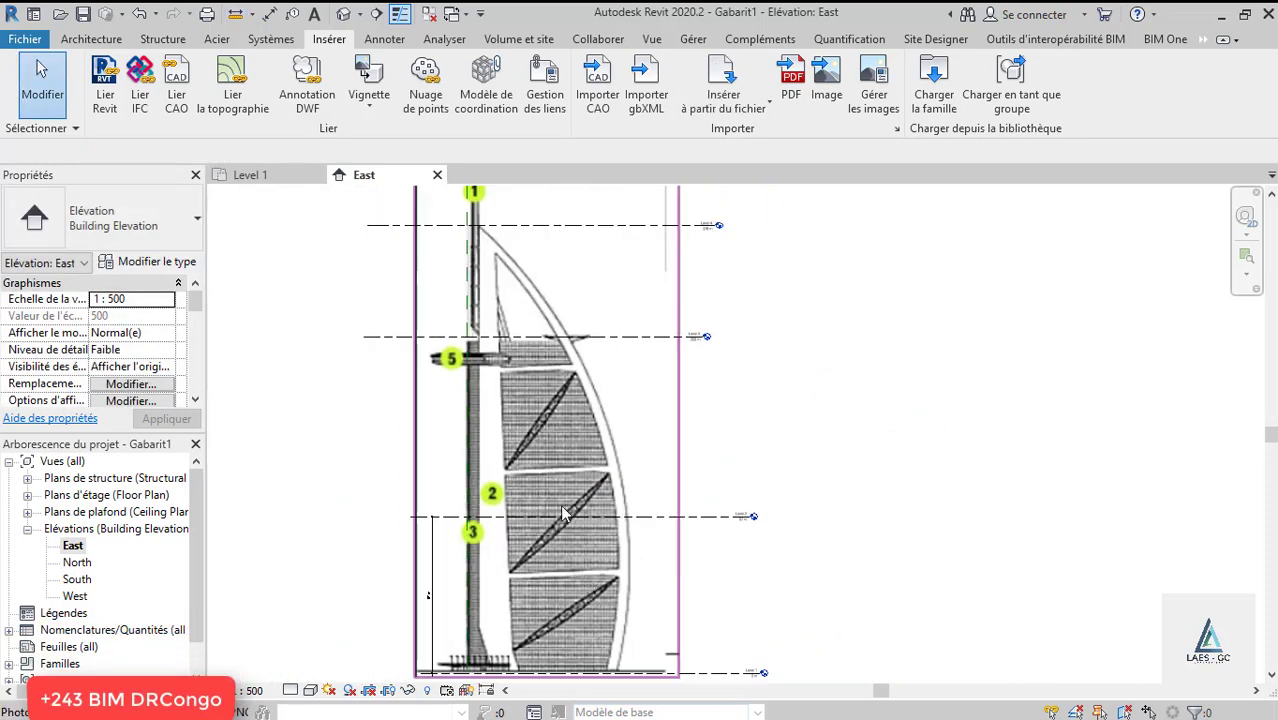
Measure along Level 3 from the vertical reference plane to the outer edge of the sail's curve.
scroll(488, 294, up, 3)
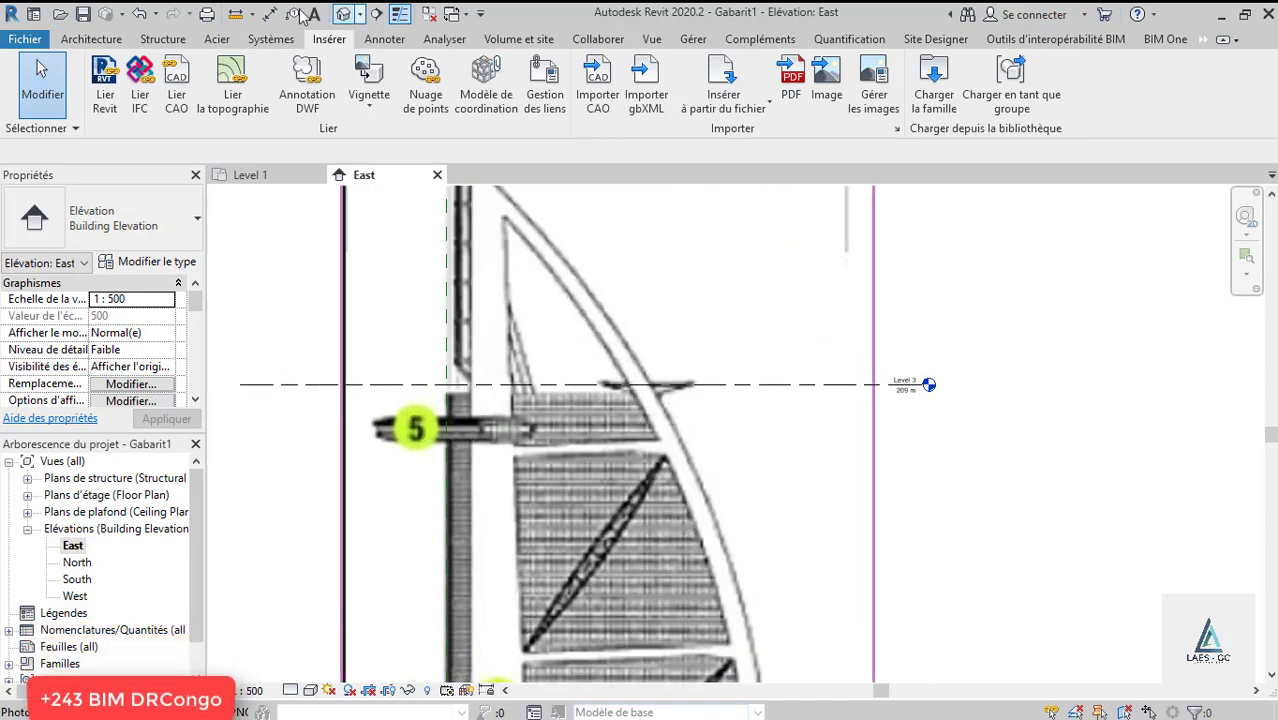
click(238, 14)
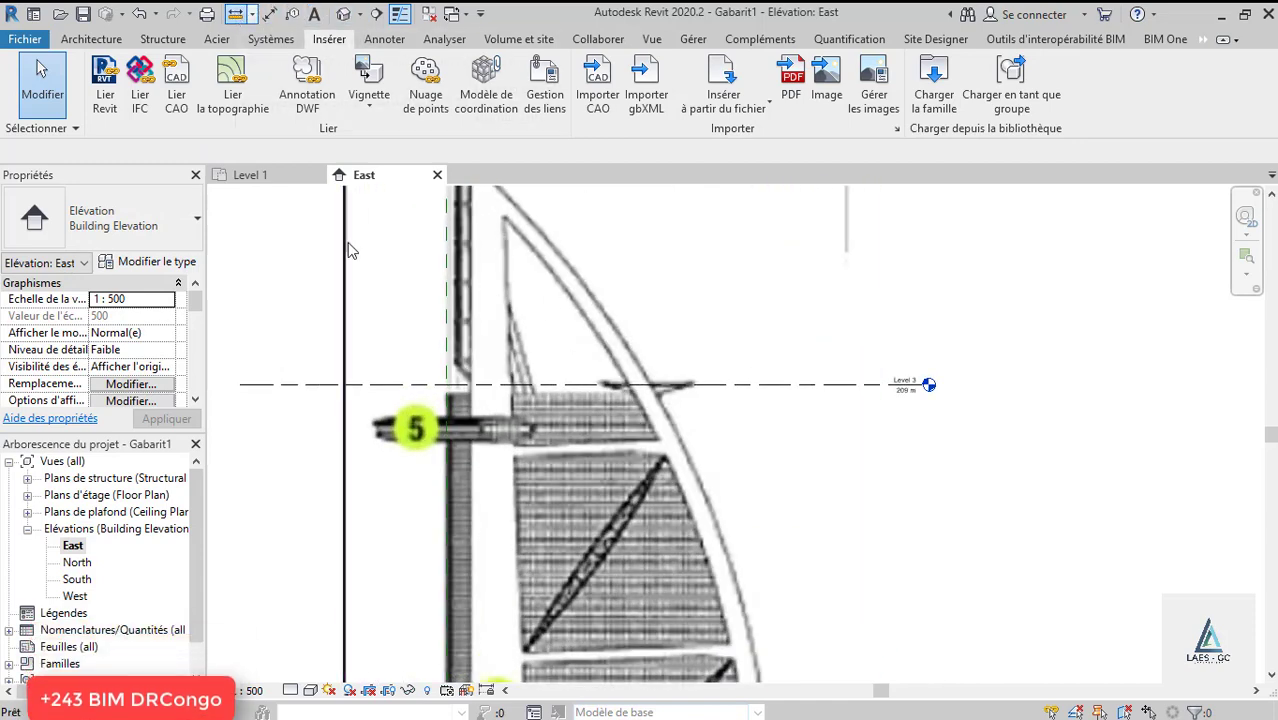
click(446, 384)
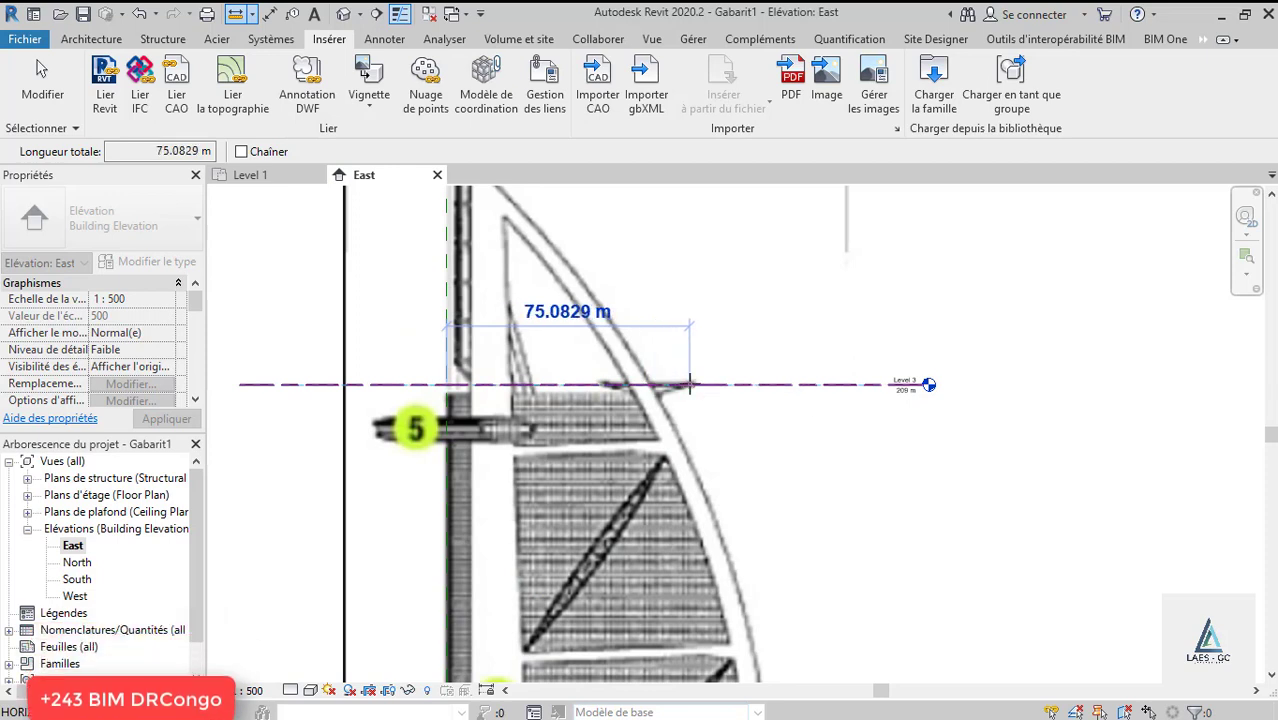
scroll(690, 383, up, 2)
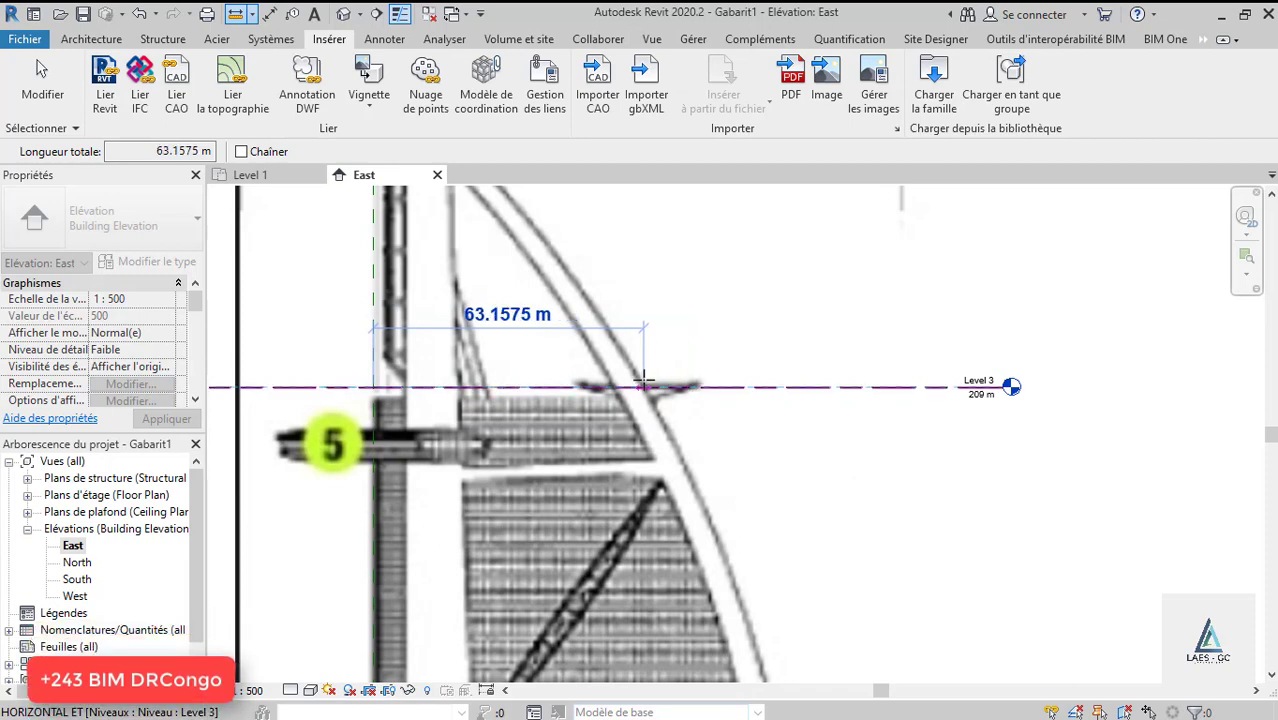
scroll(628, 378, up, 1)
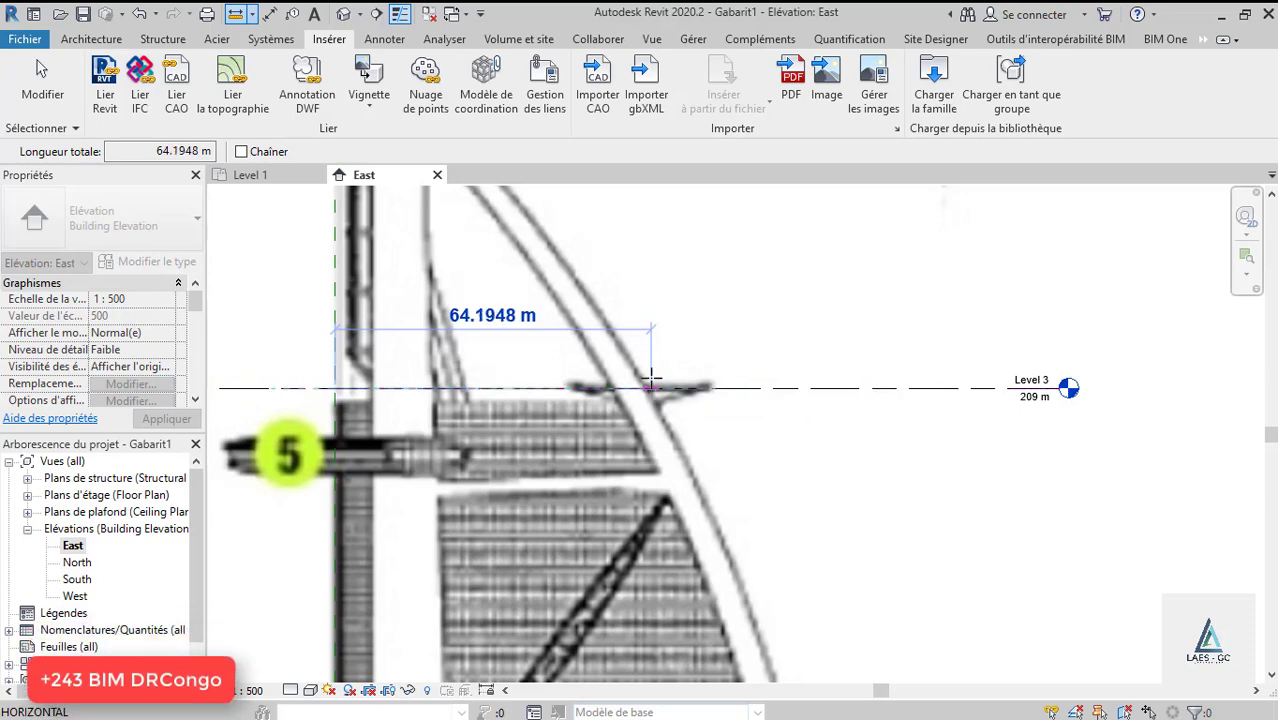
key(Escape)
key(Escape)
scroll(625, 337, down, 3)
scroll(553, 496, down, 3)
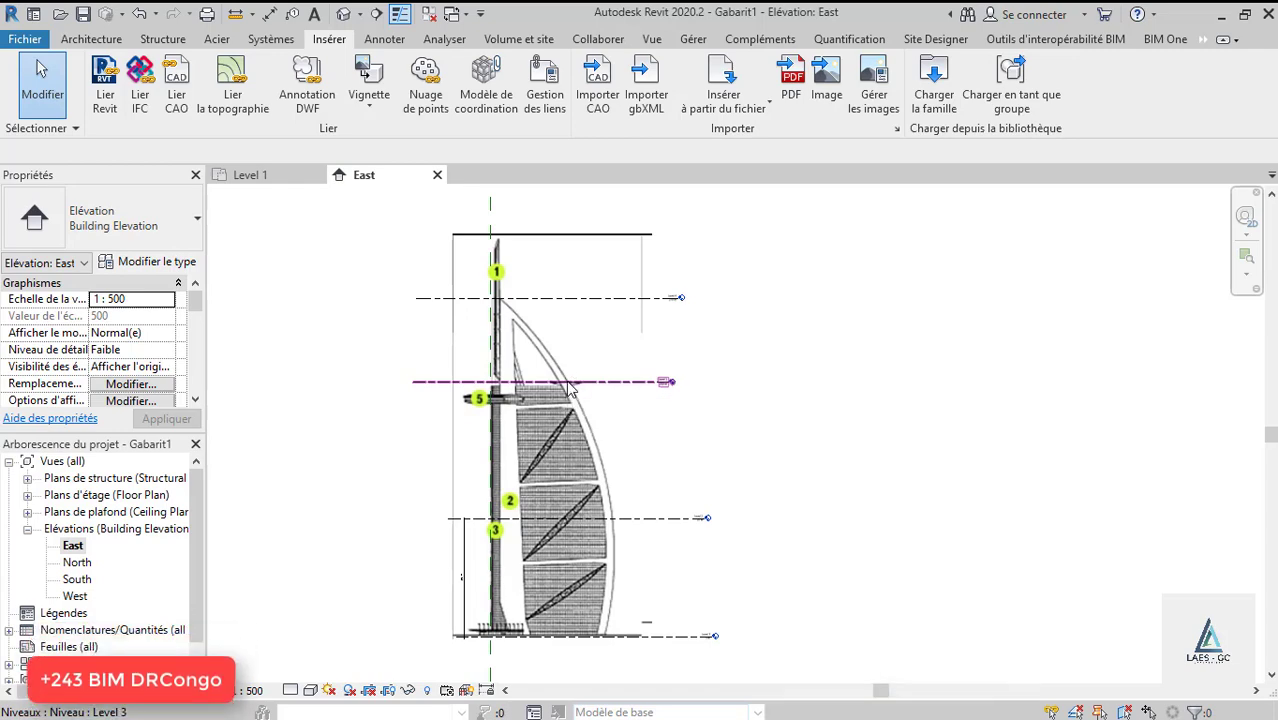
Return to the Level 1 plan, collapse the elevations in the project browser and expand its floor plans.
click(250, 175)
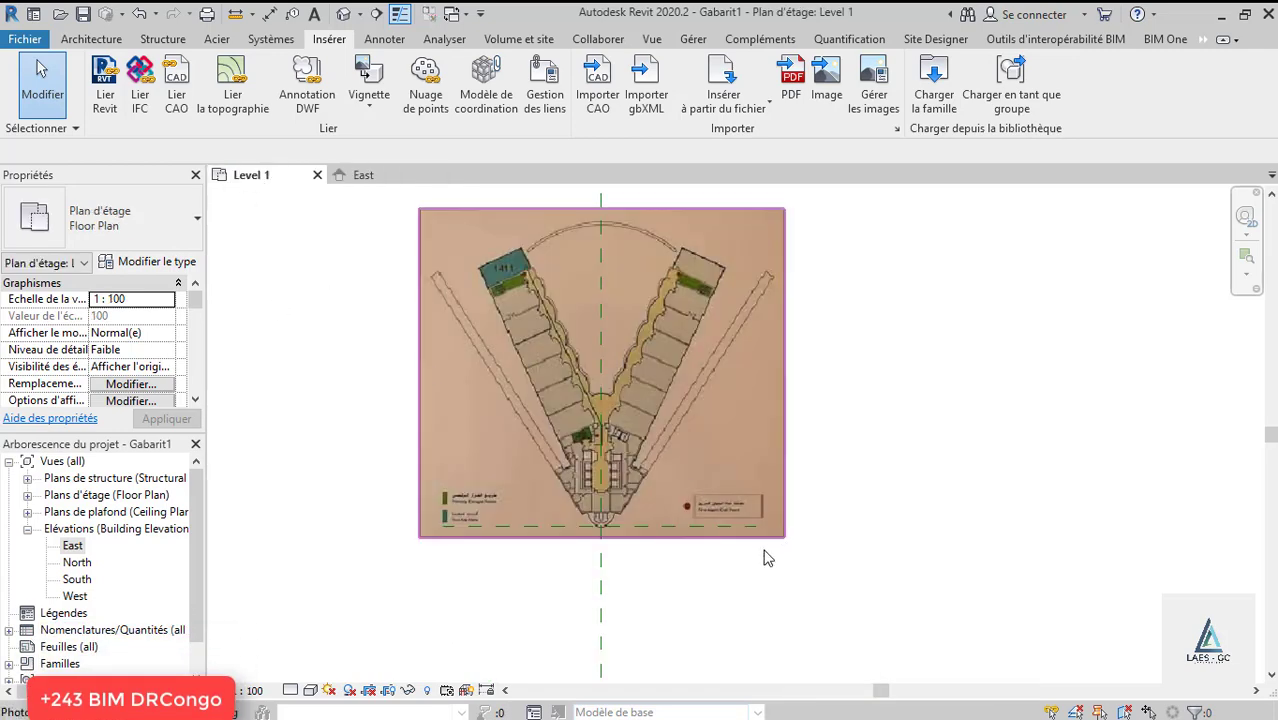
scroll(668, 549, up, 1)
click(668, 551)
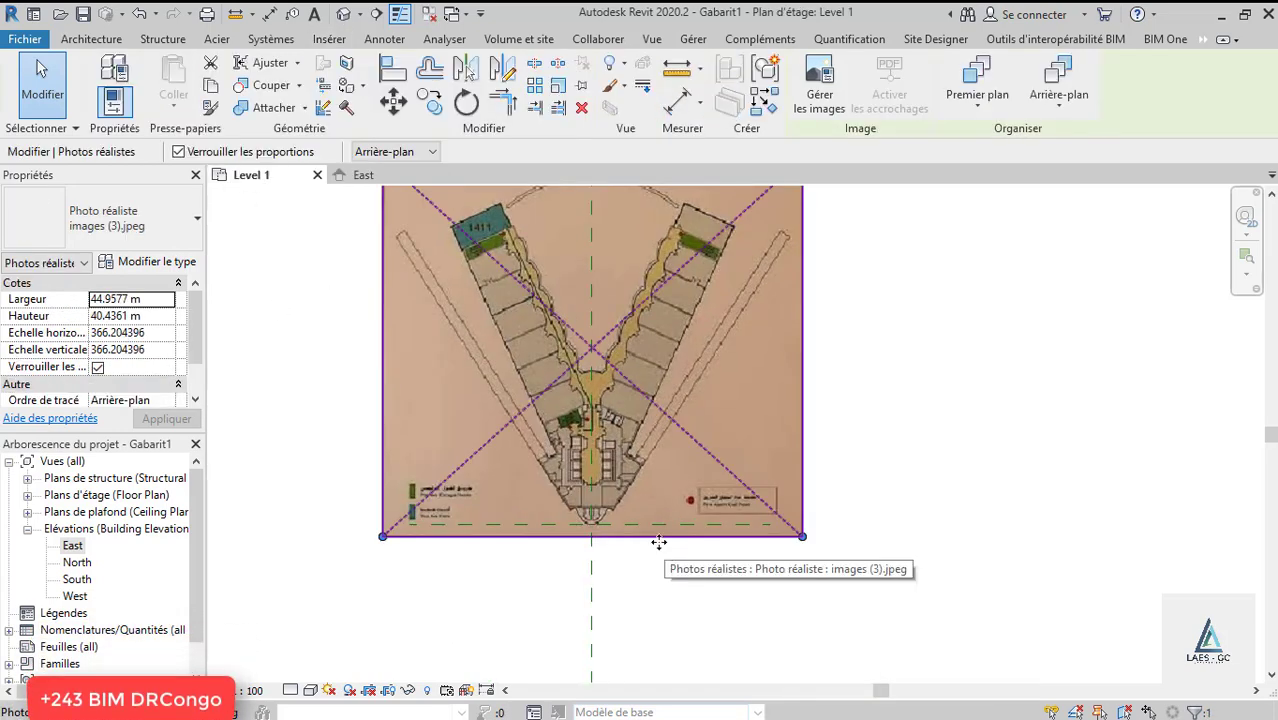
click(72, 545)
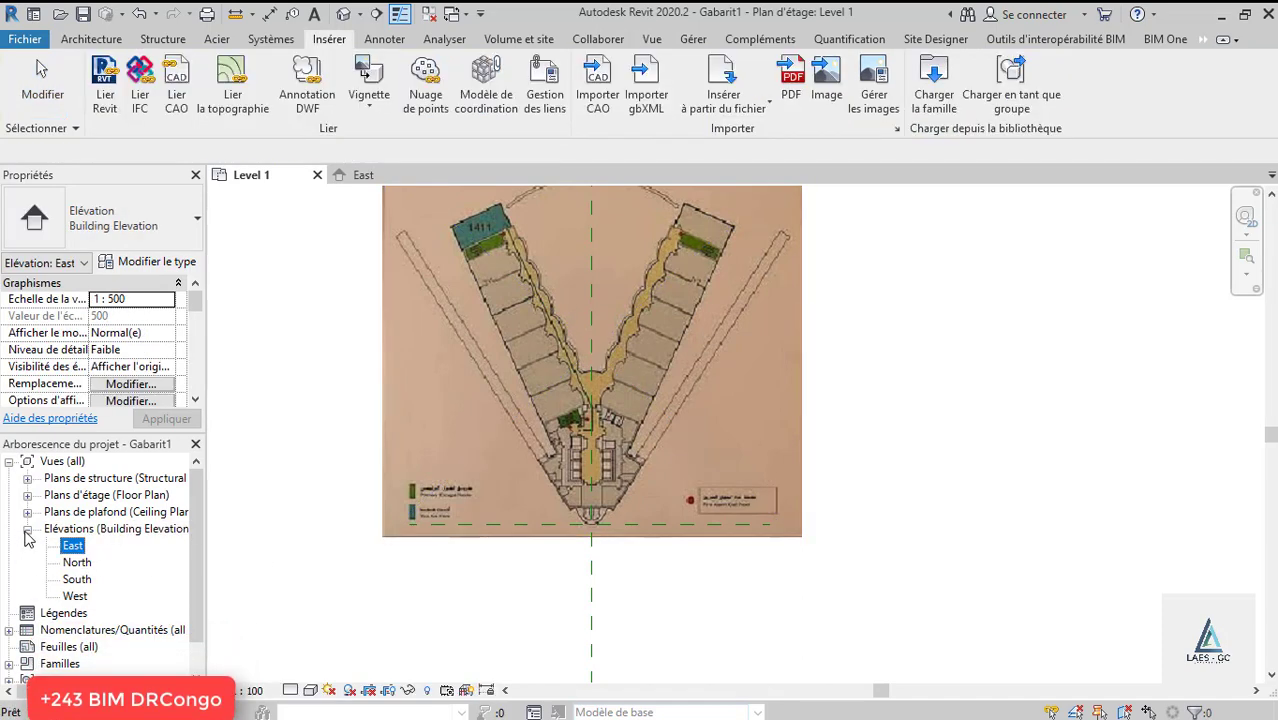
click(27, 530)
click(28, 495)
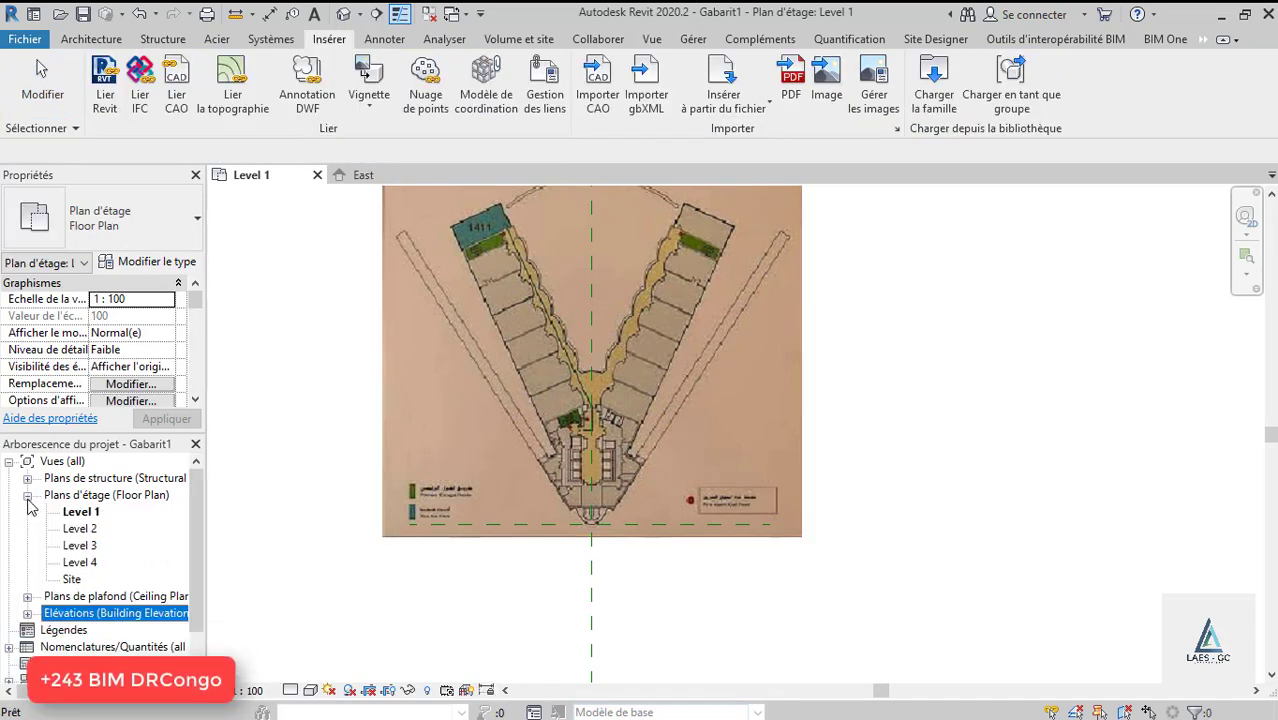
Scale the plan image graphically from the reference planes' intersection at the V's tip, making the distance to the top of the arc 94 m.
scroll(624, 585, down, 1)
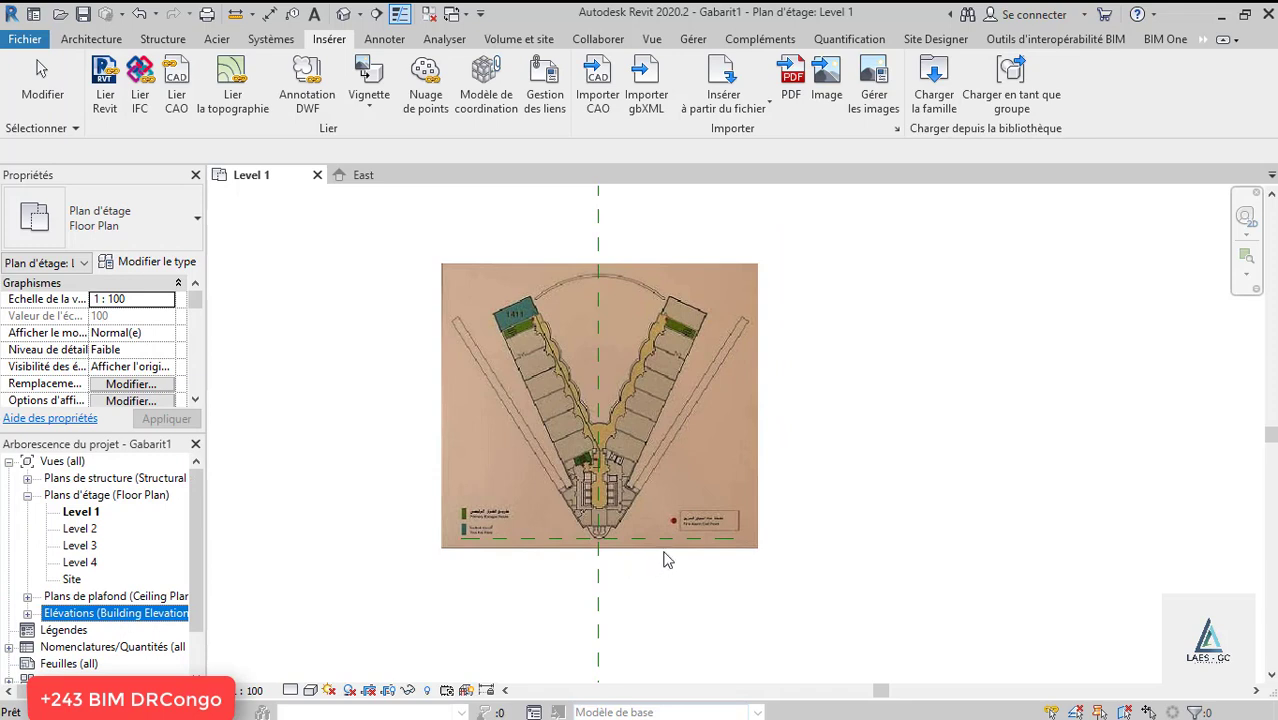
click(721, 267)
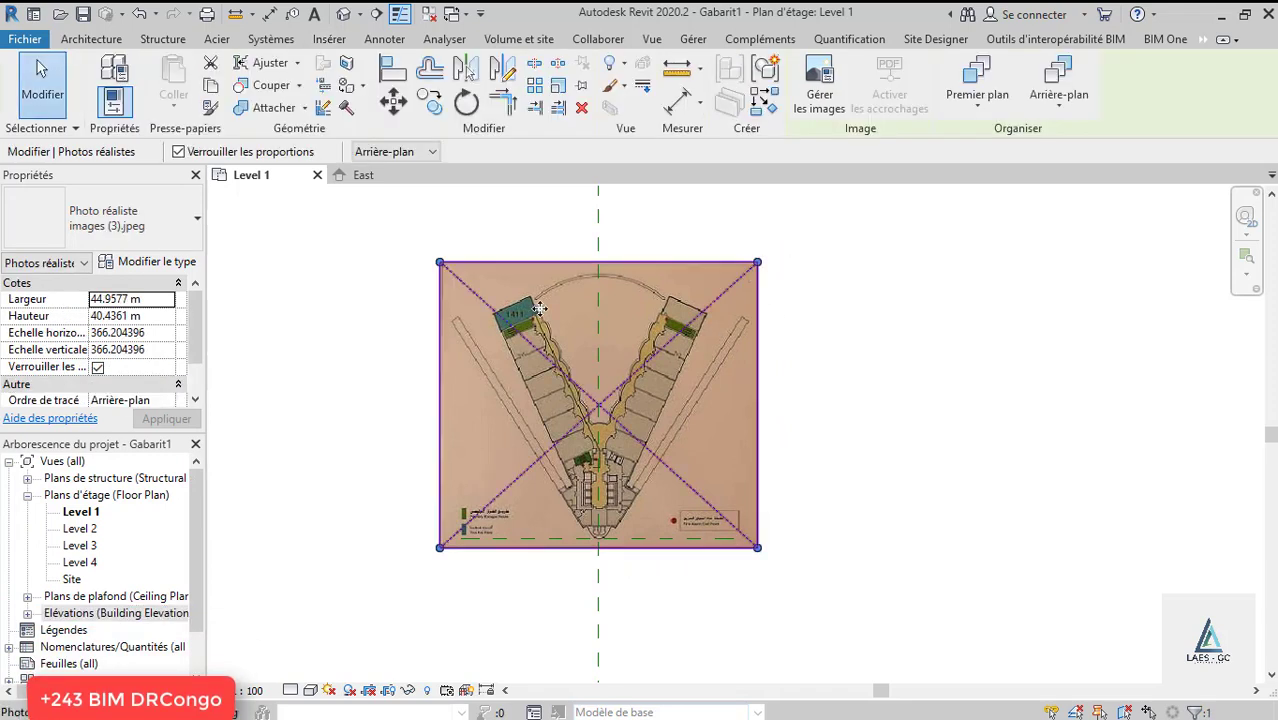
scroll(608, 379, up, 1)
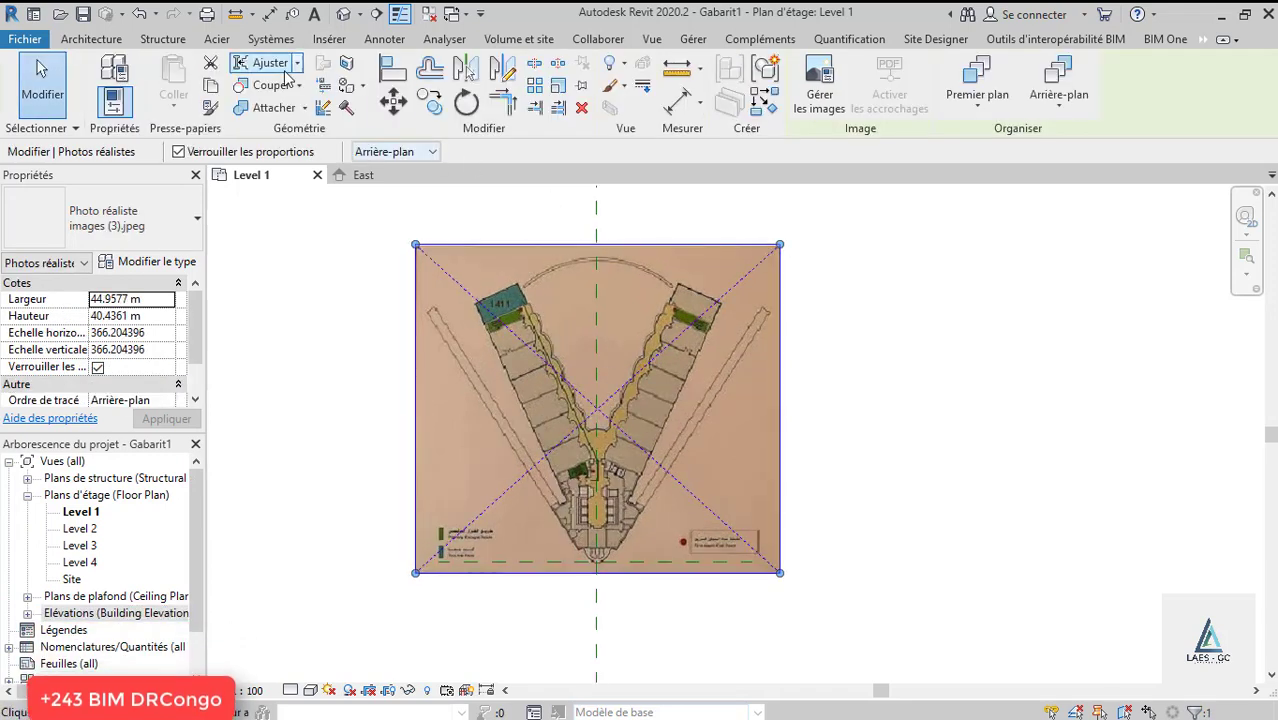
key(r)
key(e)
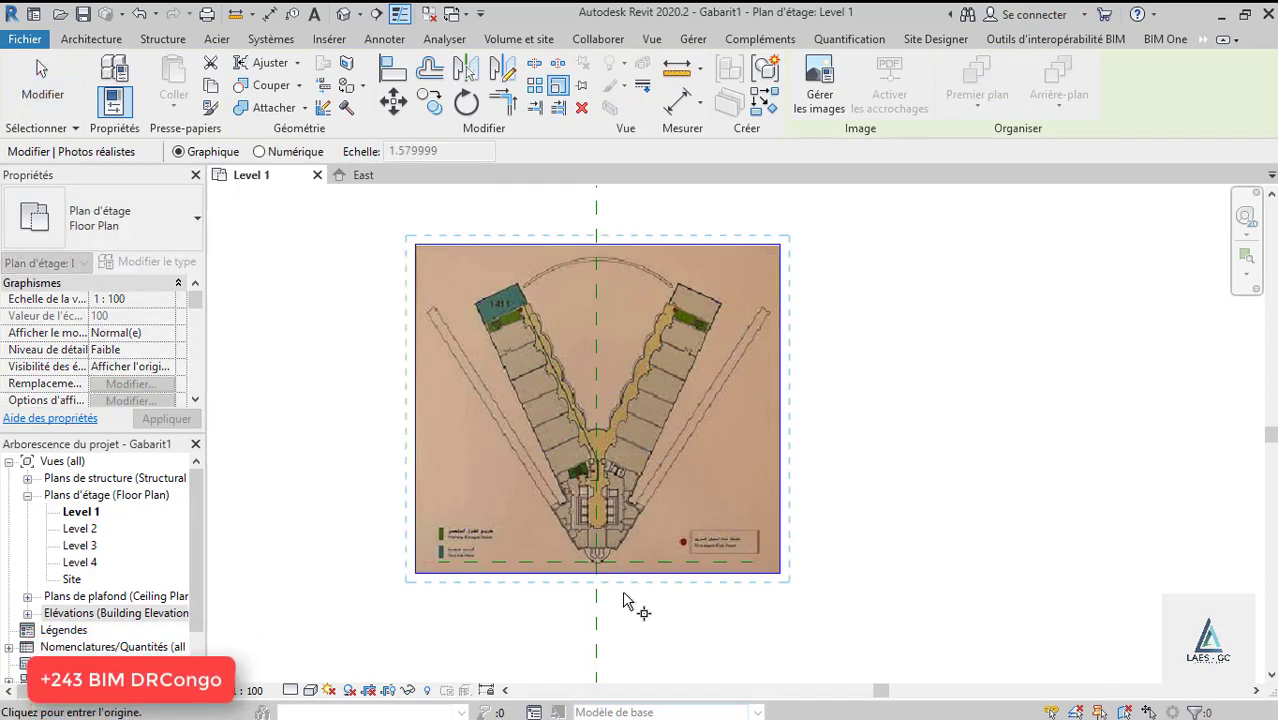
scroll(603, 558, up, 5)
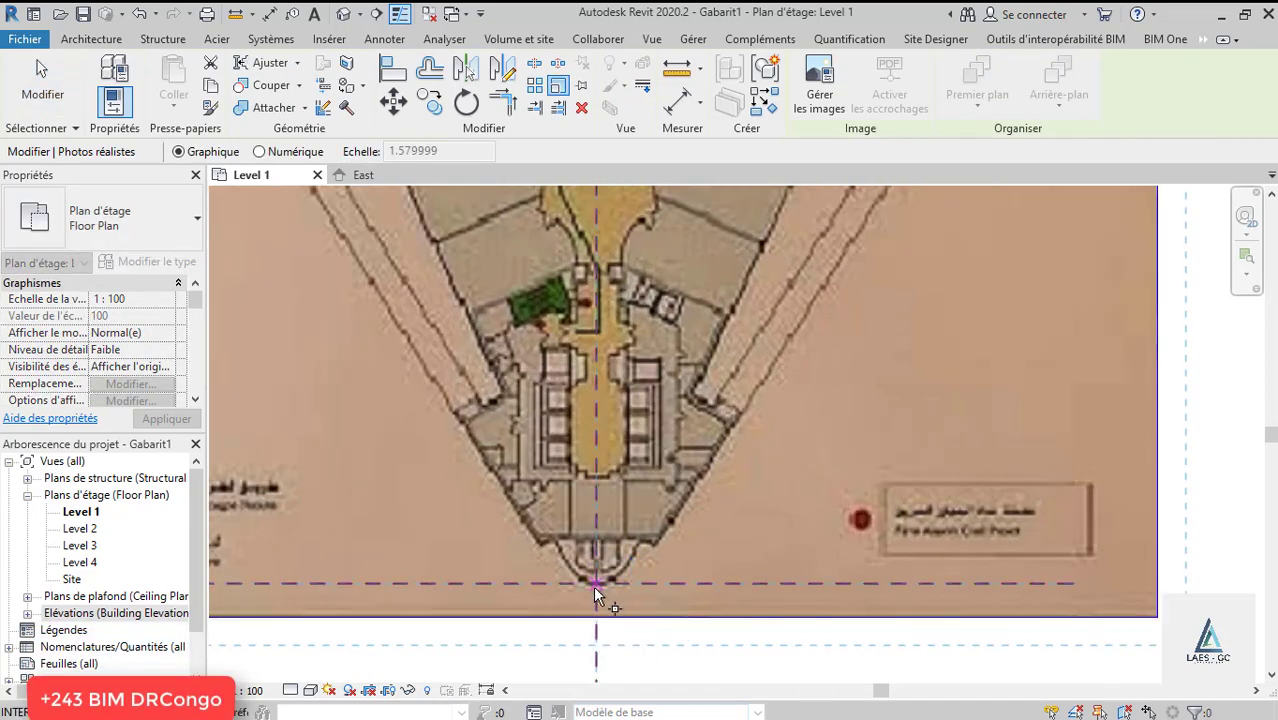
click(594, 590)
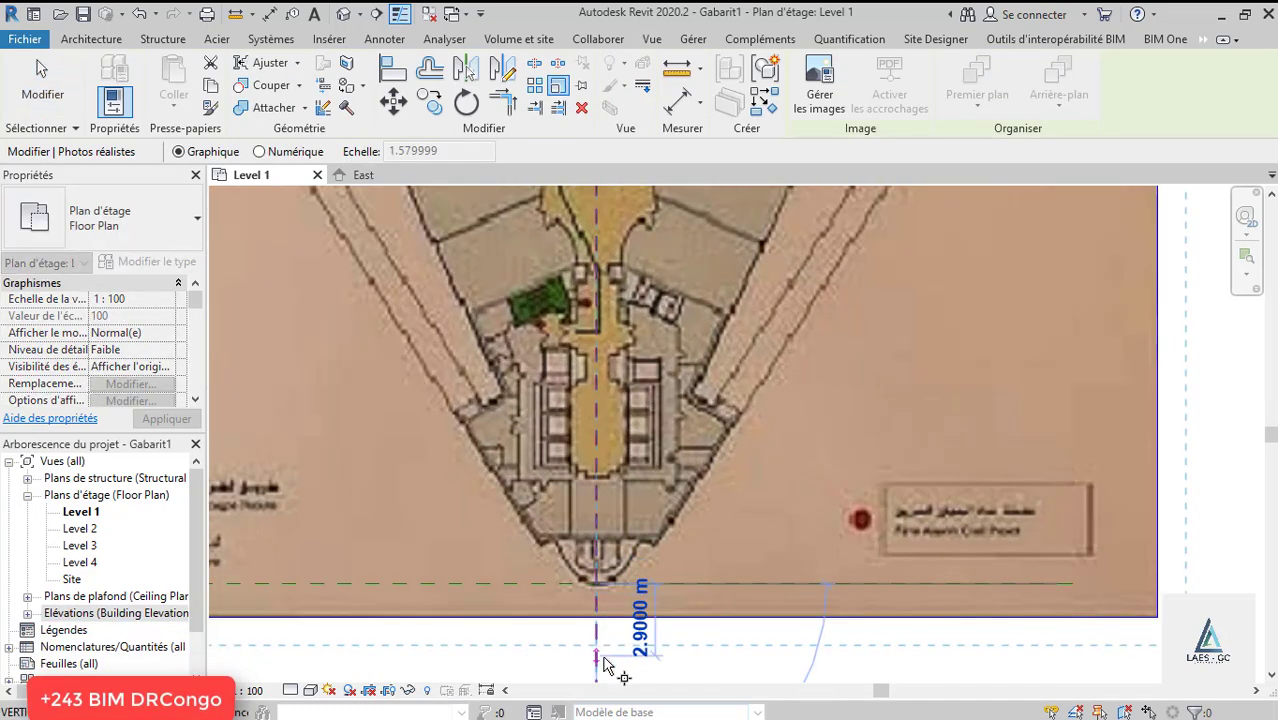
scroll(590, 560, down, 5)
scroll(592, 310, up, 5)
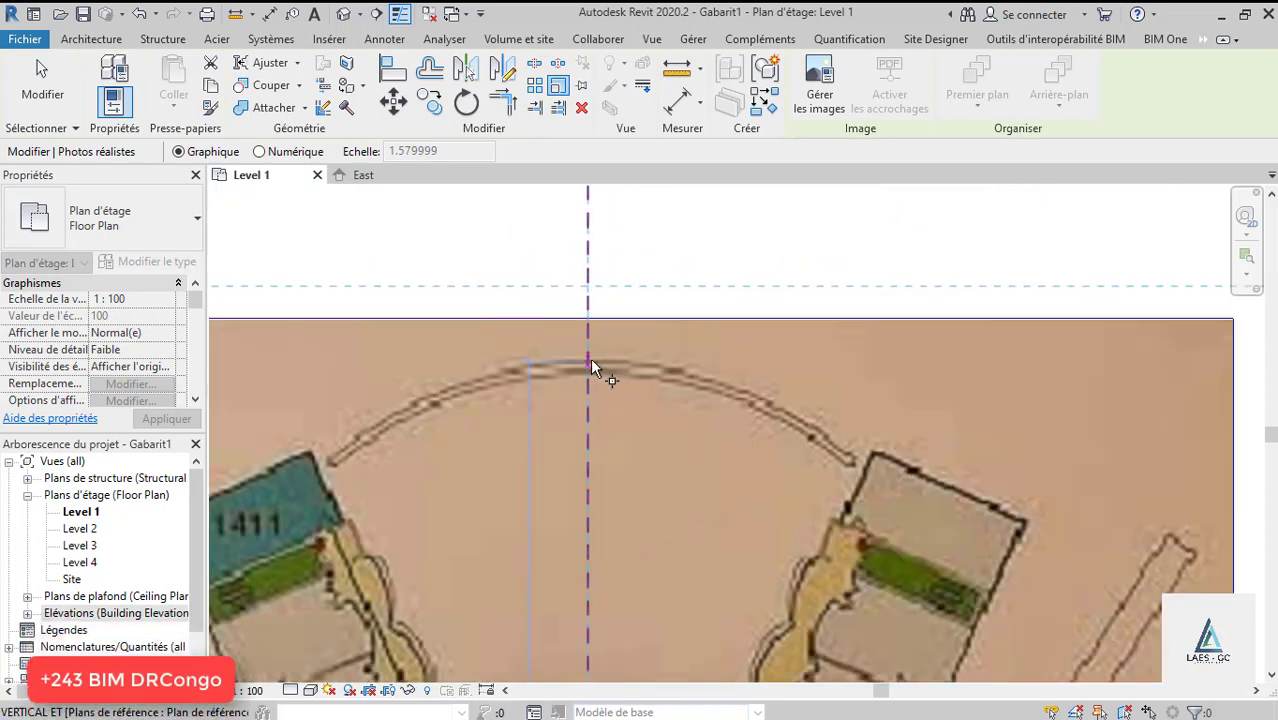
scroll(592, 358, down, 1)
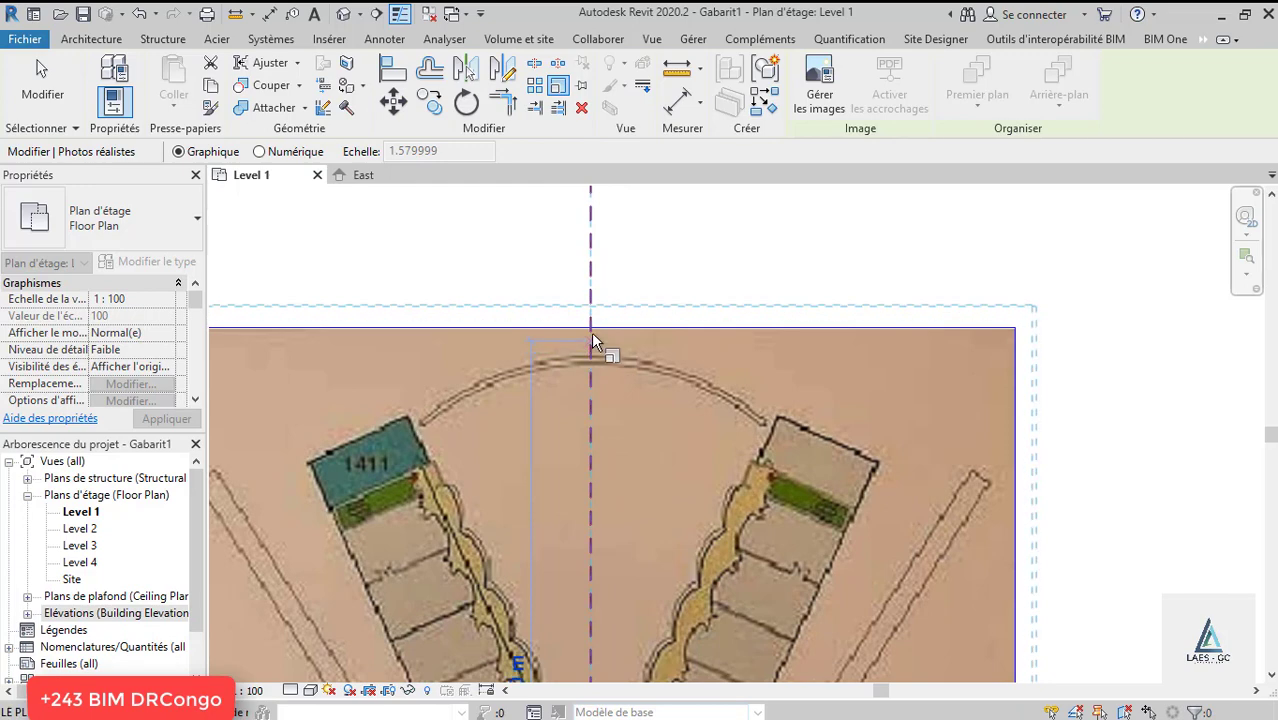
scroll(591, 287, down, 1)
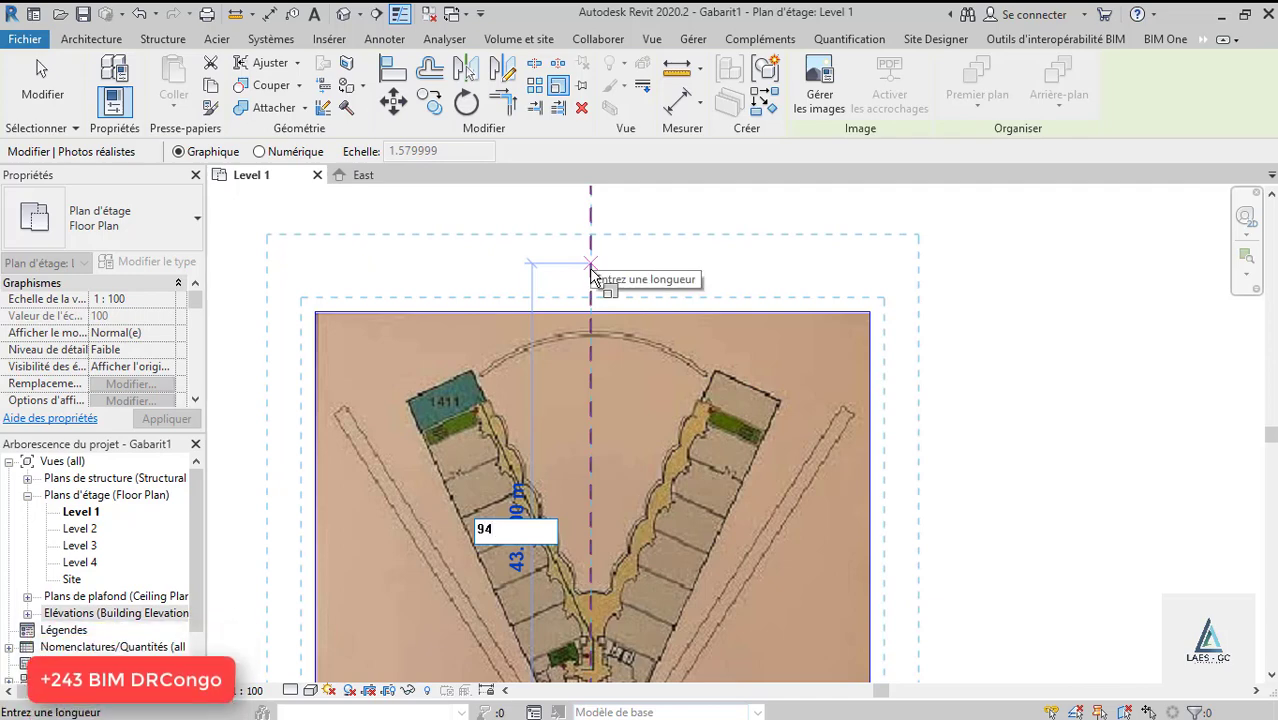
key(Return)
scroll(580, 268, down, 3)
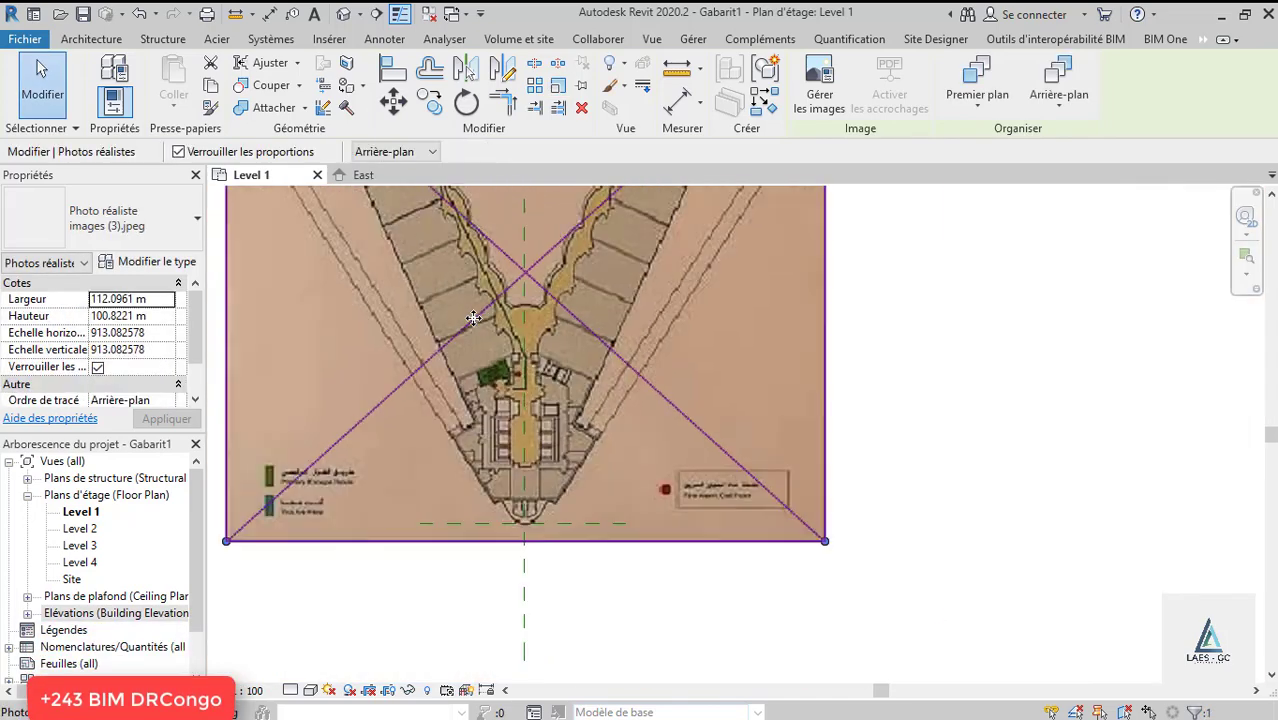
click(840, 505)
scroll(688, 600, down, 3)
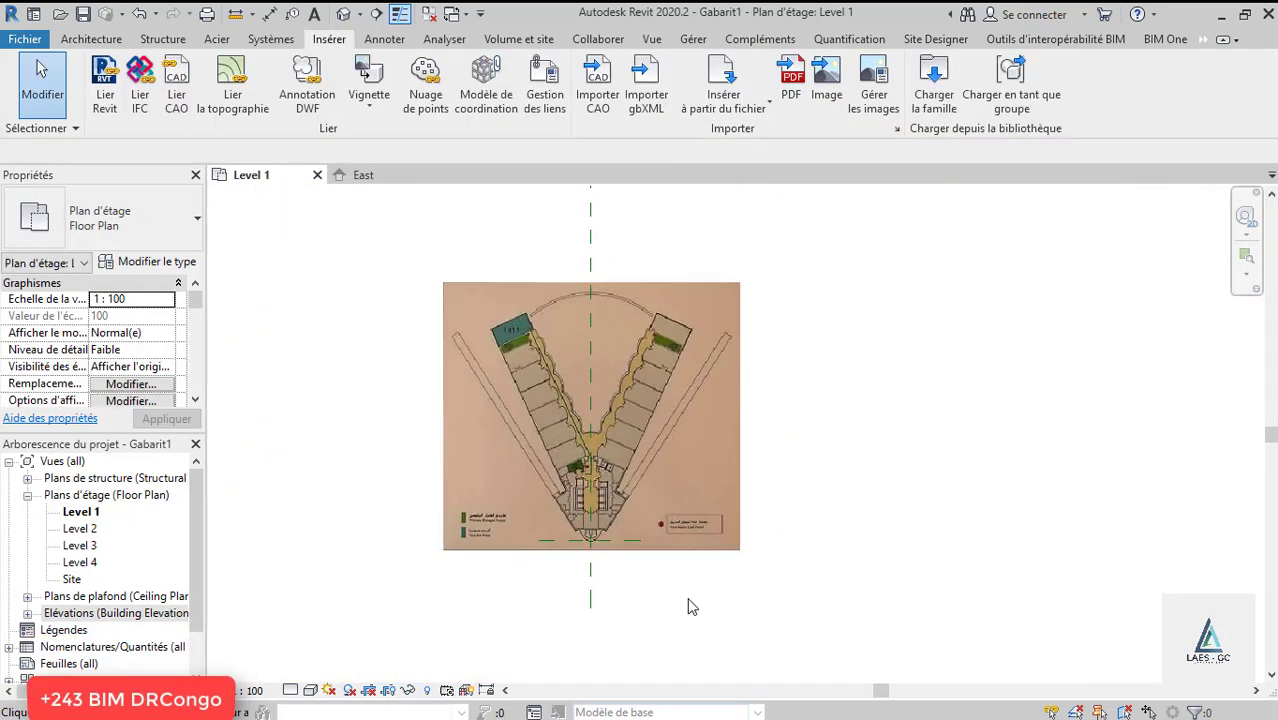
Open the Level 2 floor plan and import images (3).jpeg, placing it on the vertical reference plane.
scroll(650, 486, up, 1)
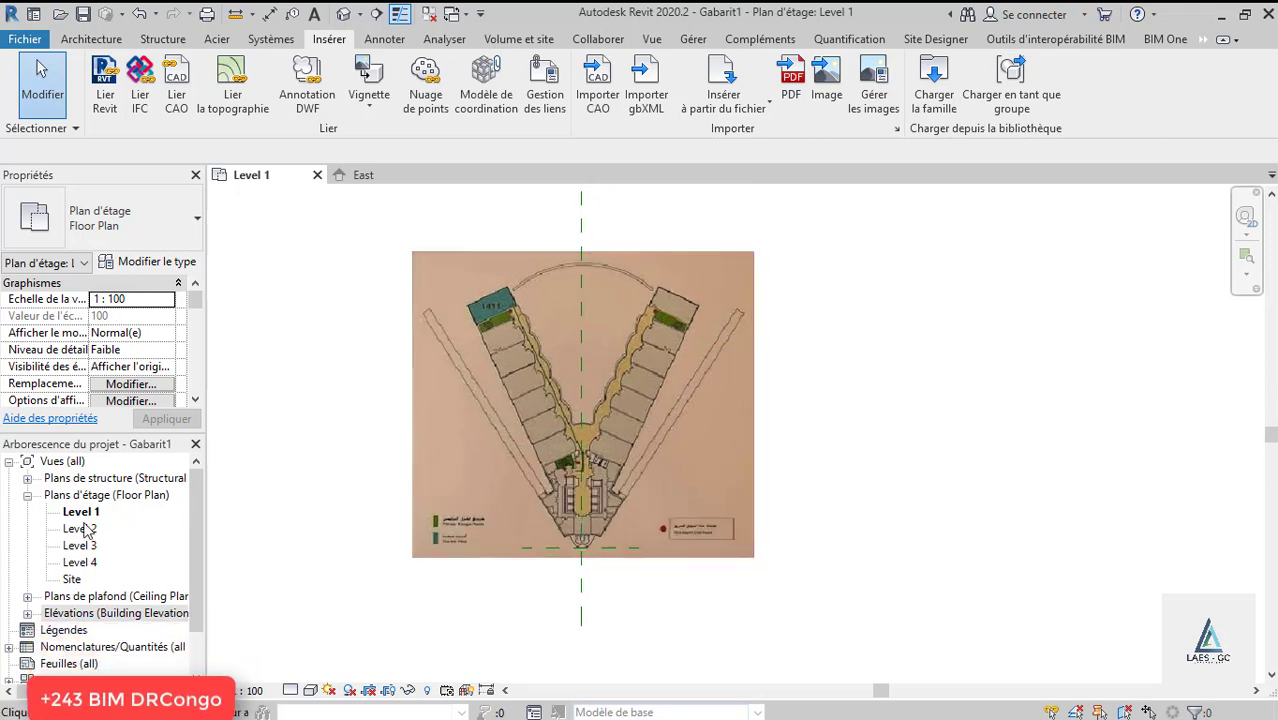
double_click(82, 529)
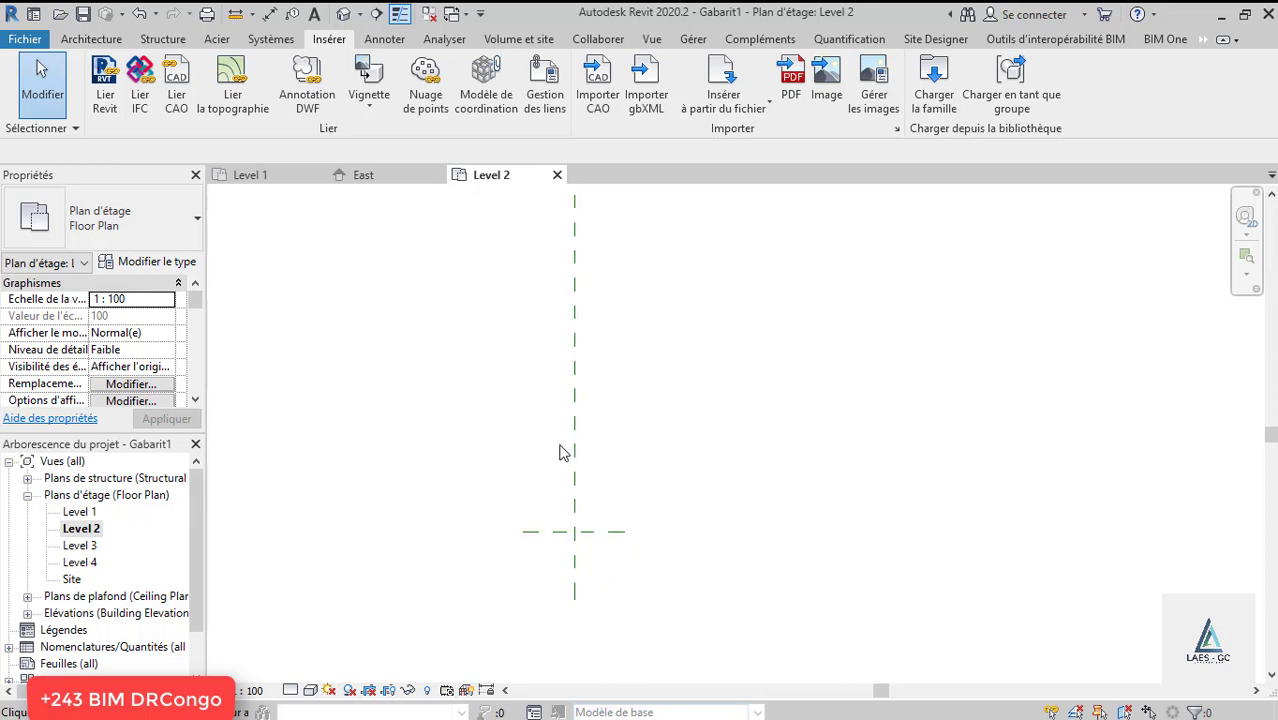
scroll(560, 453, up, 1)
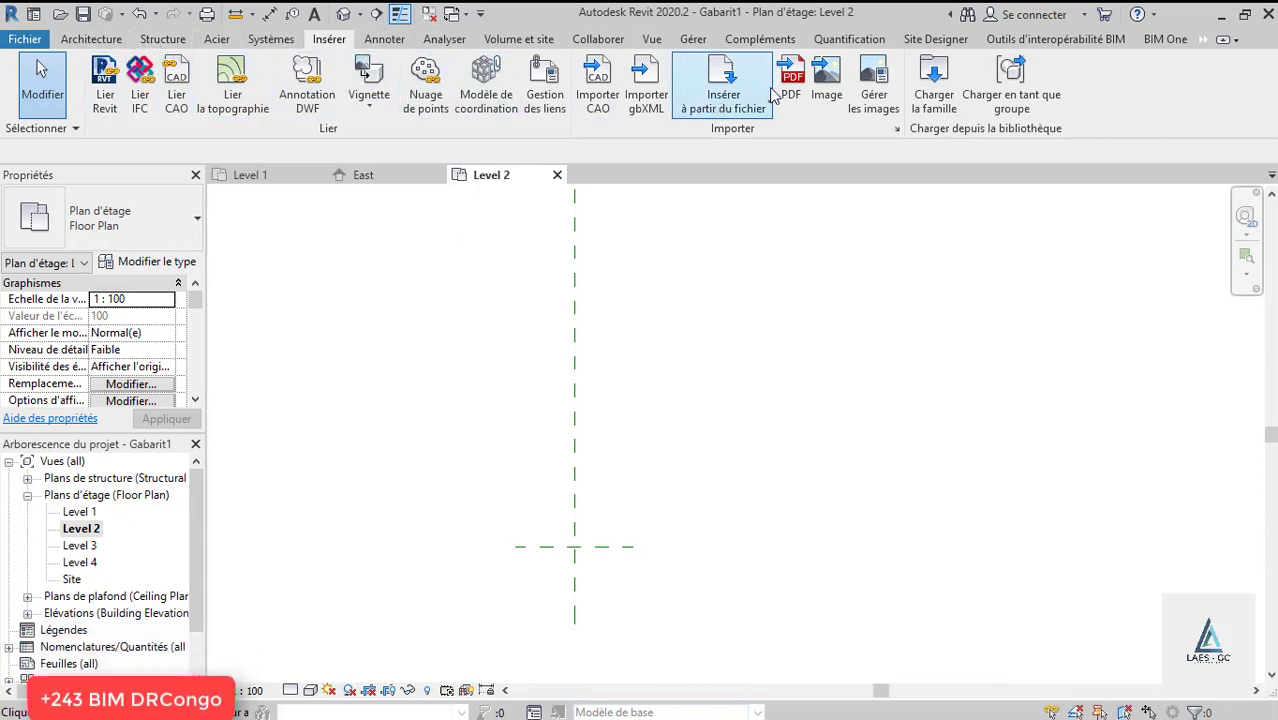
click(826, 105)
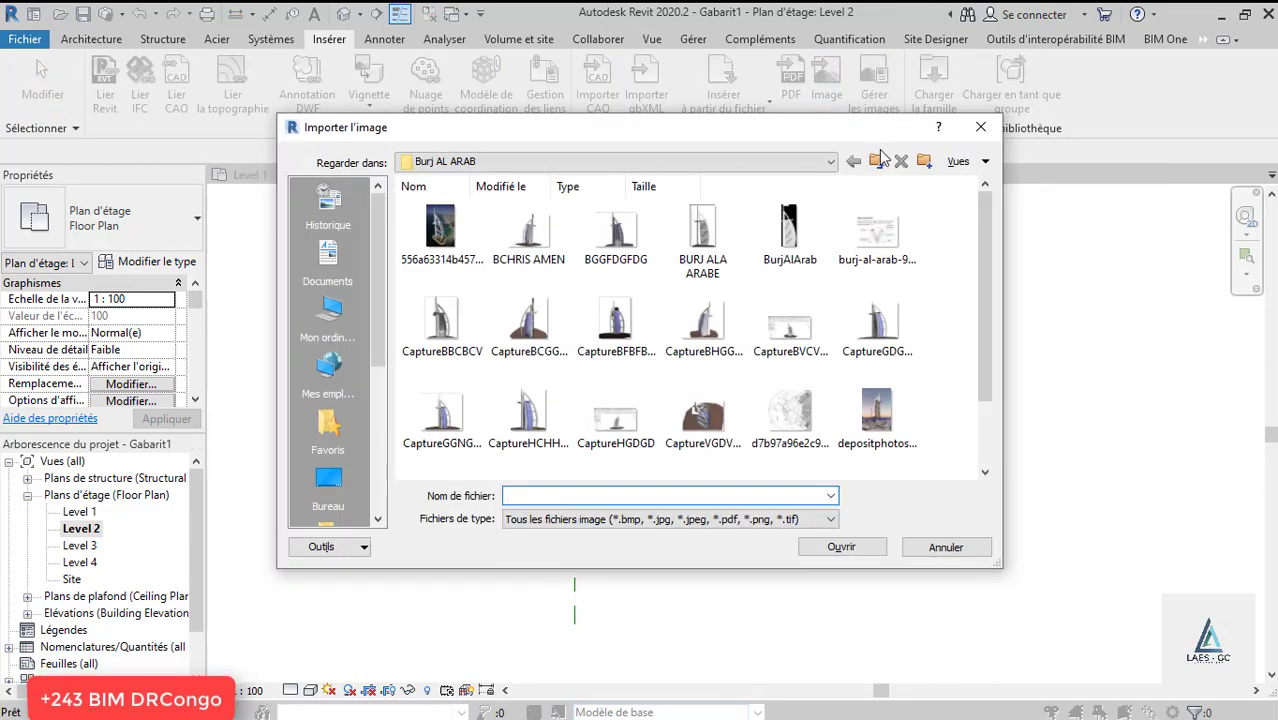
scroll(940, 403, down, 2)
click(720, 440)
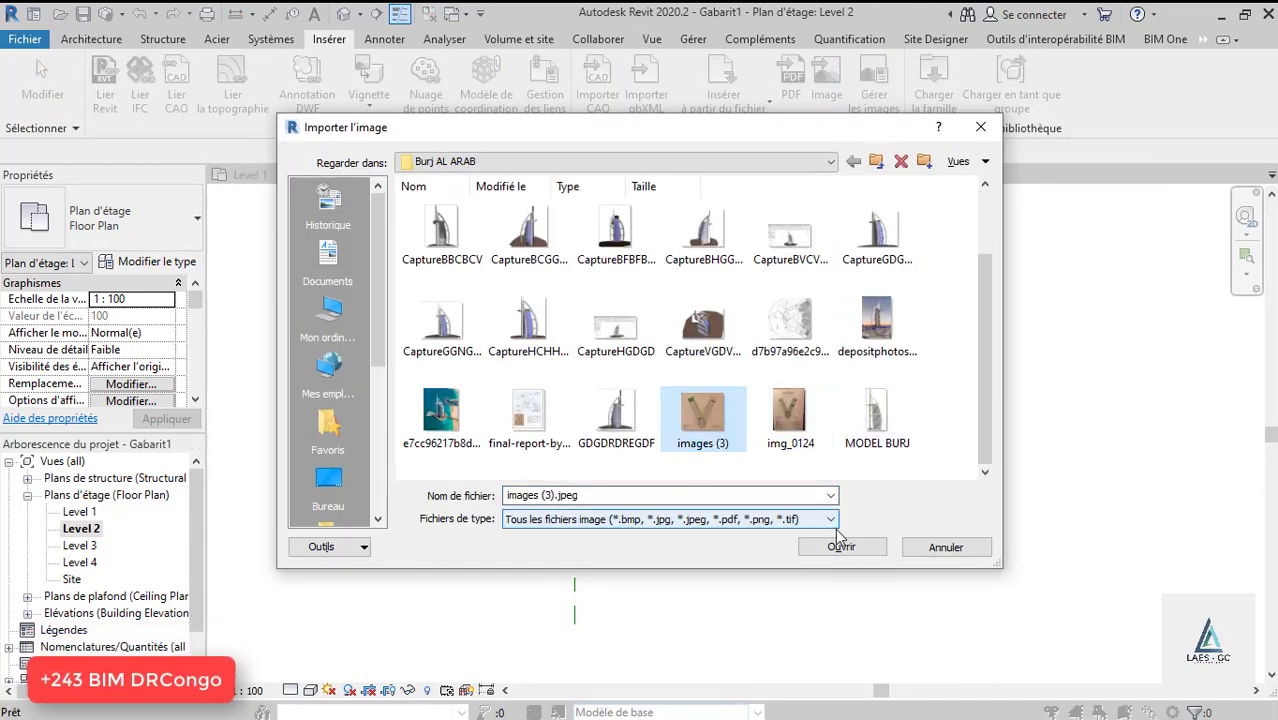
click(841, 547)
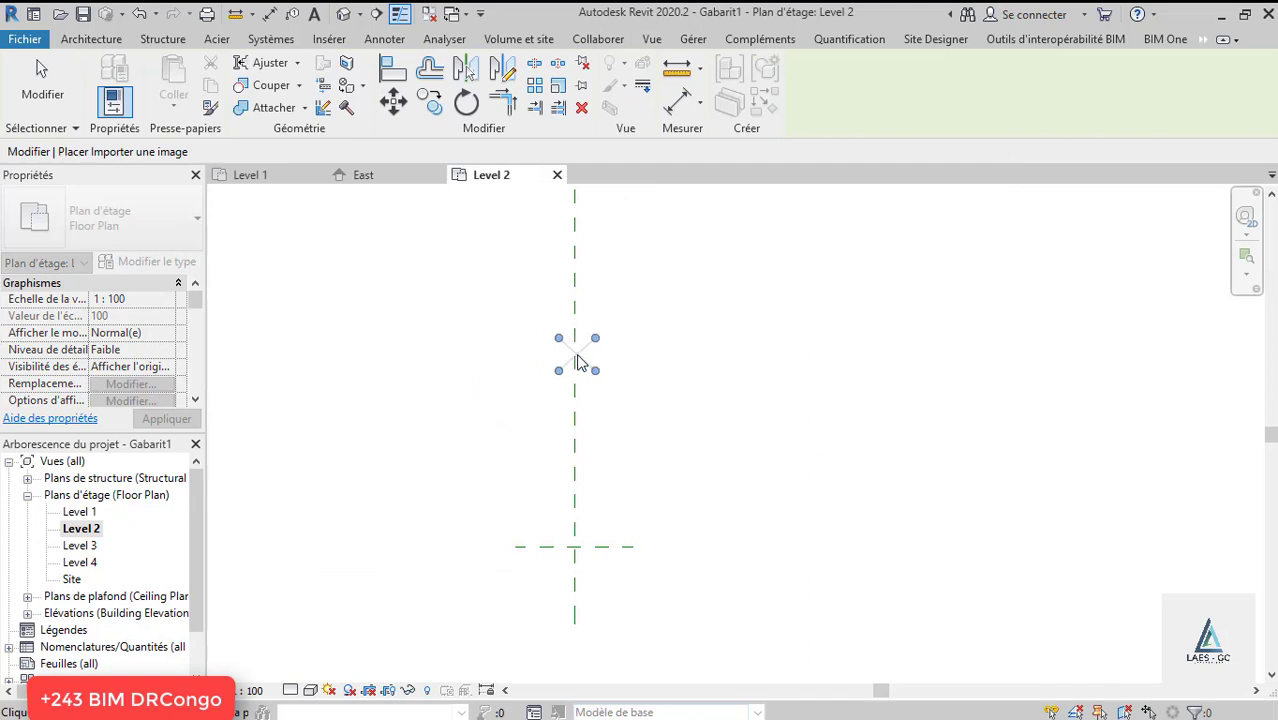
click(580, 366)
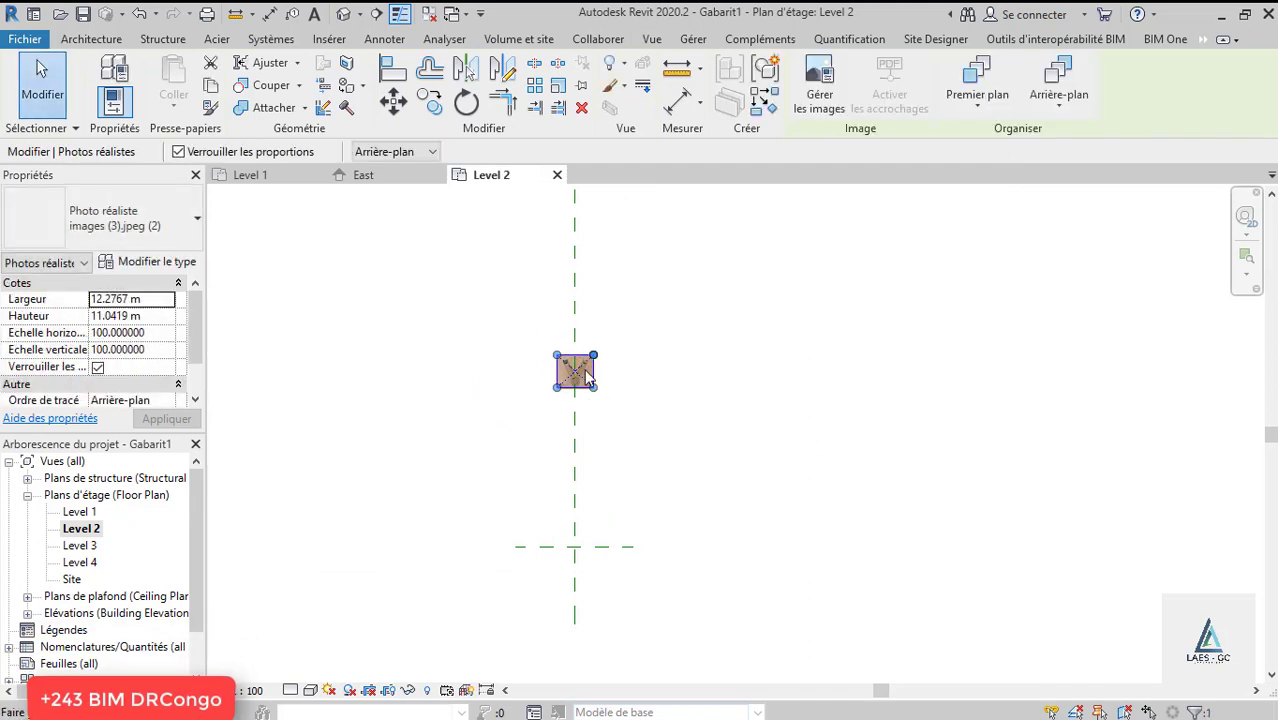
Enlarge the imported plan image to about 67 m wide, keeping its proportions locked.
drag(593, 389, 636, 500)
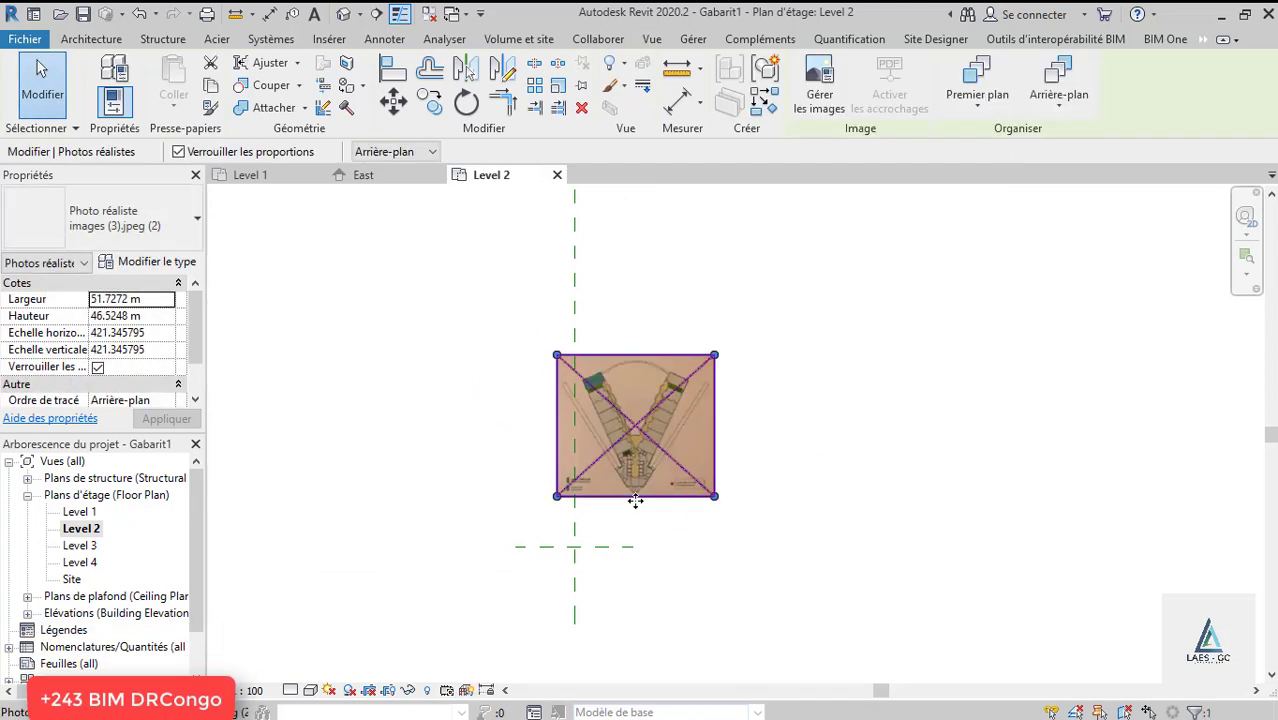
scroll(596, 506, up, 2)
drag(527, 495, 450, 550)
scroll(577, 584, up, 1)
Nudge the plan image sideways until the V's axis lies on the vertical reference plane.
key(Left)
key(Left)
key(Left)
key(Left)
key(Left)
key(Left)
key(Left)
key(Left)
key(Left)
key(Left)
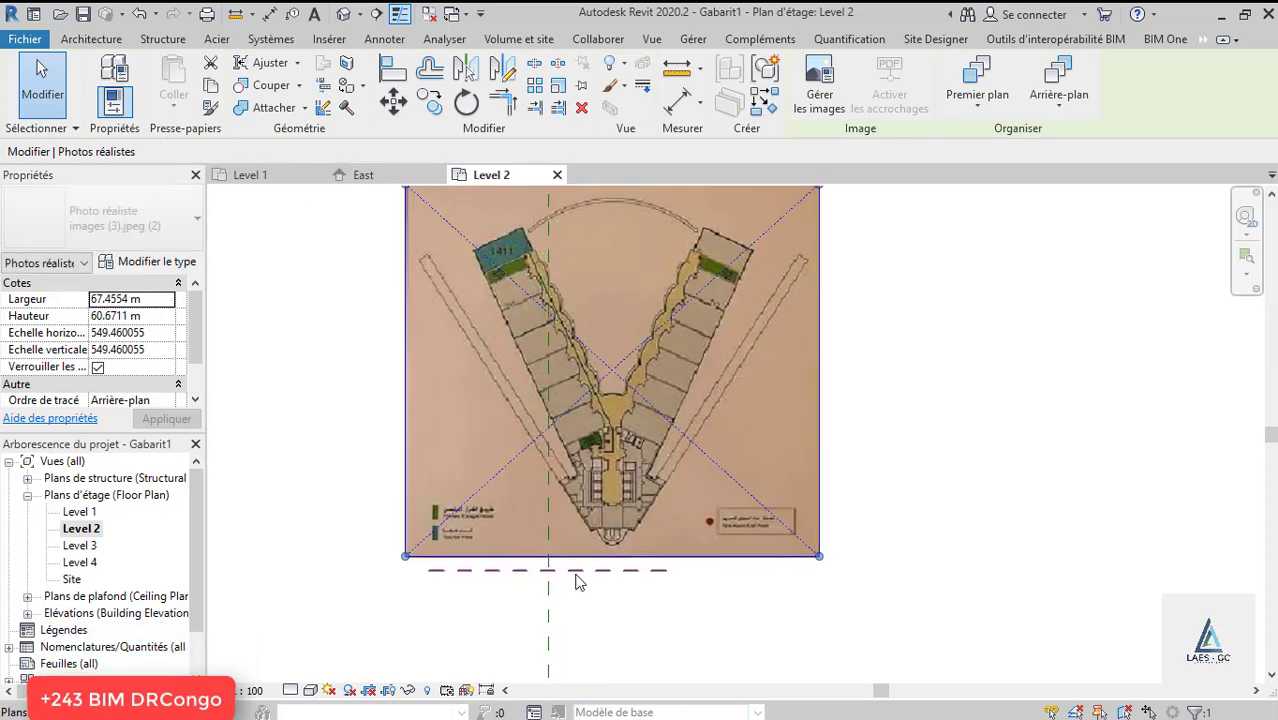
key(Left)
key(Left)
key(Left)
key(Left)
key(Left)
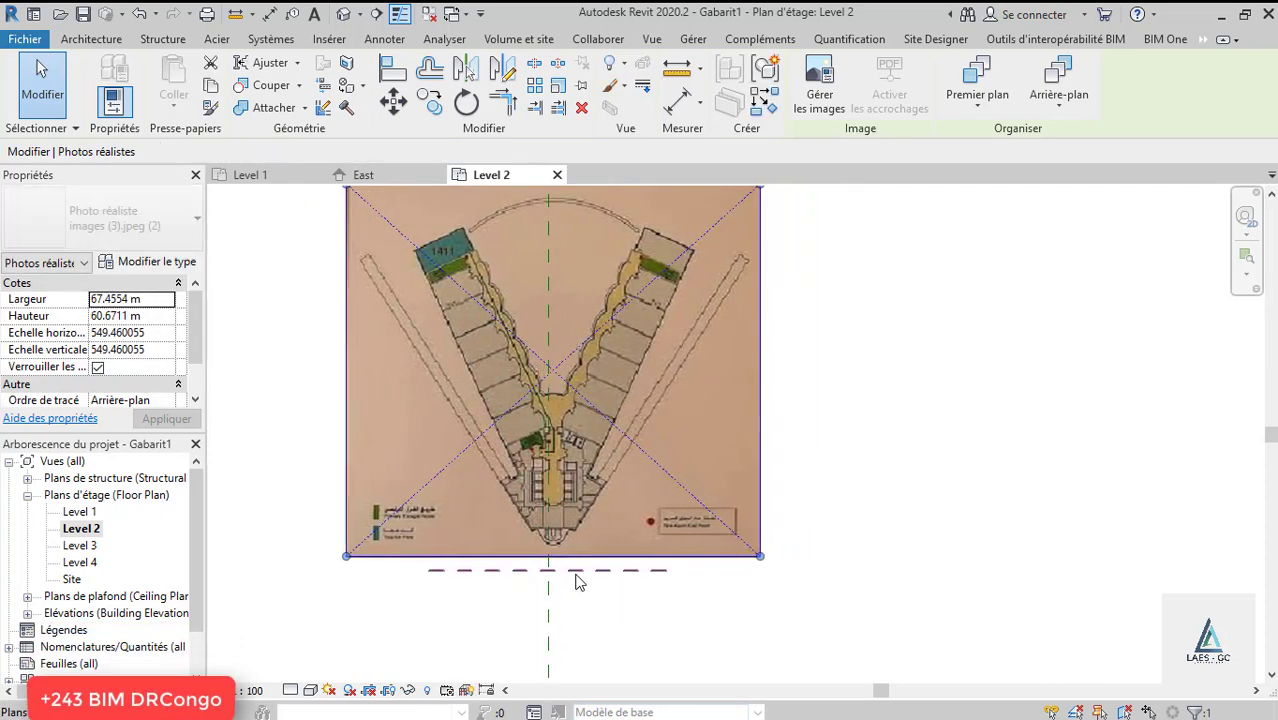
scroll(540, 585, up, 3)
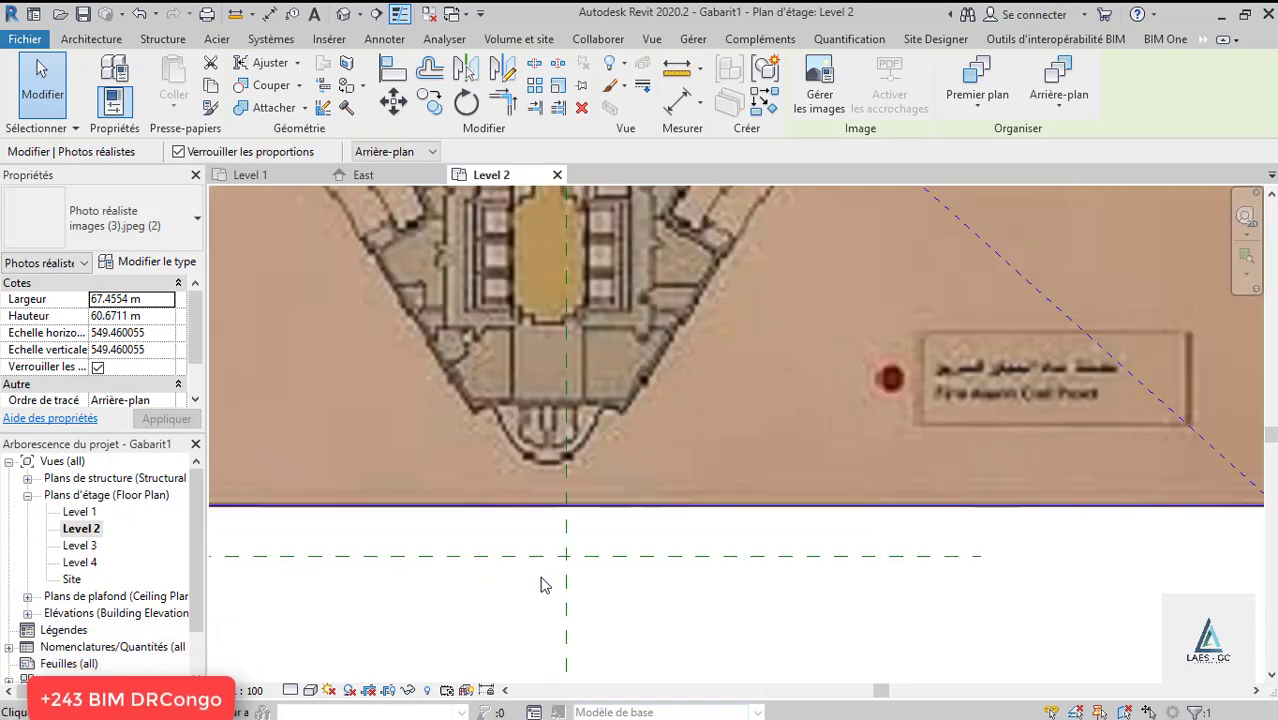
key(Right)
key(Right)
key(Right)
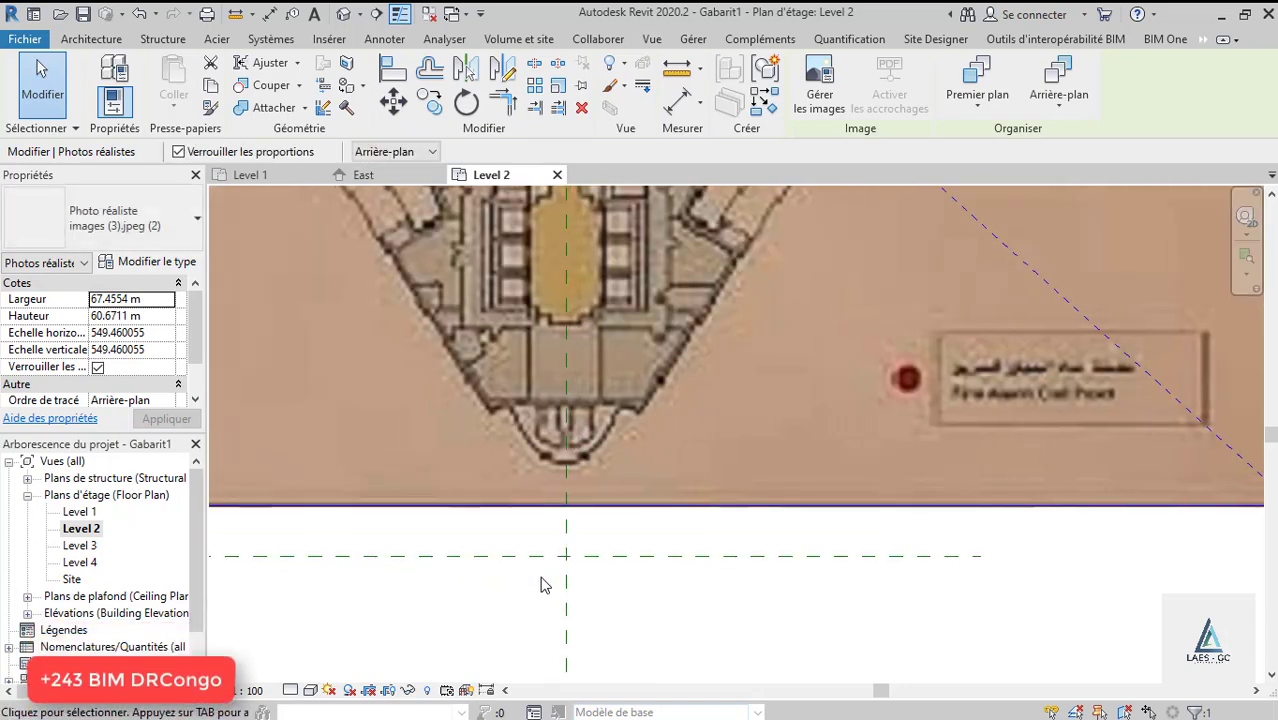
Nudge the plan image downward until the V's rounded tip sits on the crossing of the two reference planes.
key(Down)
key(Down)
key(Down)
key(Down)
key(Down)
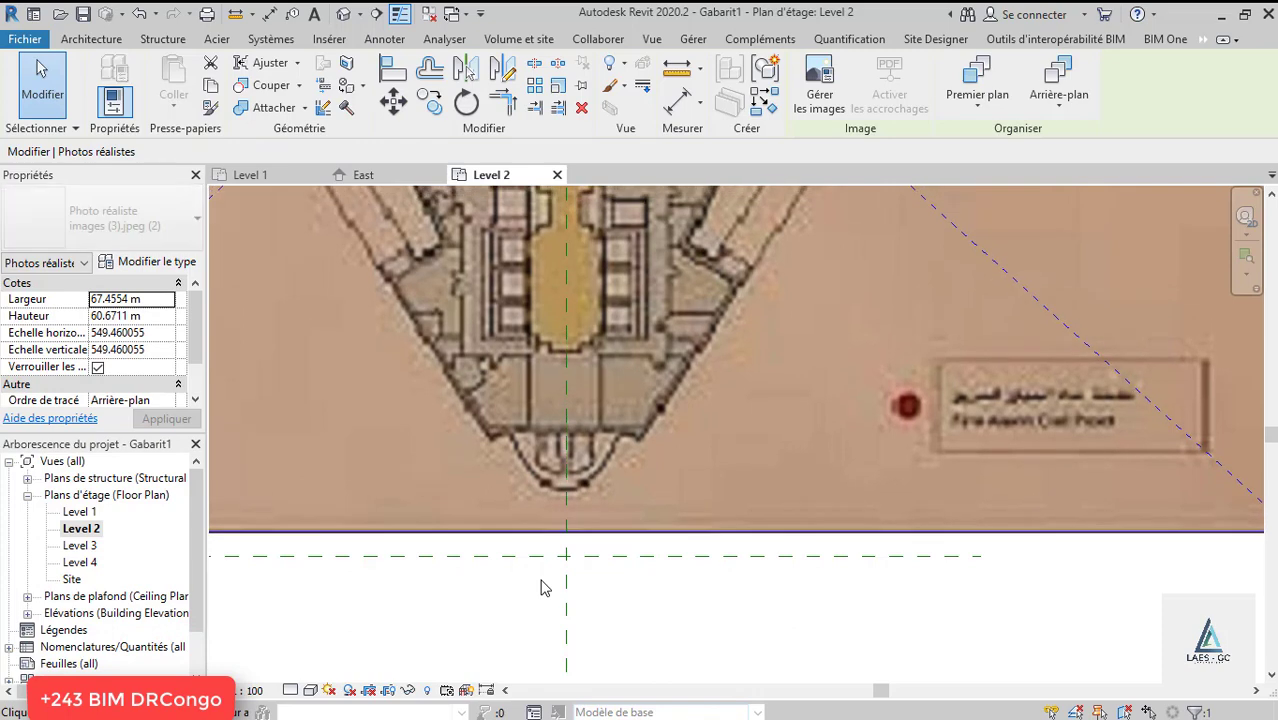
key(Down)
key(Down)
key(Down)
key(Down)
key(Down)
key(Down)
key(Down)
key(Down)
key(Down)
key(Down)
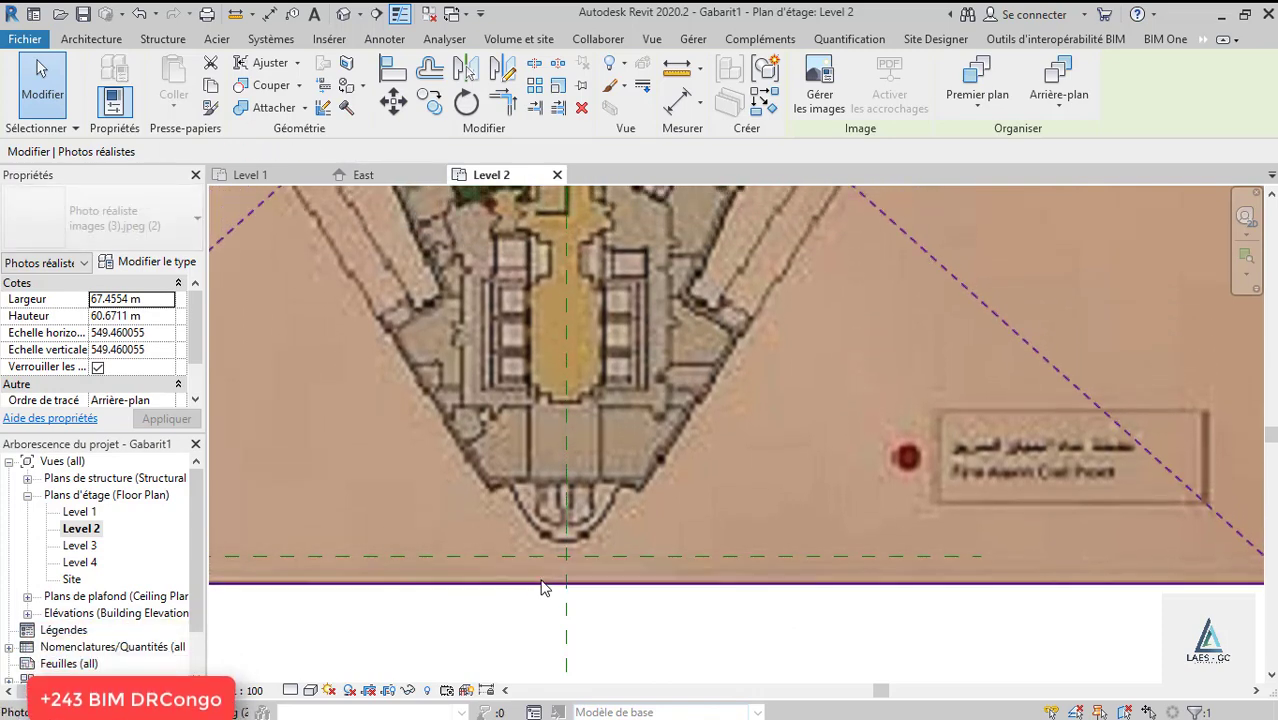
key(Down)
key(Down)
key(Down)
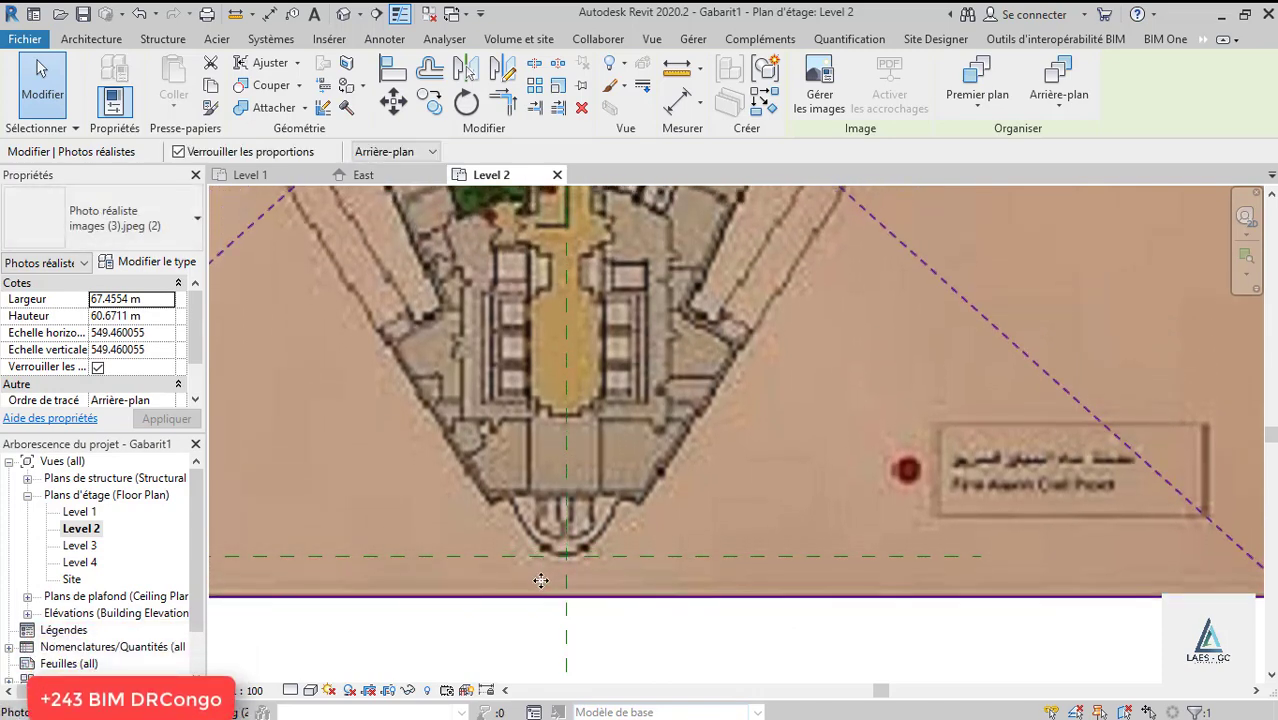
key(Up)
key(Right)
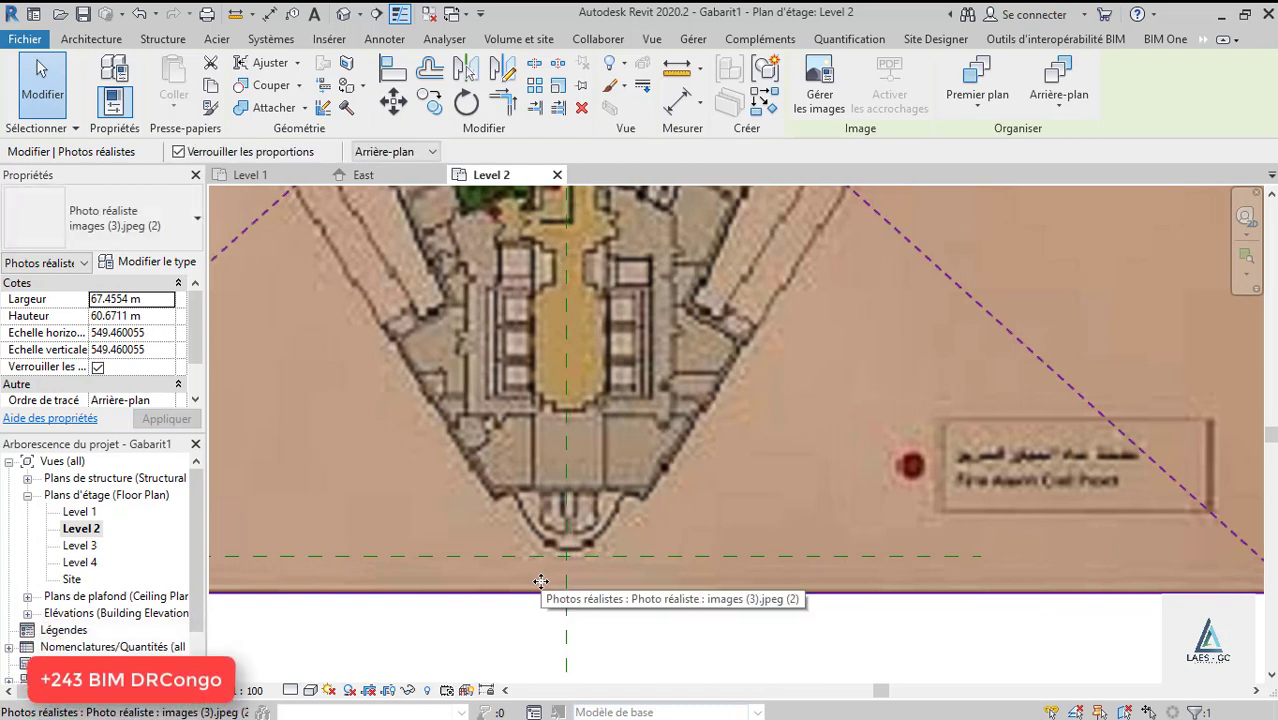
key(Up)
key(Down)
key(Down)
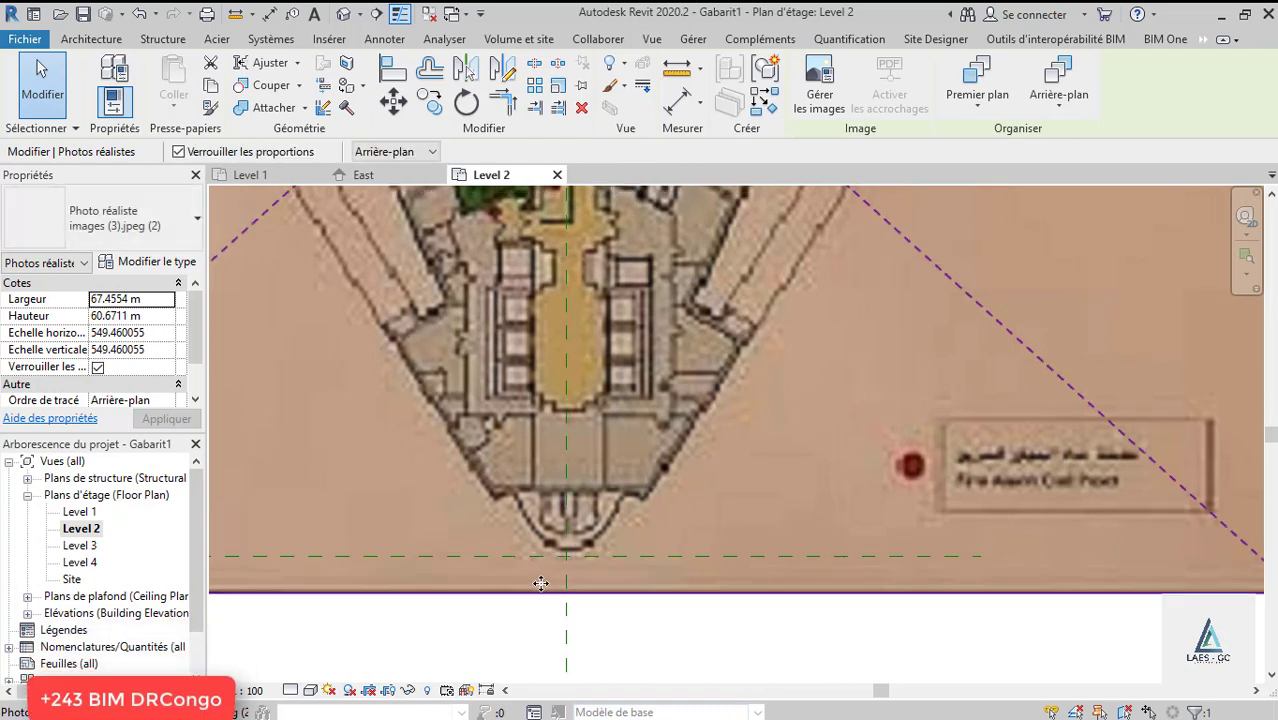
key(Left)
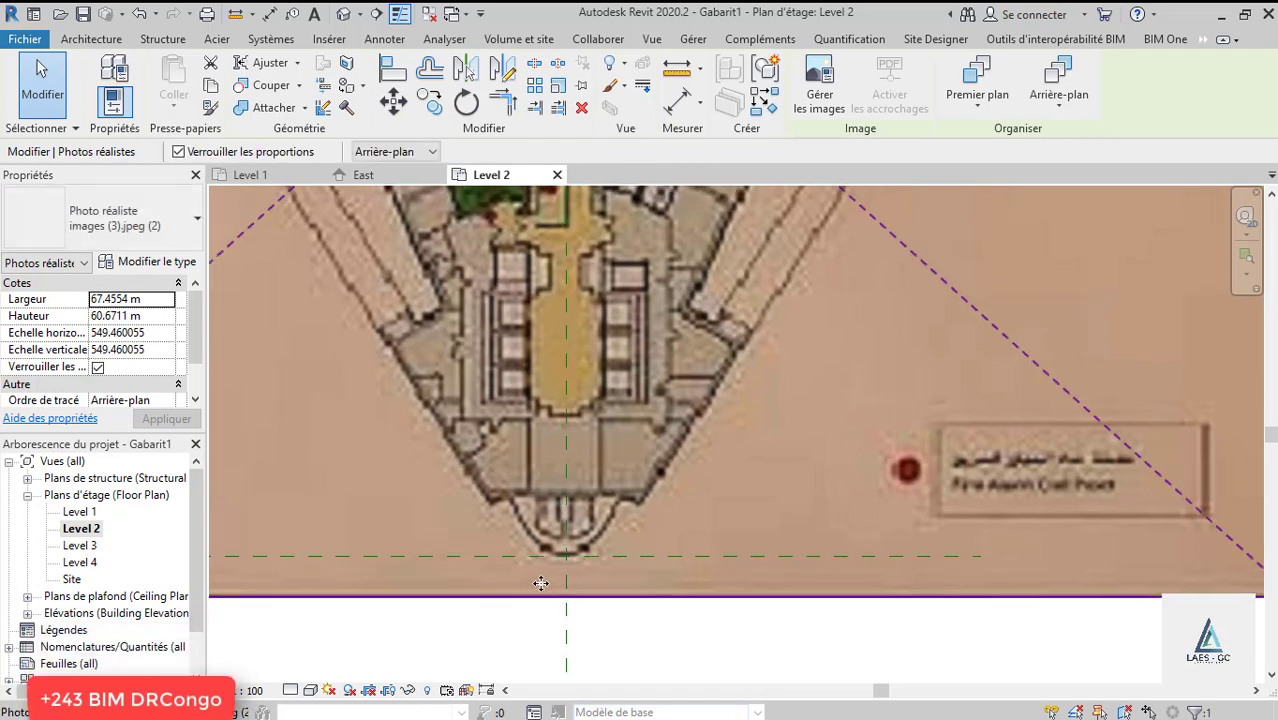
Scale the Level 2 plan image graphically from the reference planes' intersection, using the top of the arc as reference, then deselect it.
scroll(621, 562, down, 4)
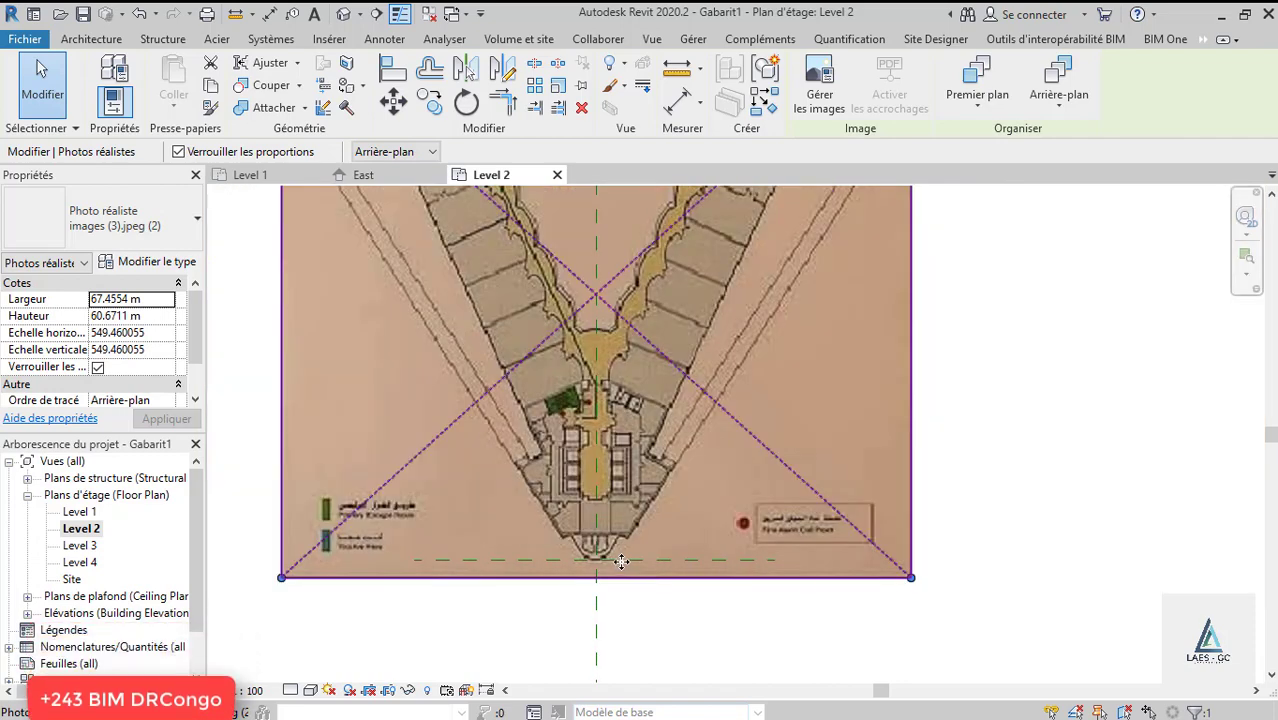
scroll(621, 562, down, 4)
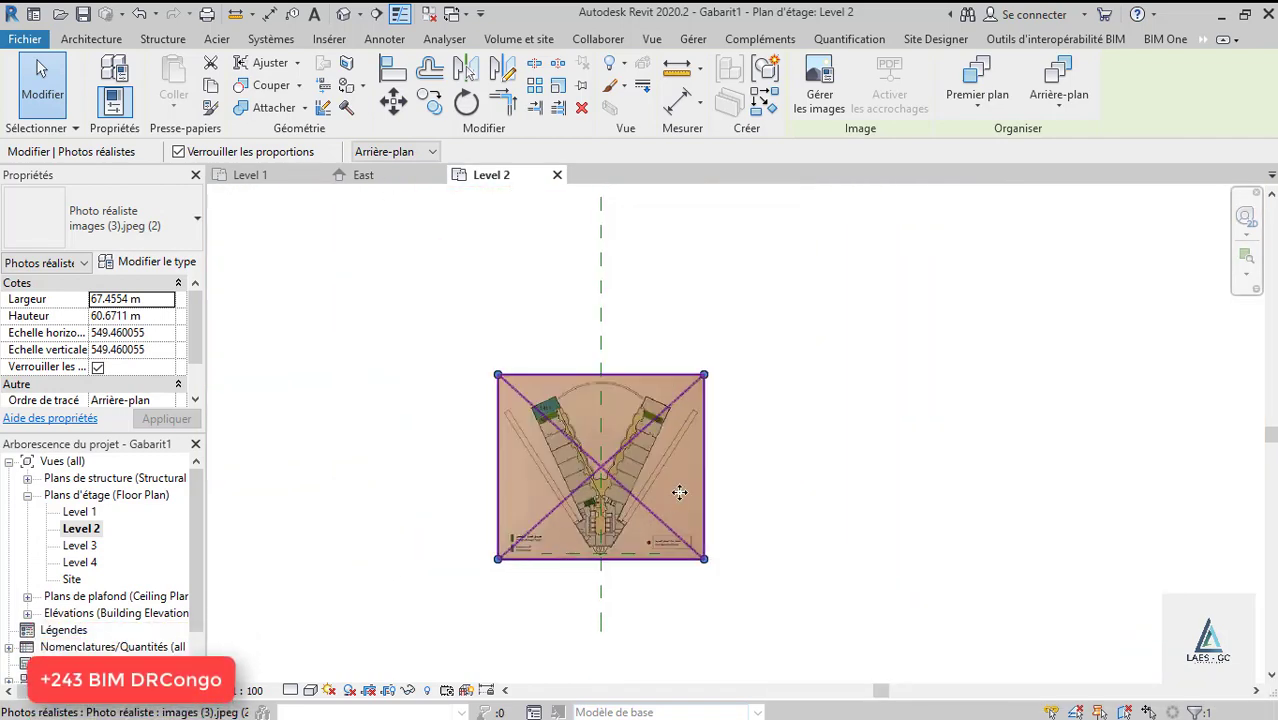
scroll(679, 492, up, 1)
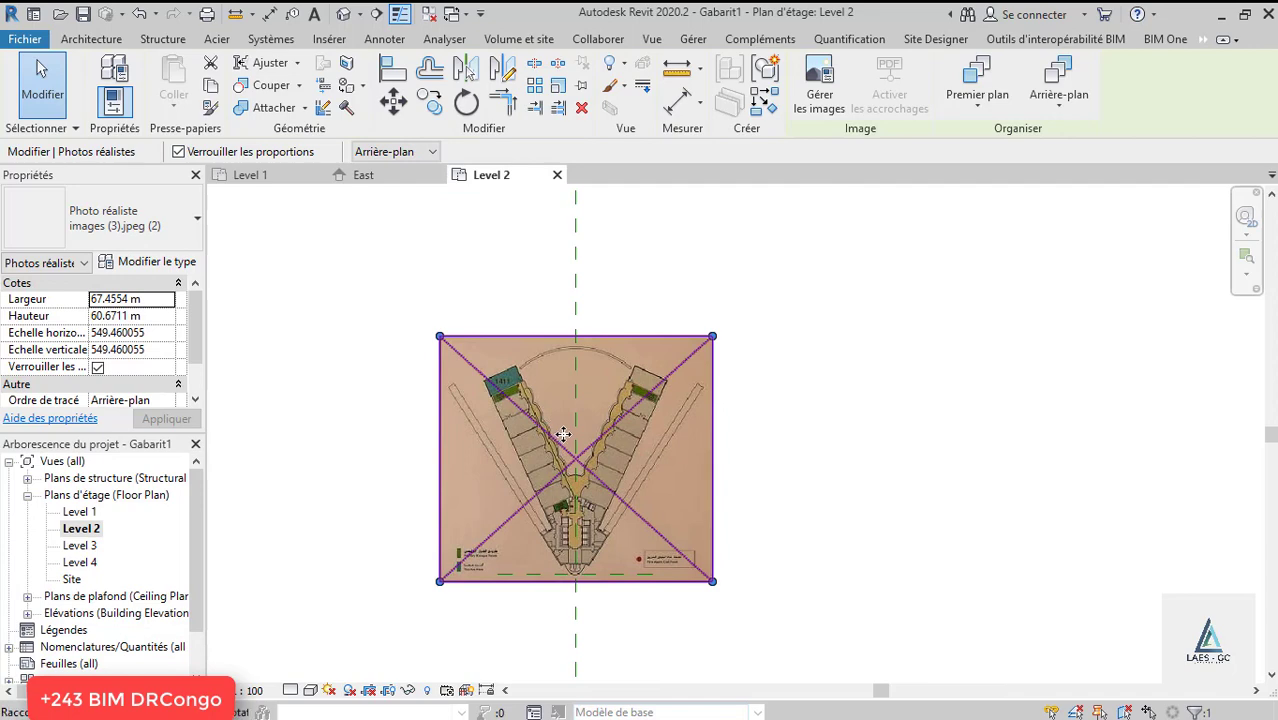
key(r)
key(e)
scroll(560, 500, up, 2)
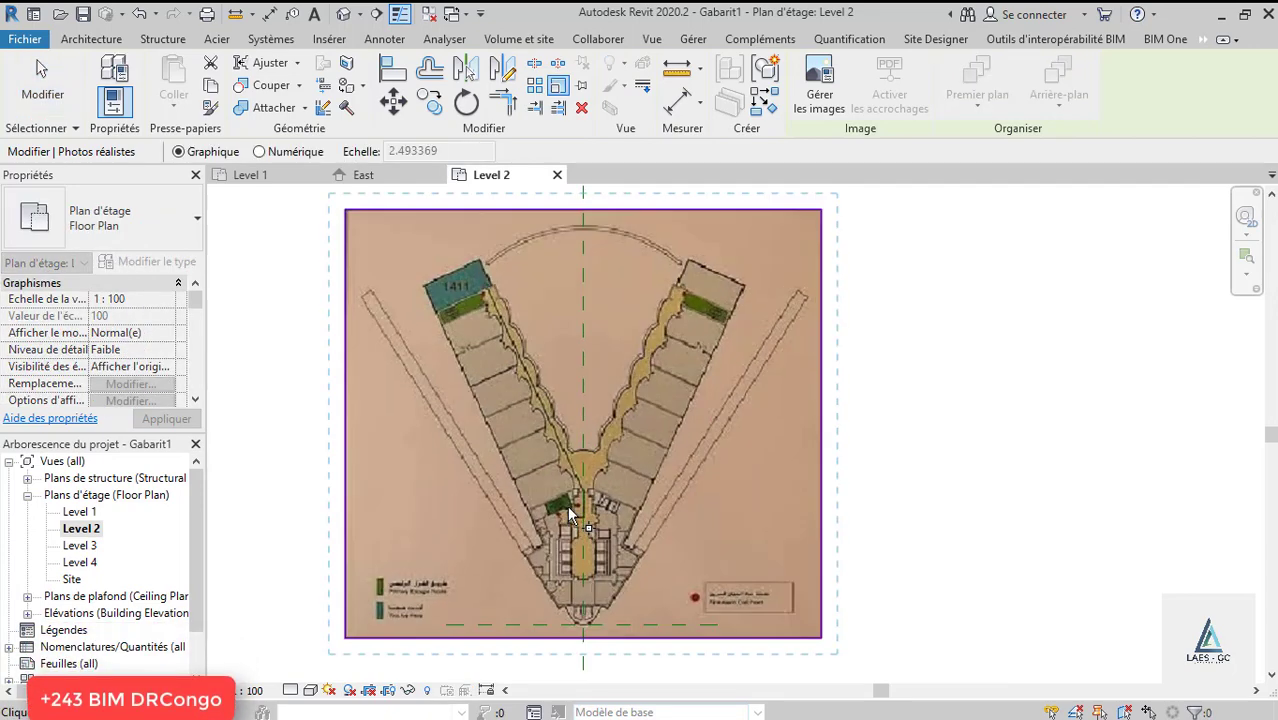
scroll(594, 614, down, 2)
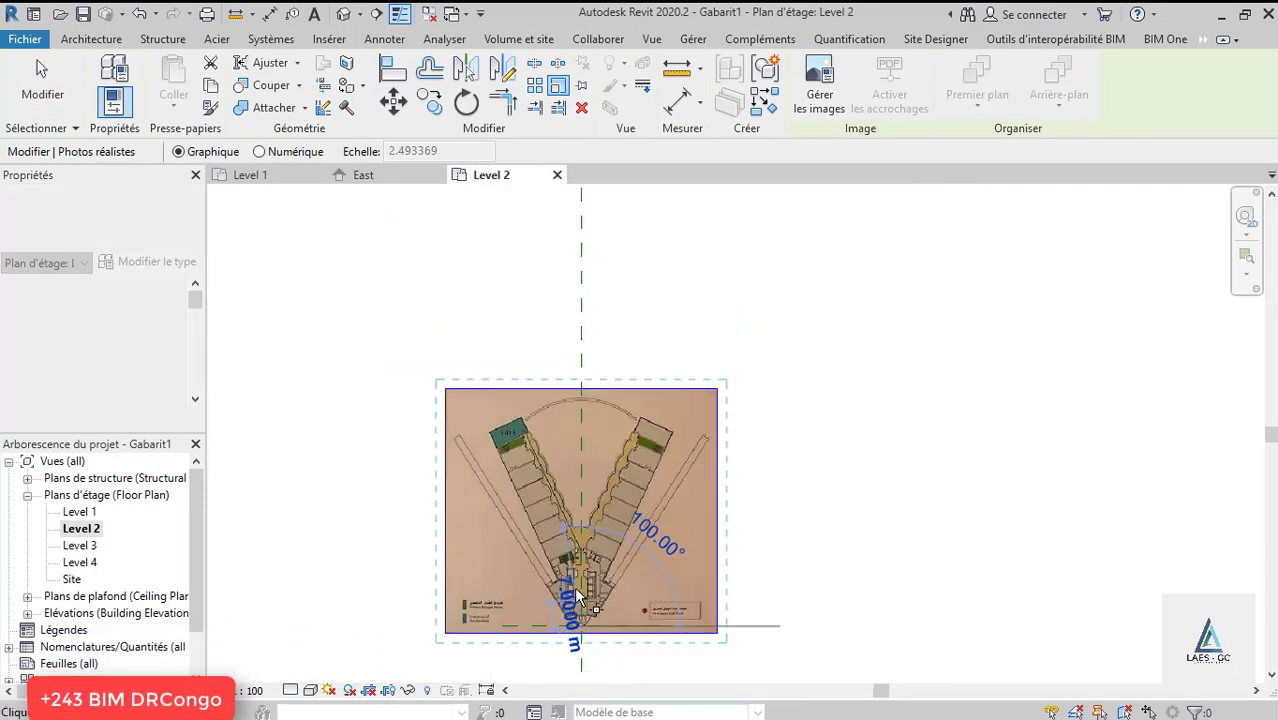
scroll(598, 420, up, 3)
click(598, 418)
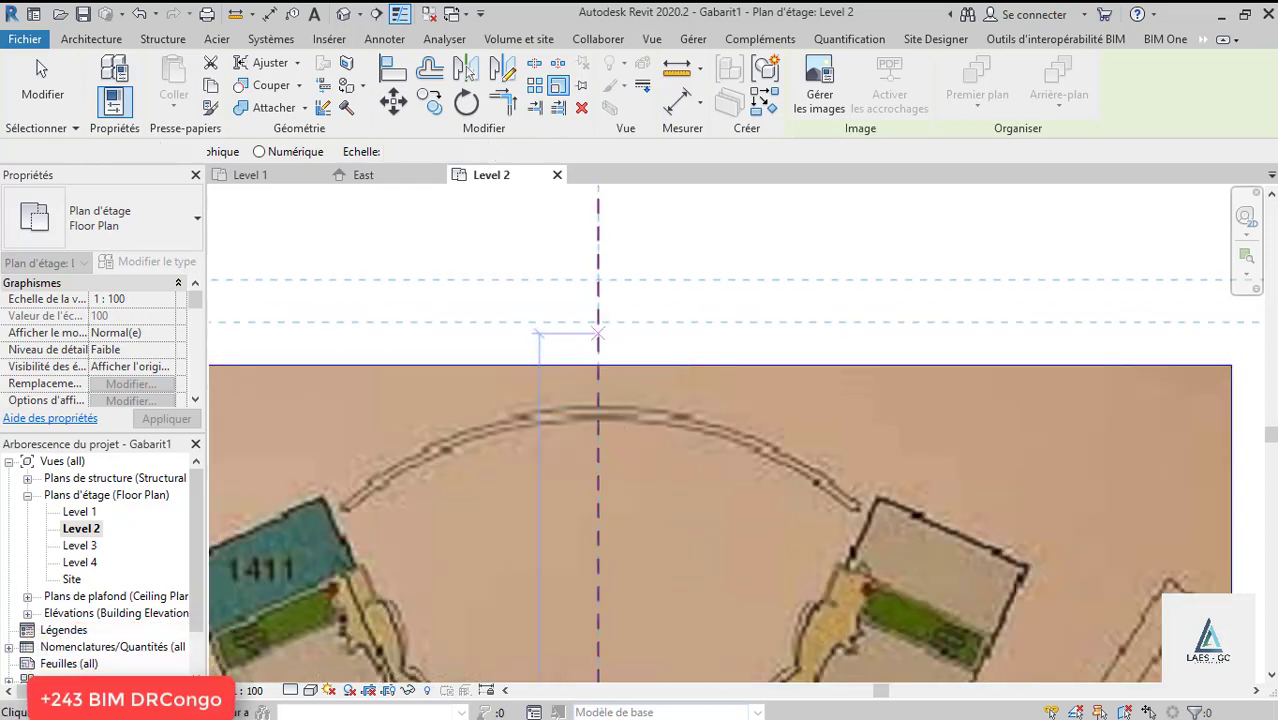
click(598, 333)
scroll(590, 371, down, 5)
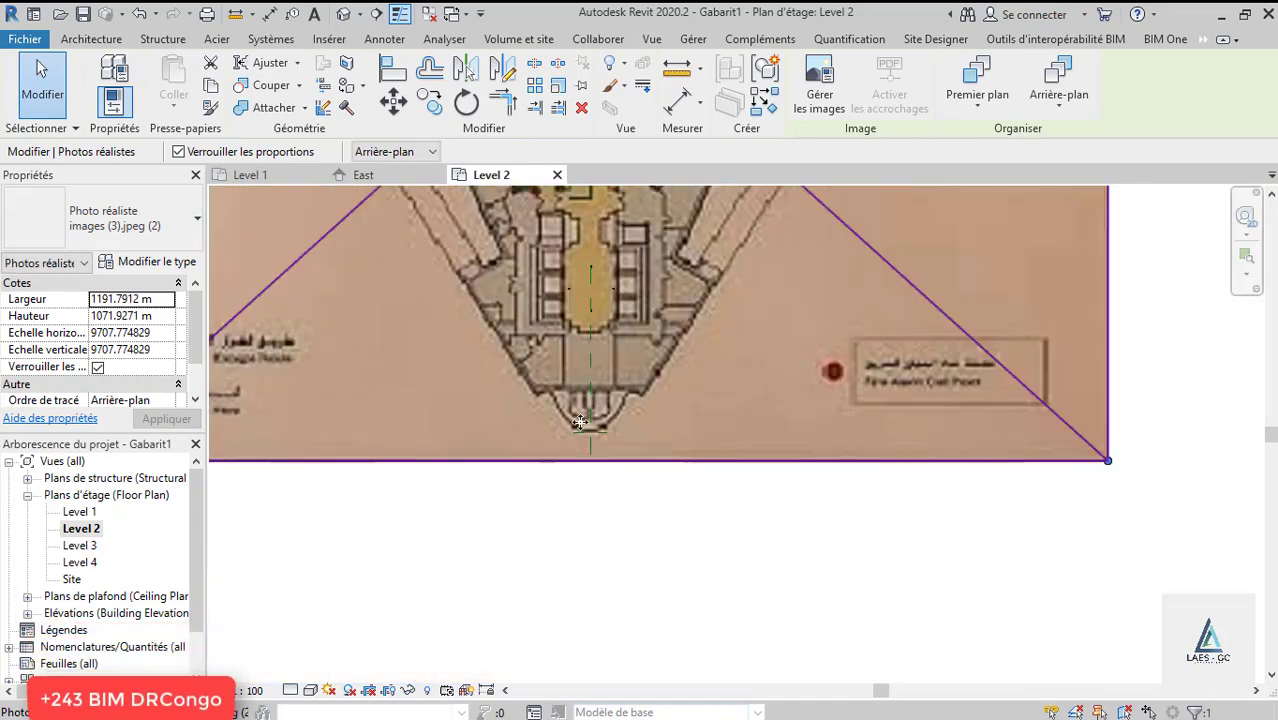
scroll(580, 421, down, 4)
click(767, 398)
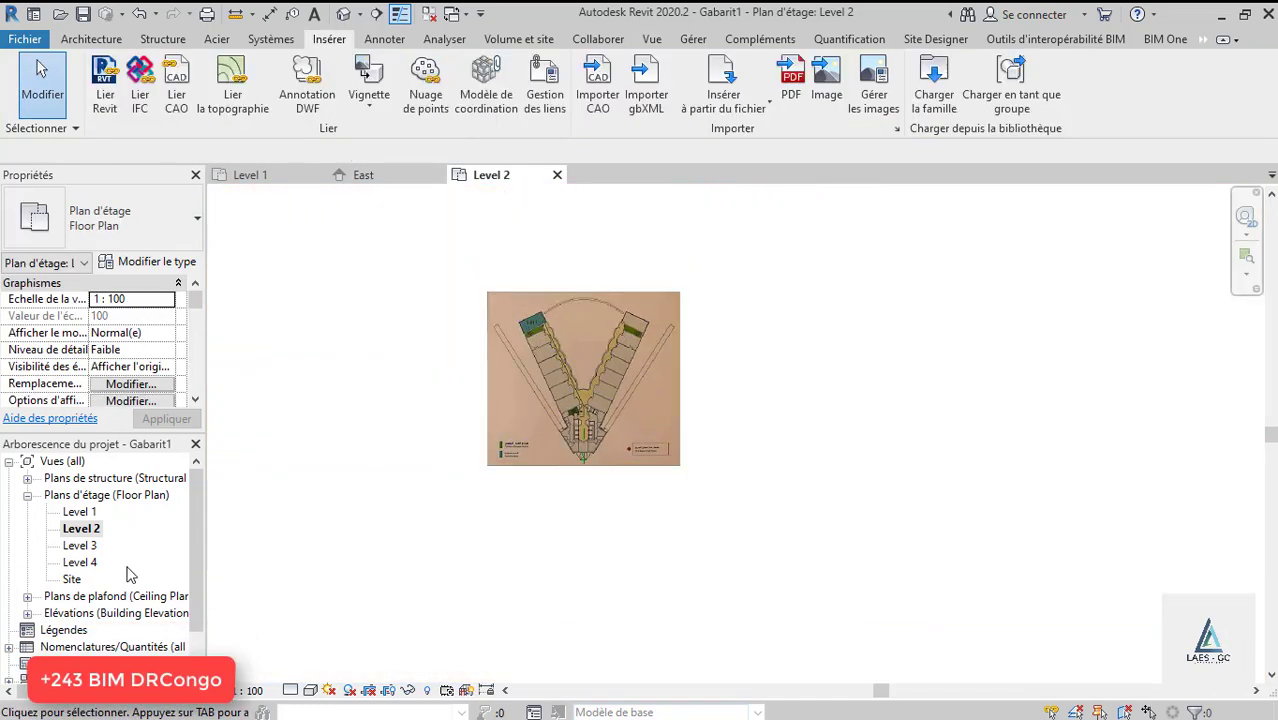
Open the Level 3 floor plan and import images (3).jpeg about 51 m wide, with the V's tip on the reference planes' intersection.
double_click(81, 545)
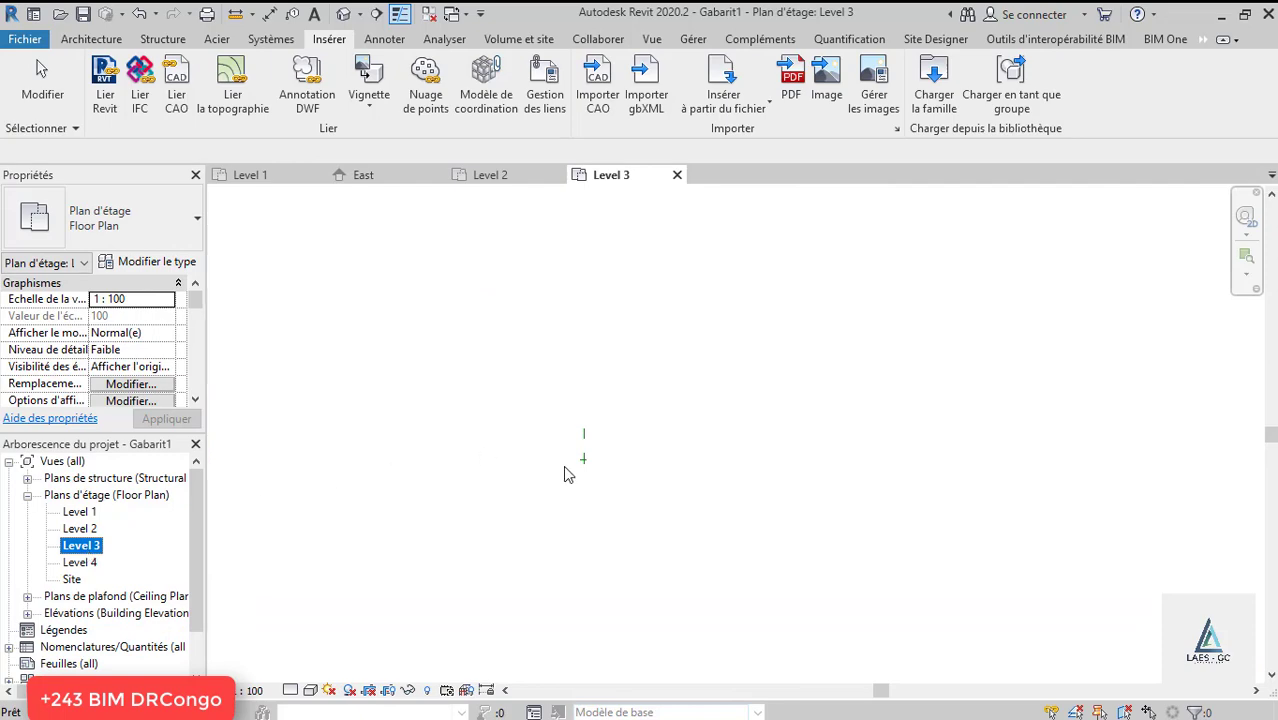
scroll(640, 445, up, 5)
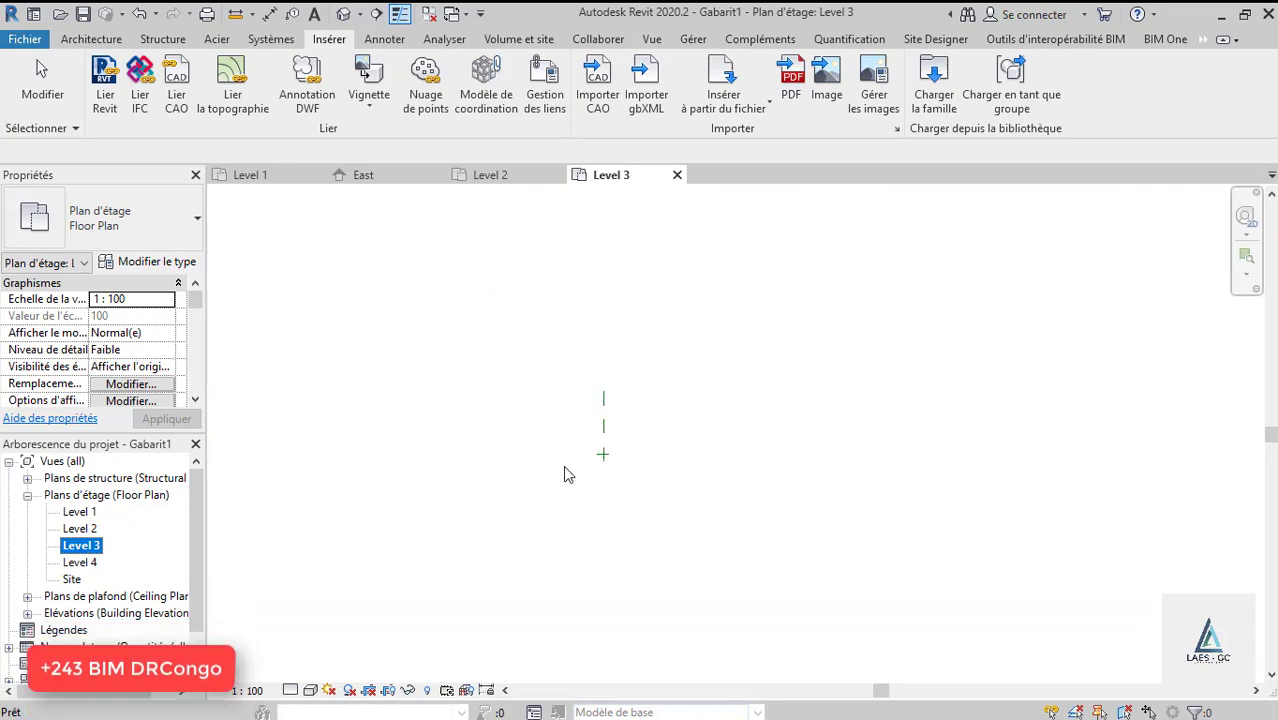
click(826, 84)
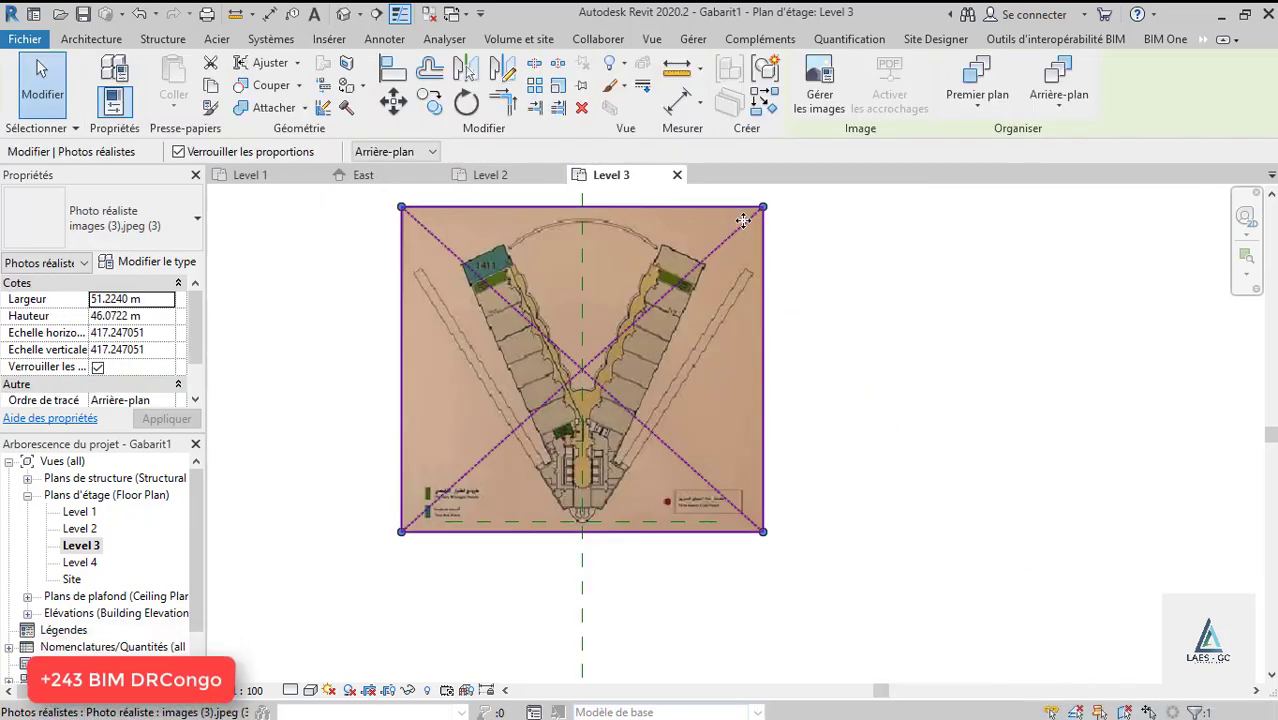
Scale the Level 3 plan image graphically from the reference planes' intersection, making the distance to the top of the arc 64 m.
scroll(512, 448, down, 2)
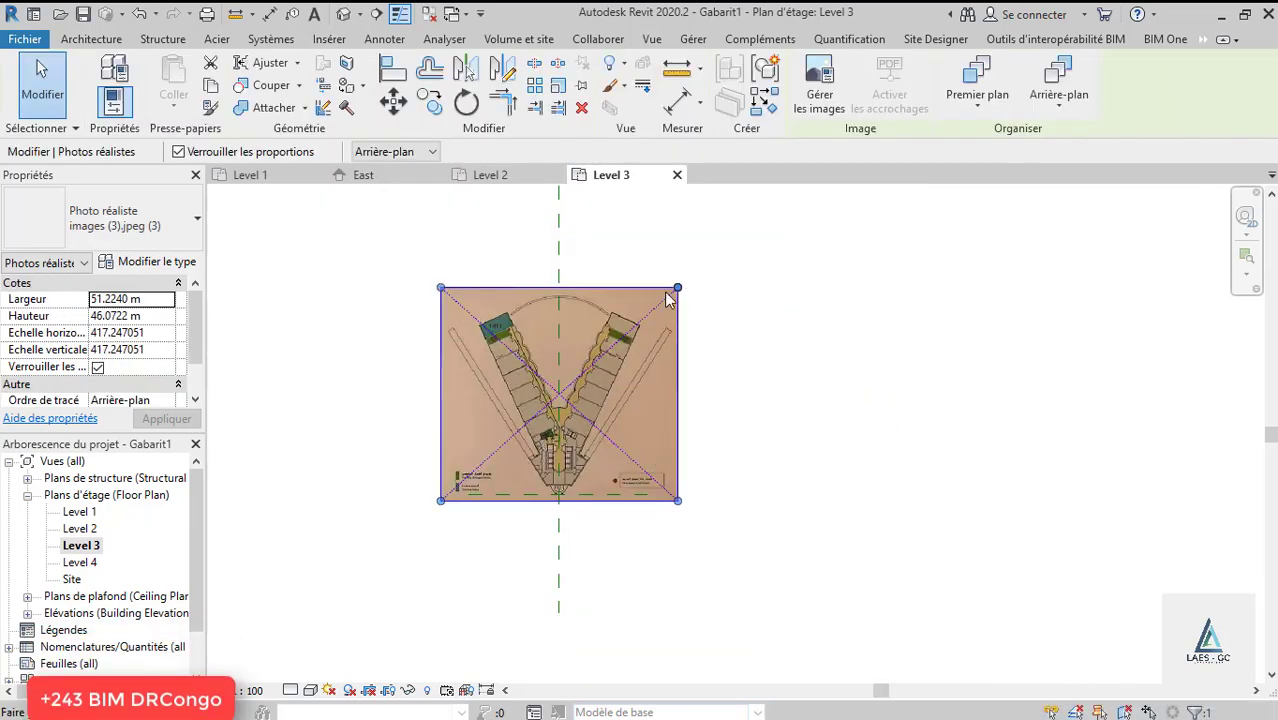
key(r)
key(e)
scroll(557, 503, up, 1)
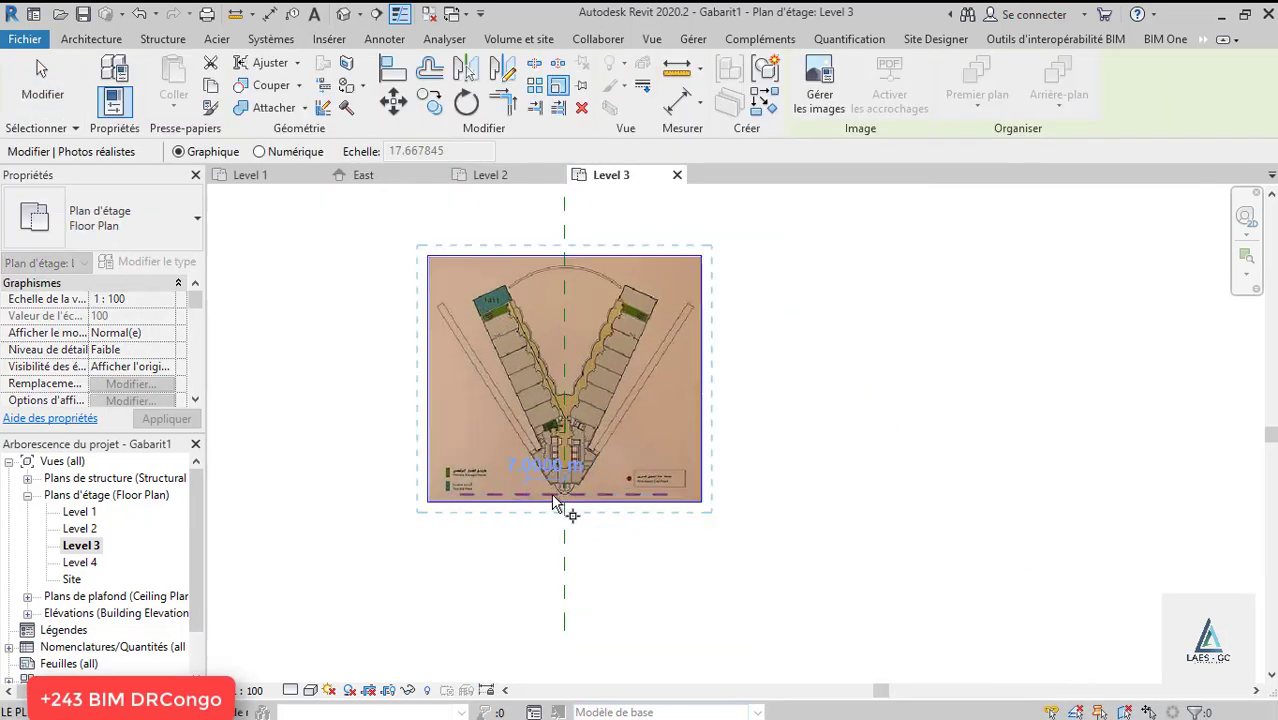
scroll(562, 491, up, 5)
click(610, 492)
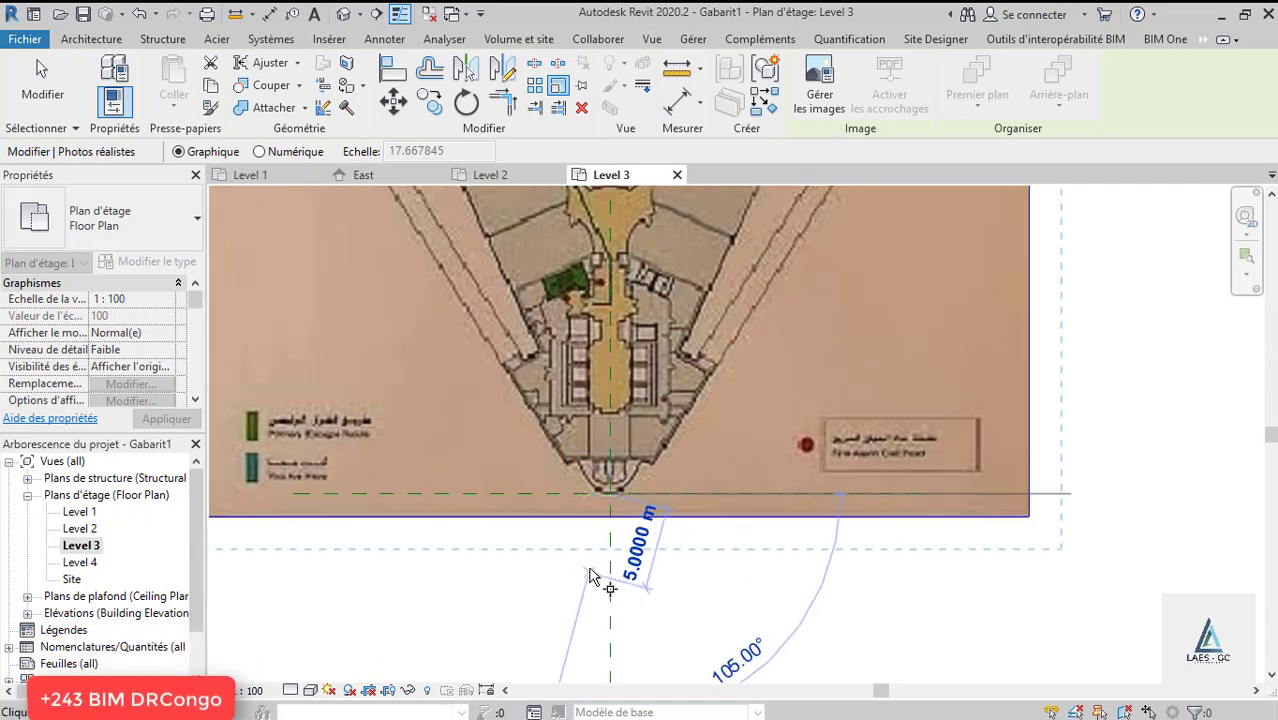
scroll(595, 530, down, 3)
scroll(605, 260, up, 5)
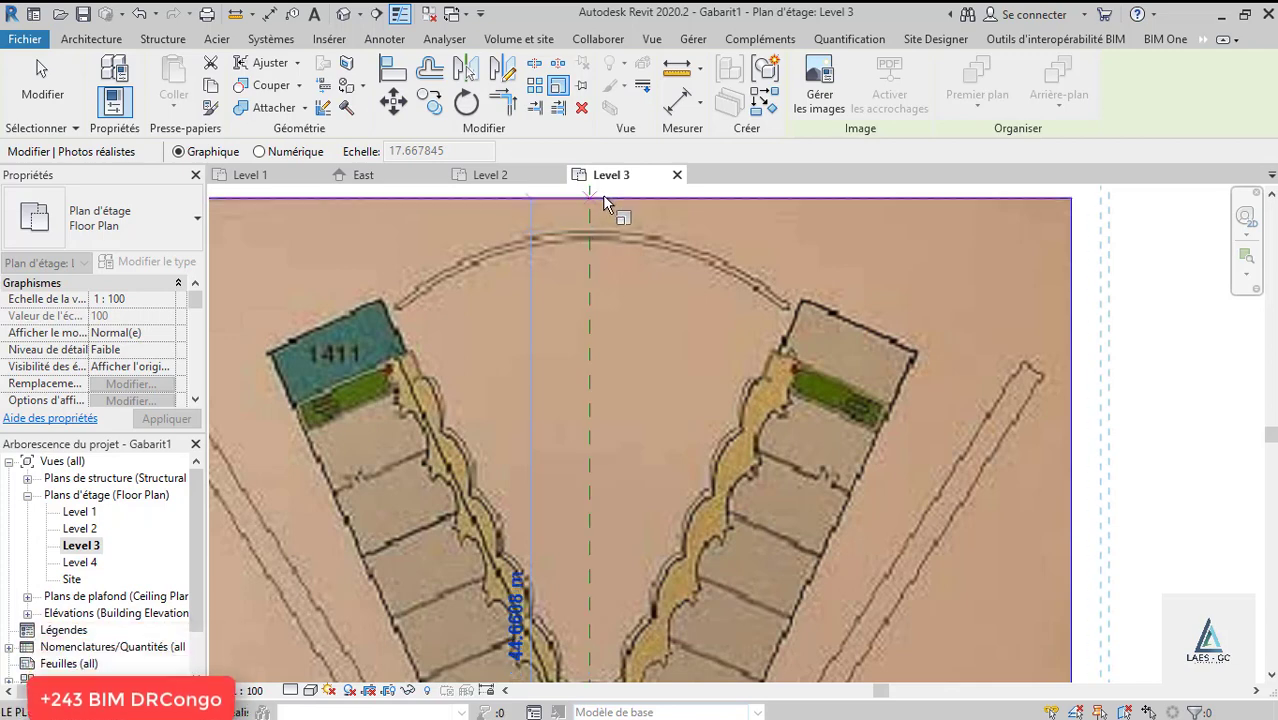
click(604, 202)
text(64)
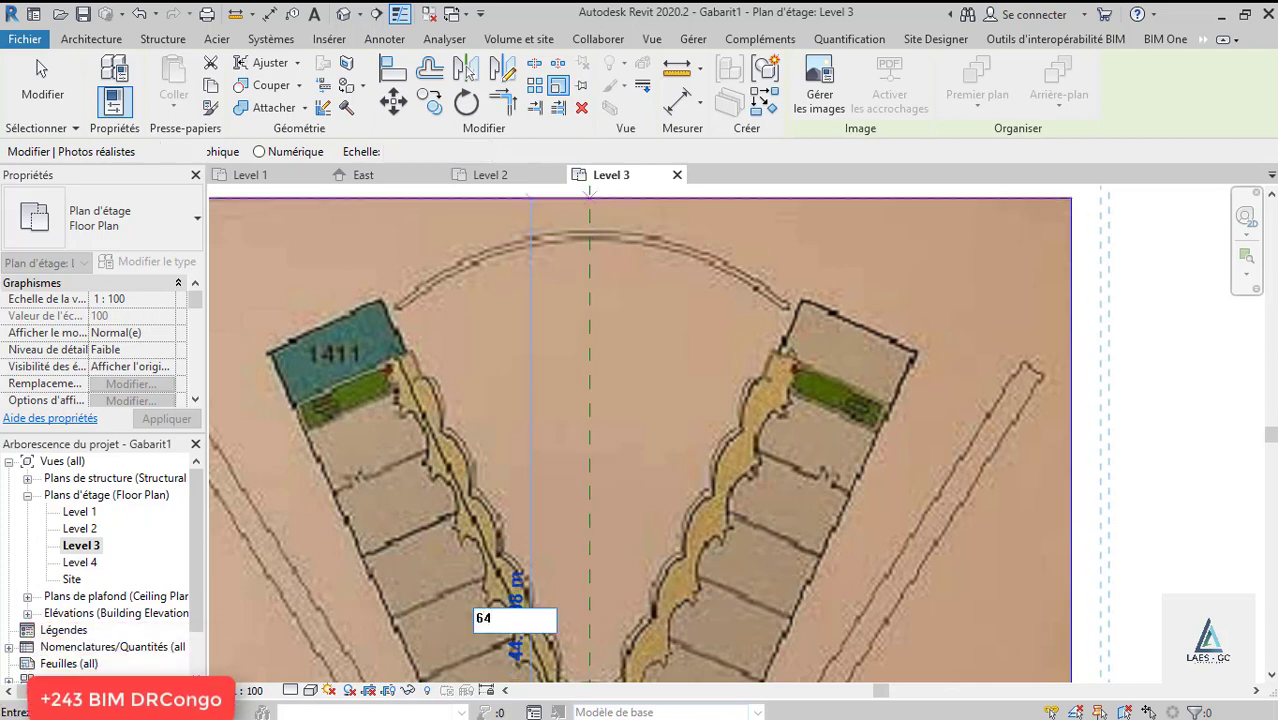
key(Return)
scroll(527, 480, down, 10)
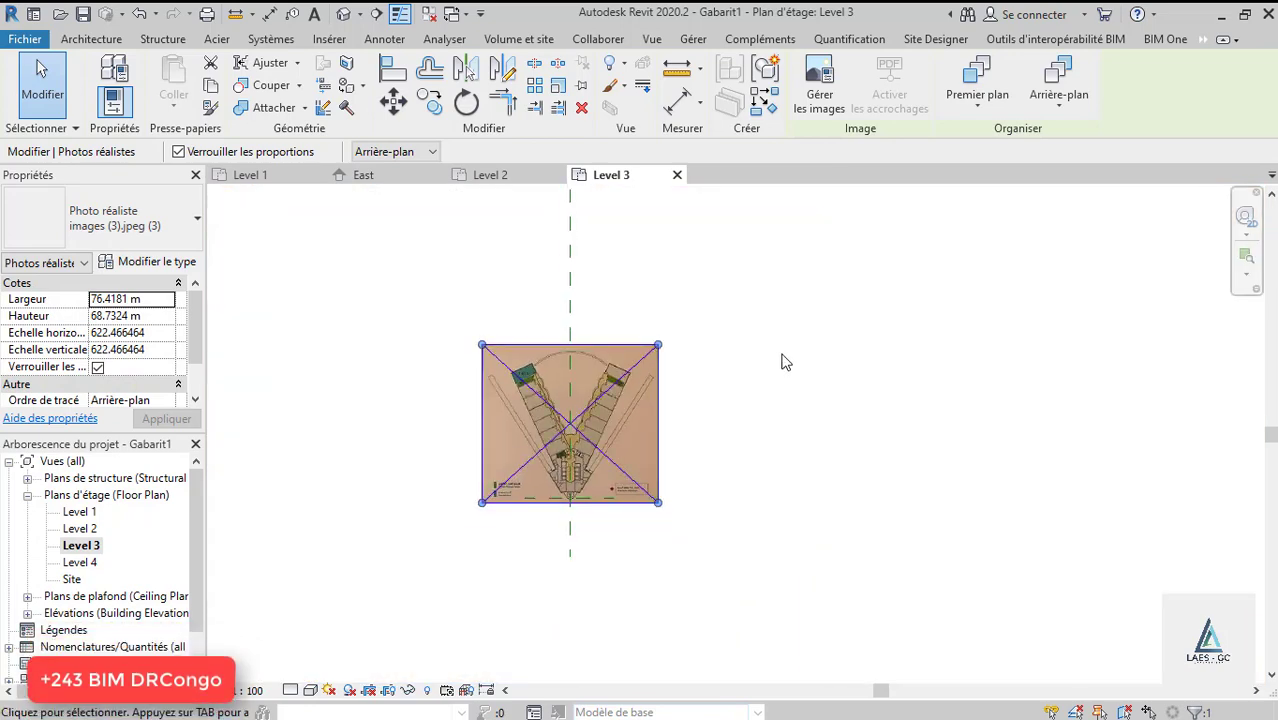
Deselect the image, compare the placed plan images in the Level 2, Level 1 and Level 3 floor plans, and examine the level heights in the East elevation.
key(Escape)
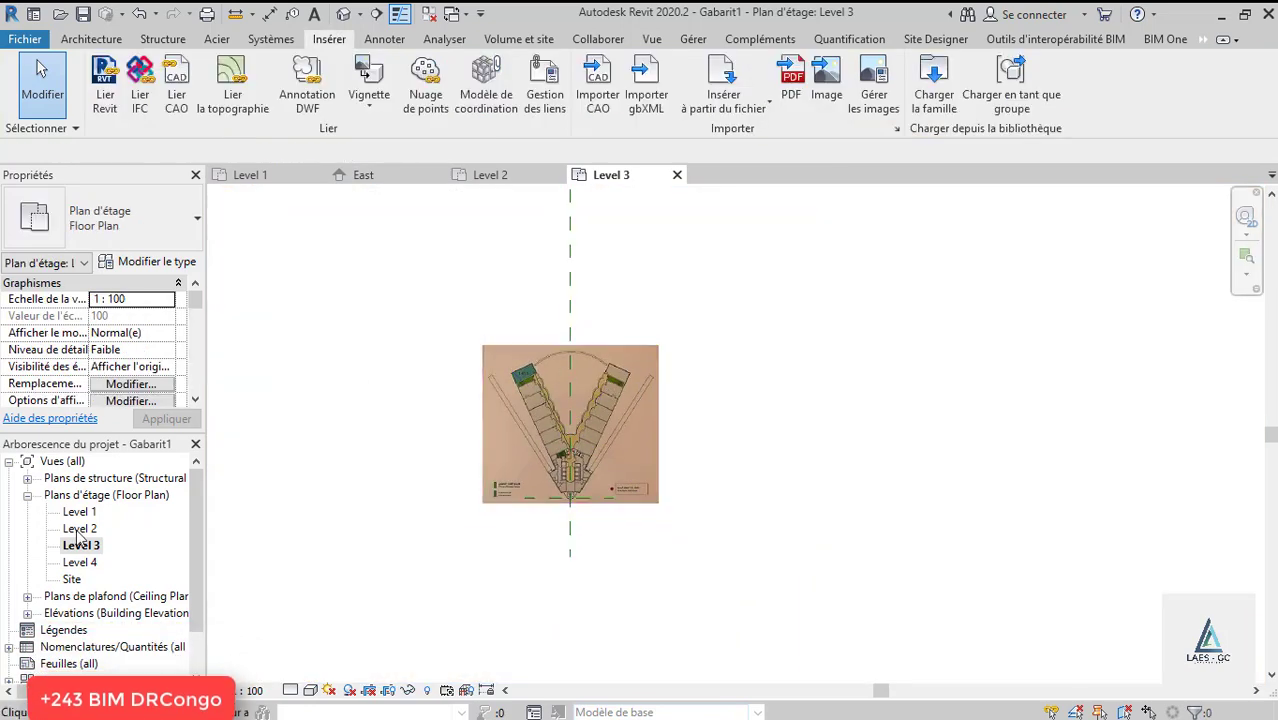
double_click(79, 529)
double_click(82, 513)
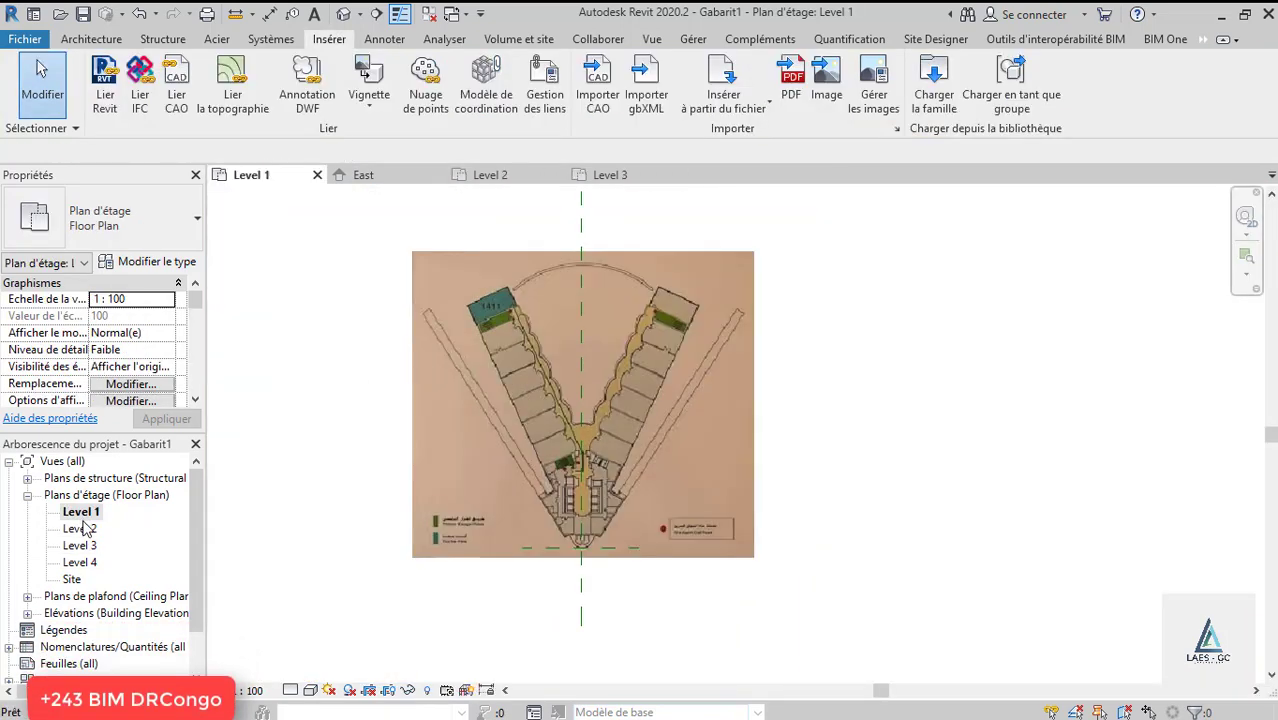
double_click(108, 545)
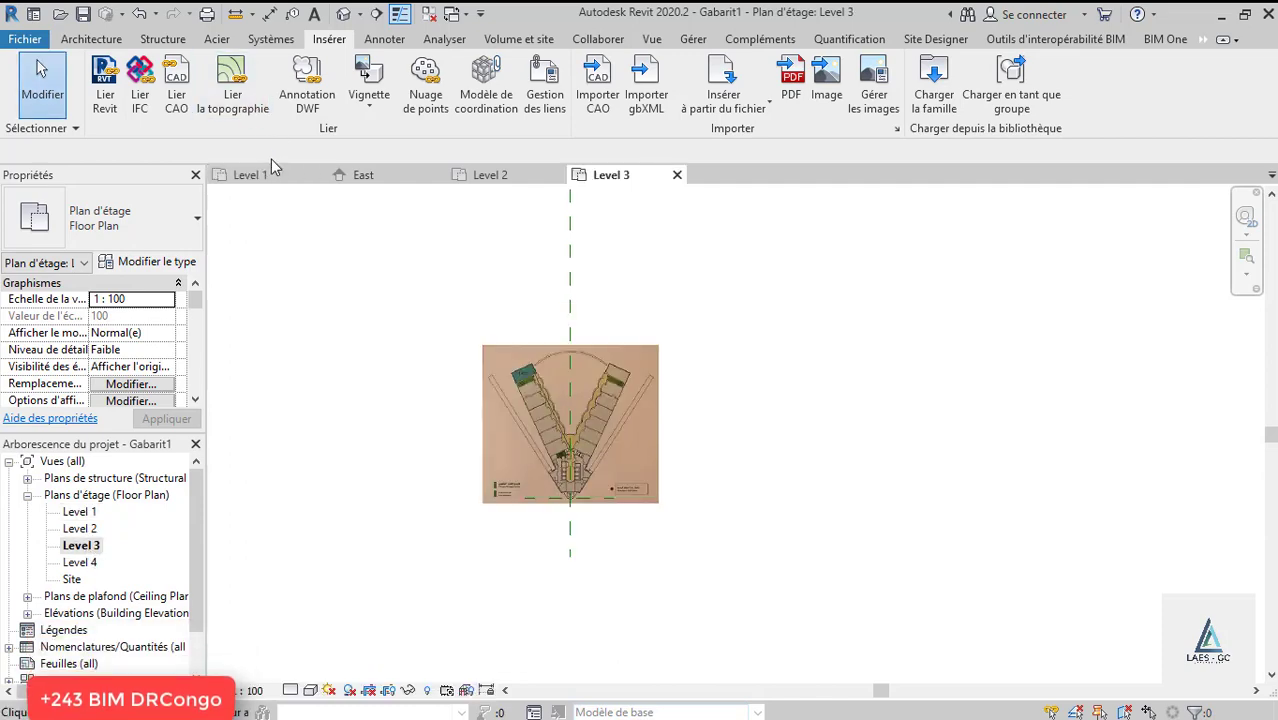
click(349, 175)
scroll(535, 318, up, 4)
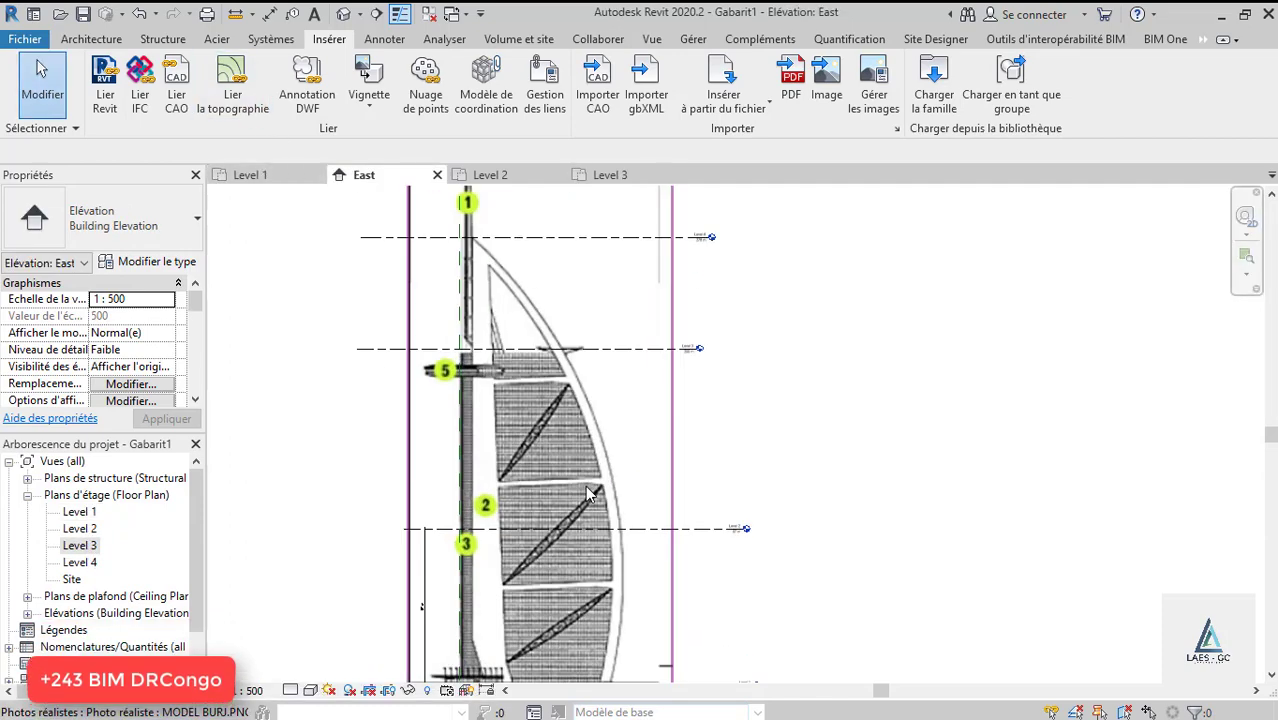
scroll(491, 293, down, 2)
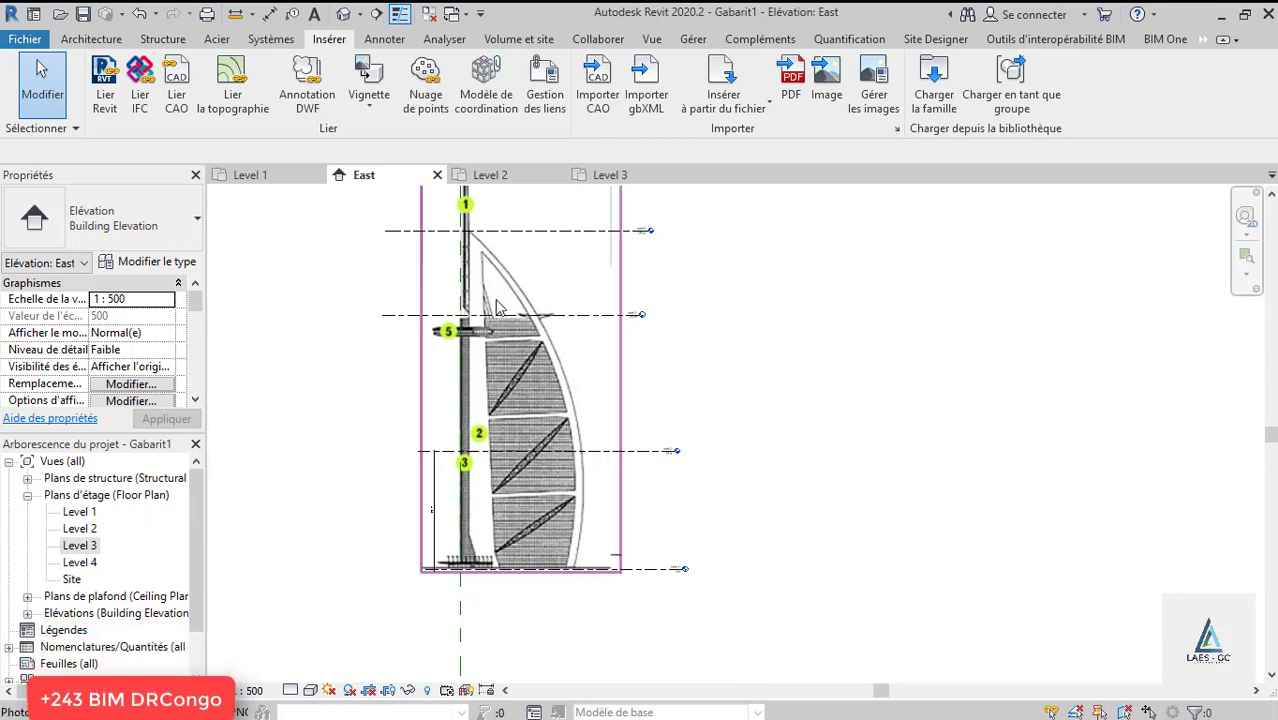
scroll(630, 392, down, 2)
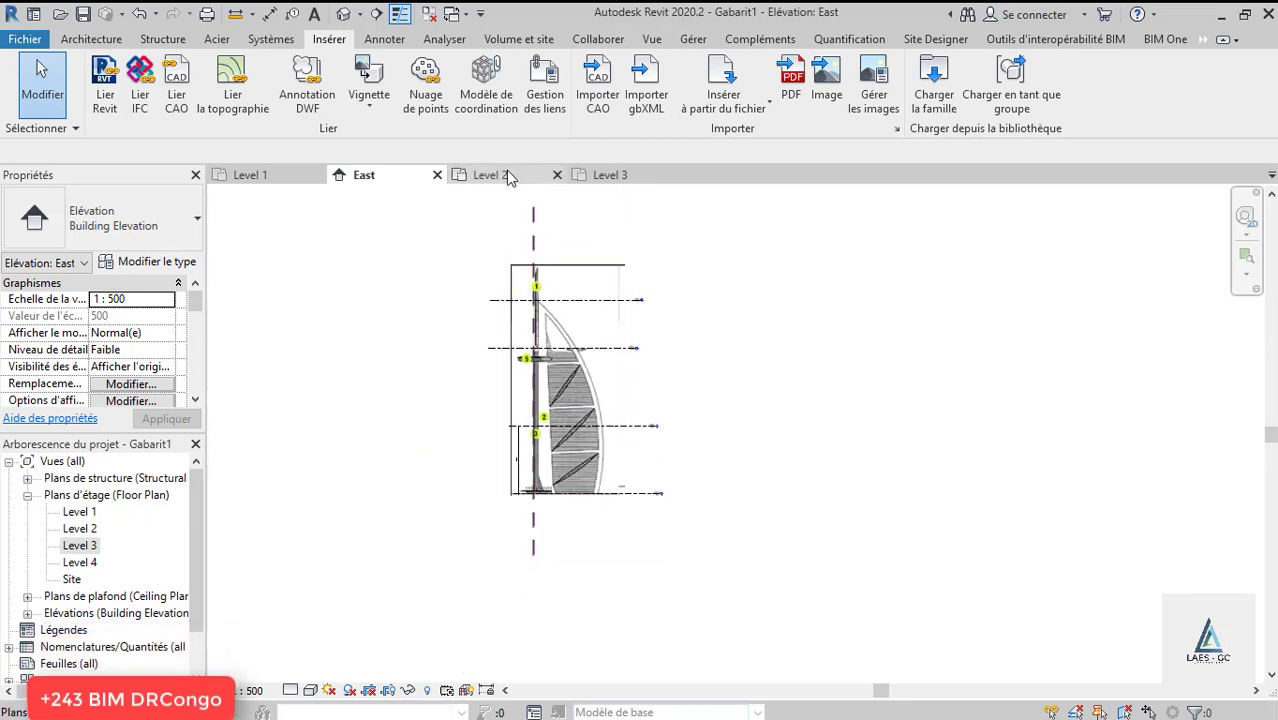
Return to the Level 1 floor plan with the plan image in view and look for a modelling tool.
click(243, 175)
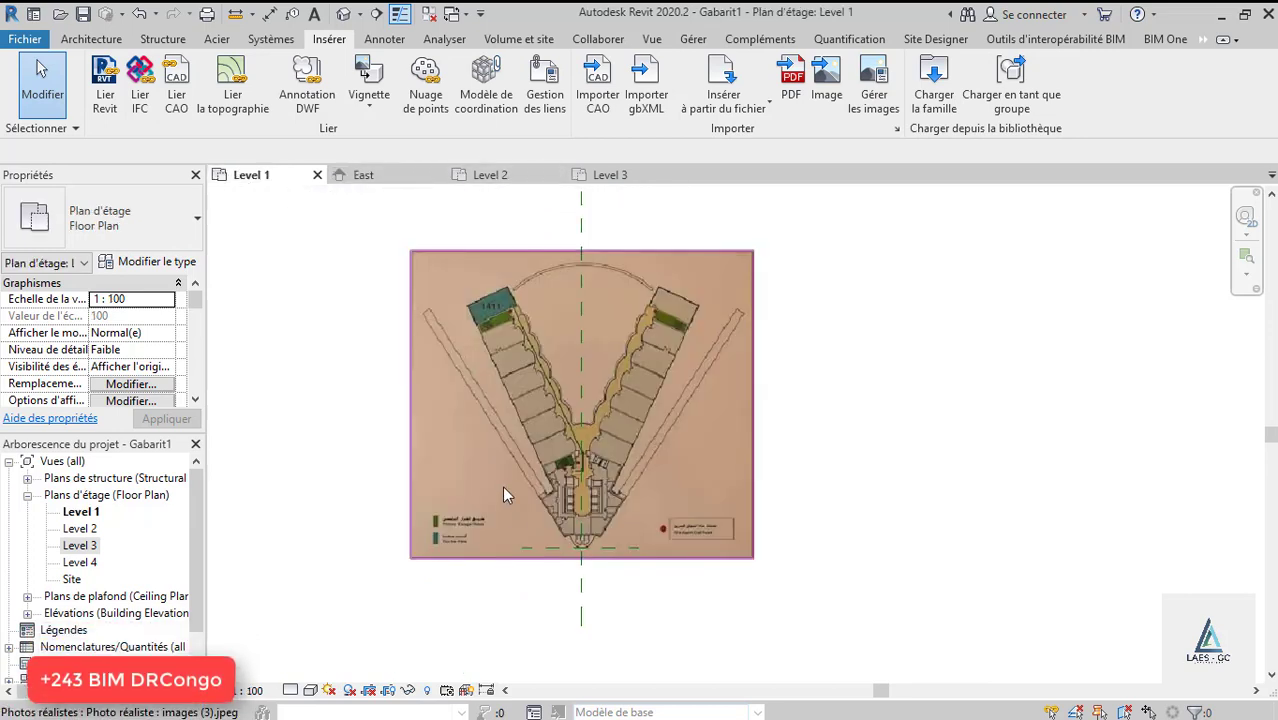
click(90, 40)
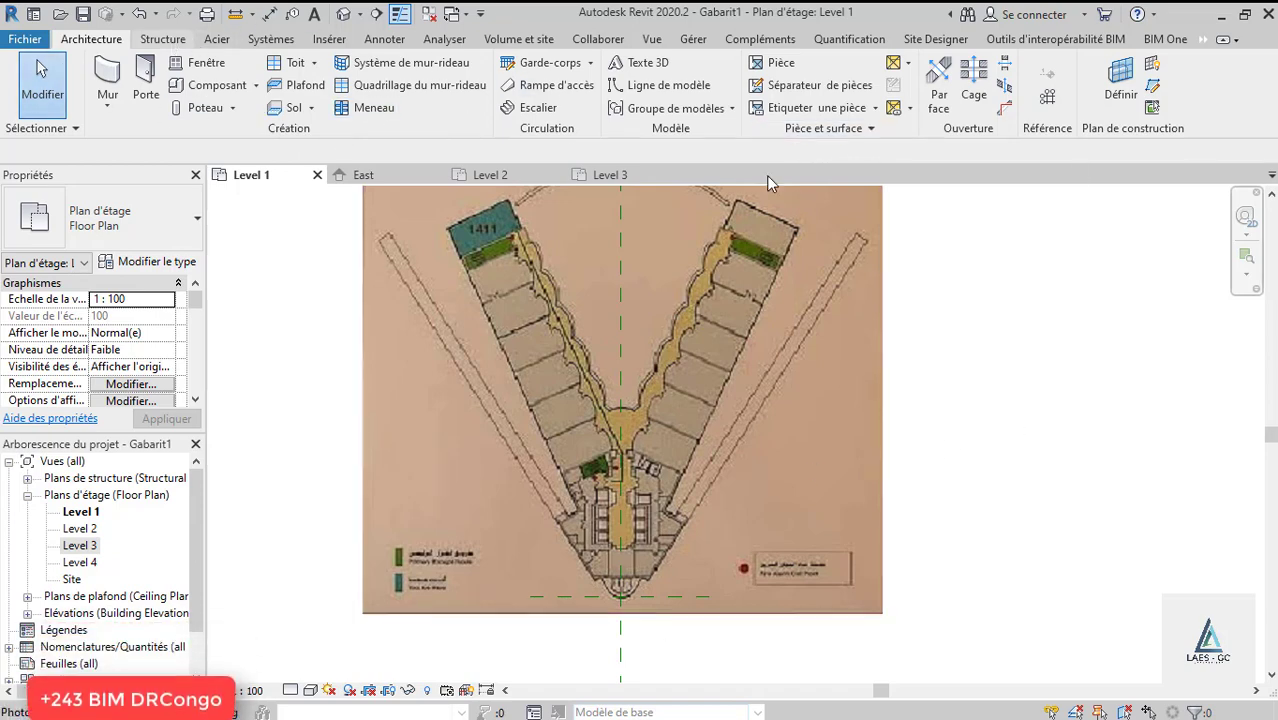
scroll(784, 128, down, 1)
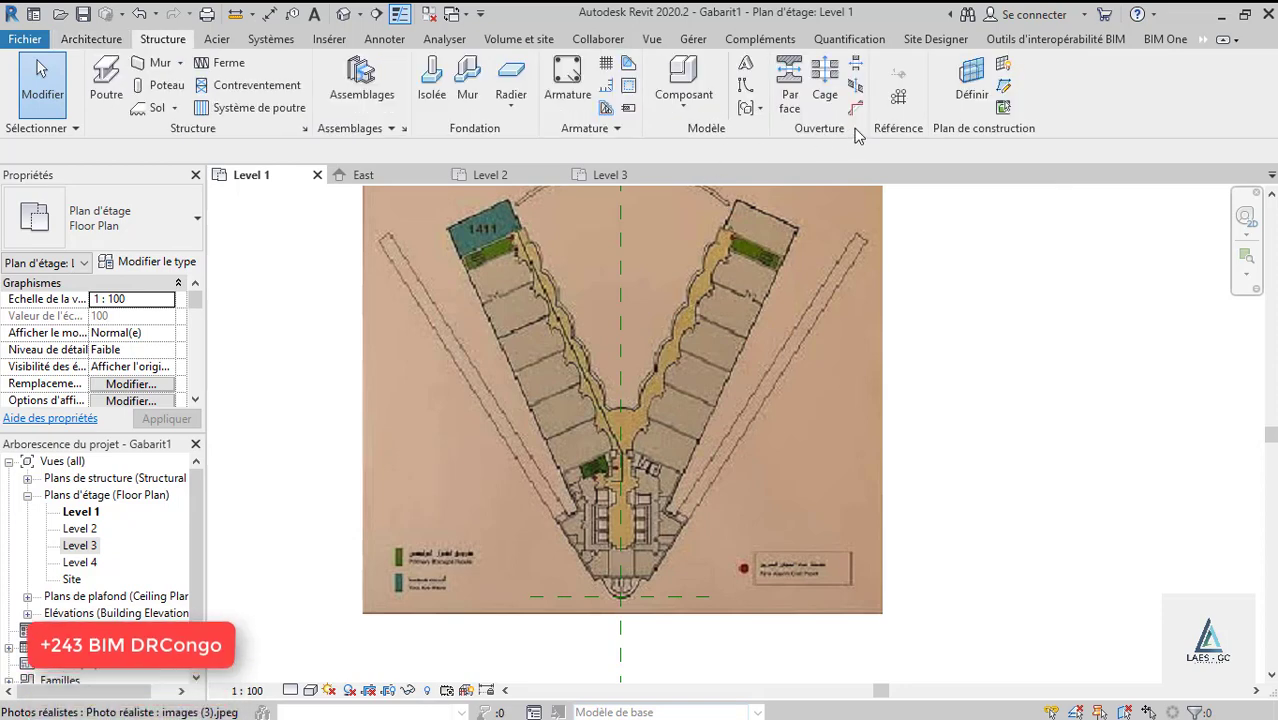
Create an in-place component in the Modèles génériques category, keeping the proposed name.
click(664, 118)
click(708, 180)
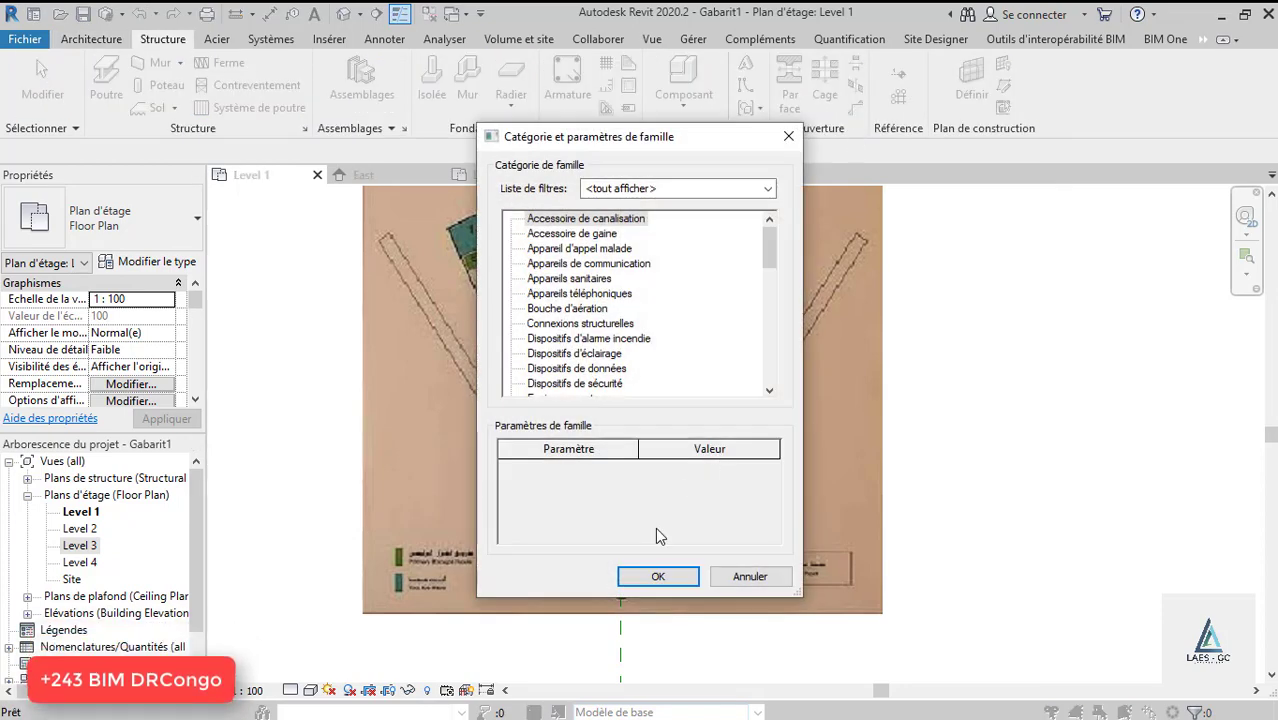
key(m)
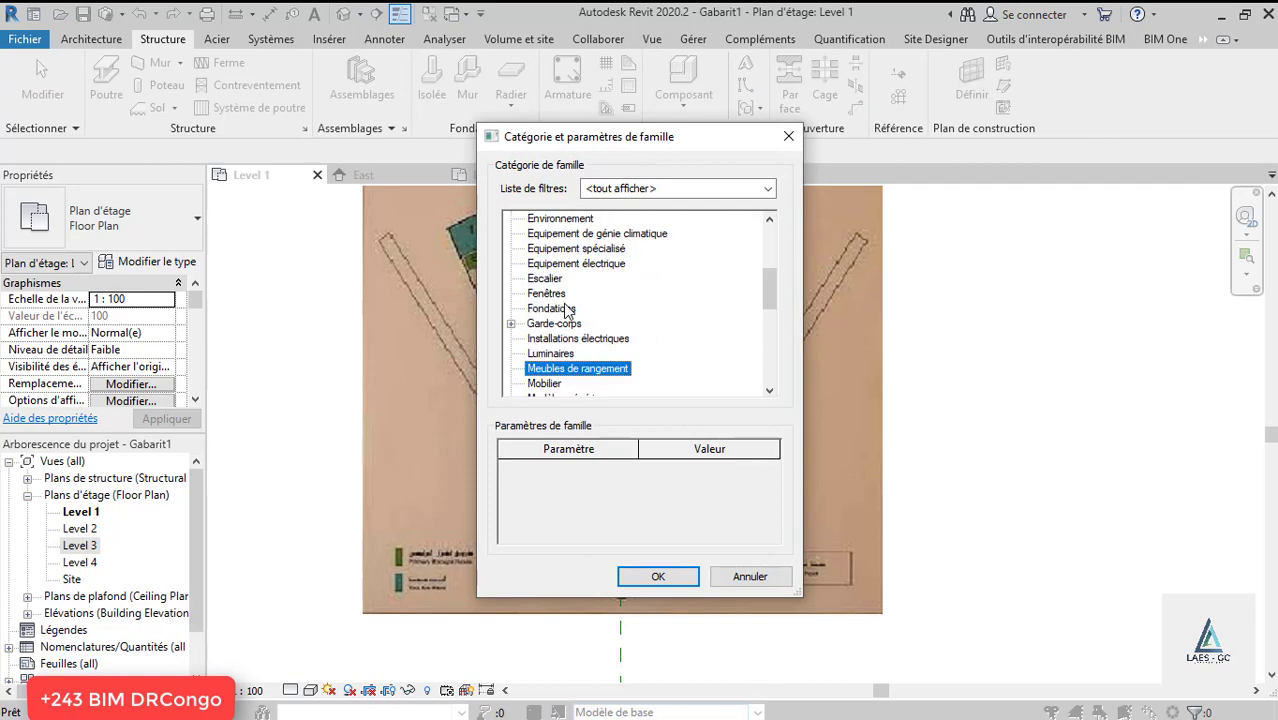
key(m)
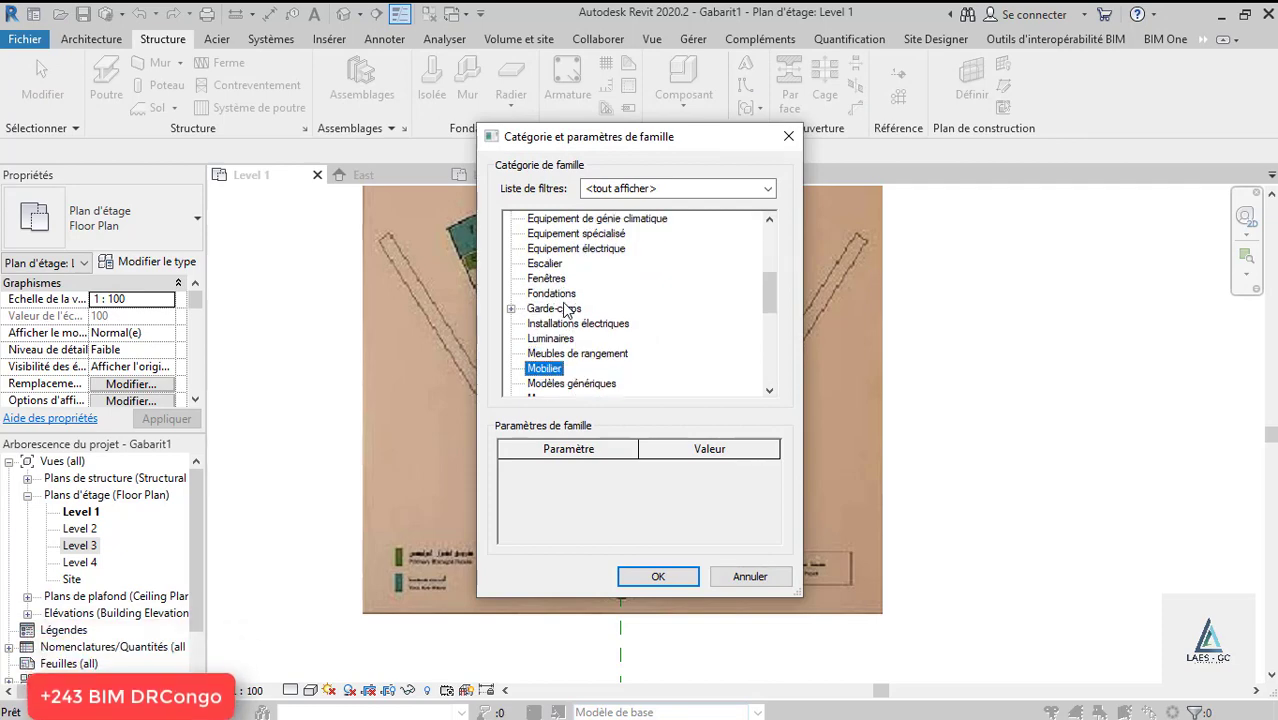
click(590, 383)
click(658, 577)
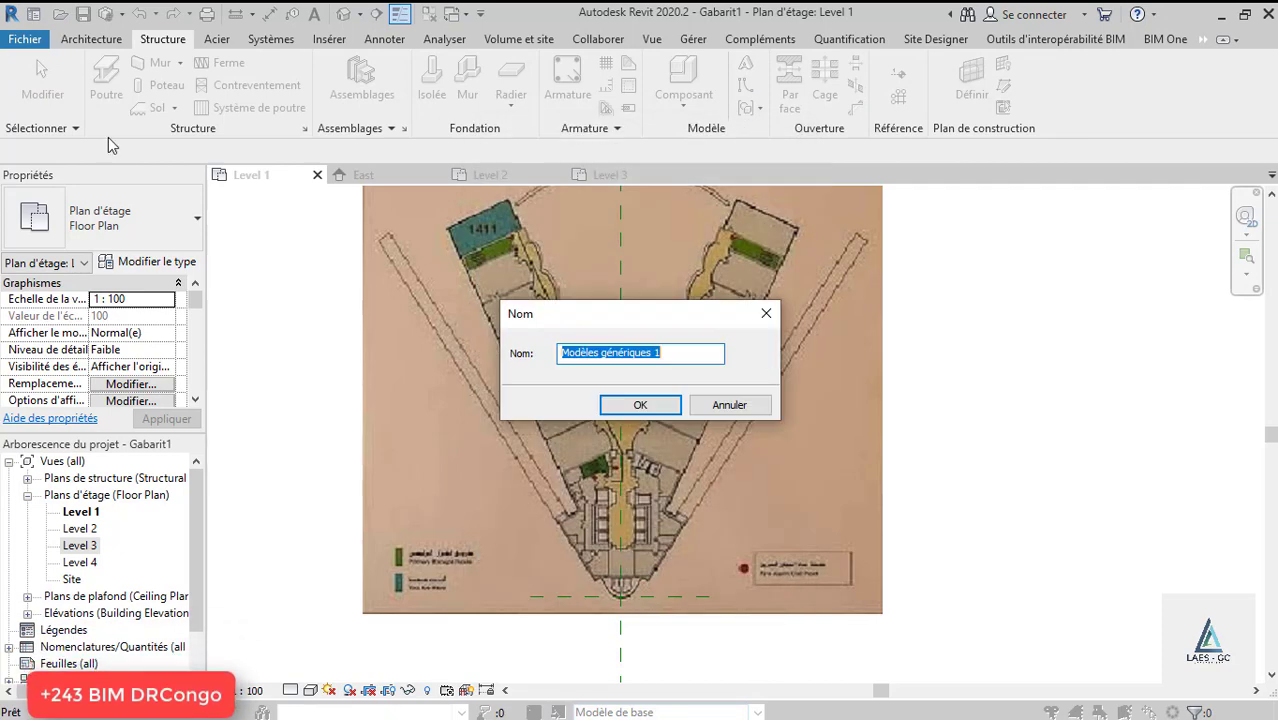
click(643, 404)
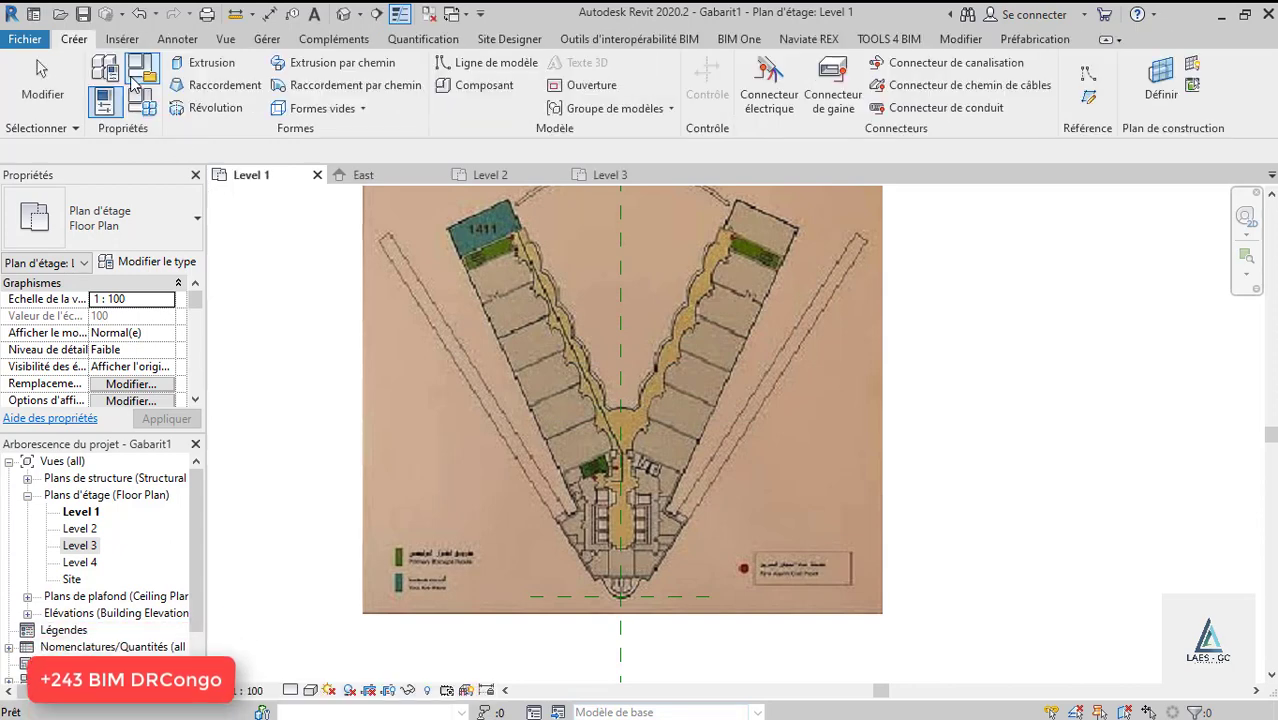
Start an Extrusion and sketch a straight line along the outer edge of the plan's left strip, extending past the V's tip.
click(212, 63)
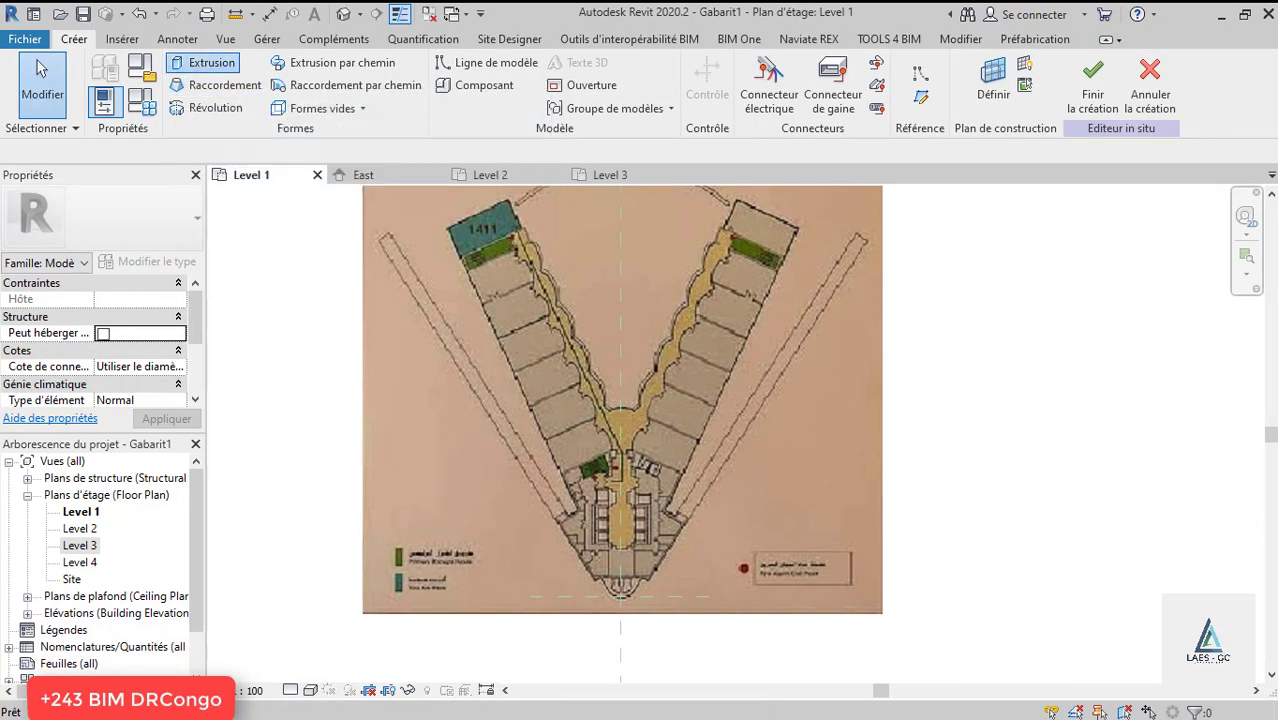
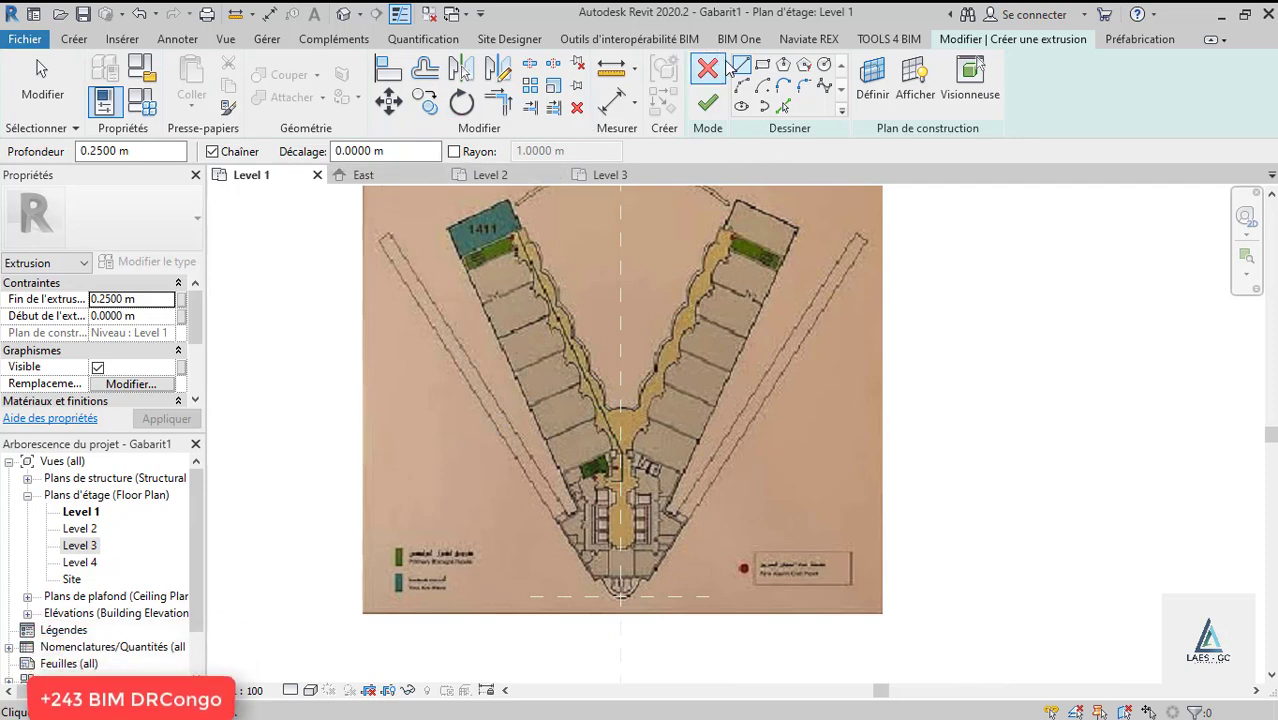
scroll(373, 242, up, 2)
click(381, 238)
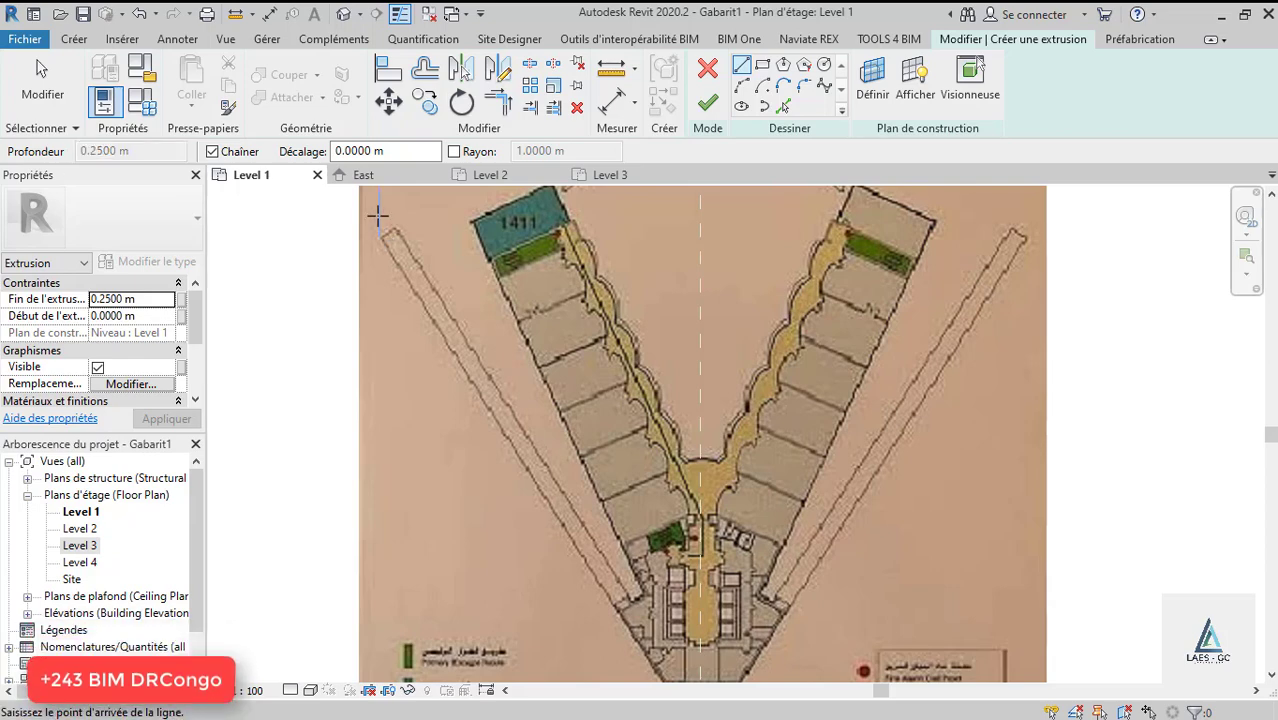
scroll(403, 307, down, 2)
scroll(545, 493, up, 1)
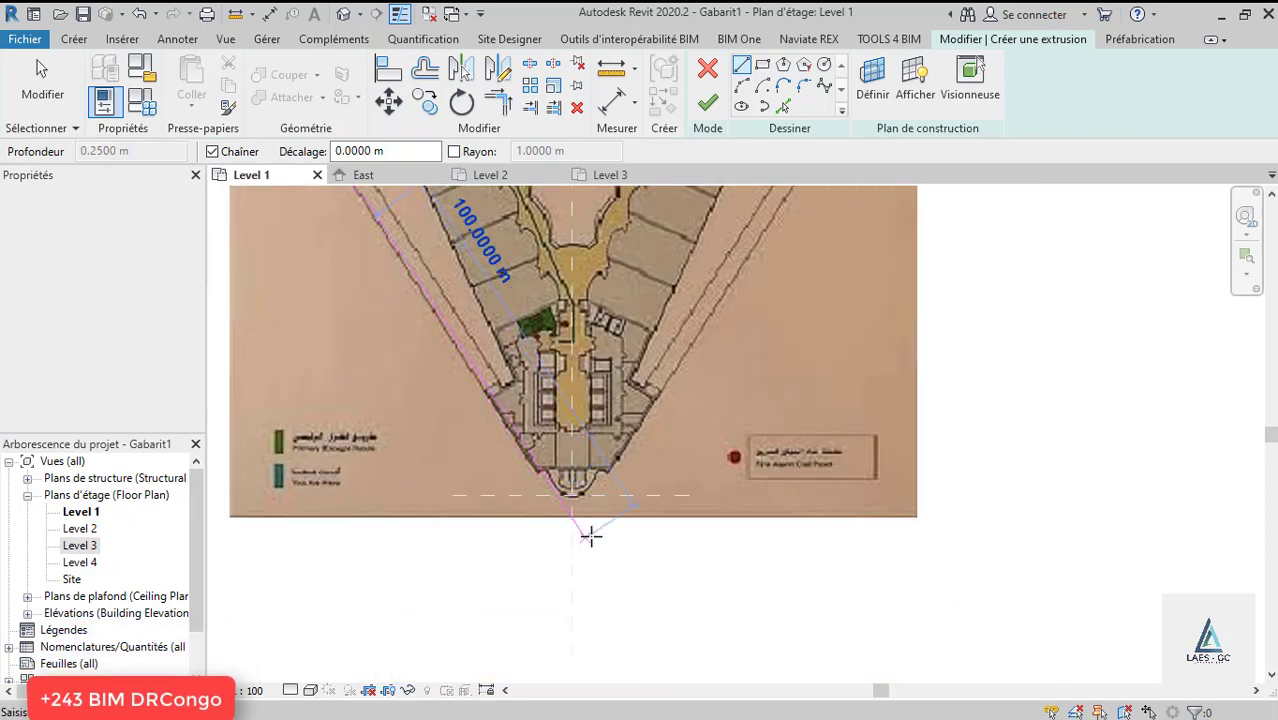
scroll(590, 536, up, 1)
scroll(592, 542, up, 1)
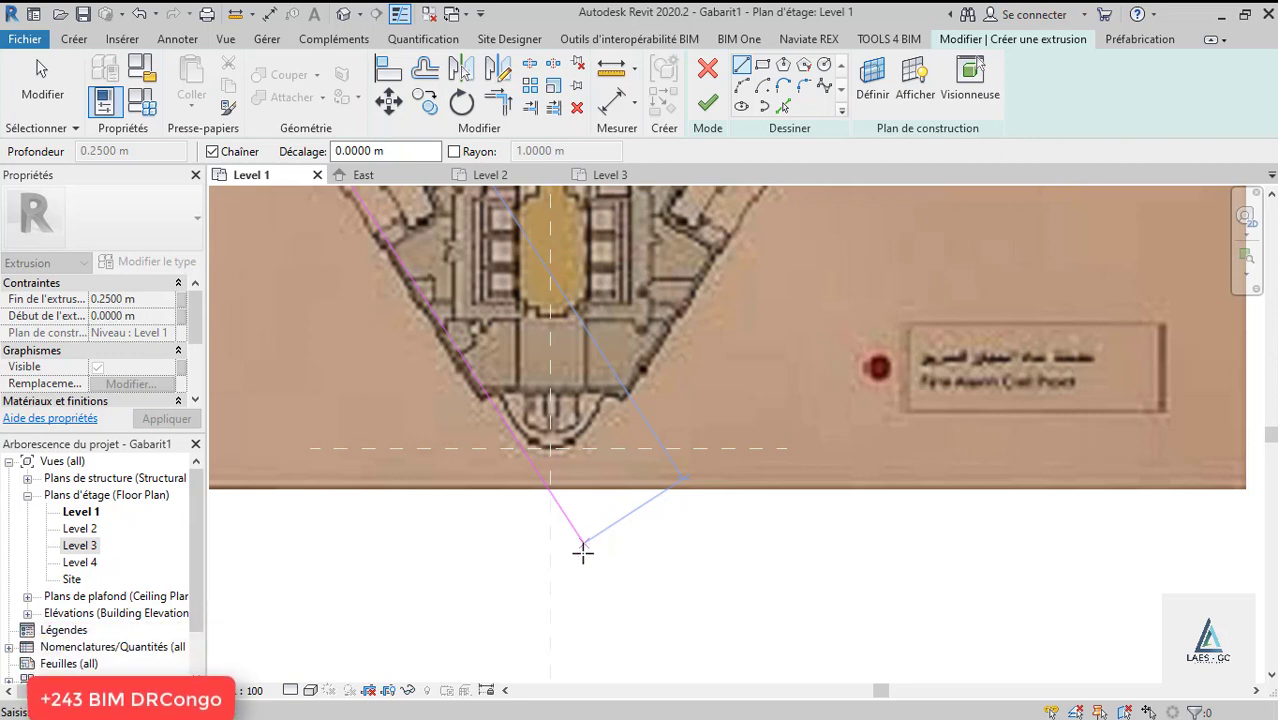
click(613, 607)
scroll(591, 537, down, 1)
key(Escape)
key(Escape)
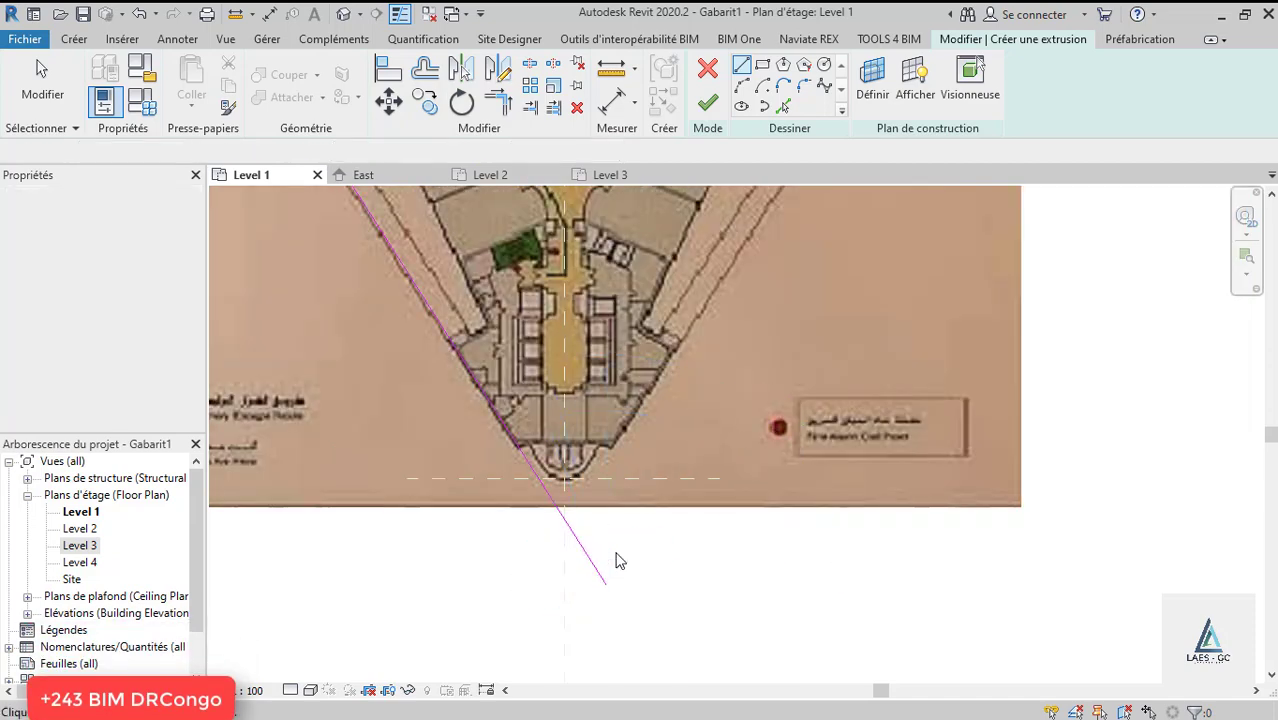
Sketch a short line across the upper end of the left strip, starting at the outer line's endpoint.
scroll(513, 622, down, 2)
scroll(330, 228, up, 2)
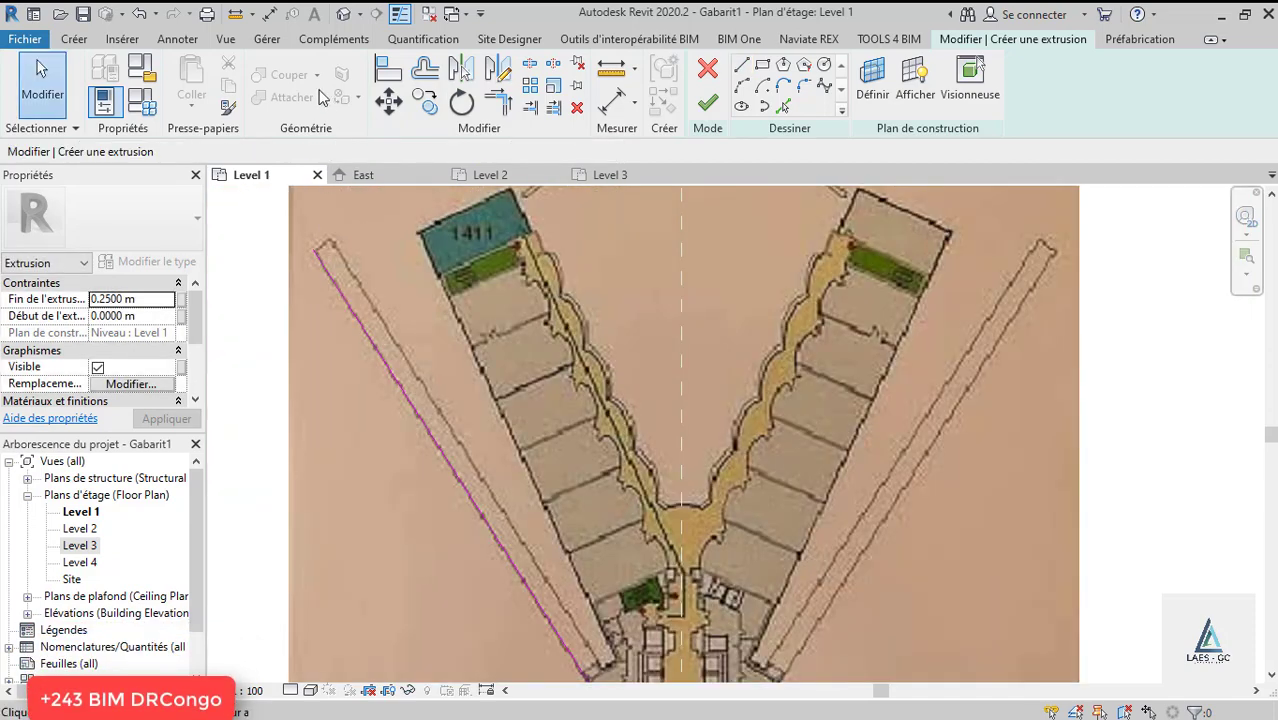
click(316, 248)
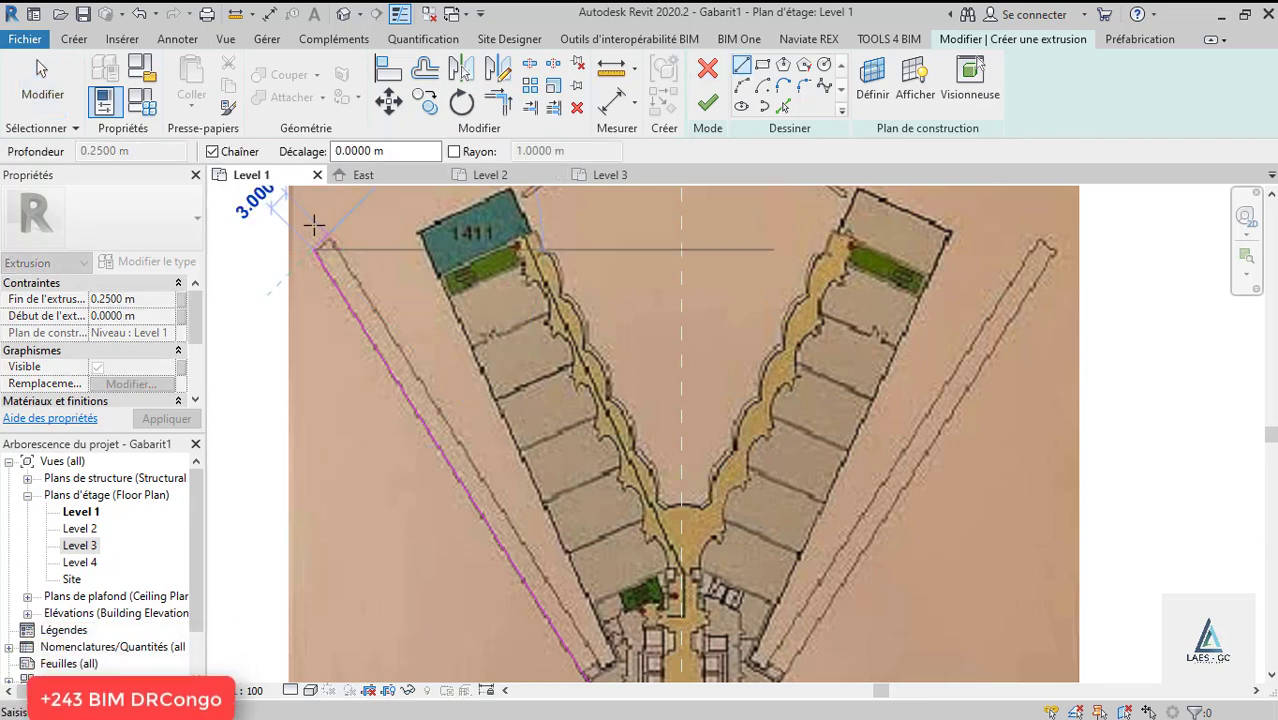
scroll(314, 225, up, 3)
Try to sketch the left strip's inner line from the short end line down to the vertical reference plane.
scroll(314, 240, down, 4)
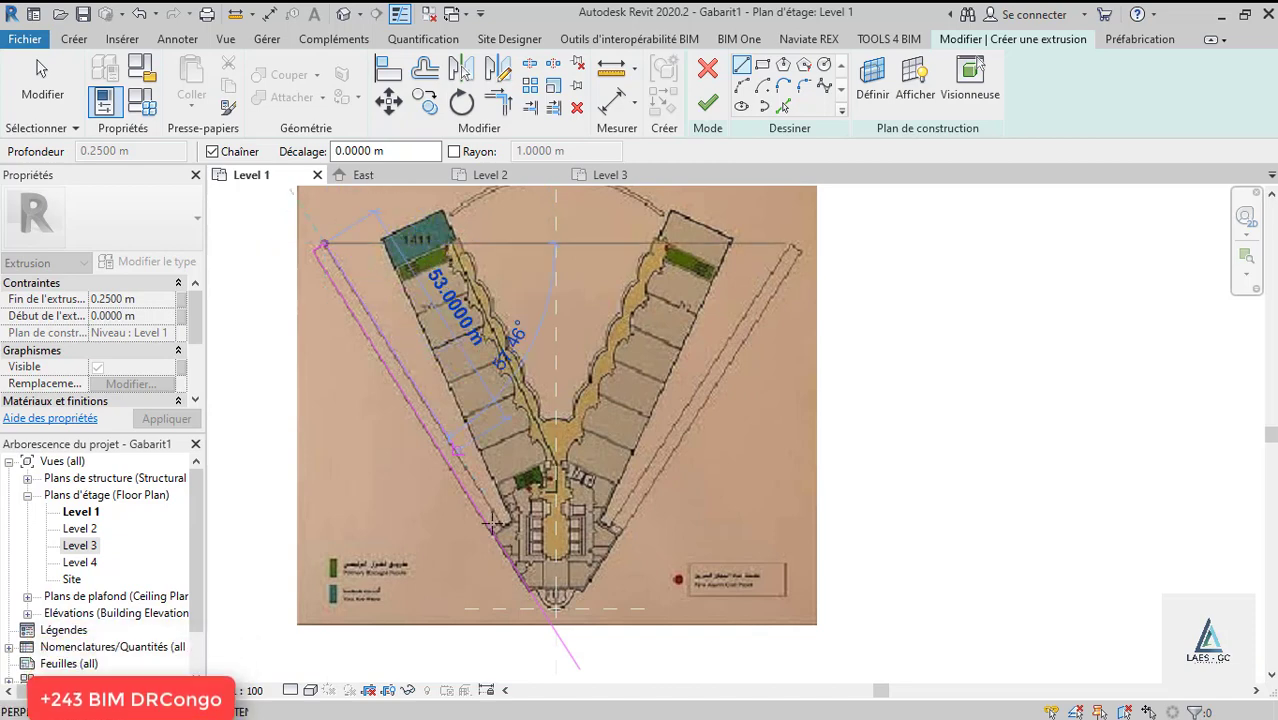
scroll(600, 665, up, 2)
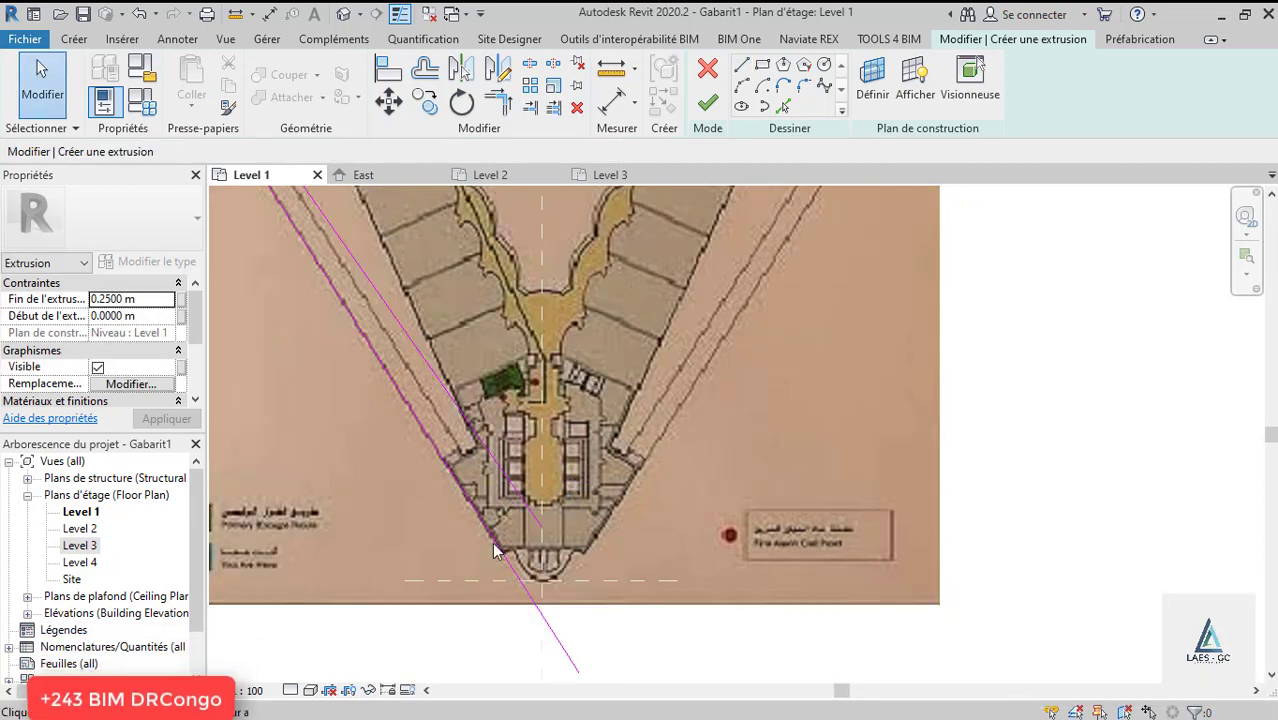
scroll(529, 503, up, 2)
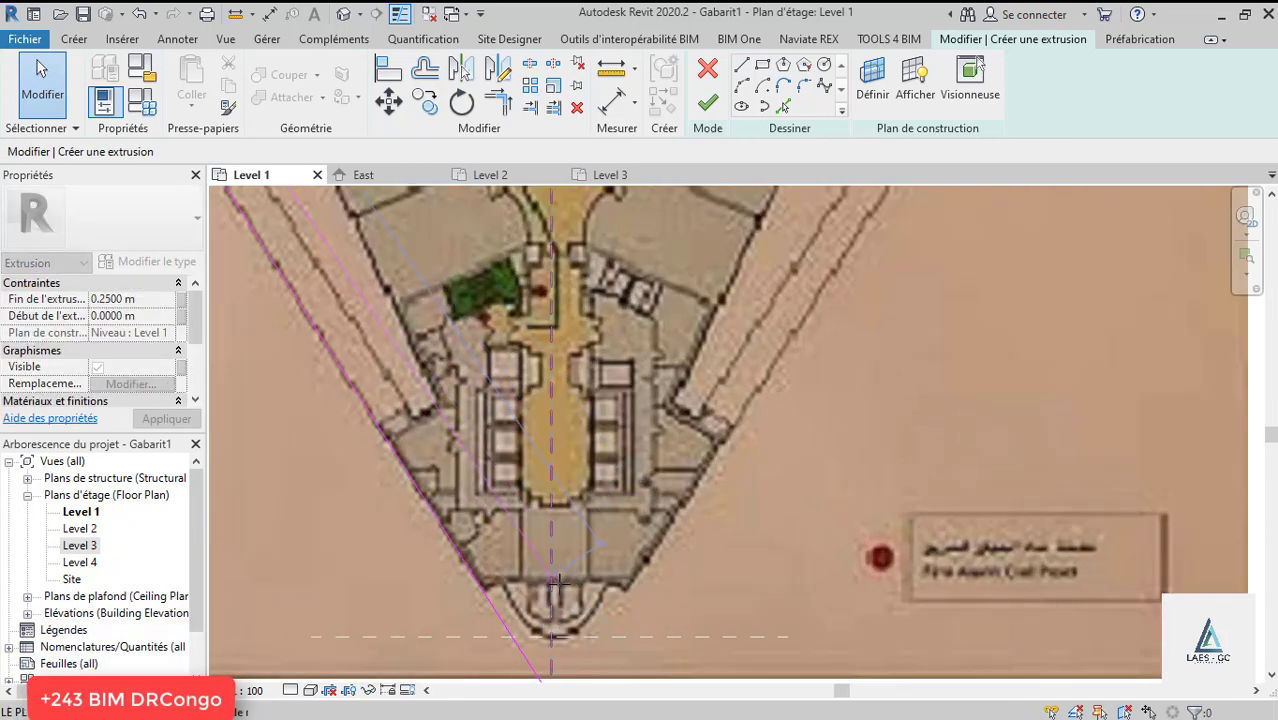
click(556, 580)
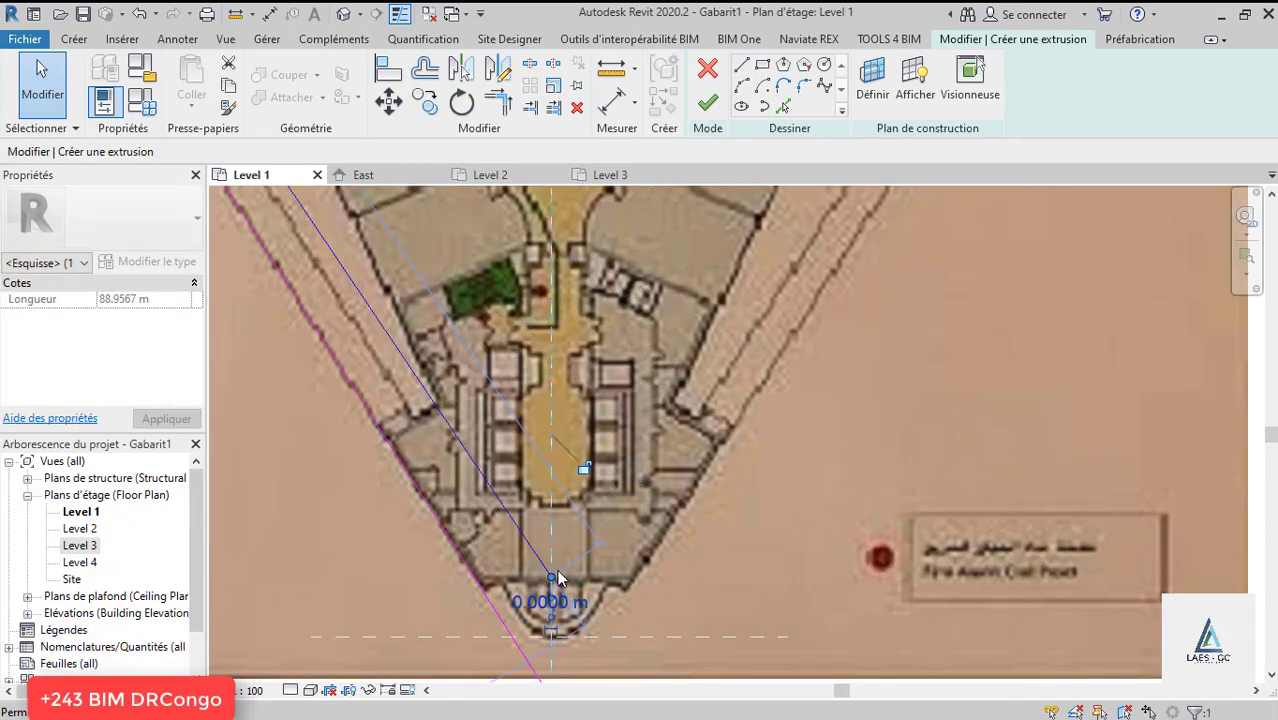
click(556, 568)
scroll(521, 571, down, 3)
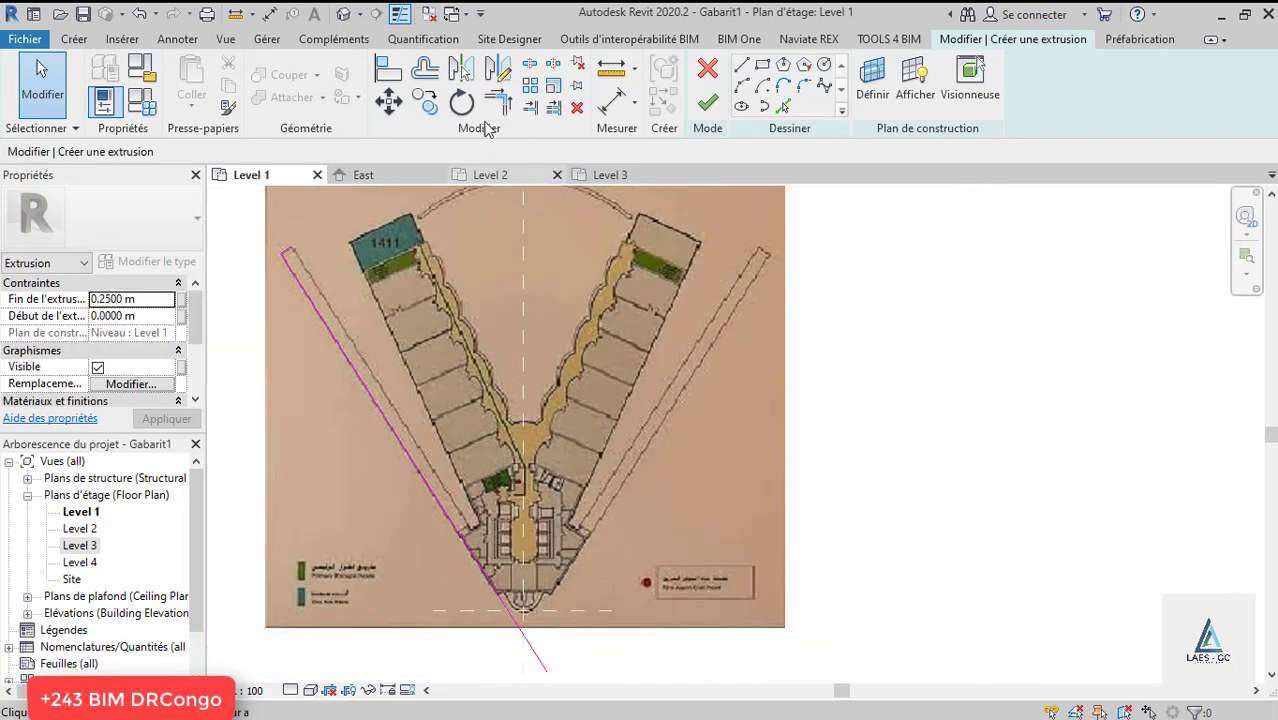
Sketch the left strip's inner line parallel to the outer one from the short end line, ending it on the vertical reference plane.
click(741, 65)
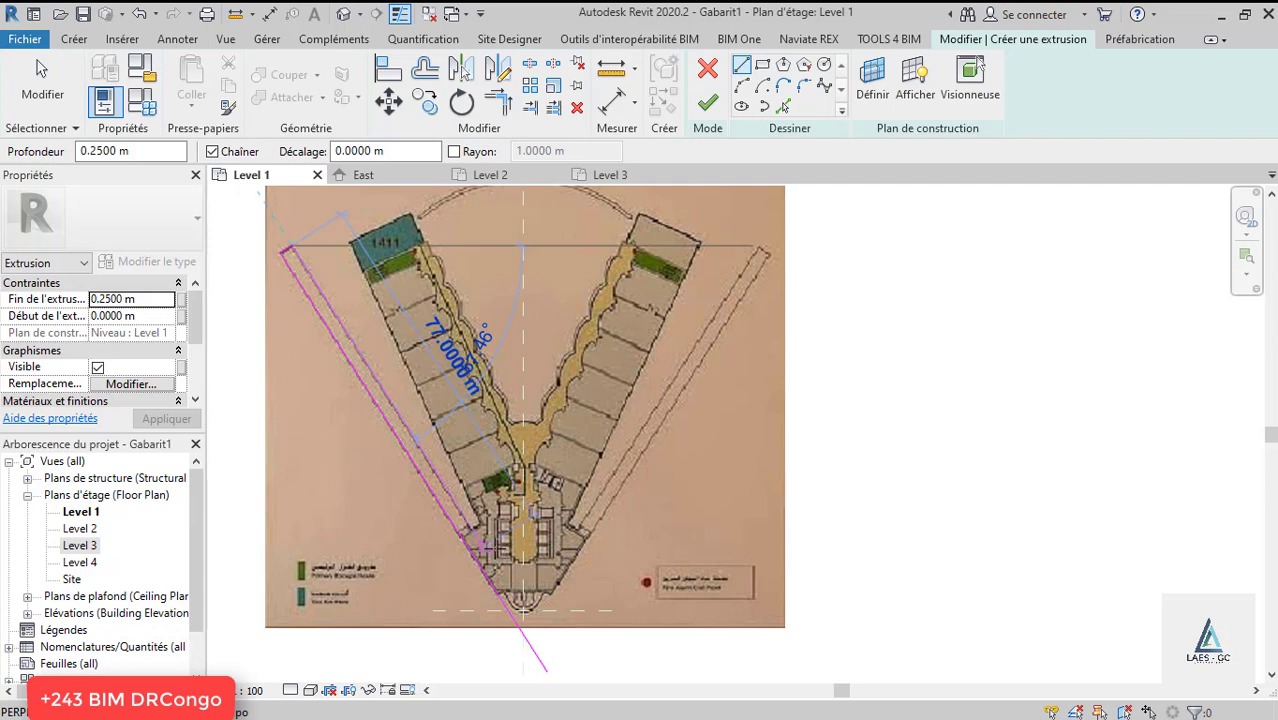
scroll(482, 546, up, 2)
scroll(604, 650, up, 2)
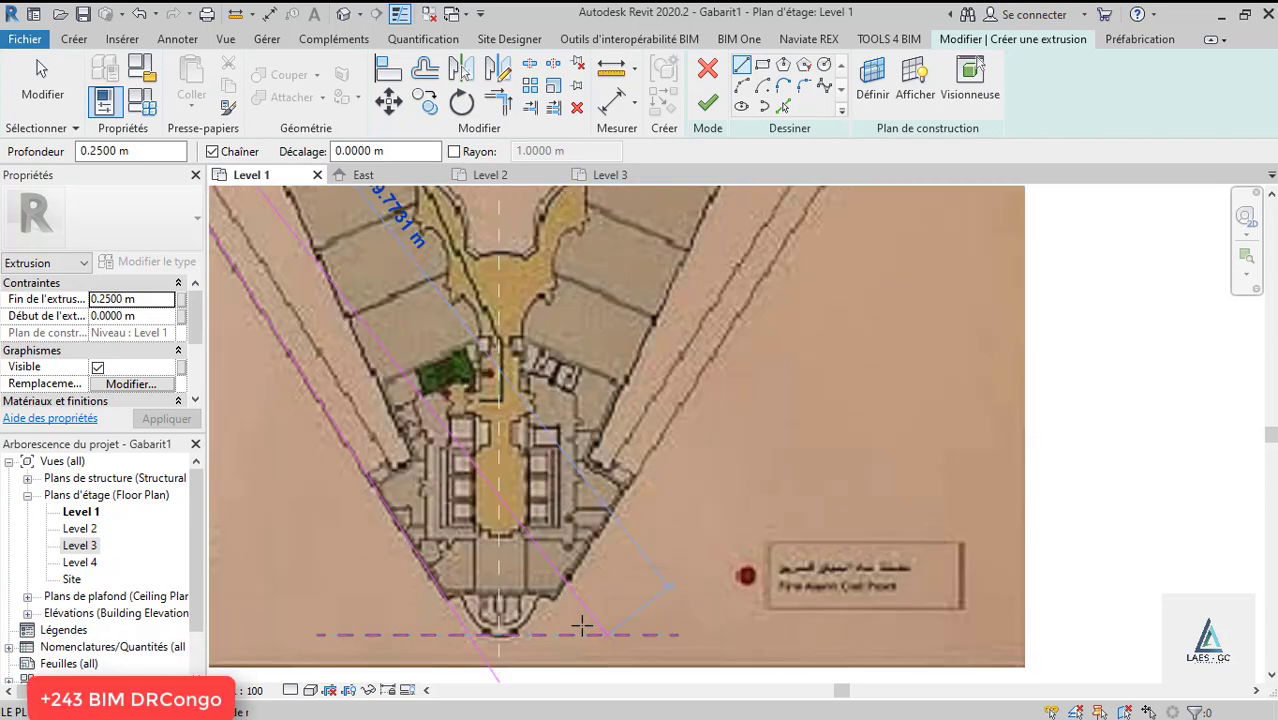
click(518, 636)
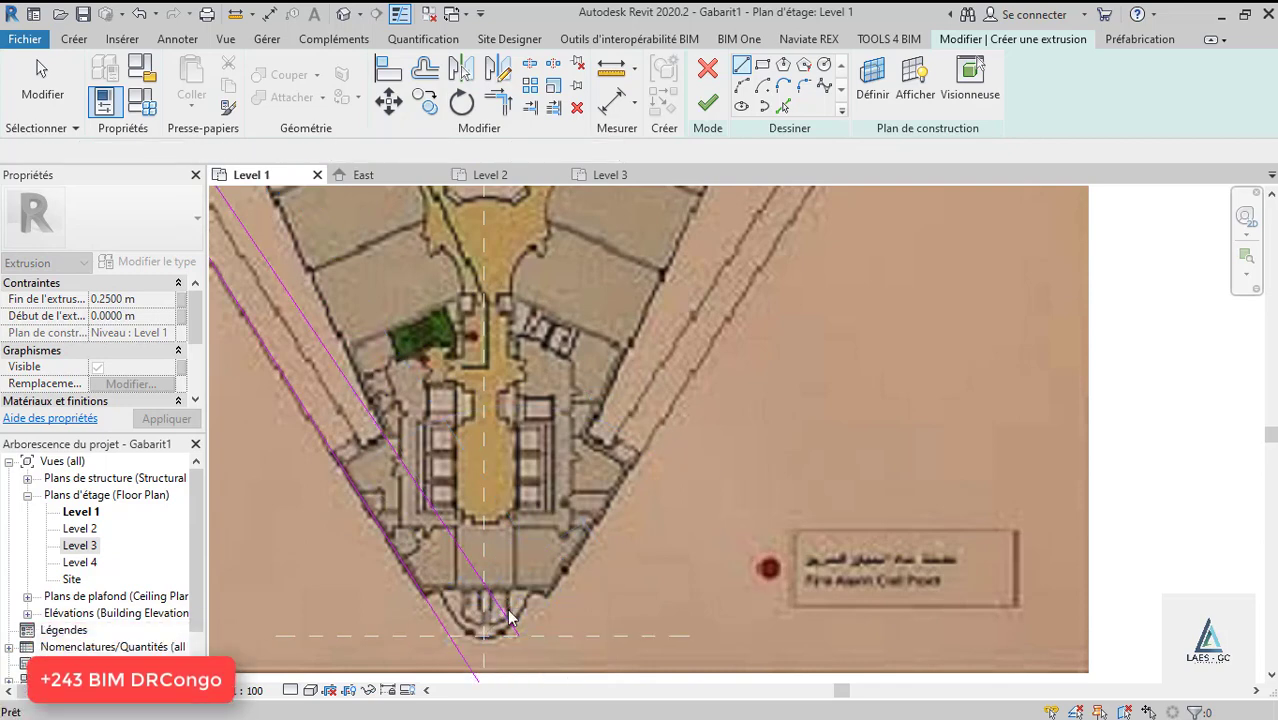
key(Escape)
key(Escape)
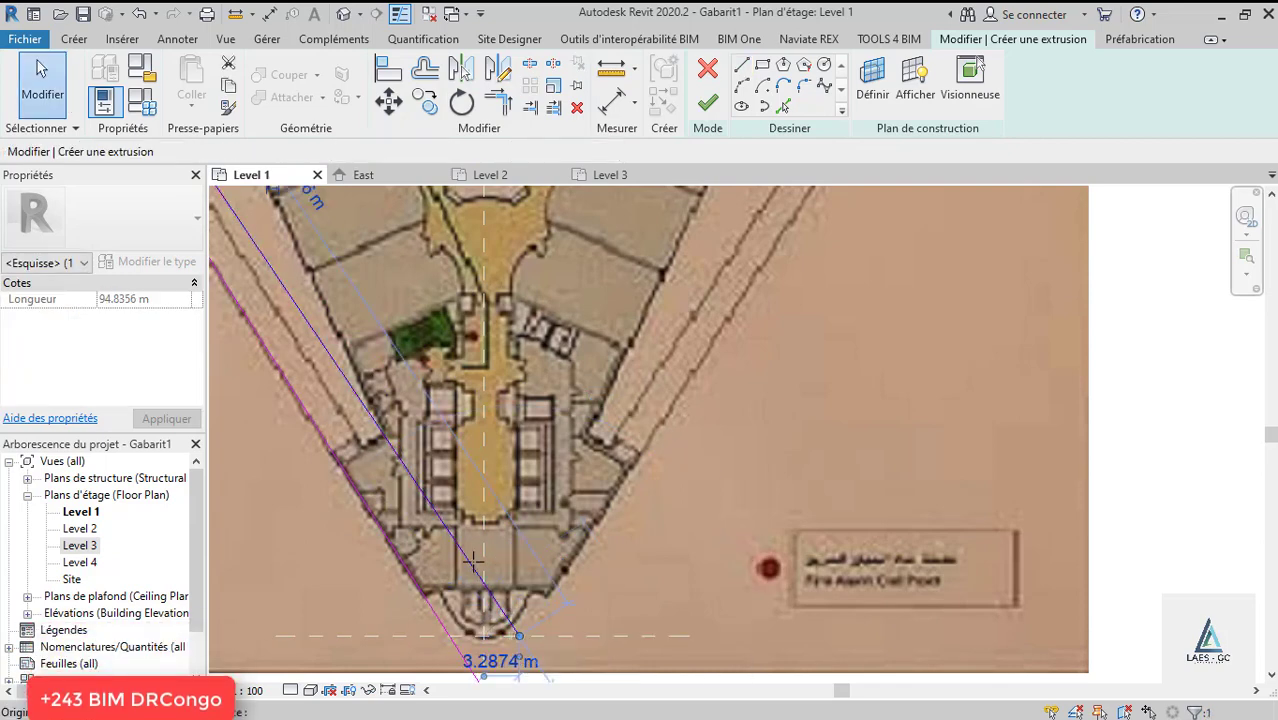
click(472, 560)
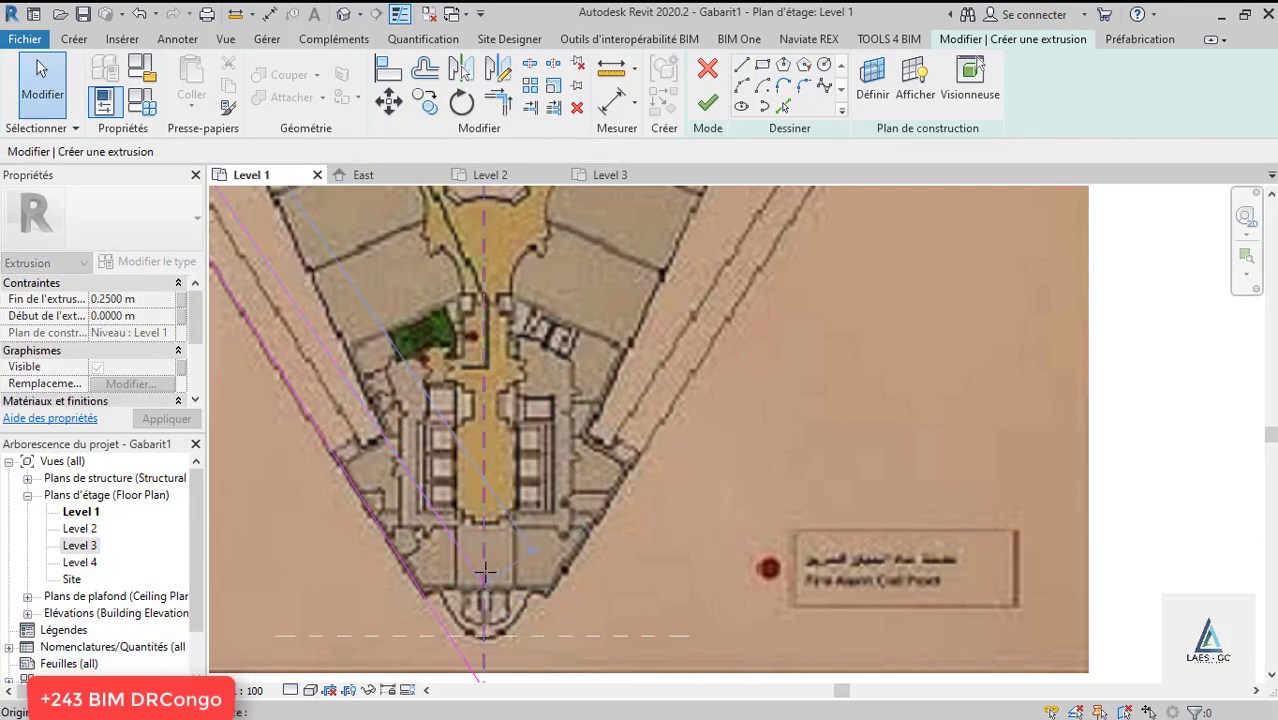
scroll(534, 475, down, 2)
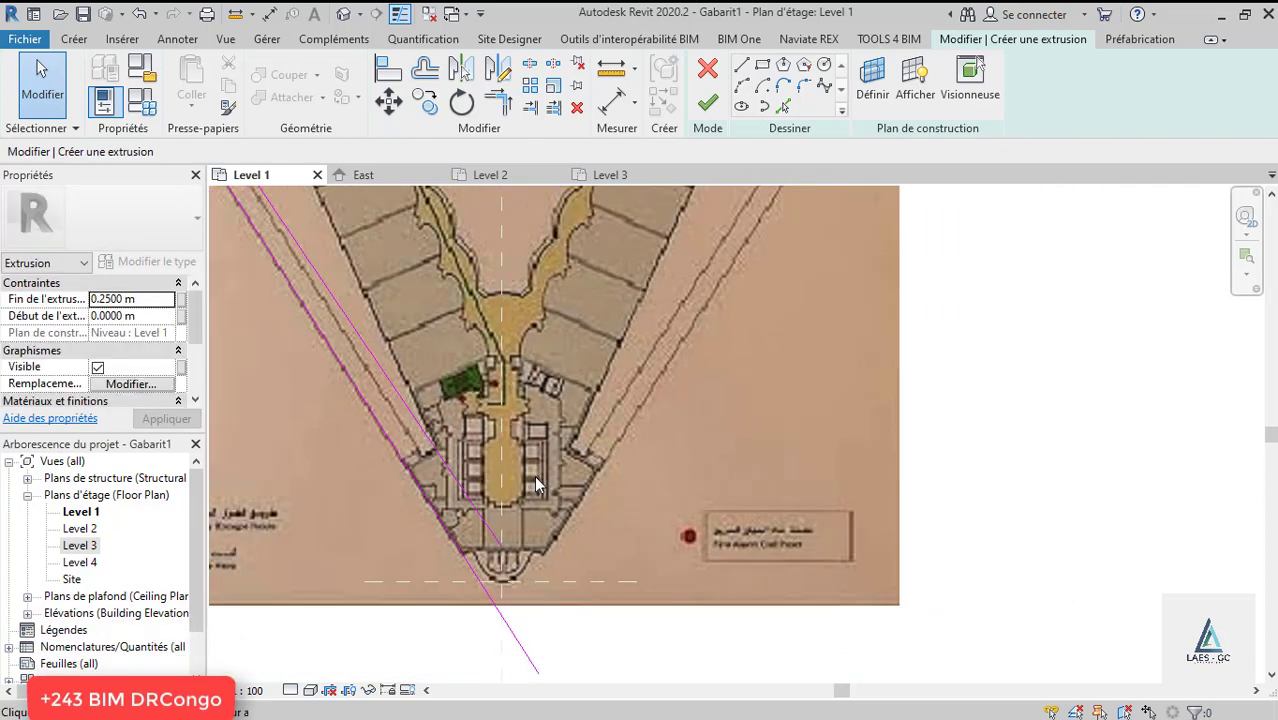
Mirror a copy of the three left-hand sketch lines about the vertical reference plane.
scroll(518, 540, down, 1)
scroll(516, 548, down, 2)
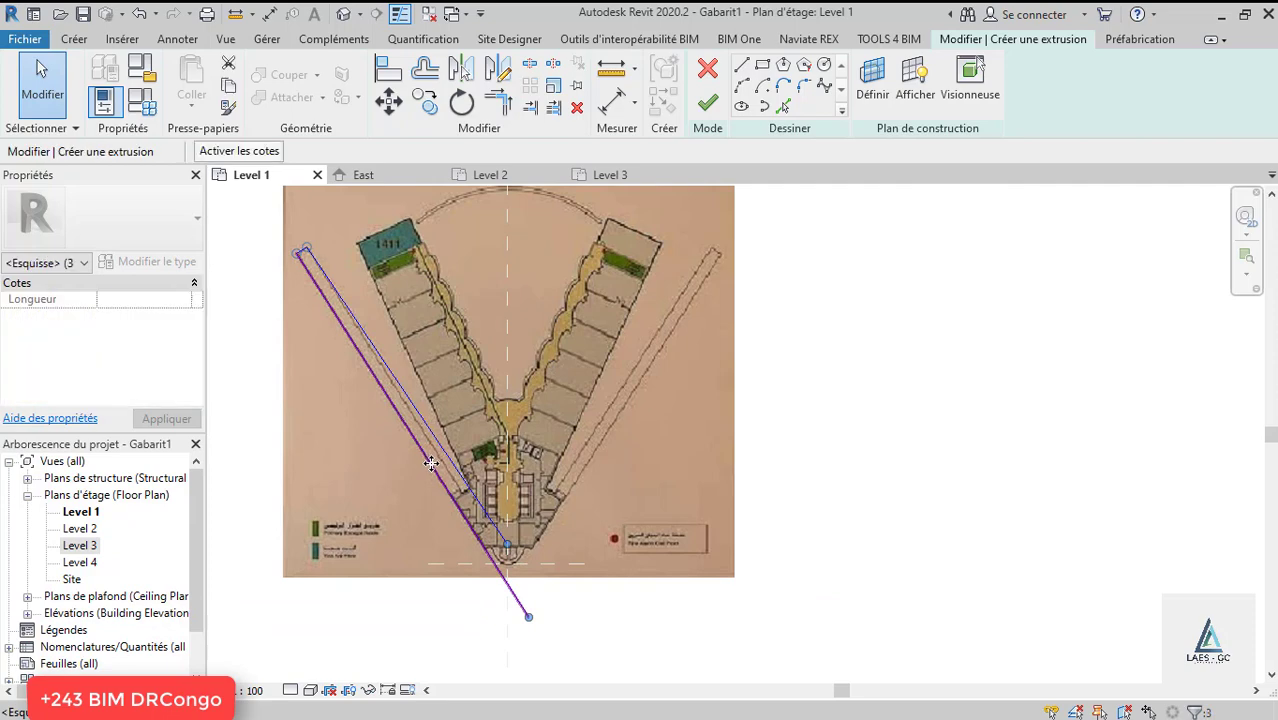
key(m)
key(m)
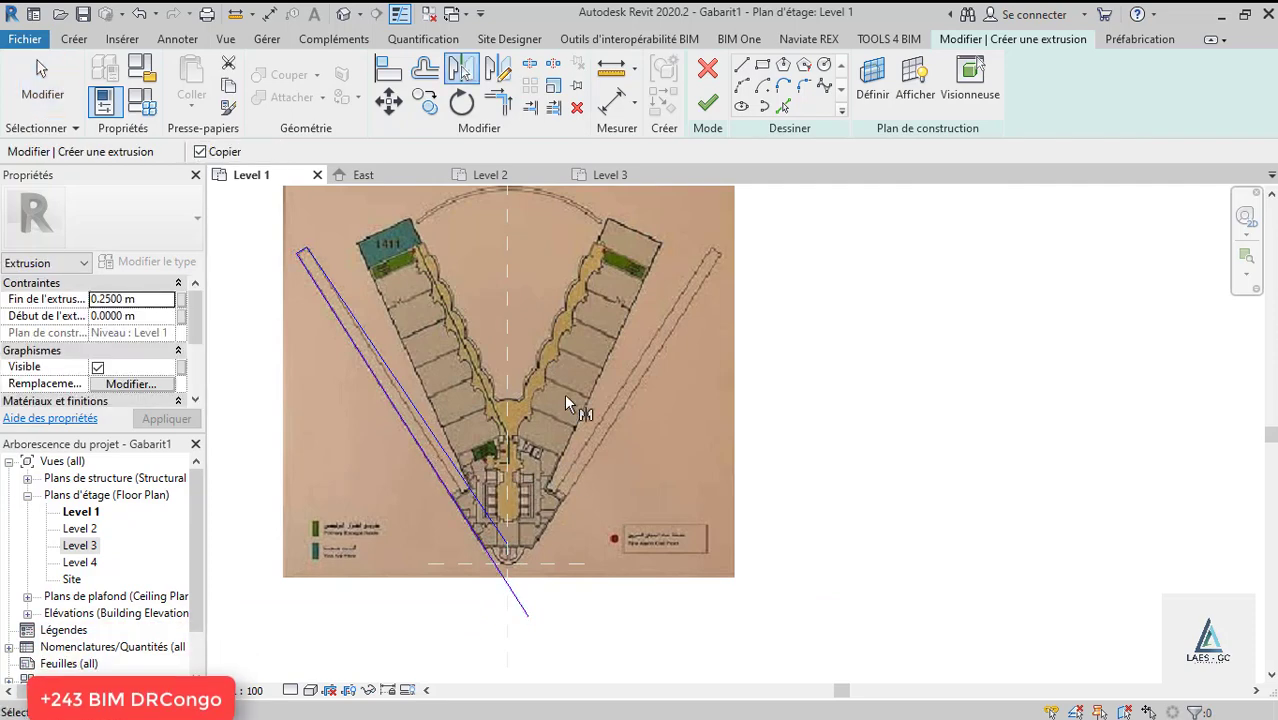
click(508, 325)
scroll(547, 592, up, 2)
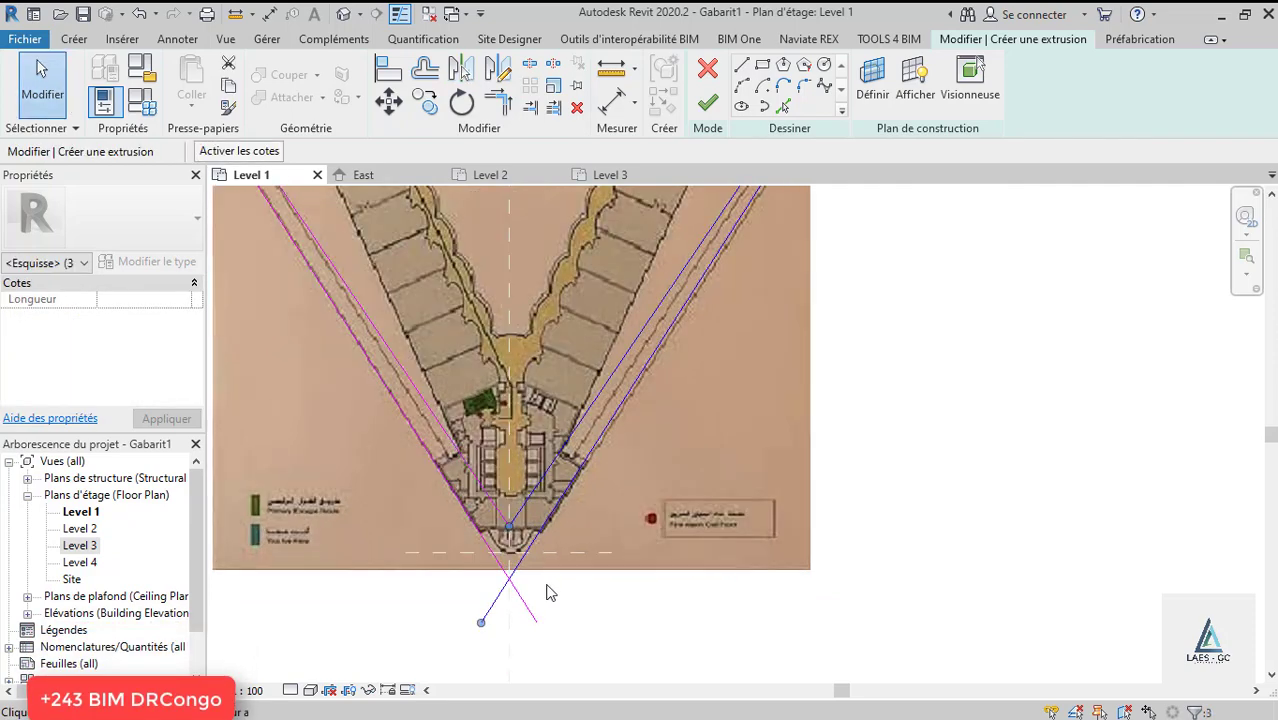
key(Escape)
Round the corner between the two inner lines with a 7 m fillet arc.
scroll(505, 528, up, 2)
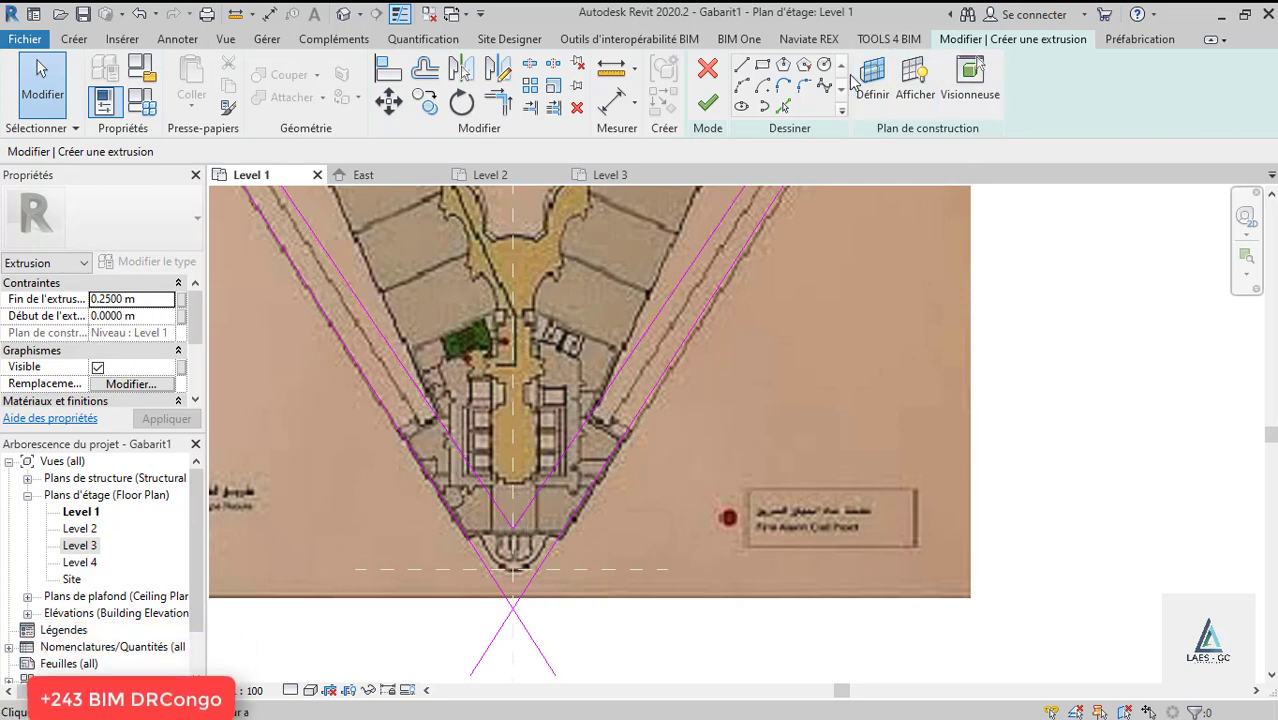
click(804, 86)
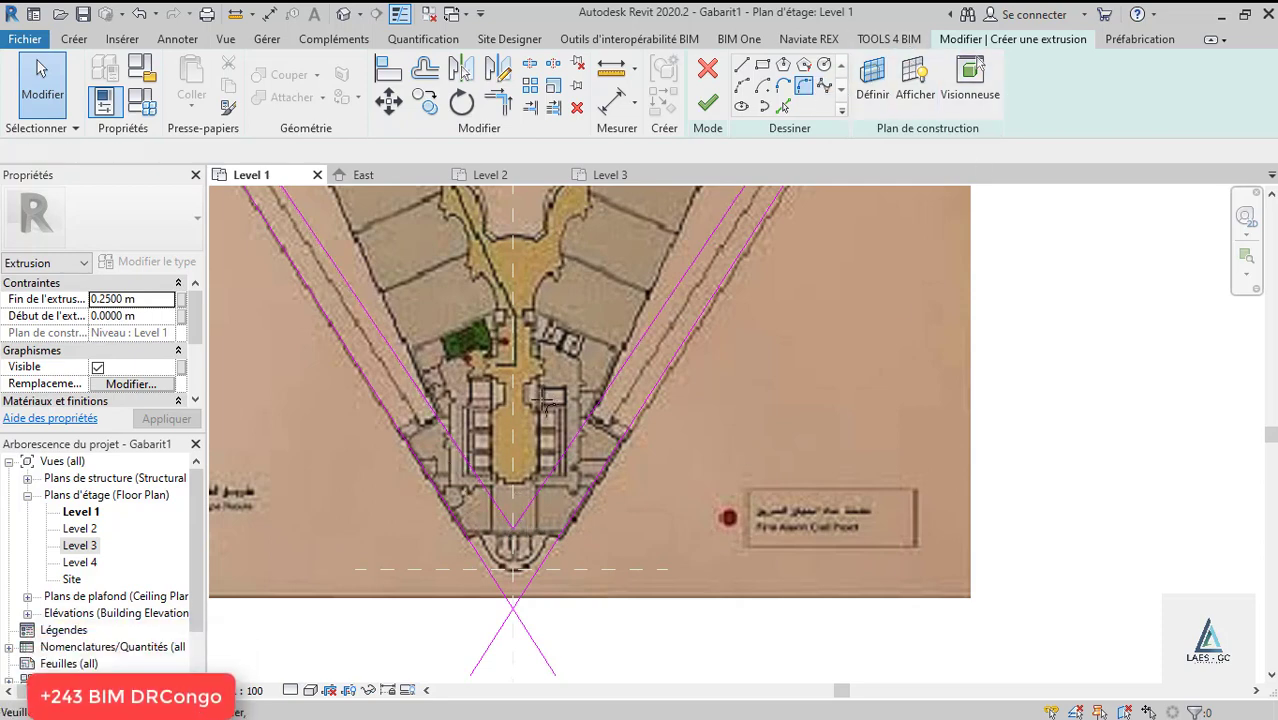
click(491, 493)
click(519, 507)
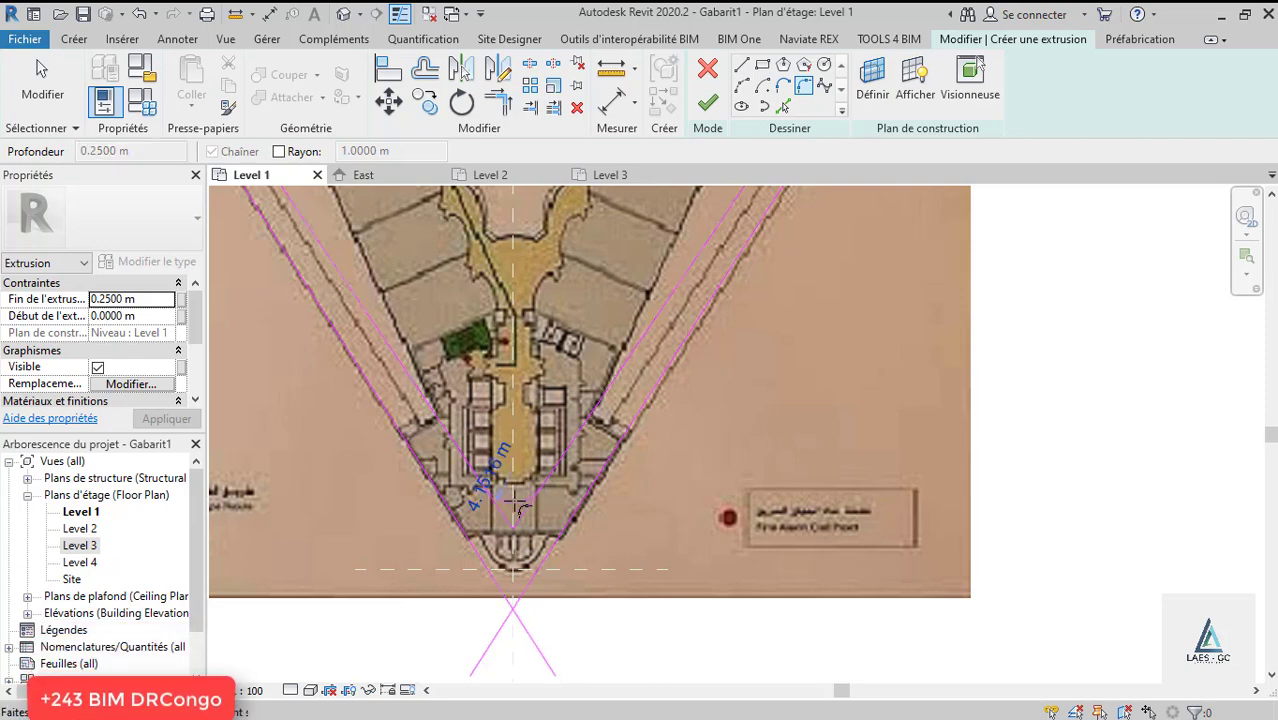
scroll(513, 493, up, 3)
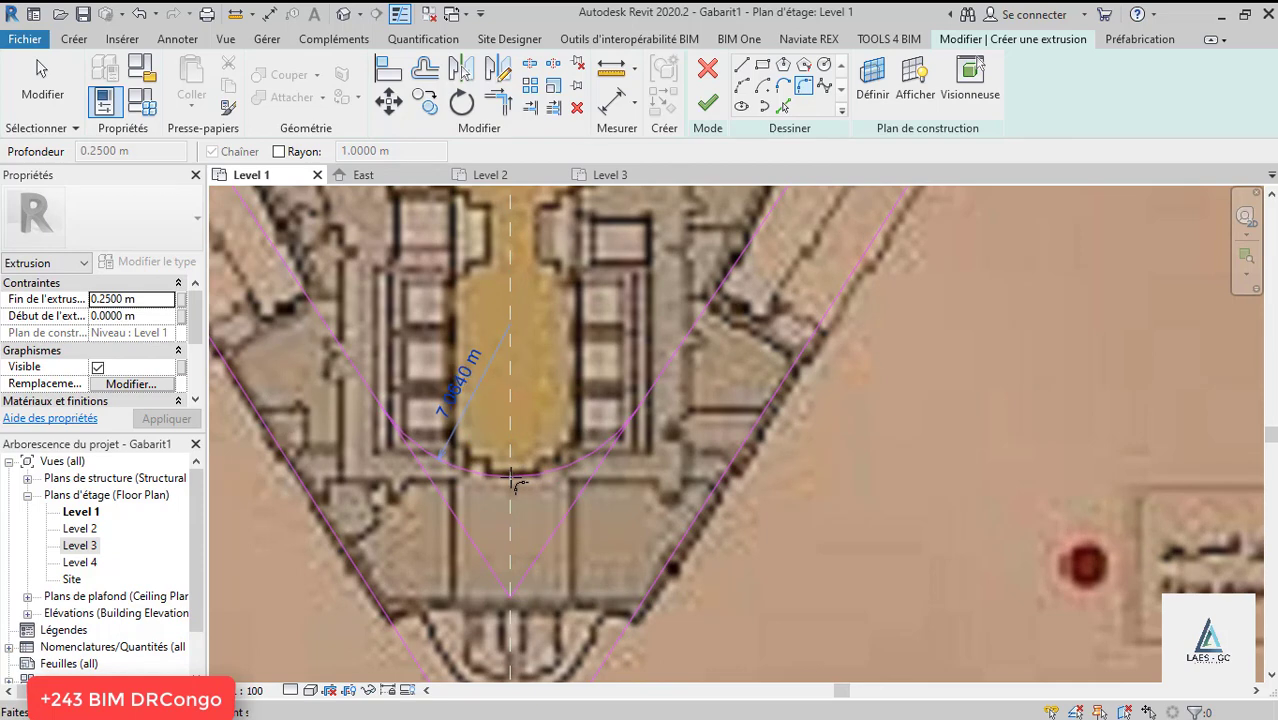
click(513, 478)
Round the corner between the two outer lines with a 5.5 m fillet arc at the V's tip.
scroll(490, 465, down, 3)
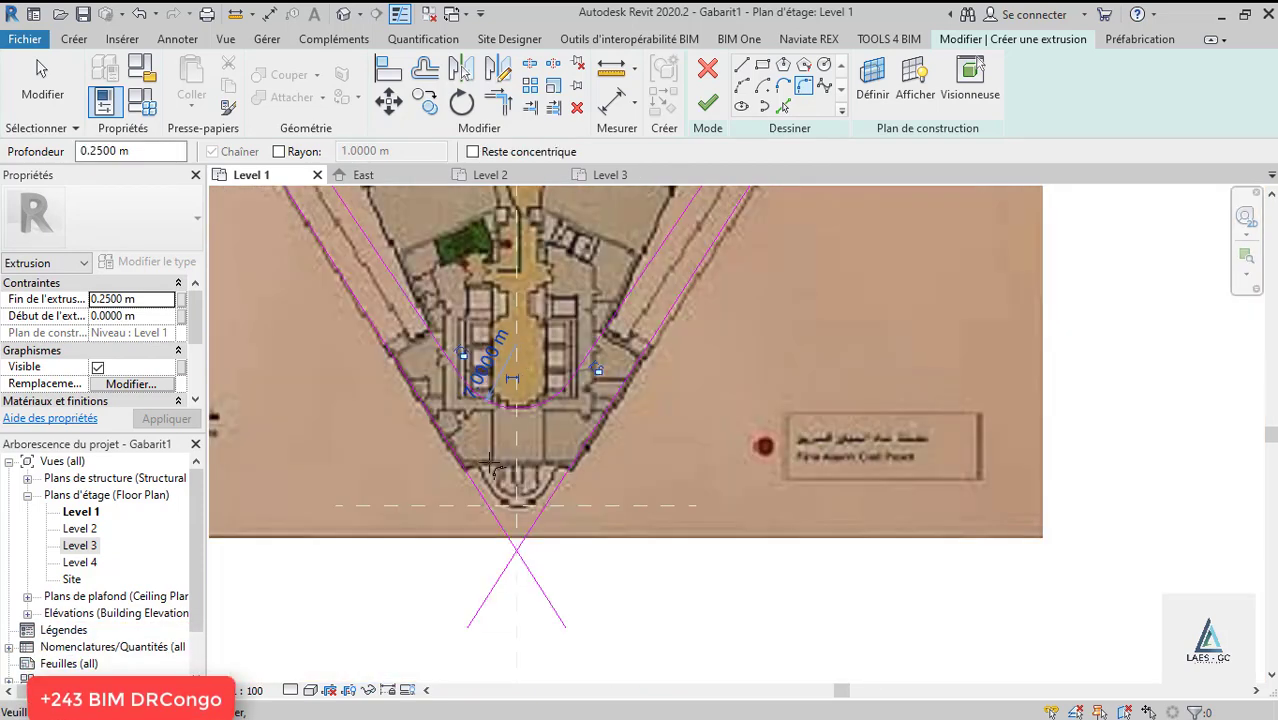
scroll(490, 465, up, 2)
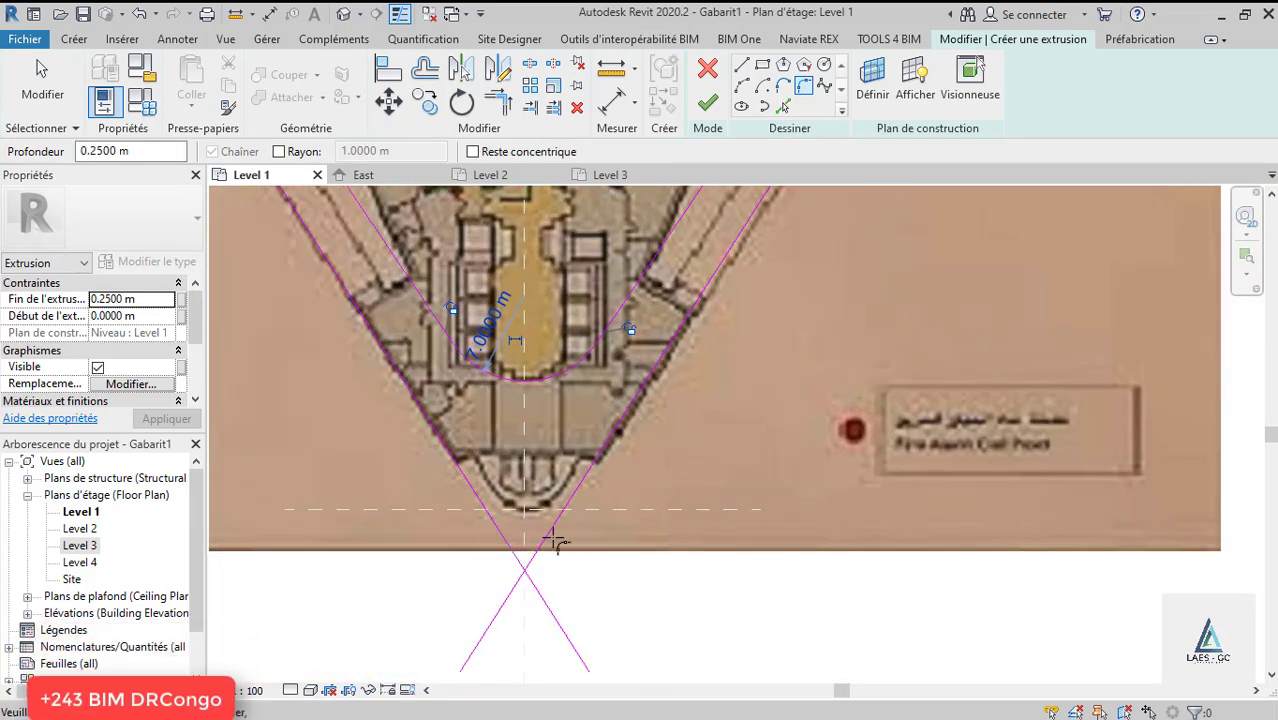
click(541, 533)
scroll(535, 540, up, 1)
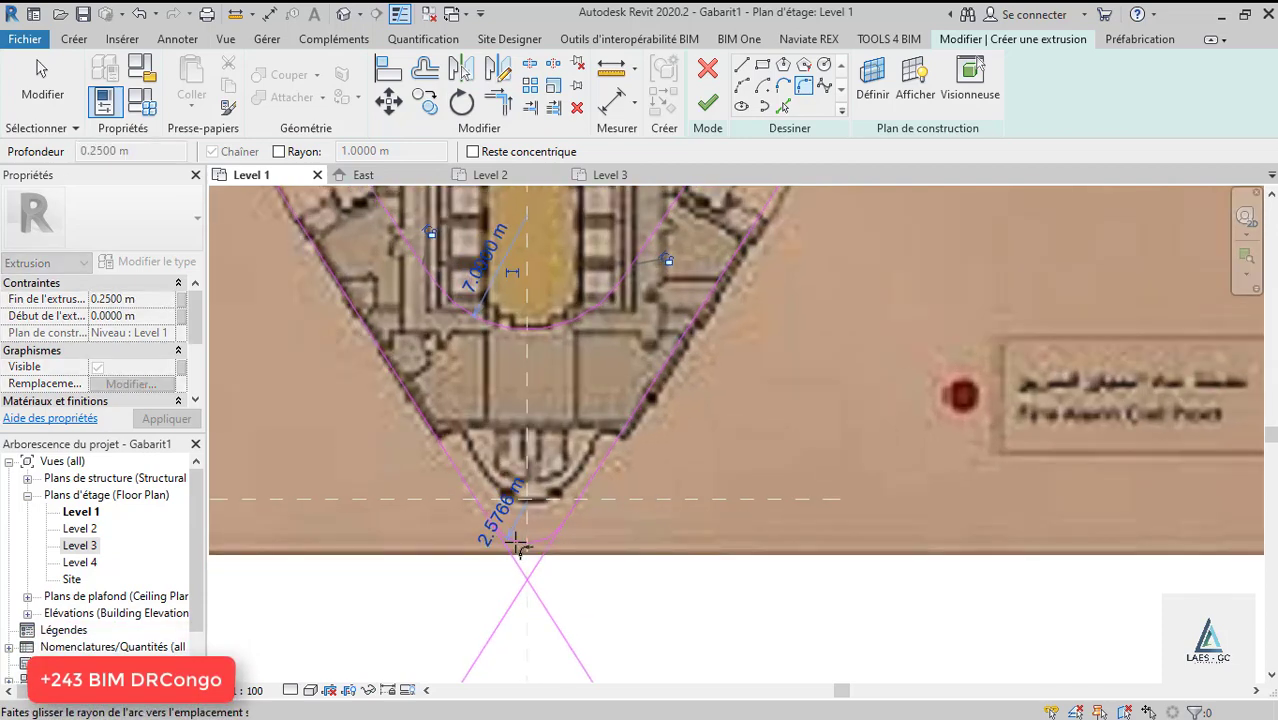
scroll(521, 521, up, 2)
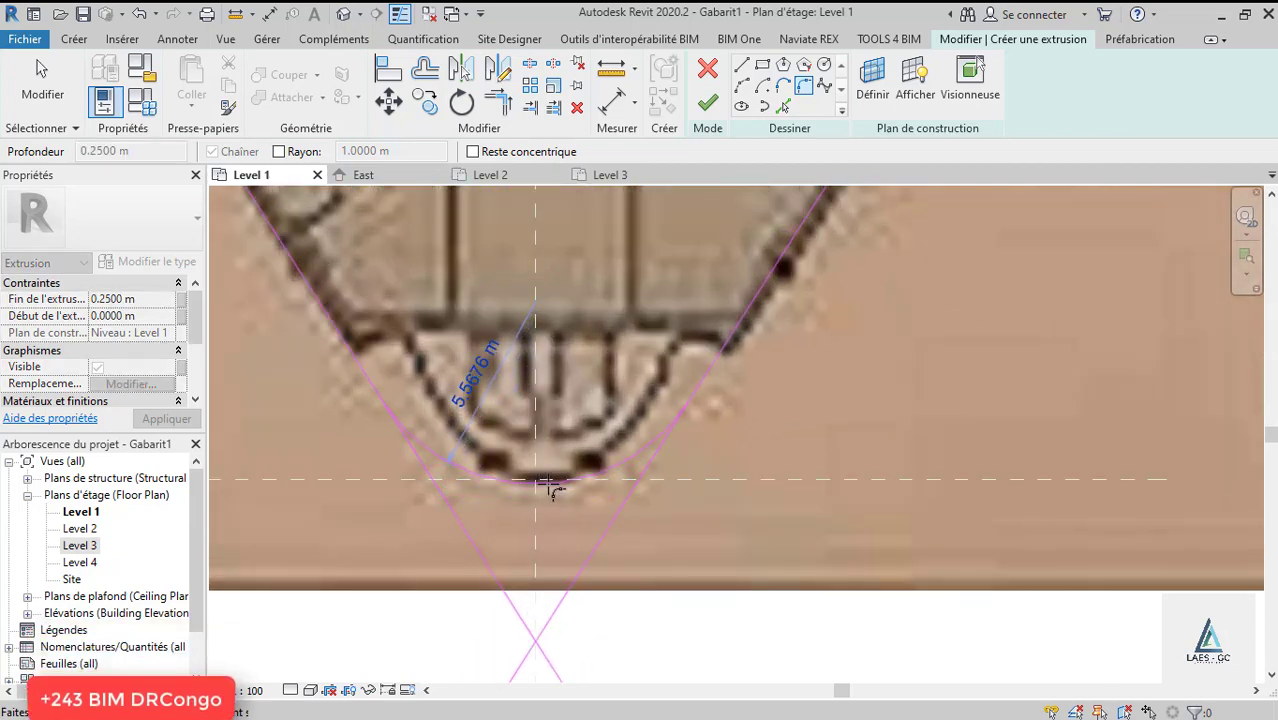
click(548, 484)
scroll(598, 449, down, 2)
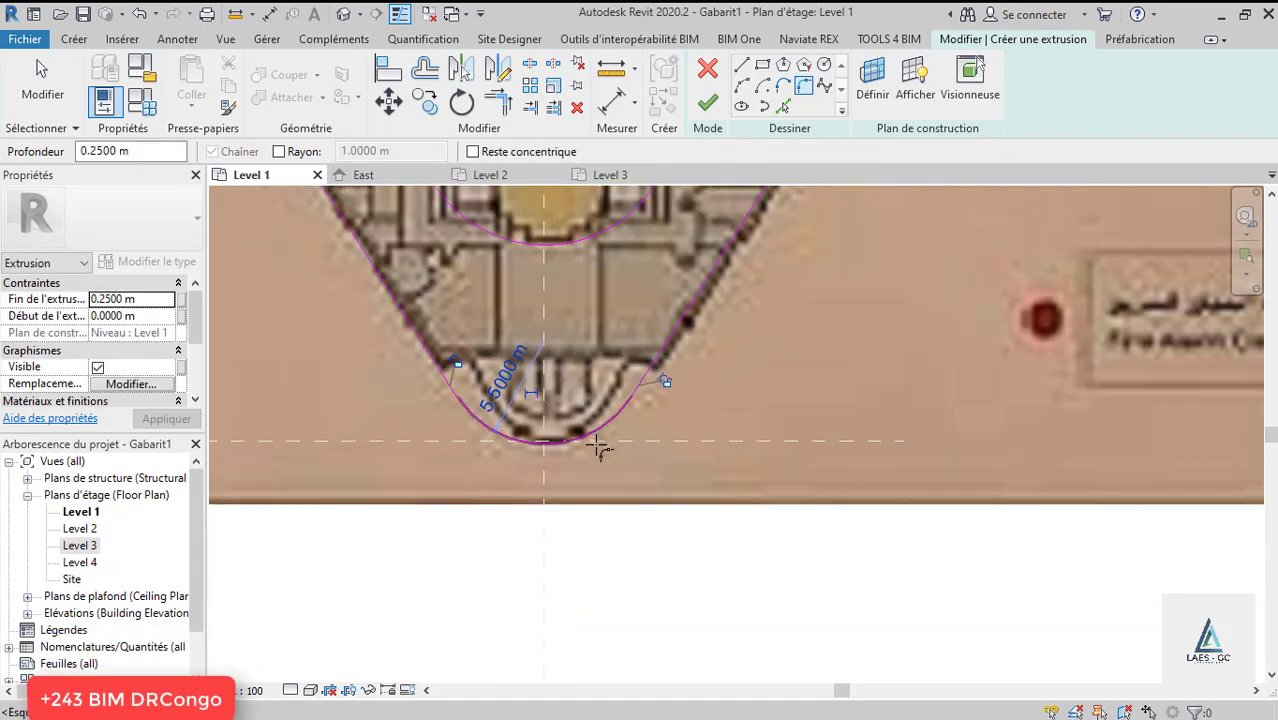
key(Escape)
Finish the V-shaped sketch to create the 0.25 m deep extrusion.
scroll(665, 546, down, 4)
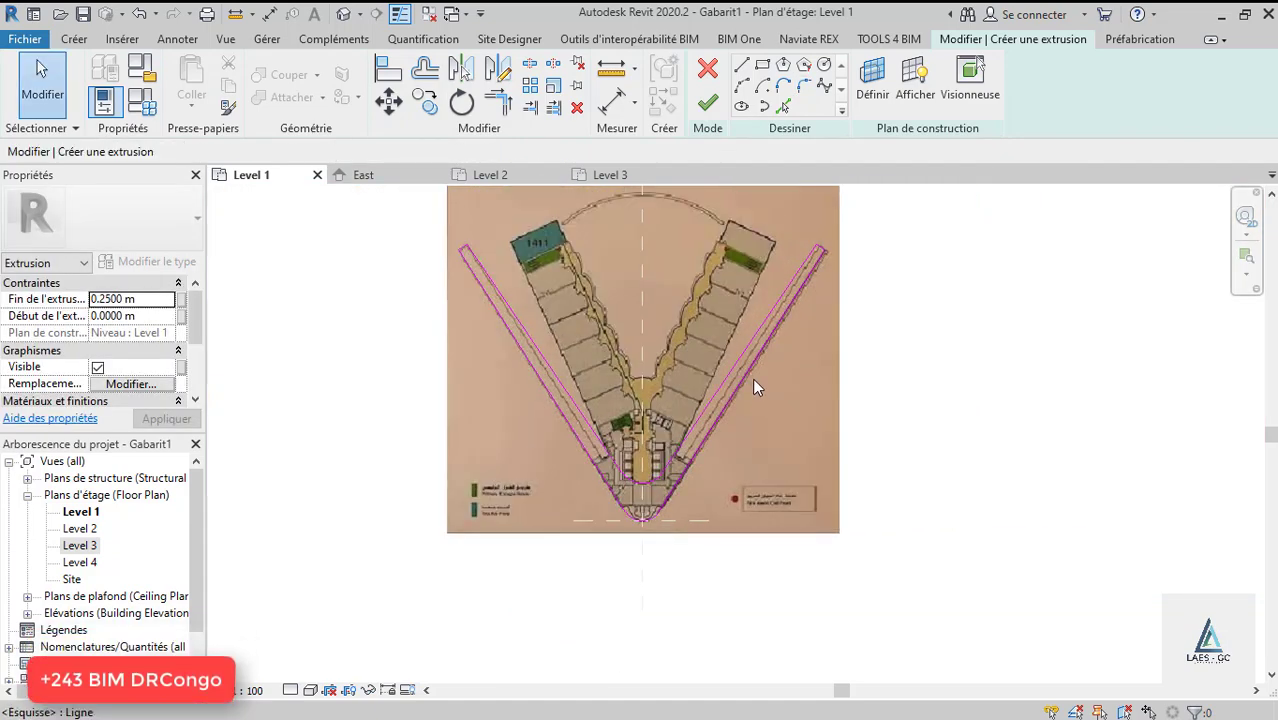
scroll(665, 455, up, 1)
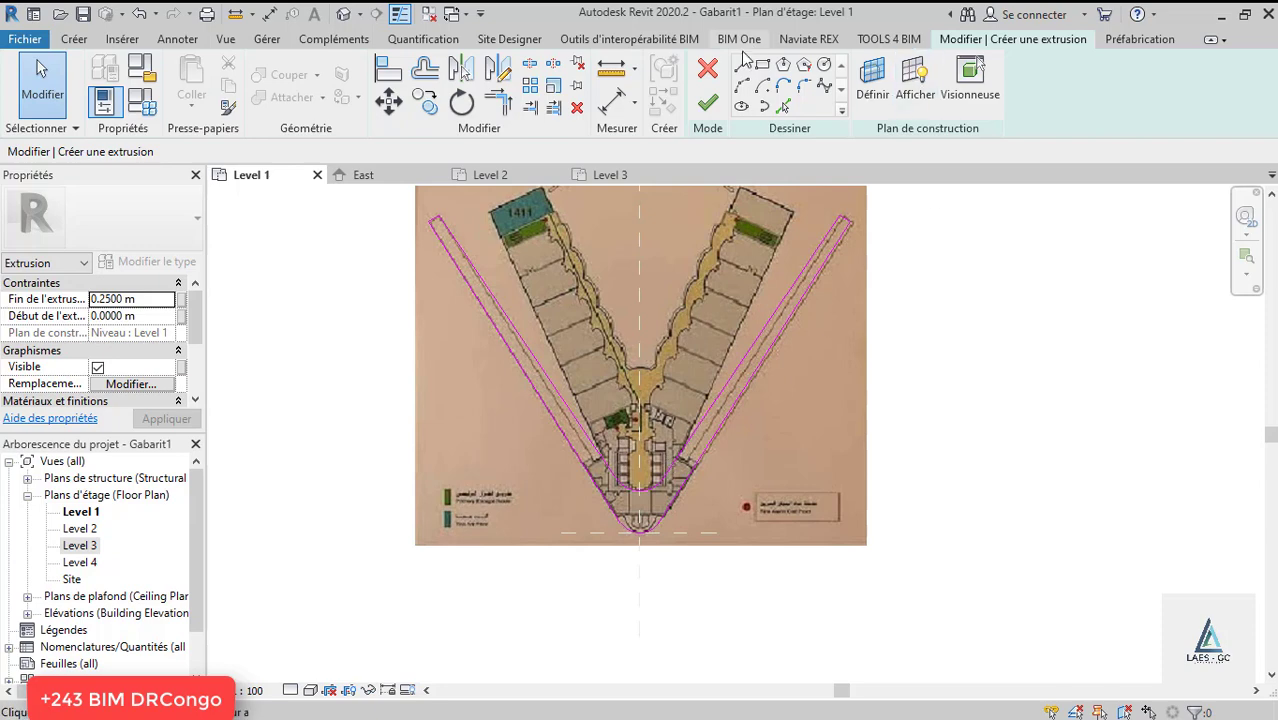
click(707, 103)
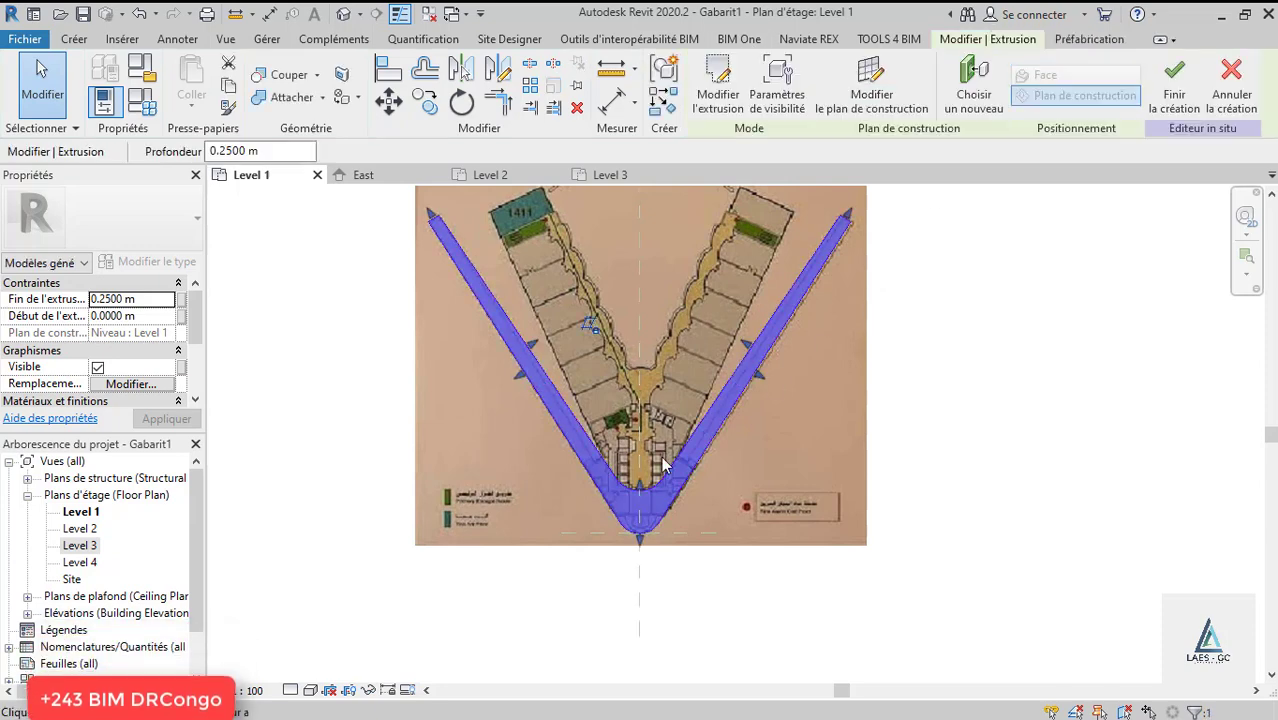
Stretch the far ends of both arms of the V-shaped extrusion outward beyond the plan image.
scroll(590, 510, down, 2)
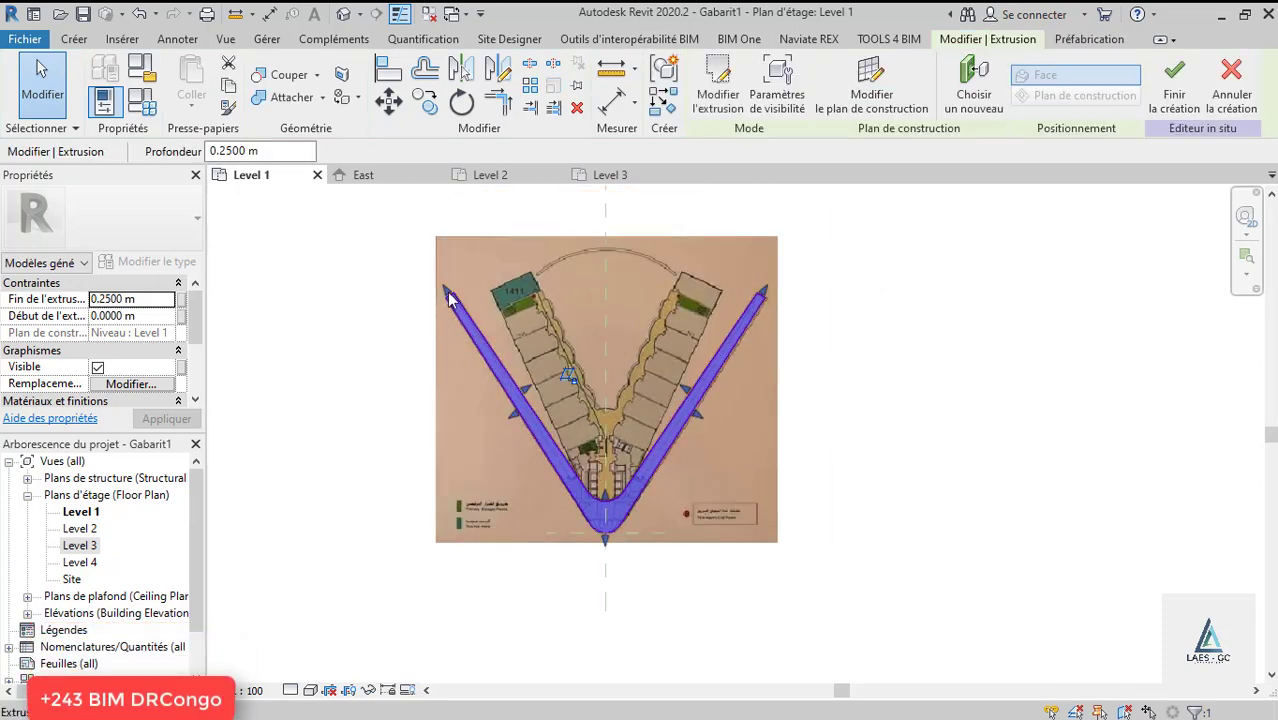
drag(446, 291, 403, 222)
drag(785, 258, 819, 205)
click(887, 257)
scroll(675, 395, down, 1)
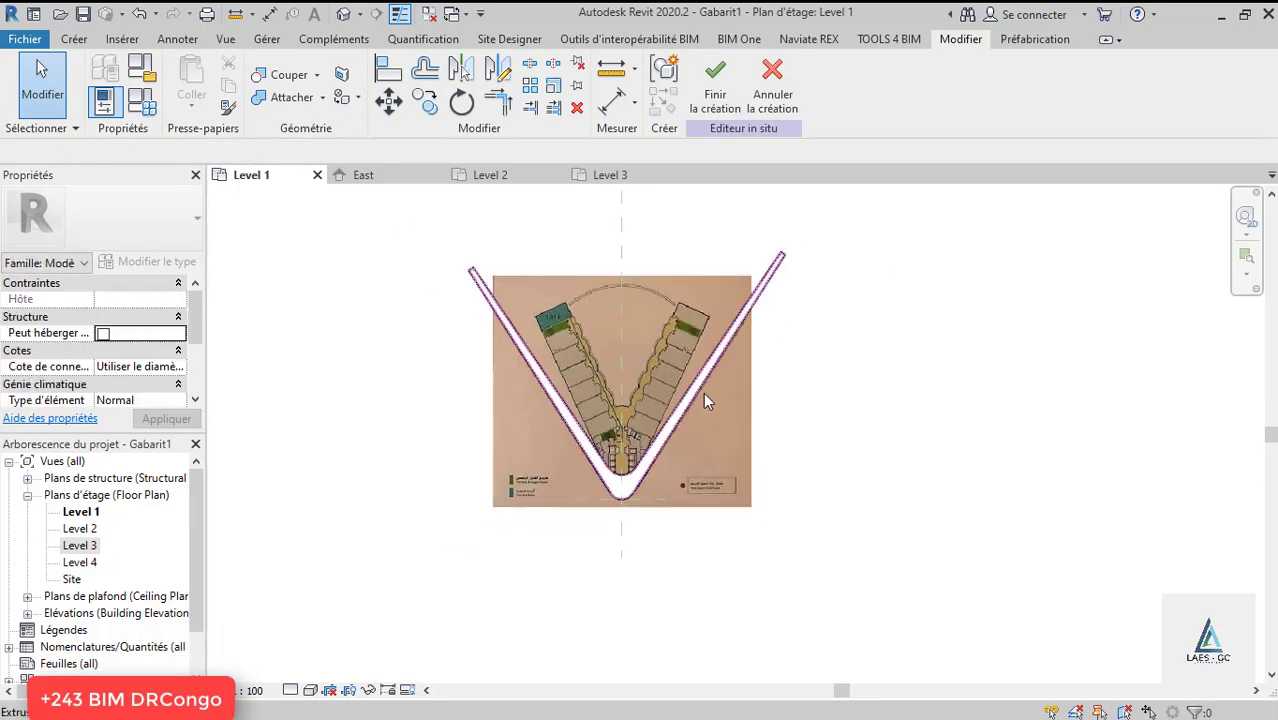
scroll(704, 392, up, 1)
Open the East elevation and set its visual style to wireframe (Image filaire).
click(387, 180)
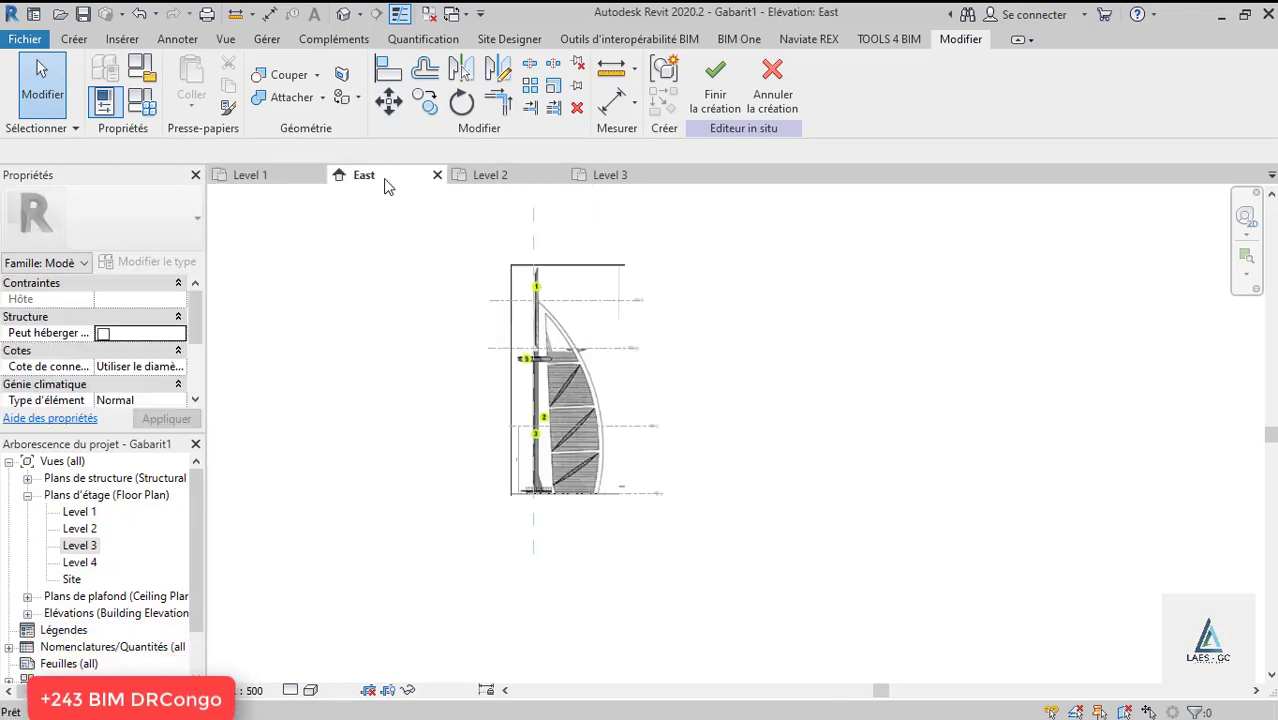
click(500, 174)
scroll(590, 460, up, 3)
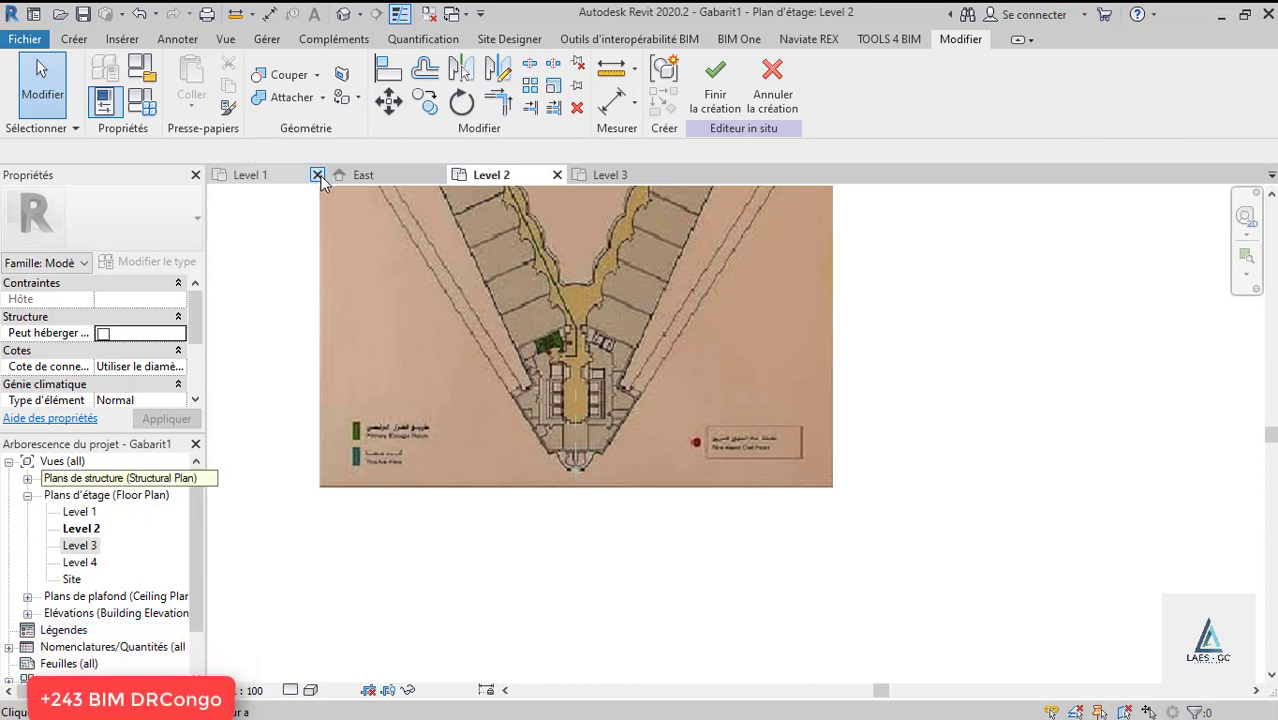
click(373, 176)
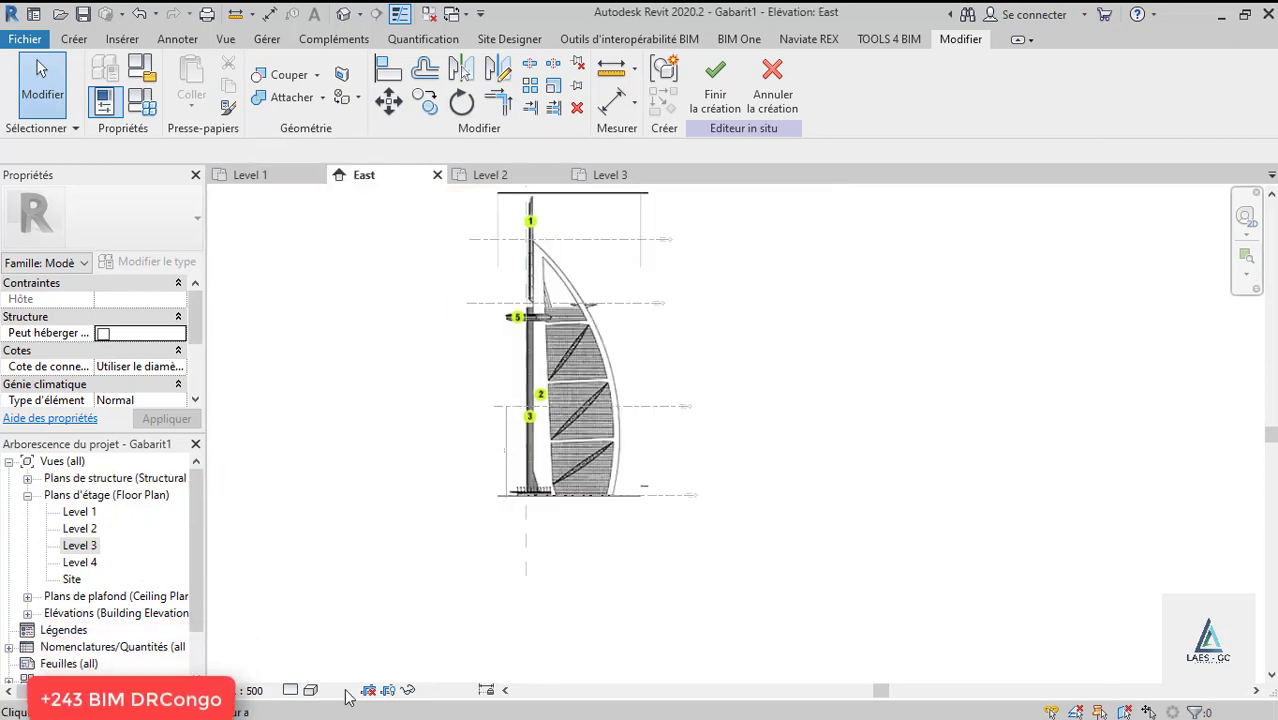
click(311, 693)
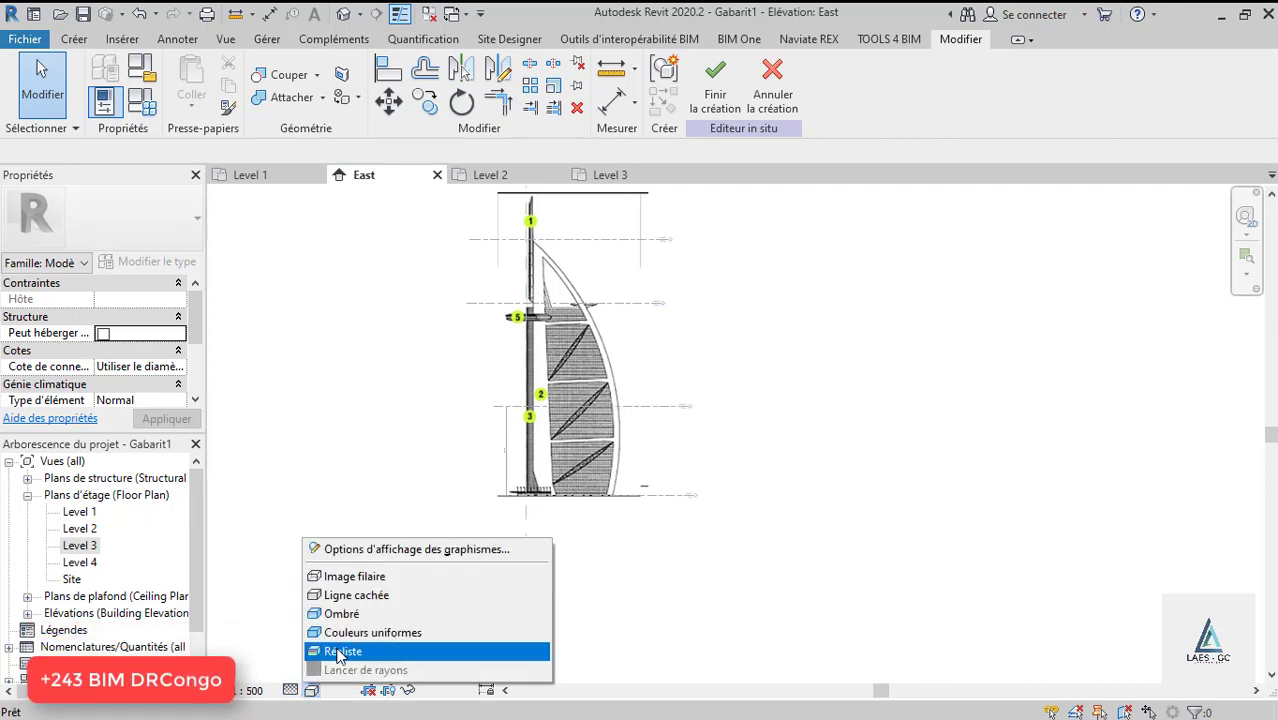
click(385, 576)
scroll(592, 514, up, 3)
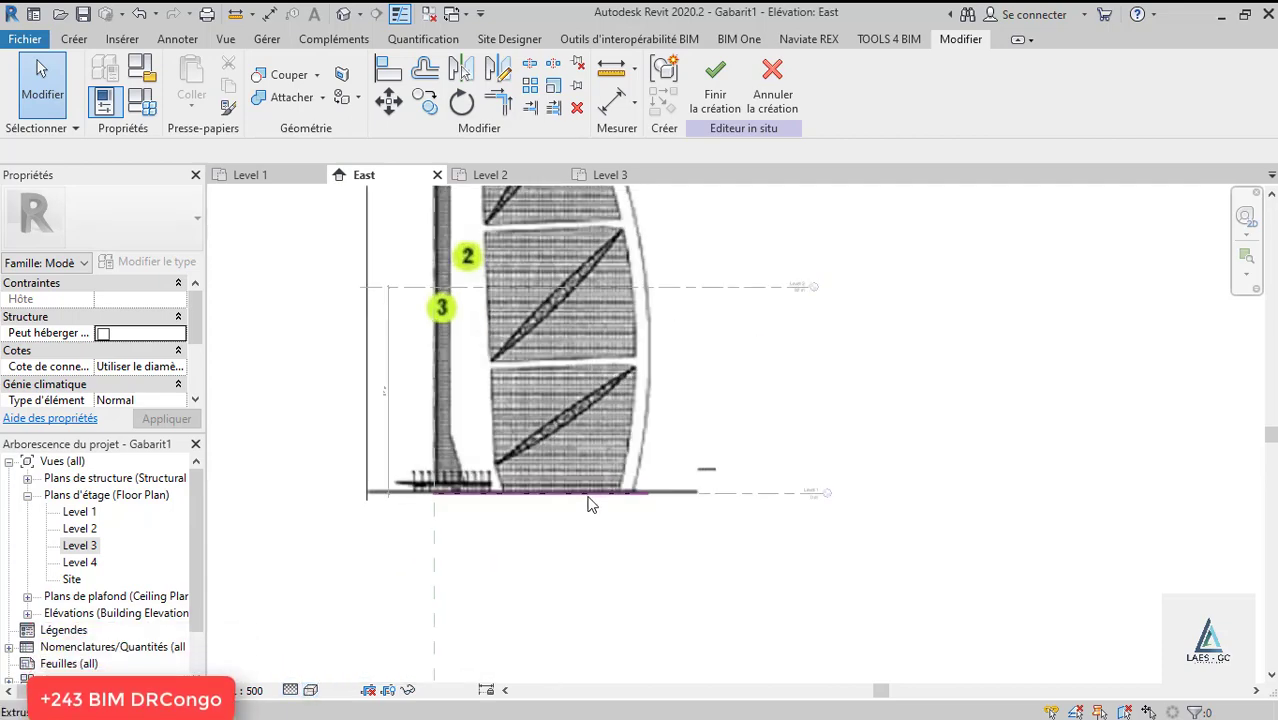
Stretch the top of the V-shaped extrusion from the ground up to the uppermost level line.
click(560, 495)
scroll(533, 671, down, 2)
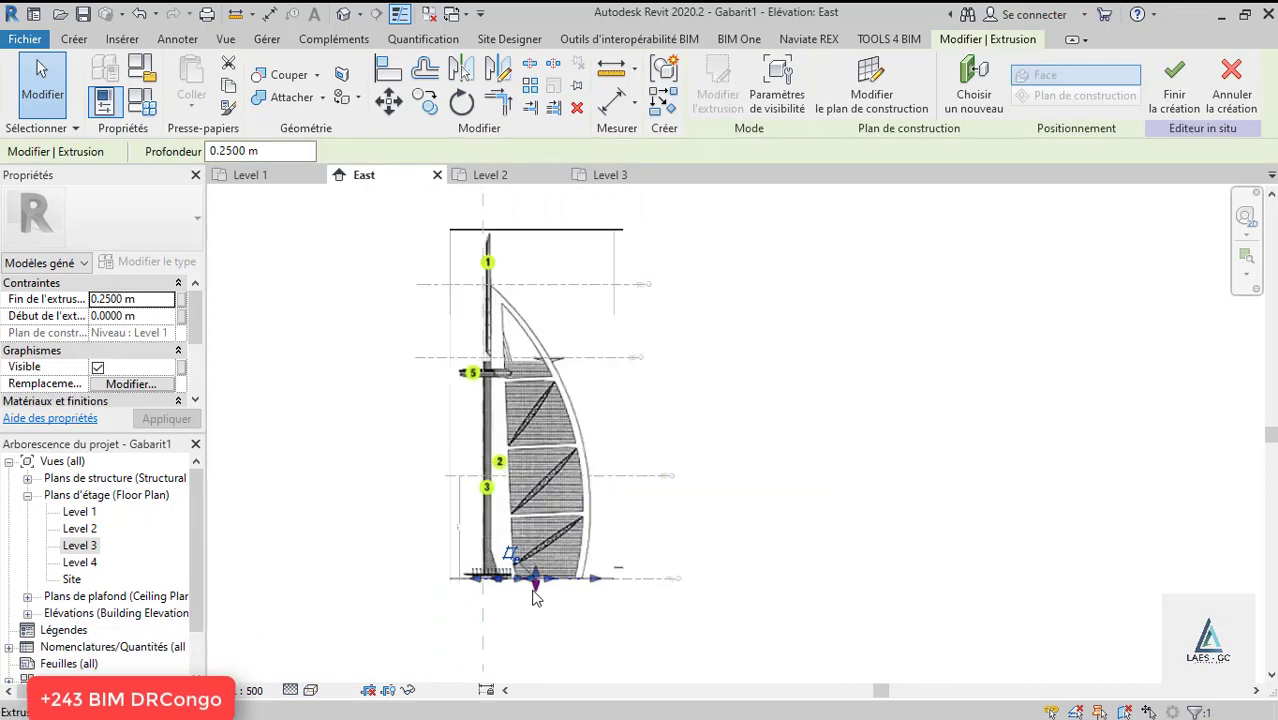
drag(535, 580, 533, 300)
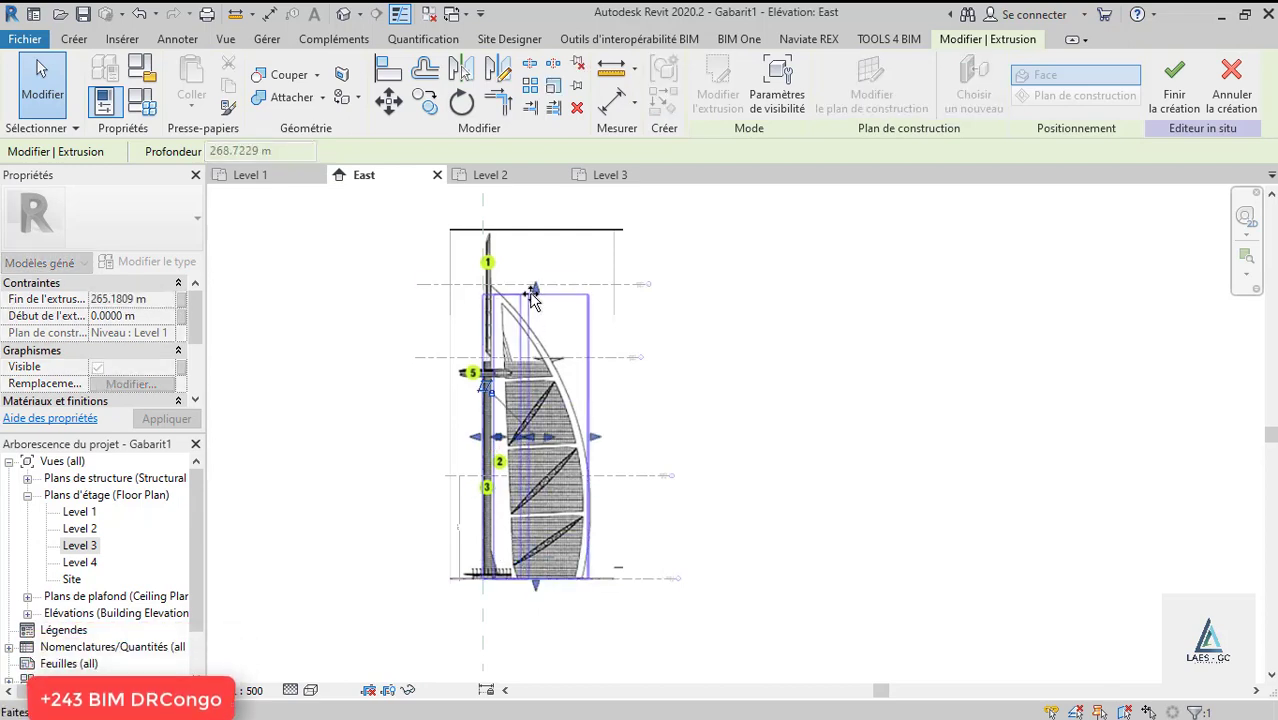
click(813, 414)
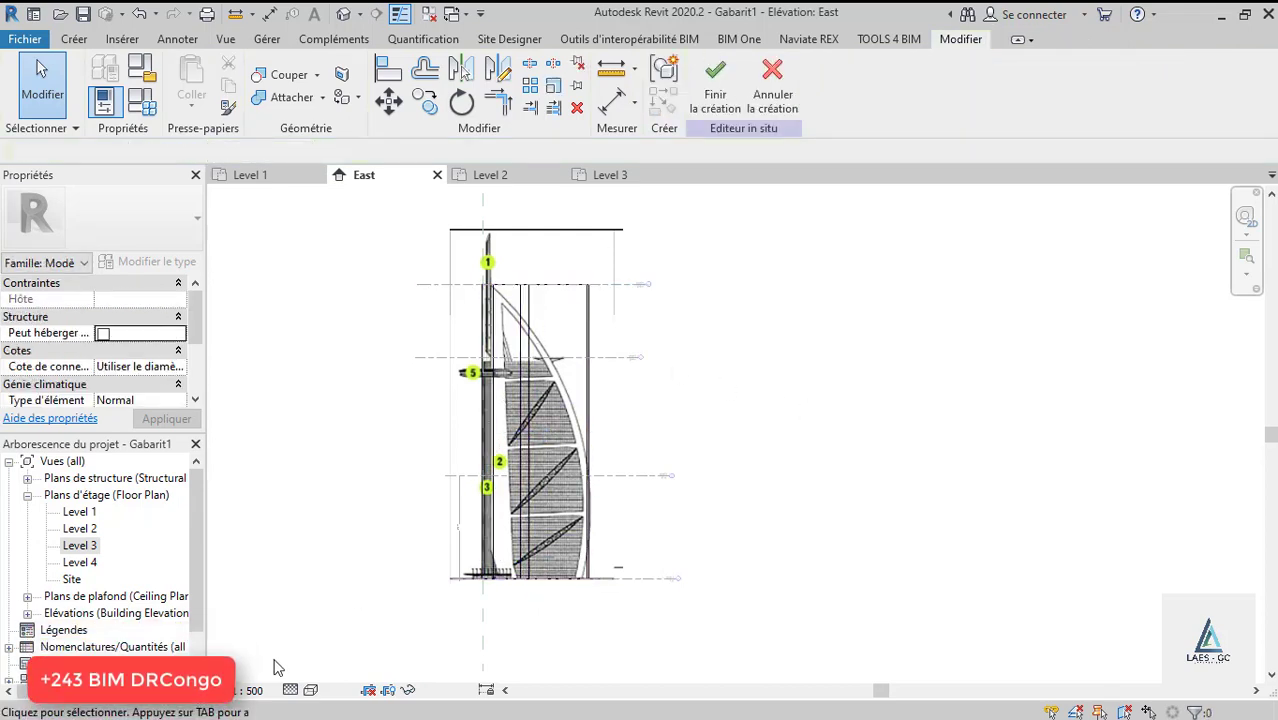
Check the raised extrusion in the shaded (Ombré) visual style, then return the elevation to wireframe.
click(312, 690)
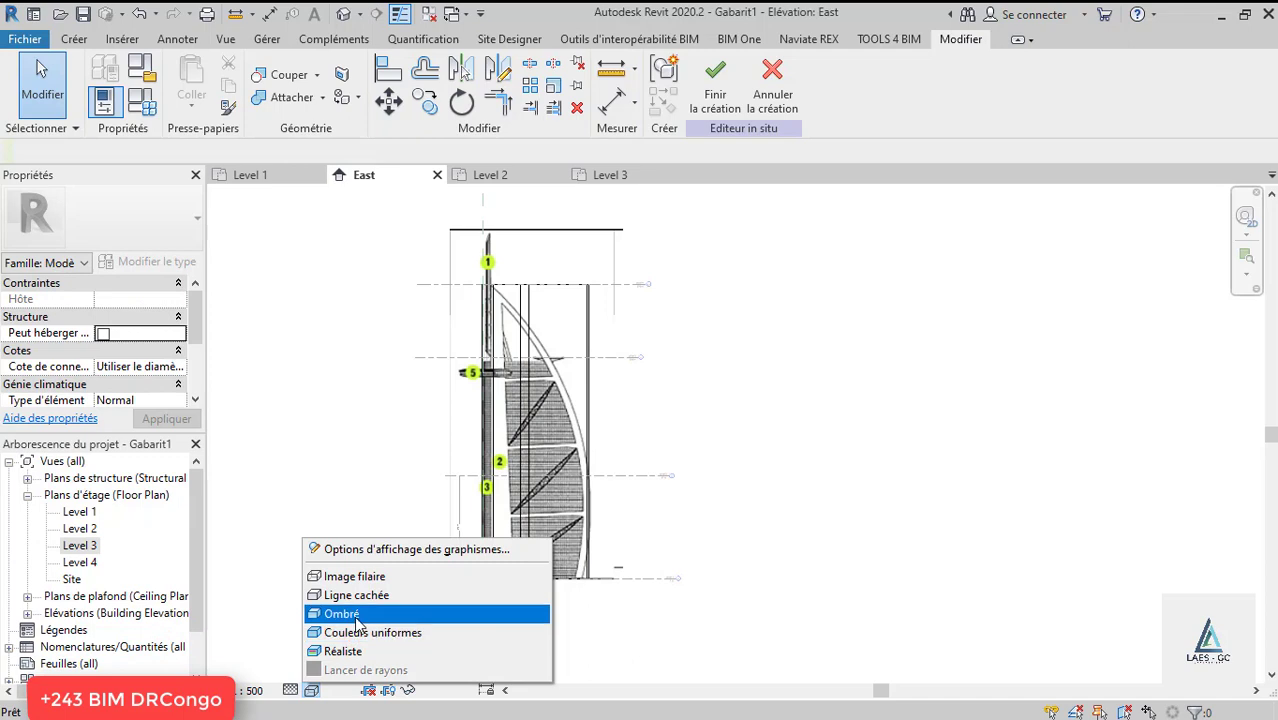
click(340, 614)
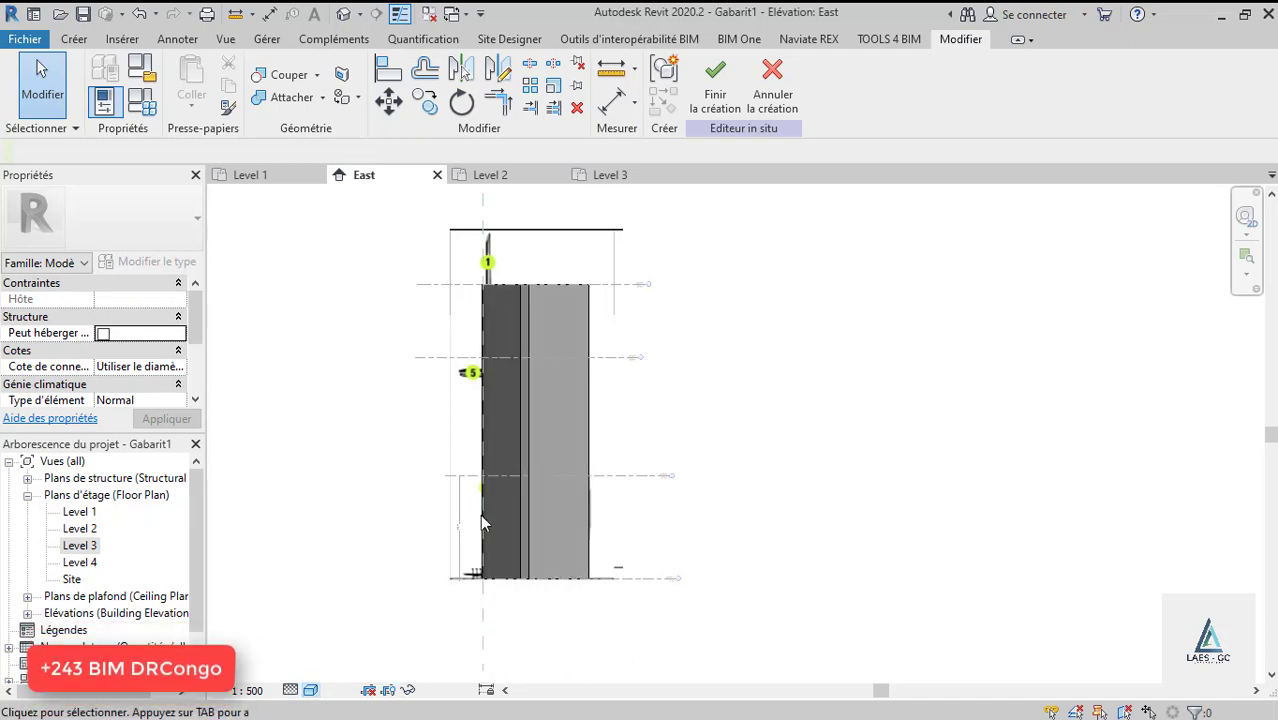
click(310, 693)
click(360, 574)
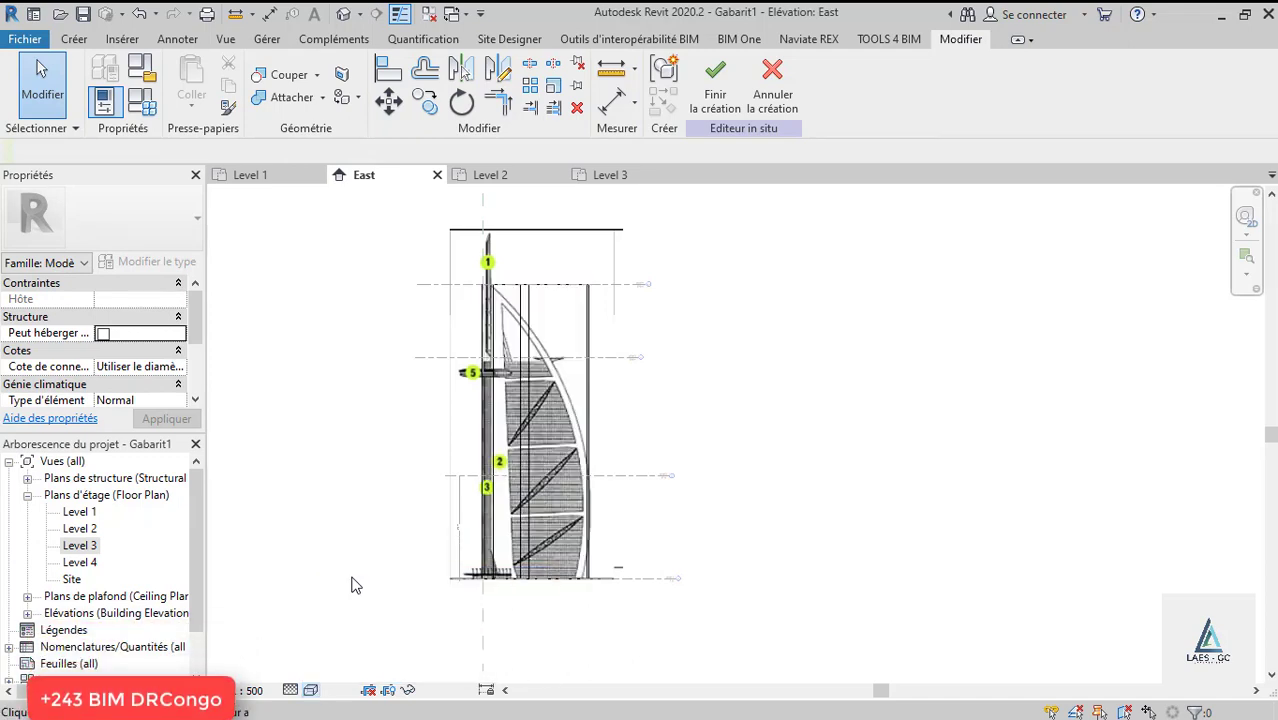
Start a void extrusion (Vide par extrusion) with reference plane A as its work plane.
scroll(532, 313, up, 1)
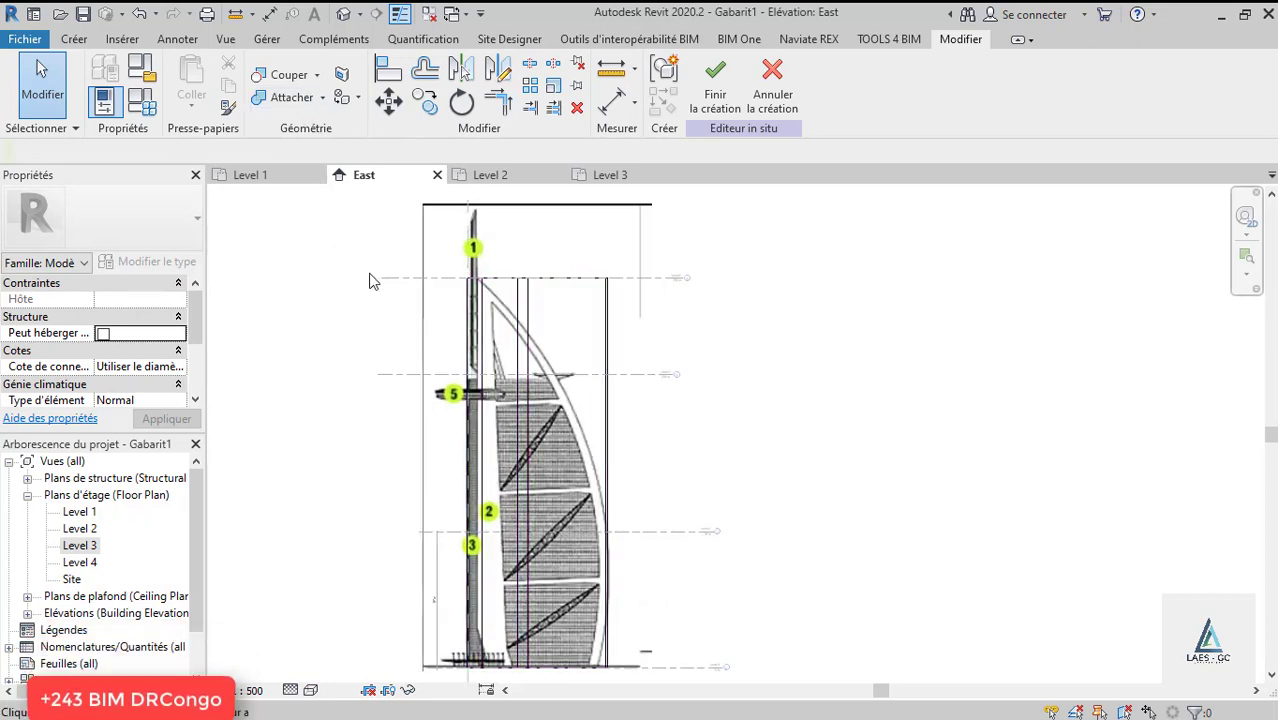
click(77, 39)
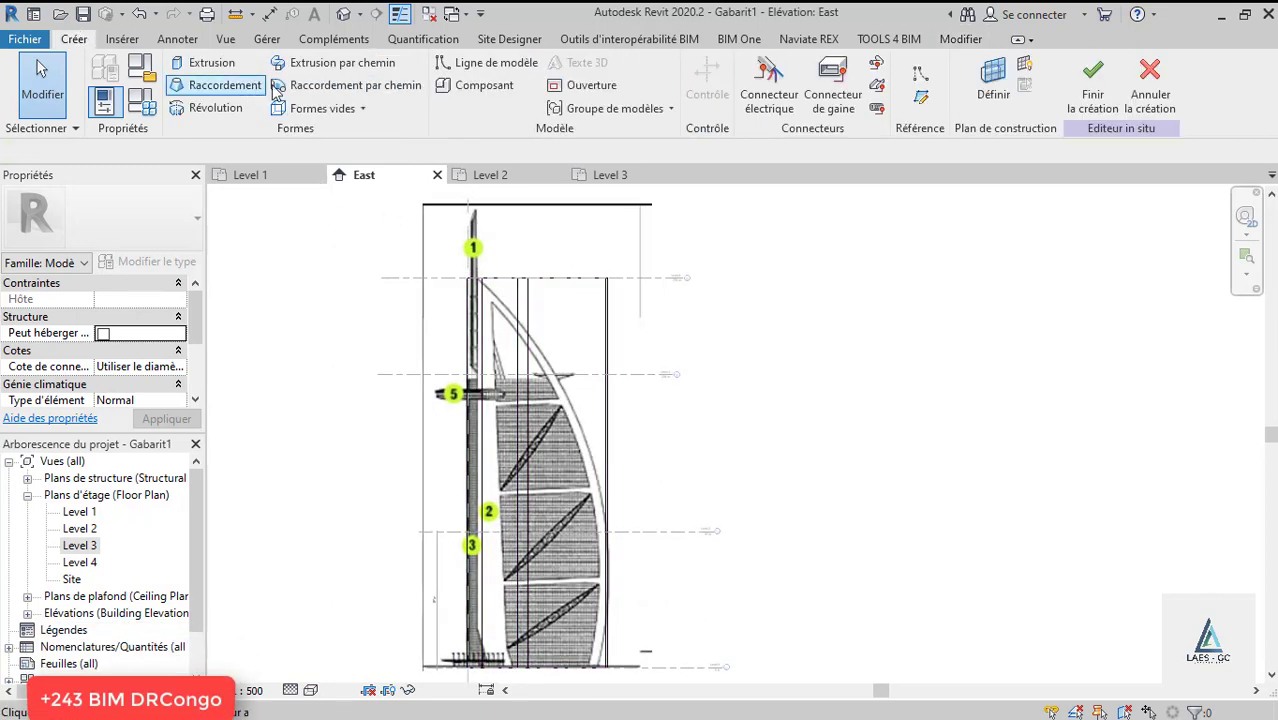
click(350, 112)
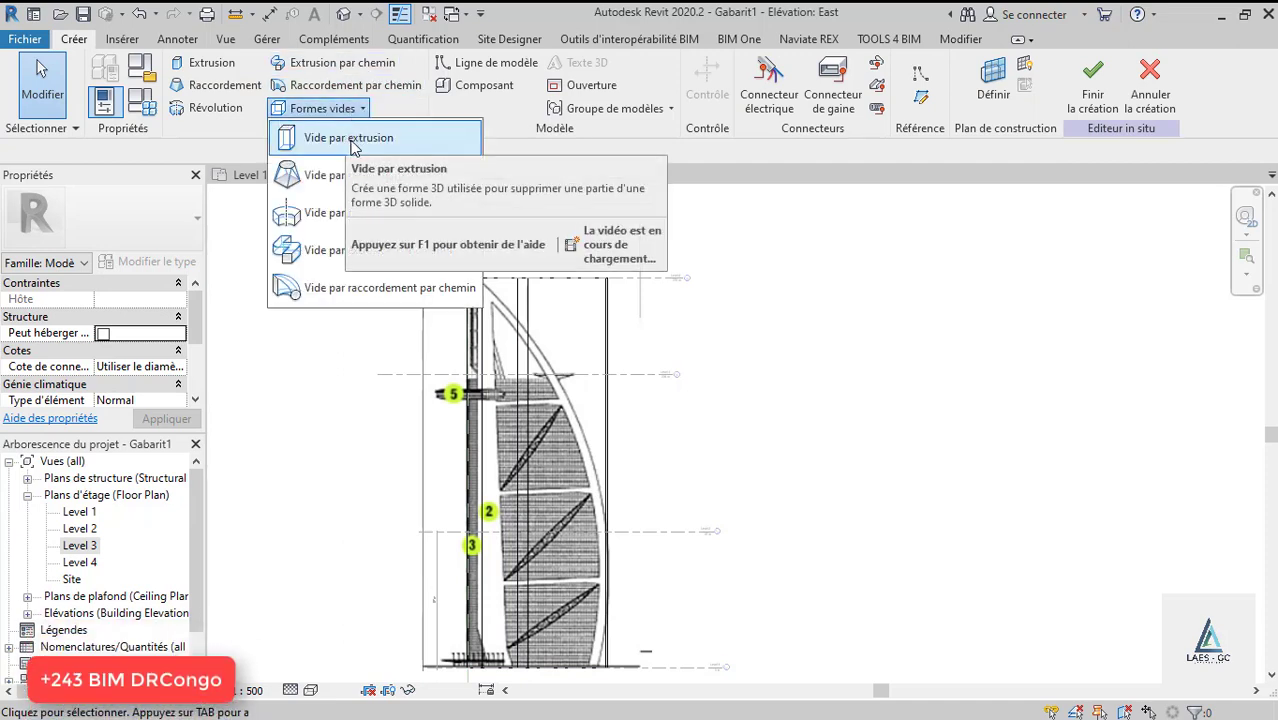
click(351, 143)
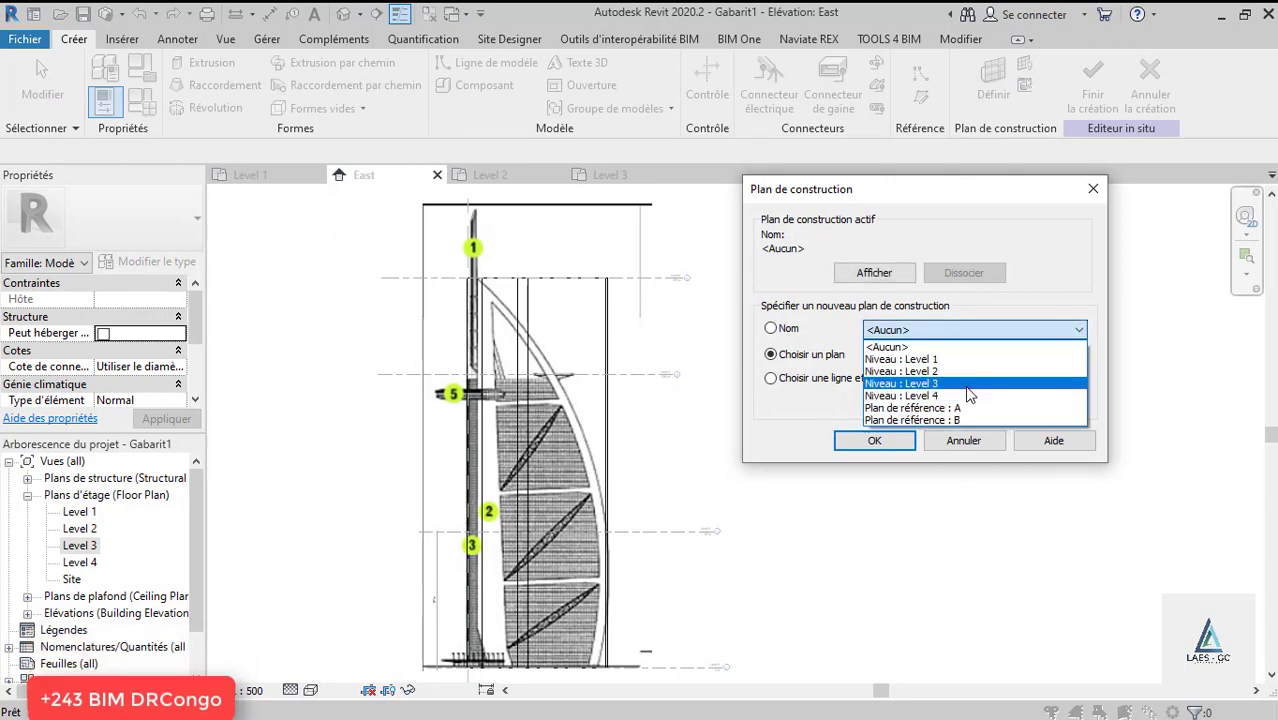
click(955, 408)
click(874, 440)
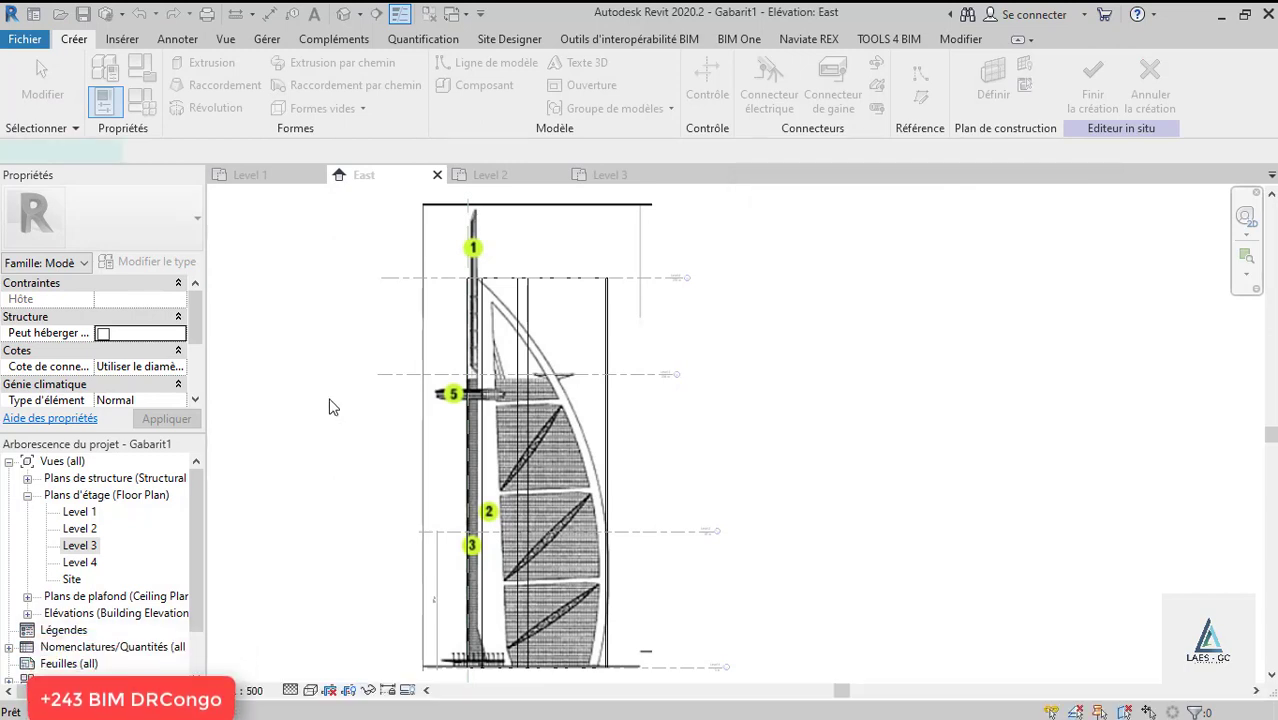
Sketch a start-end-radius arc along the sail's outer curve, from the mast at the uppermost level down to the sail's widest part.
scroll(399, 223, down, 3)
scroll(442, 271, up, 6)
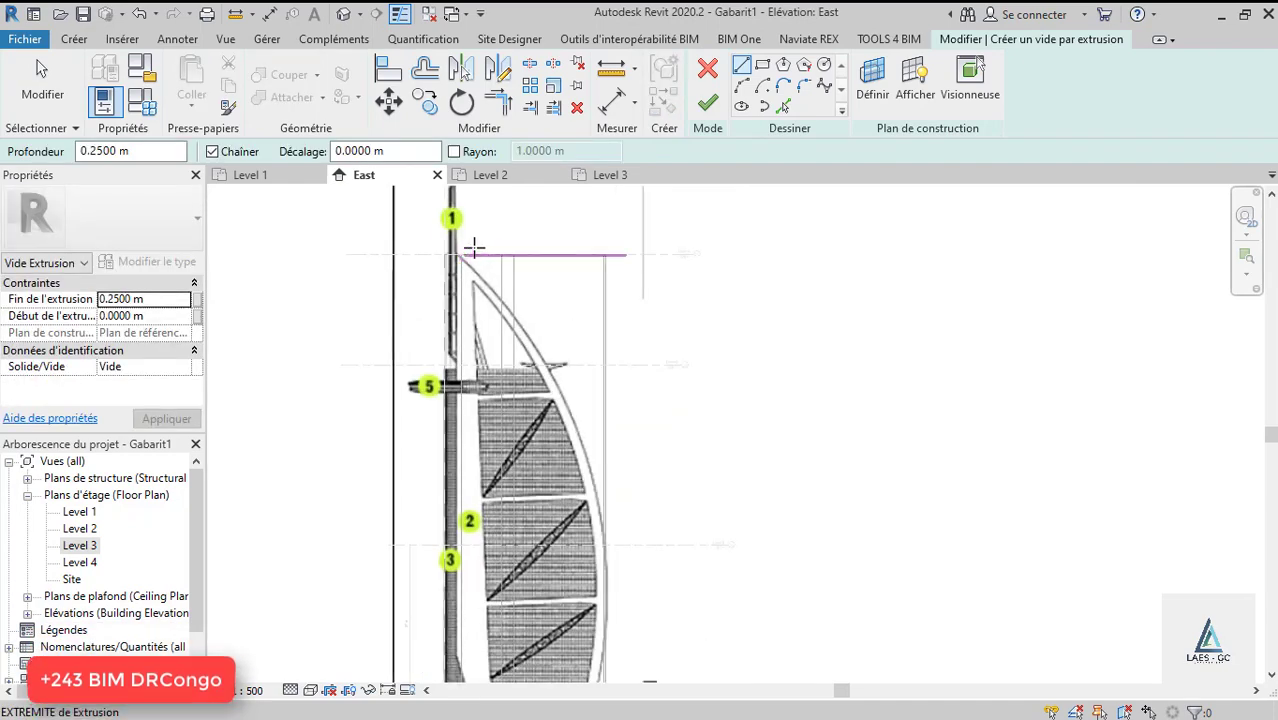
scroll(447, 227, down, 2)
click(741, 85)
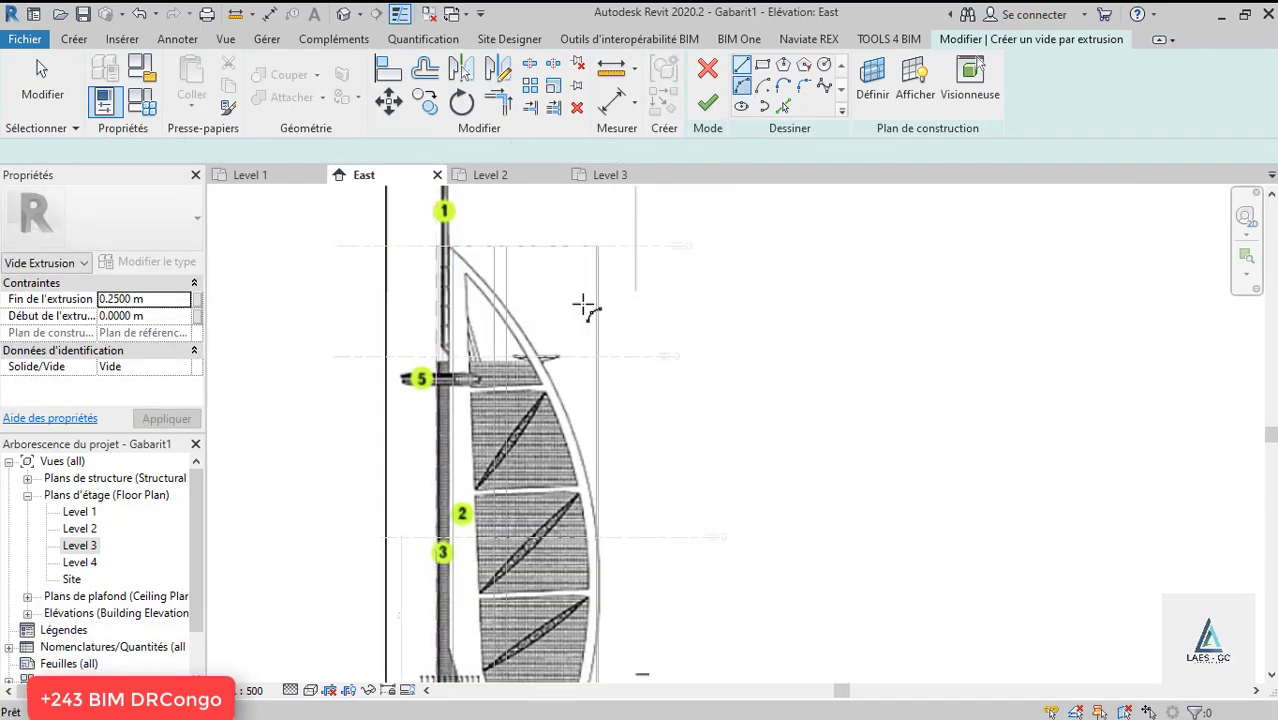
scroll(430, 205, up, 2)
scroll(440, 237, up, 2)
scroll(437, 236, up, 2)
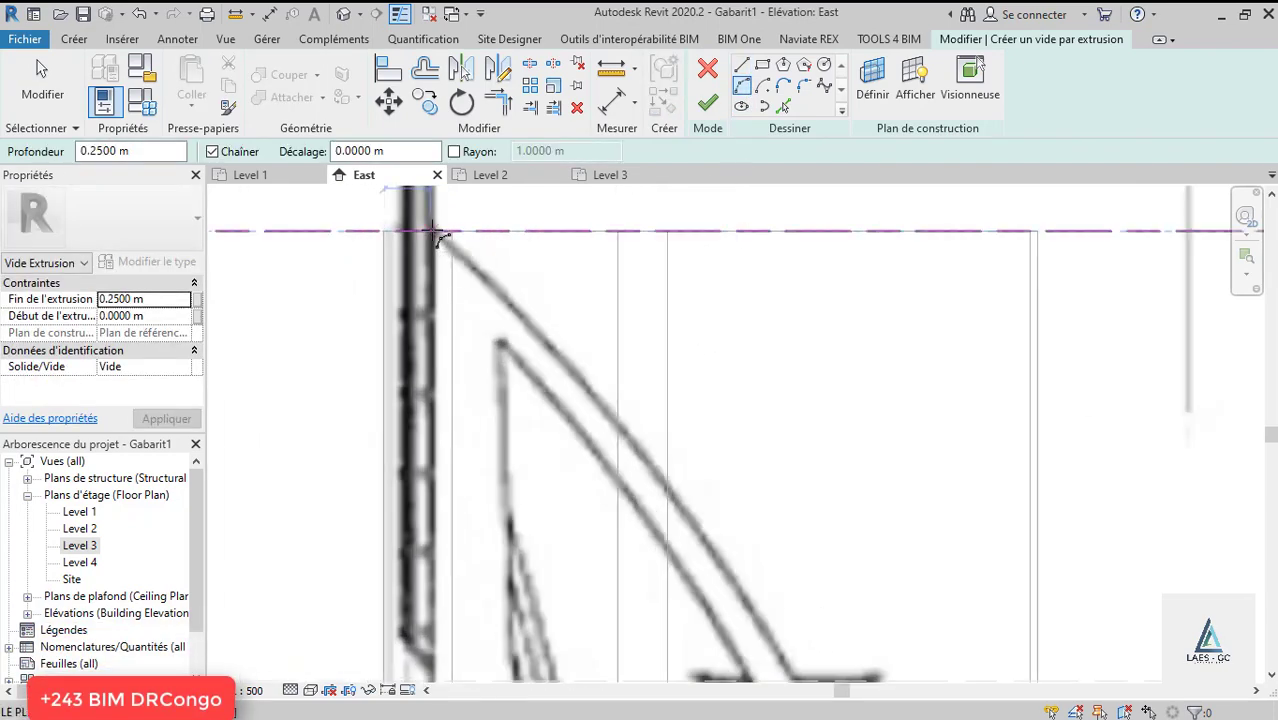
click(437, 236)
scroll(437, 236, down, 3)
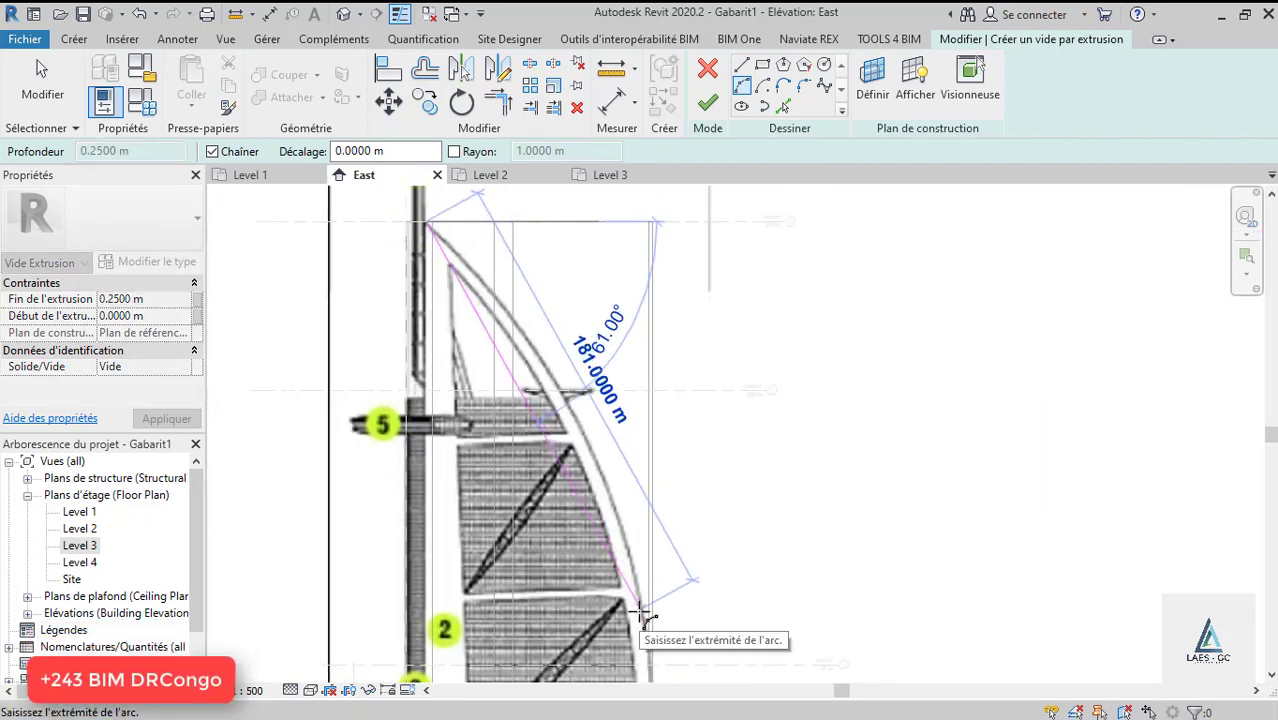
click(658, 615)
click(559, 393)
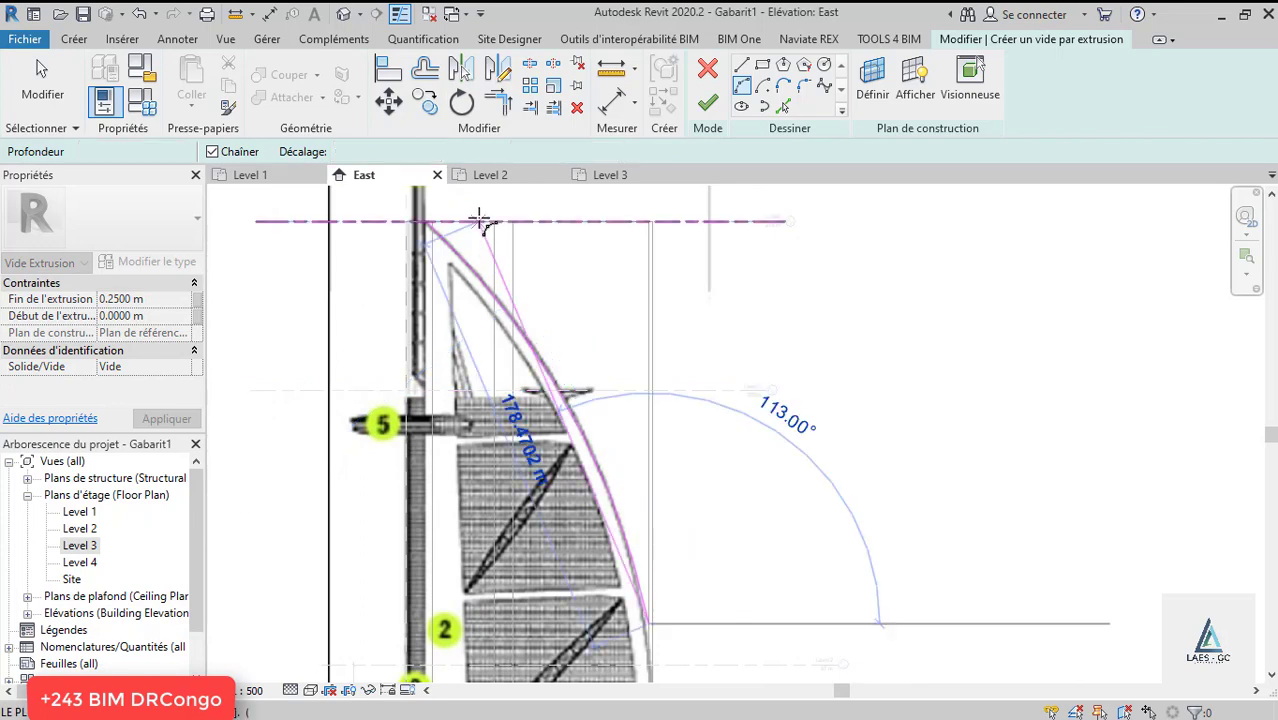
Try to sketch a second arc along the sail's outer curve, from the end of the upper arc down to the ground.
scroll(481, 221, down, 3)
scroll(547, 476, up, 3)
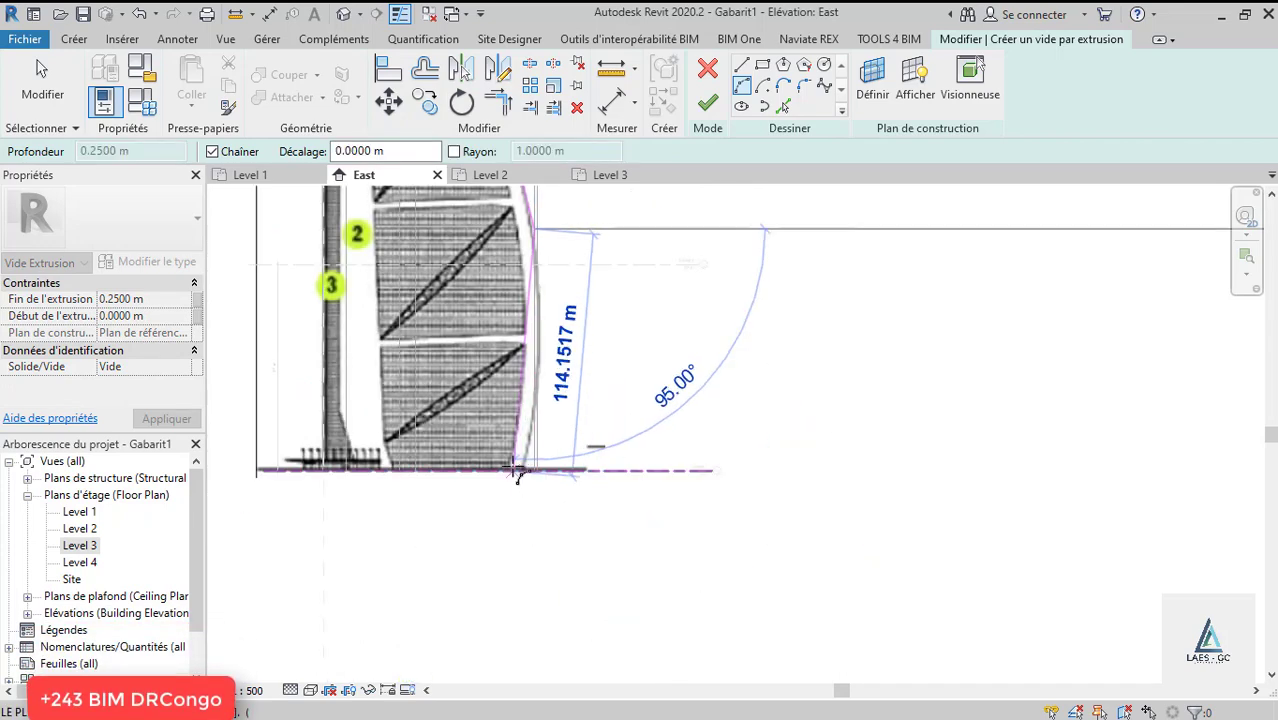
scroll(515, 470, up, 5)
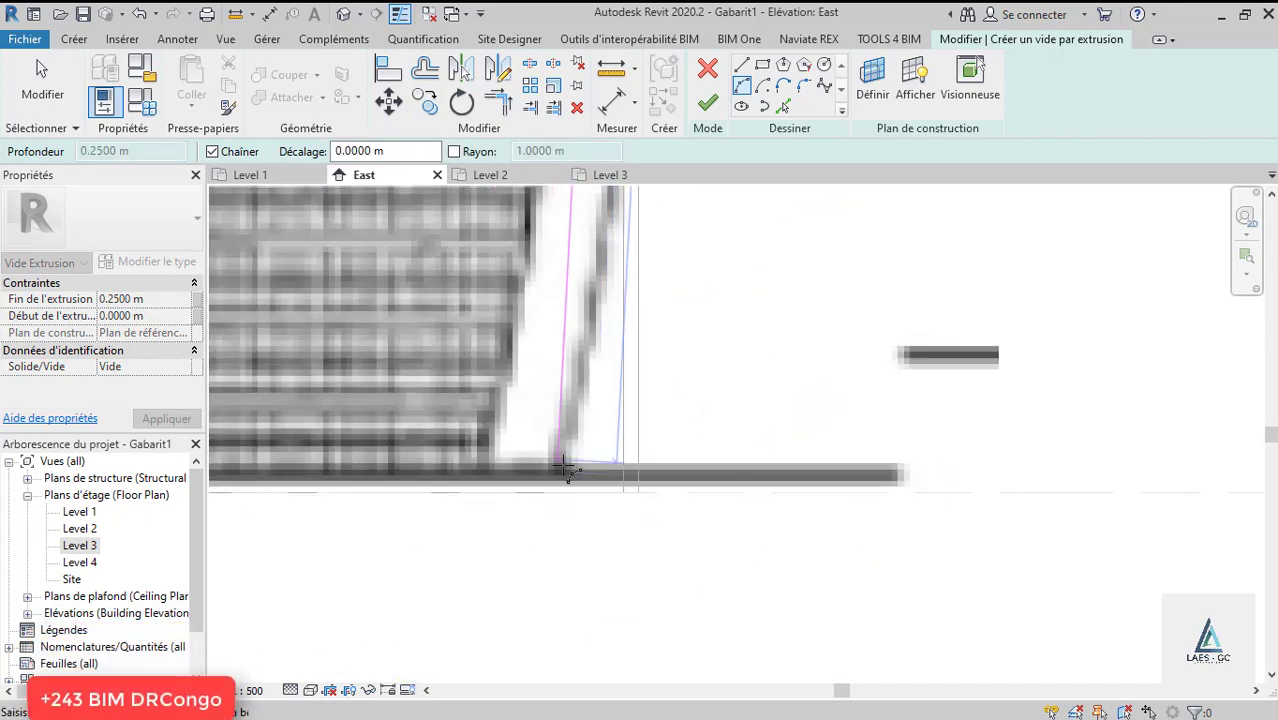
click(564, 467)
scroll(580, 535, down, 3)
scroll(598, 463, down, 3)
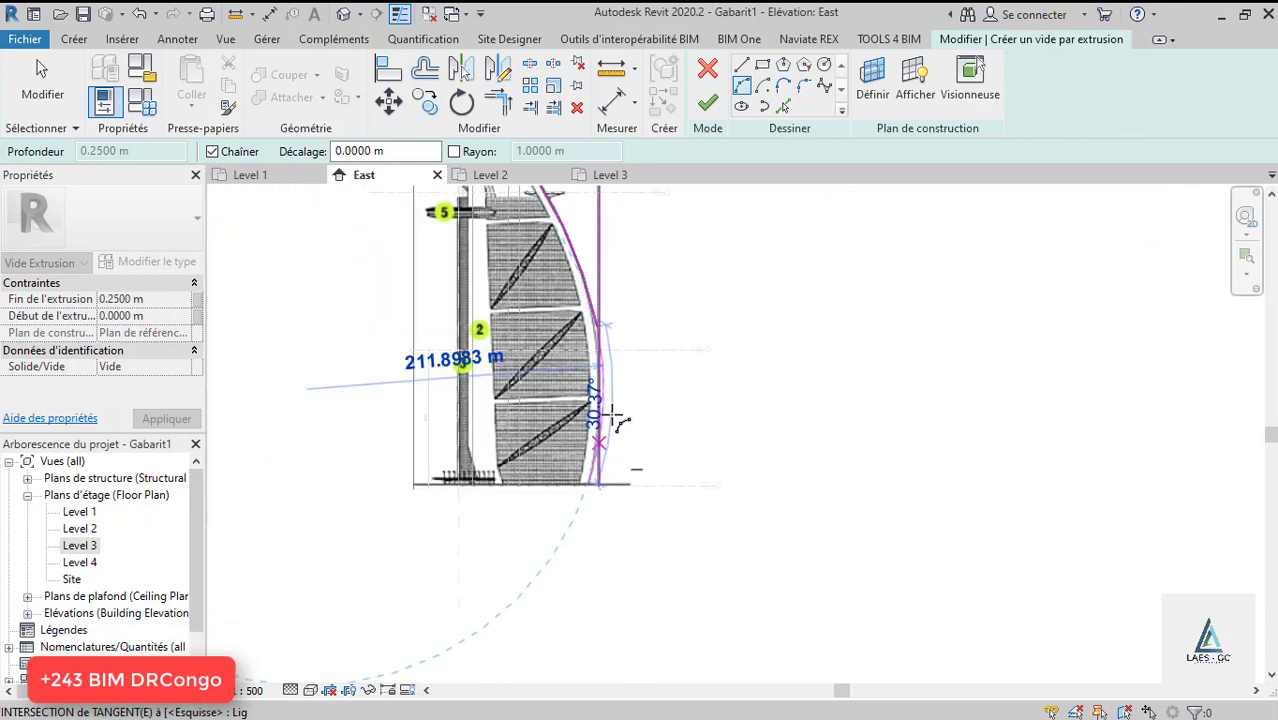
scroll(595, 345, up, 3)
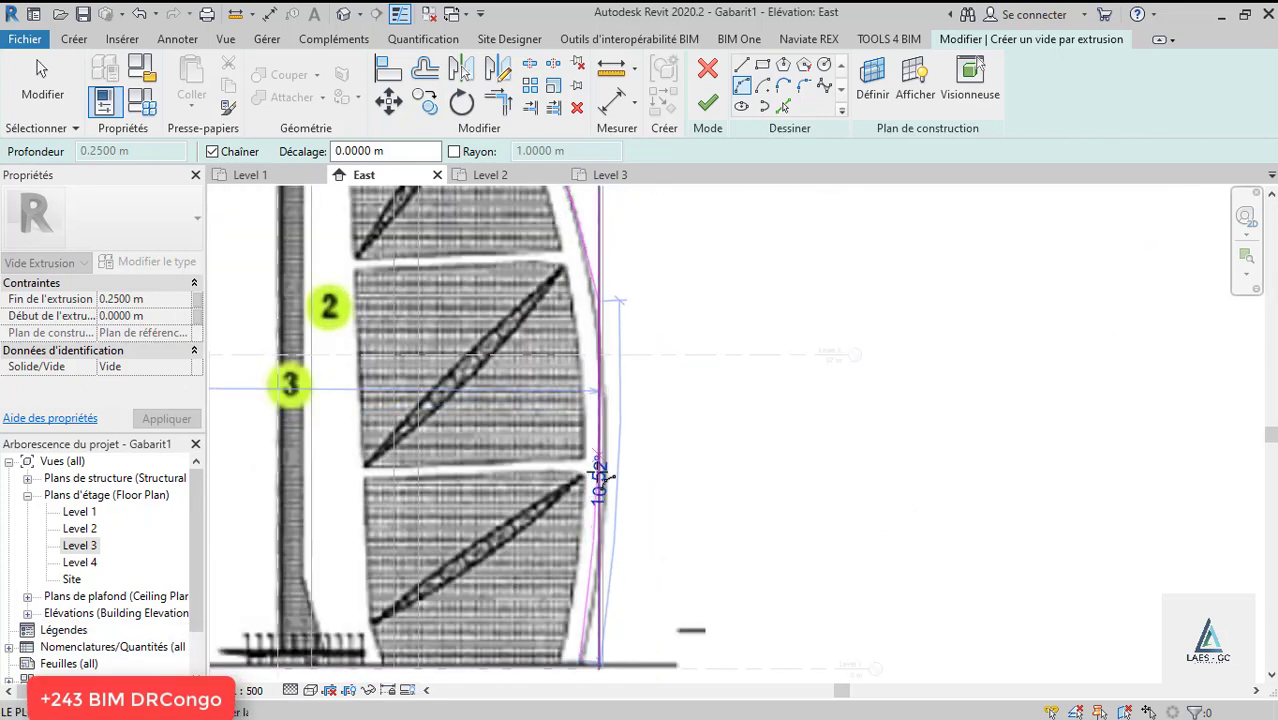
scroll(600, 478, up, 2)
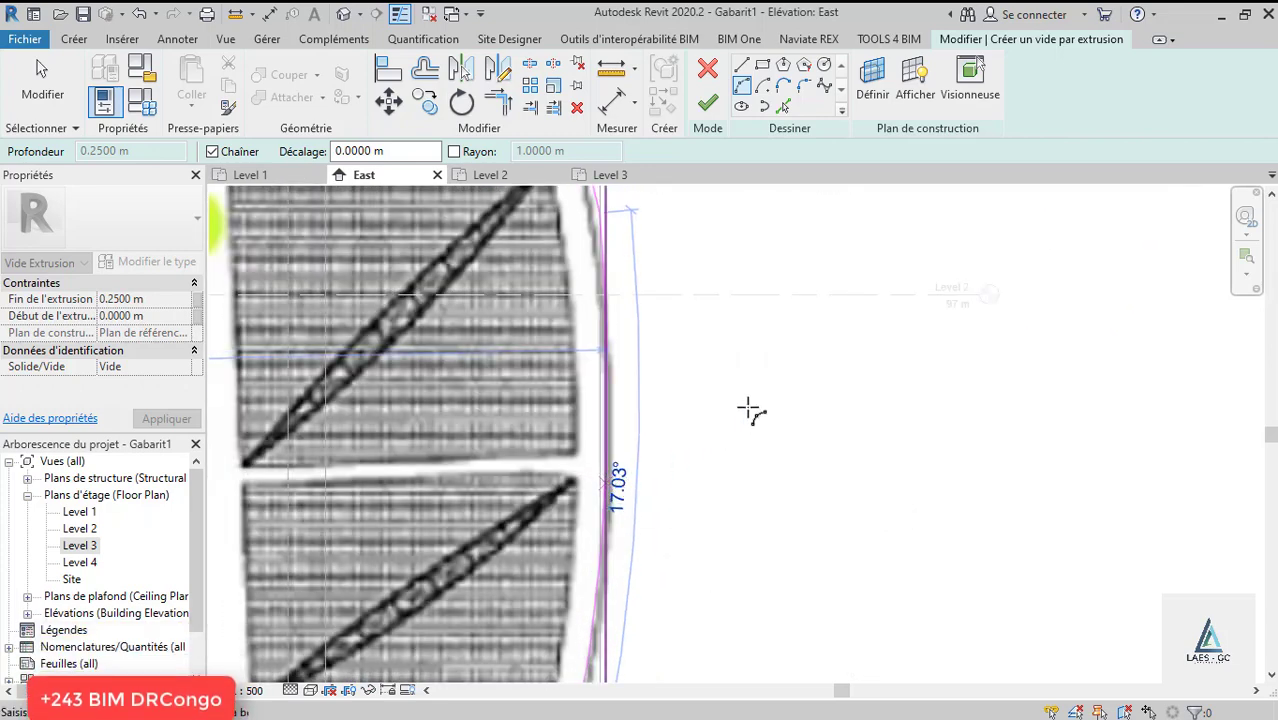
scroll(787, 420, down, 3)
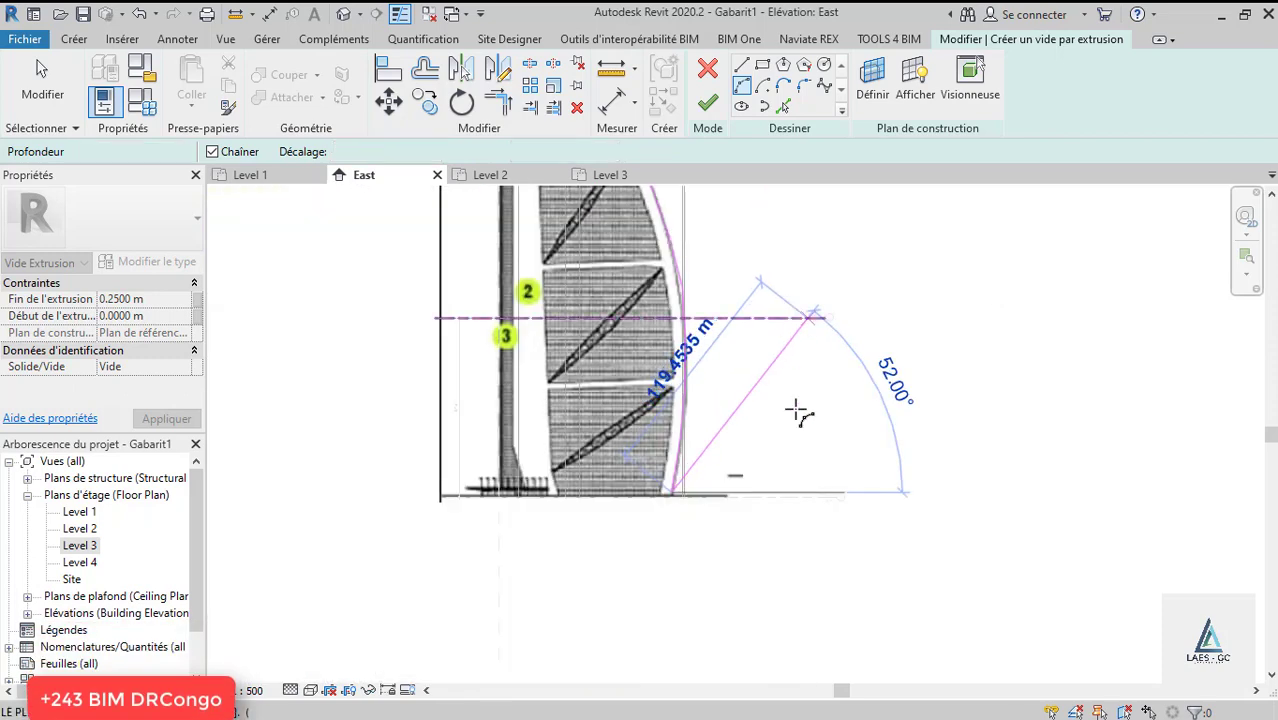
Delete the lower arc of the sail's outer curve from the void sketch.
key(Escape)
key(Escape)
click(688, 407)
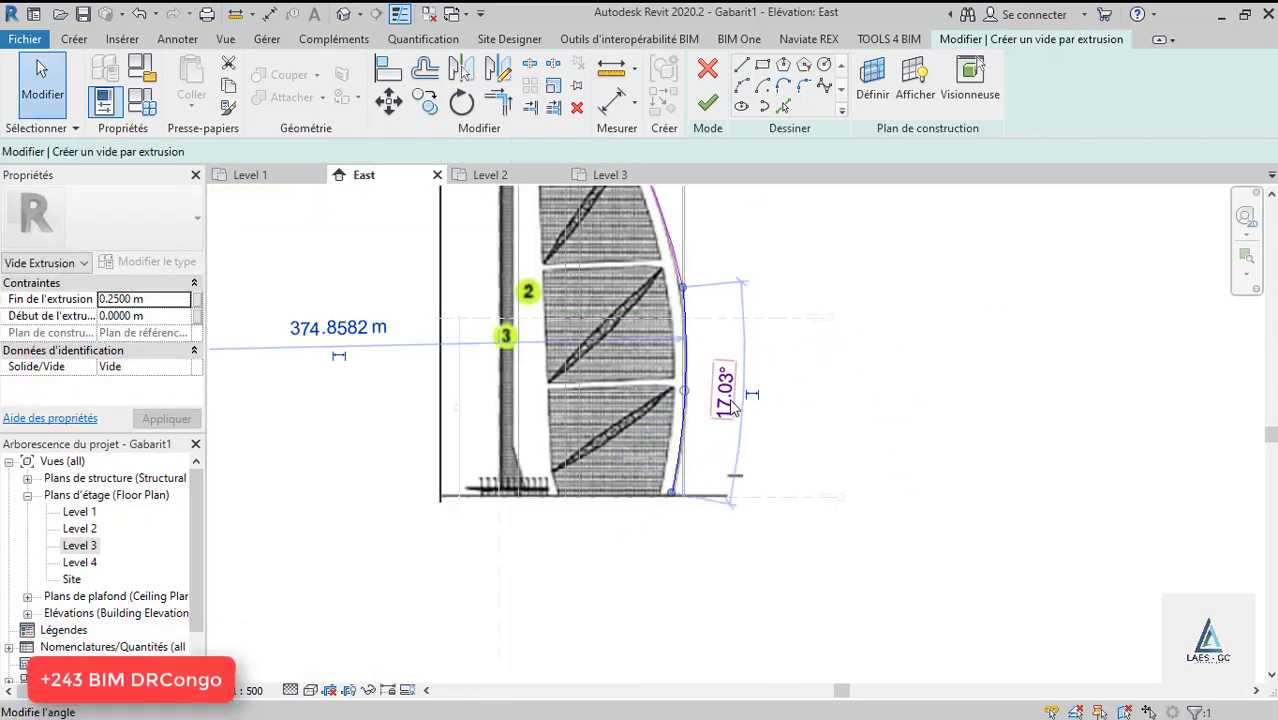
key(Delete)
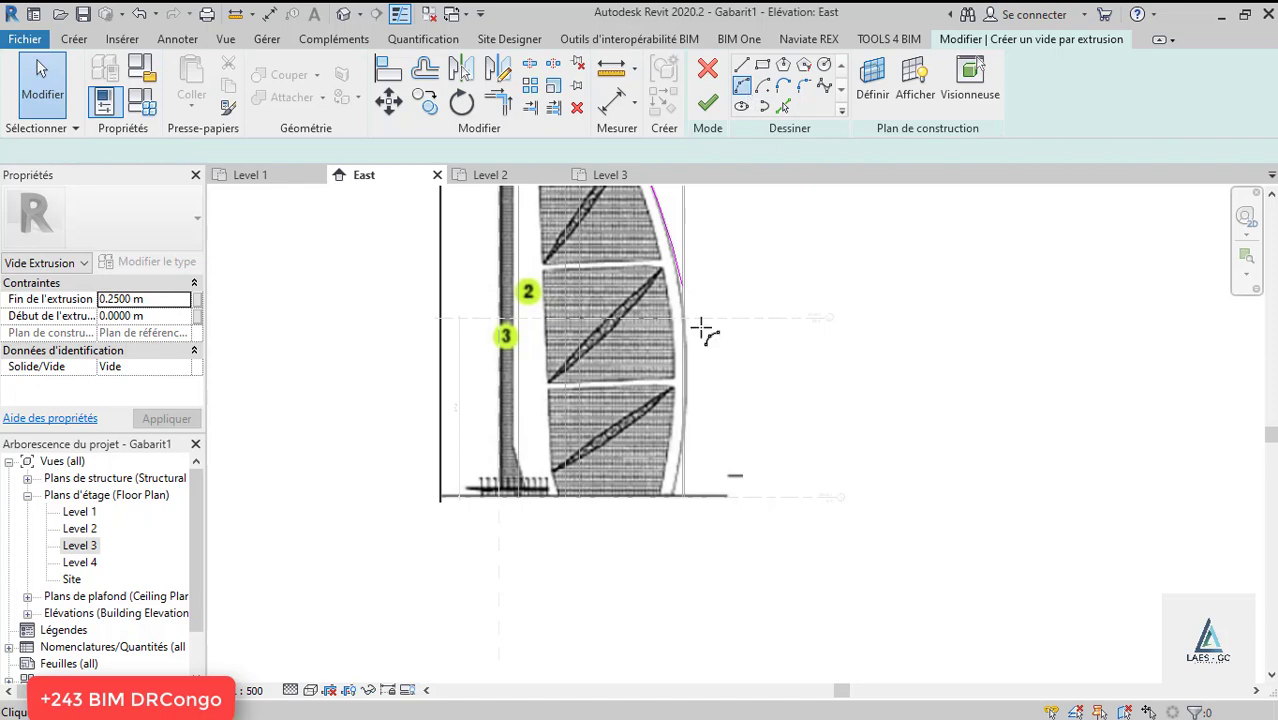
Shorten the upper outer arc by moving its lower end up along the sail's edge, above Level 2.
click(682, 285)
scroll(688, 252, up, 2)
key(Escape)
key(Escape)
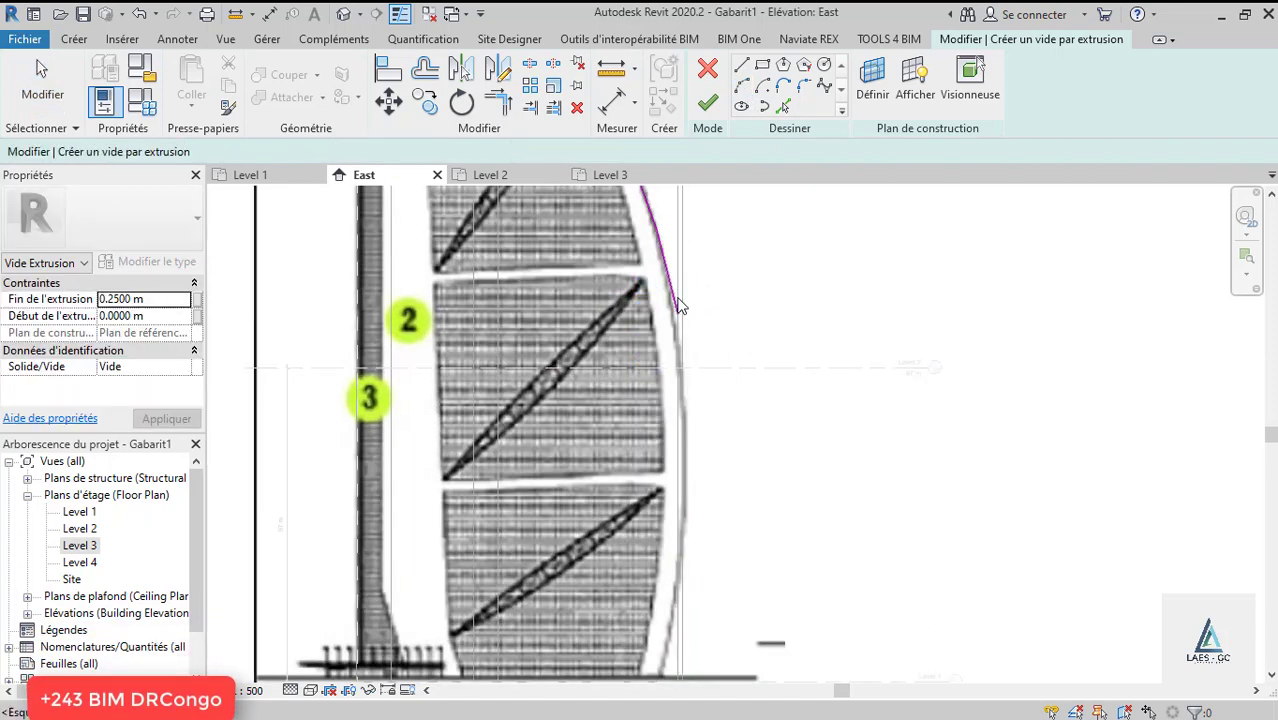
drag(679, 313, 660, 241)
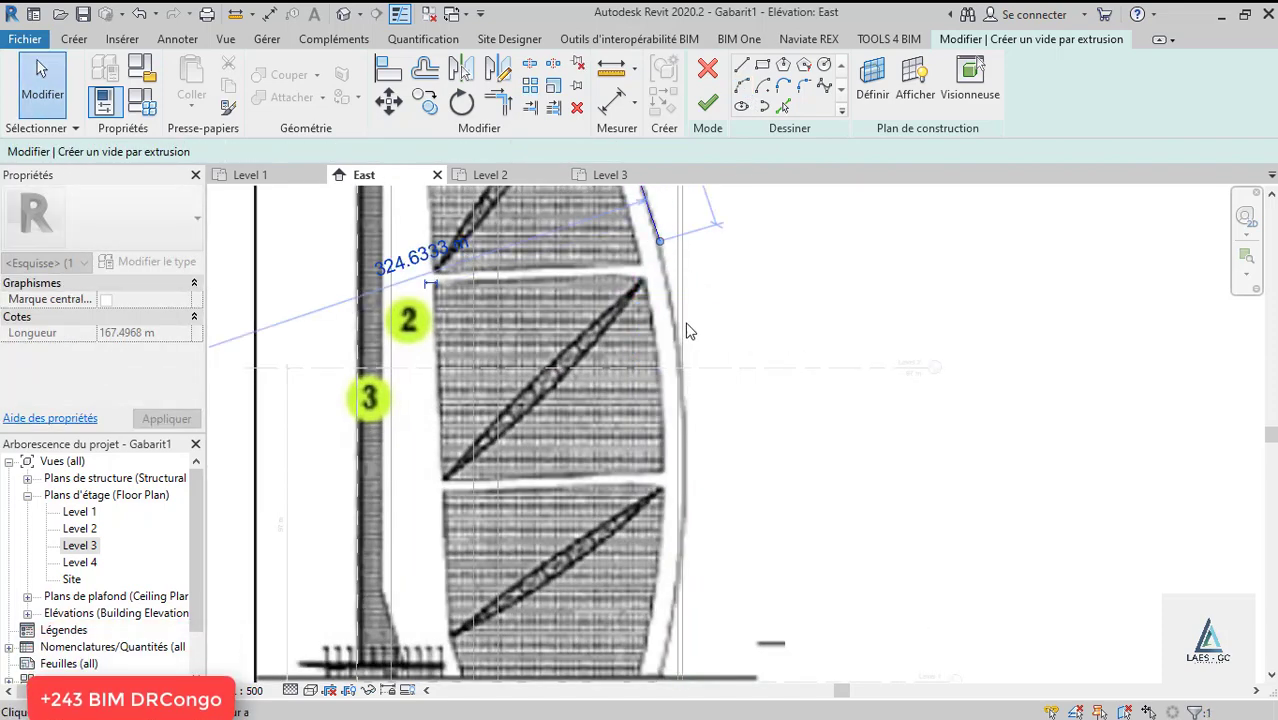
Sketch a start-end-radius arc from the shortened arc's lower end down to the ground, following the sail's outer edge.
click(657, 232)
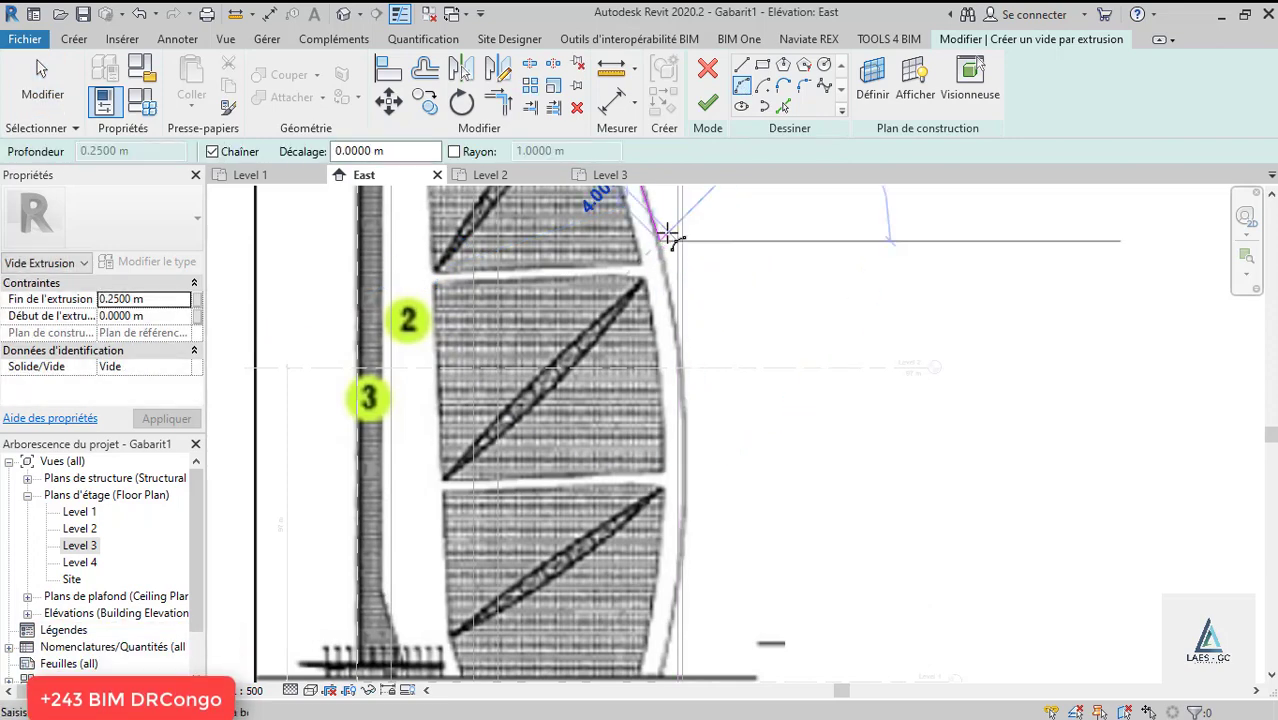
scroll(662, 240, down, 3)
scroll(663, 428, up, 5)
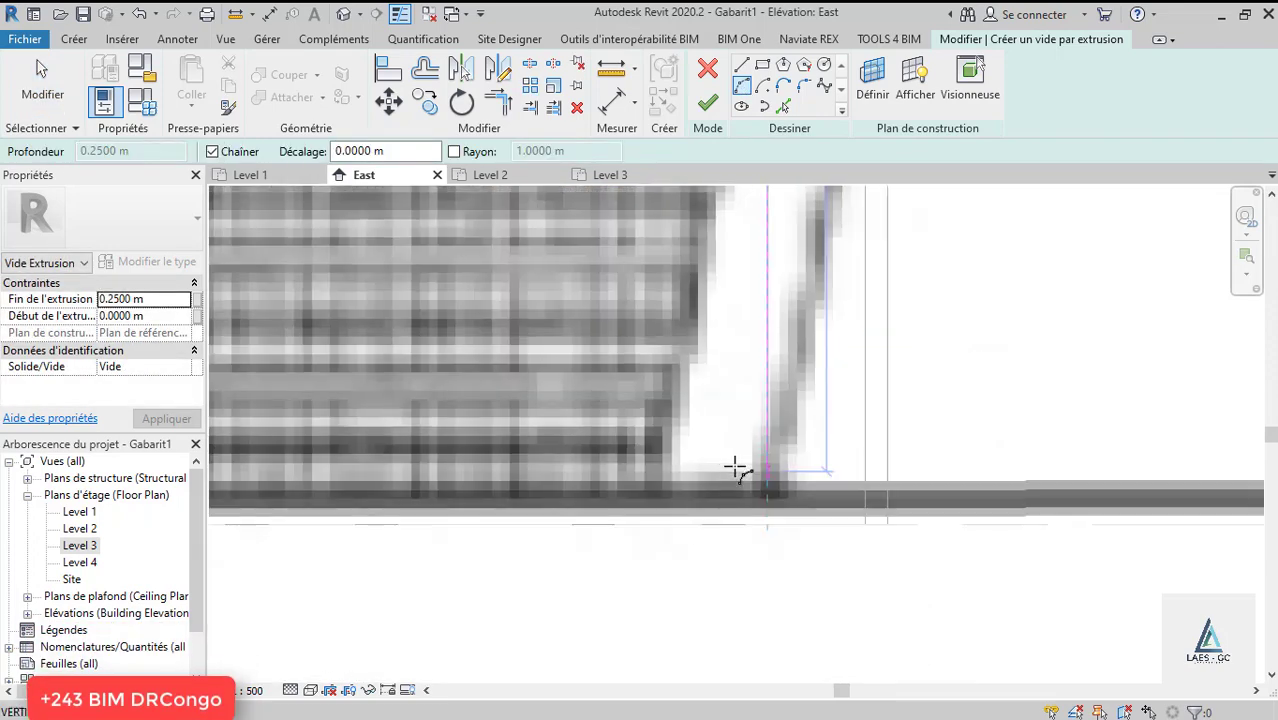
scroll(755, 487, down, 8)
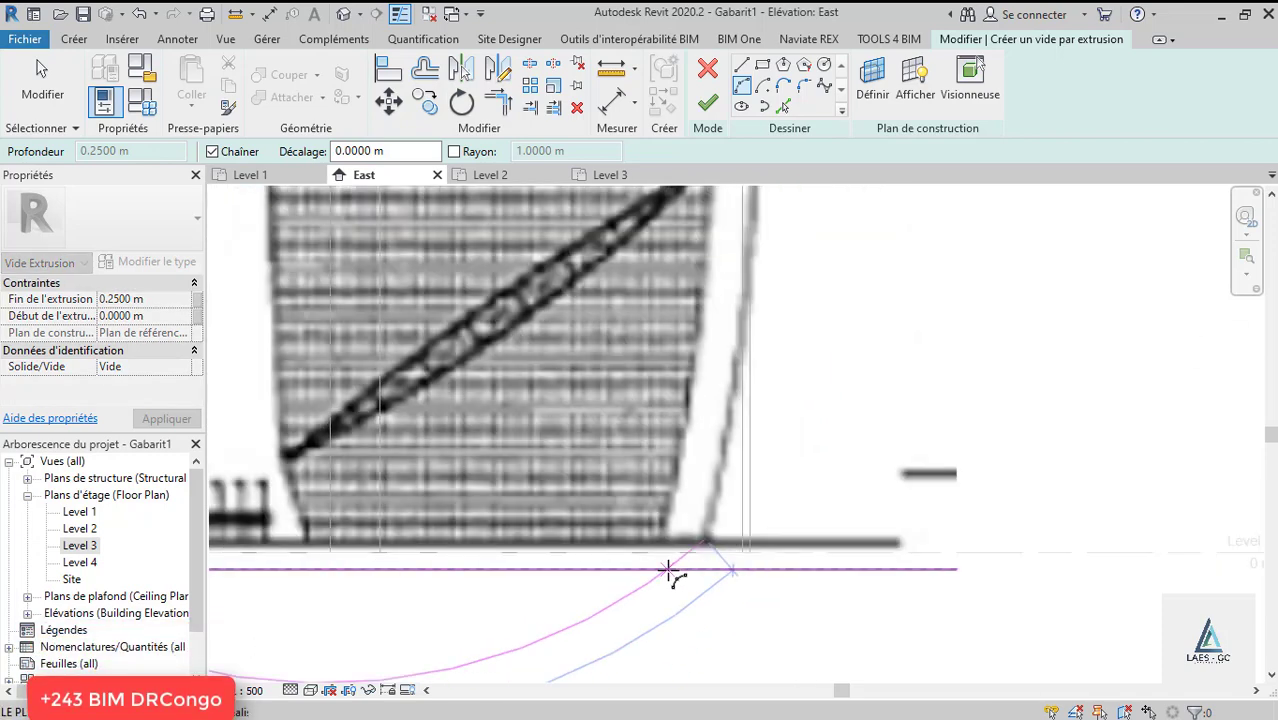
scroll(654, 391, up, 5)
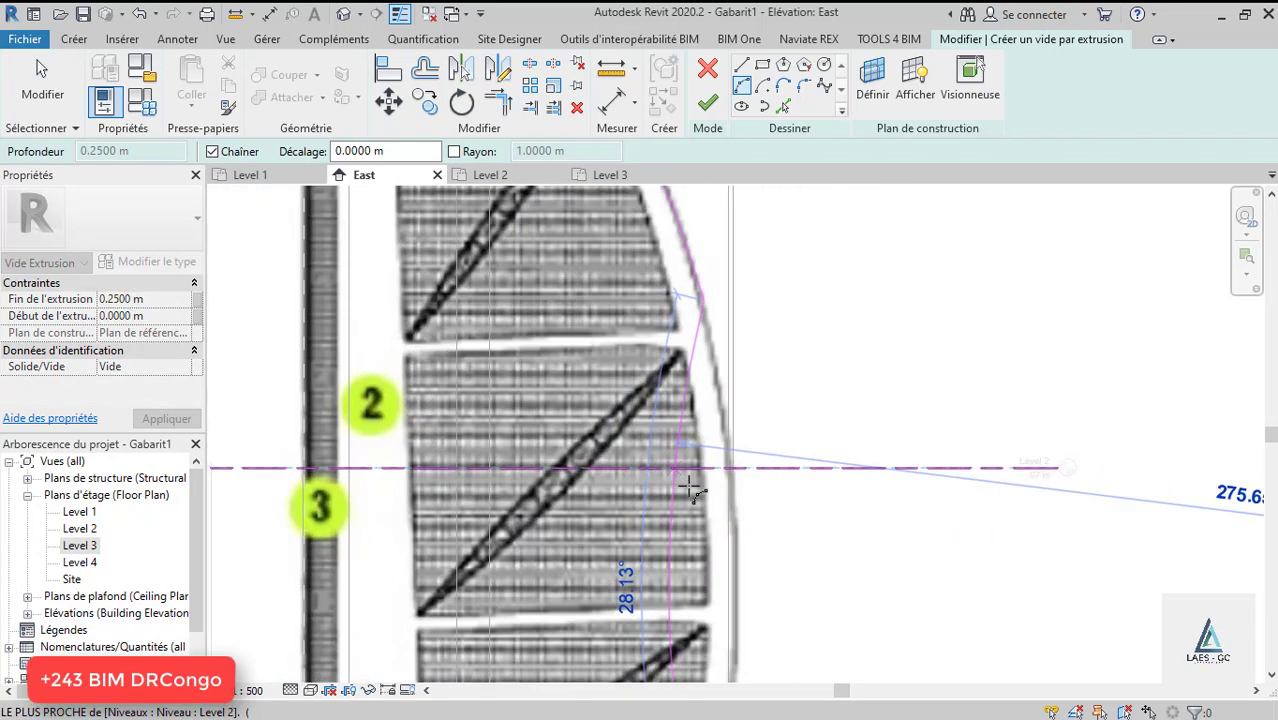
scroll(748, 540, up, 3)
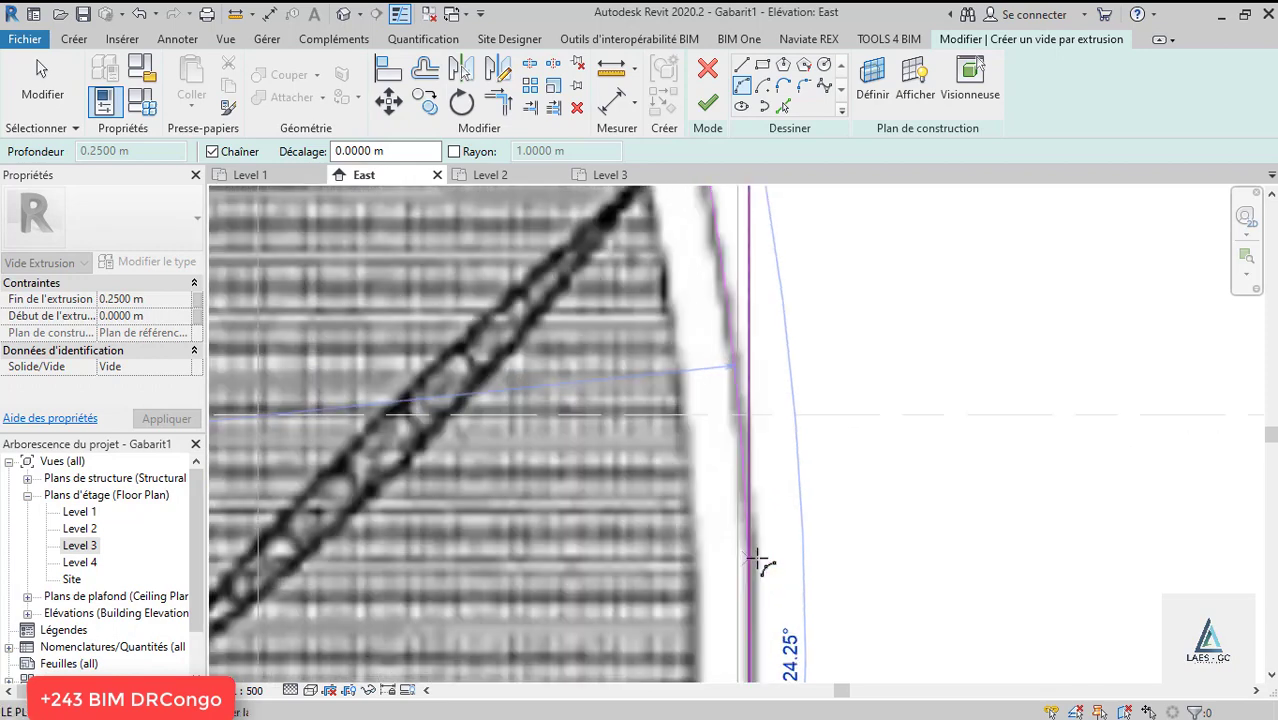
scroll(760, 510, down, 8)
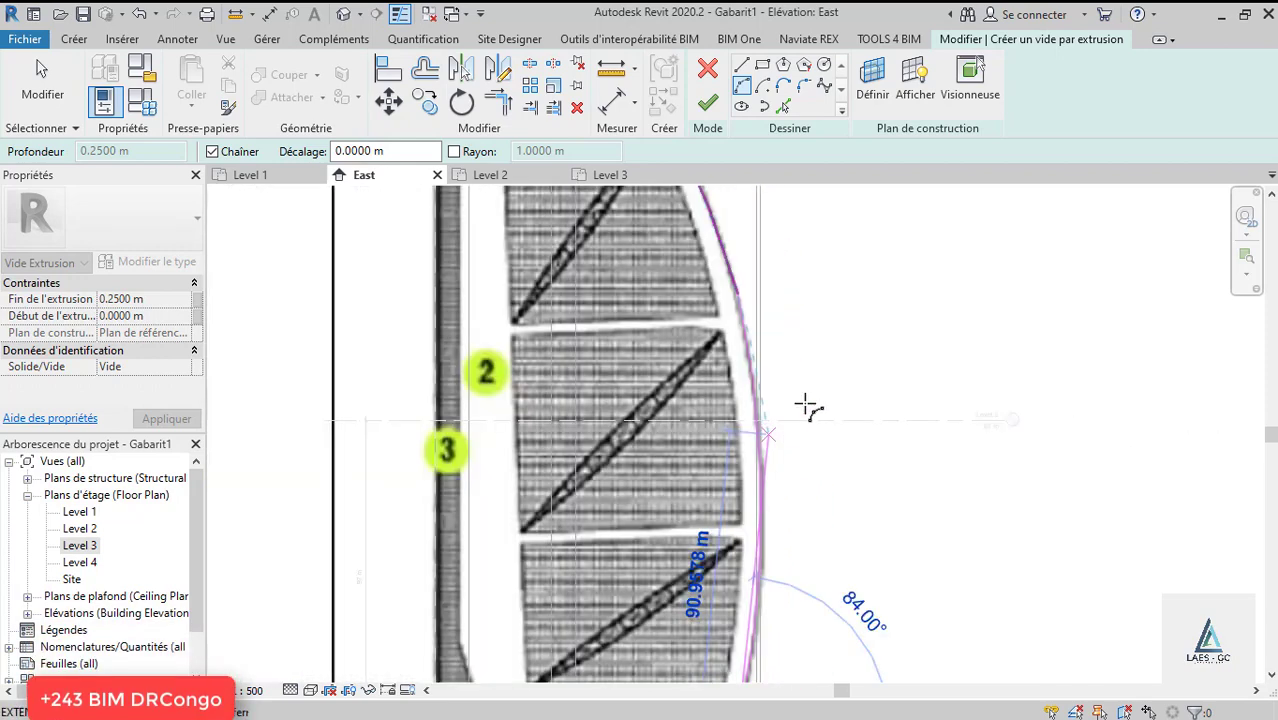
key(Escape)
key(Escape)
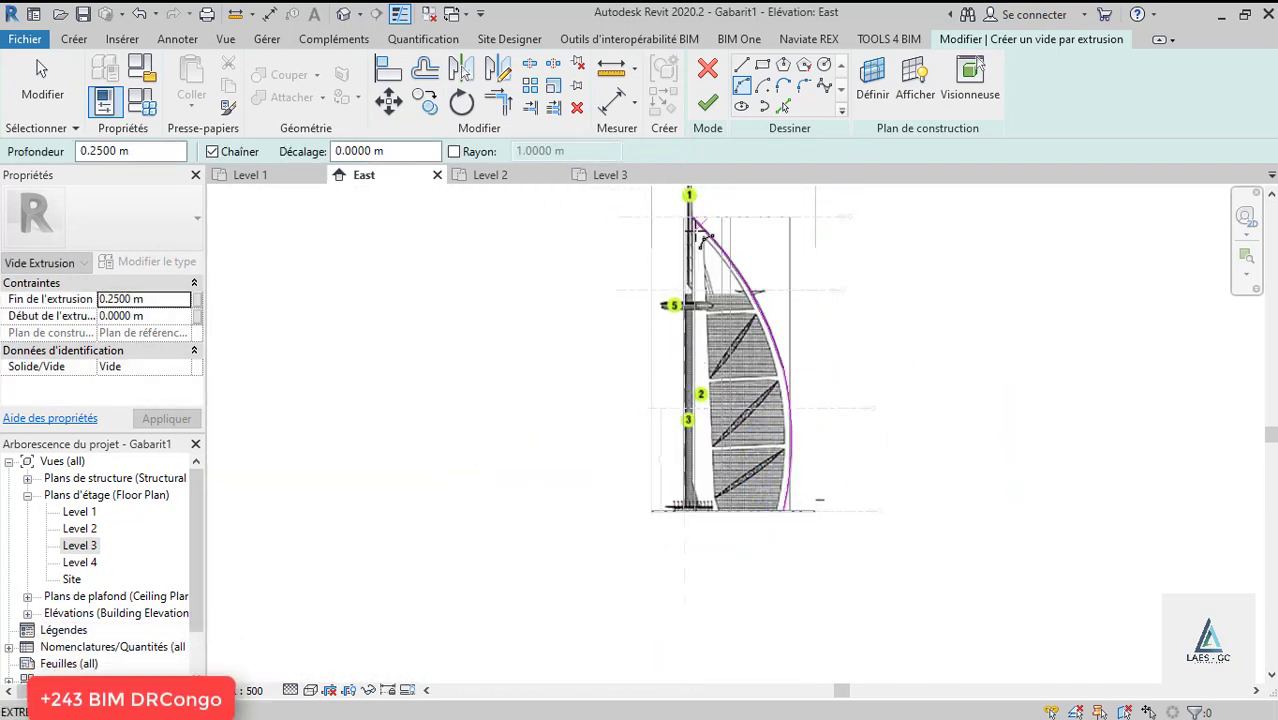
Sketch an arc along the sail's inner curve, from its upper tip near the mast down to the diagonal brace beside marker 2.
scroll(703, 235, up, 5)
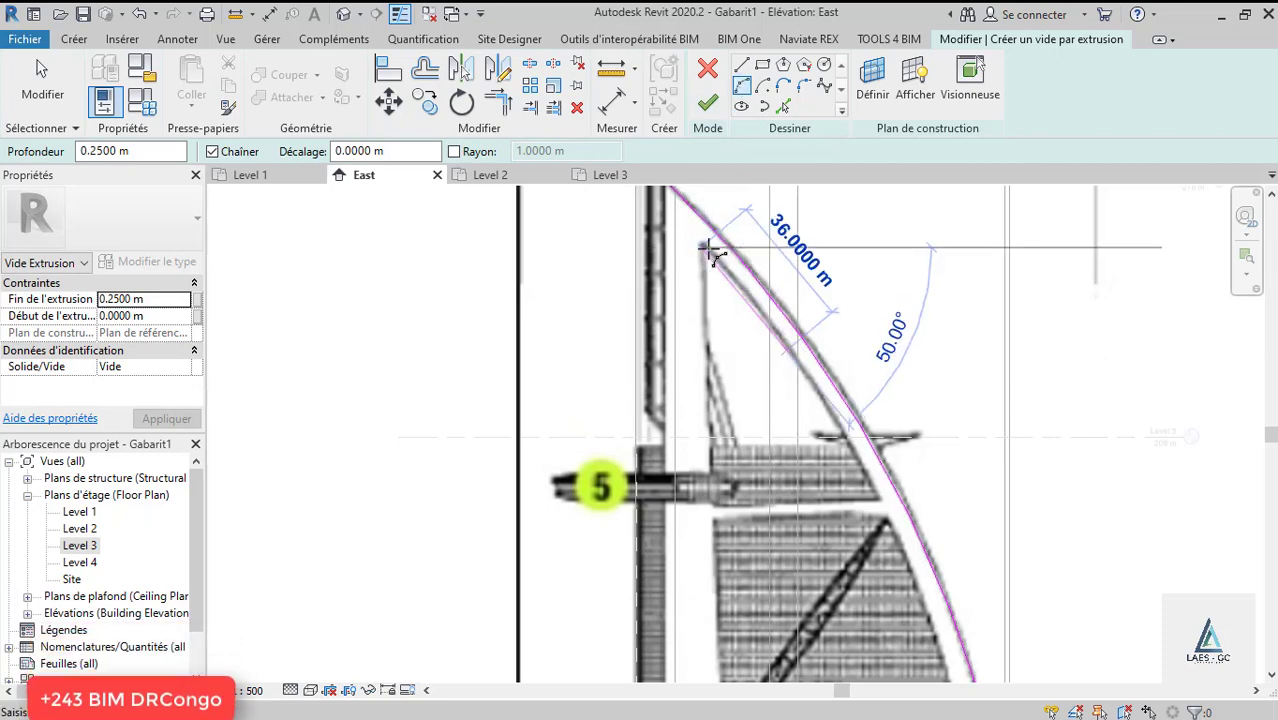
scroll(710, 250, down, 5)
scroll(782, 388, up, 5)
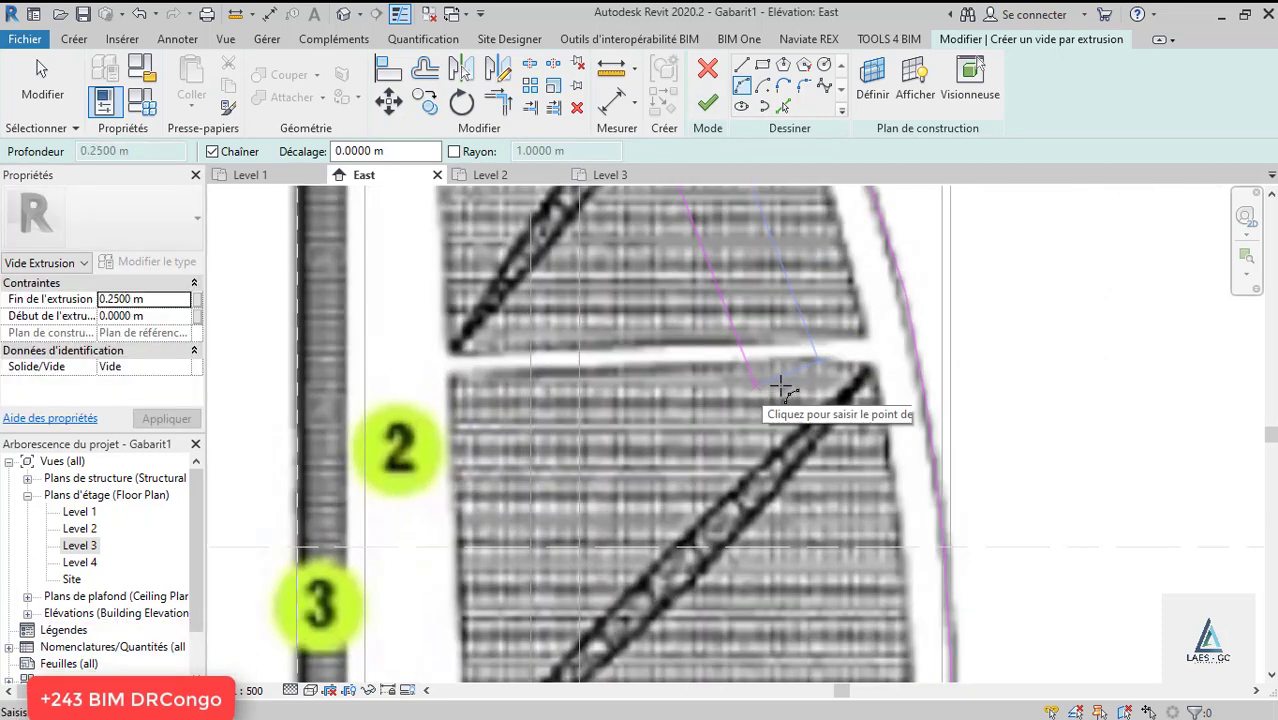
click(886, 408)
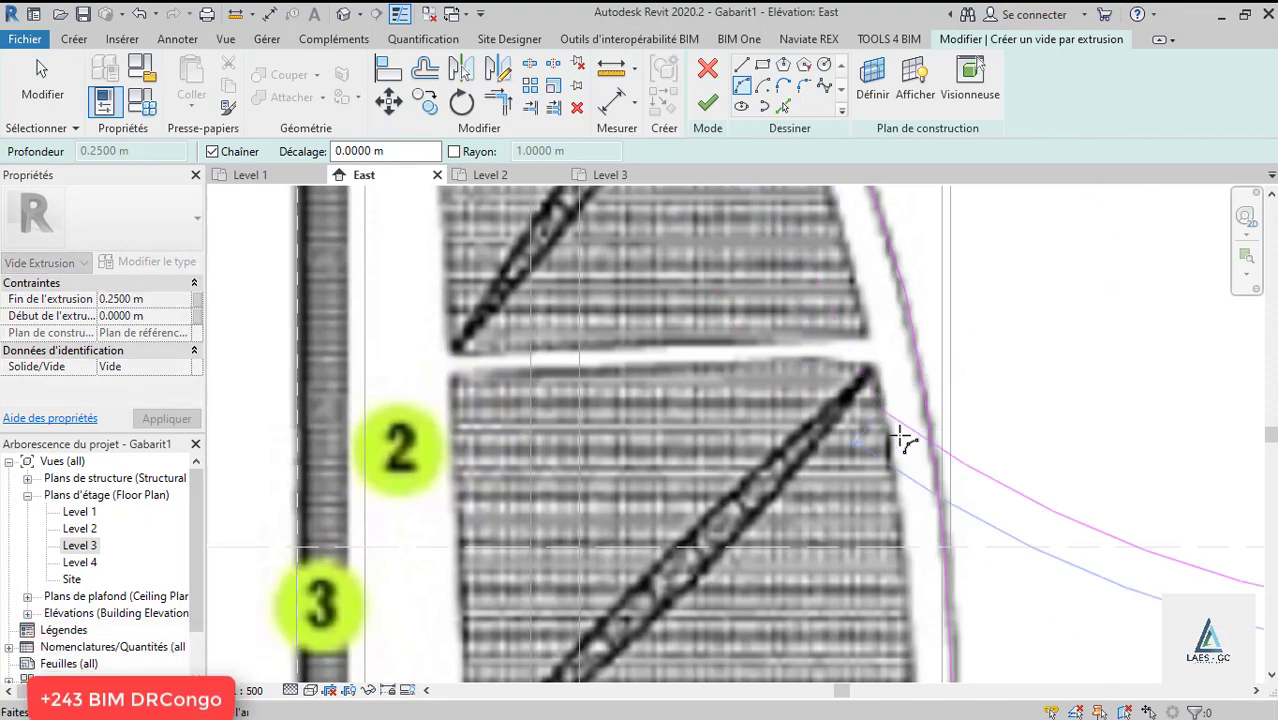
scroll(888, 510, down, 4)
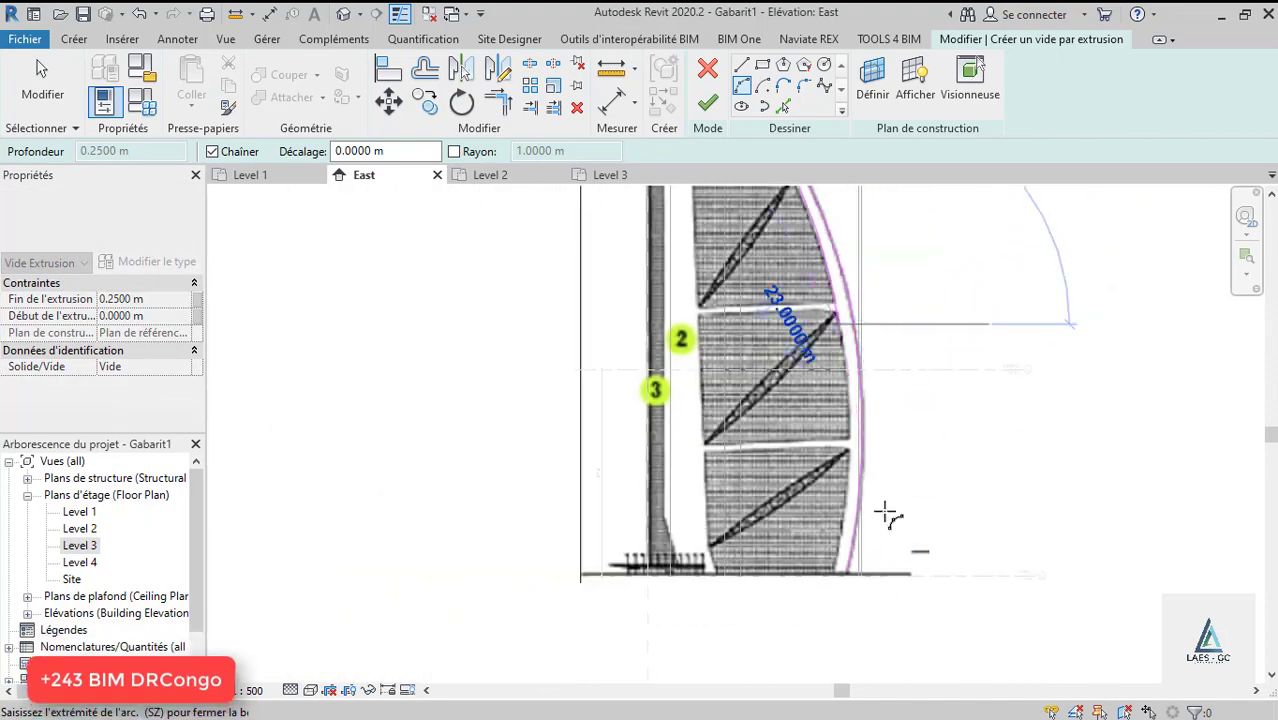
Continue the inner curve with a second arc down to the ground, bulging along the edge of the striped panels.
scroll(838, 582, up, 4)
scroll(838, 582, up, 2)
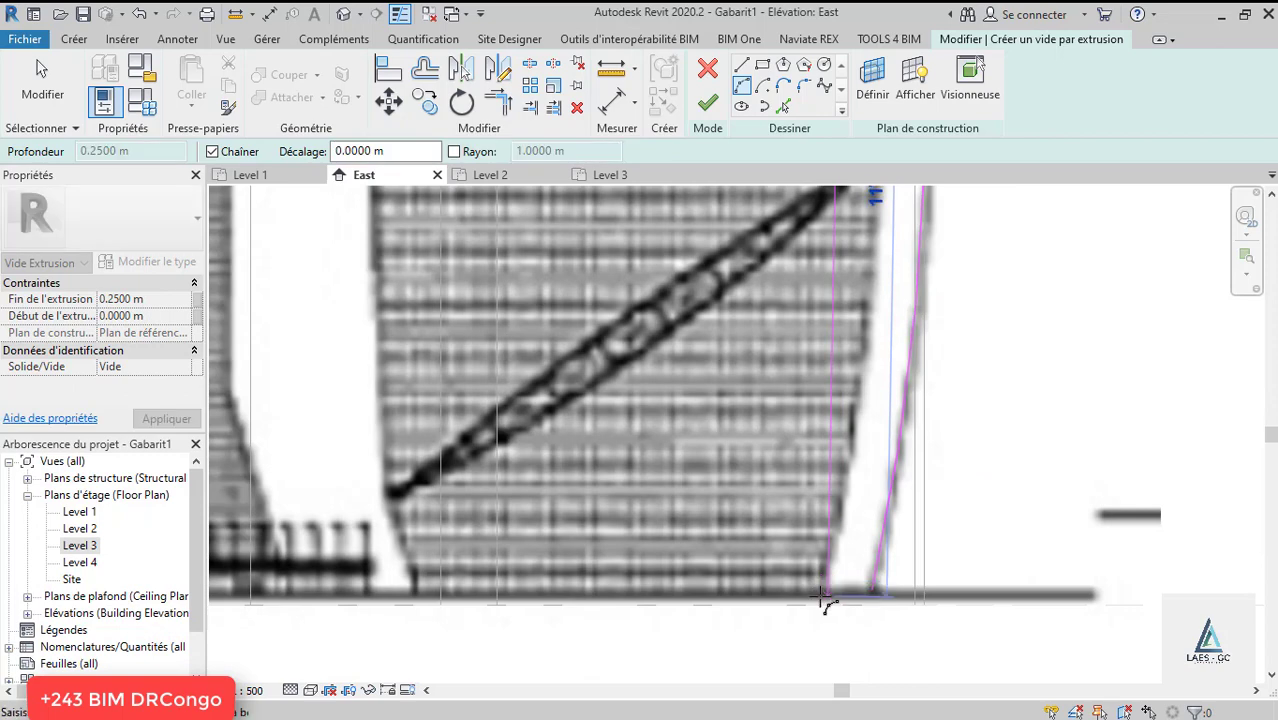
scroll(823, 594, up, 2)
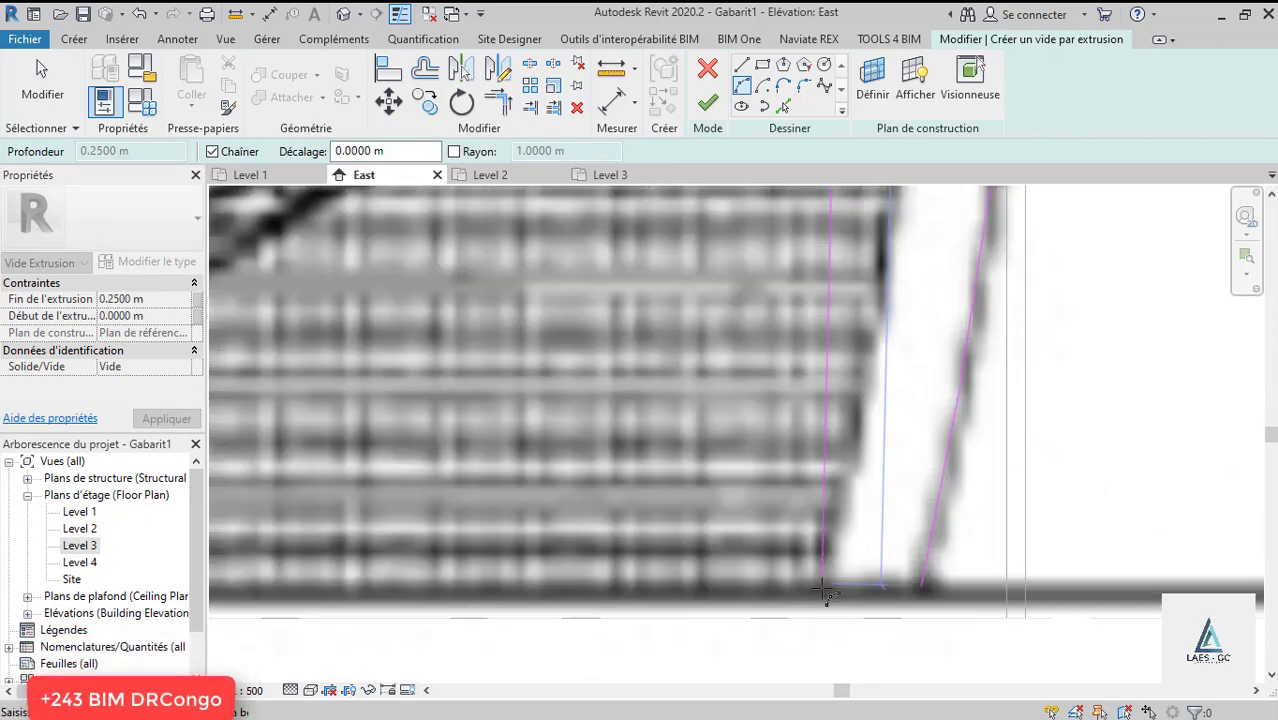
scroll(834, 590, down, 3)
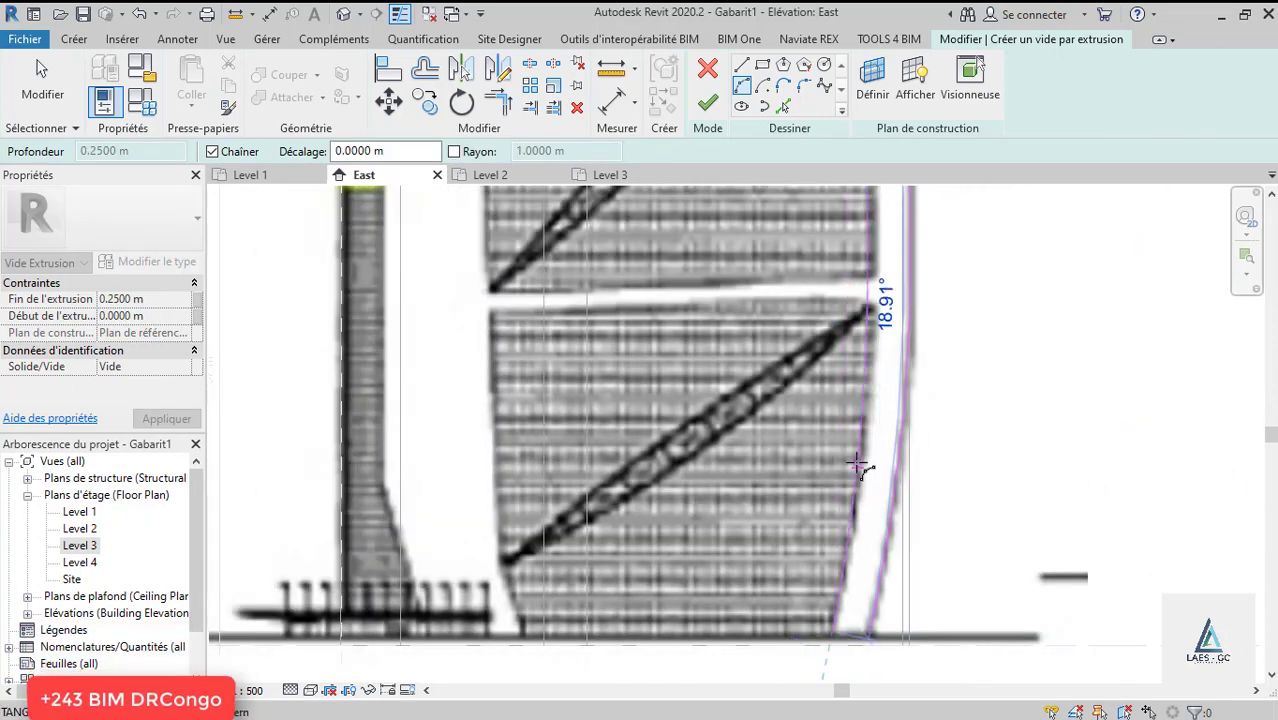
scroll(856, 287, up, 2)
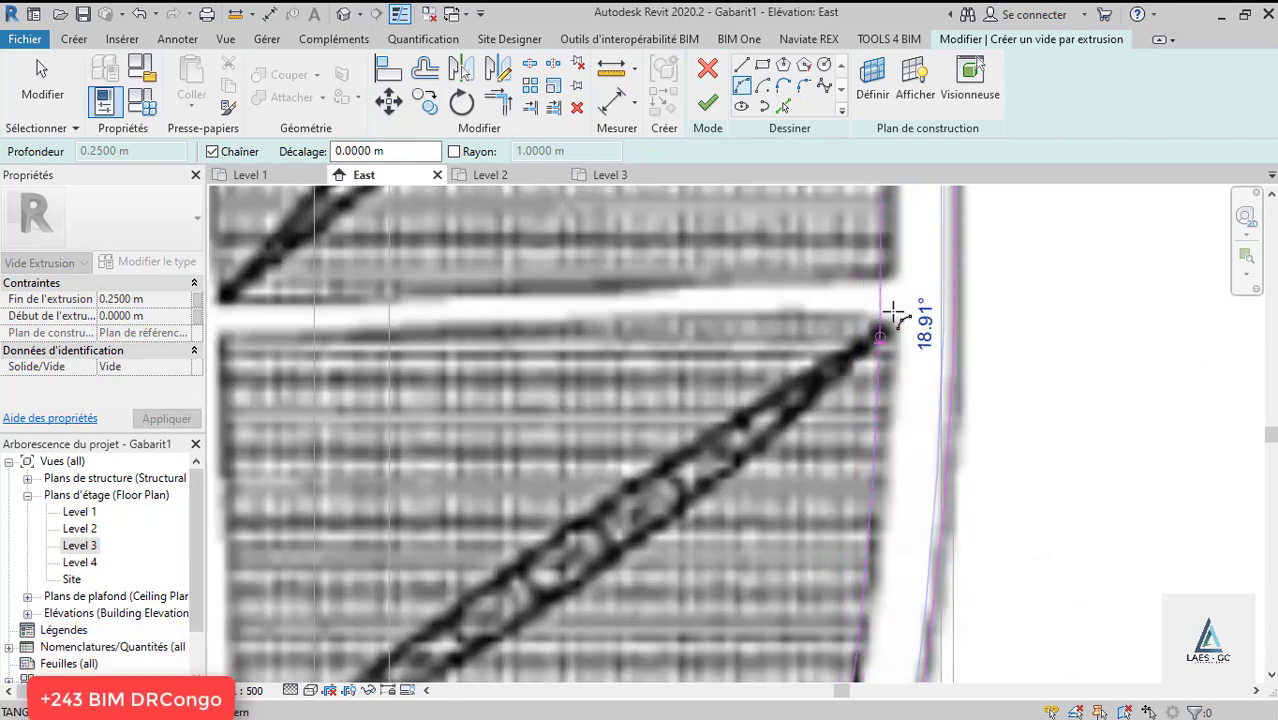
scroll(895, 316, up, 1)
Move the upper end of the inner arc onto the inner sail outline's tip near the mast.
scroll(880, 420, down, 6)
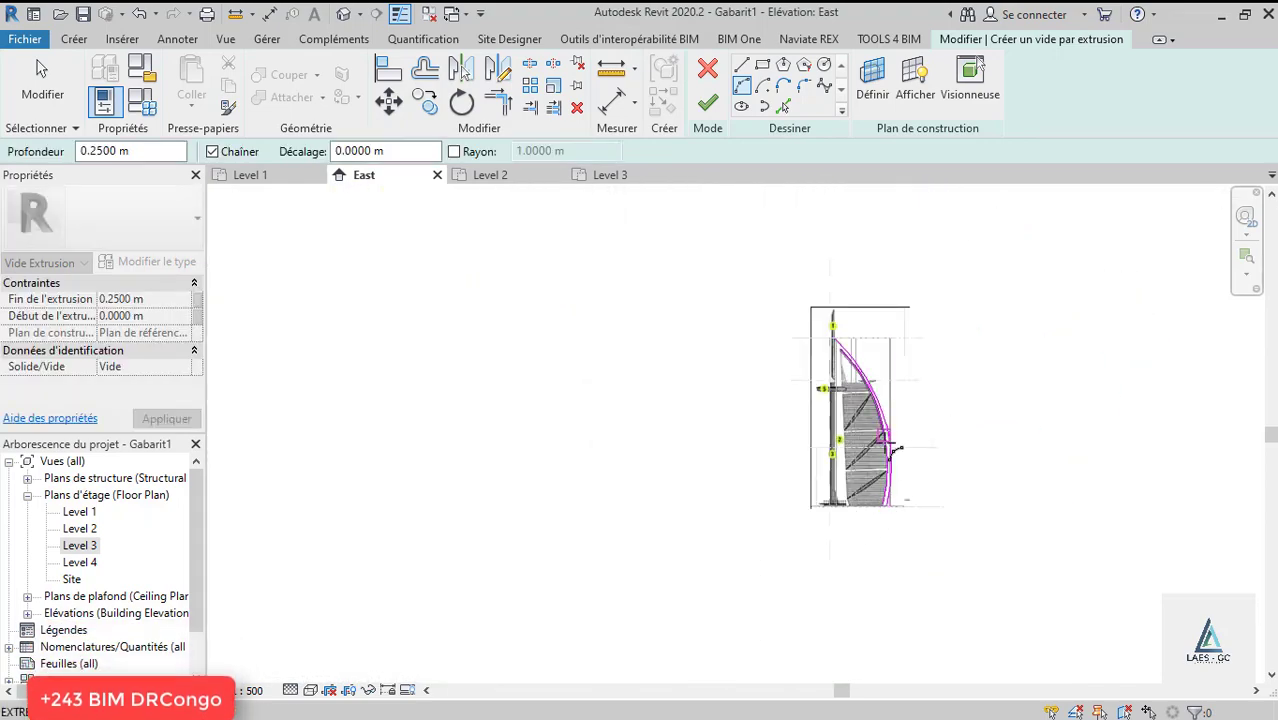
scroll(850, 360, up, 5)
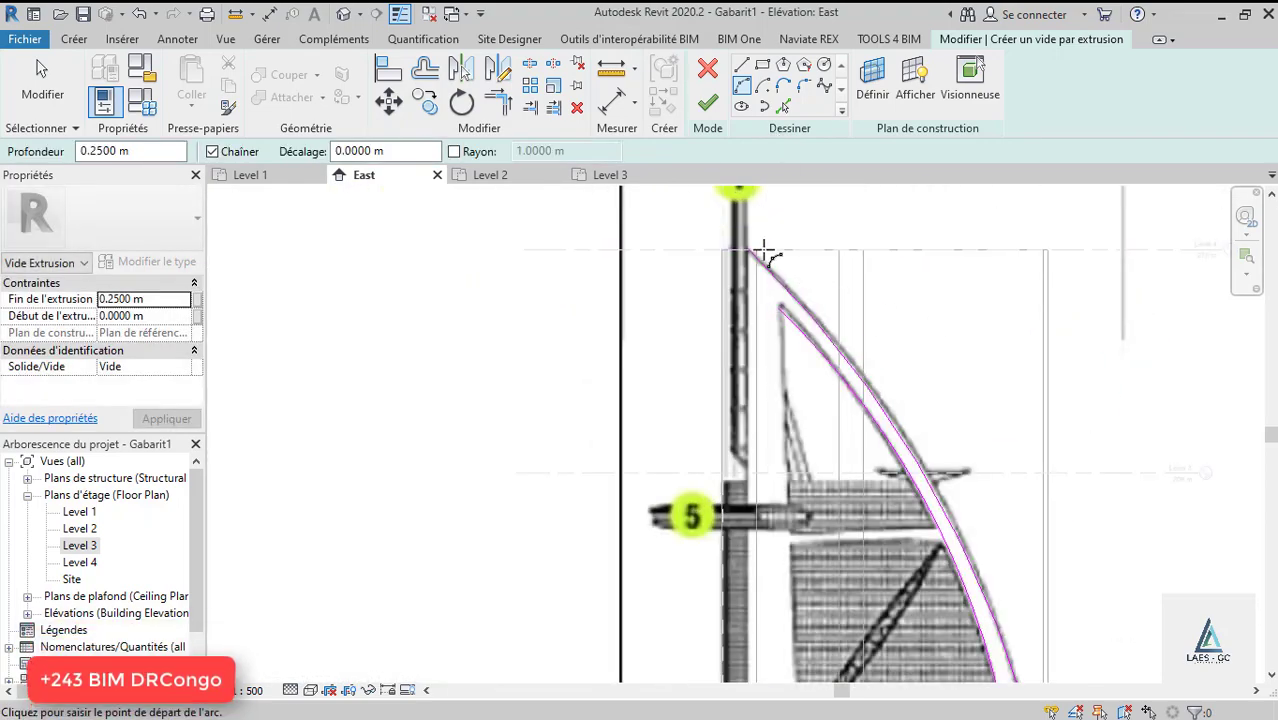
scroll(766, 260, up, 3)
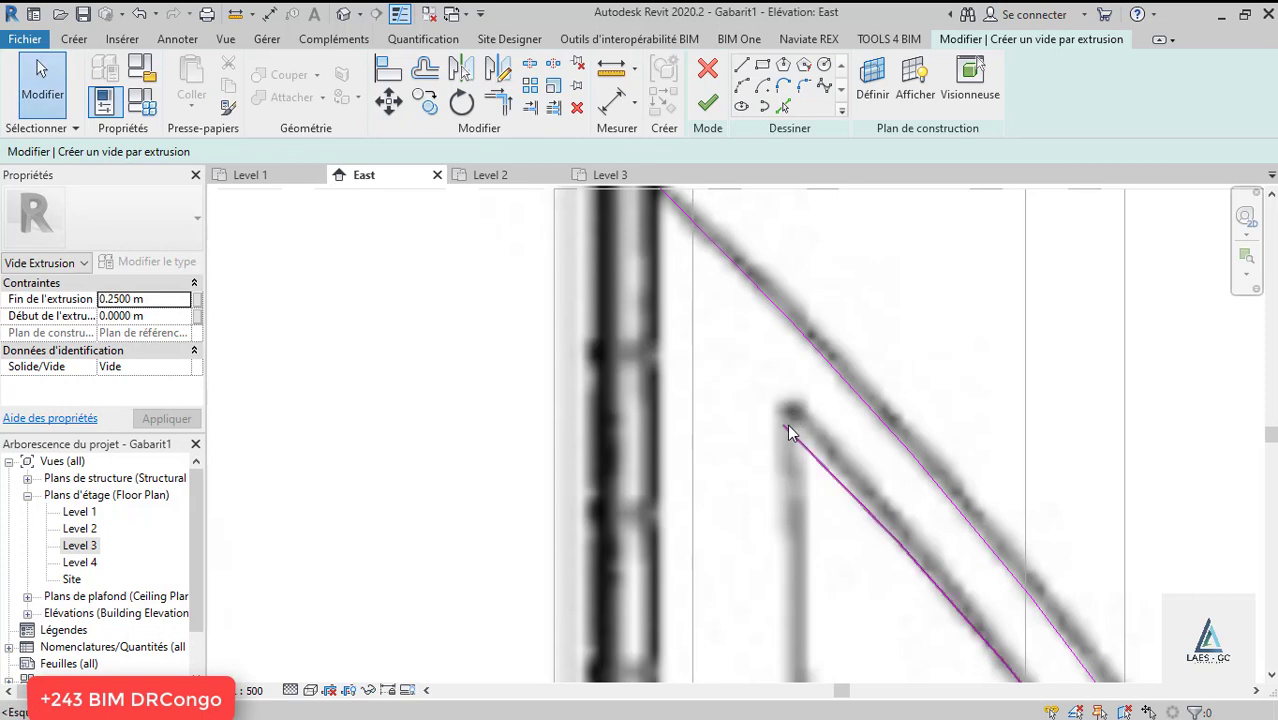
click(787, 424)
mouse_move(786, 427)
mouse_down()
mouse_move(804, 402)
mouse_move(788, 408)
mouse_up()
scroll(780, 410, down, 5)
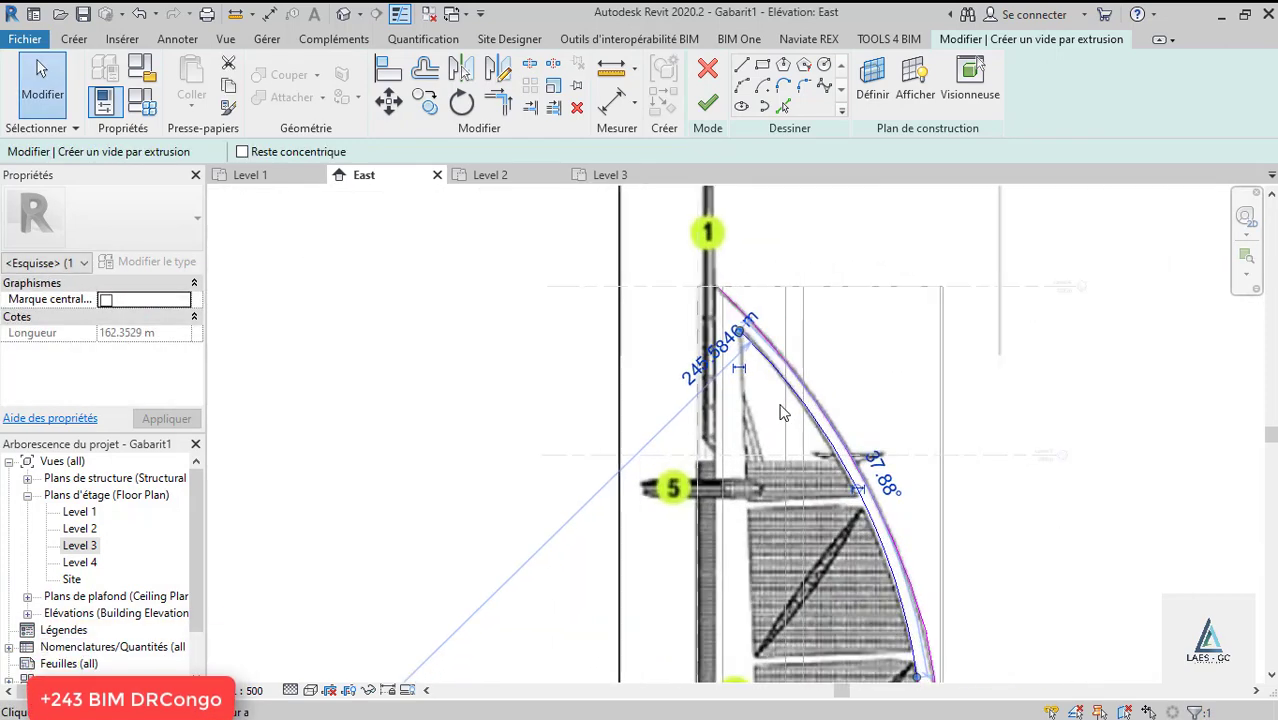
scroll(783, 413, up, 1)
key(Escape)
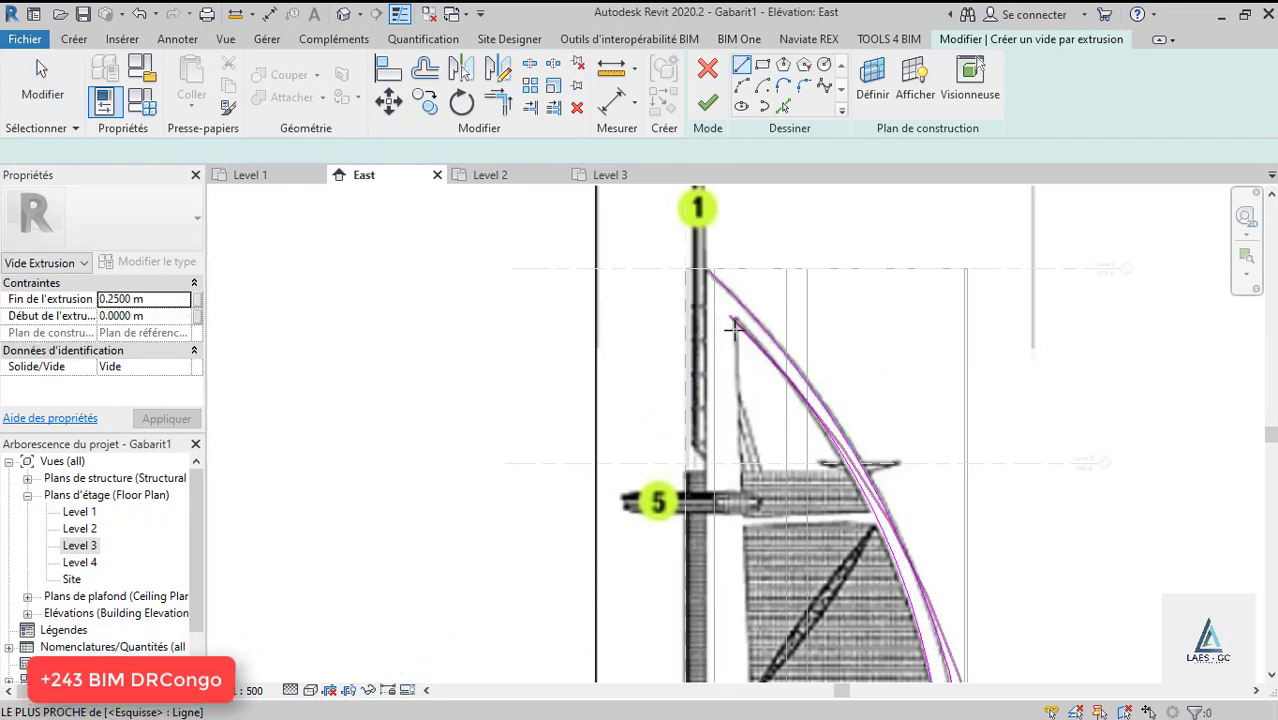
Sketch straight lines from the inner arc's upper tip down the mast-side panel edge to the ground and along it to the inner arc's foot.
scroll(729, 319, up, 3)
scroll(711, 545, down, 6)
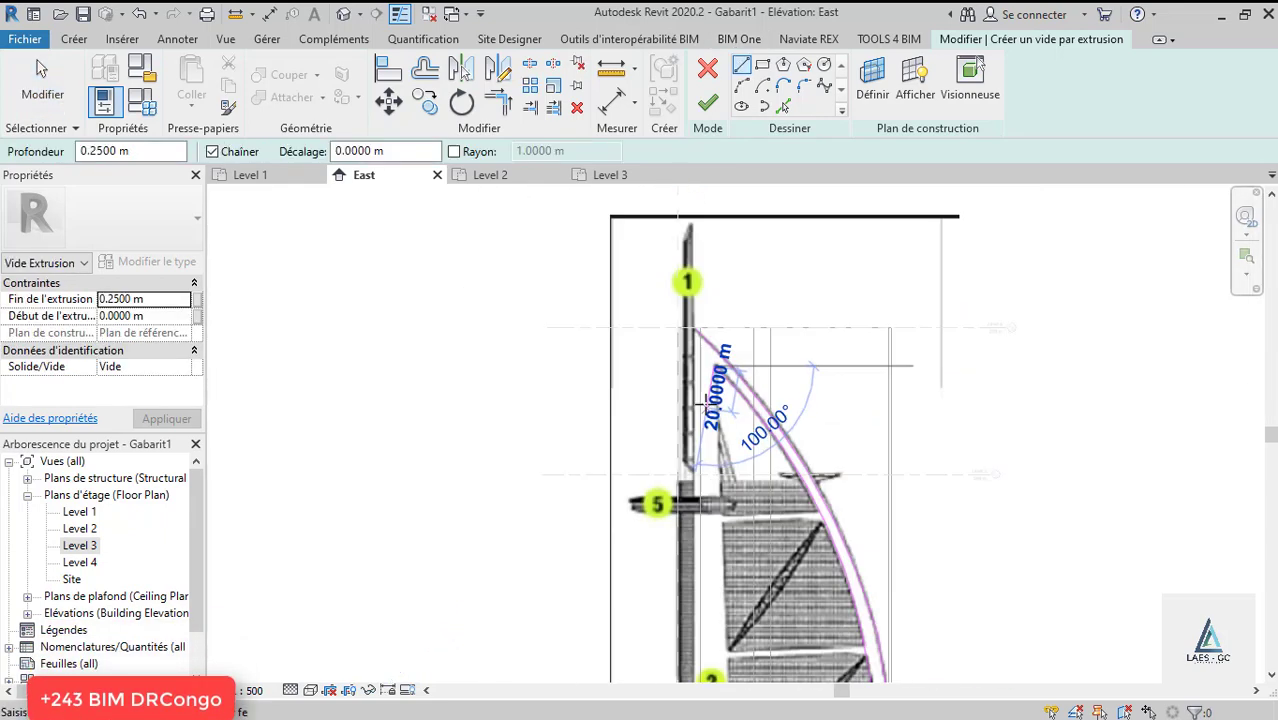
scroll(710, 505, up, 5)
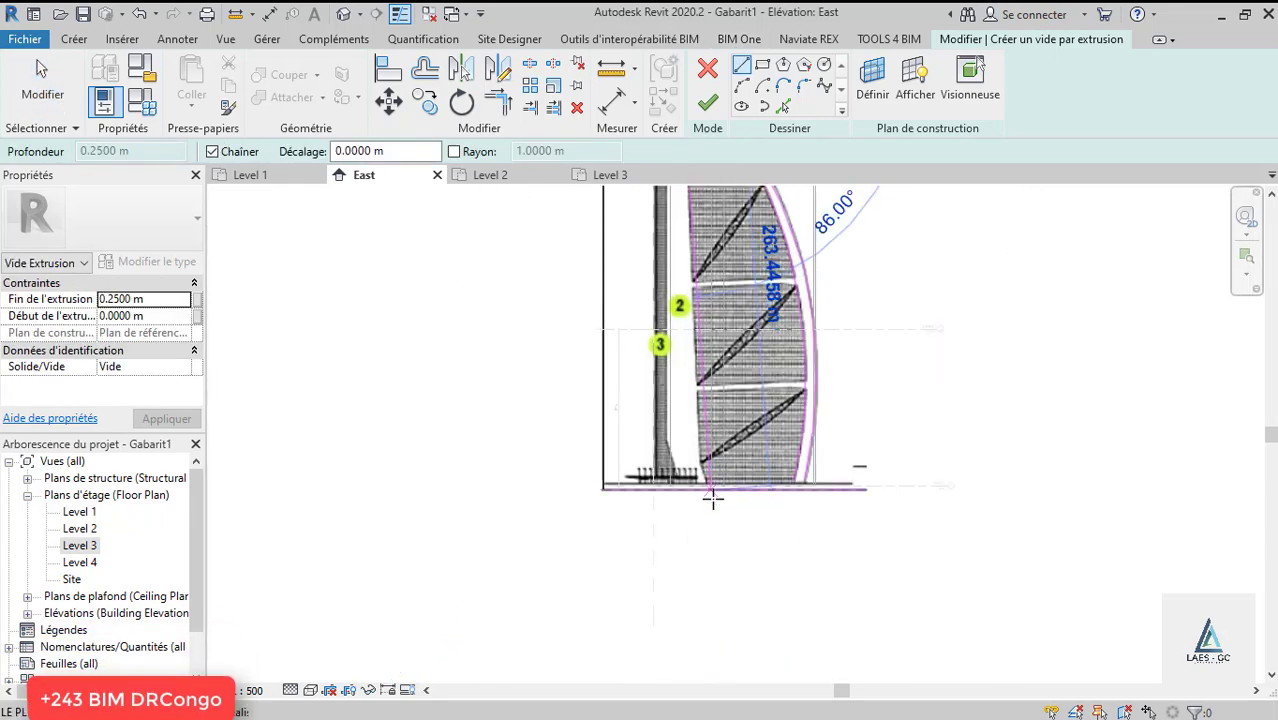
scroll(672, 440, up, 3)
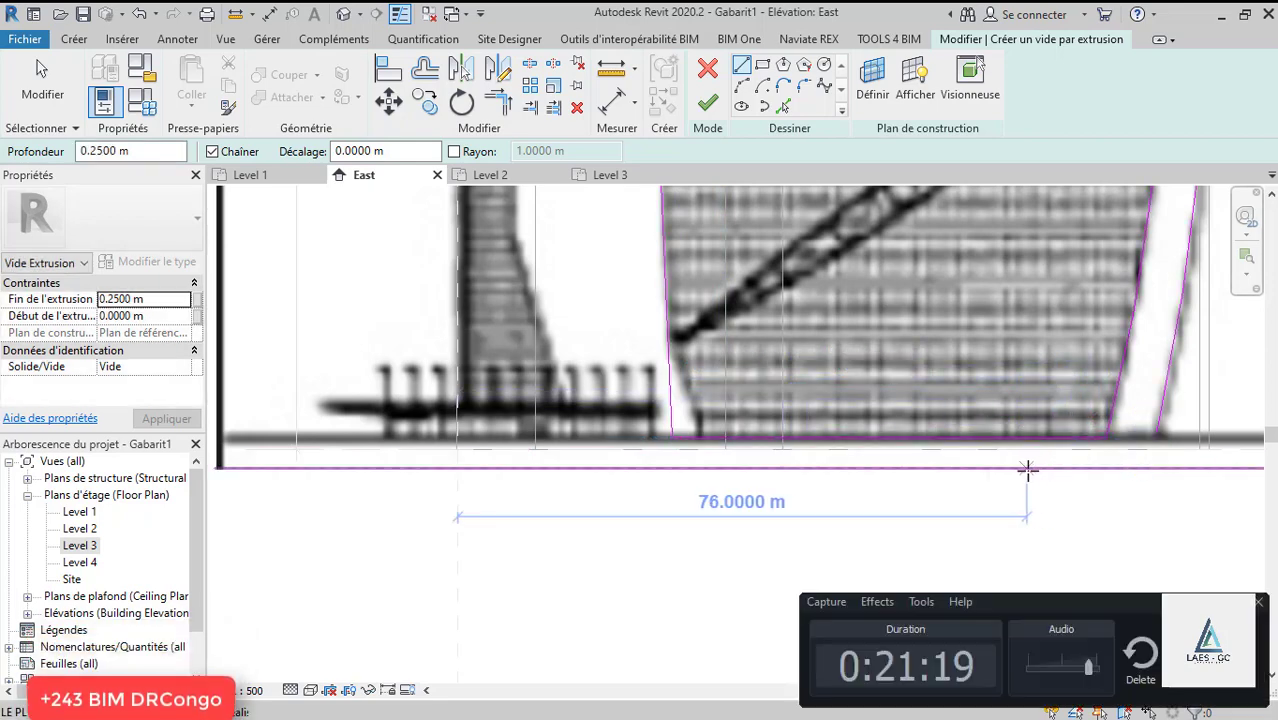
key(Escape)
key(Escape)
scroll(696, 531, down, 5)
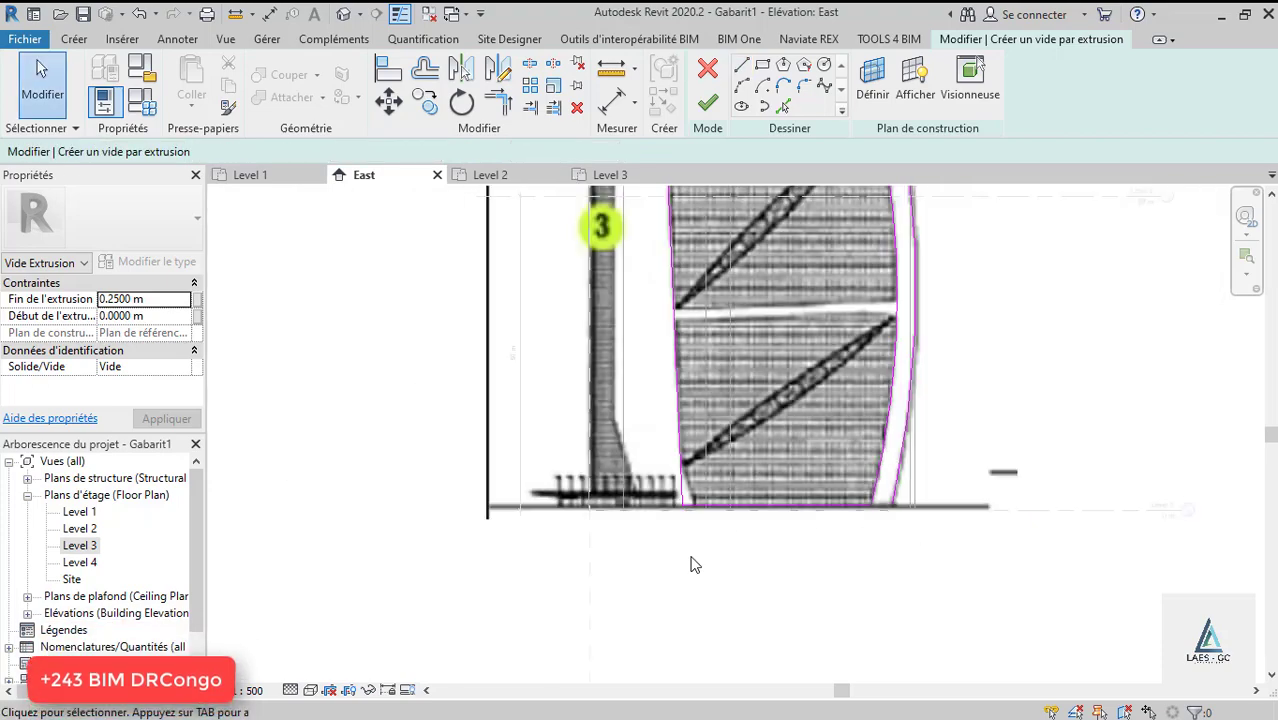
scroll(692, 322, up, 8)
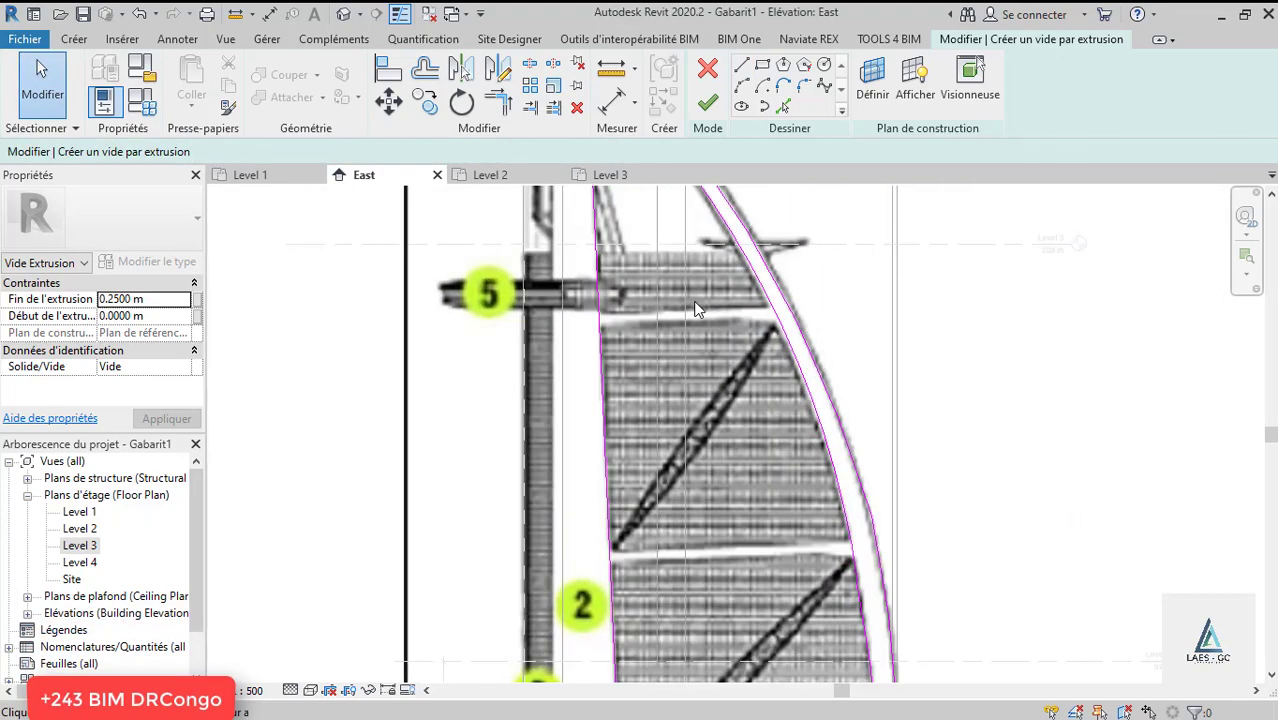
Sketch straight lines along the upper and lower edges of the white band beside marker 5, between the mast-side line and the inner arc.
scroll(650, 238, up, 2)
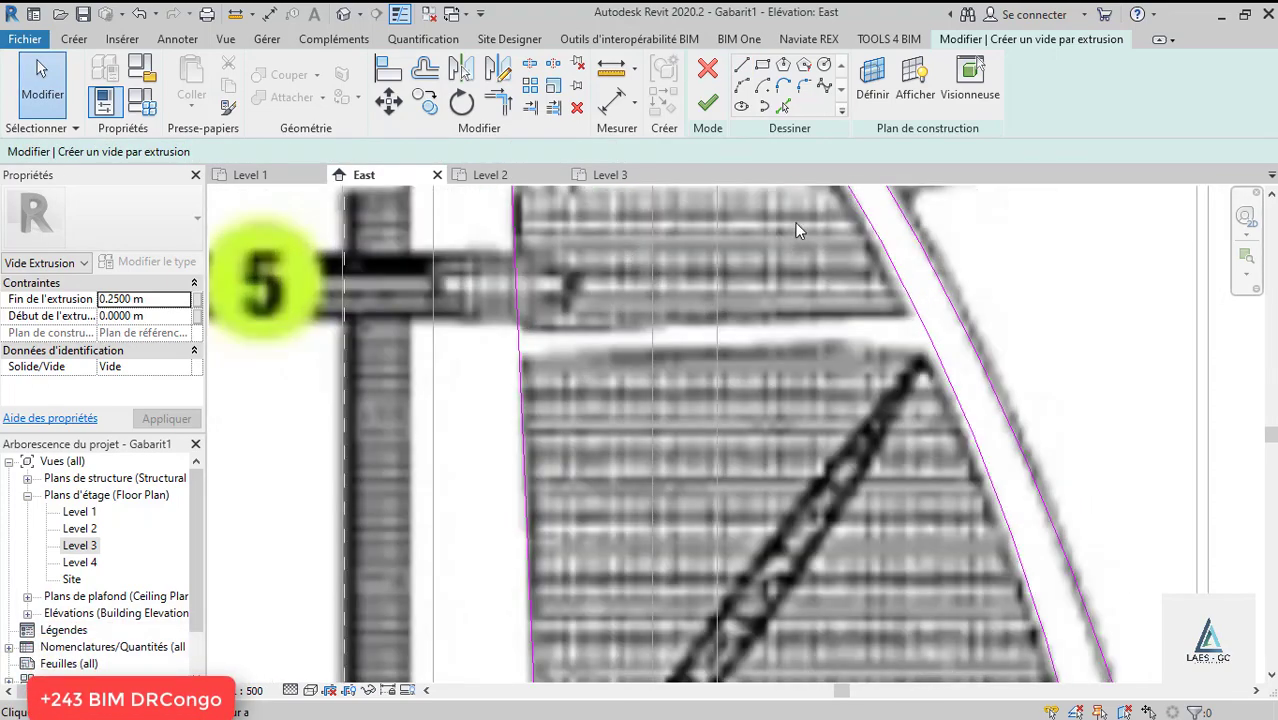
click(741, 64)
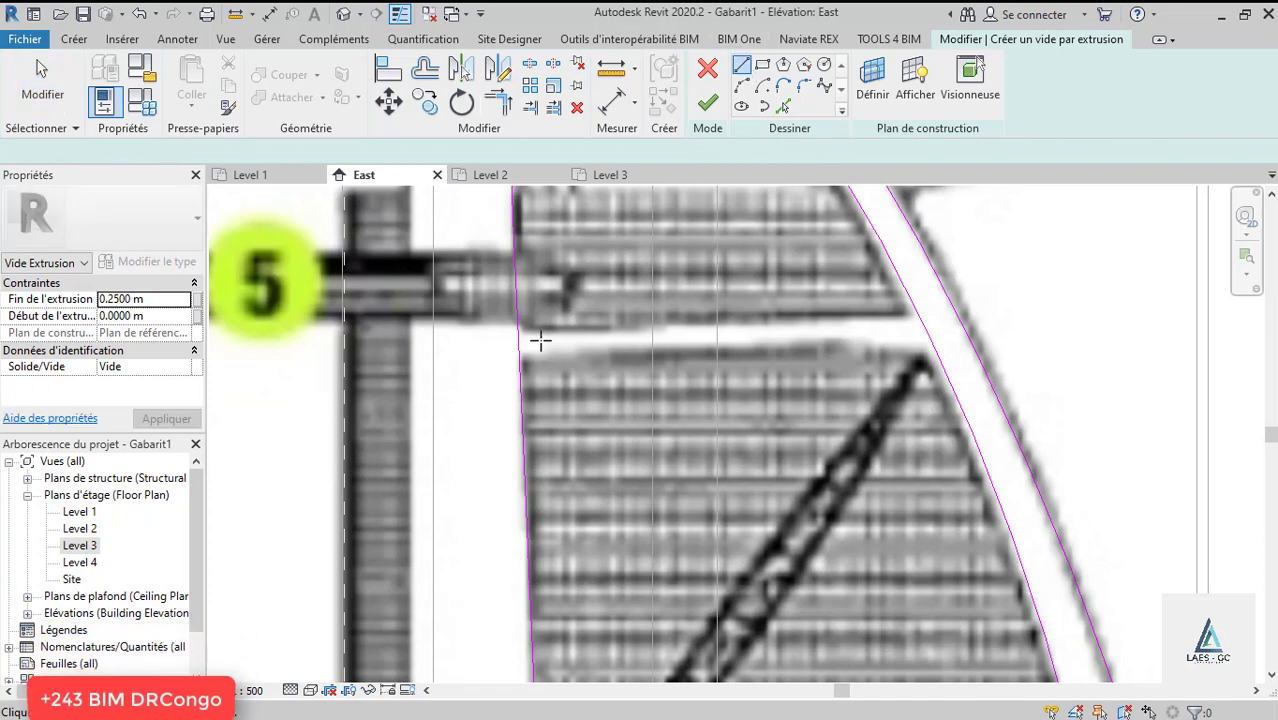
click(918, 313)
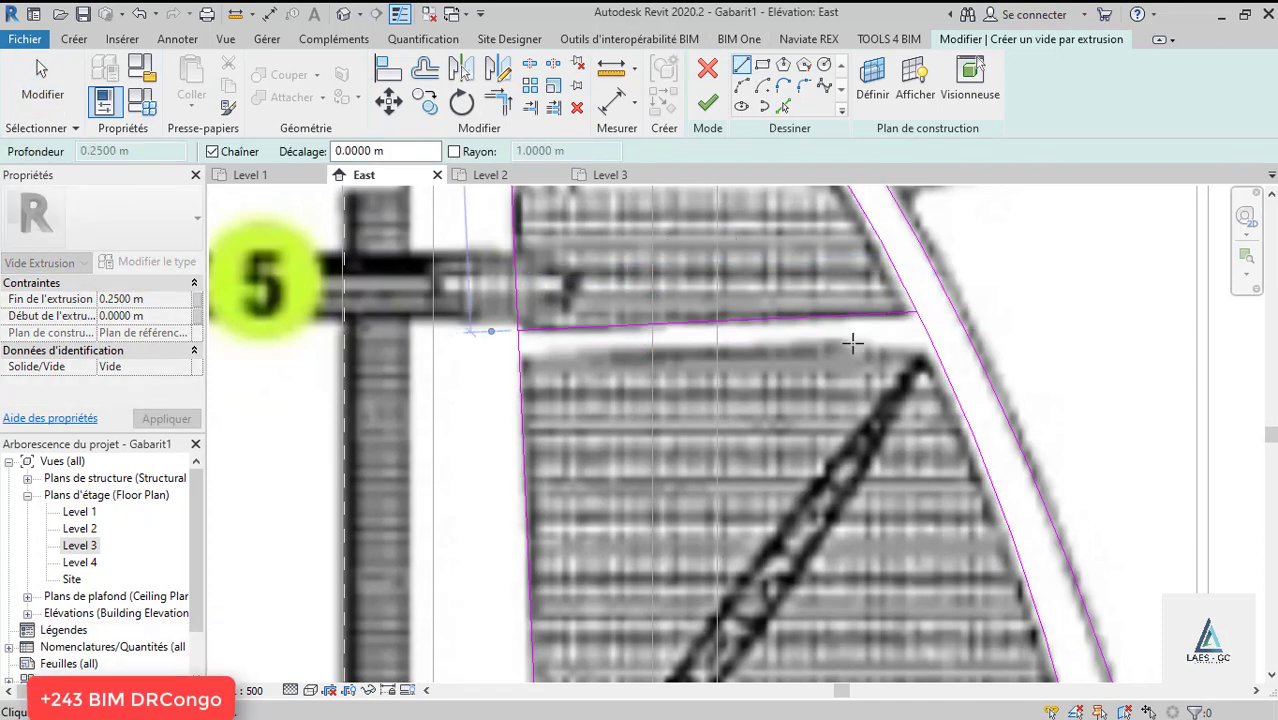
click(518, 355)
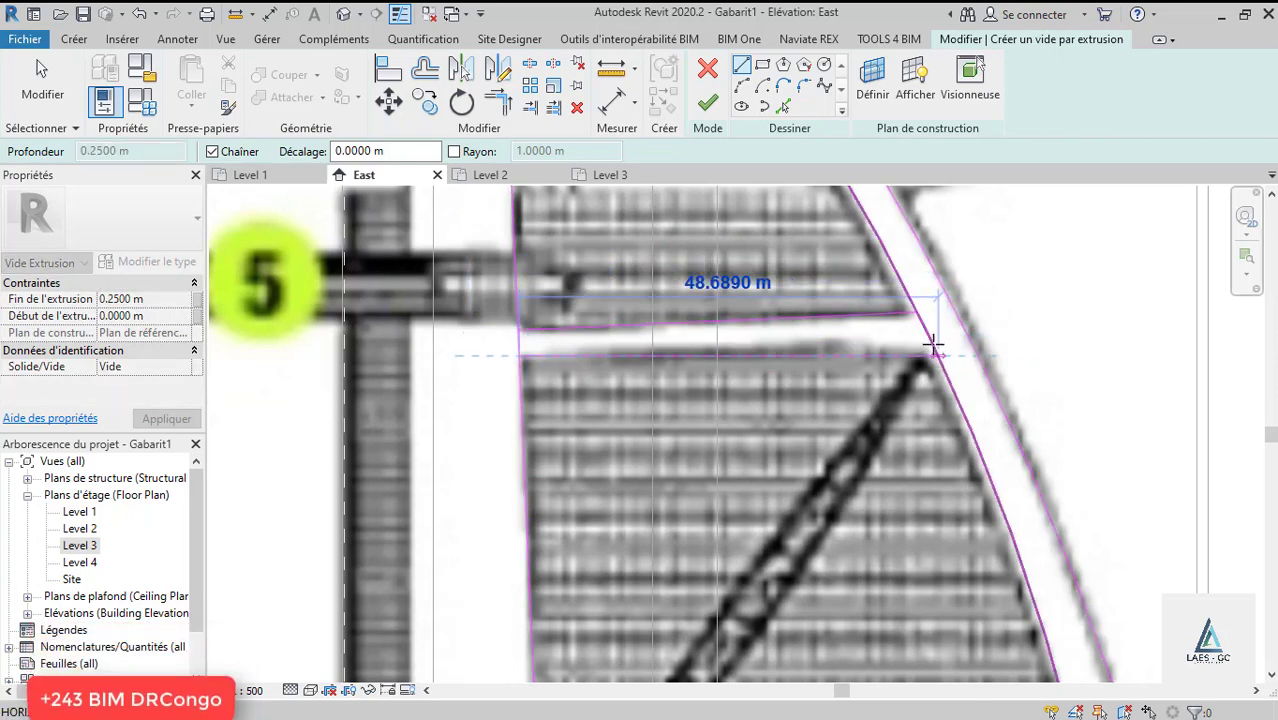
click(928, 345)
Sketch a line along the upper edge of the white band just above marker 2, about 65 m long, ending on the inner arc.
scroll(672, 206, down, 4)
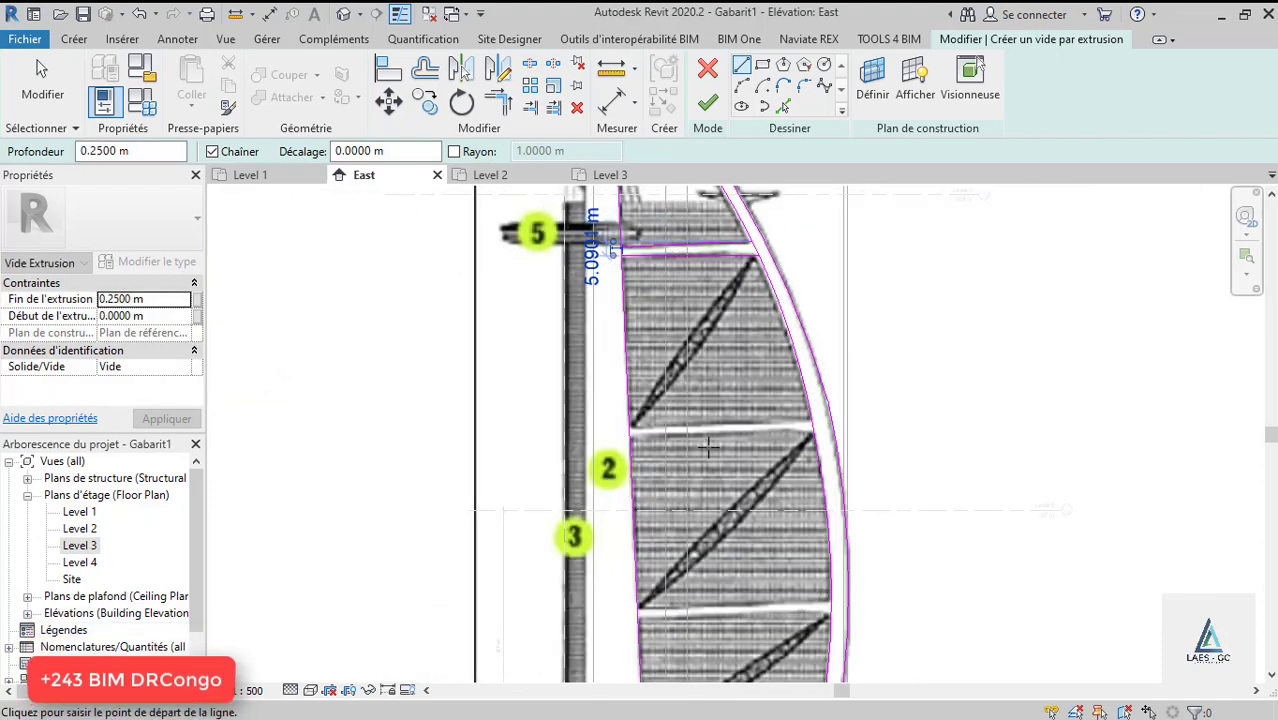
scroll(637, 424, up, 6)
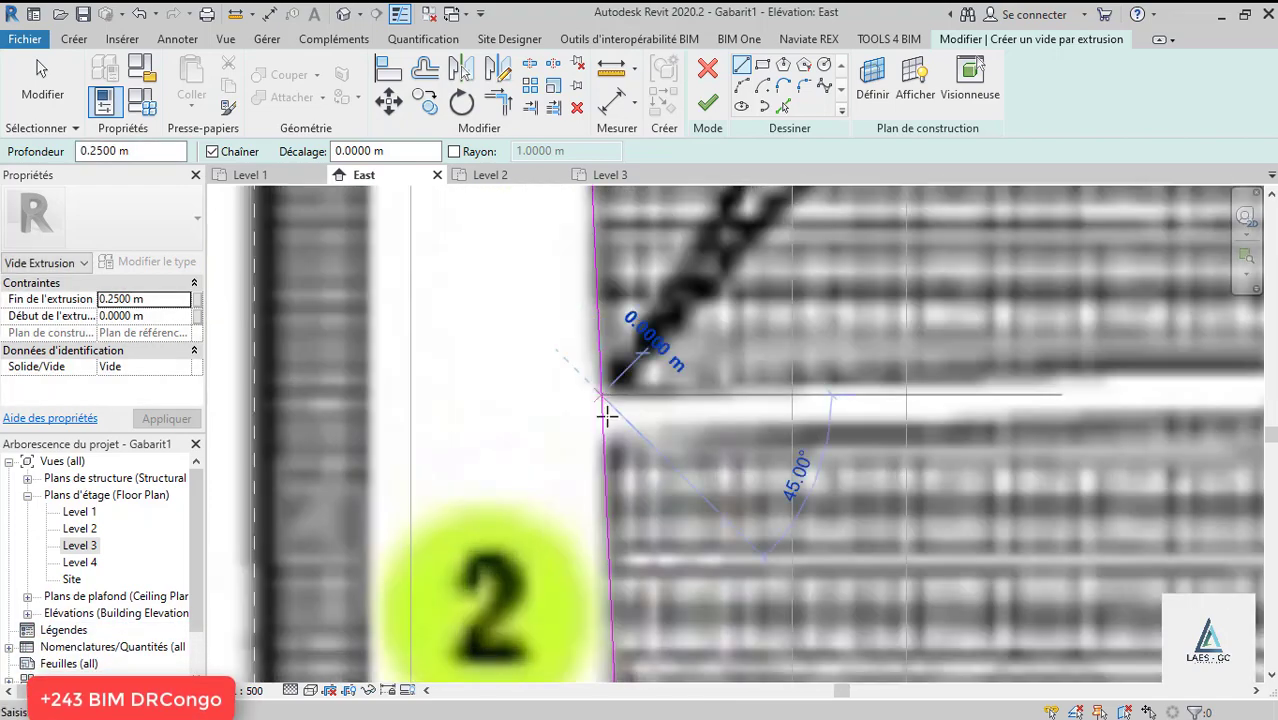
scroll(606, 415, down, 4)
scroll(1075, 390, up, 3)
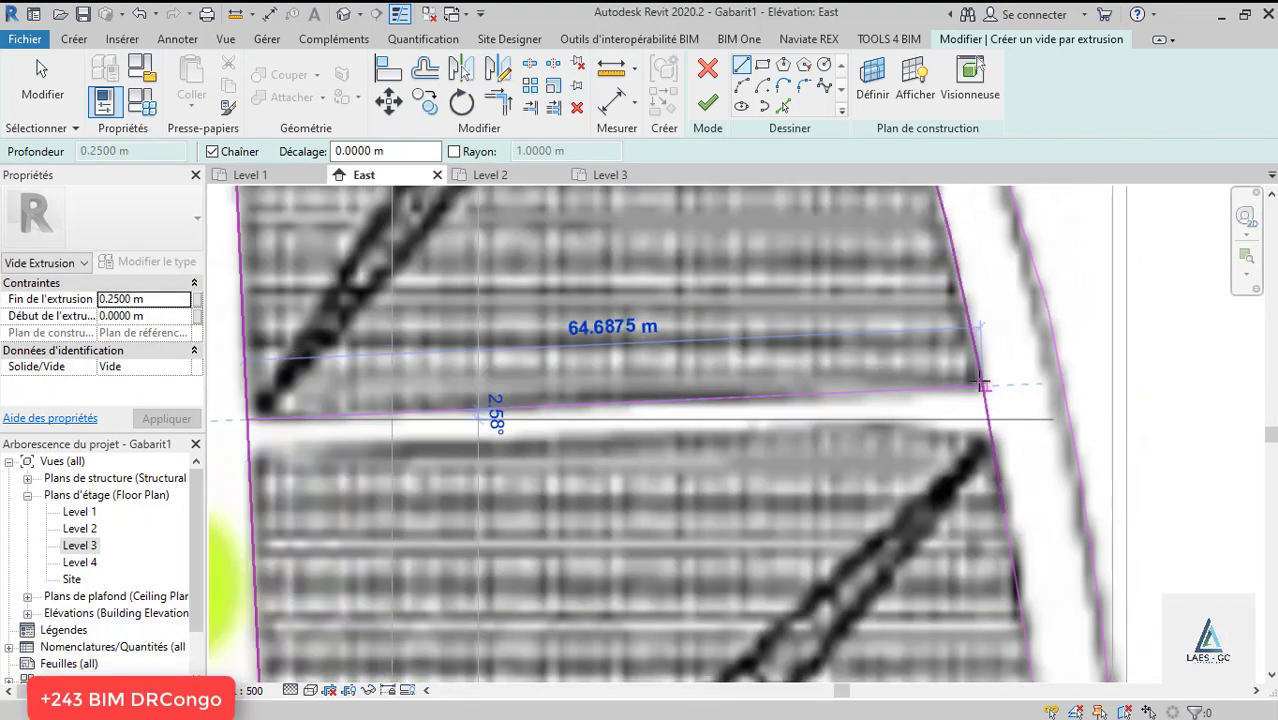
click(981, 384)
key(Escape)
Sketch a line about 66 m long along the lower edge of the white band above marker 2, from the mast-side line past the inner arc.
scroll(1061, 385, down, 3)
scroll(650, 431, up, 3)
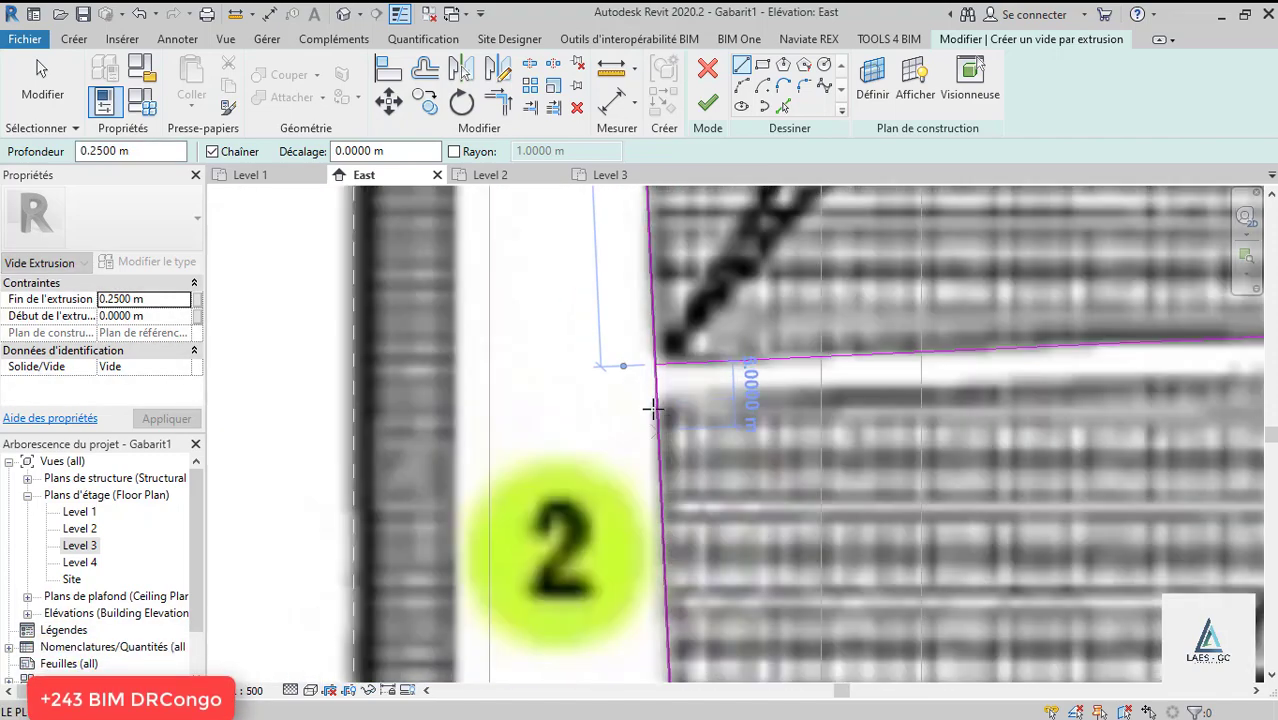
scroll(637, 408, down, 4)
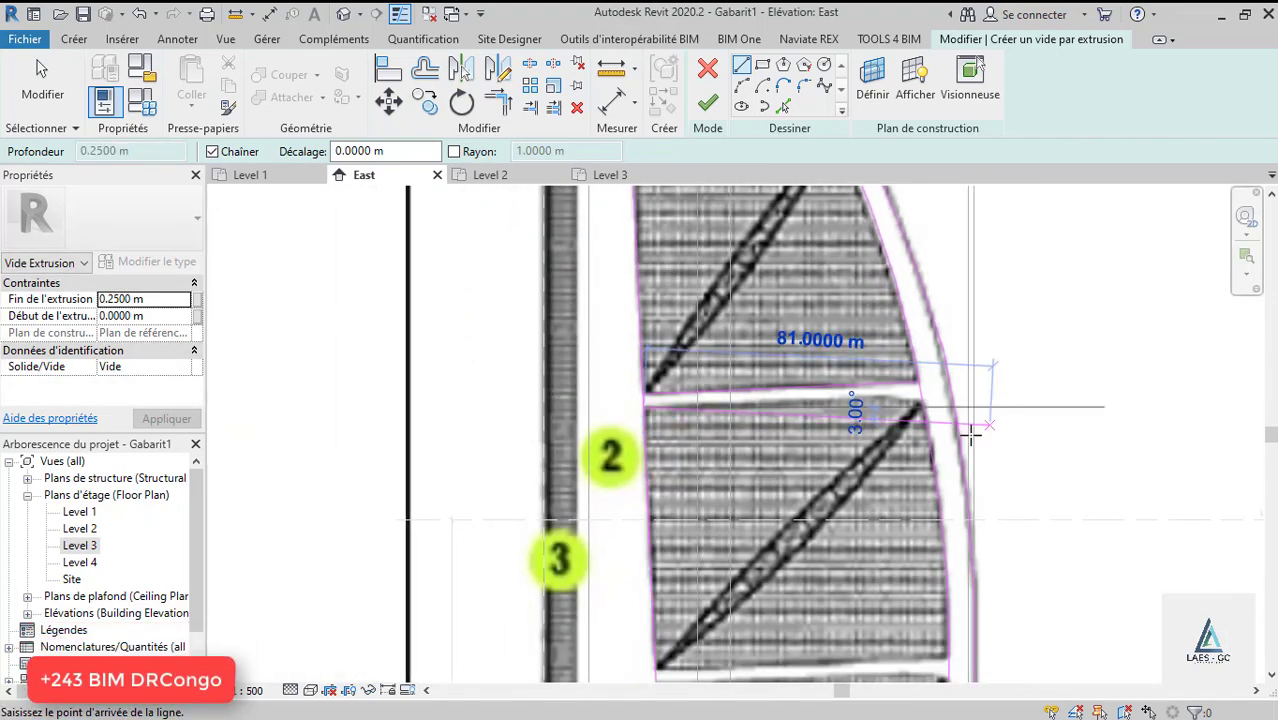
scroll(873, 370, up, 4)
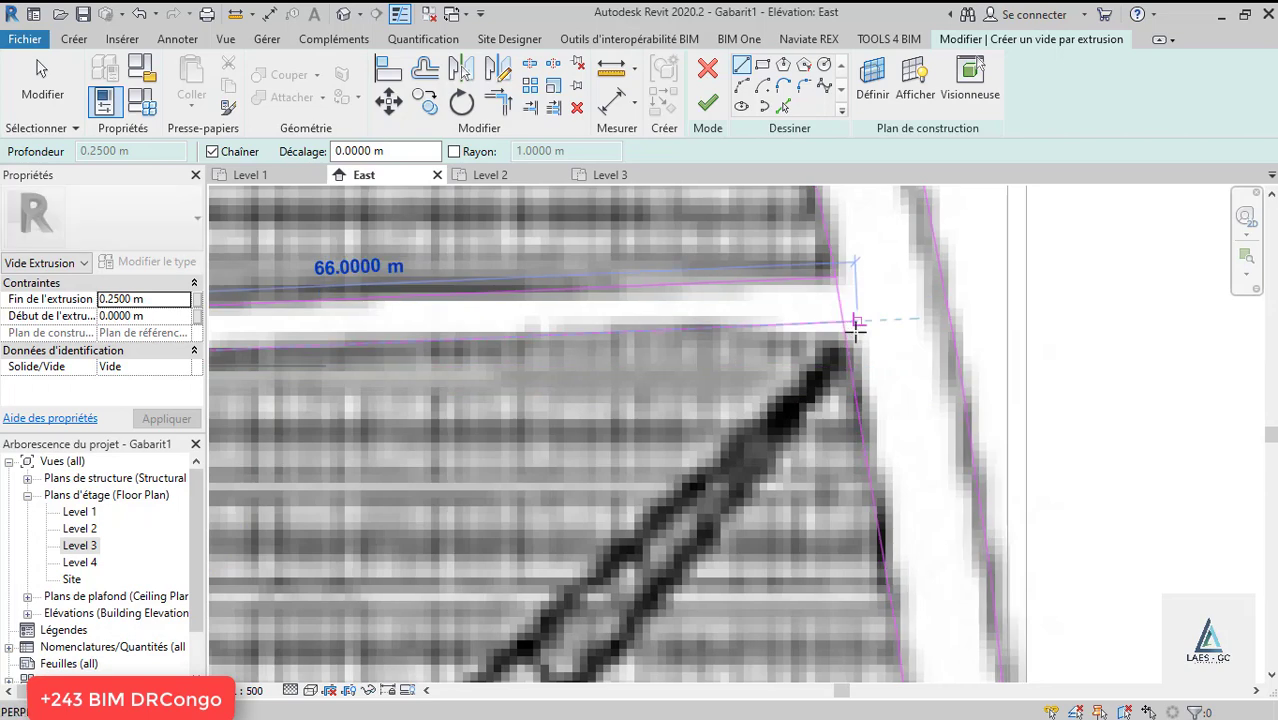
click(860, 340)
scroll(936, 345, down, 2)
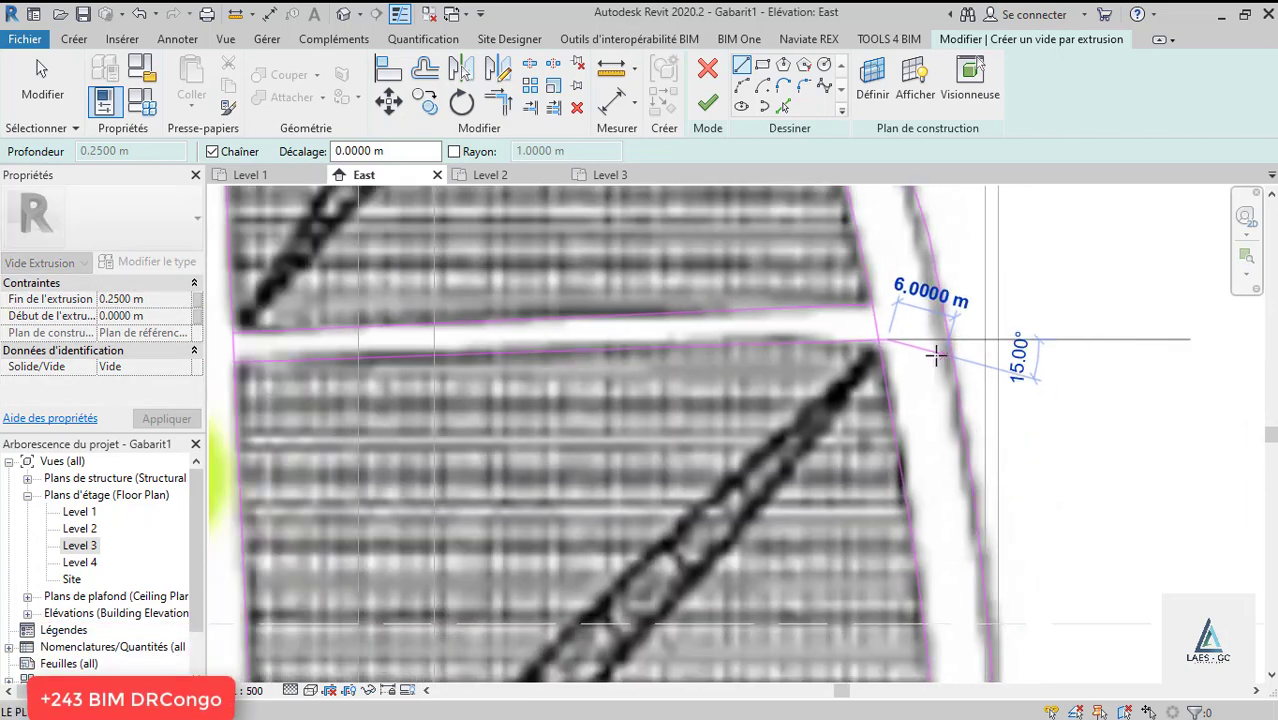
key(Escape)
key(Escape)
Split the mast-side line and the inner arc between the two edge lines of the white band above marker 2.
scroll(727, 313, down, 3)
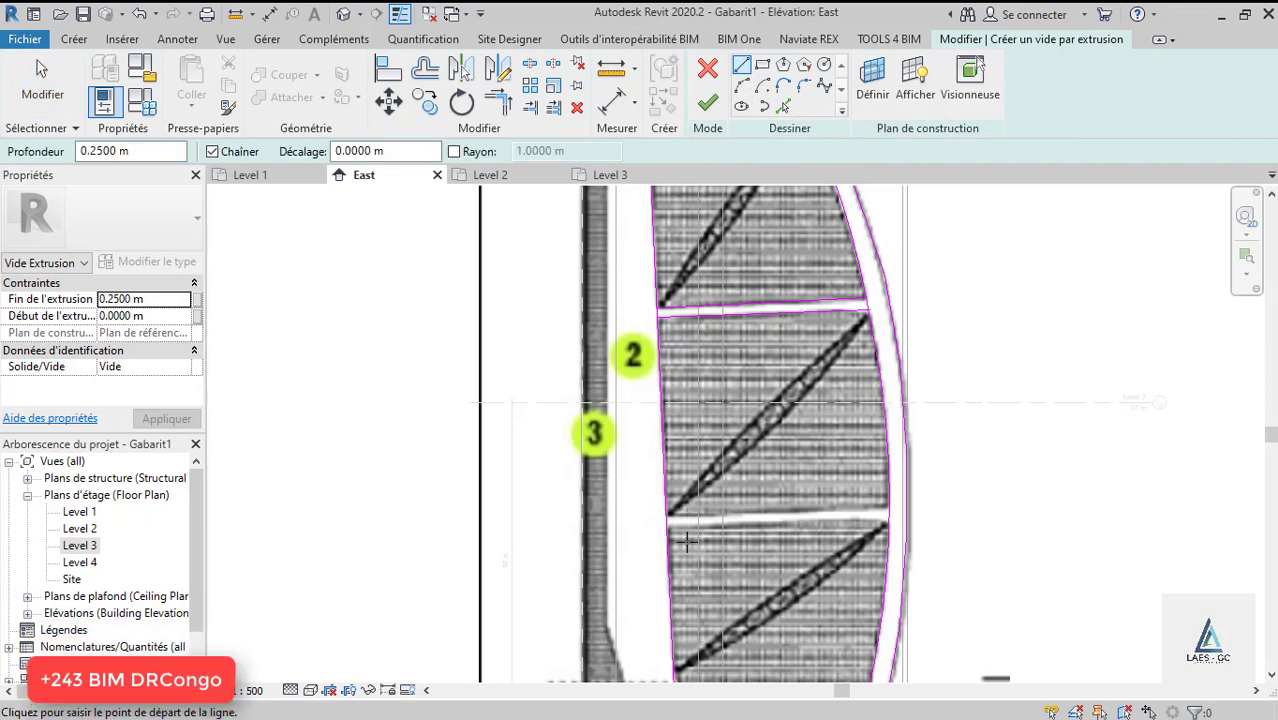
scroll(698, 520, down, 3)
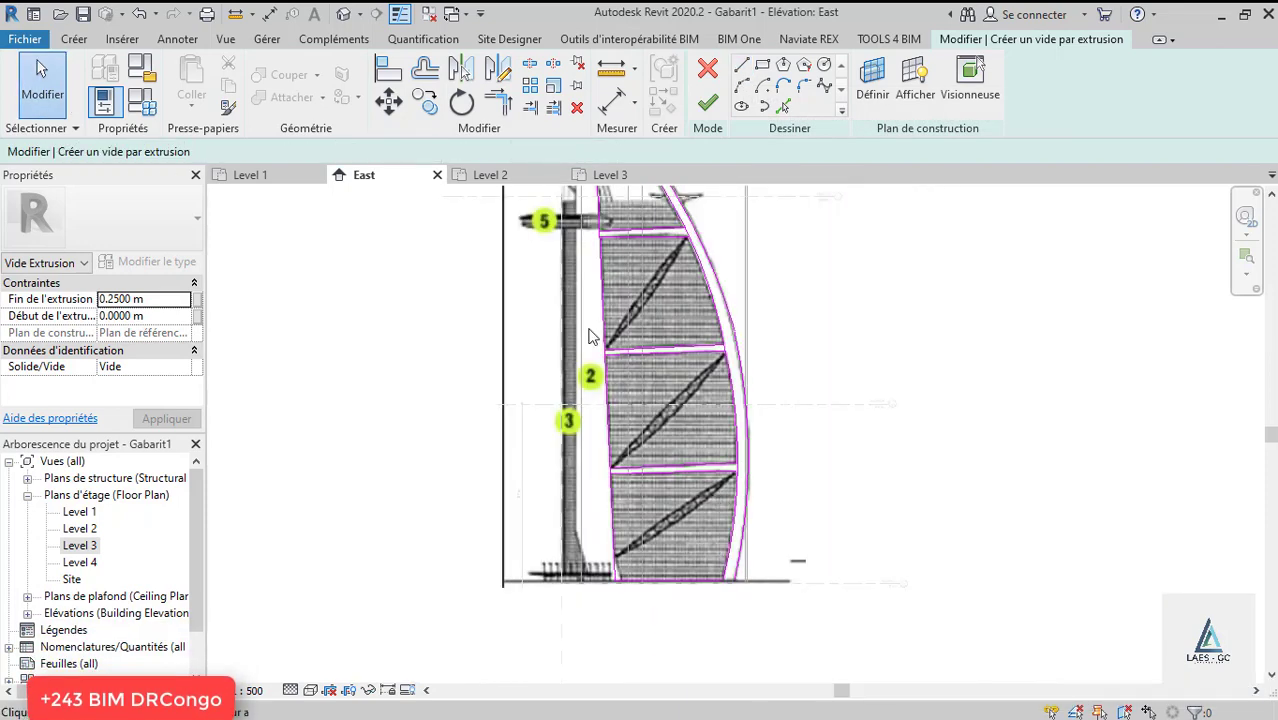
scroll(590, 337, up, 6)
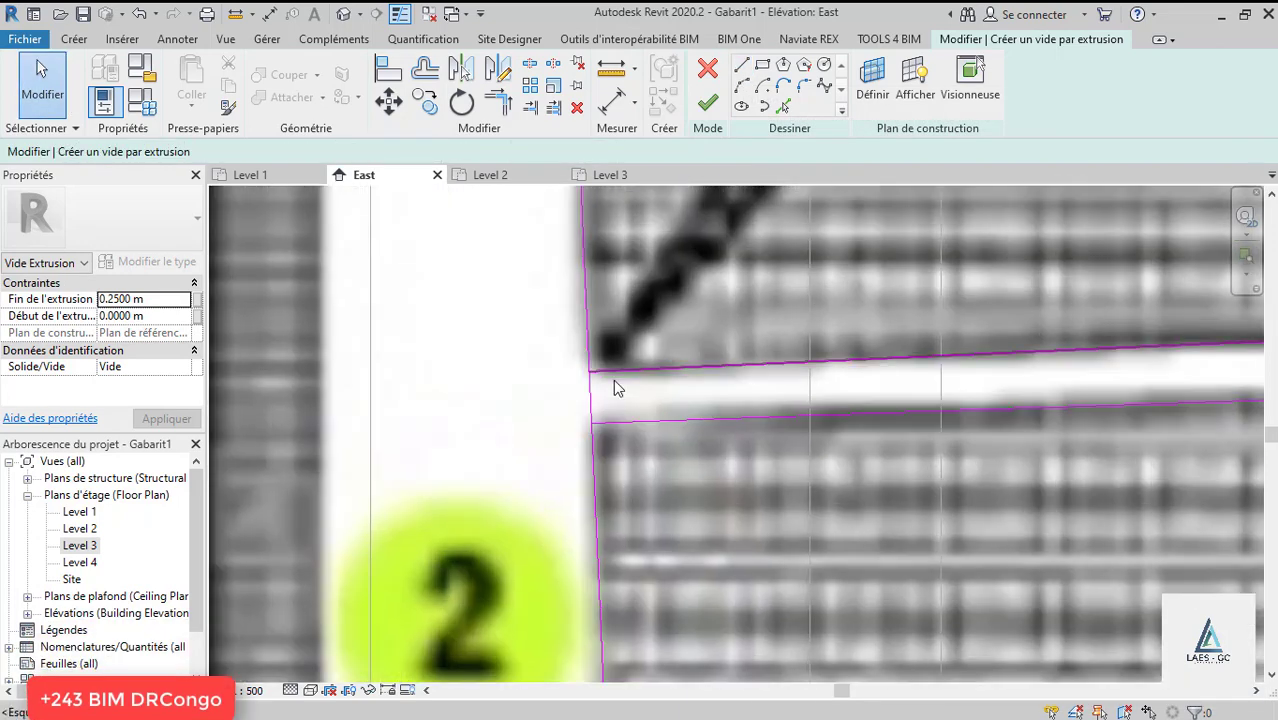
key(s)
key(l)
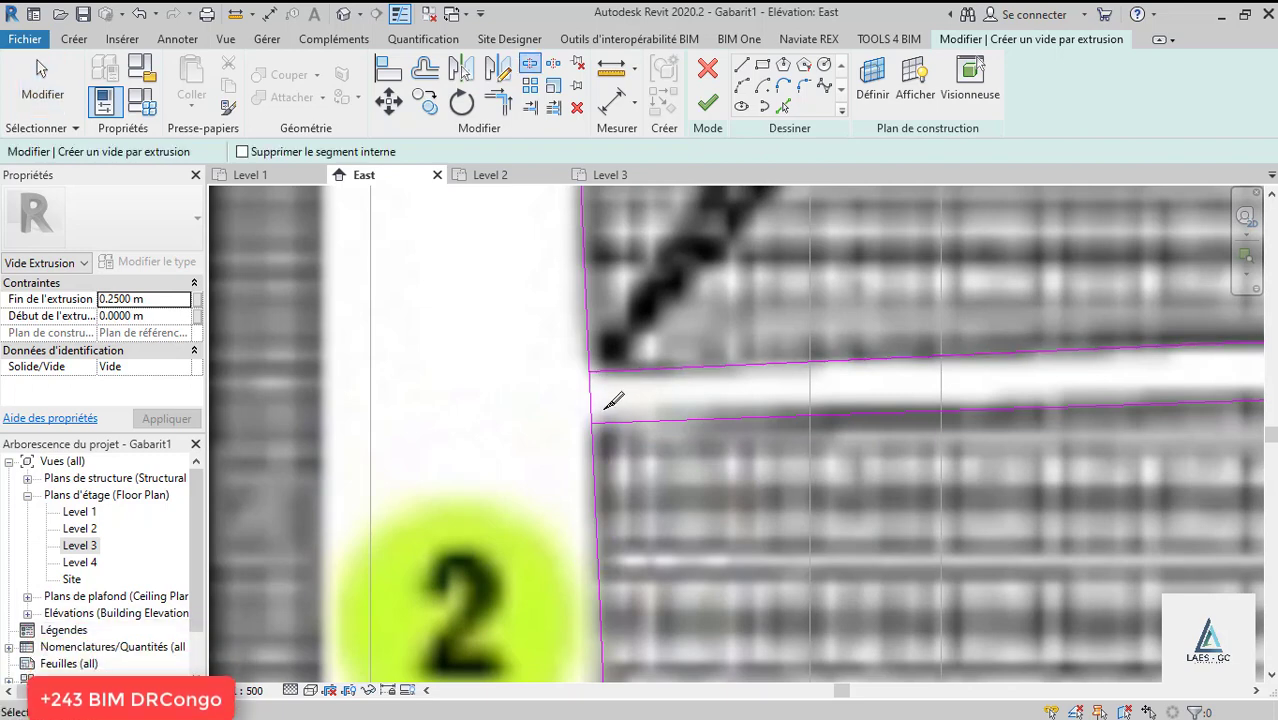
scroll(531, 428, down, 3)
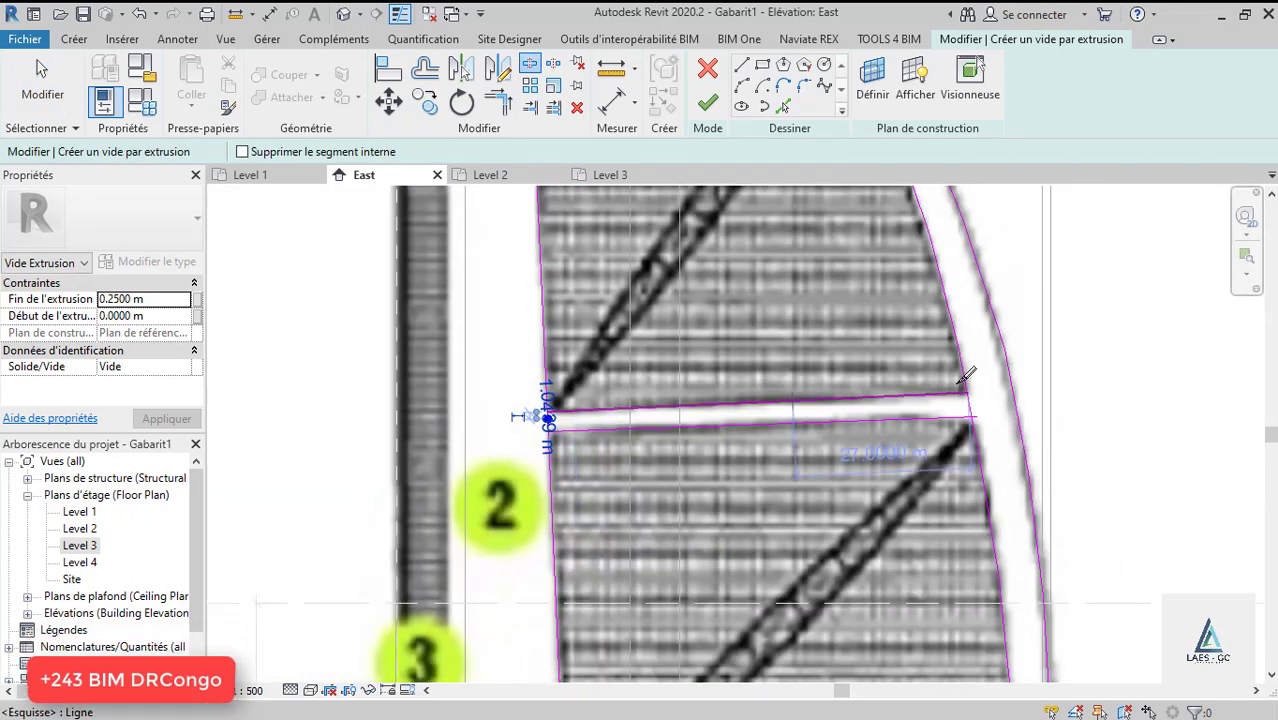
scroll(967, 404, up, 2)
scroll(918, 453, down, 3)
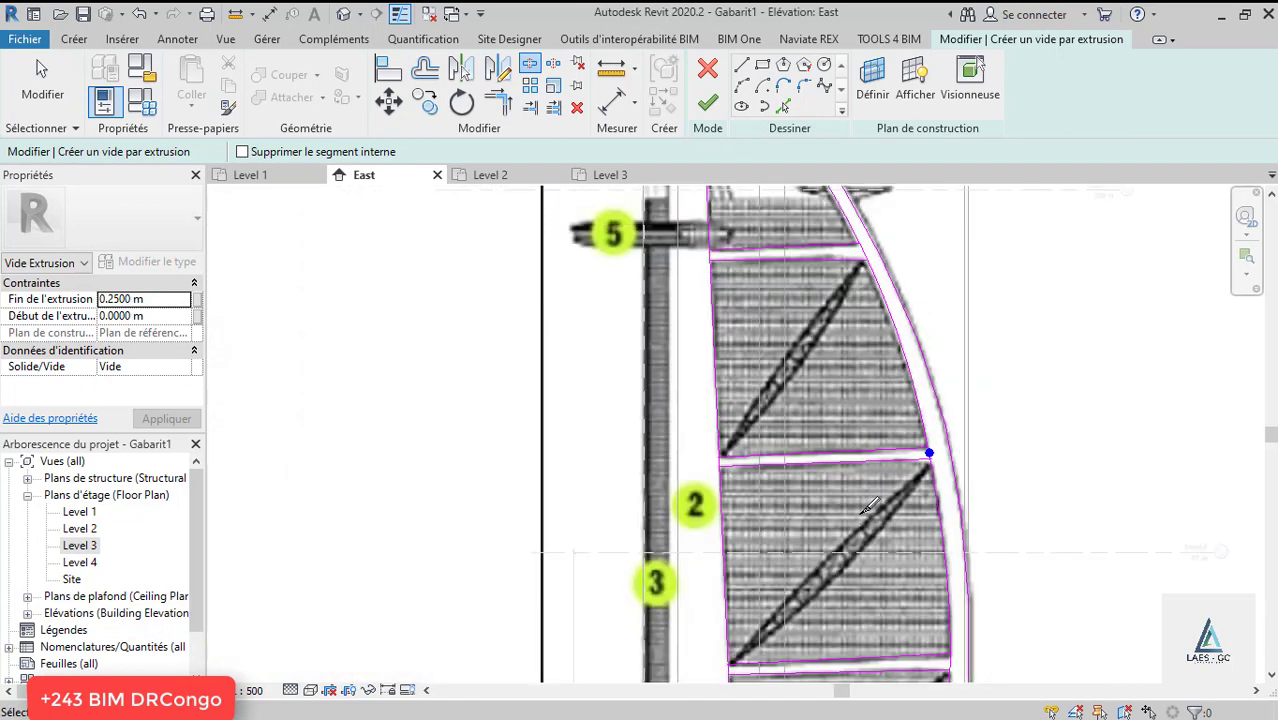
Split the mast-side line and the inner arc between the two edge lines of the white band beside marker 5.
scroll(693, 288, up, 4)
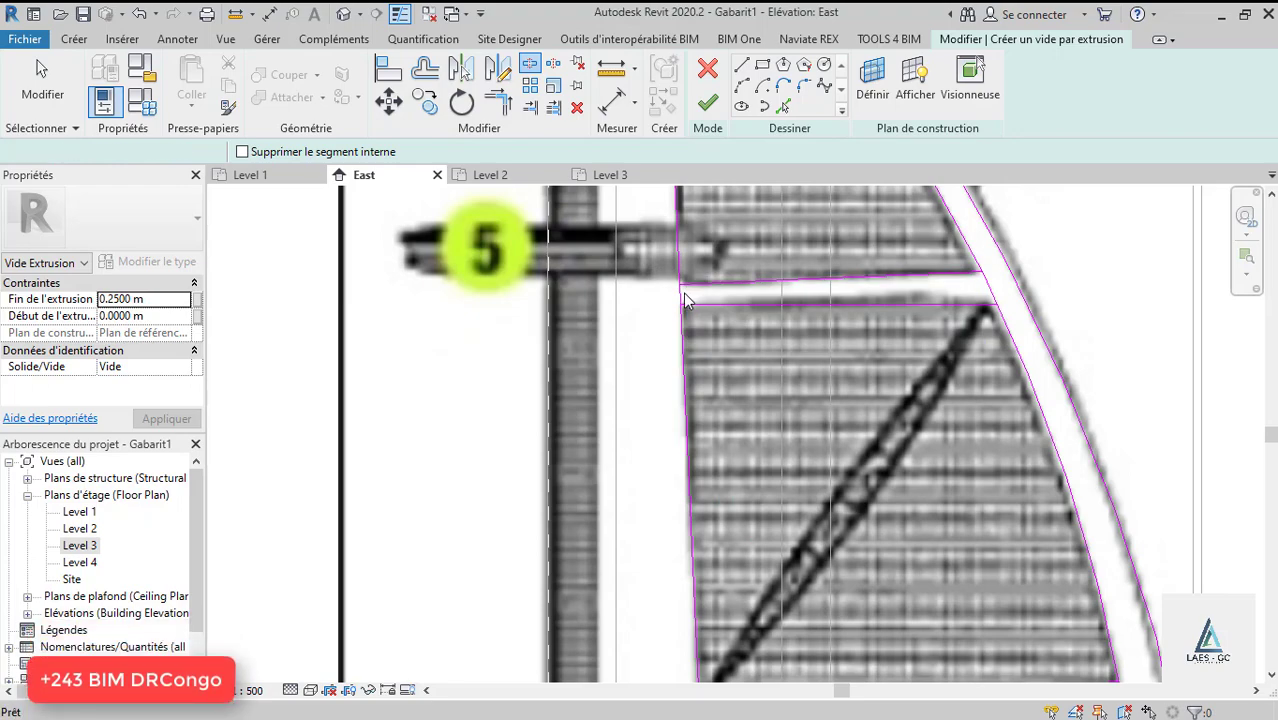
click(684, 294)
scroll(686, 291, up, 4)
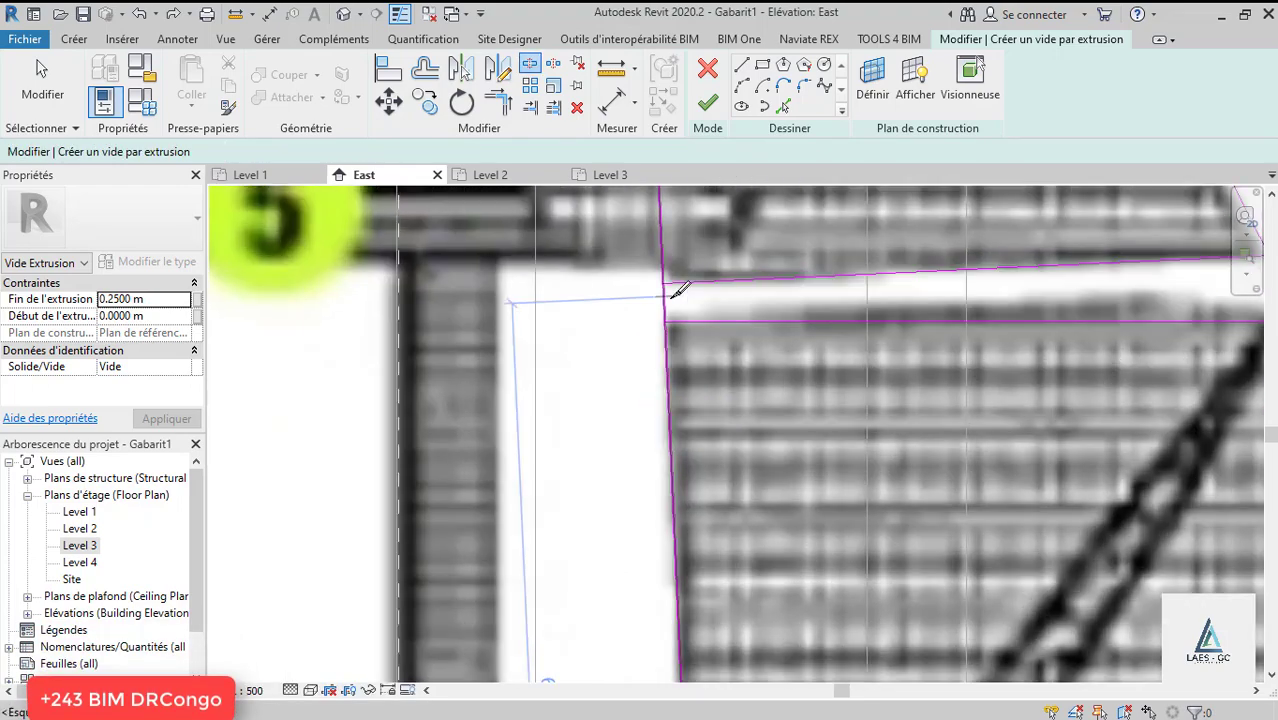
click(671, 298)
scroll(680, 305, down, 5)
scroll(884, 293, up, 2)
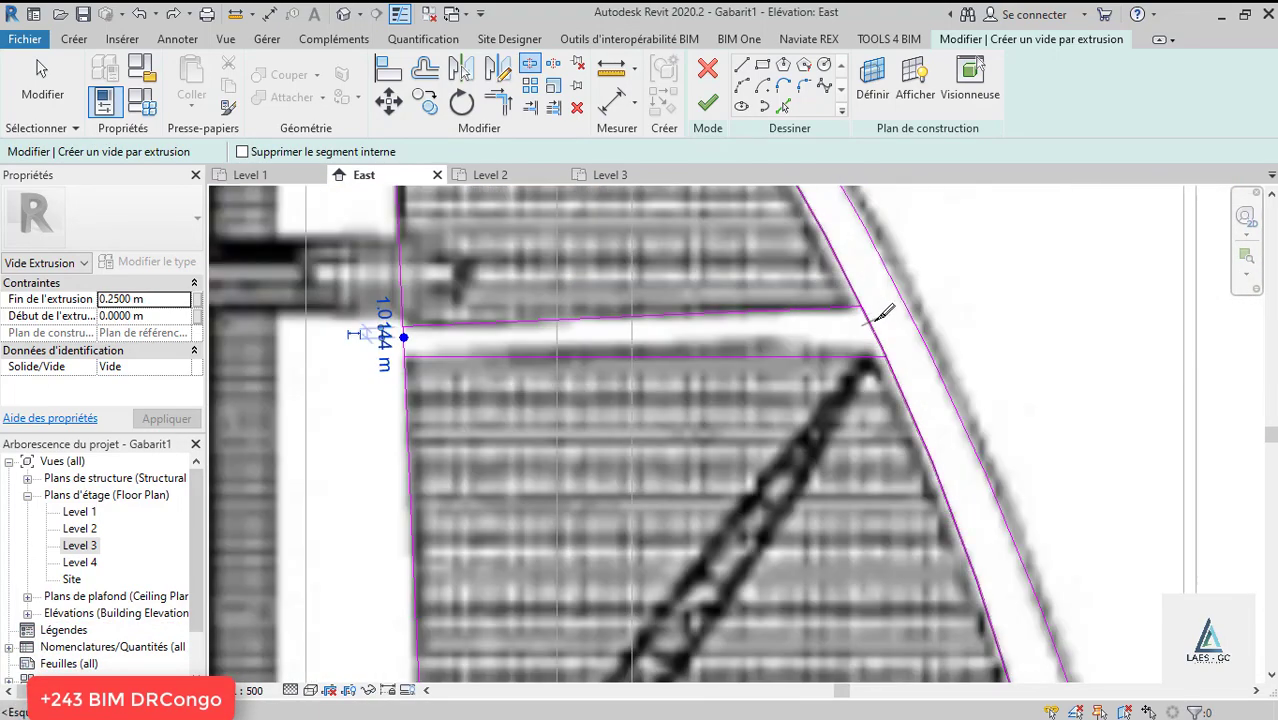
click(871, 325)
key(Escape)
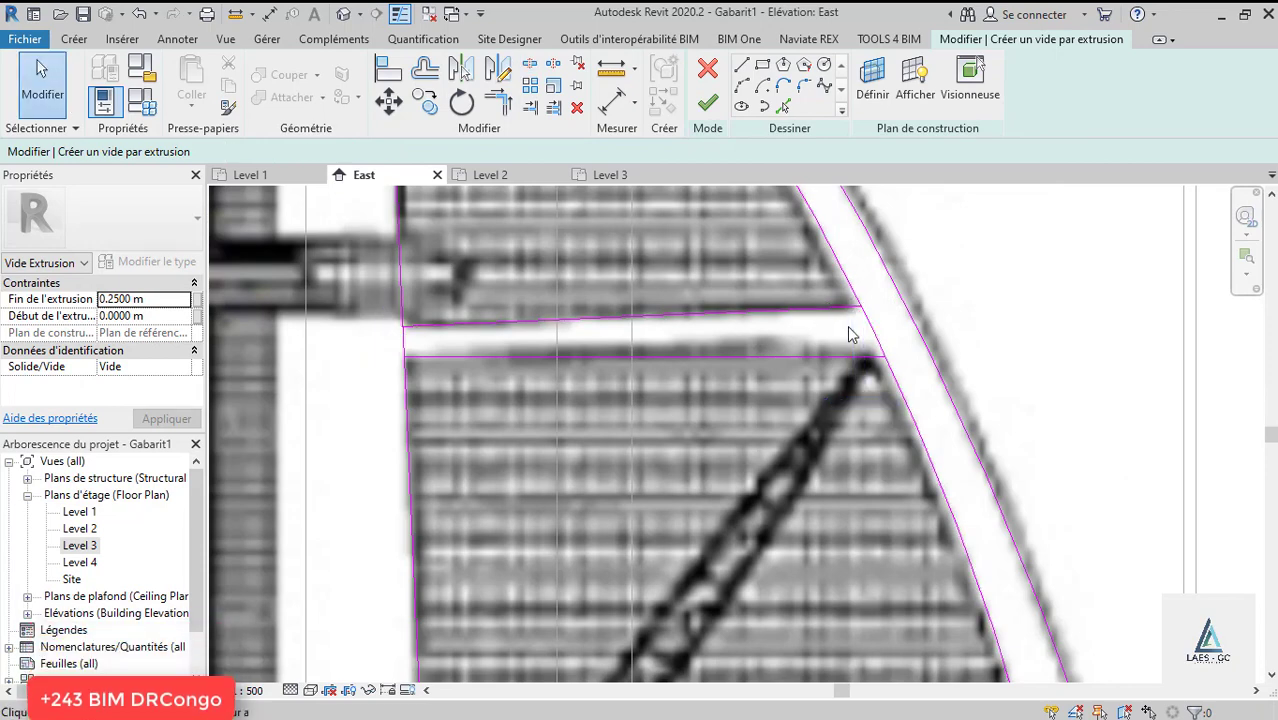
Try to trim the split inner arc against the edge lines of the white band beside marker 5.
key(t)
key(r)
scroll(870, 332, up, 2)
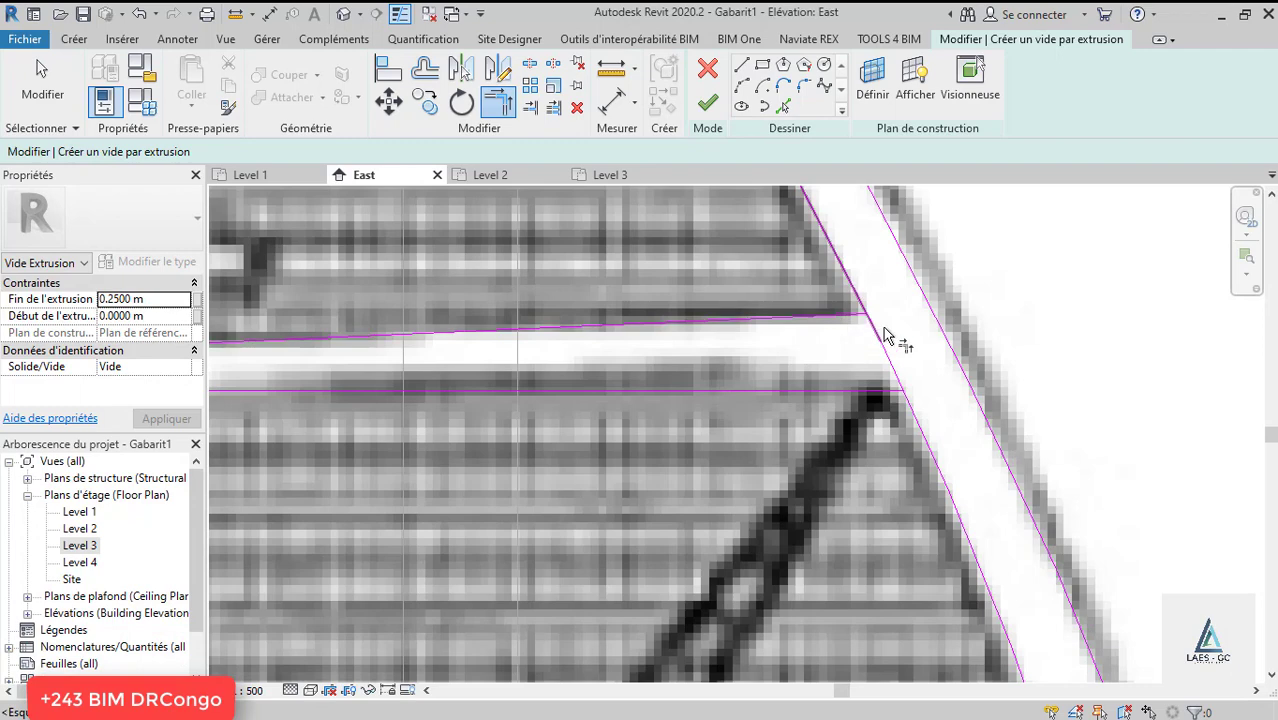
click(882, 333)
click(837, 320)
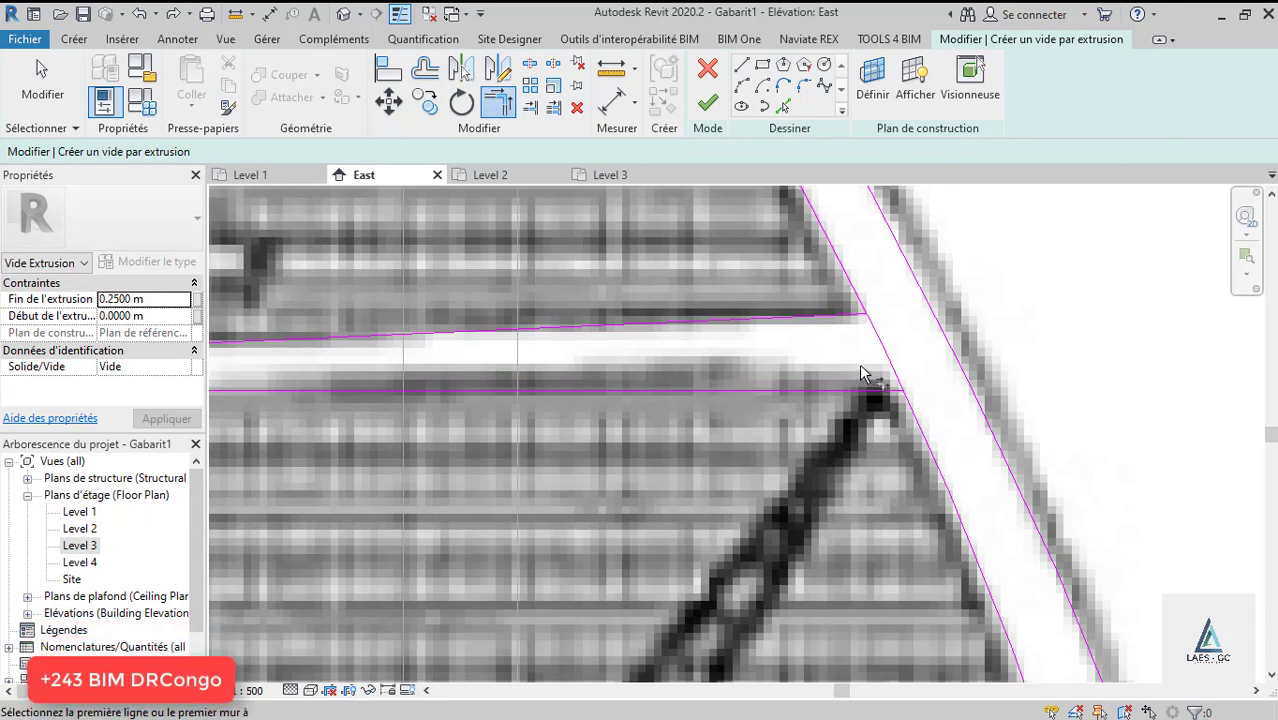
scroll(920, 384, up, 1)
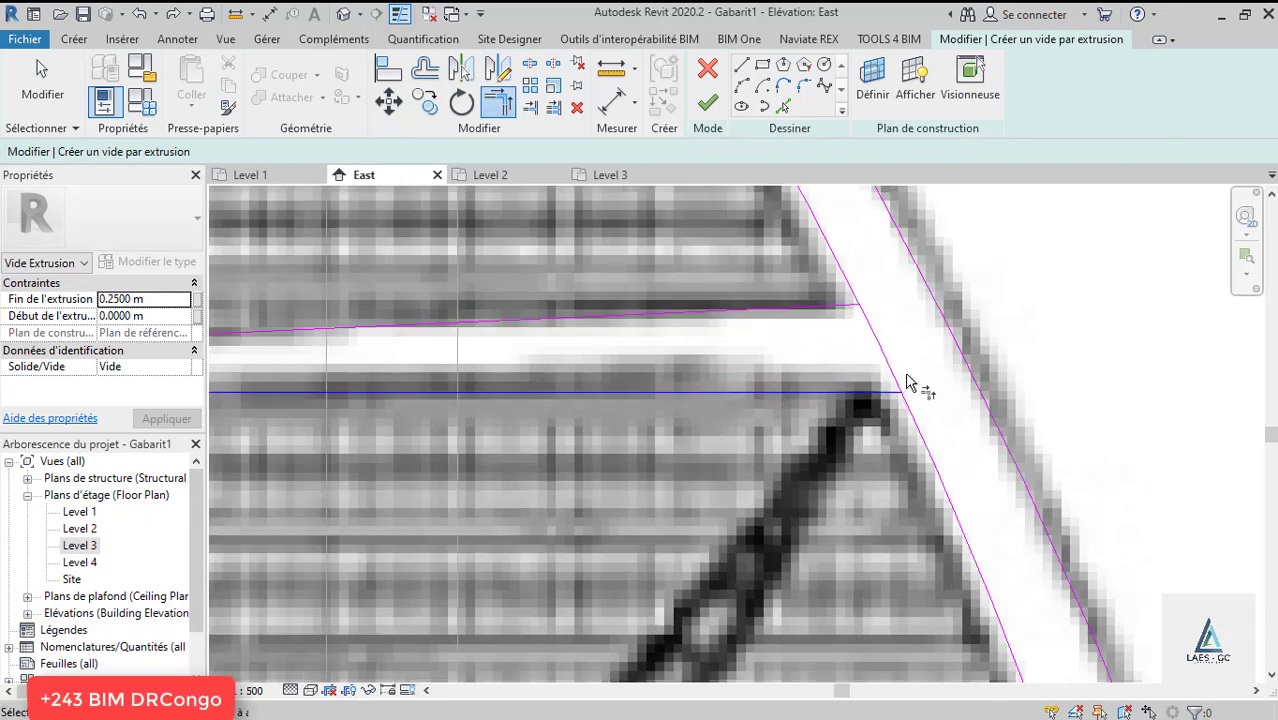
click(896, 371)
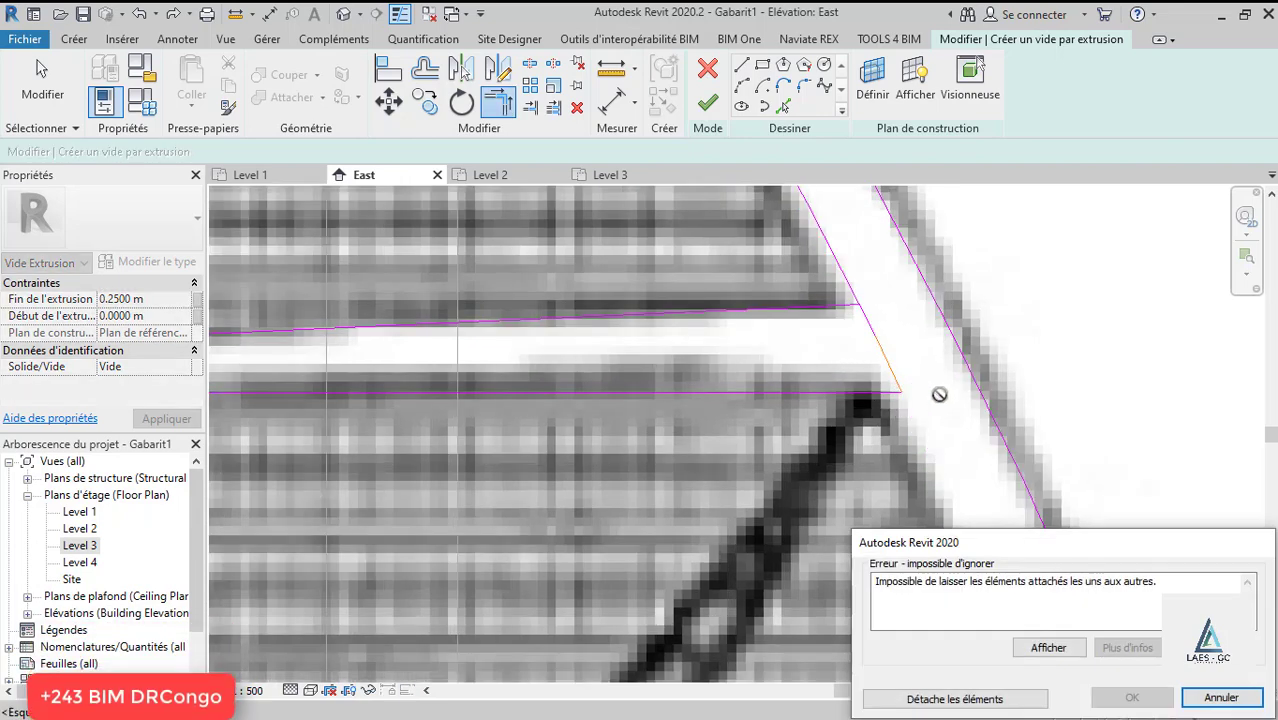
click(1222, 698)
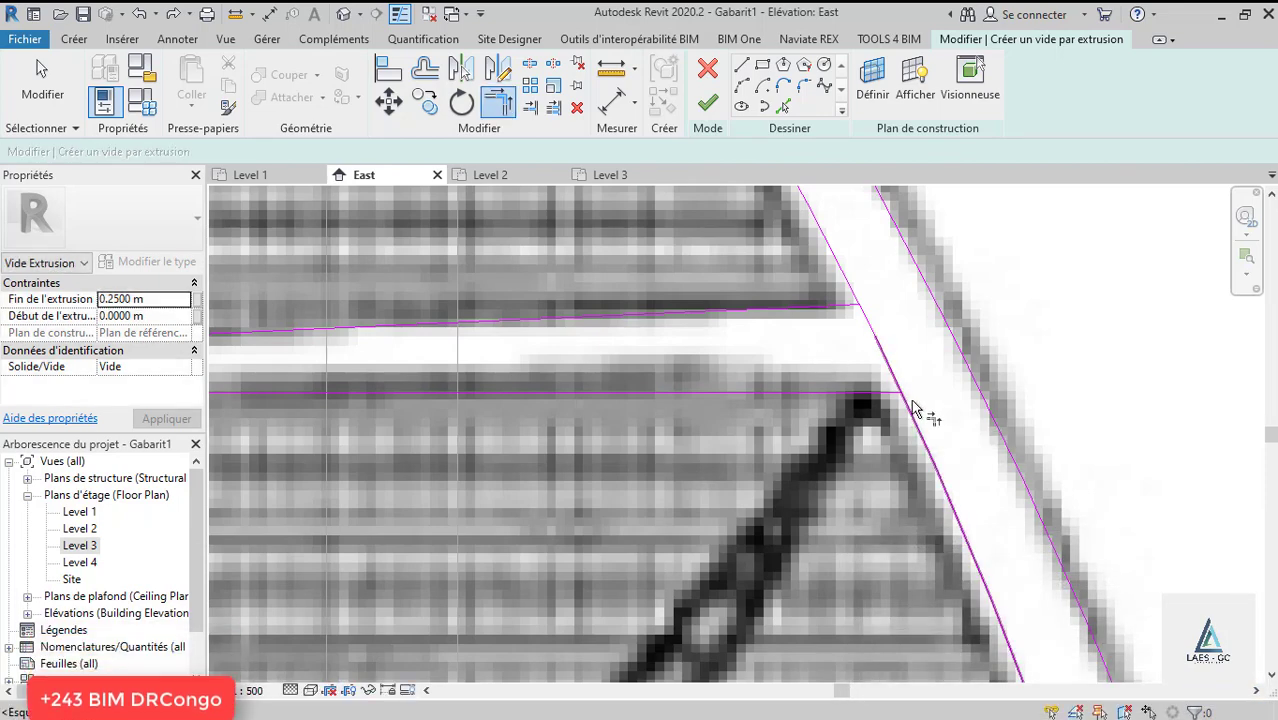
Trim the inner arc and the mast-side line to corners with both edge lines of the white band beside marker 5.
click(865, 320)
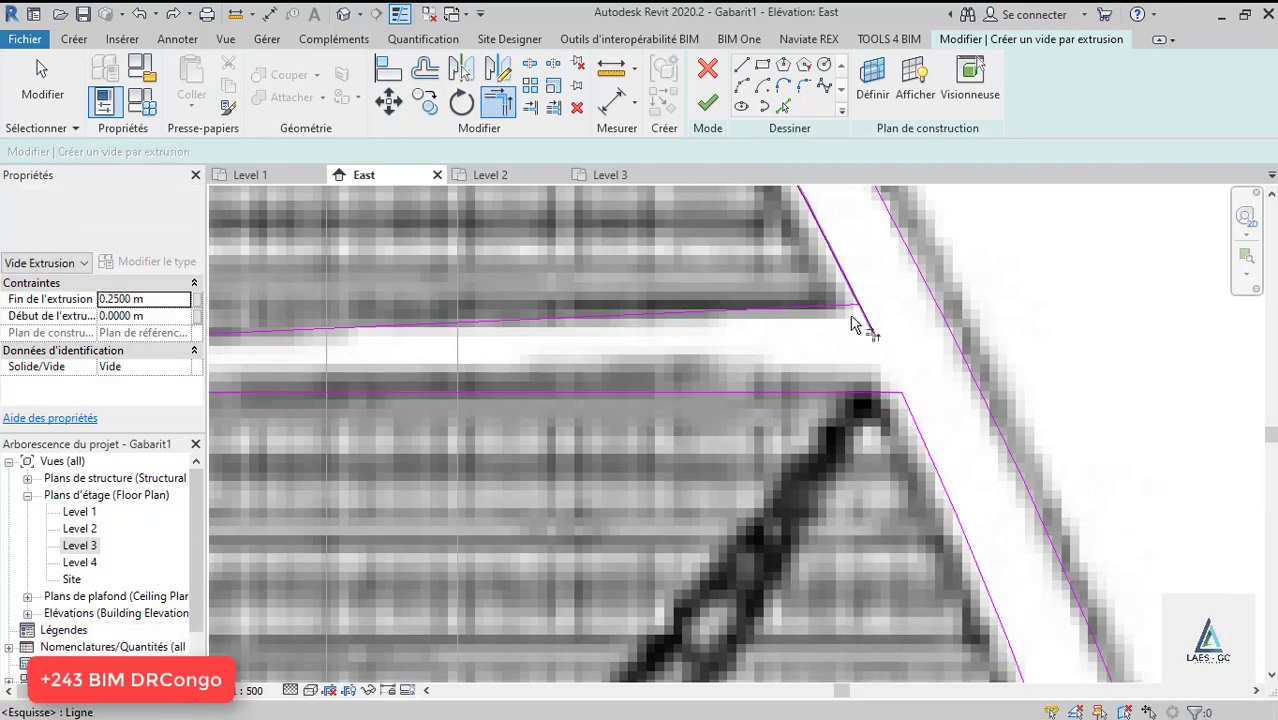
click(826, 306)
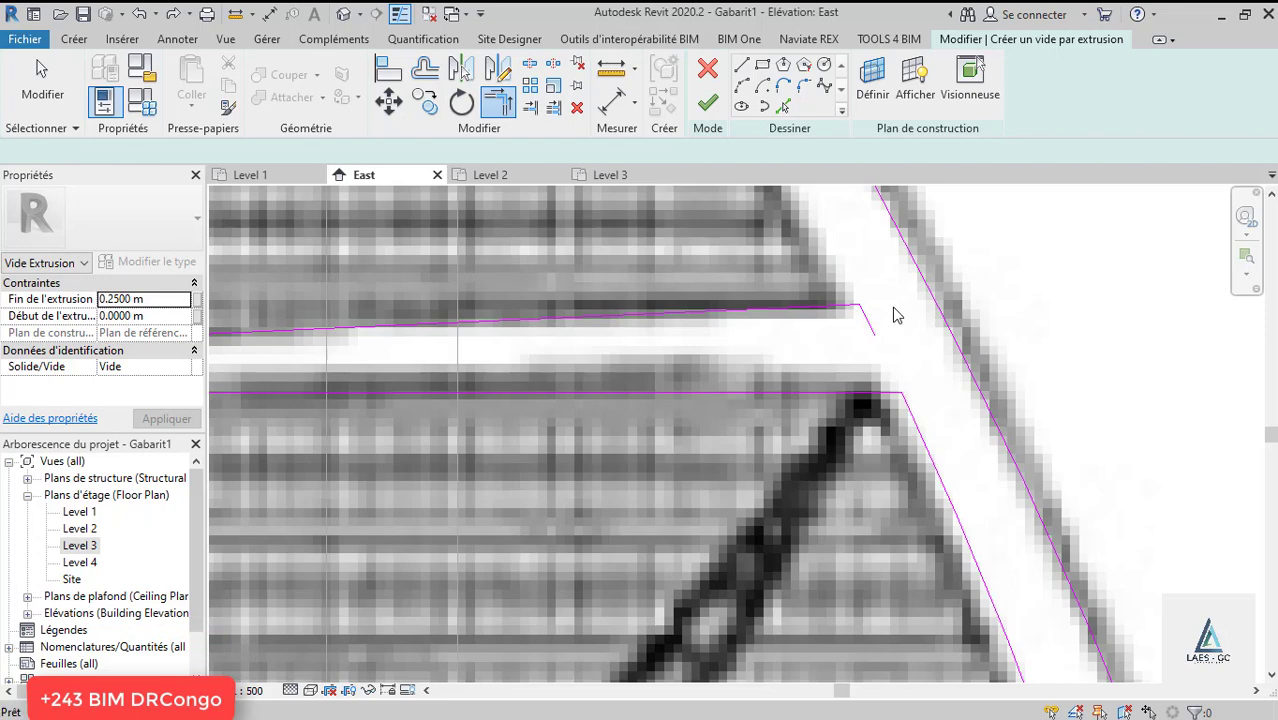
key(ctrl+z)
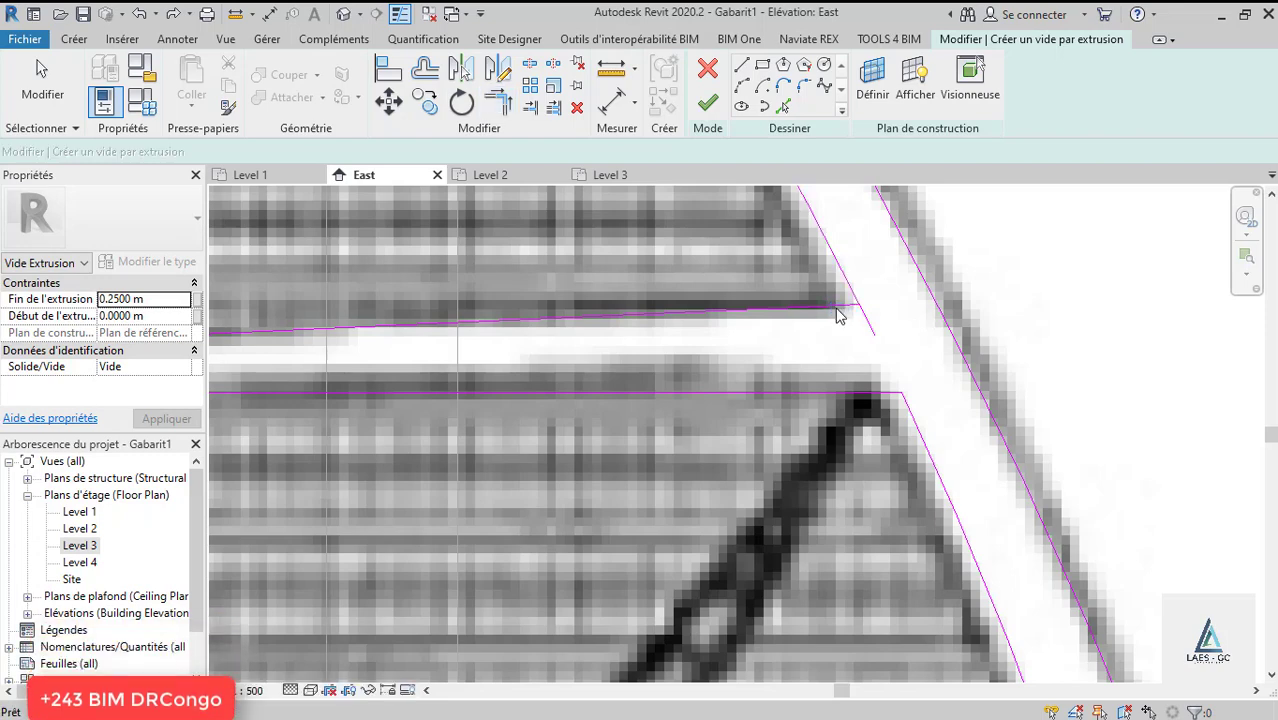
scroll(907, 304, down, 4)
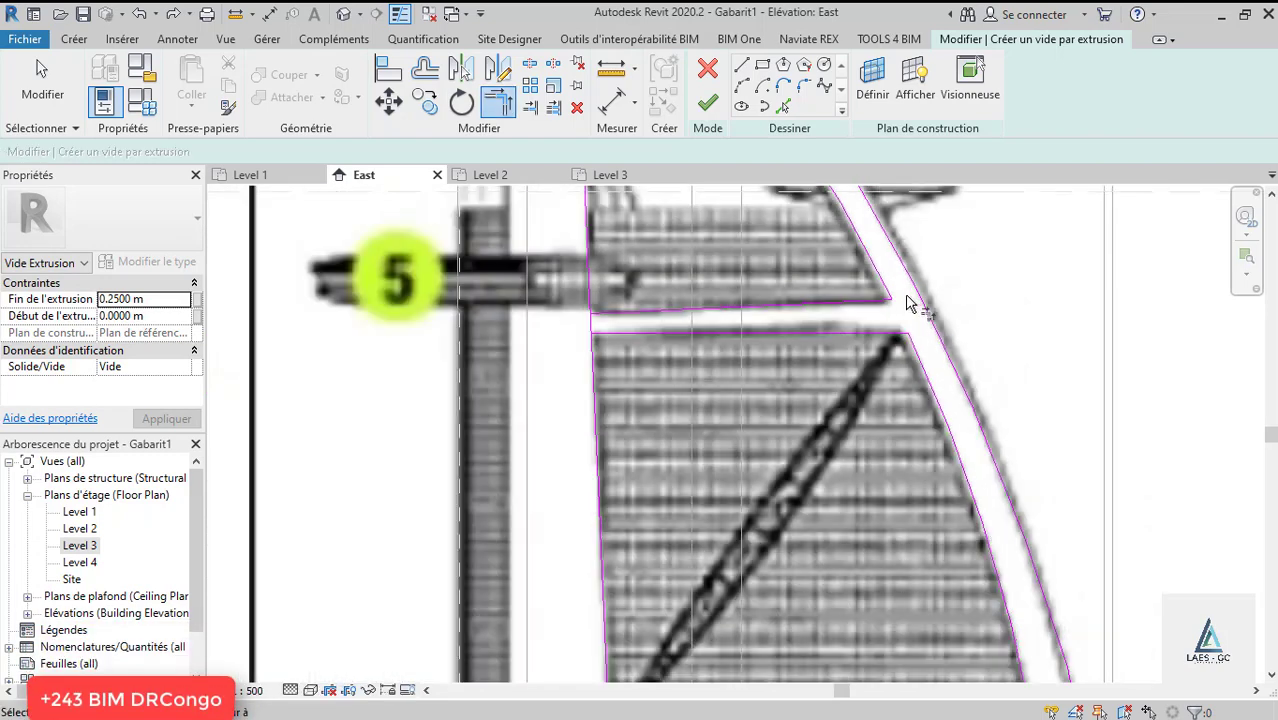
scroll(630, 323, up, 3)
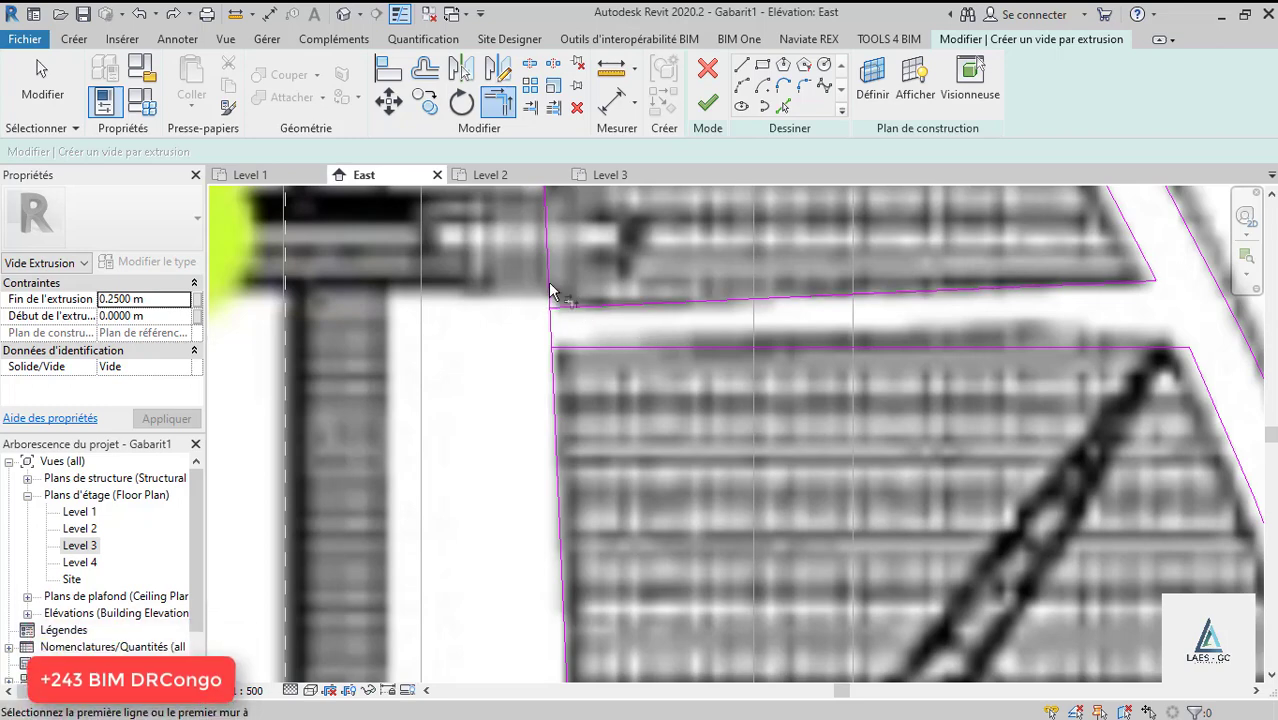
click(574, 350)
scroll(506, 284, down, 4)
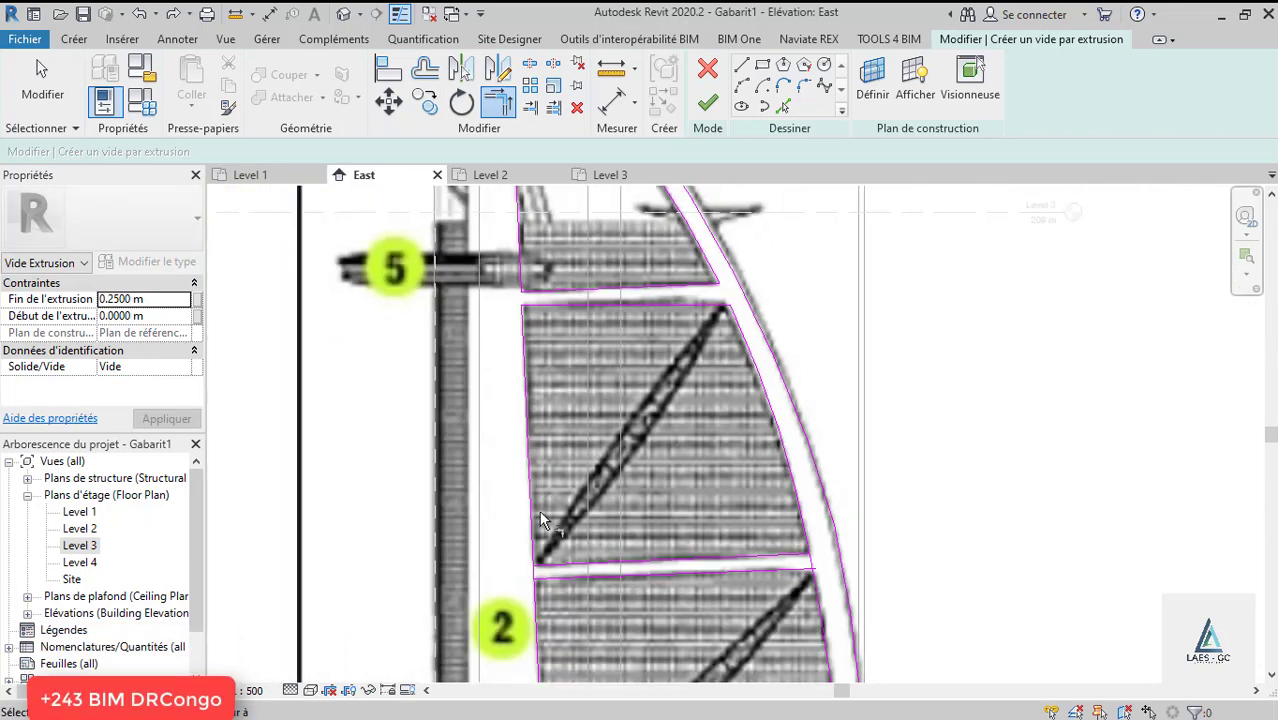
Trim the mast-side line and the inner arc to corners with both edge lines of the white band above marker 2.
scroll(534, 603, up, 4)
click(551, 495)
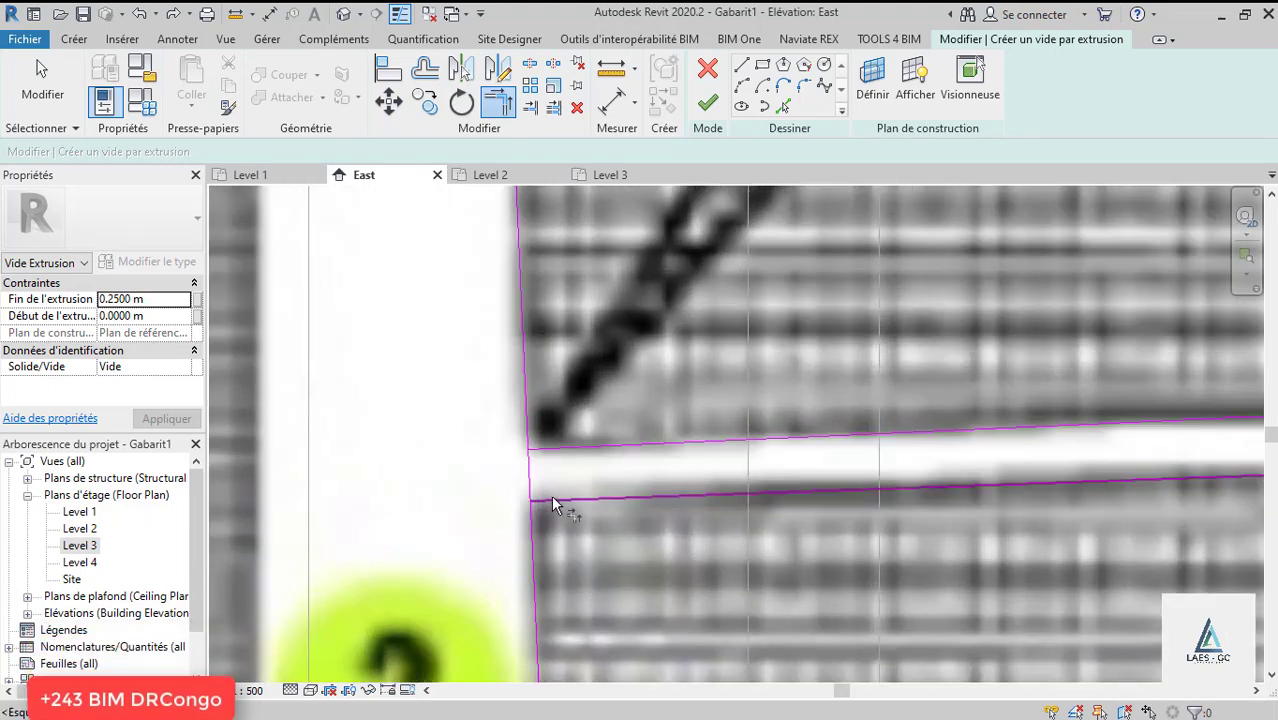
scroll(530, 555, down, 4)
scroll(829, 470, up, 4)
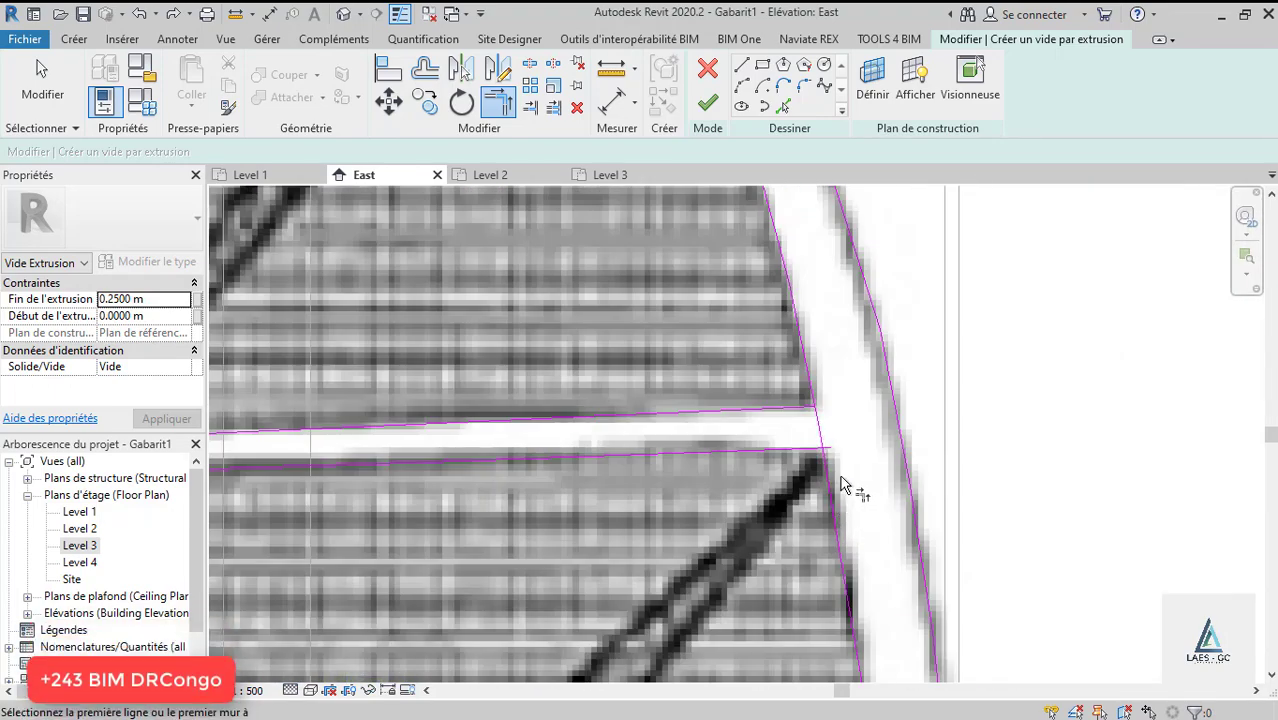
click(803, 449)
click(836, 477)
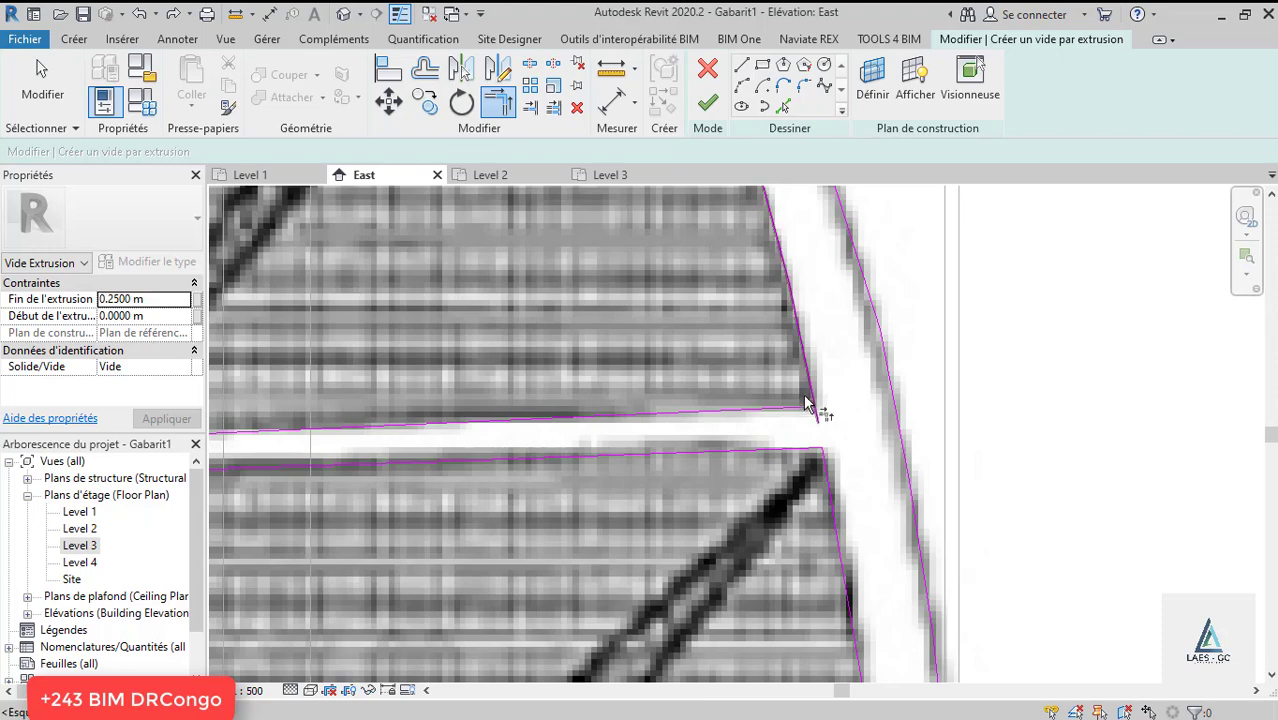
scroll(880, 460, down, 4)
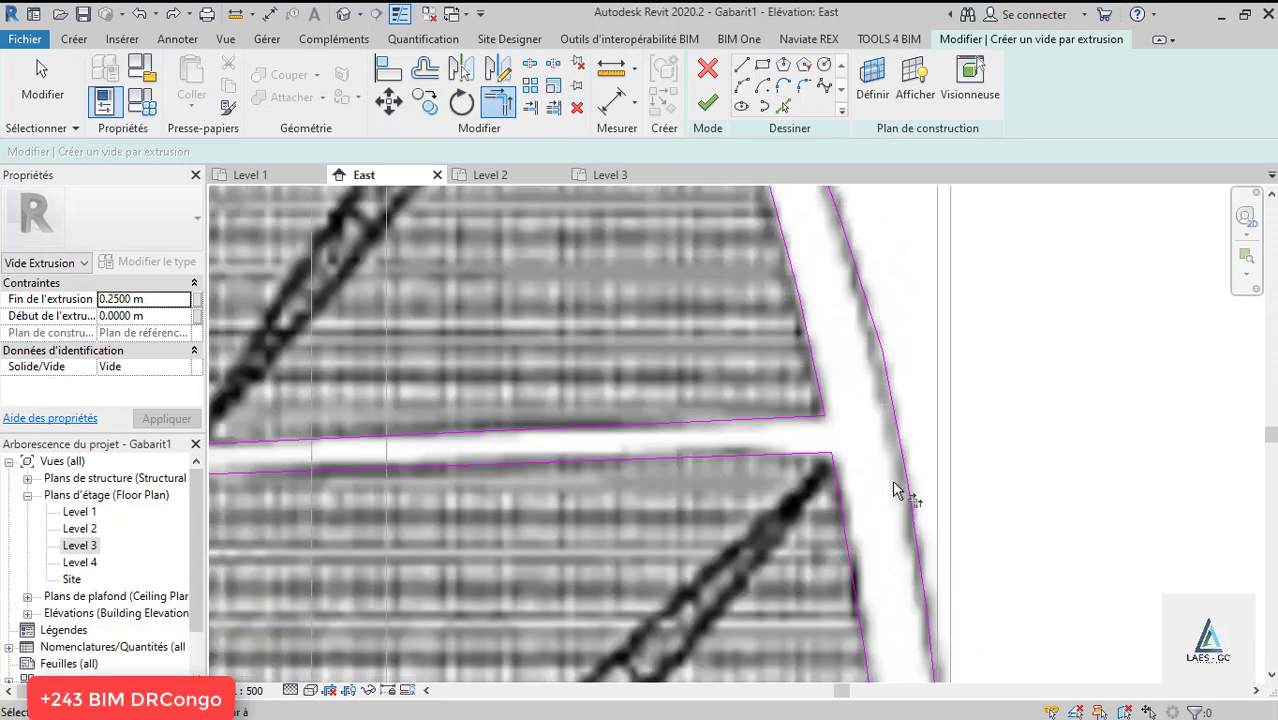
scroll(551, 457, up, 4)
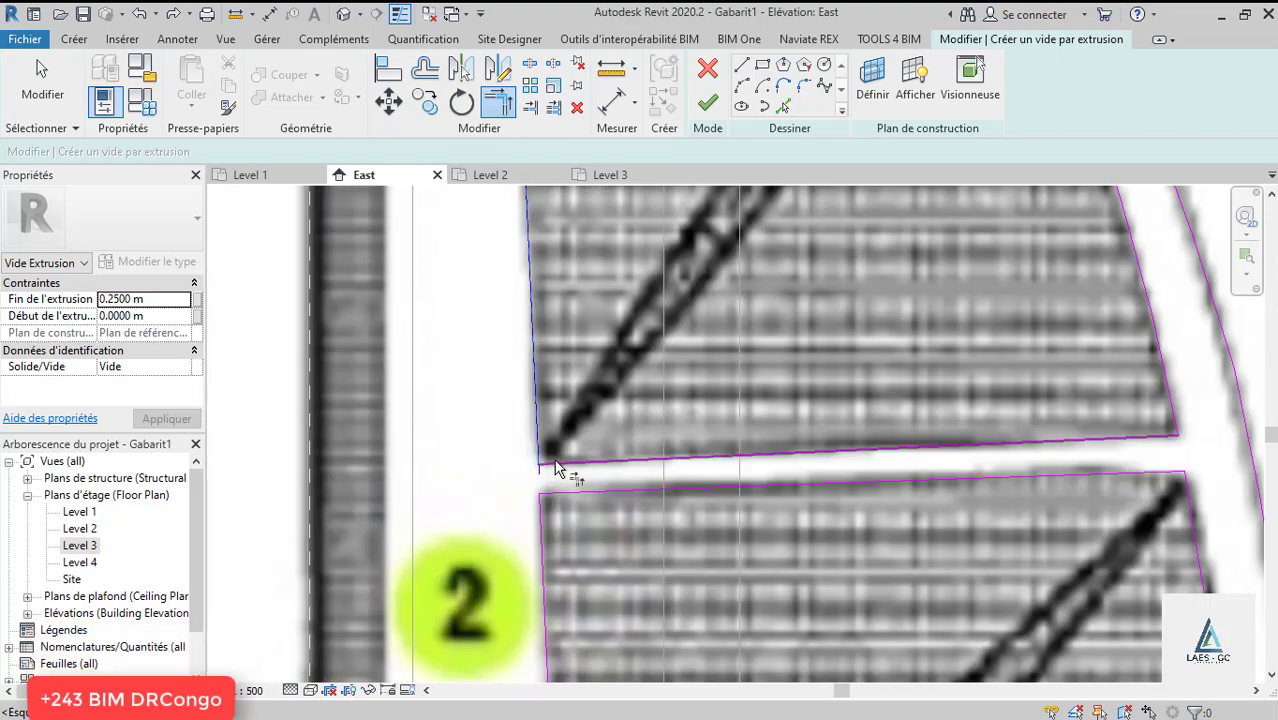
scroll(530, 400, down, 5)
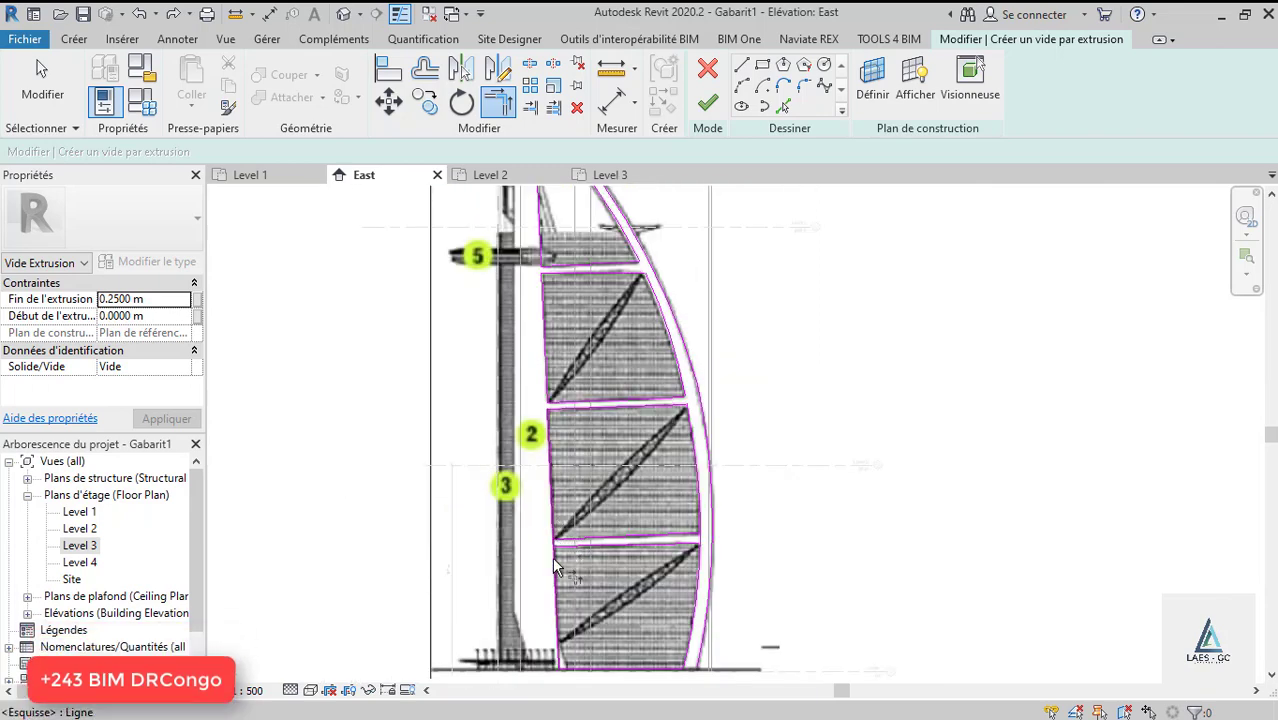
Split the mast-side line and the inner arc between the two edge lines of the lowest white band, below marker 3.
scroll(555, 550, up, 6)
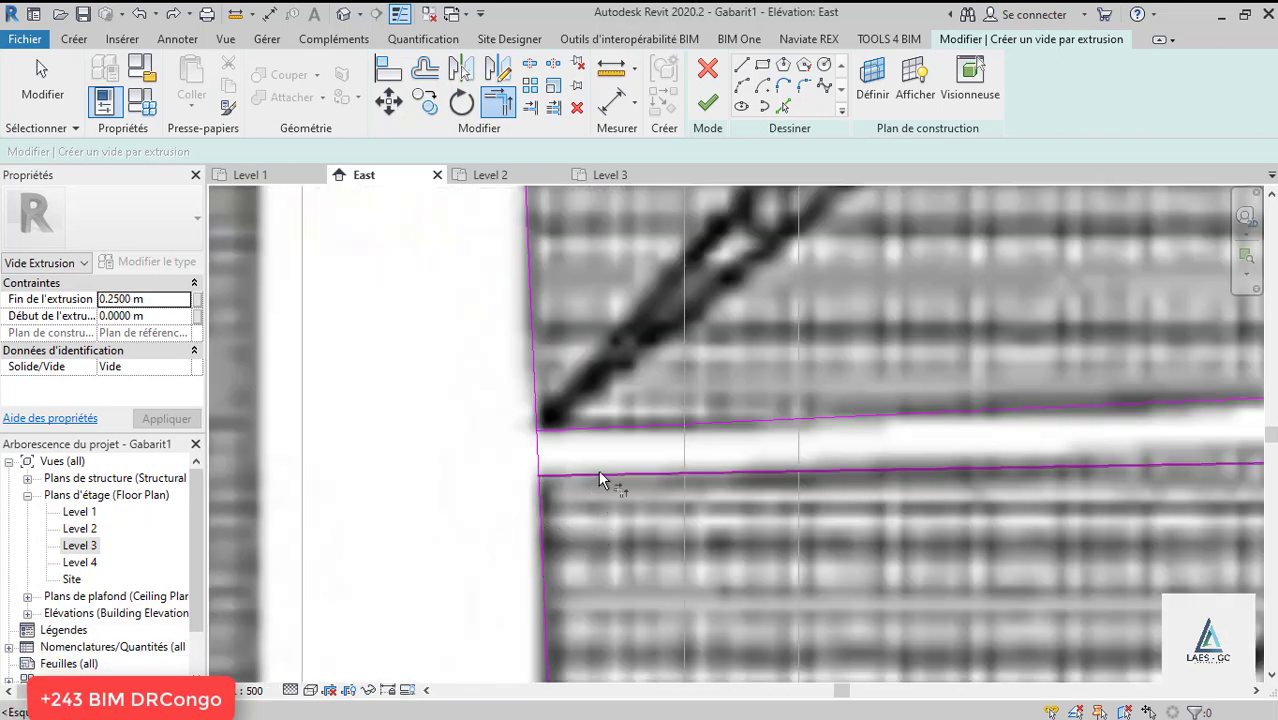
key(s)
key(l)
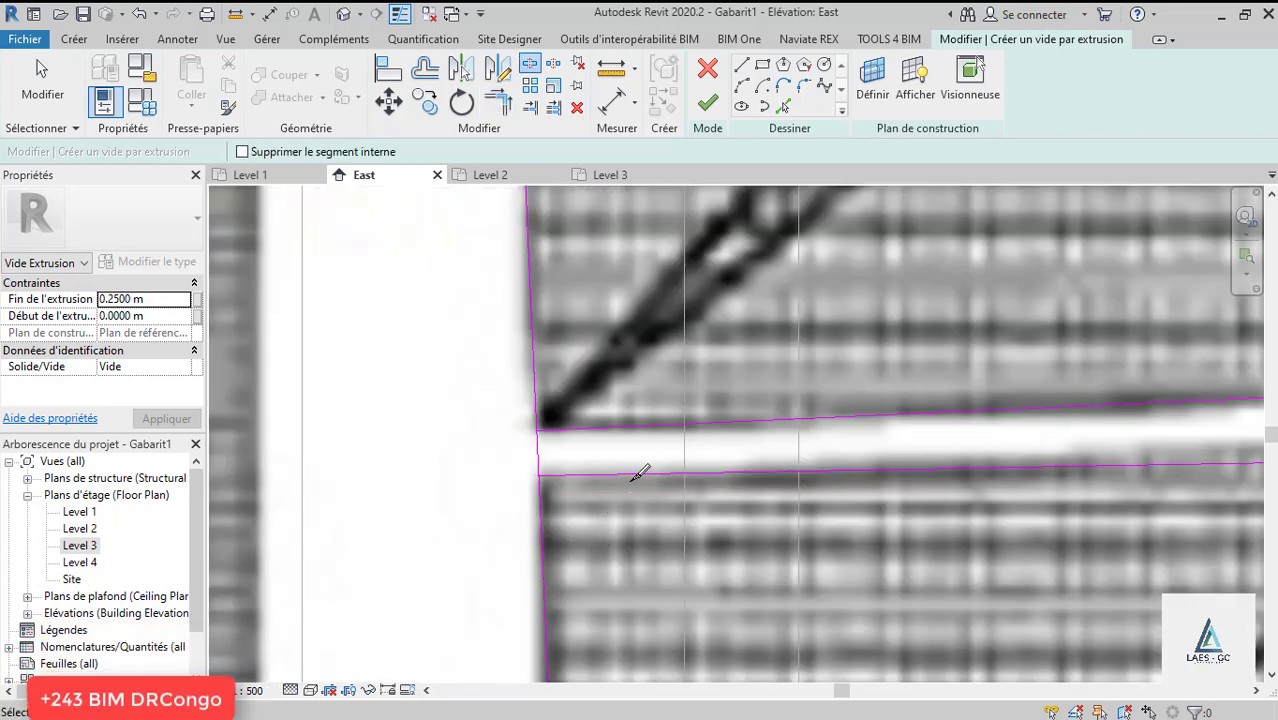
click(537, 461)
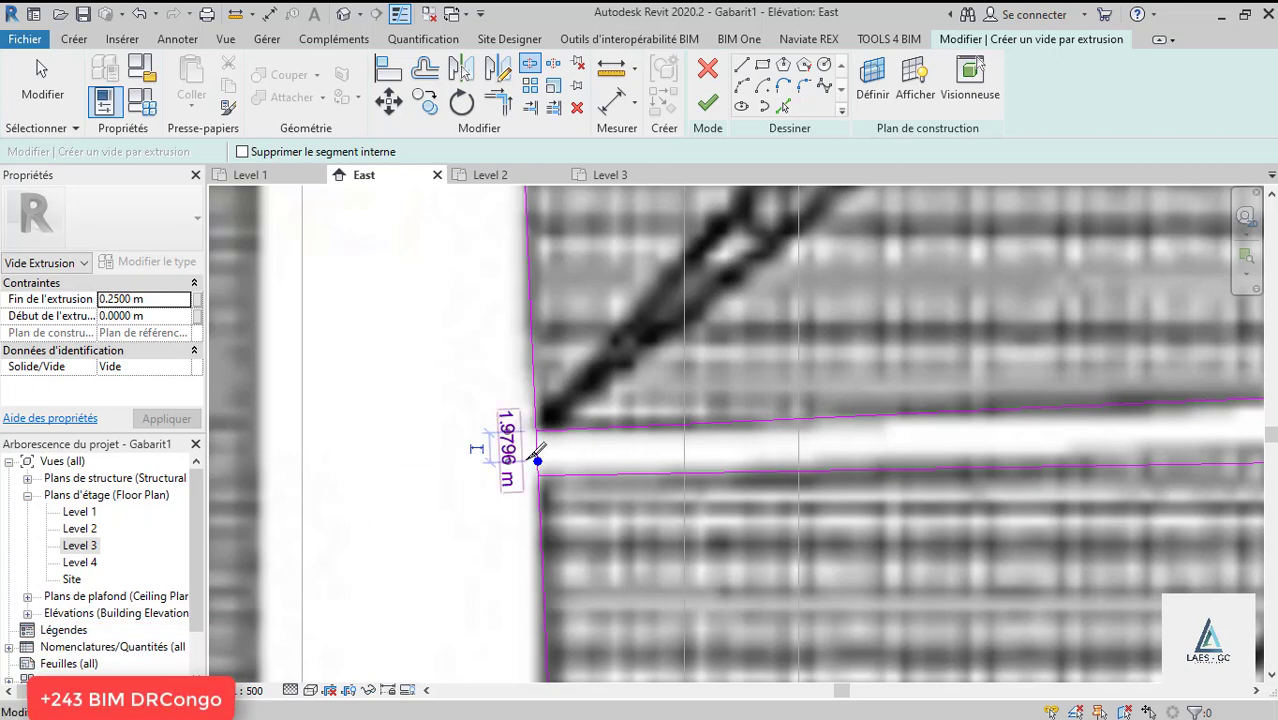
scroll(537, 461, down, 3)
scroll(1078, 436, up, 3)
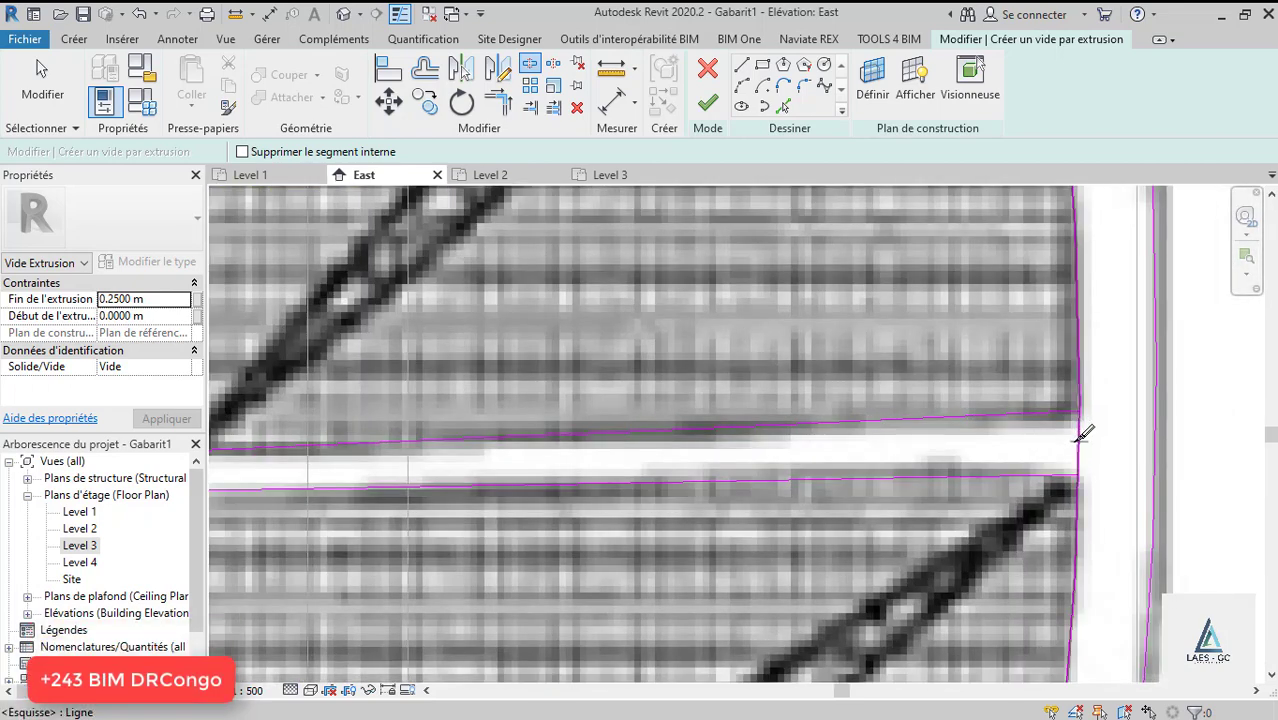
click(1079, 441)
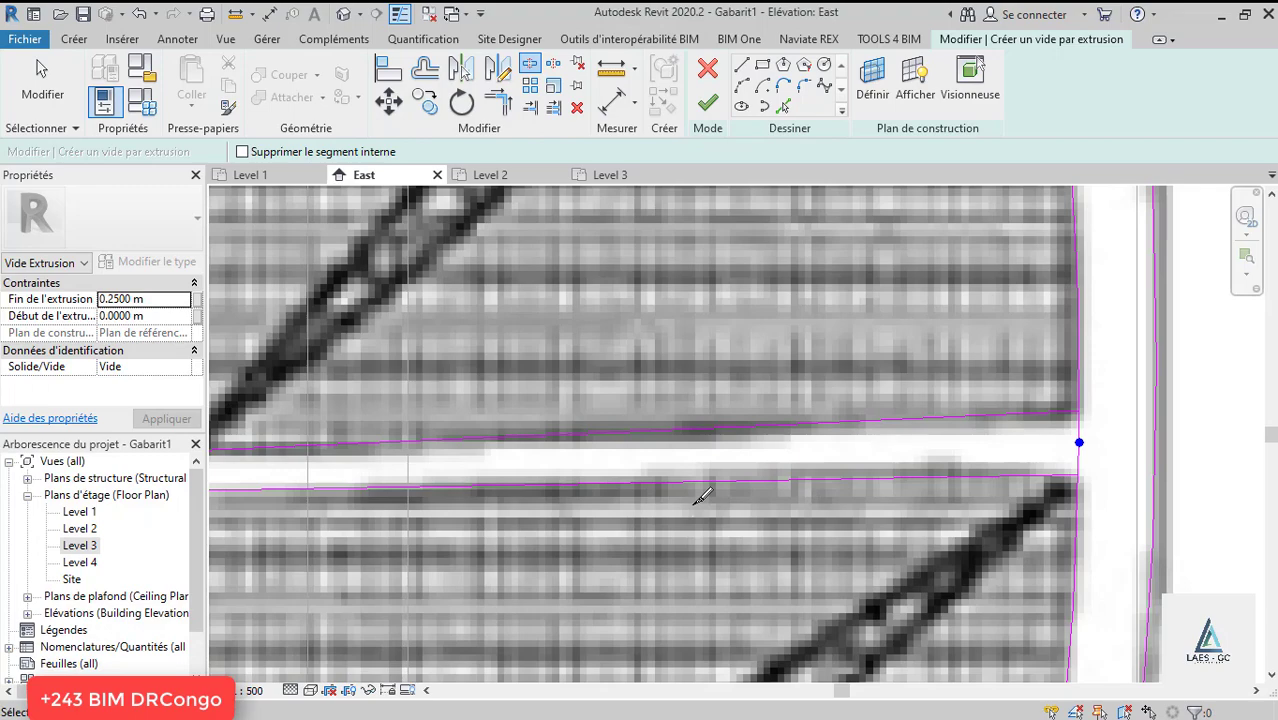
Trim the mast-side line and the inner arc to corners with both edge lines of the lowest white band.
key(t)
key(r)
scroll(752, 455, down, 2)
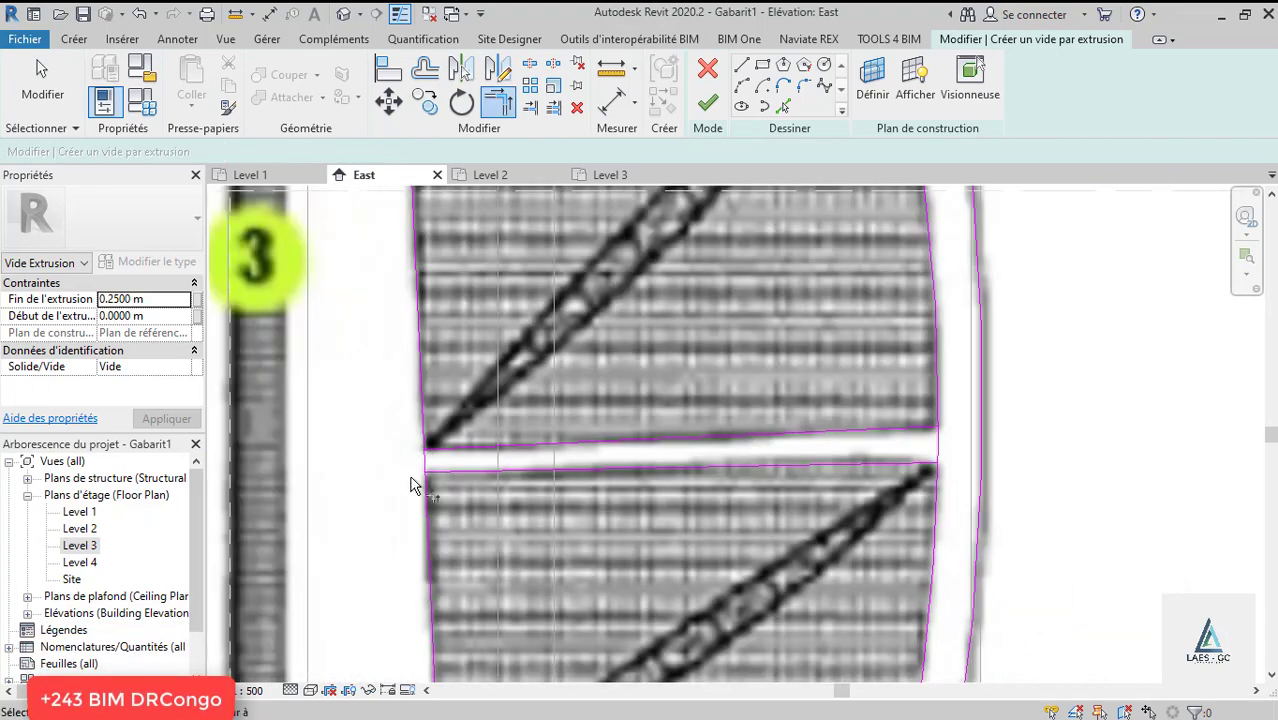
scroll(411, 485, up, 3)
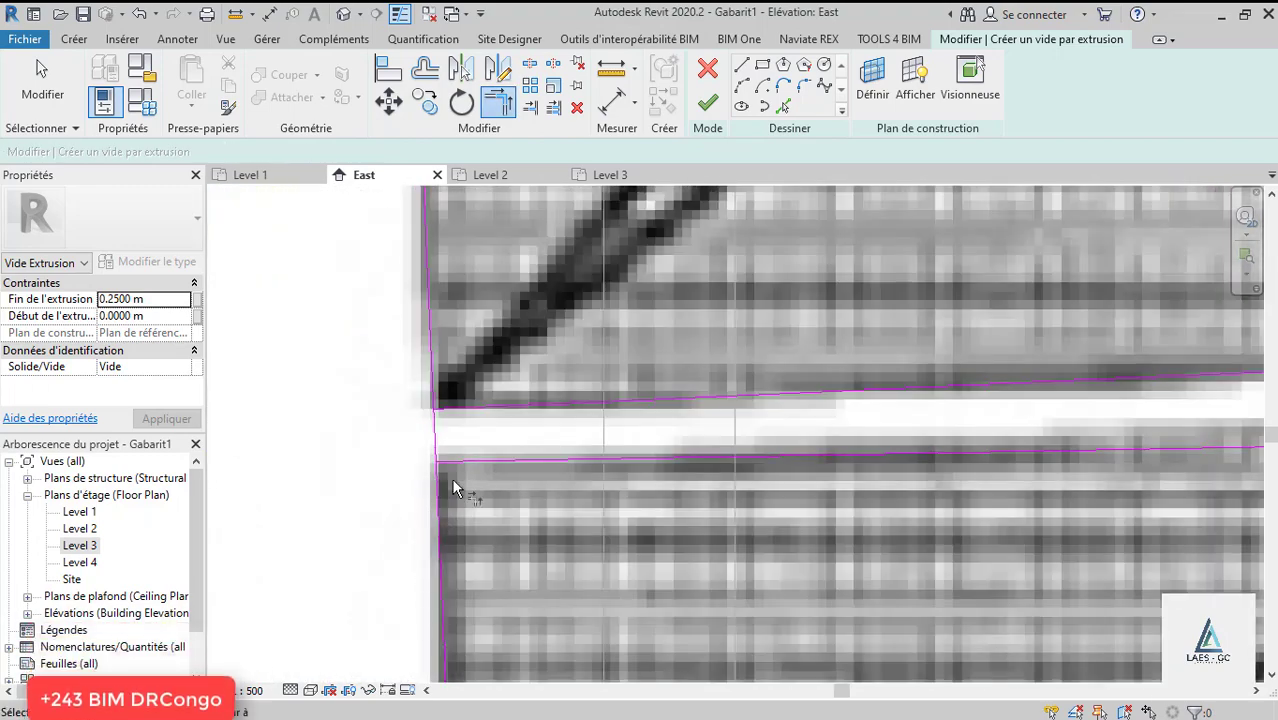
scroll(600, 525, down, 3)
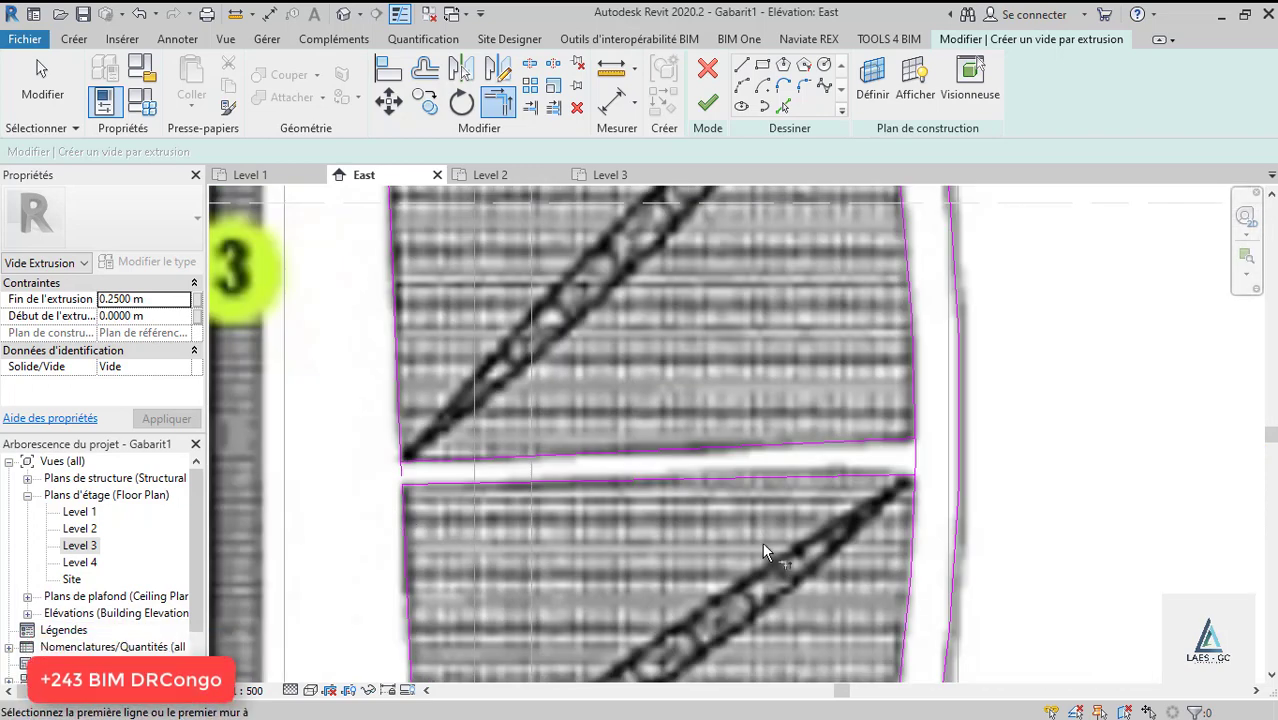
scroll(888, 510, up, 3)
click(906, 456)
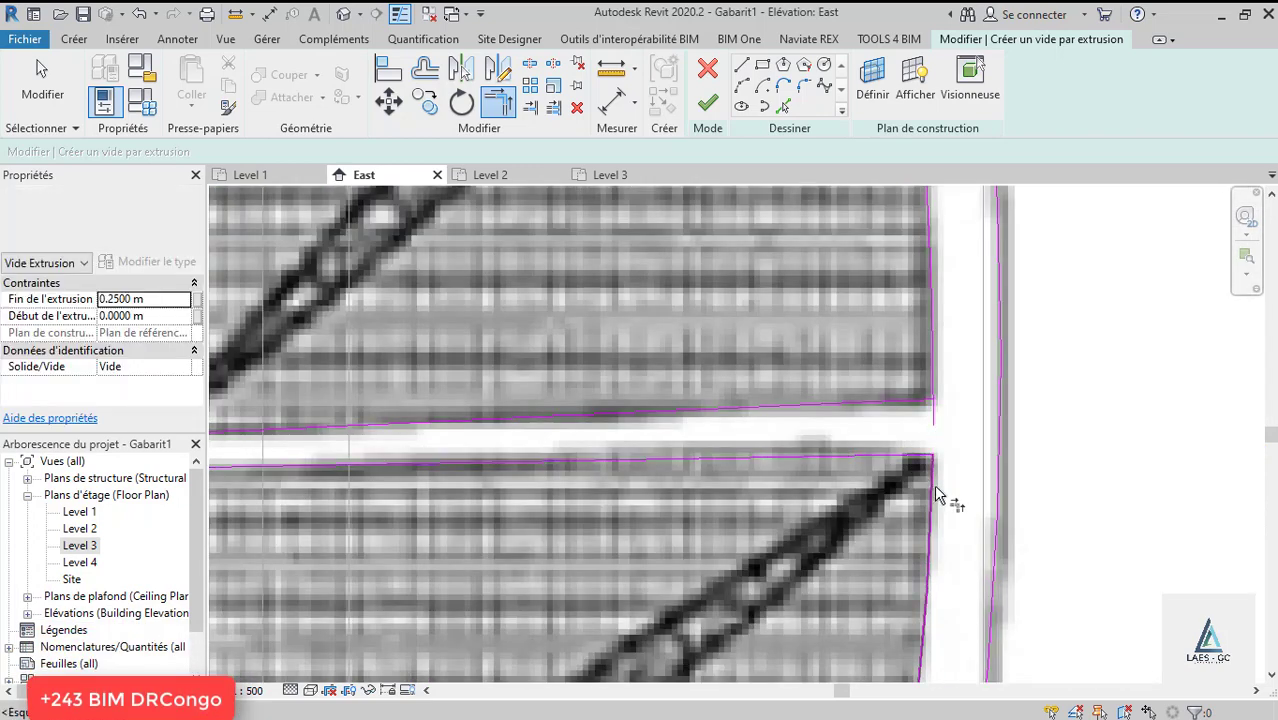
click(933, 484)
scroll(955, 400, down, 2)
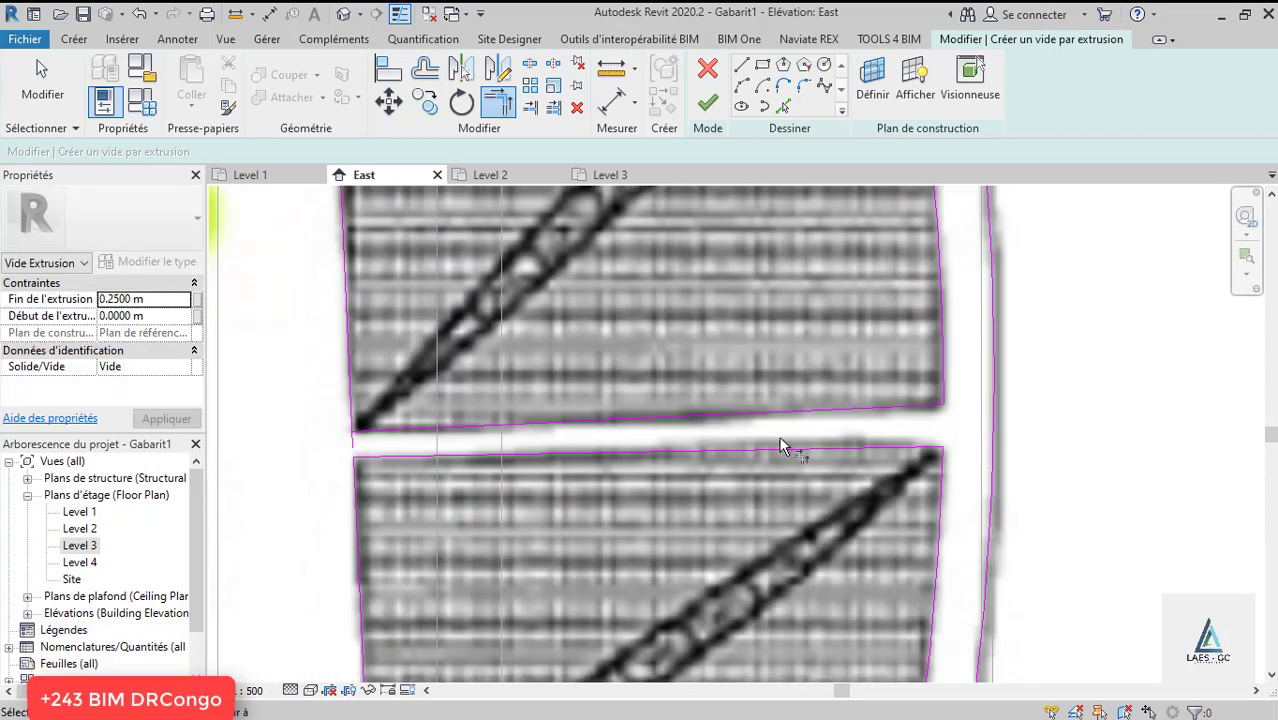
scroll(541, 449, up, 2)
click(606, 381)
click(613, 409)
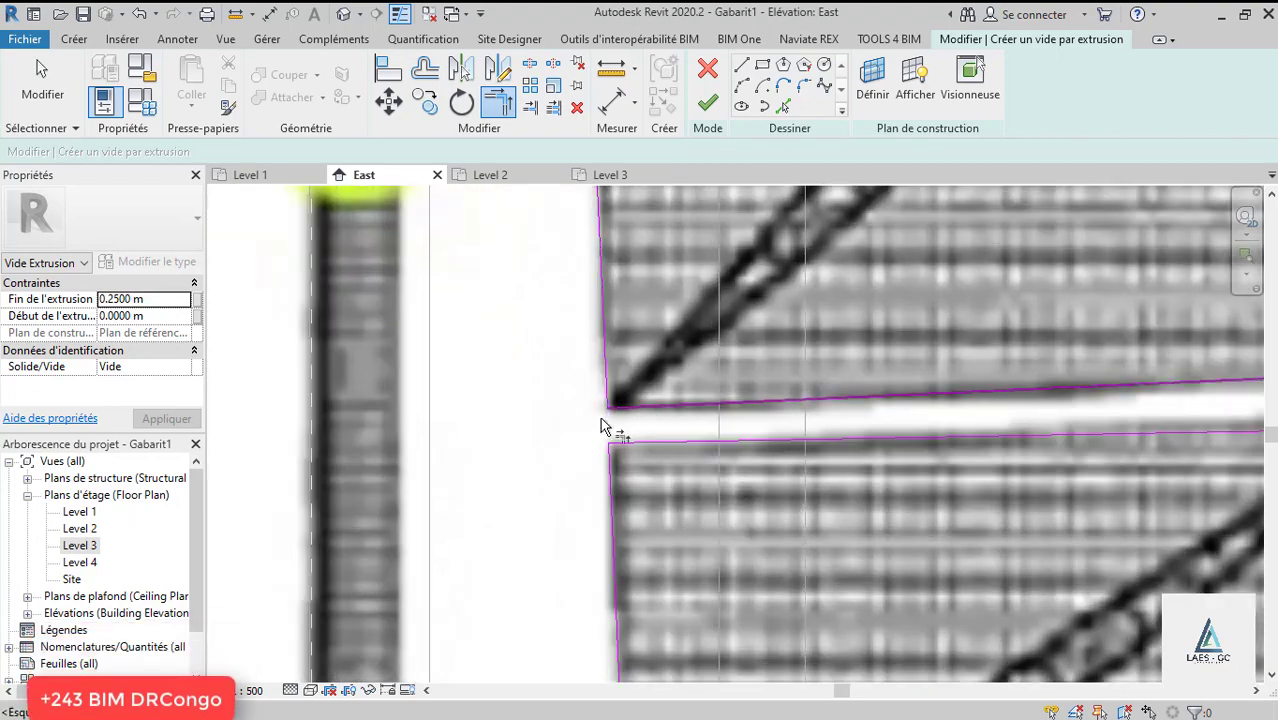
scroll(532, 326, down, 4)
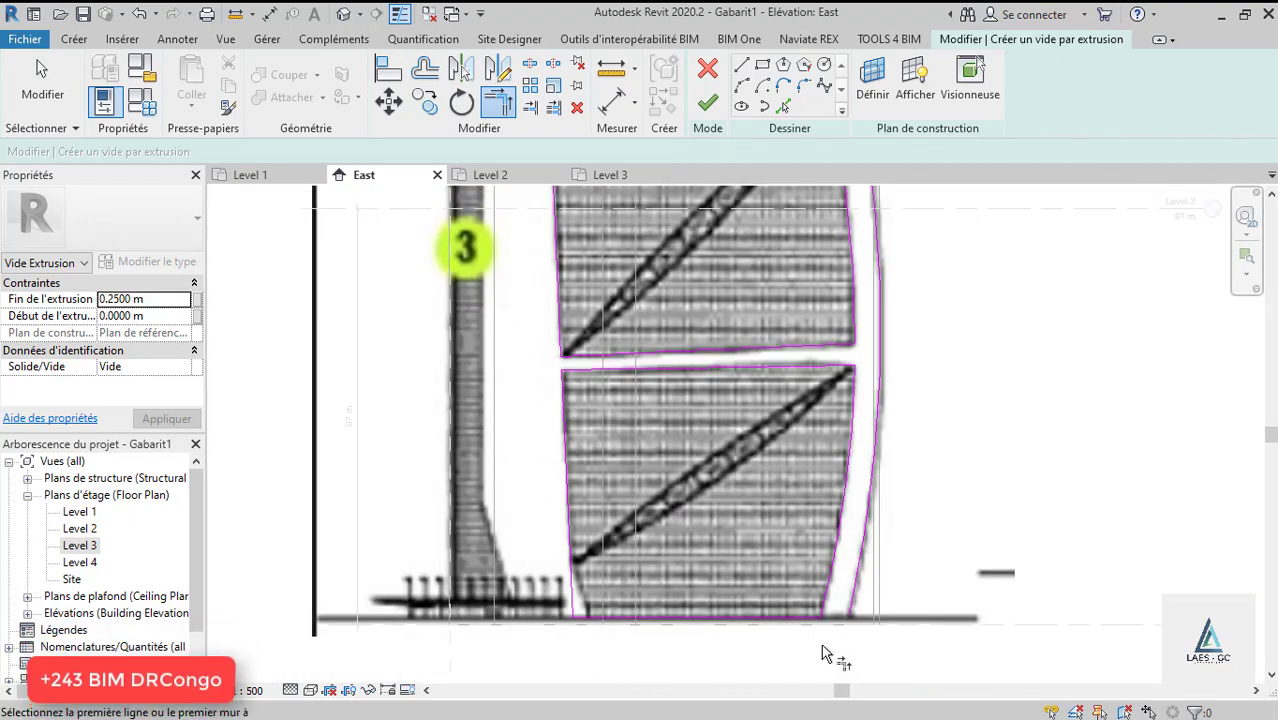
Draw a horizontal line about 117 m long from the outer arc's upper end, continued by a vertical line about 276.5 m down to the ground line.
scroll(825, 645, down, 4)
scroll(679, 375, up, 4)
scroll(679, 375, down, 4)
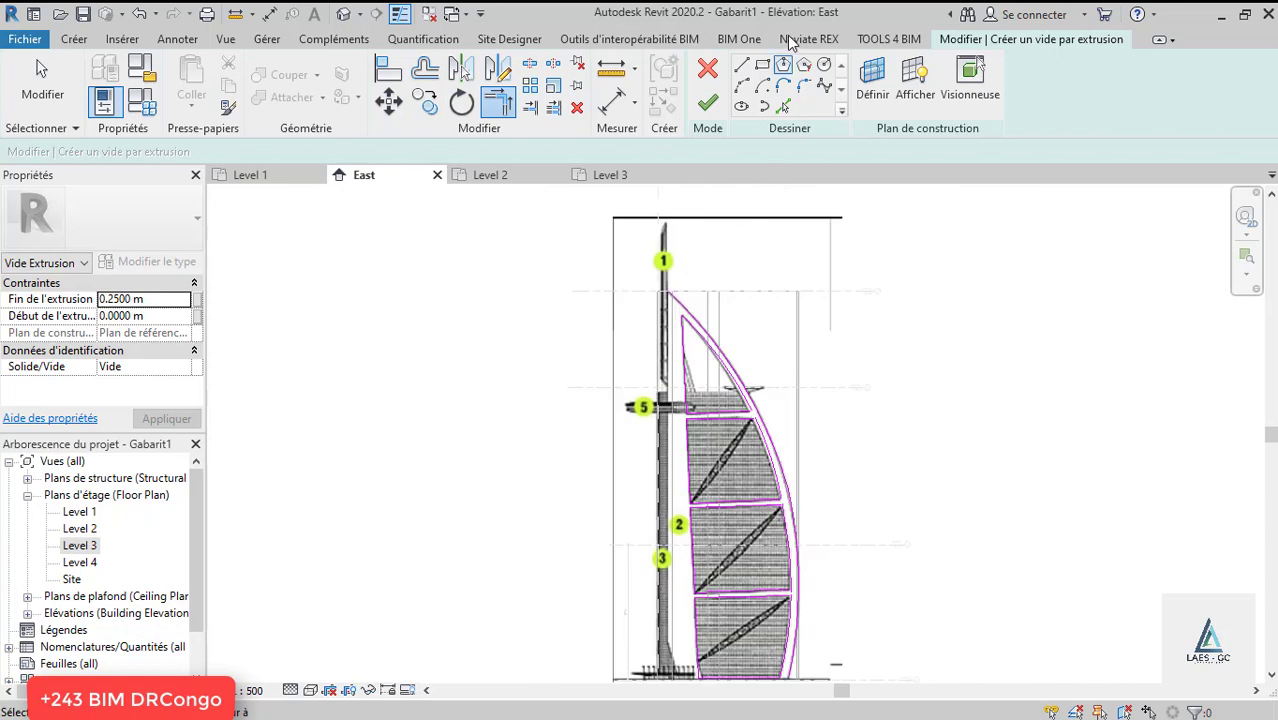
click(741, 64)
scroll(681, 300, up, 3)
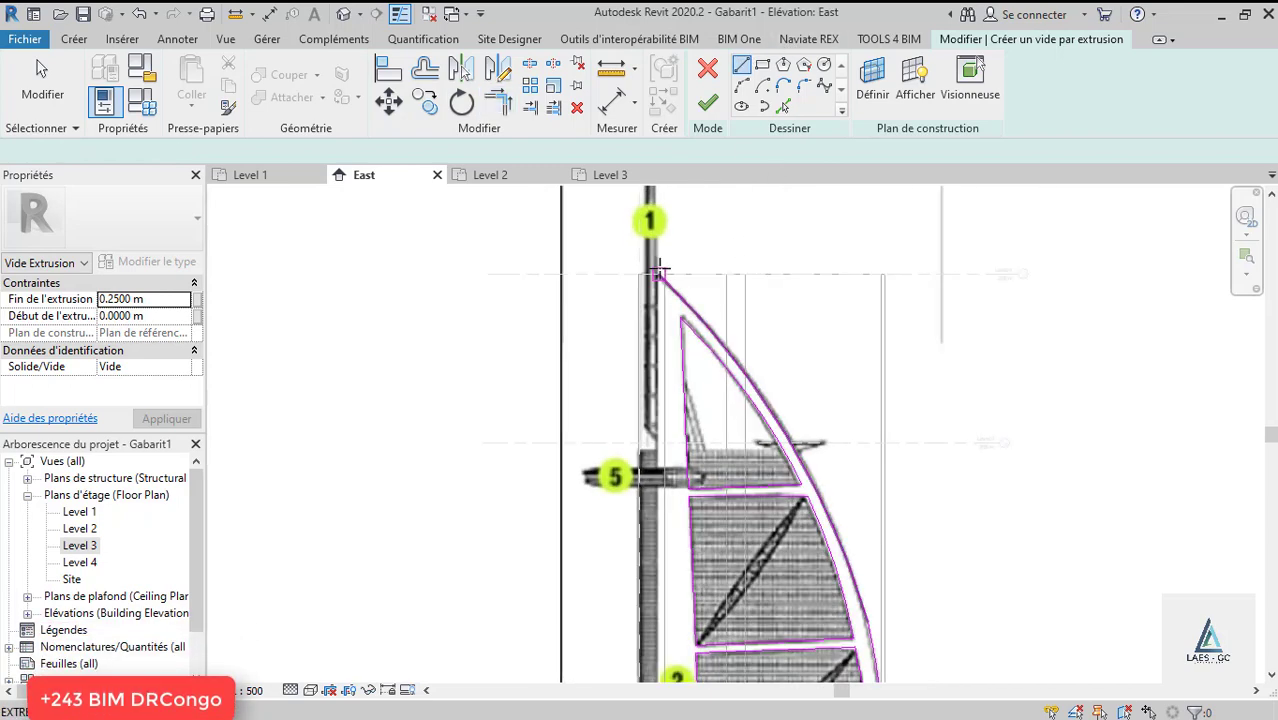
click(658, 271)
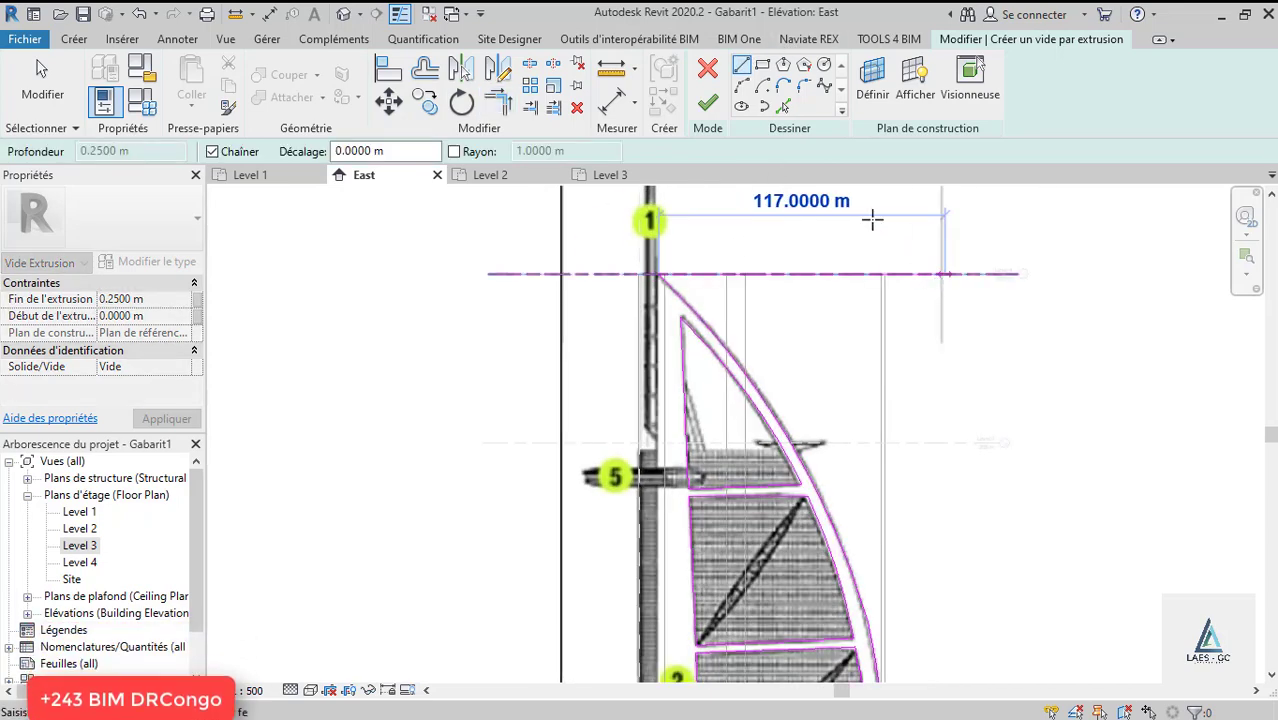
click(872, 220)
scroll(870, 214, down, 3)
scroll(895, 455, up, 4)
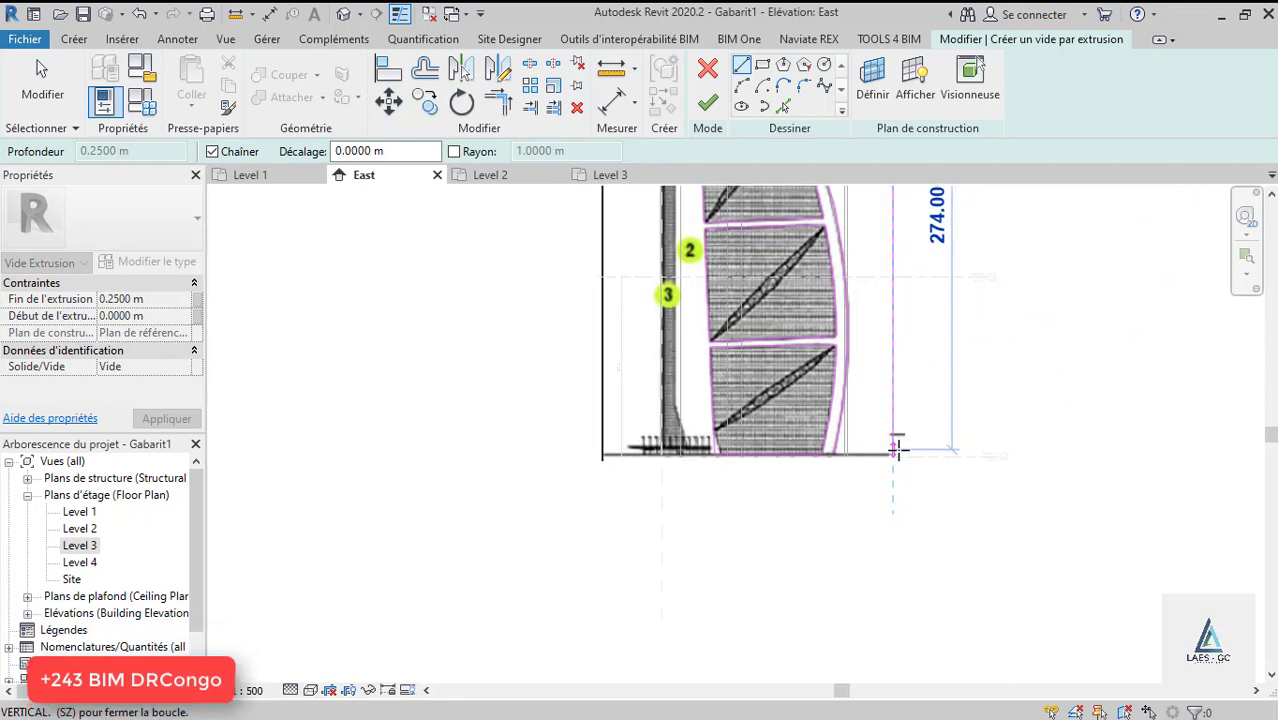
click(895, 452)
scroll(895, 455, up, 2)
scroll(888, 461, up, 2)
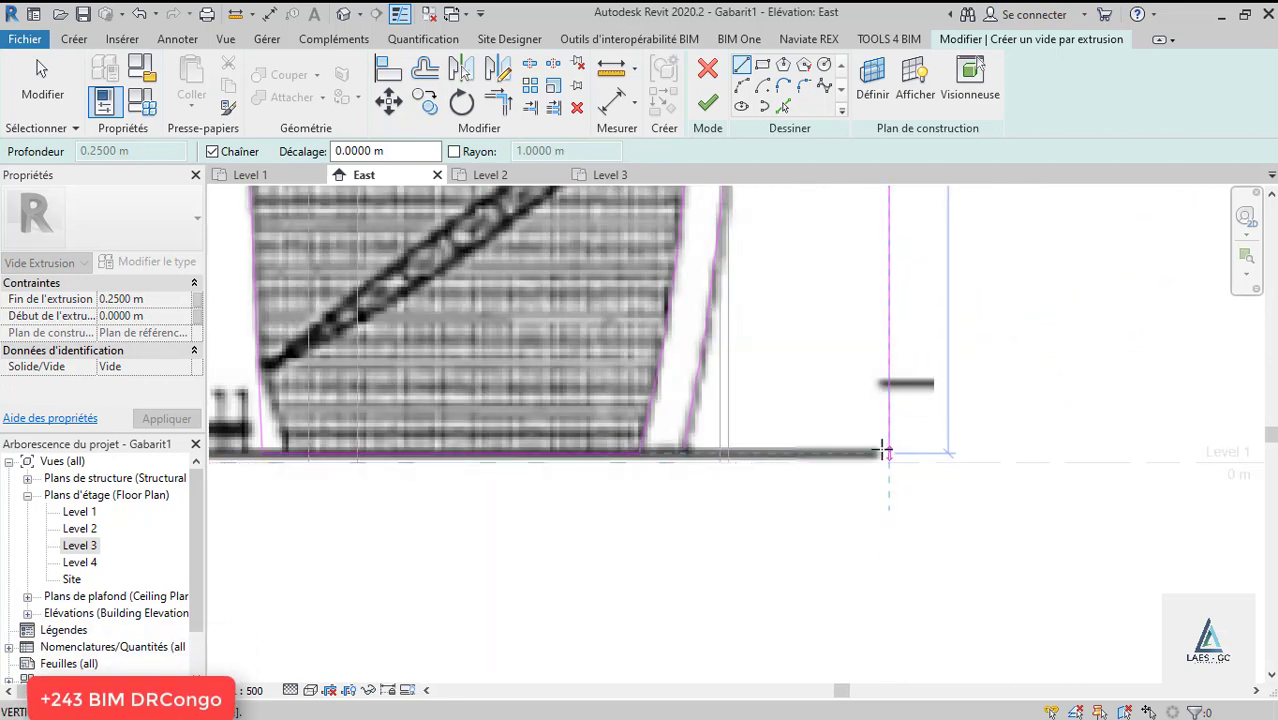
scroll(876, 447, up, 2)
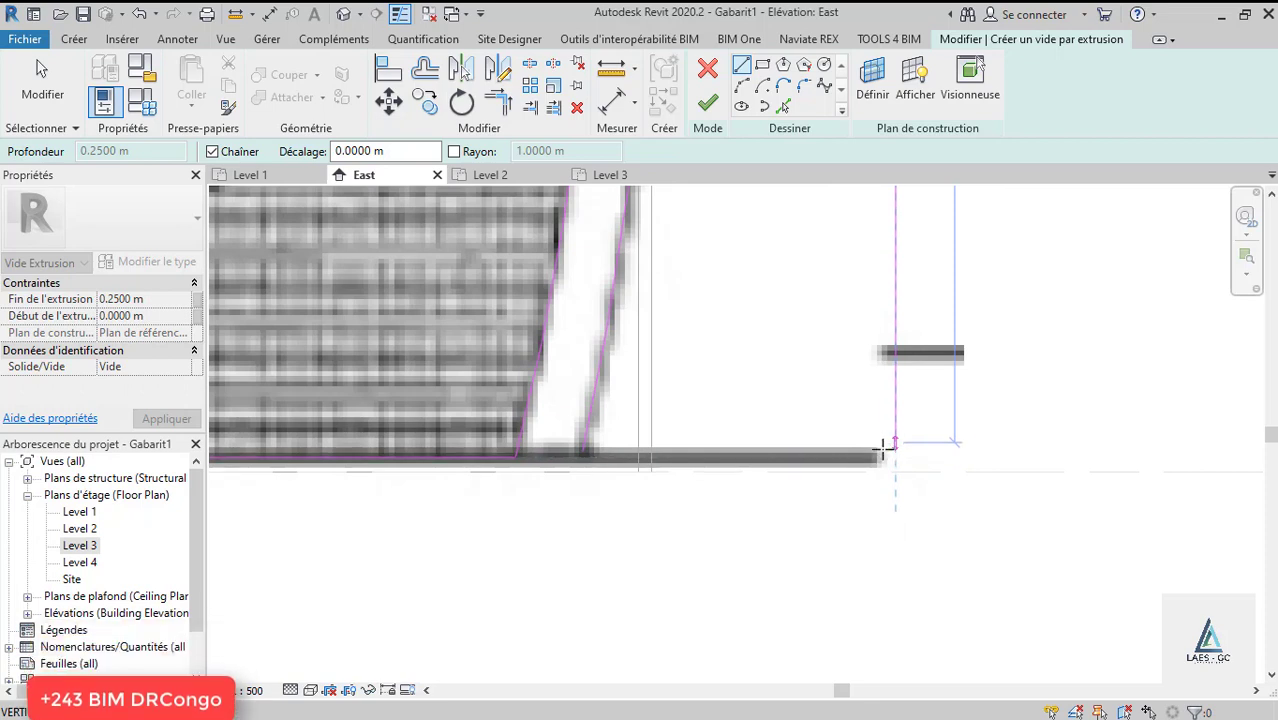
click(886, 454)
key(Escape)
key(Escape)
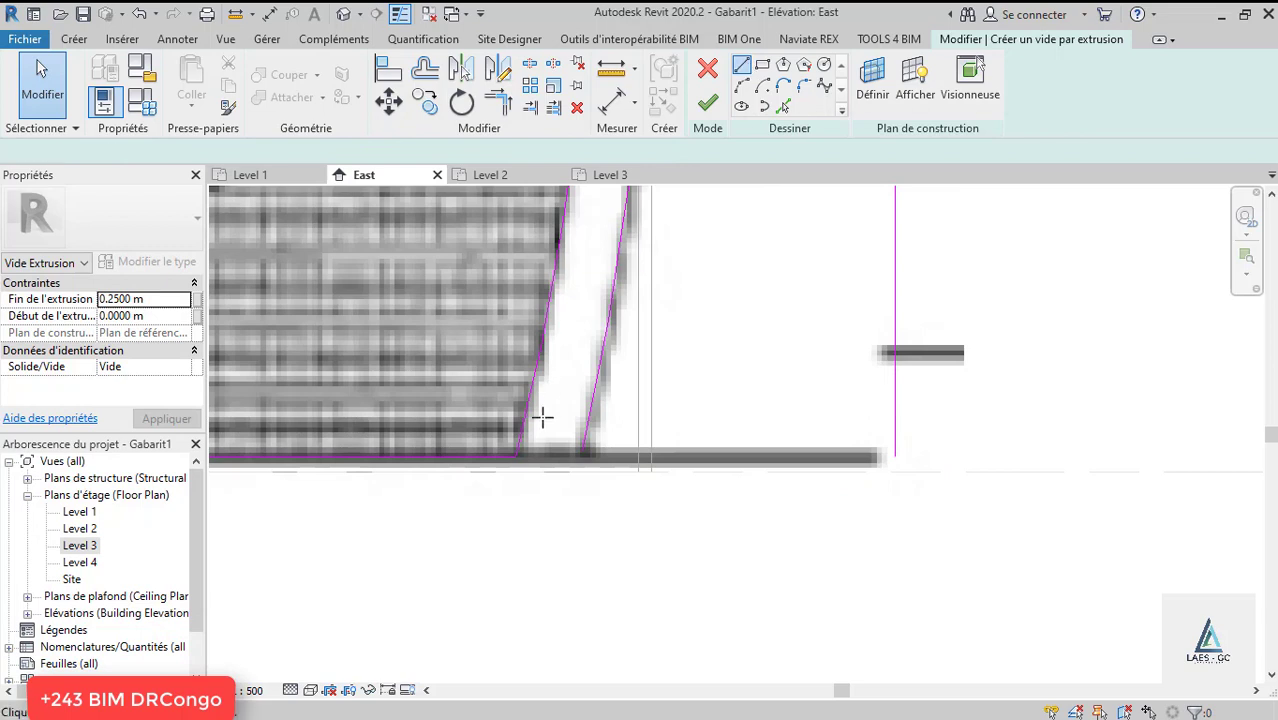
key(Escape)
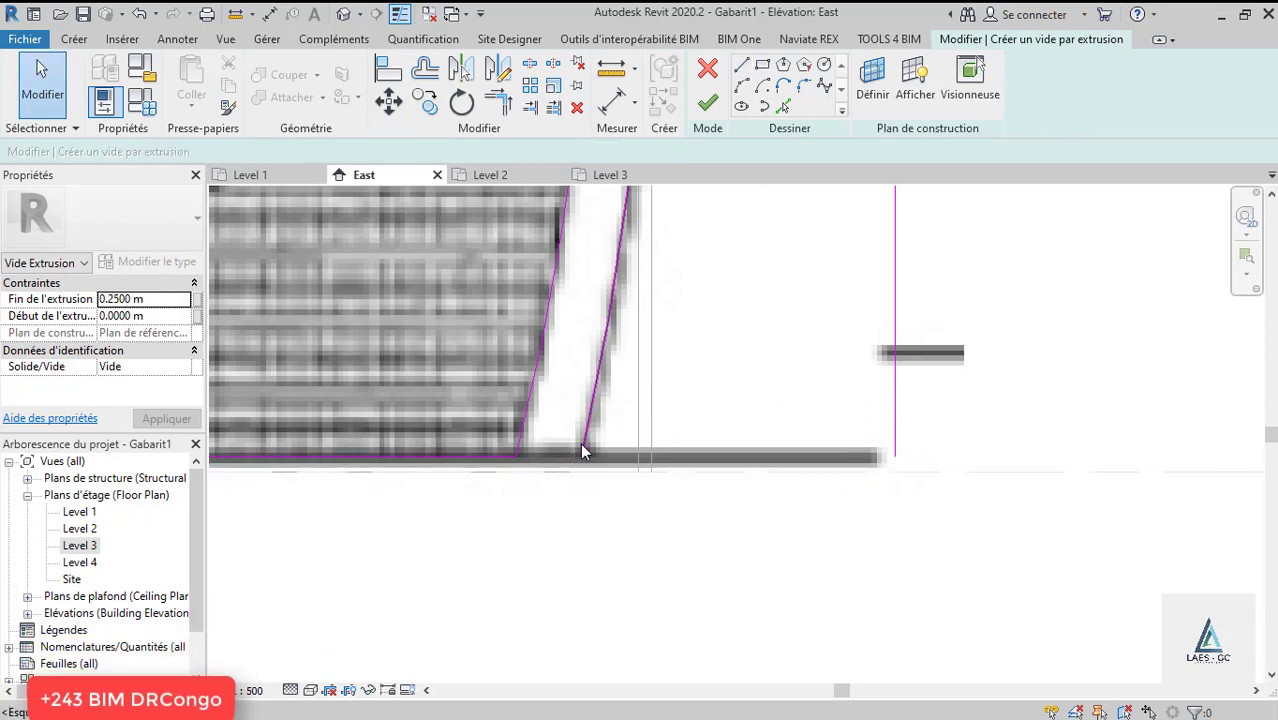
Close the outer void outline with a horizontal ground line from the outer arc's lower end to the foot of the vertical line.
click(582, 446)
scroll(570, 458, up, 3)
drag(589, 450, 588, 456)
key(l)
key(i)
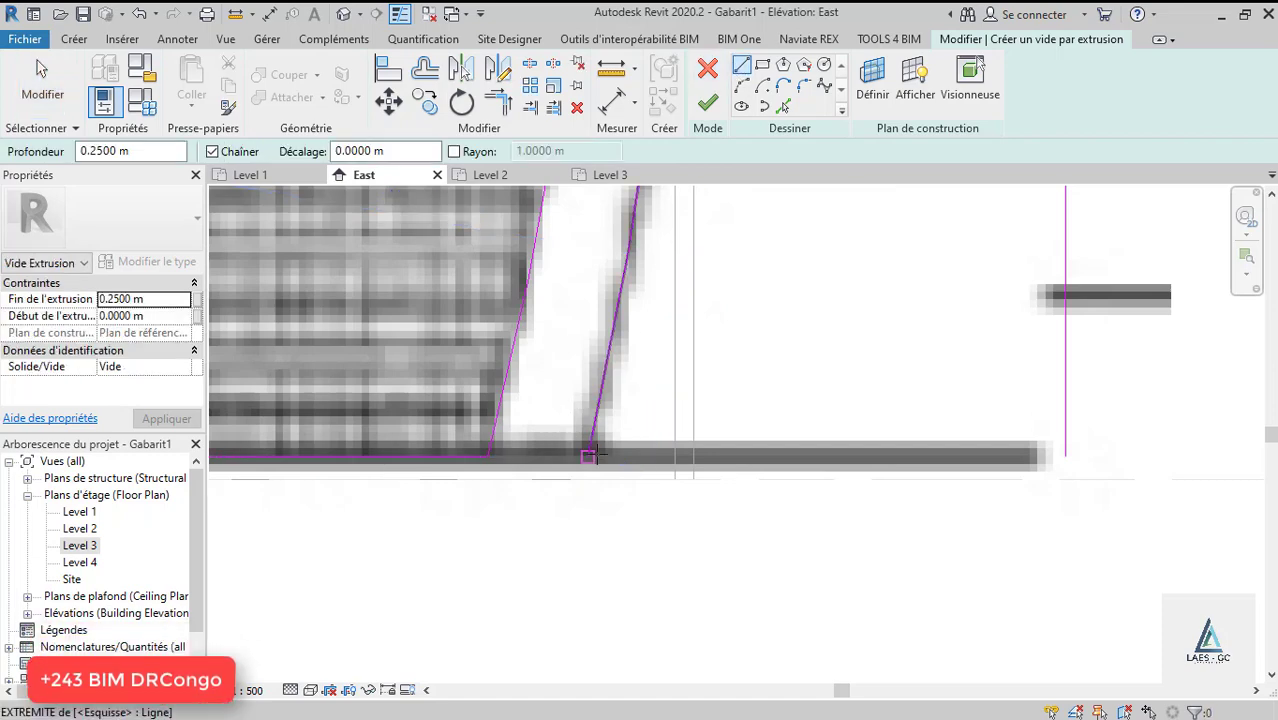
click(1066, 457)
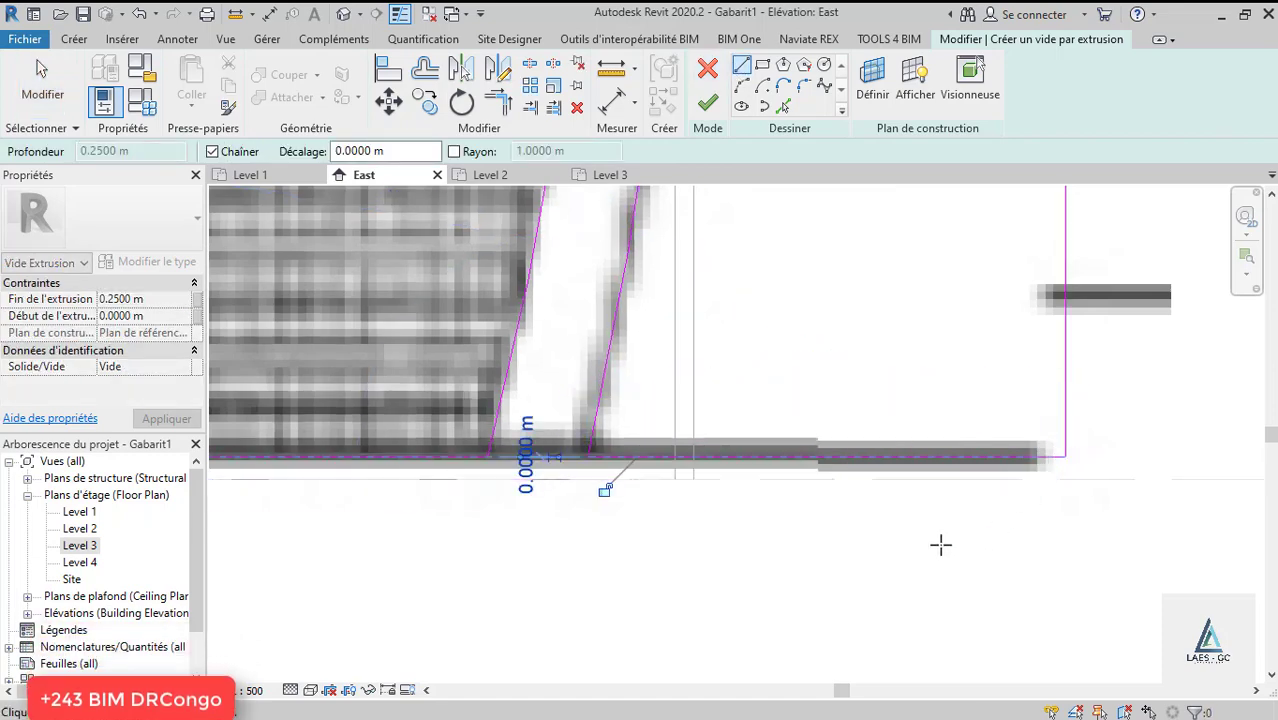
scroll(933, 525, down, 6)
key(Escape)
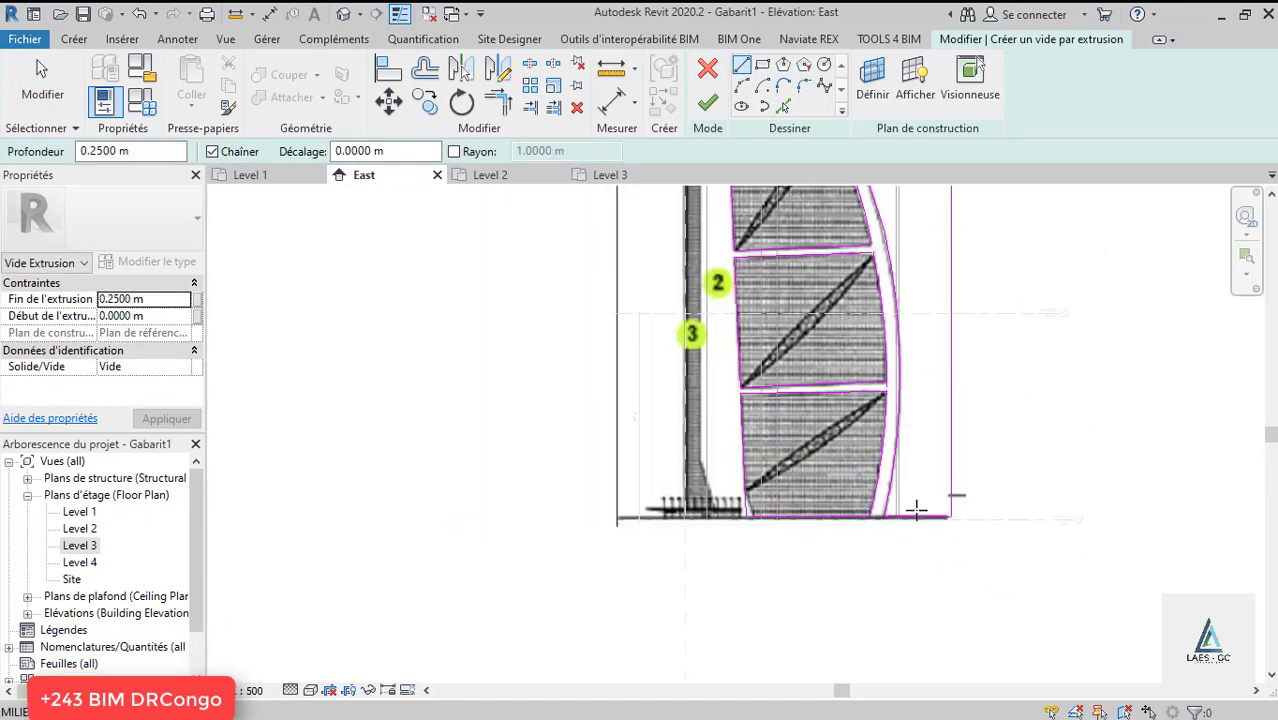
scroll(978, 345, down, 4)
key(Escape)
scroll(930, 342, up, 3)
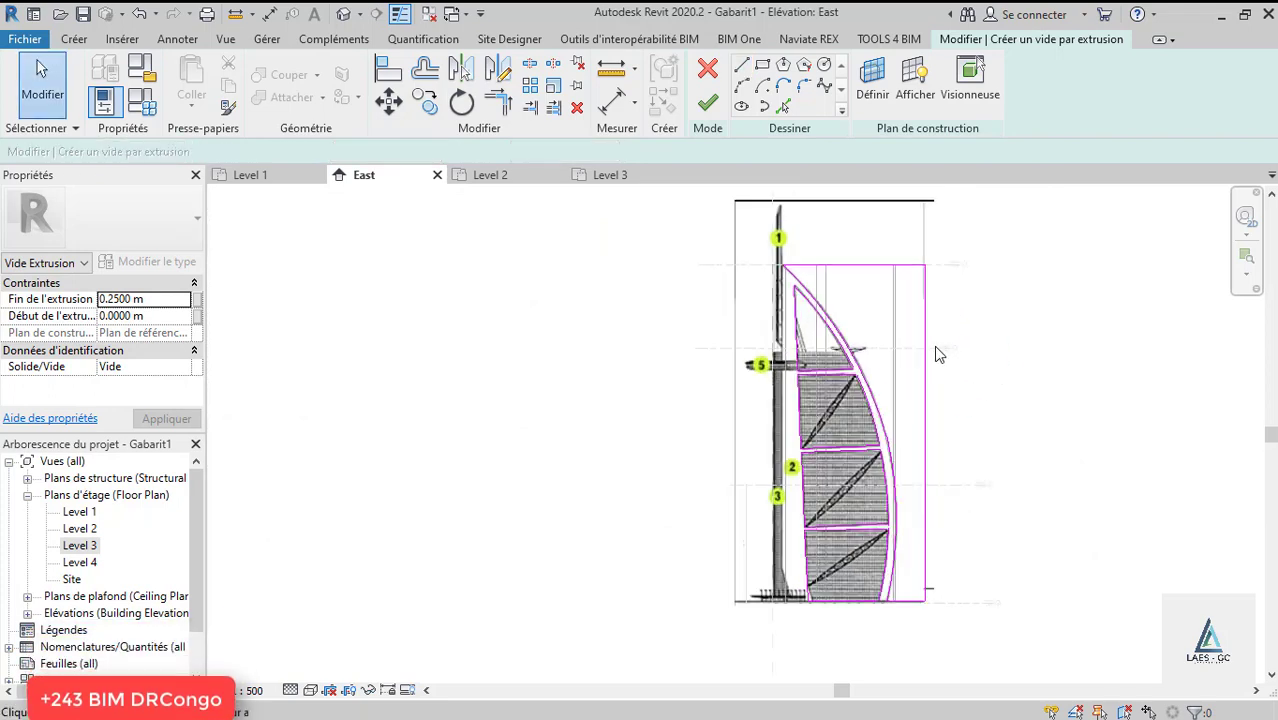
Move the outline's outer vertical line outward to 153 m from the mast axis and finish the void extrusion sketch.
click(927, 390)
drag(927, 390, 960, 392)
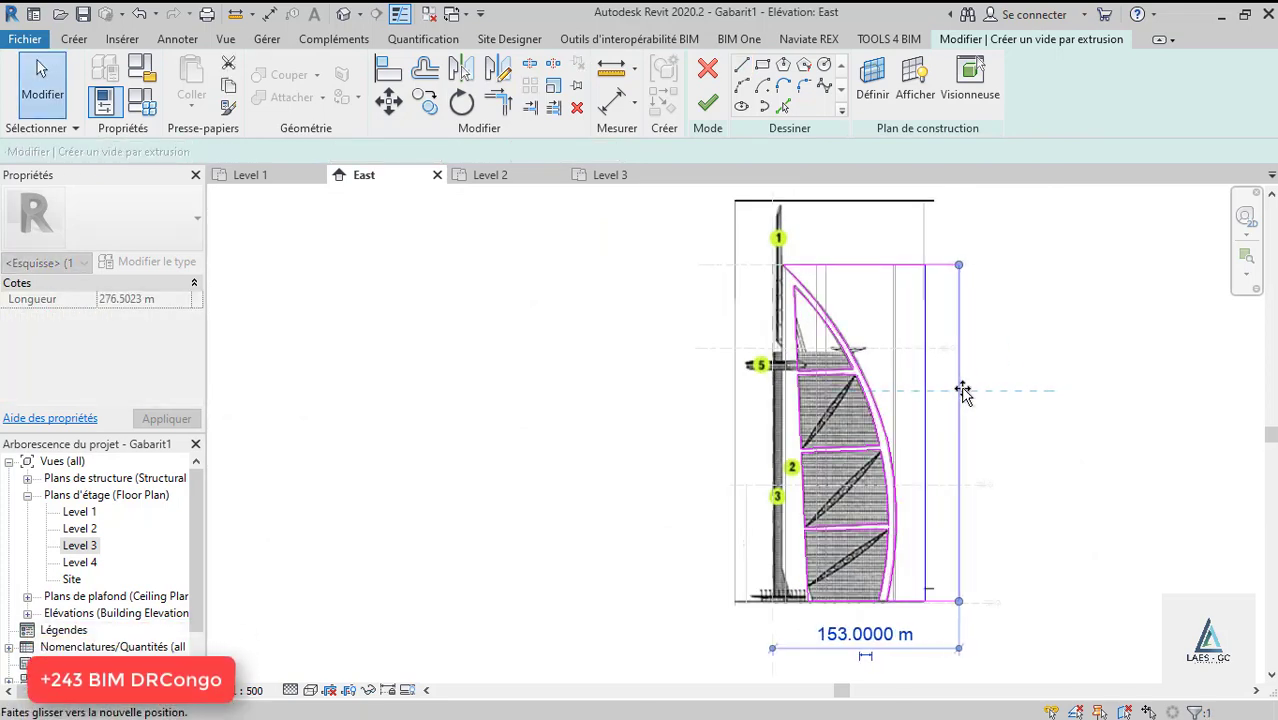
key(Escape)
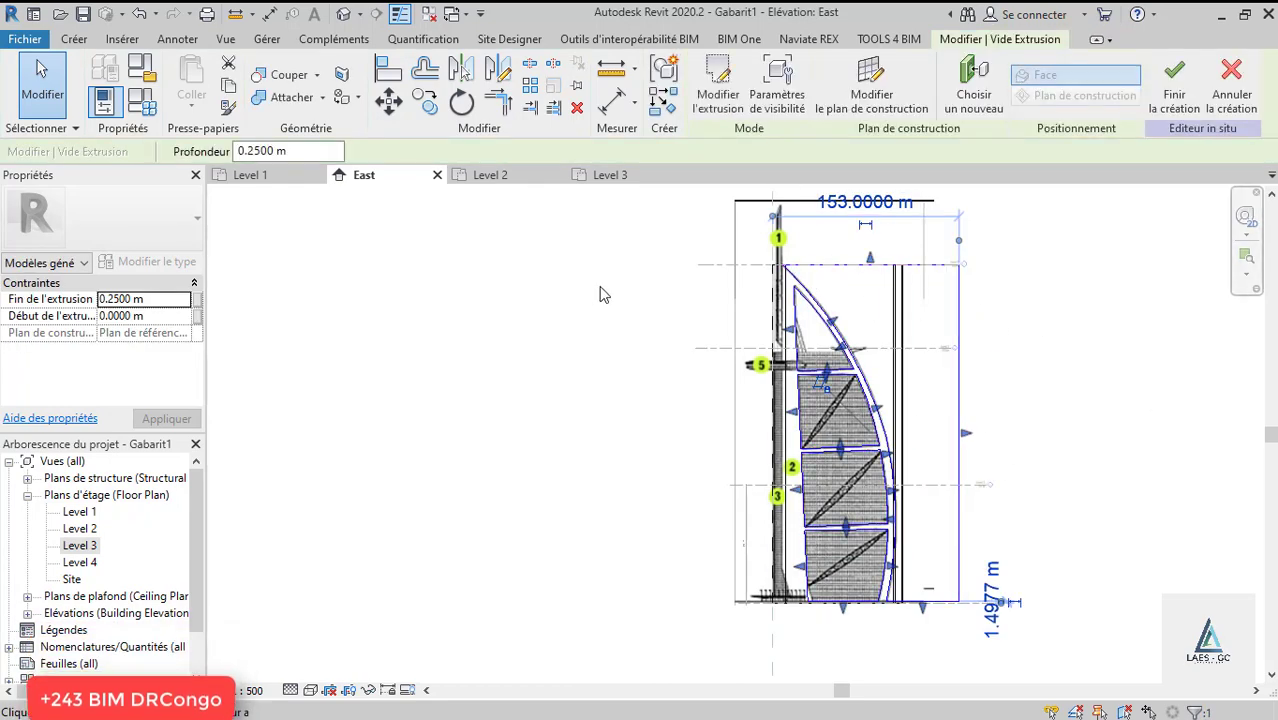
Show the selected void extrusion in the Level 1 floor plan.
scroll(872, 288, up, 2)
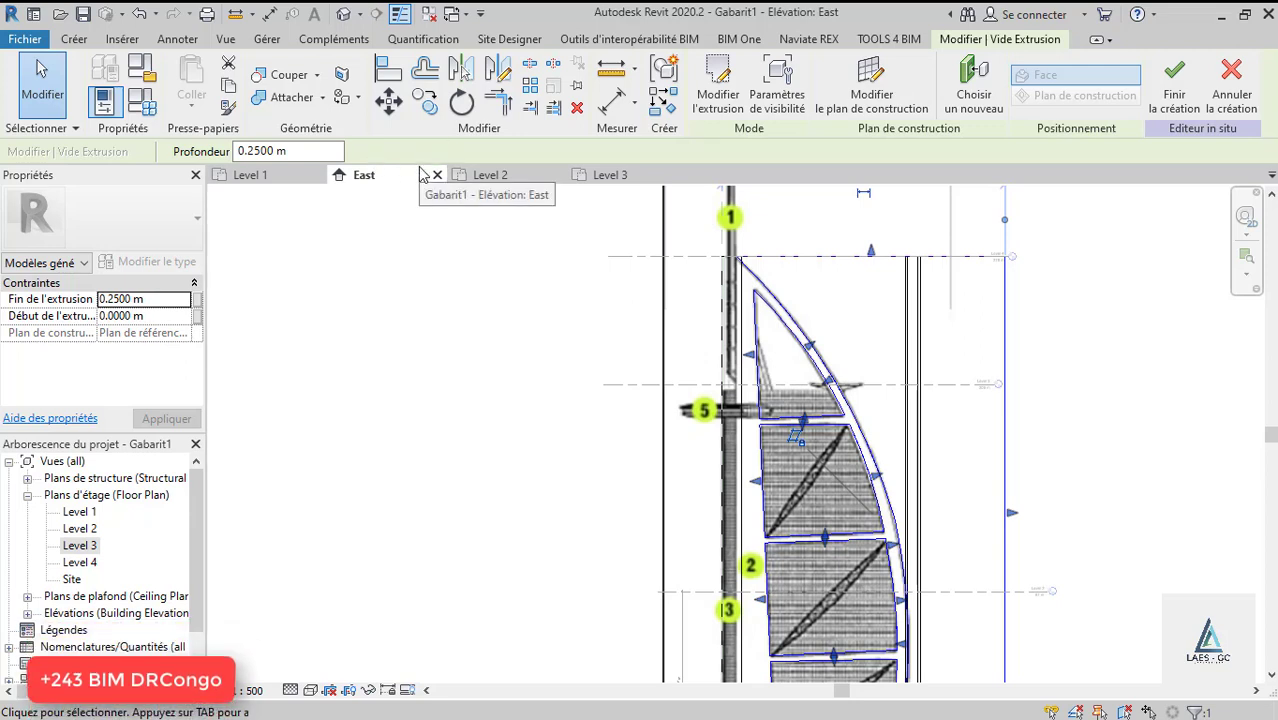
scroll(450, 266, down, 3)
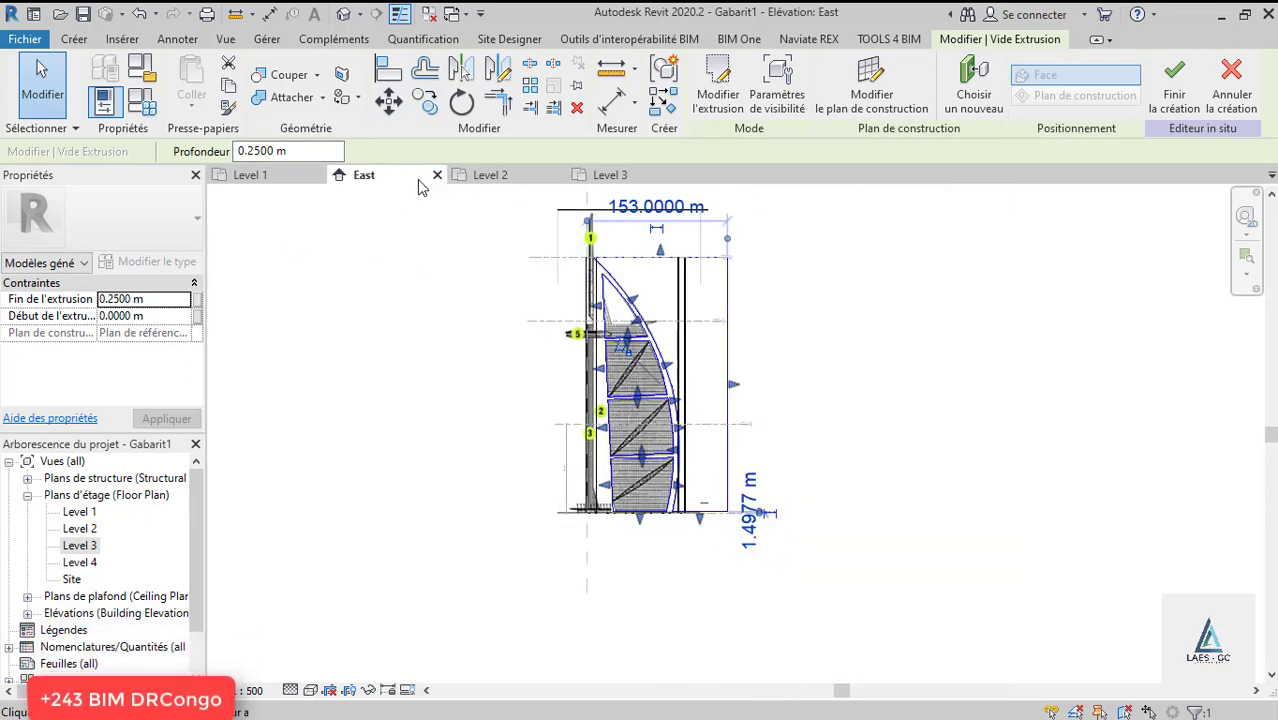
click(279, 188)
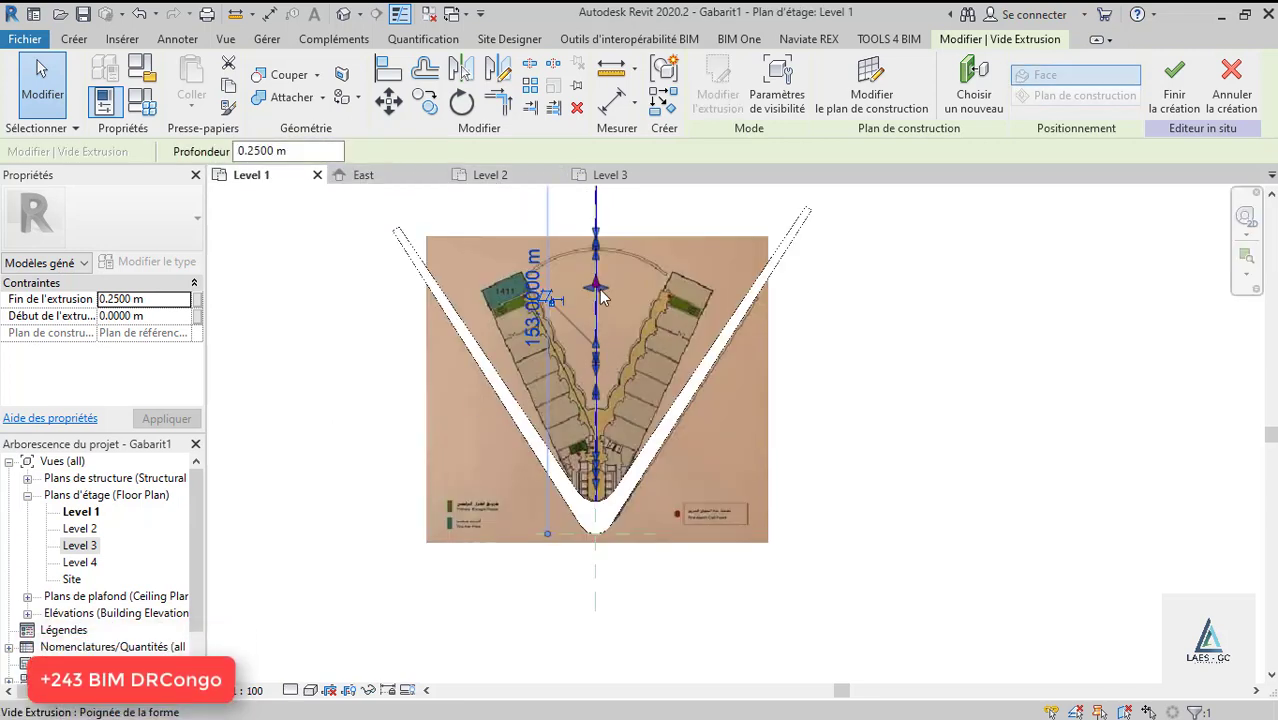
Stretch the void extrusion to both sides of the V-shaped plan, ending at about 107.4 m and starting at about -89.5 m.
drag(602, 288, 732, 285)
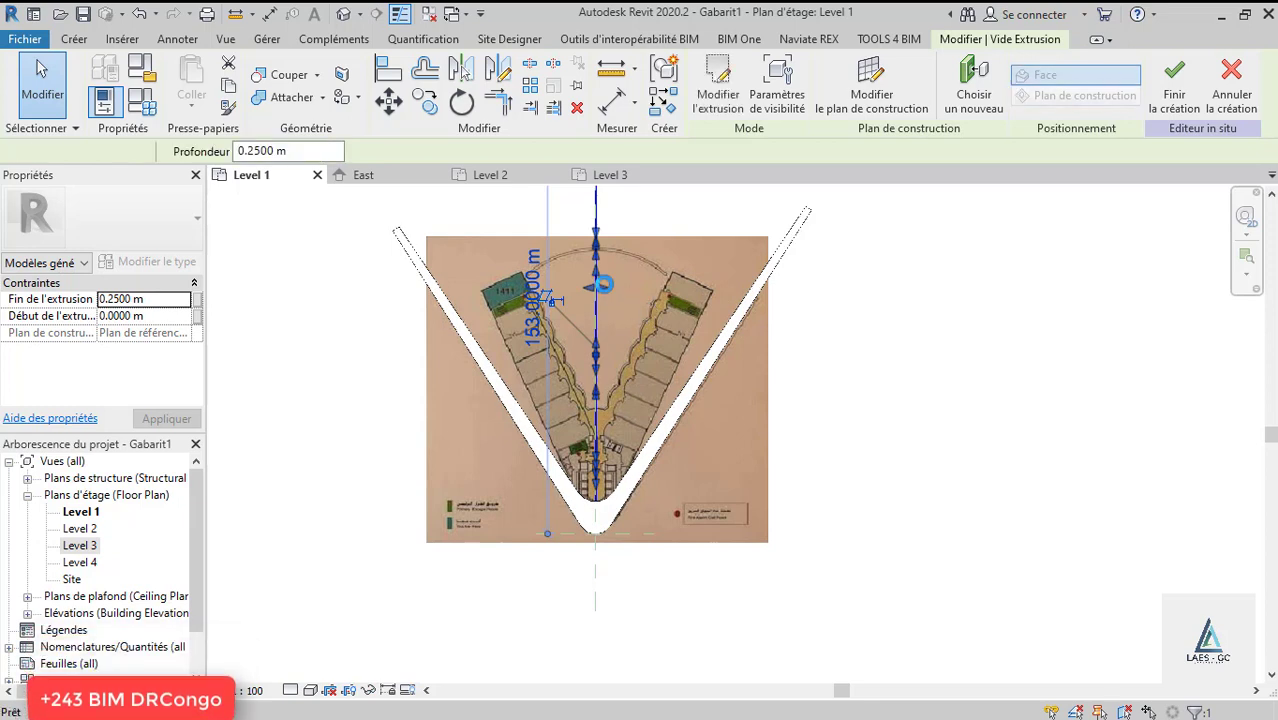
key(Escape)
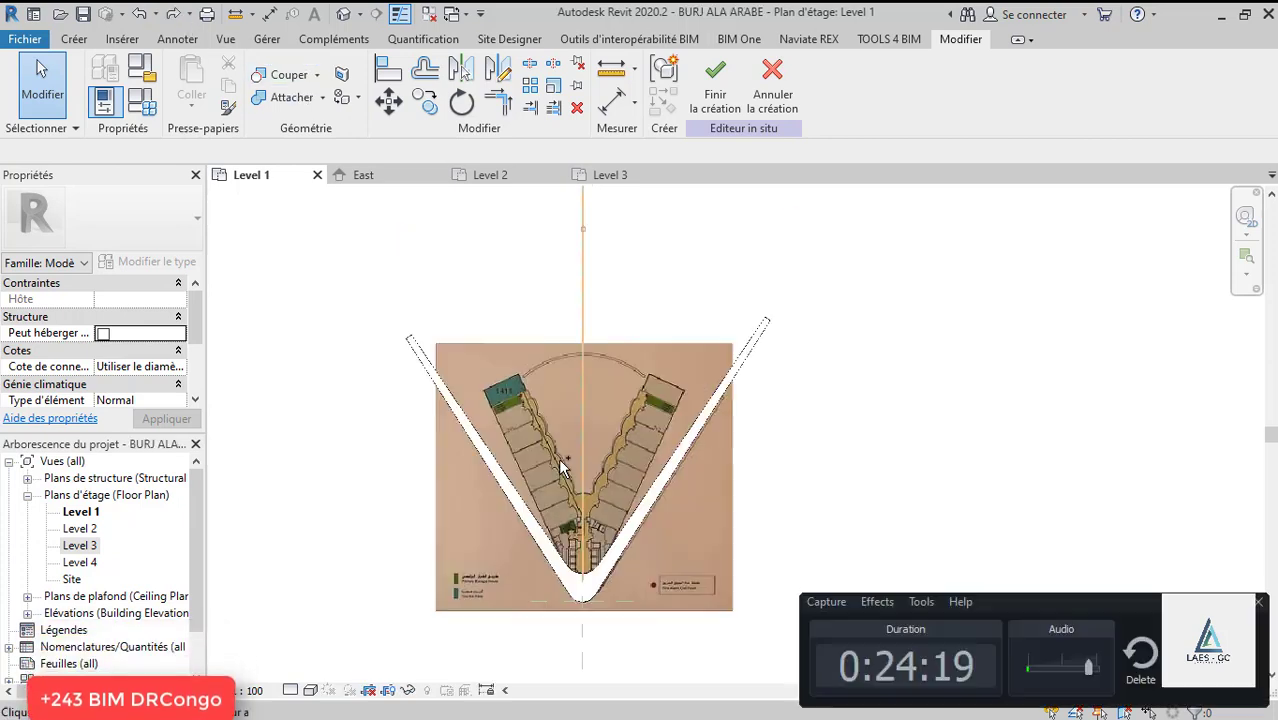
click(576, 410)
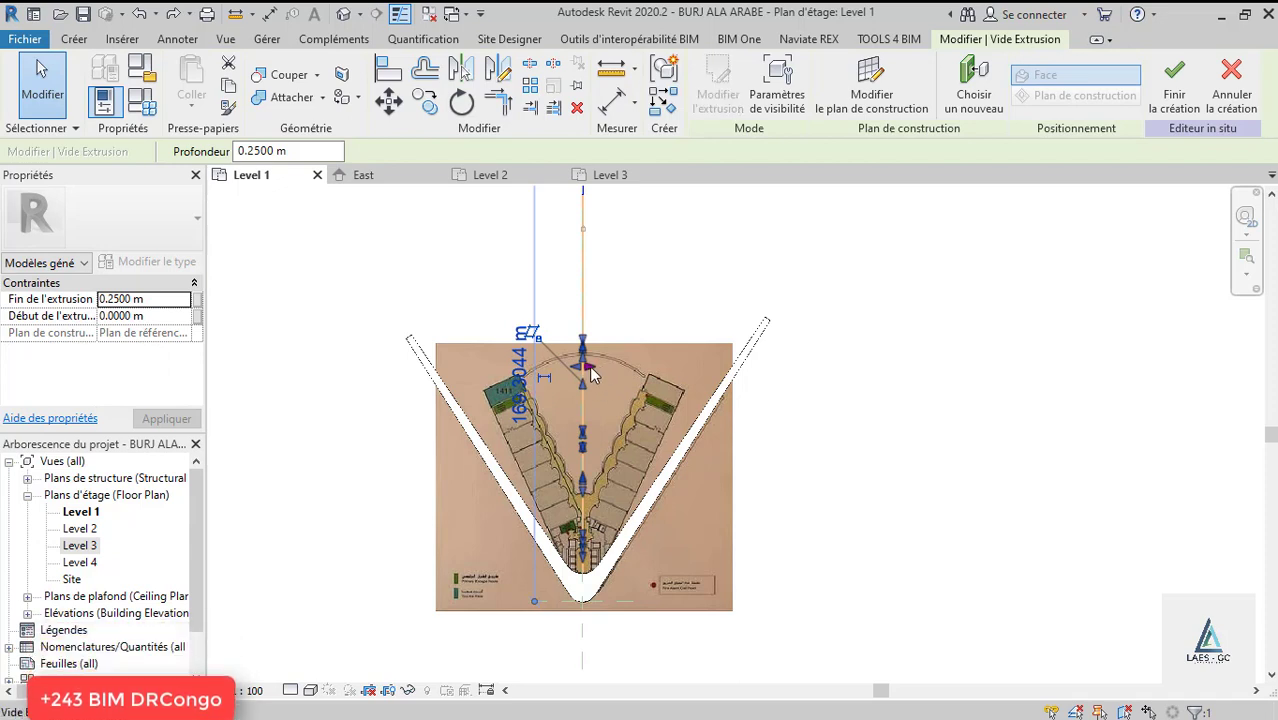
drag(590, 372, 870, 379)
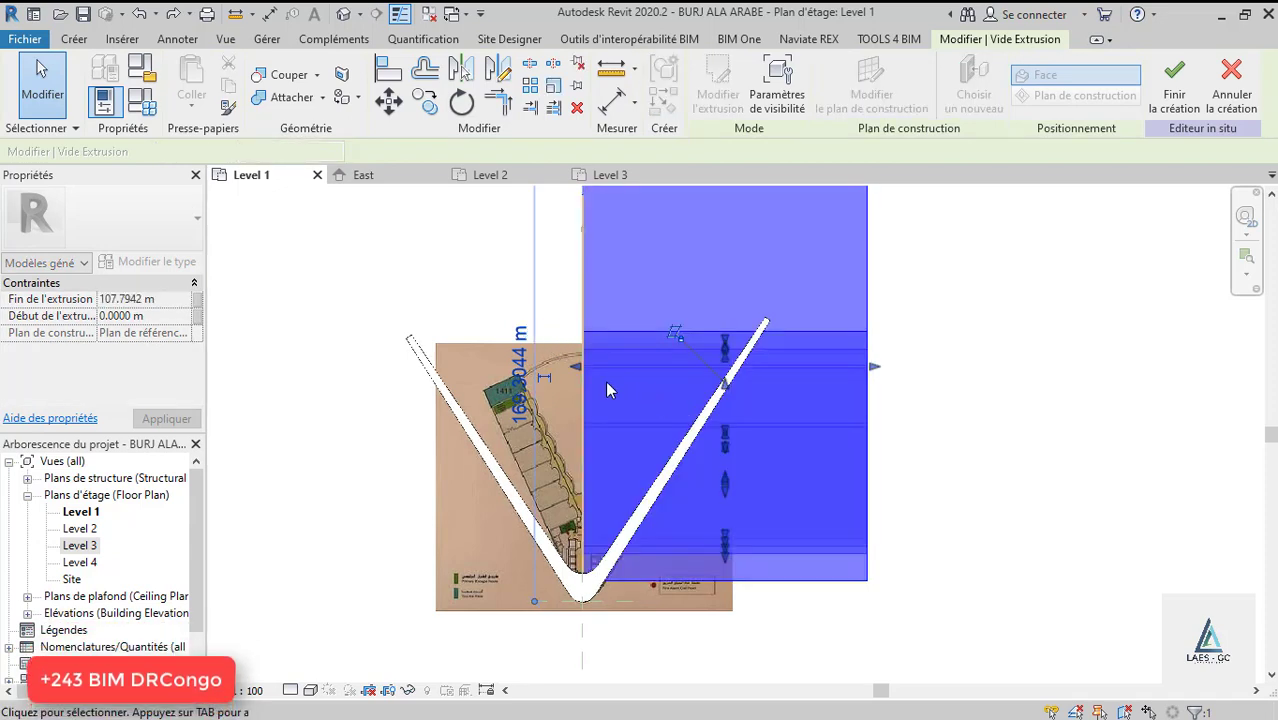
drag(610, 390, 330, 386)
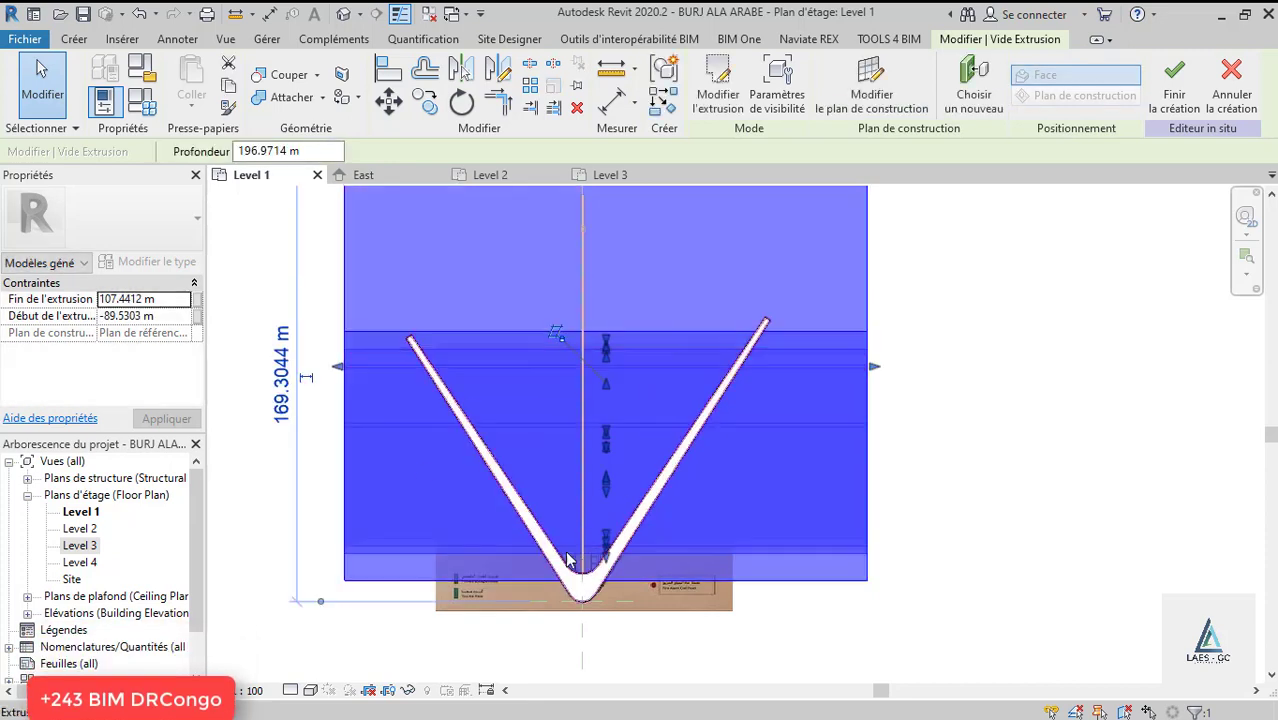
scroll(590, 560, down, 2)
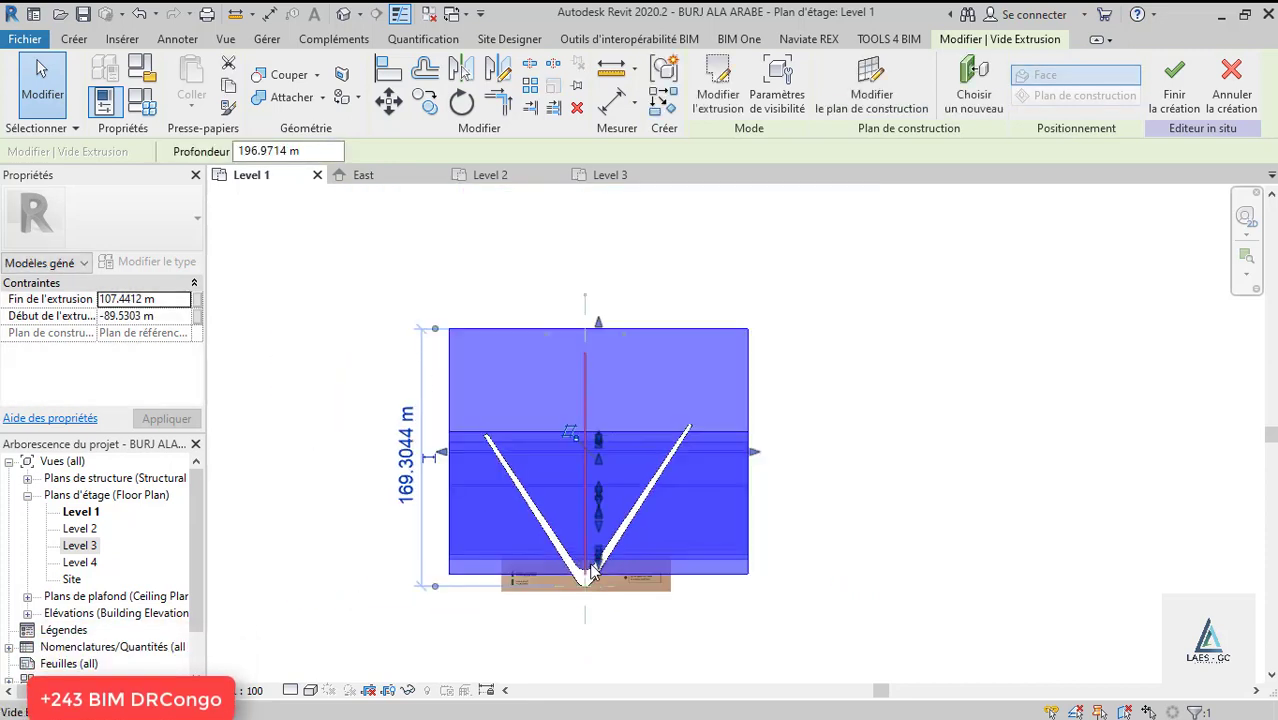
Cut the V-shaped extrusion with the stretched void extrusion and check the cut in the 3D view.
click(287, 76)
click(498, 508)
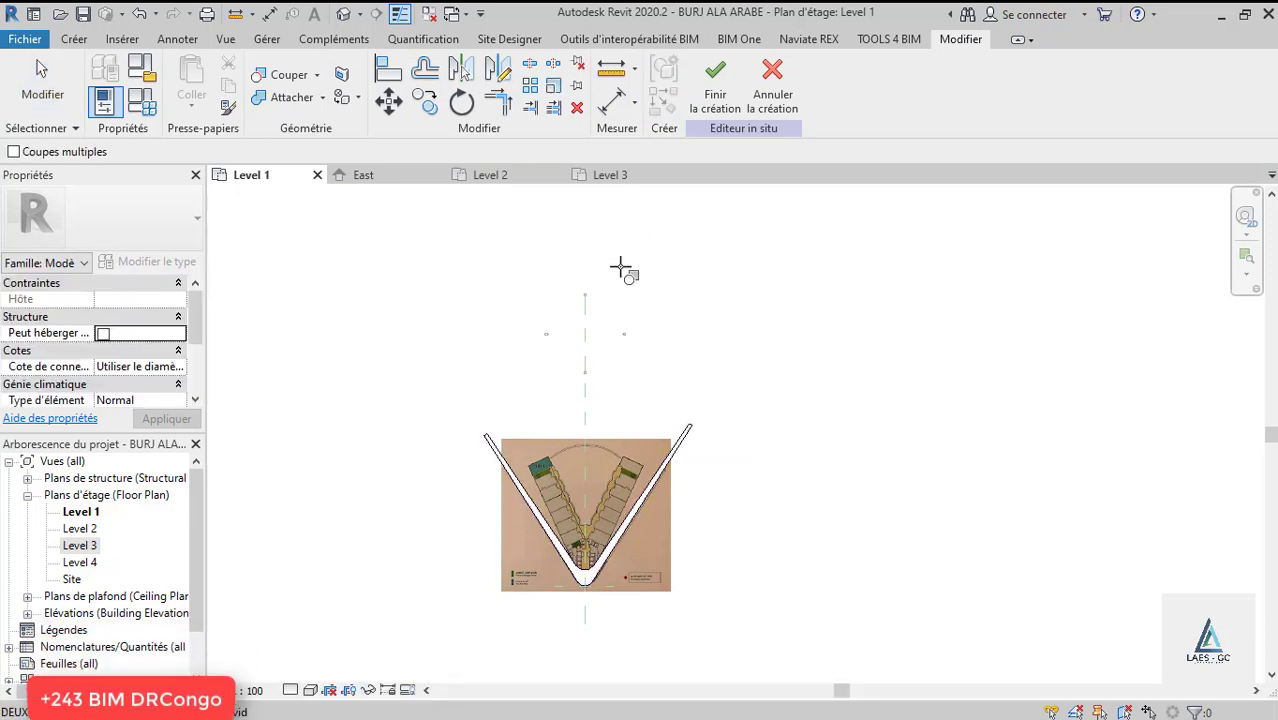
key(Escape)
scroll(628, 382, up, 1)
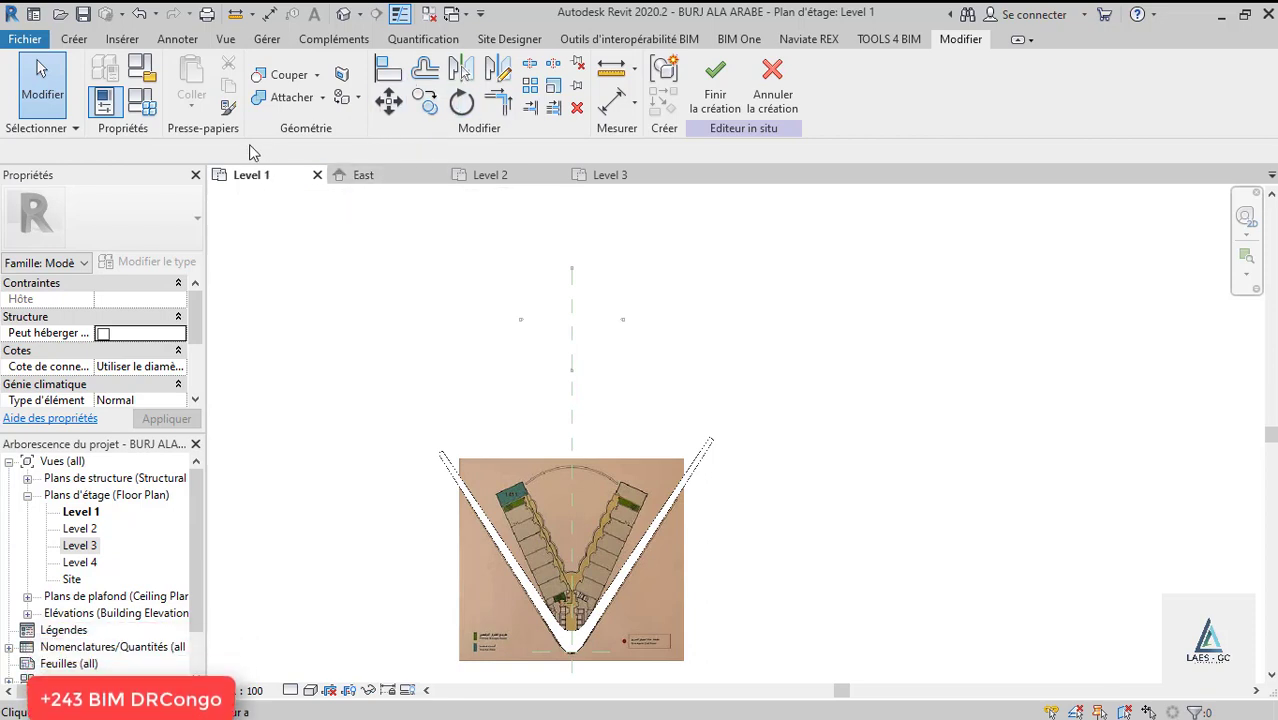
click(343, 14)
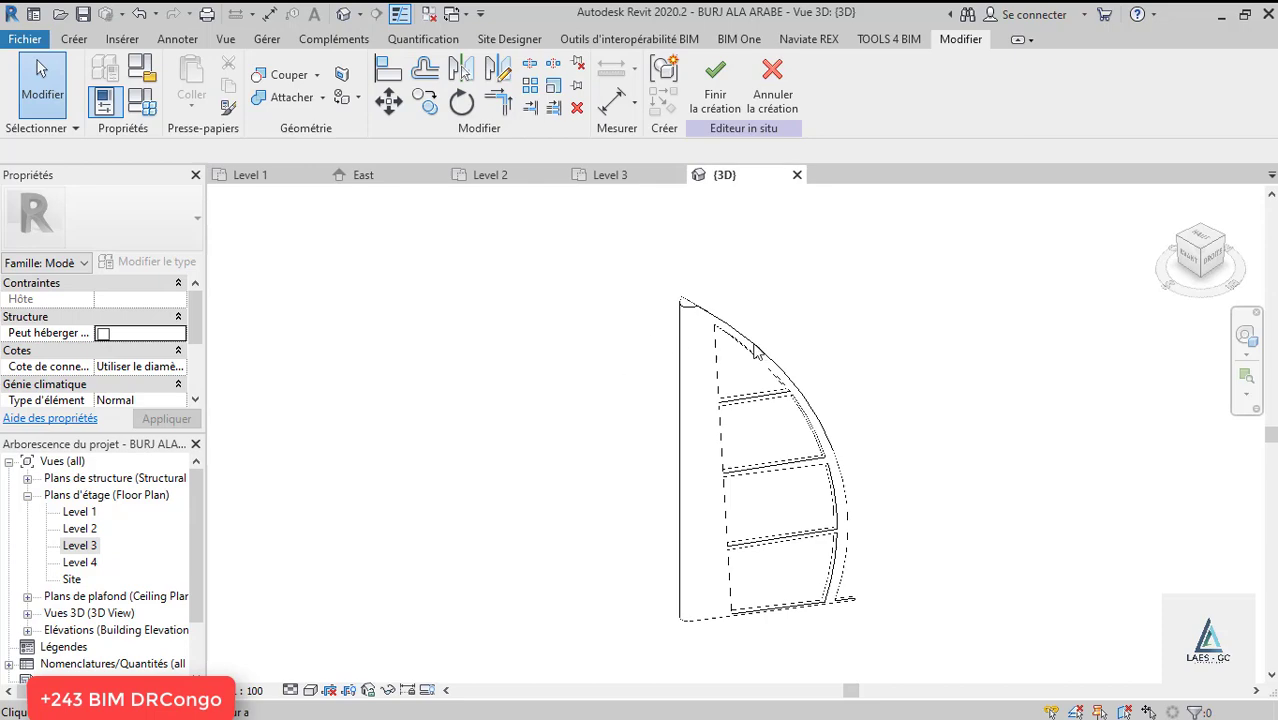
shift+middle_drag(924, 451, 650, 448)
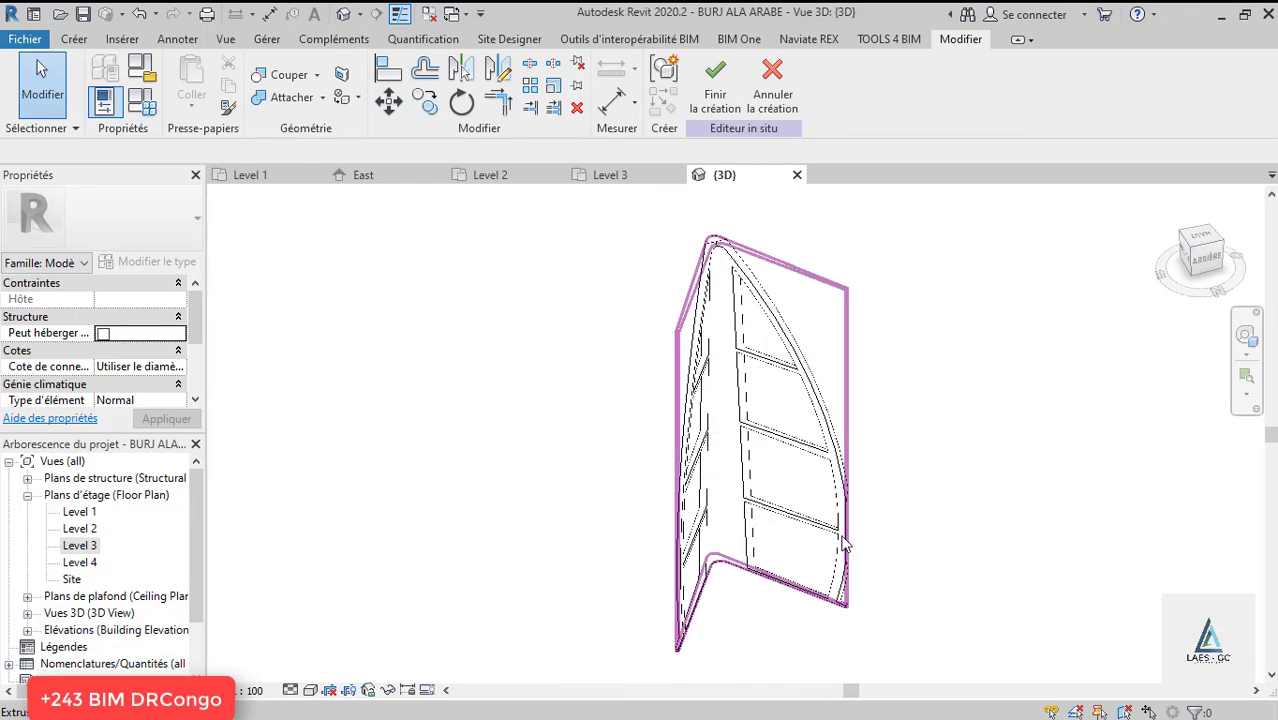
click(310, 689)
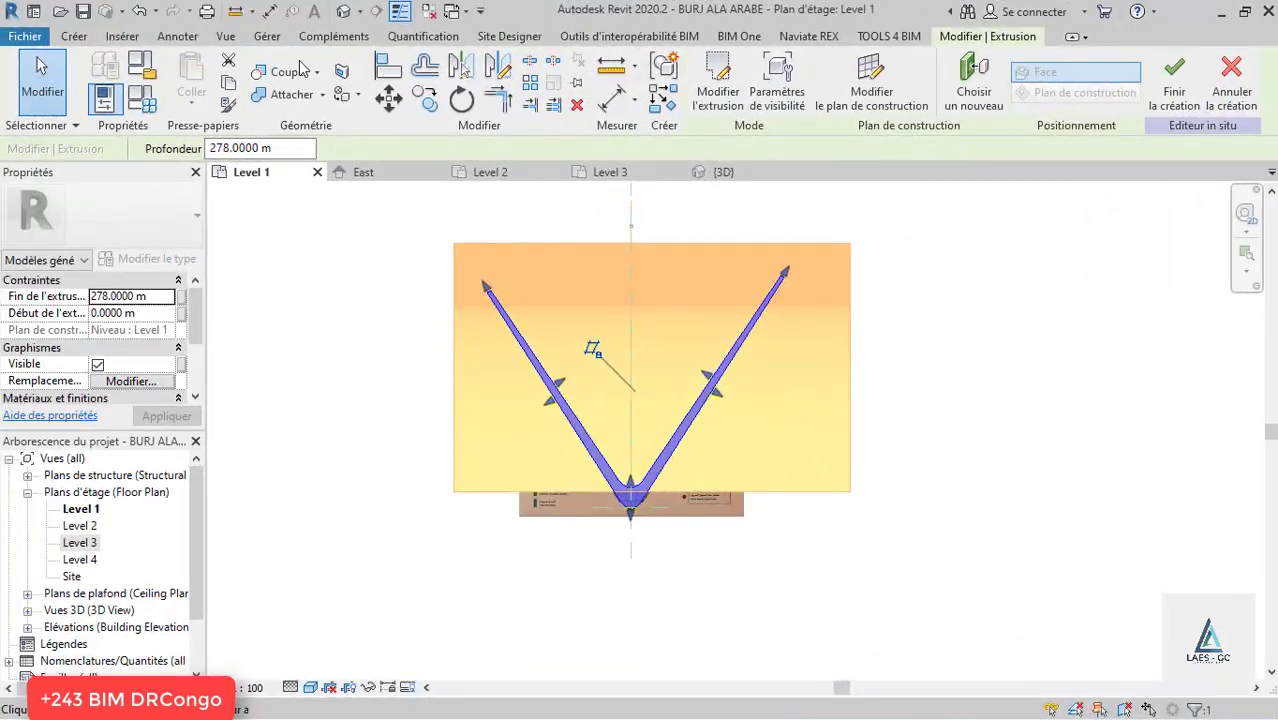
click(289, 72)
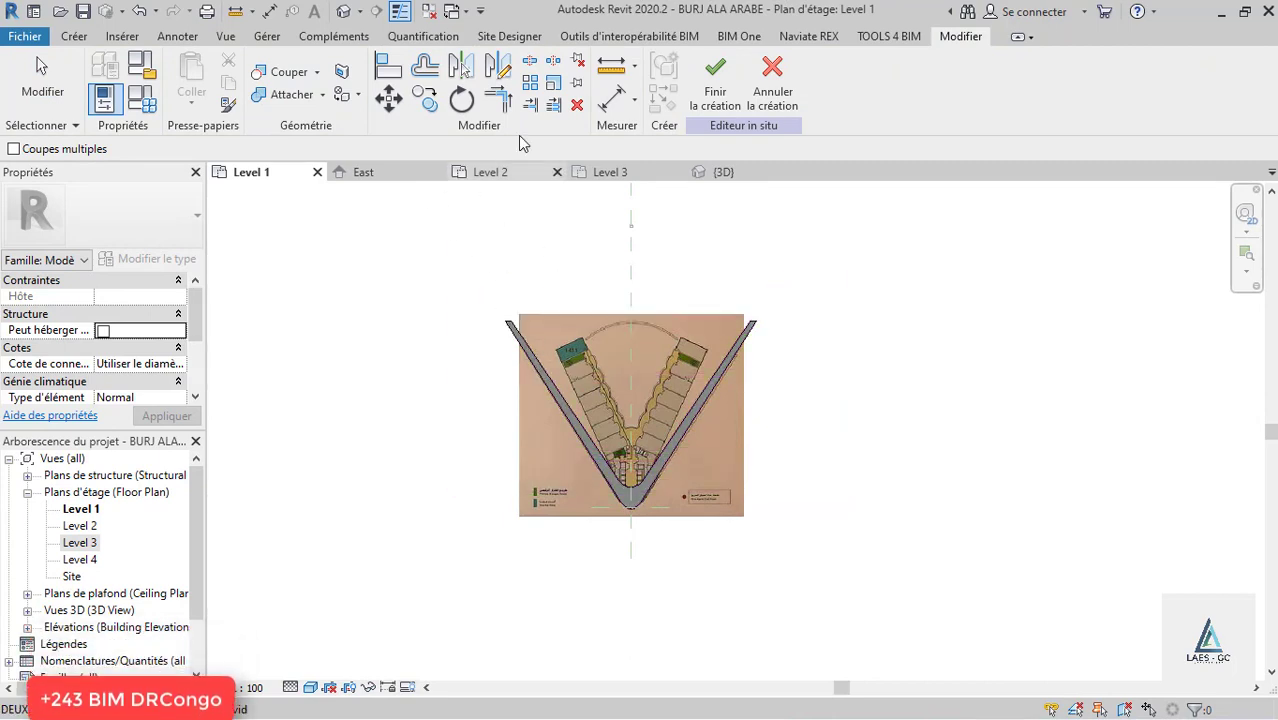
Set the 3D view to the Ombré visual style and examine the cut tower from several sides and at its peak.
click(725, 174)
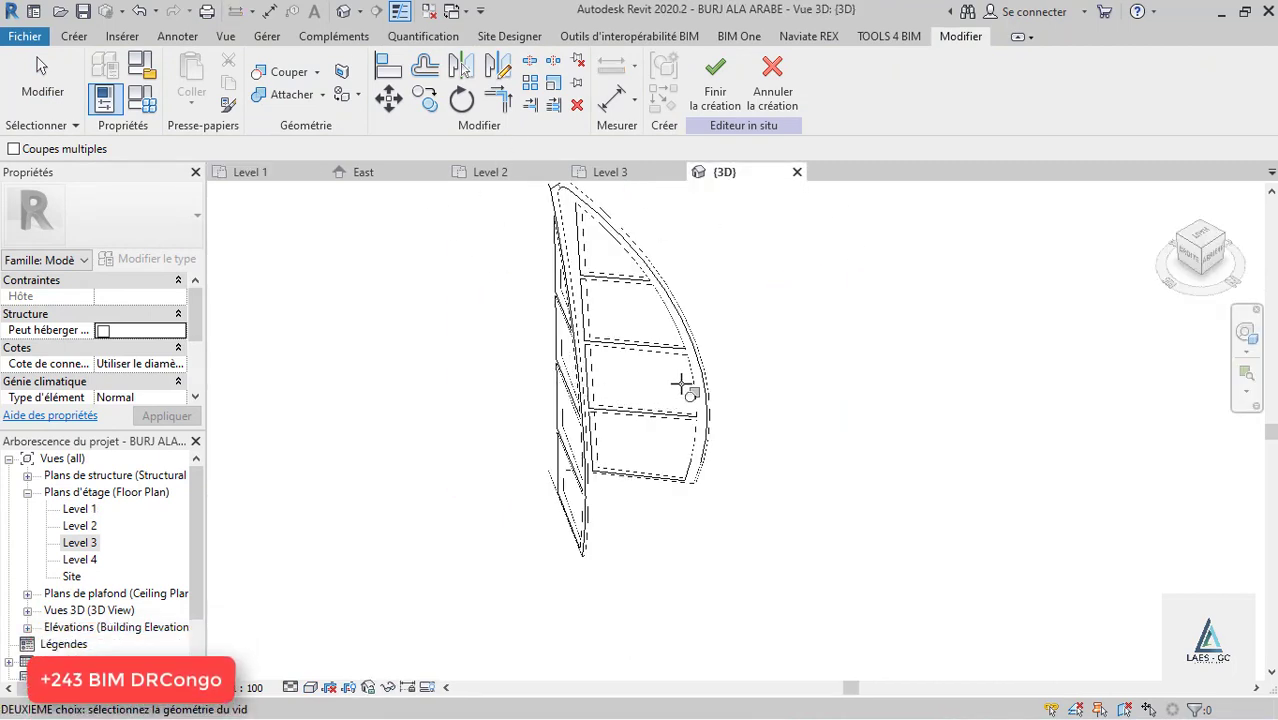
shift+middle_drag(730, 370, 470, 510)
click(311, 687)
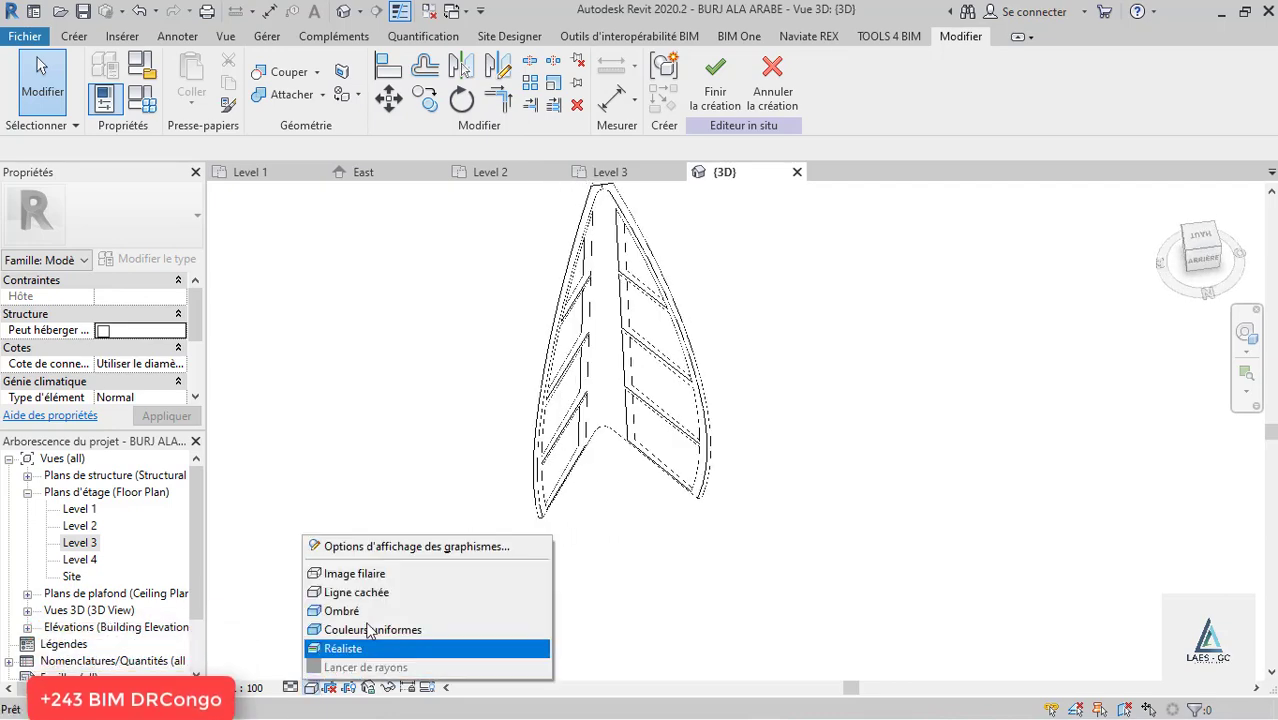
click(372, 609)
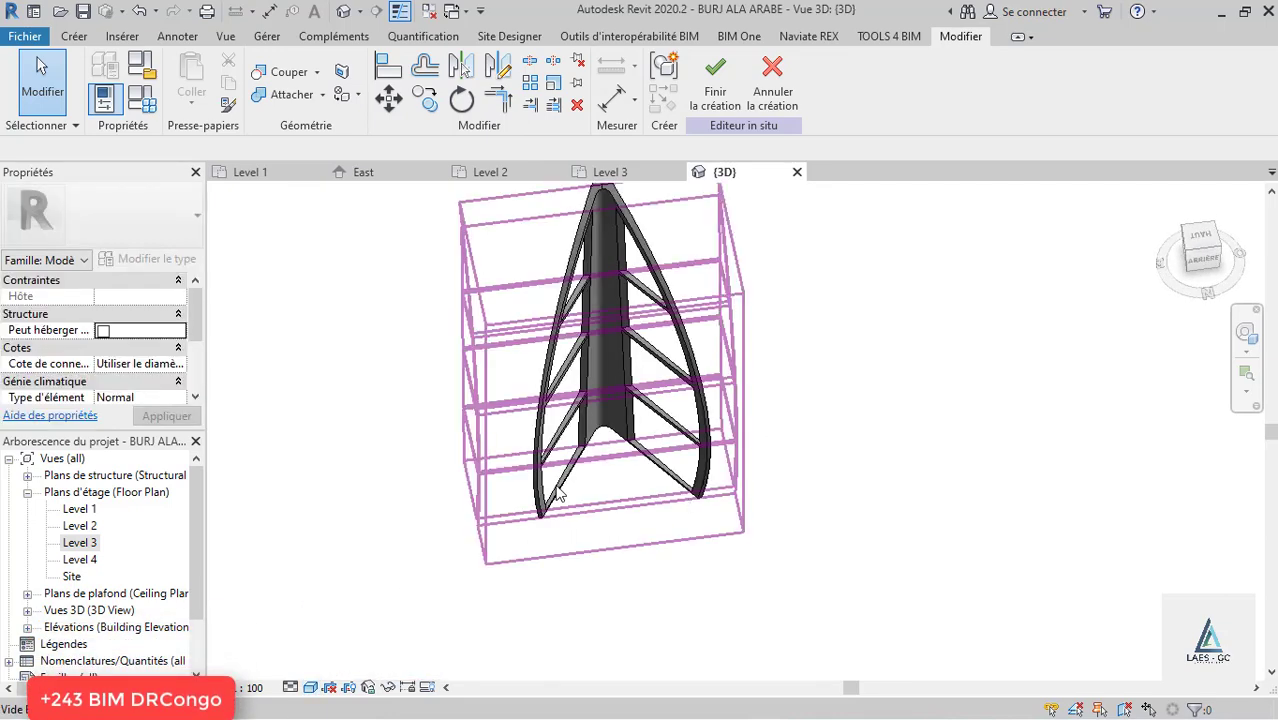
shift+middle_drag(558, 492, 684, 504)
shift+middle_drag(595, 488, 794, 470)
shift+middle_drag(950, 436, 858, 410)
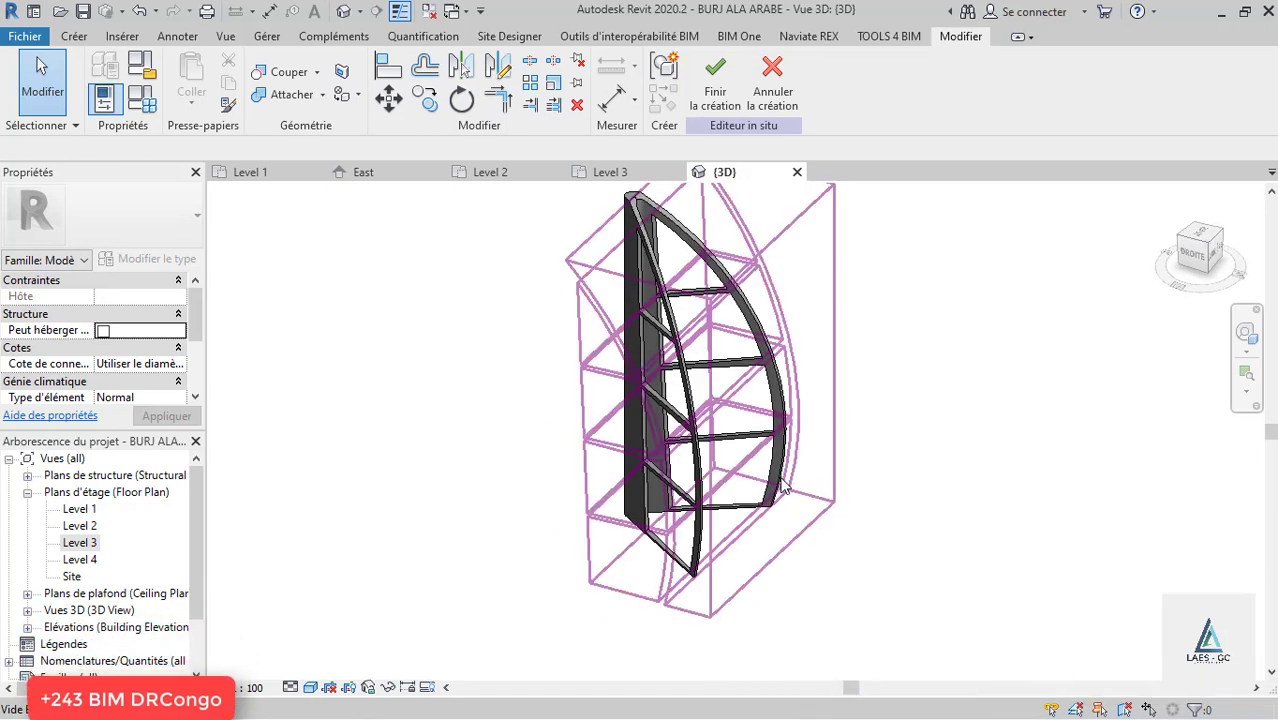
scroll(490, 530, down, 2)
scroll(604, 275, up, 4)
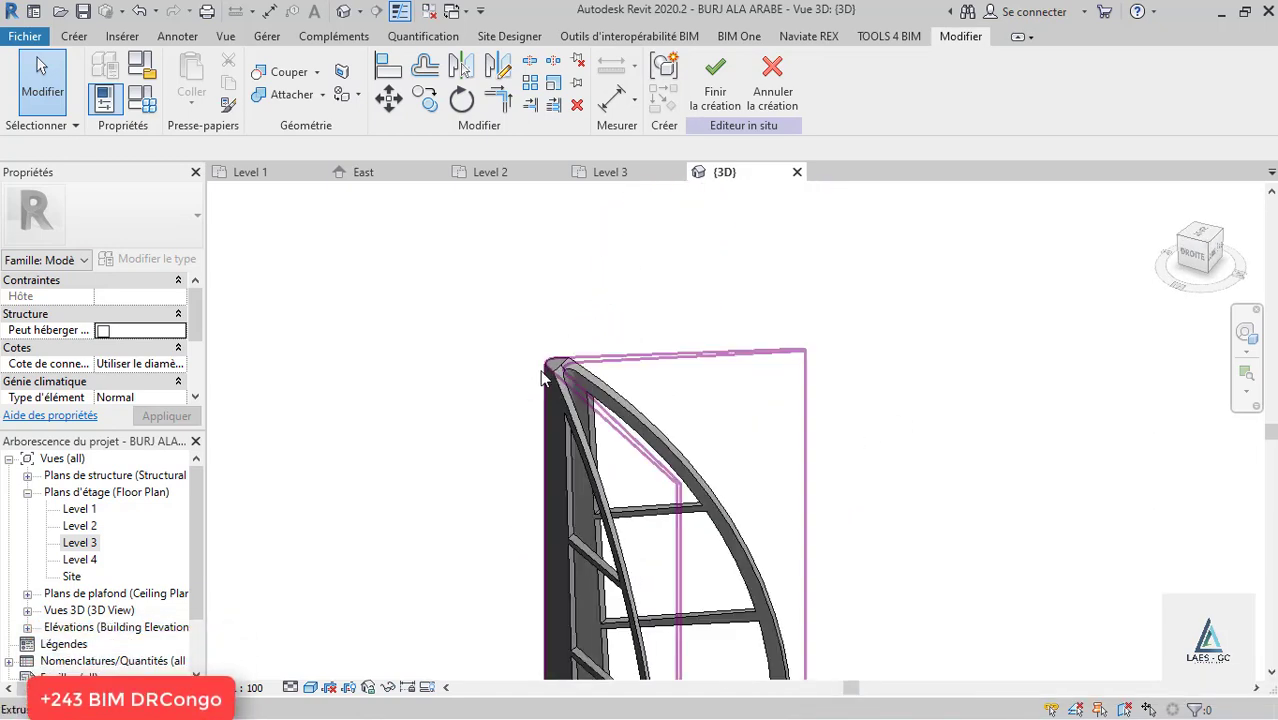
Open the Level 4 floor plan and set its view range top, bottom and view depth to Sans limite.
double_click(80, 559)
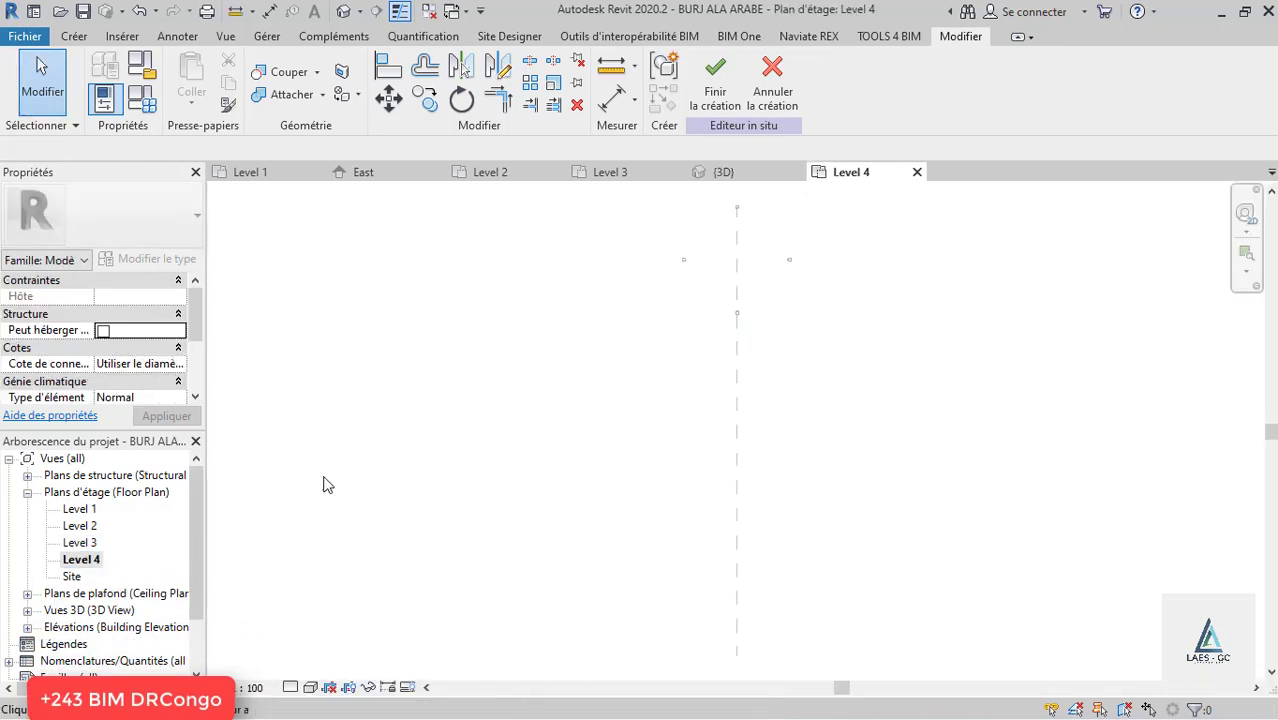
scroll(485, 451, down, 3)
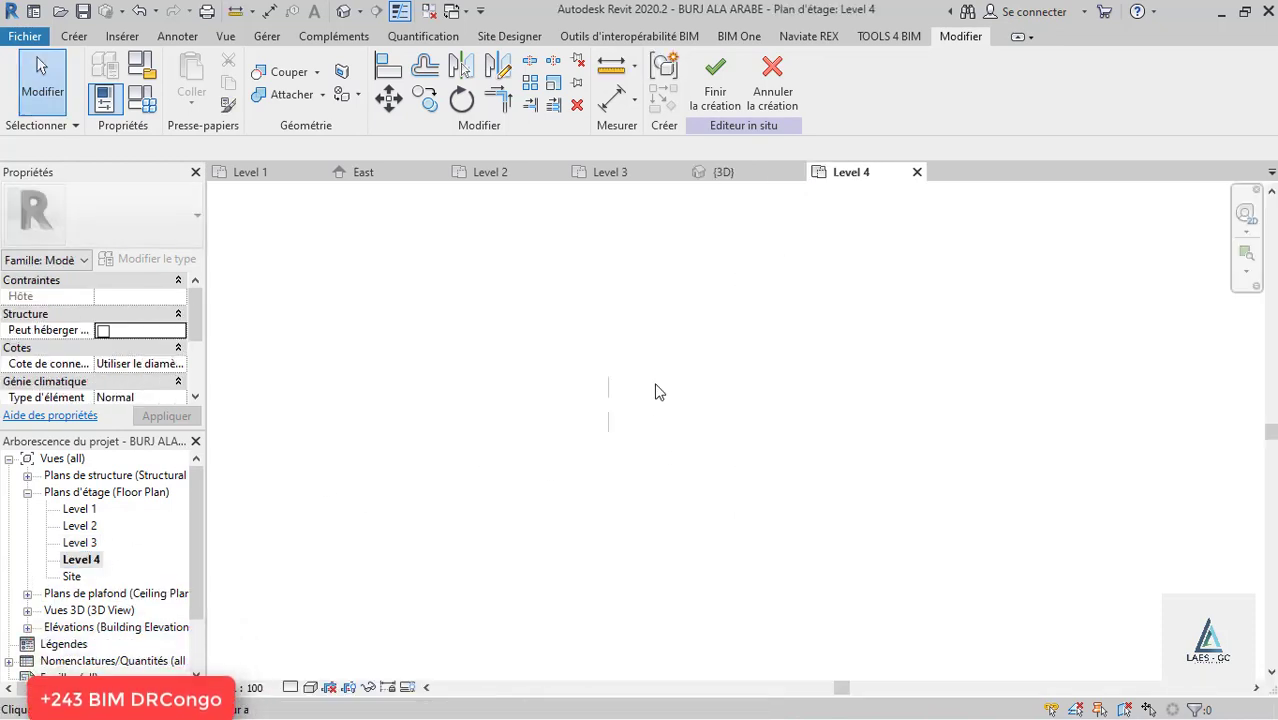
scroll(585, 415, up, 2)
key(v)
key(r)
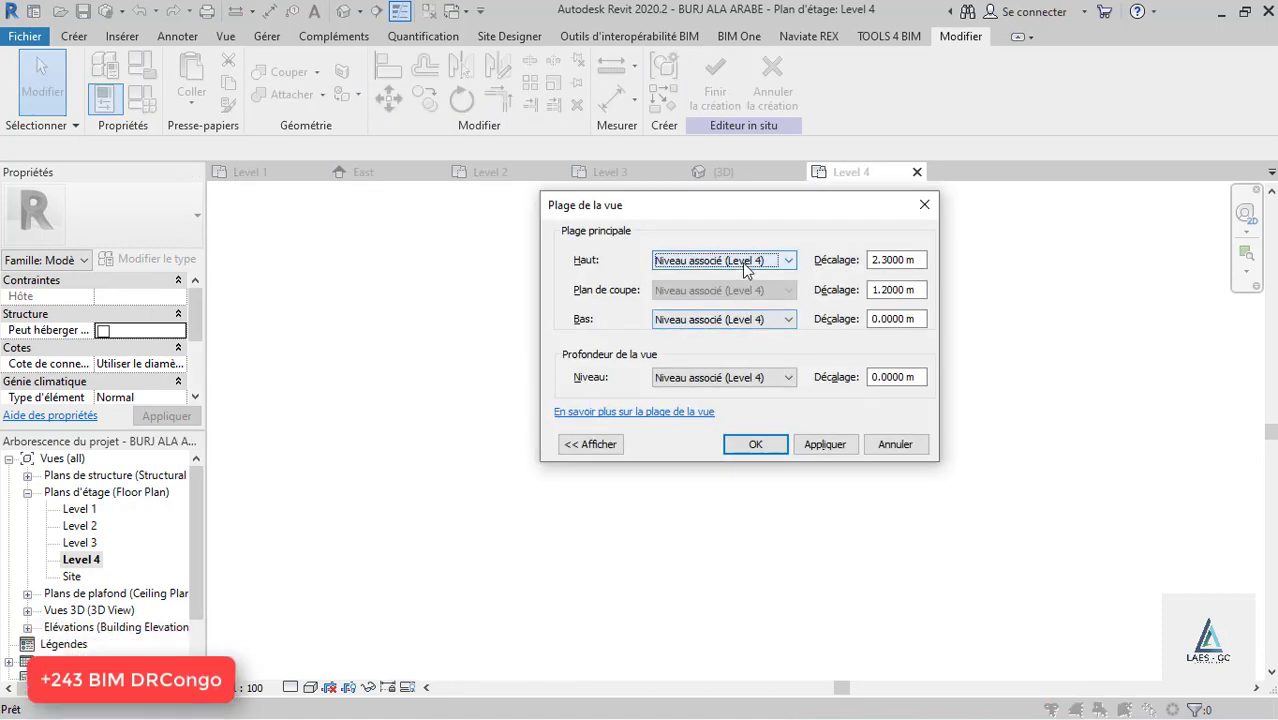
click(742, 261)
click(730, 300)
click(729, 320)
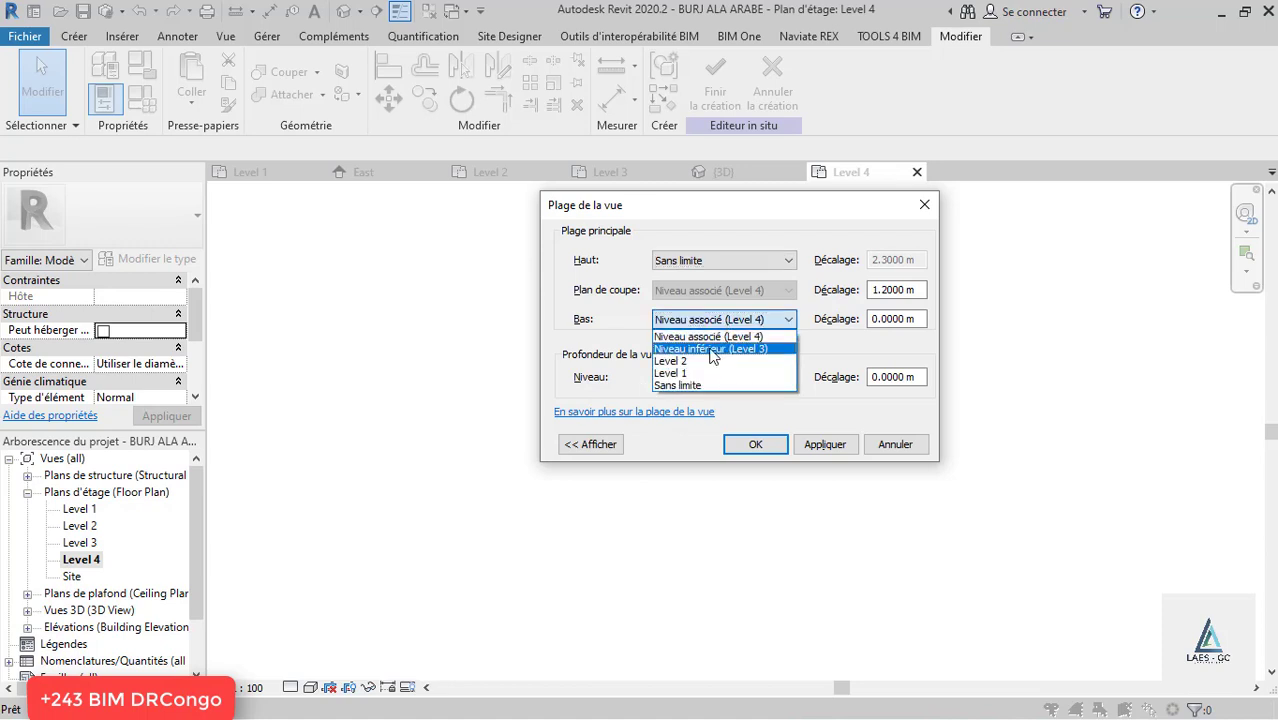
click(685, 384)
click(720, 378)
click(686, 444)
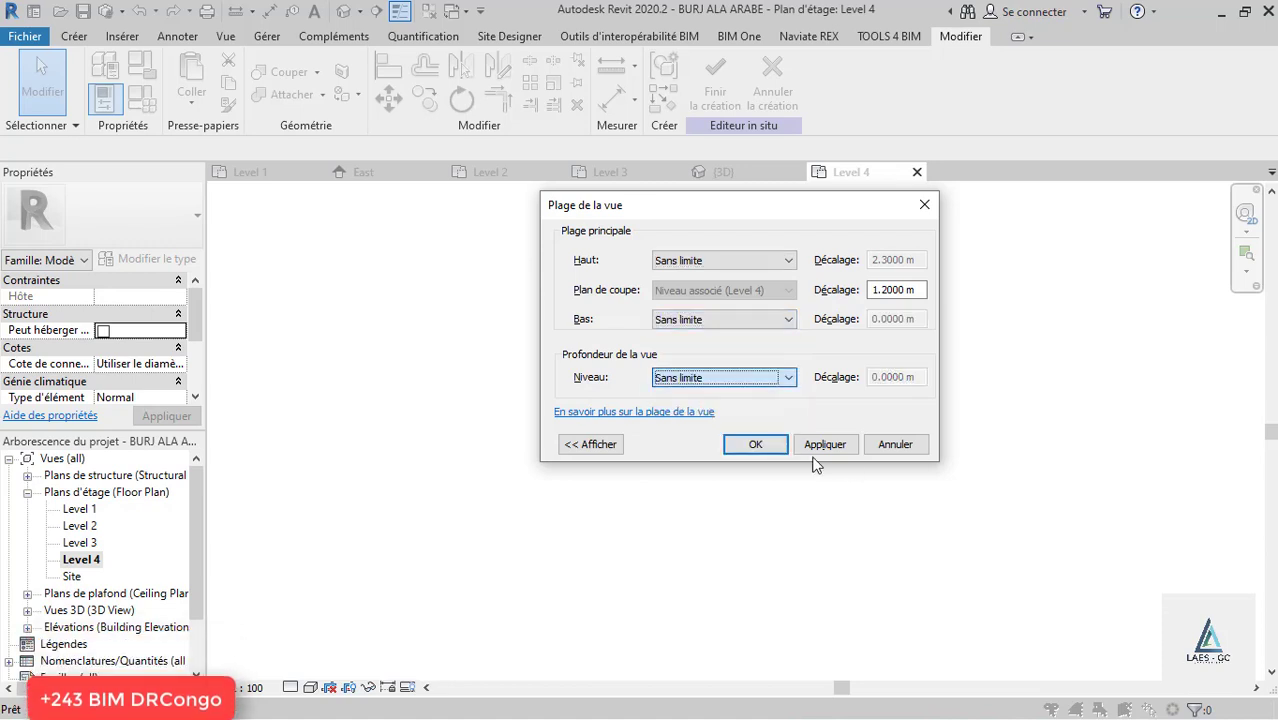
click(826, 444)
click(755, 444)
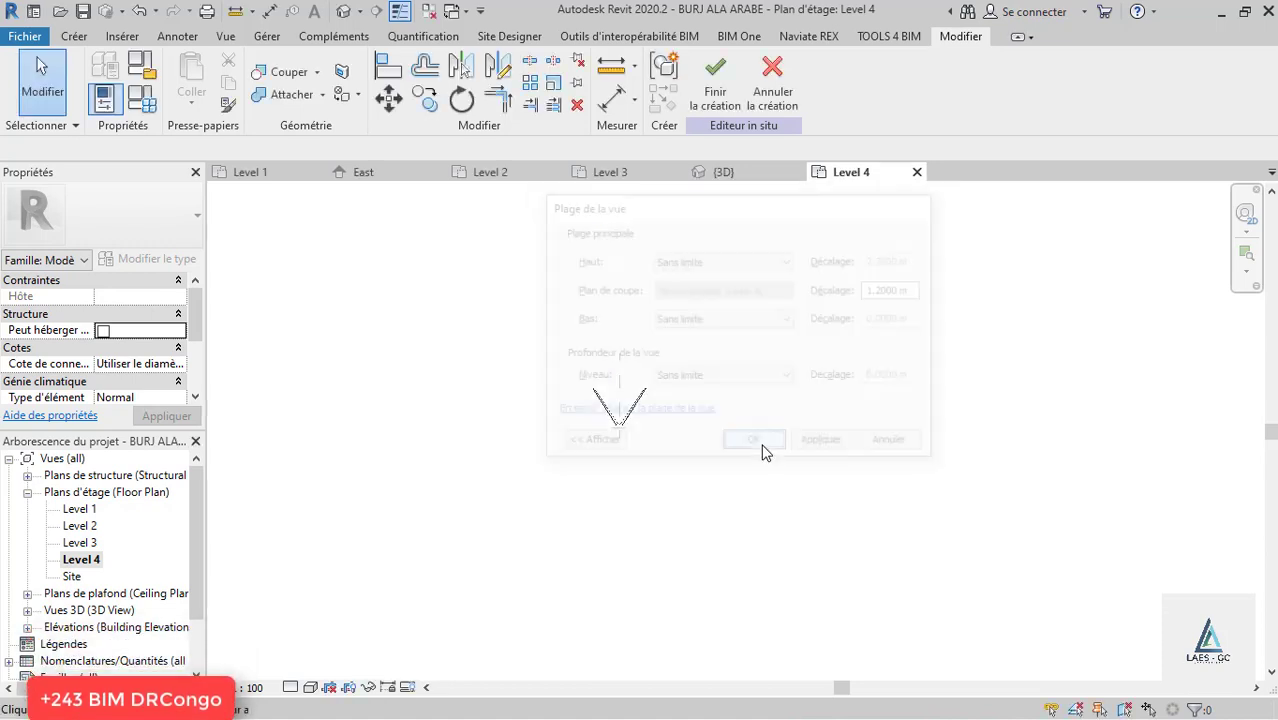
Start an extrusion on Level 4 and draw a horizontal line across the mast between the V's two outer edges.
scroll(634, 474, up, 4)
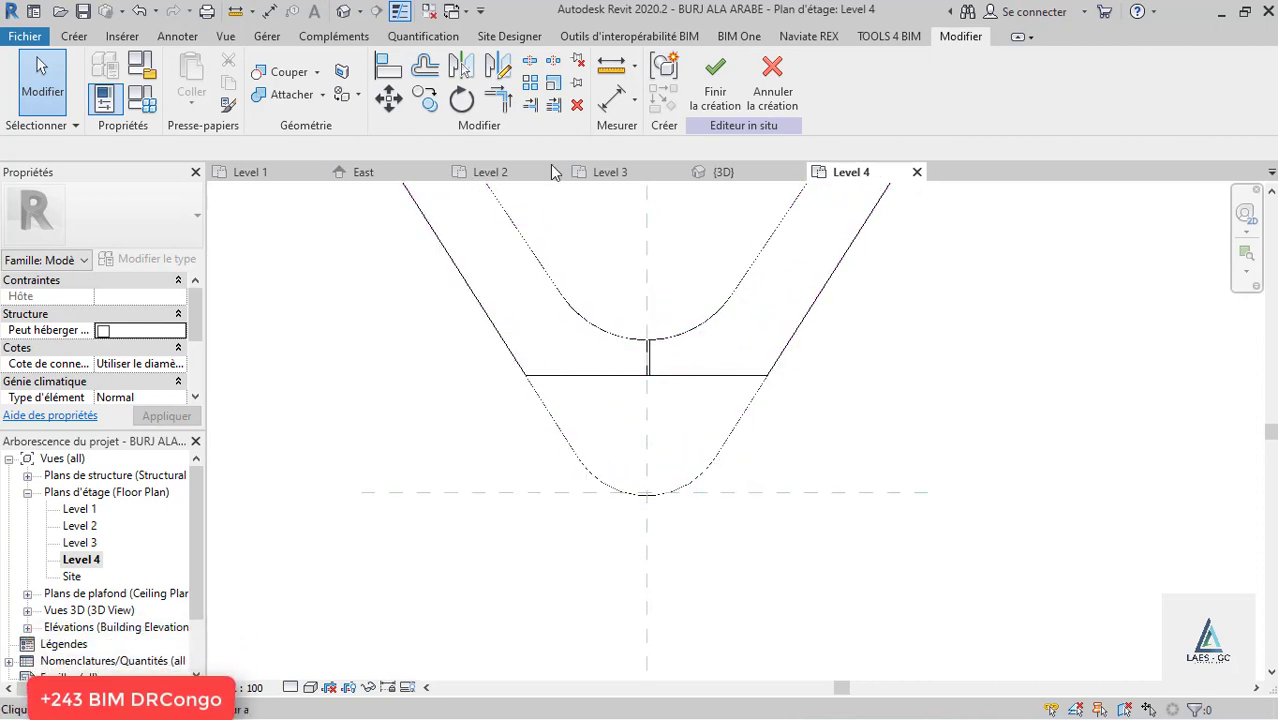
click(74, 36)
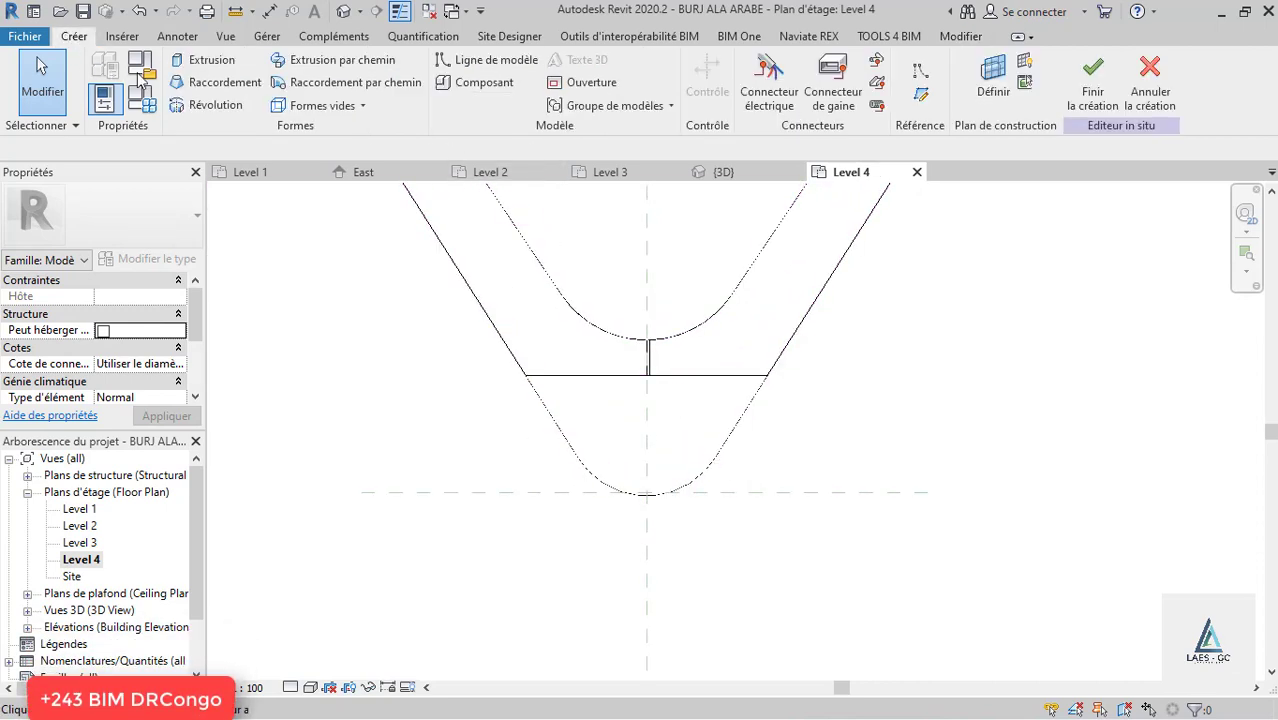
click(207, 62)
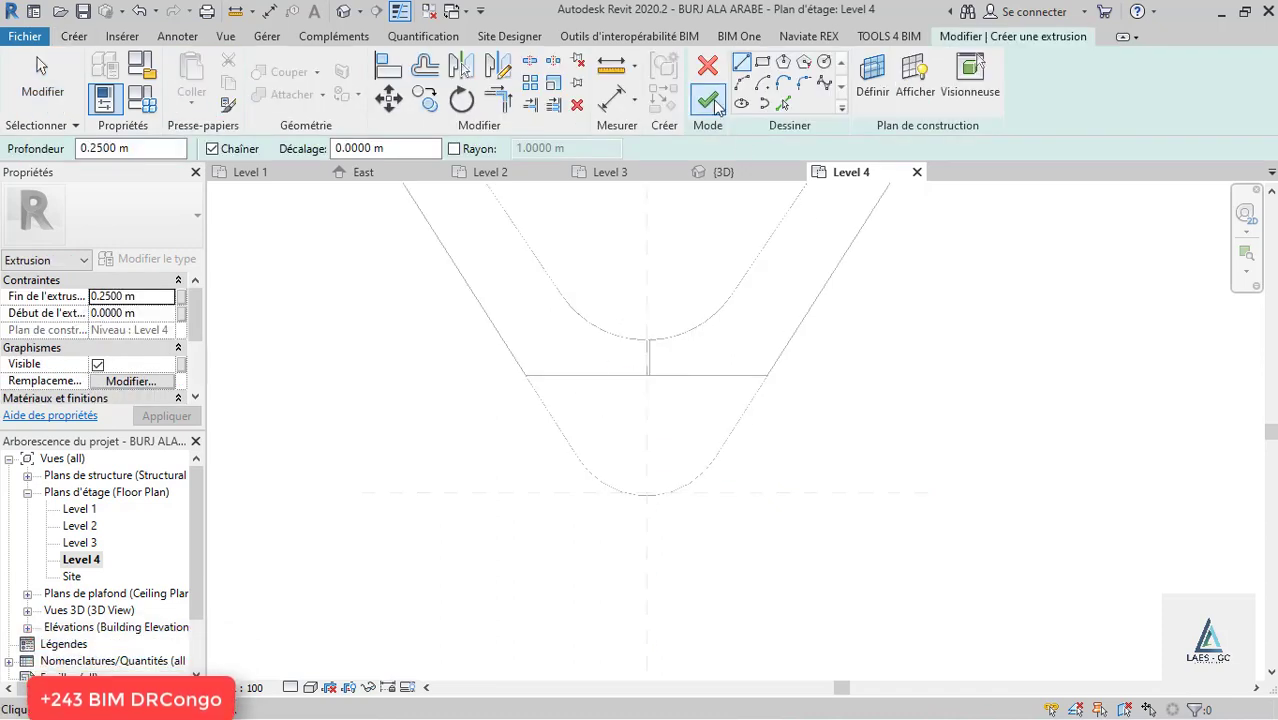
scroll(573, 387, up, 2)
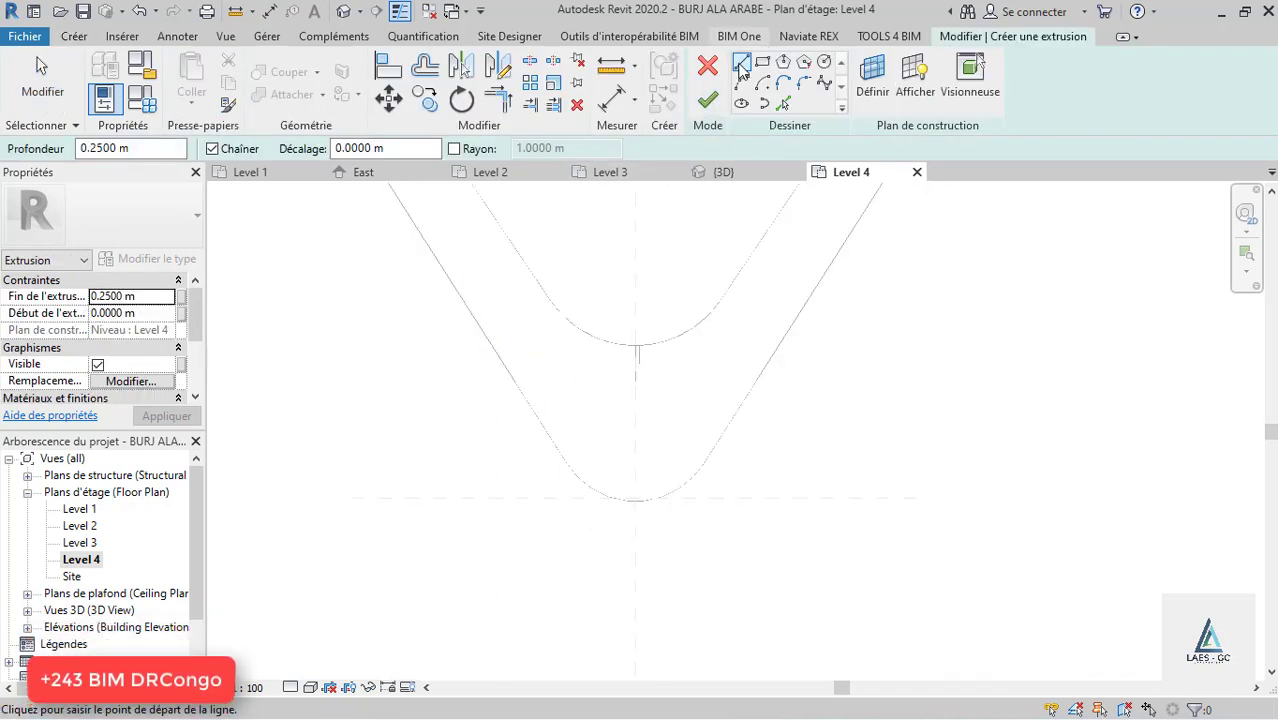
scroll(520, 381, down, 1)
click(514, 381)
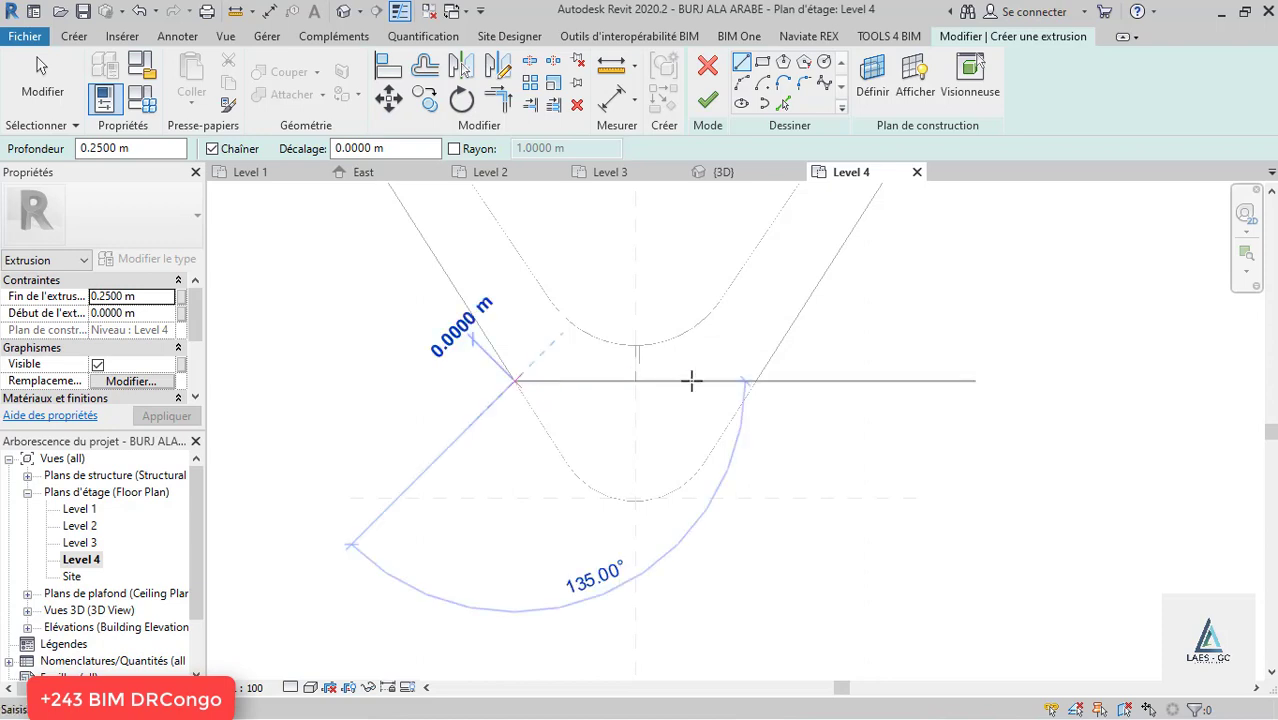
click(756, 381)
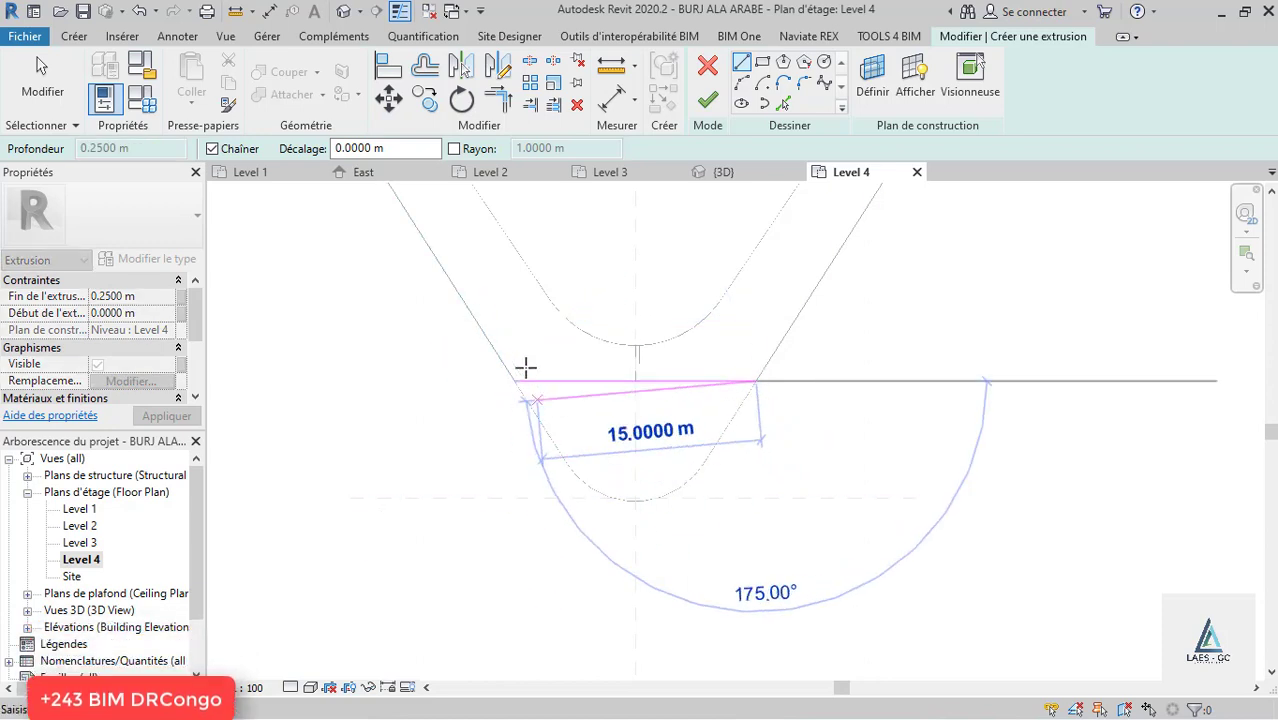
Set the Level 4 view to Elevé detail and the Image filaire visual style.
click(292, 687)
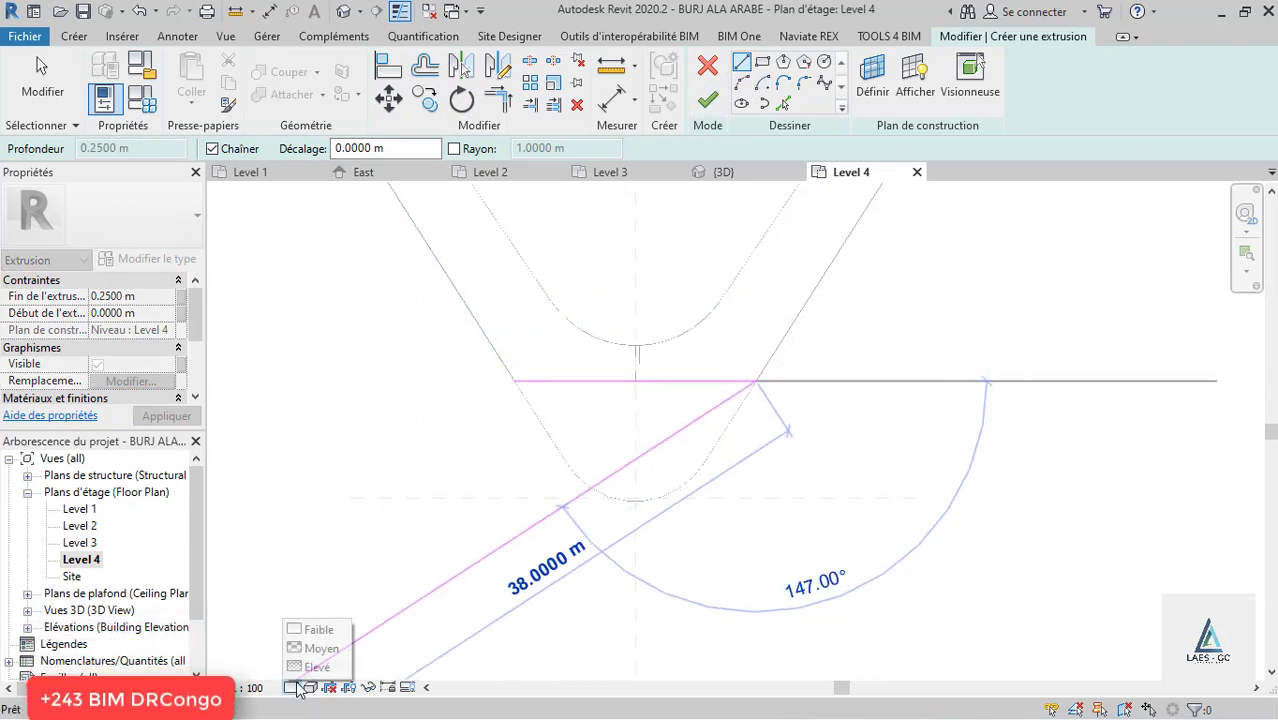
click(316, 667)
click(310, 687)
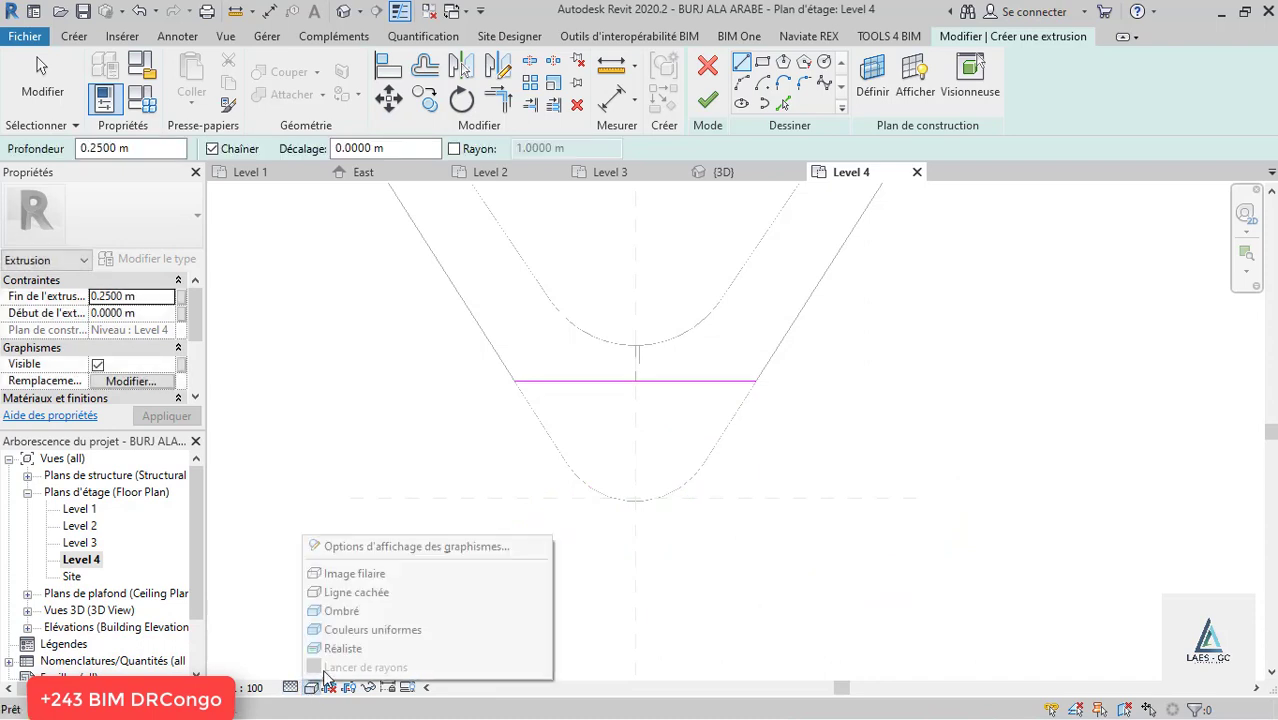
click(380, 580)
Add the V's two outer edges and its rounded tip to the extrusion sketch with Pick Lines.
scroll(590, 408, up, 1)
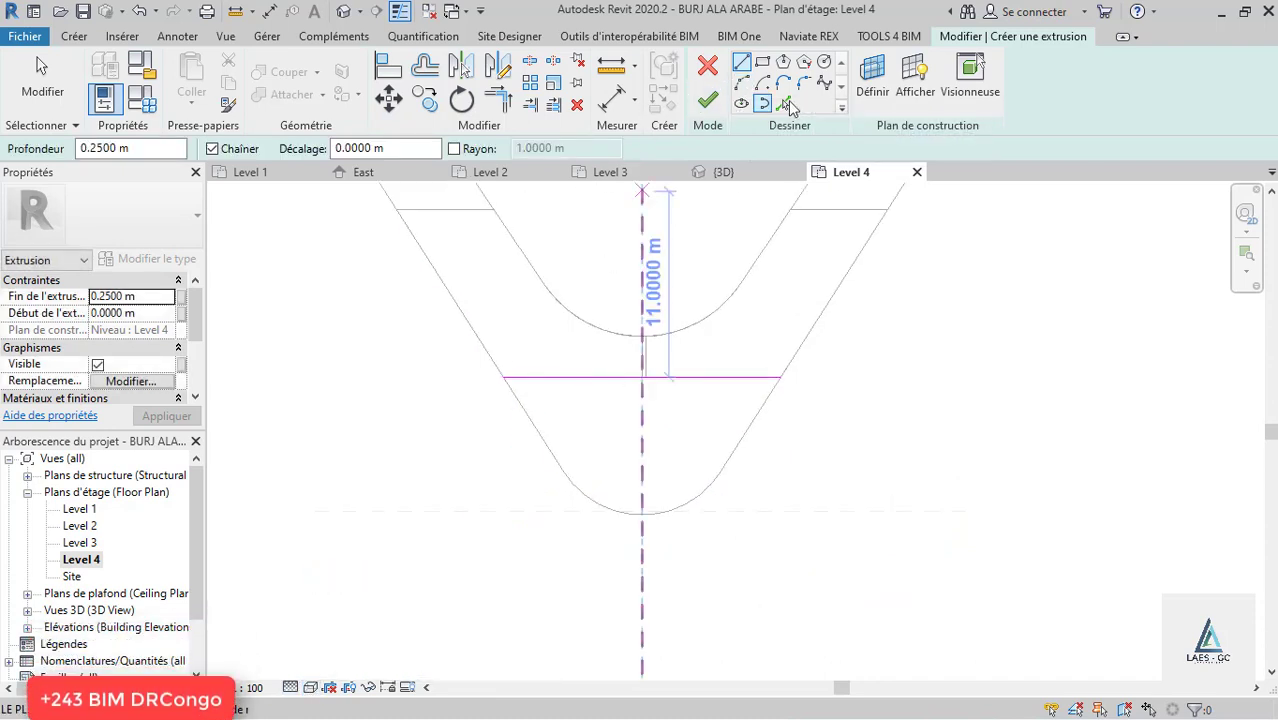
click(784, 104)
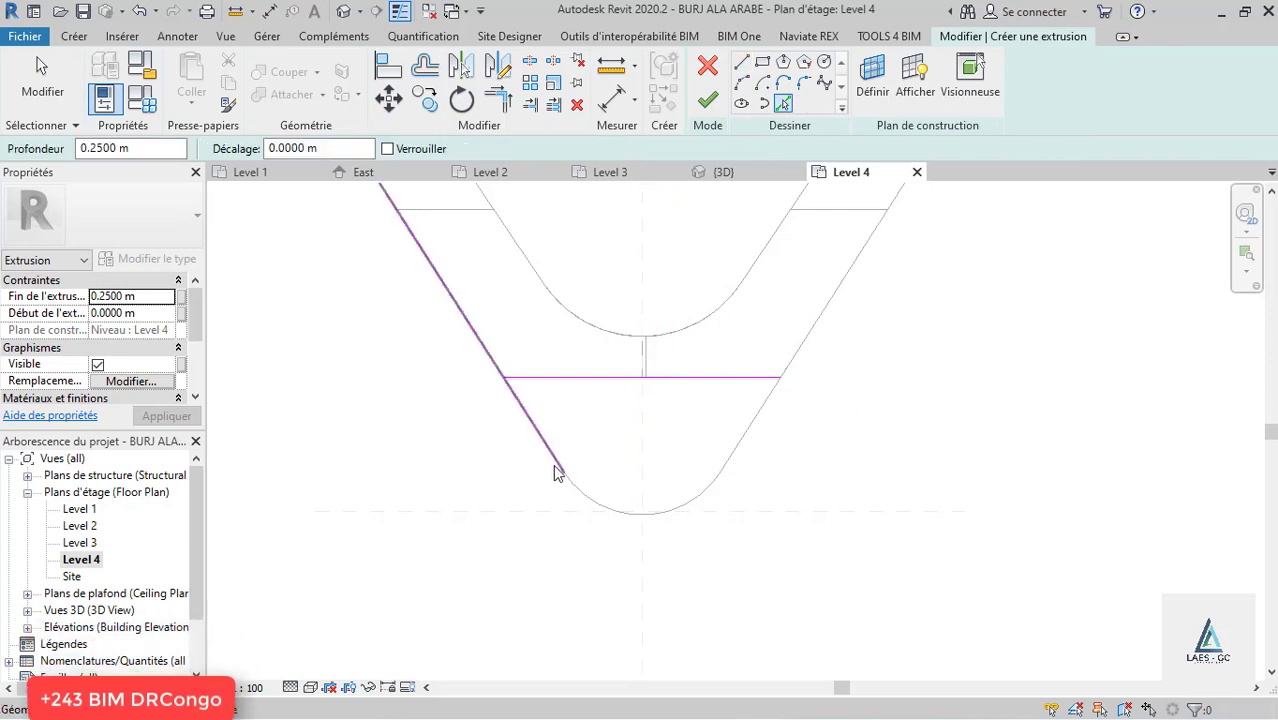
click(538, 444)
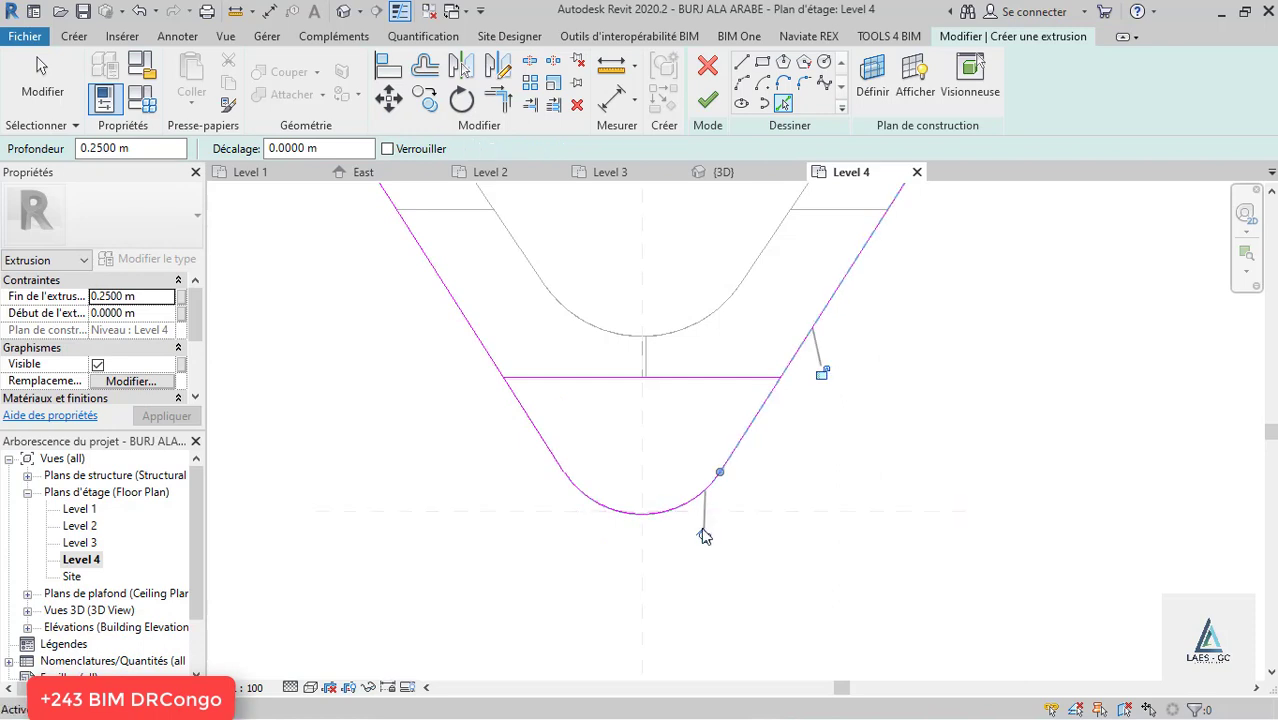
key(Escape)
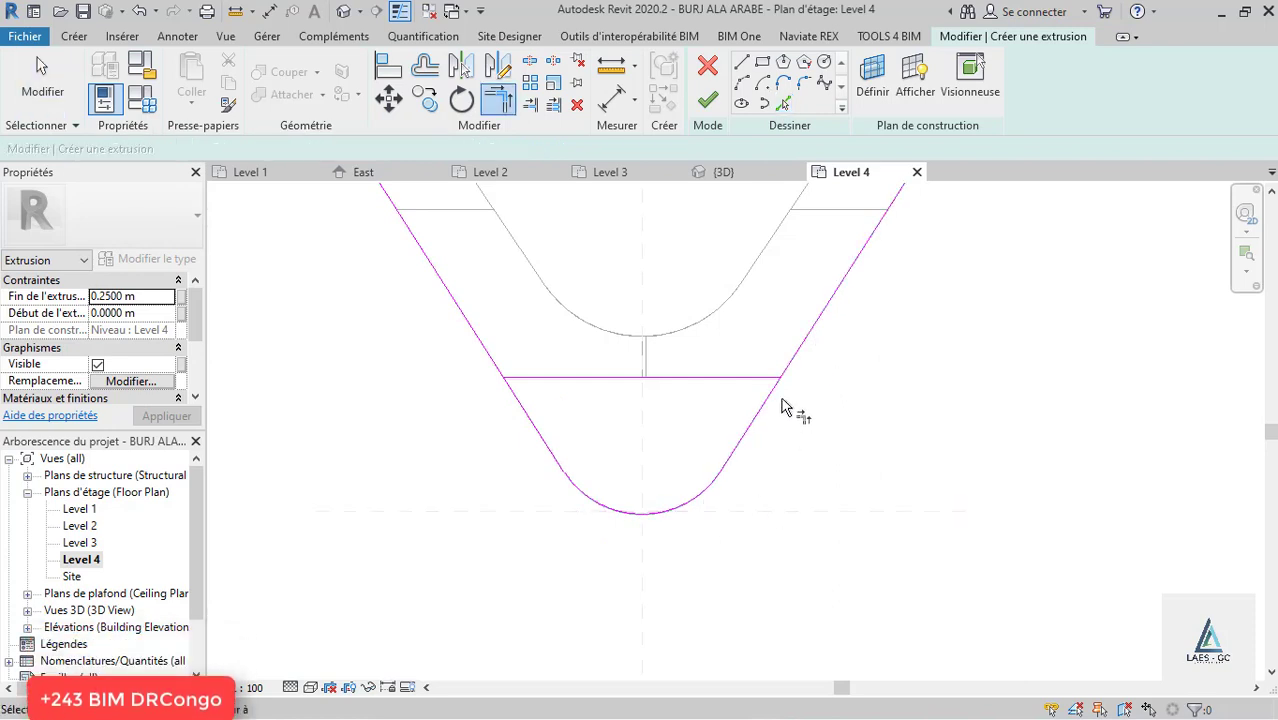
Try to trim the V's right outer edge against the horizontal line in the extrusion sketch.
click(750, 377)
click(795, 352)
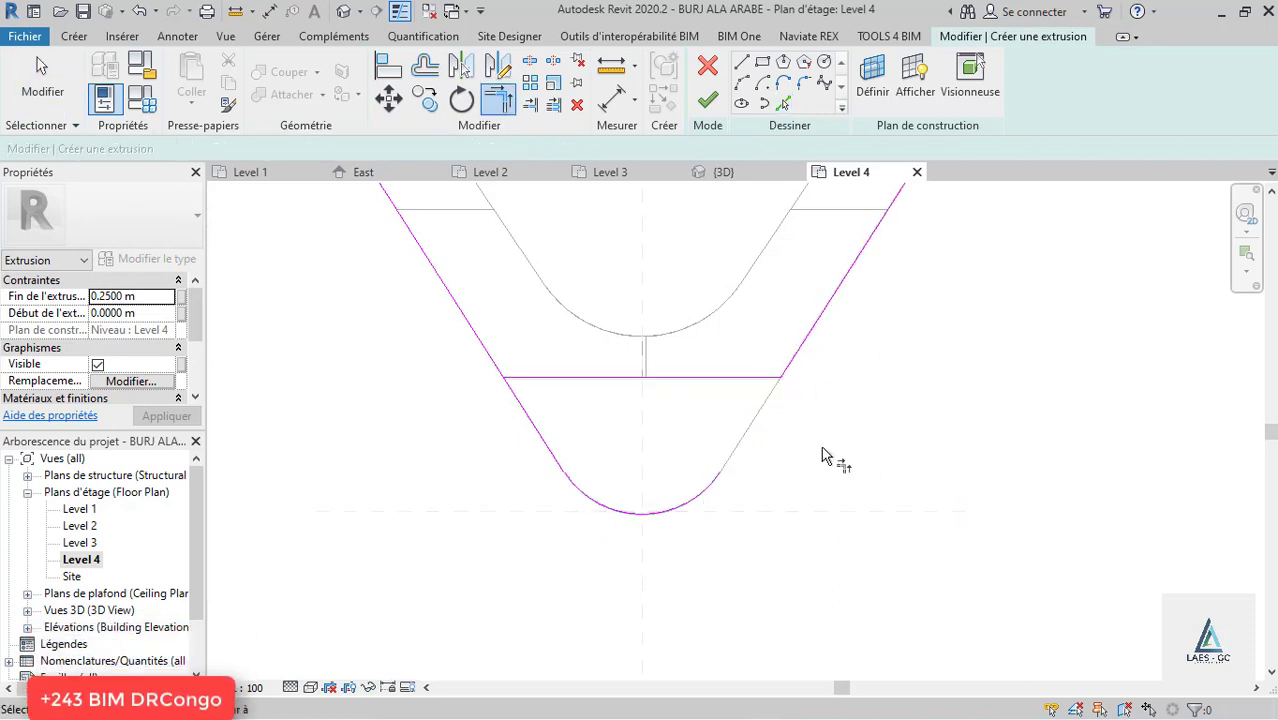
key(Escape)
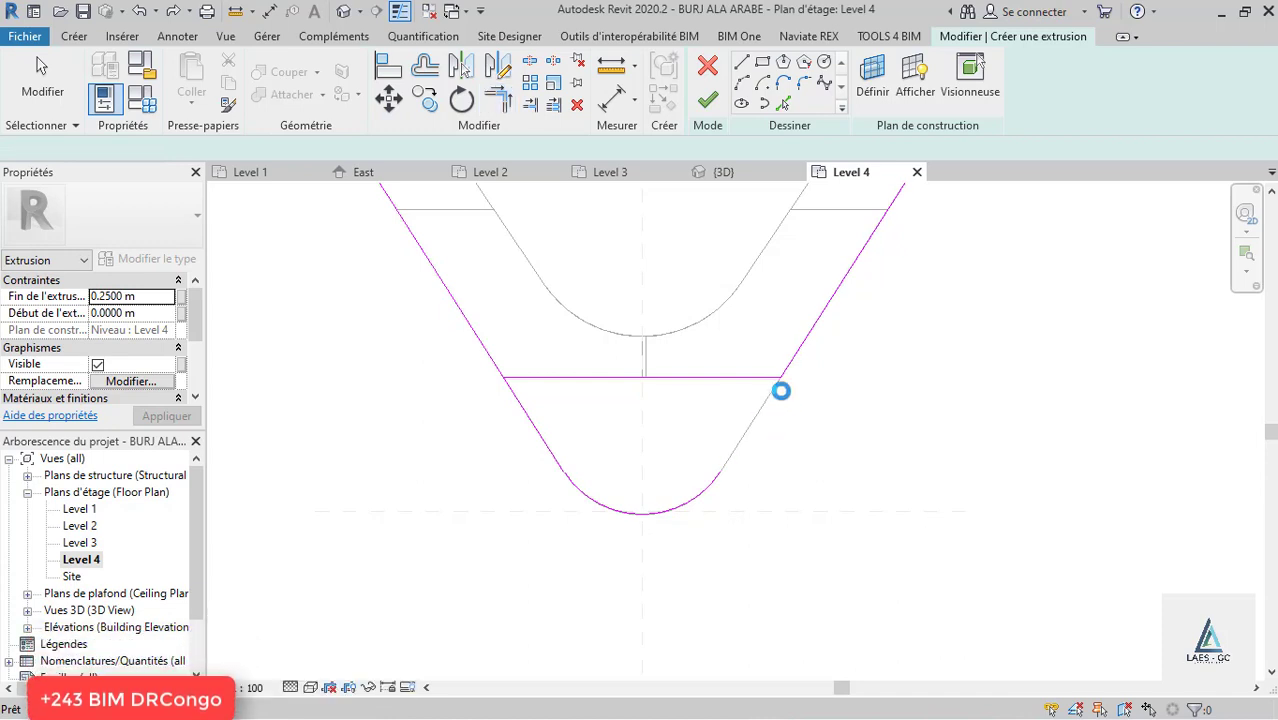
Shorten the right outer sketch edge so its upper end meets the right end of the horizontal line.
scroll(782, 405, down, 2)
click(804, 353)
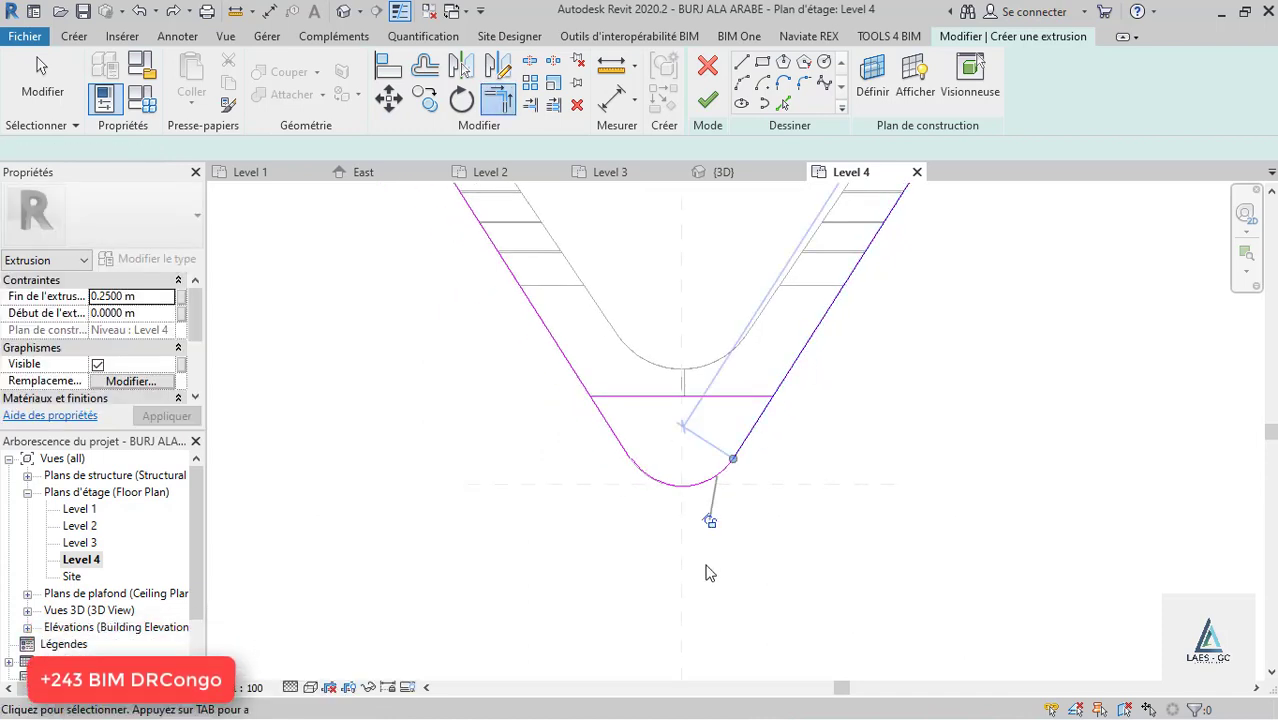
scroll(705, 564, down, 3)
scroll(751, 530, down, 2)
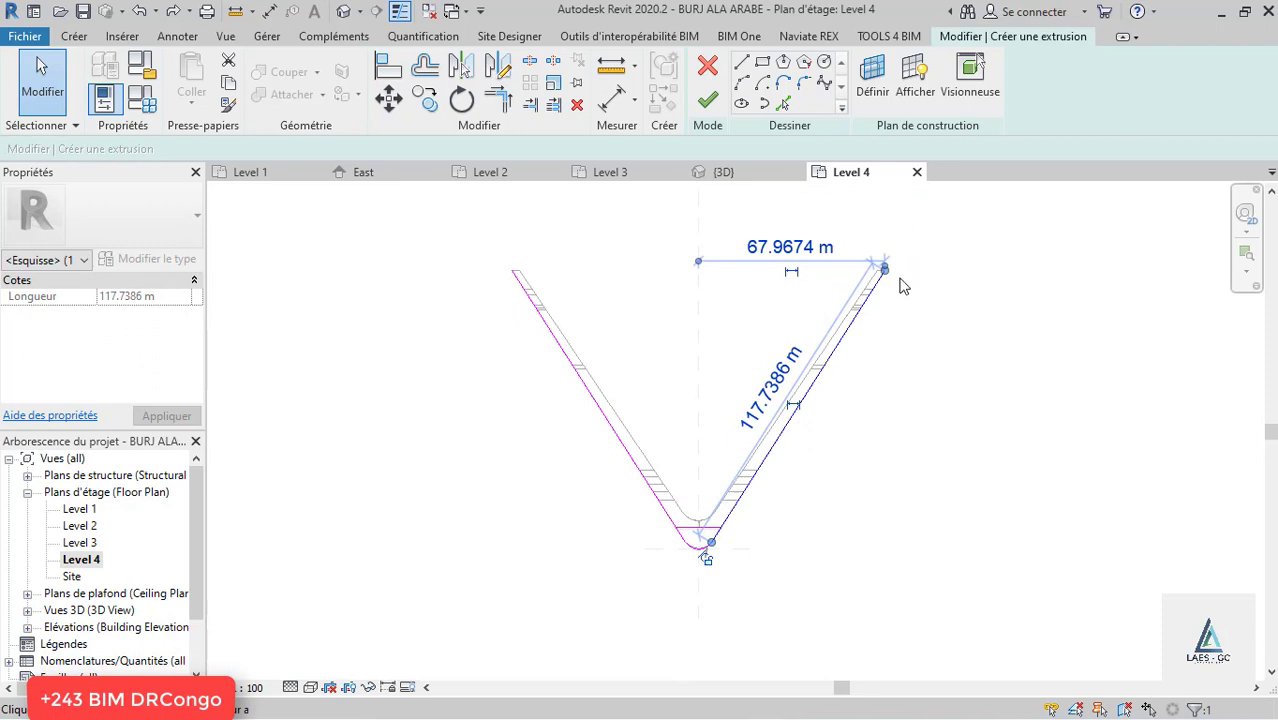
mouse_move(884, 268)
mouse_down()
mouse_move(770, 499)
mouse_move(720, 524)
mouse_up()
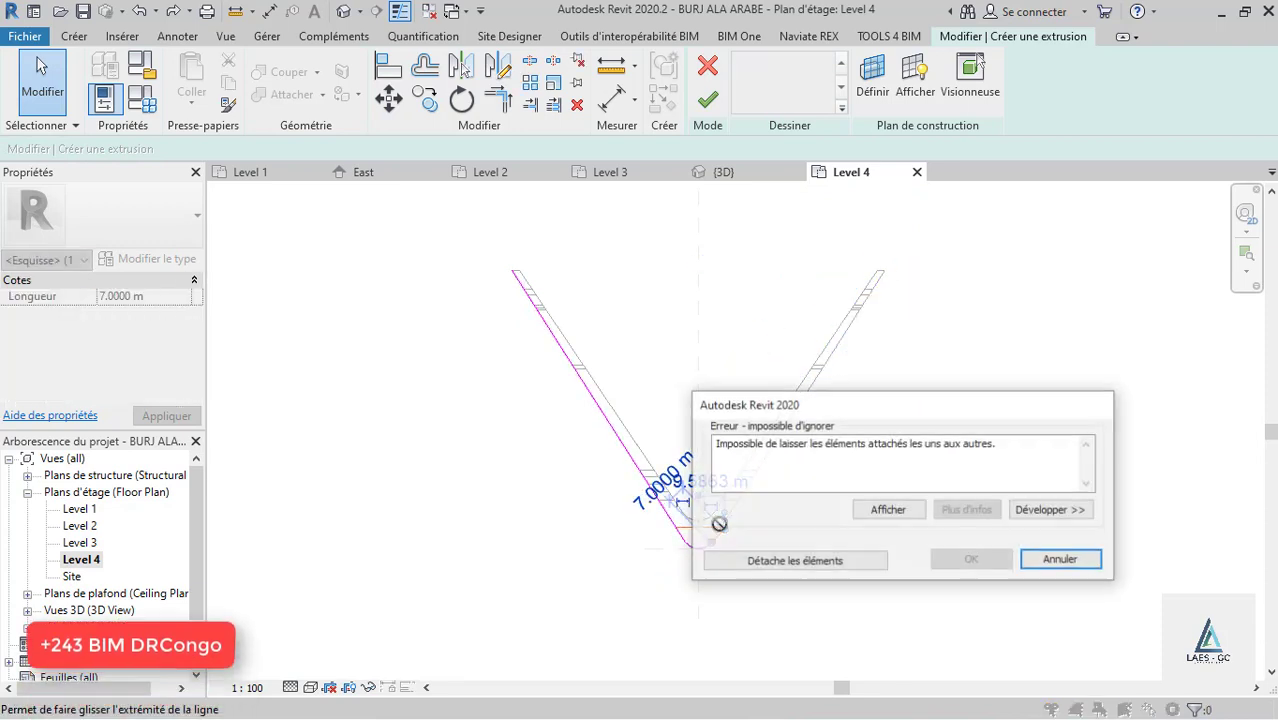
click(1062, 562)
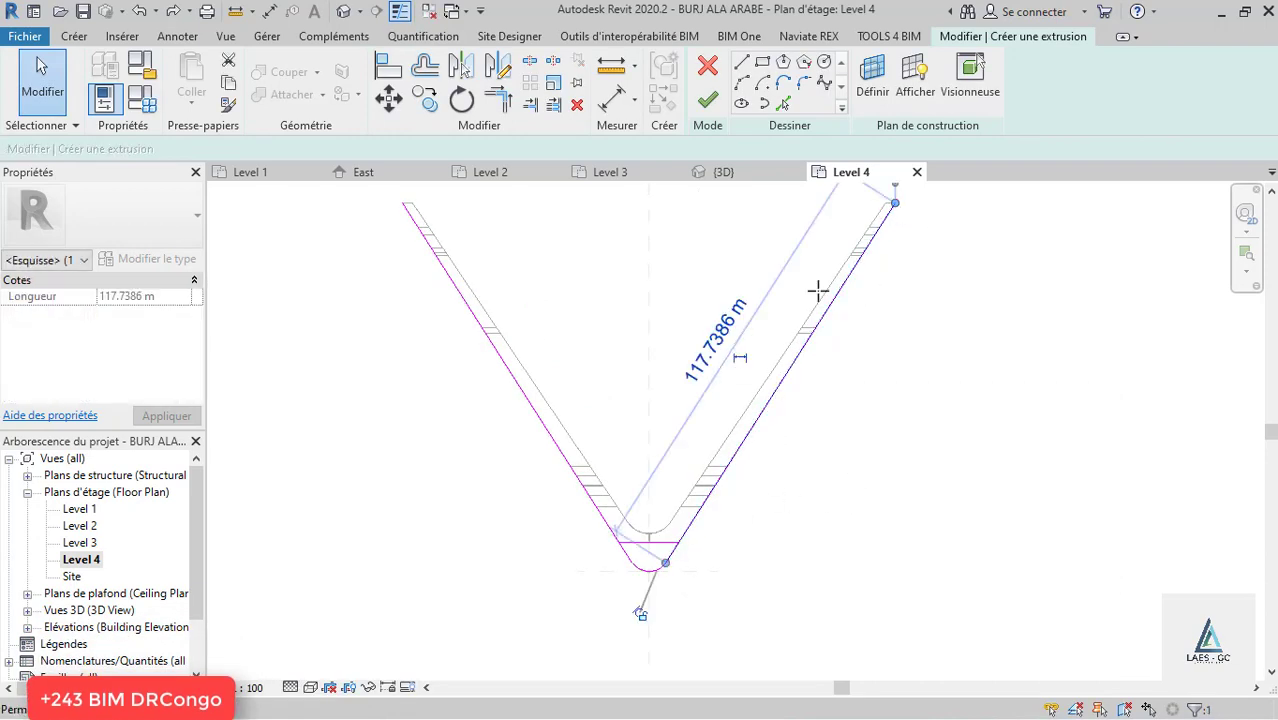
drag(818, 291, 657, 593)
scroll(685, 527, up, 5)
scroll(739, 486, down, 3)
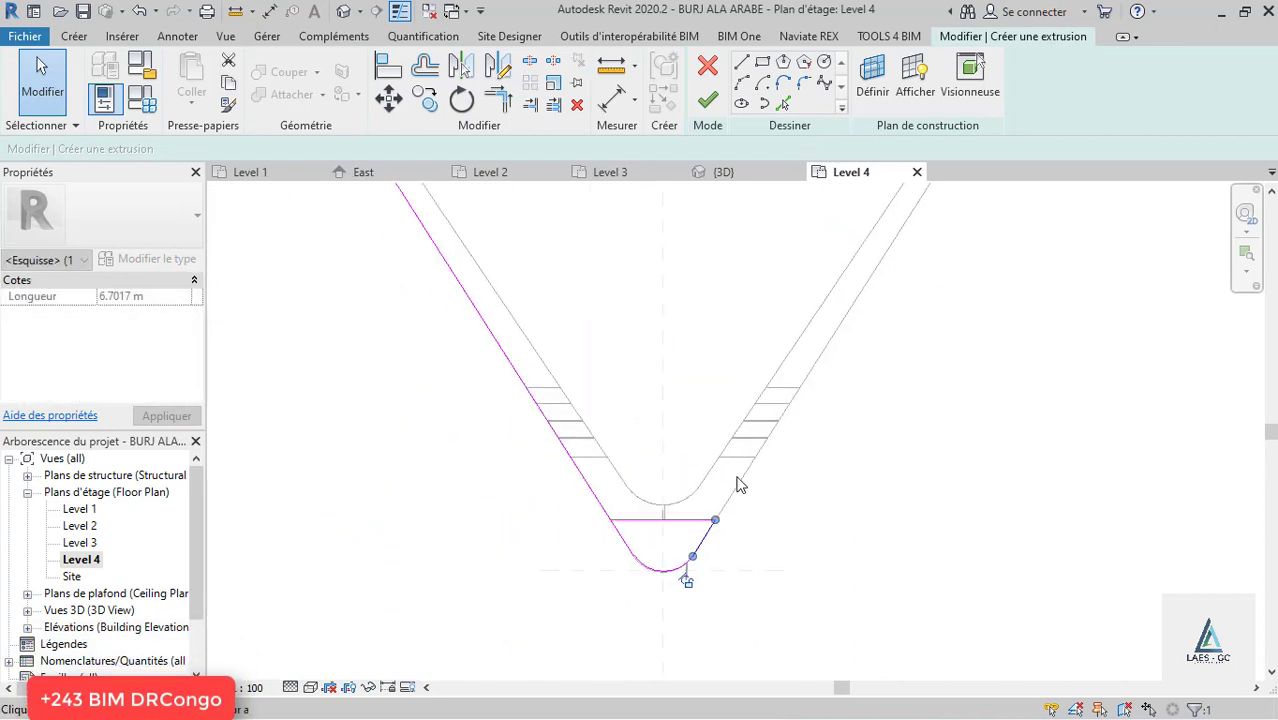
Shorten the left outer sketch edge so its upper end meets the left end of the horizontal line.
click(517, 368)
scroll(525, 562, down, 3)
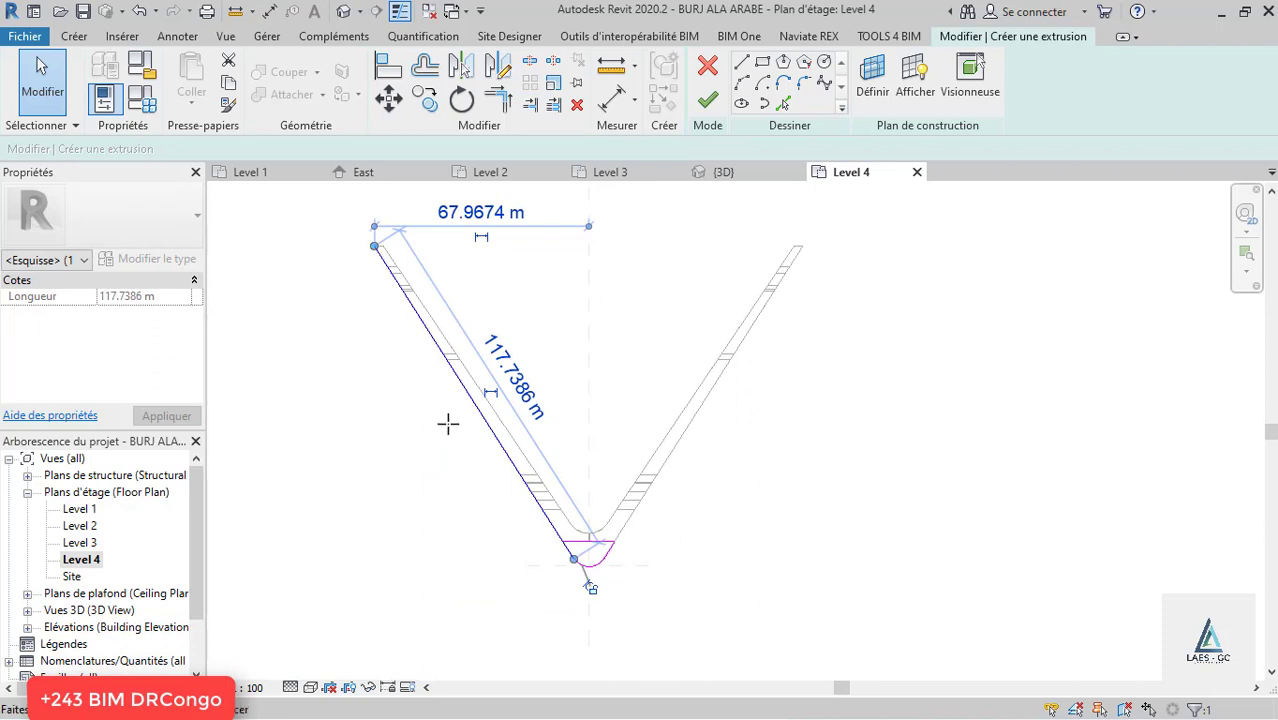
mouse_move(448, 424)
mouse_down()
mouse_move(536, 497)
mouse_move(568, 544)
mouse_move(556, 534)
mouse_up()
scroll(600, 610, up, 4)
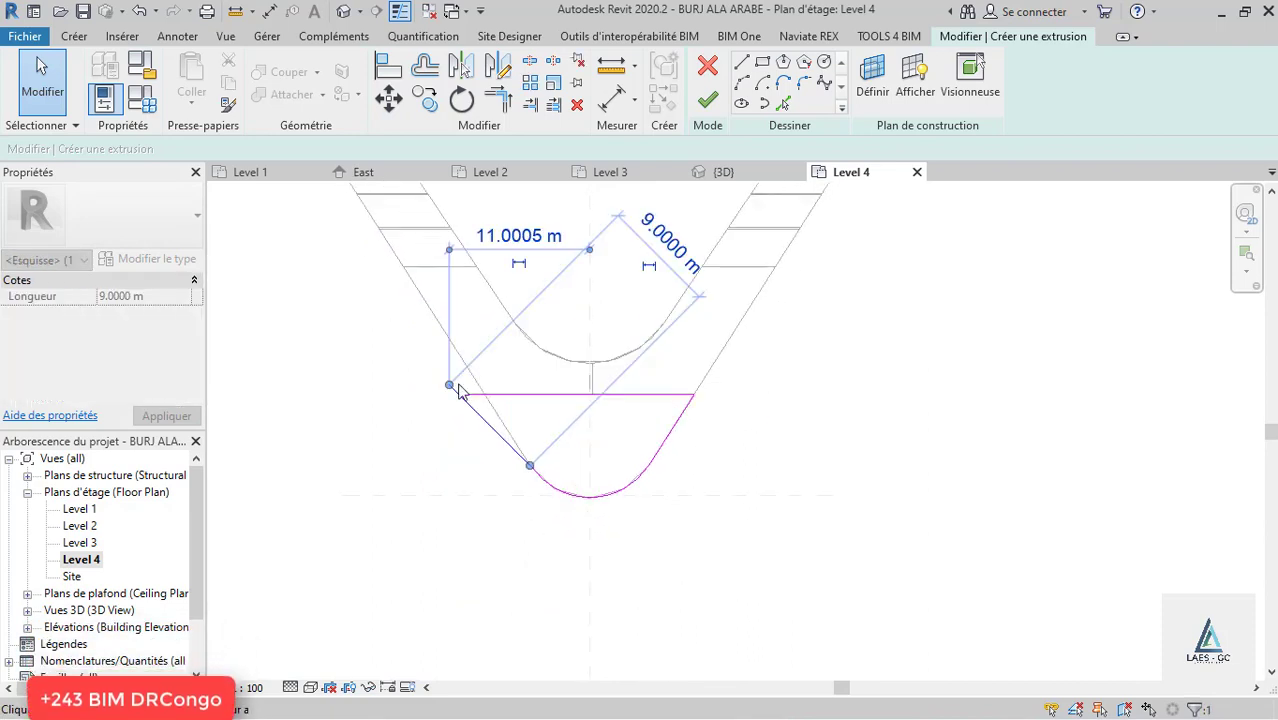
click(462, 477)
click(455, 390)
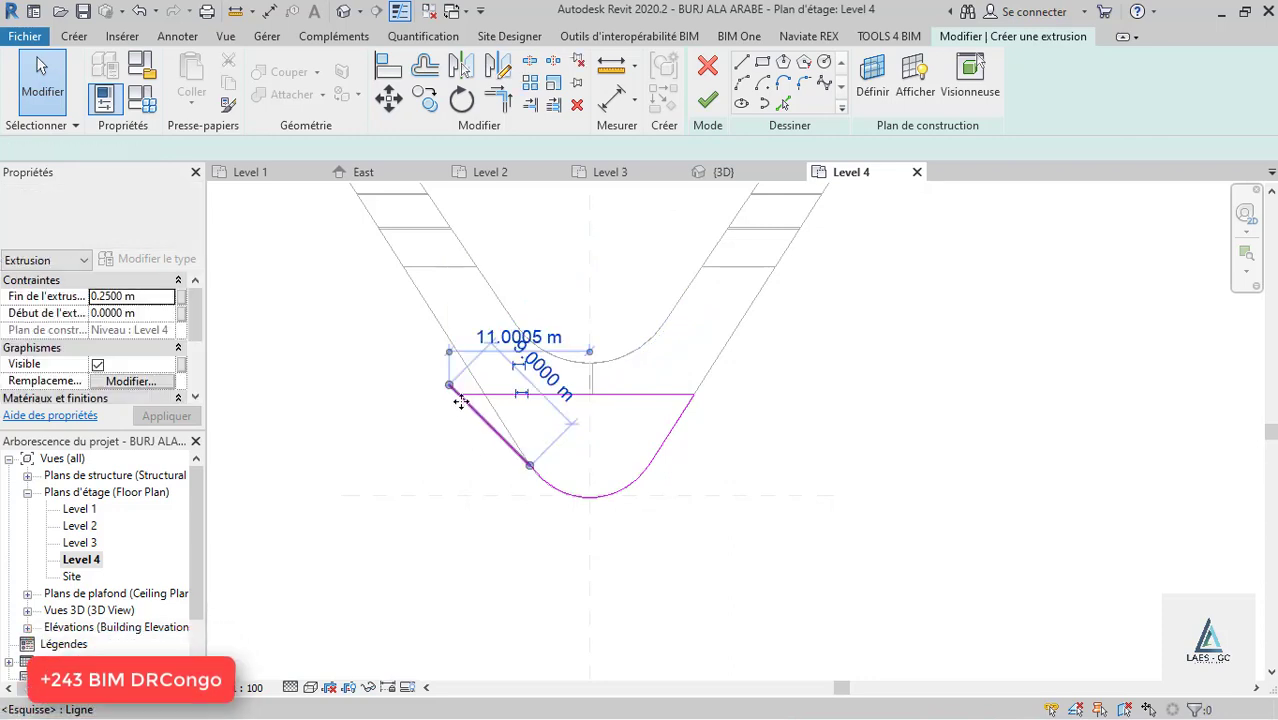
drag(461, 390, 485, 395)
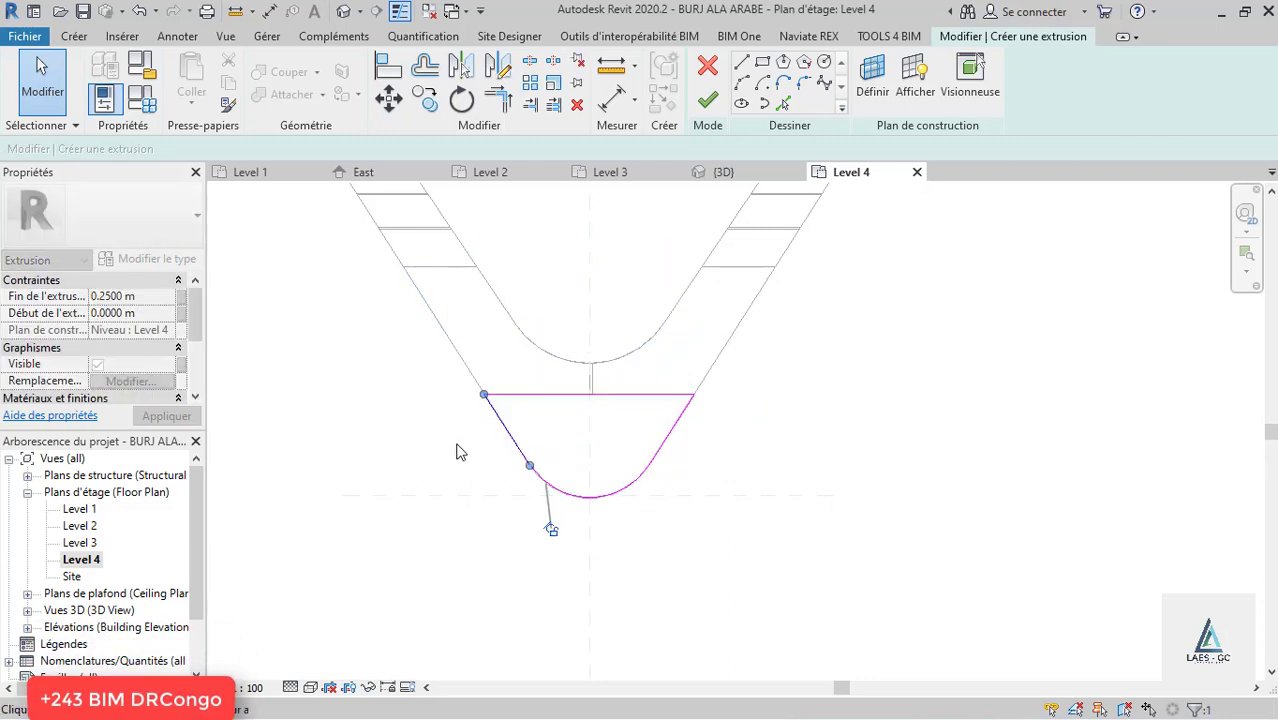
click(481, 459)
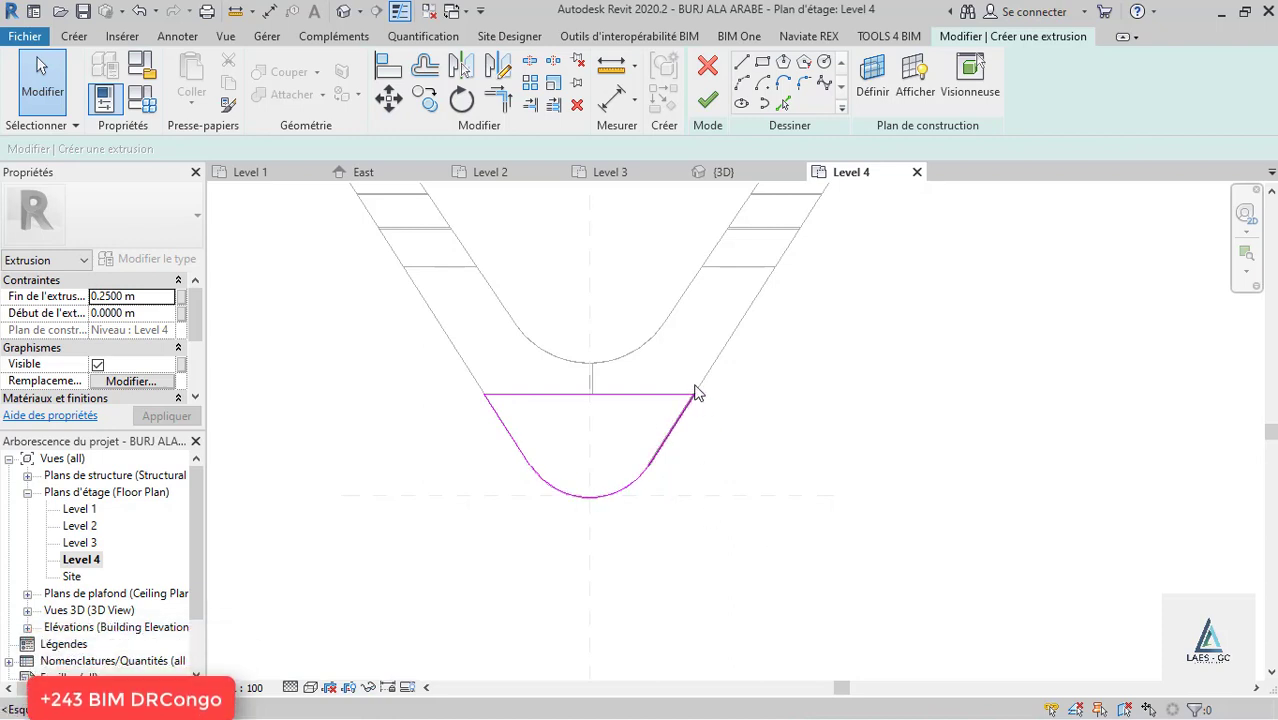
Finish the extrusion sketch and open the East elevation at the top of the mast.
click(708, 101)
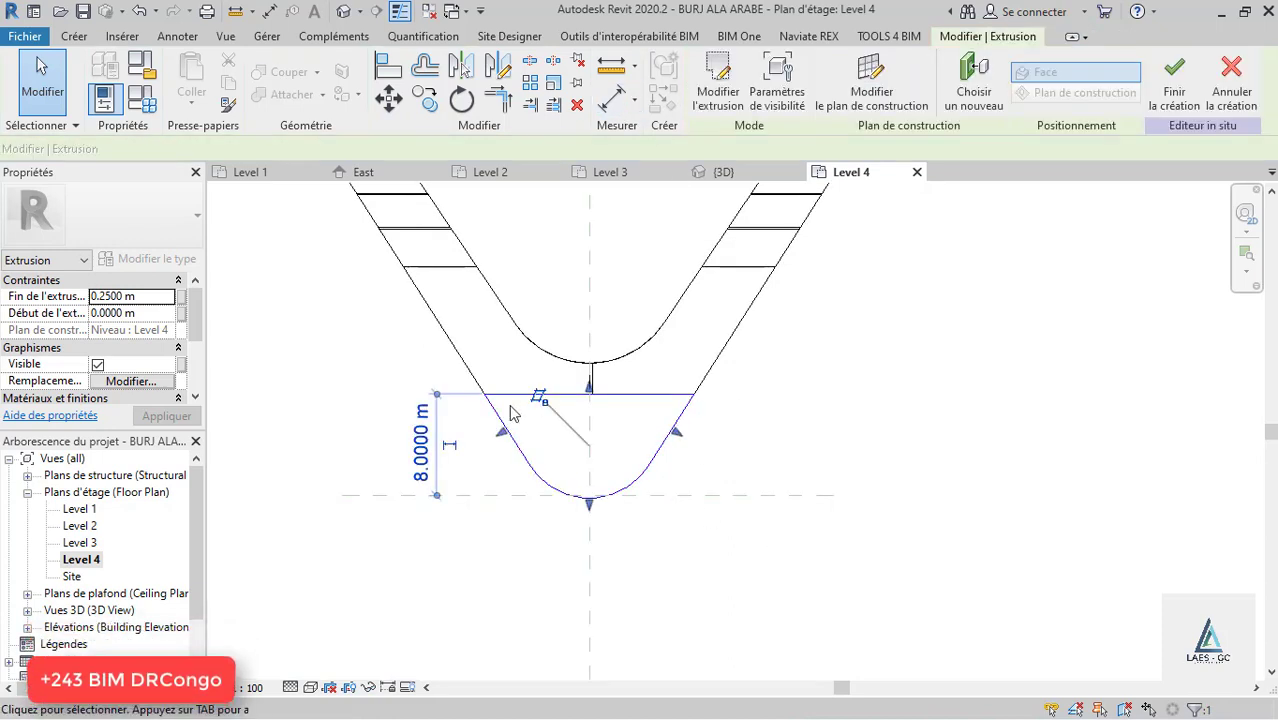
click(377, 172)
scroll(587, 556, down, 2)
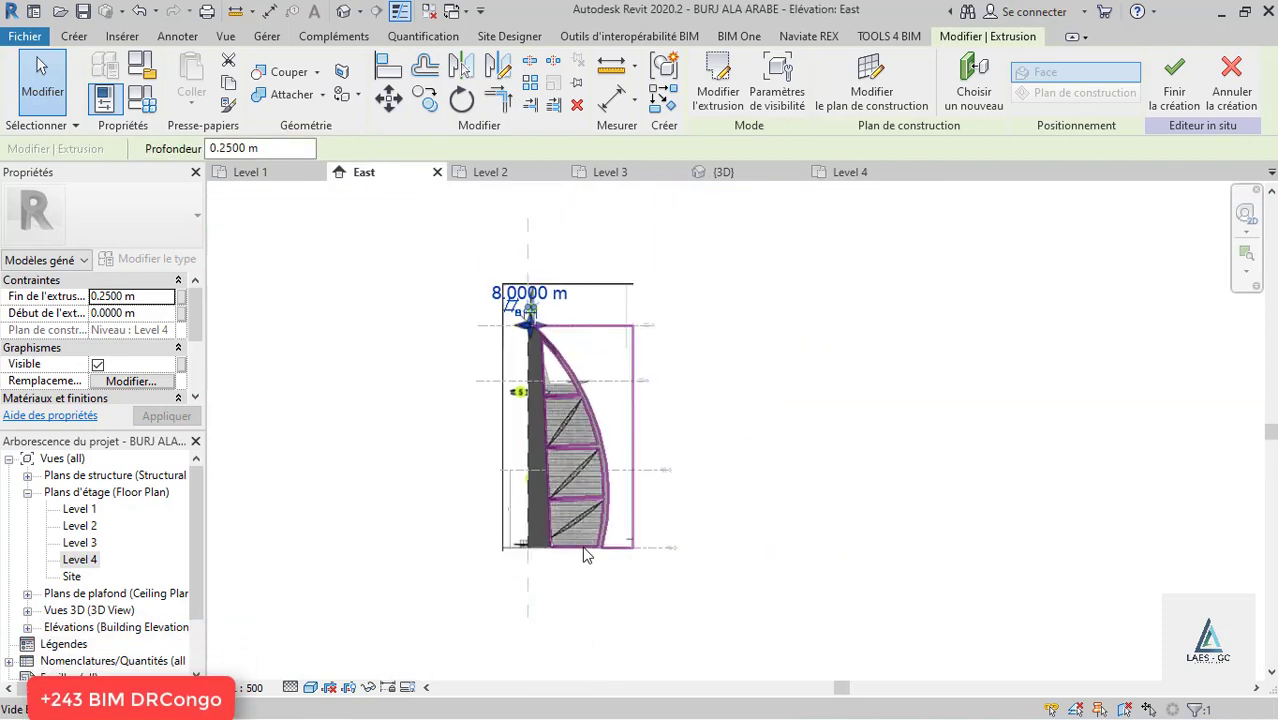
scroll(587, 556, up, 5)
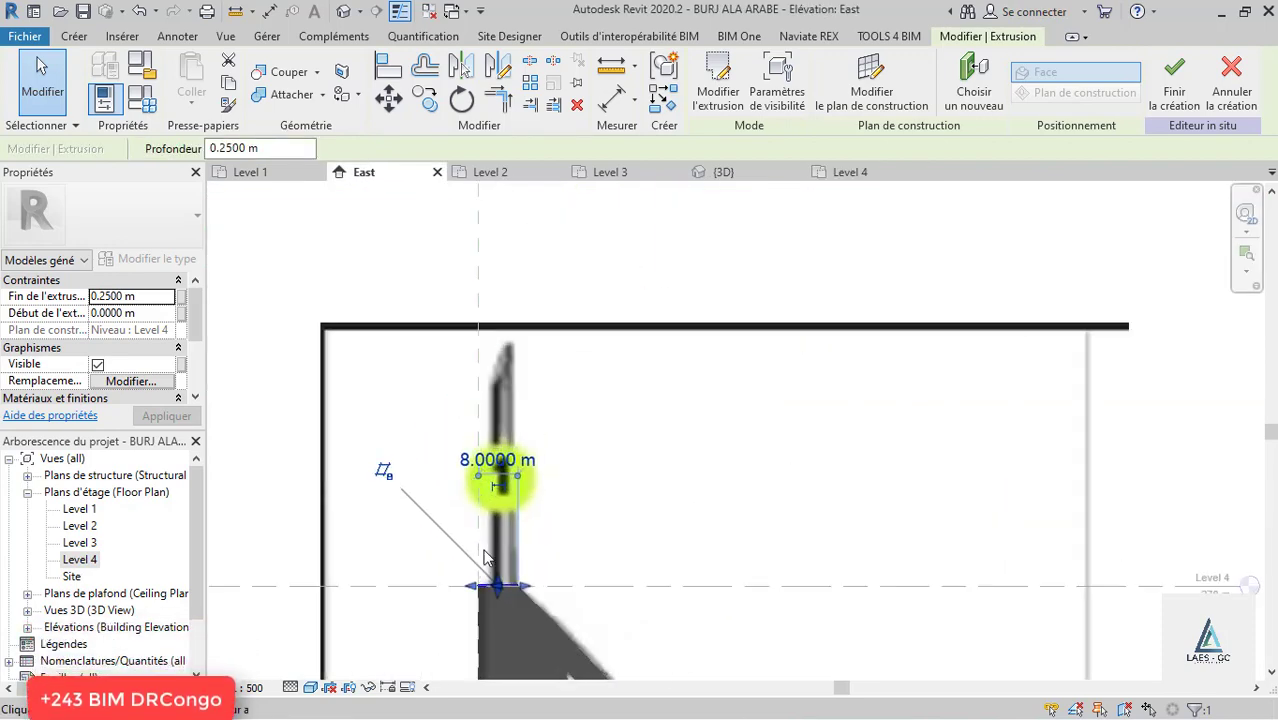
Try to stretch the new extrusion's upper face upward from Level 4 with its shape handle.
drag(495, 342, 503, 398)
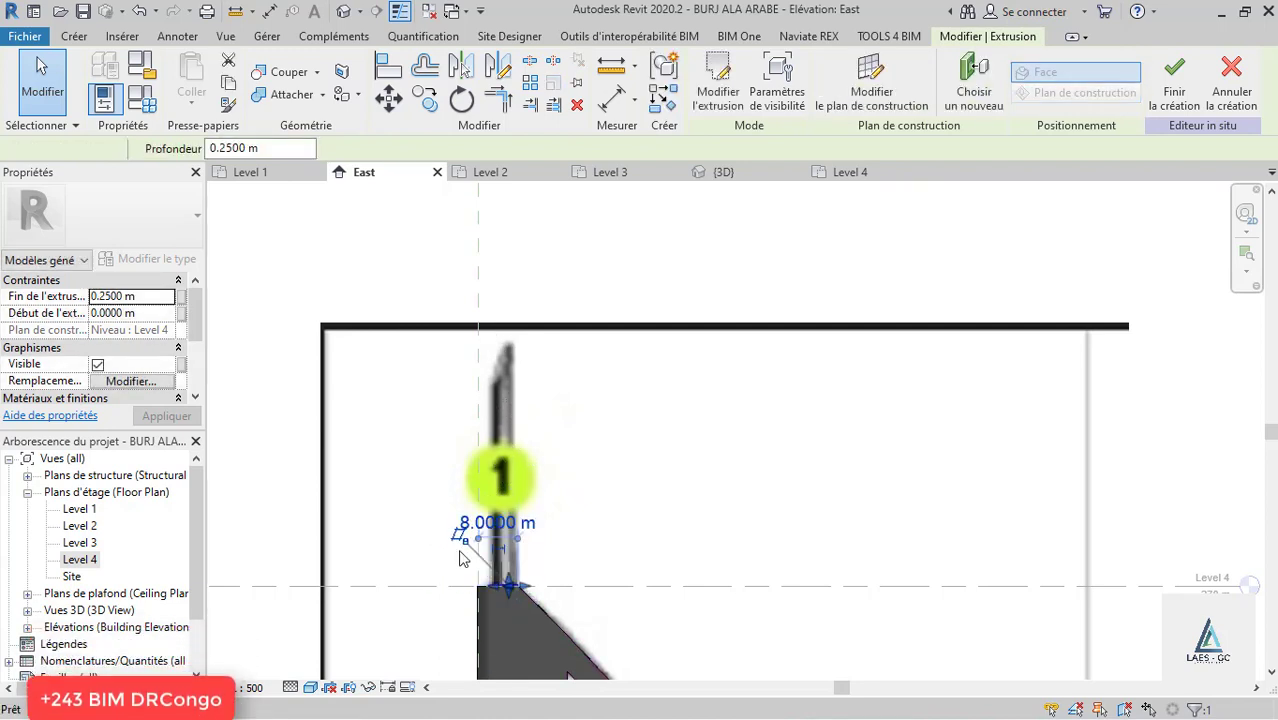
key(Escape)
scroll(506, 575, up, 2)
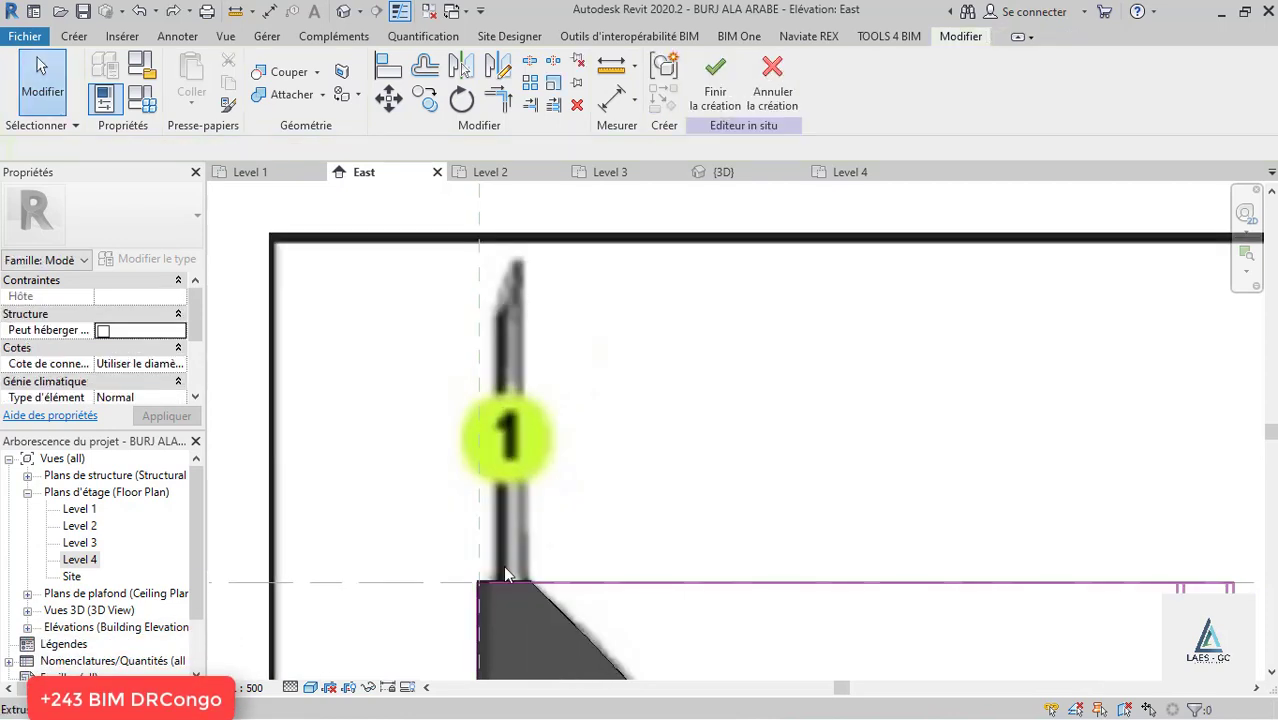
click(509, 597)
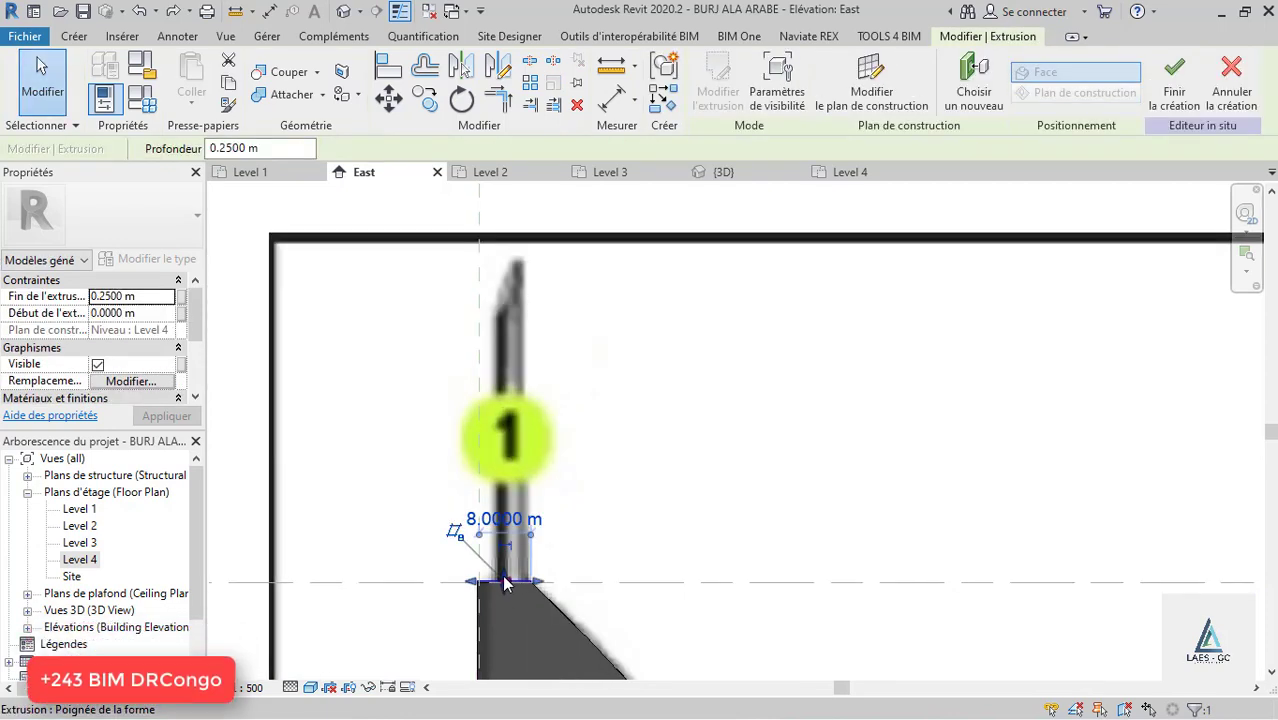
drag(511, 553, 505, 598)
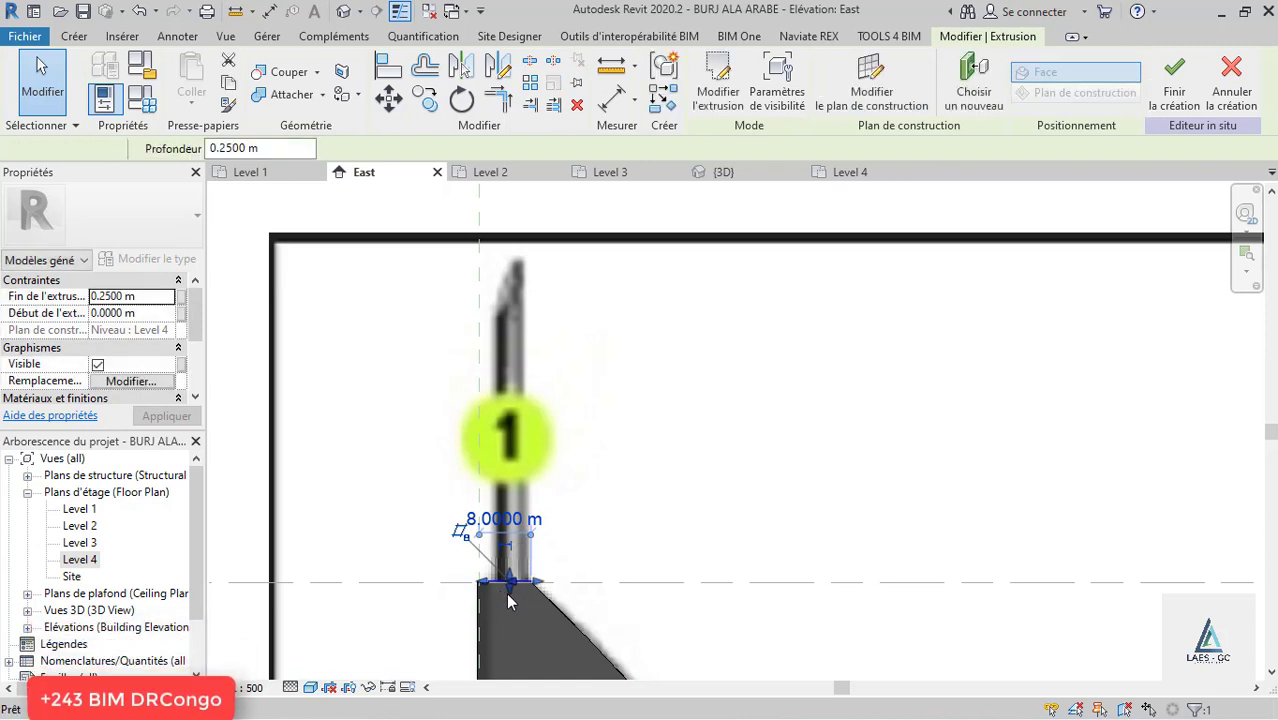
key(Escape)
scroll(515, 580, up, 3)
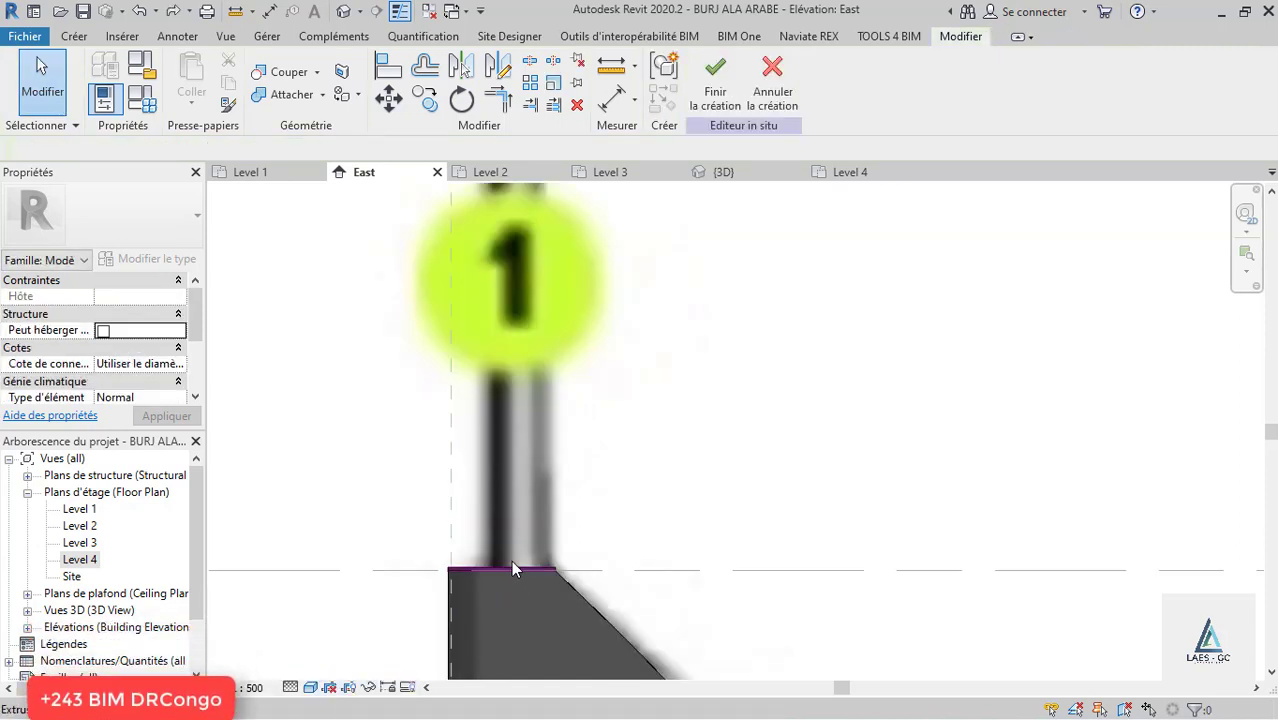
Stretch the new extrusion's upper face to the tip of the reference image's mast, about 49.35 m above Level 4.
click(512, 563)
drag(503, 585, 526, 605)
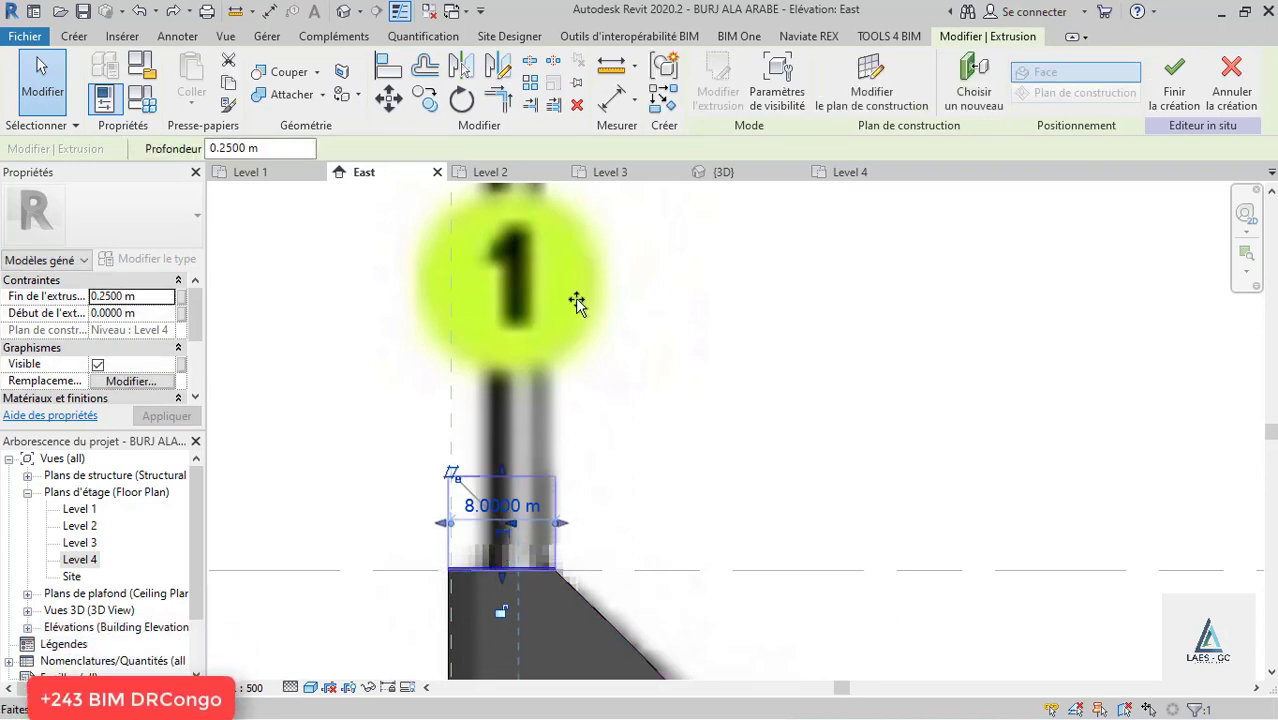
scroll(518, 633, down, 5)
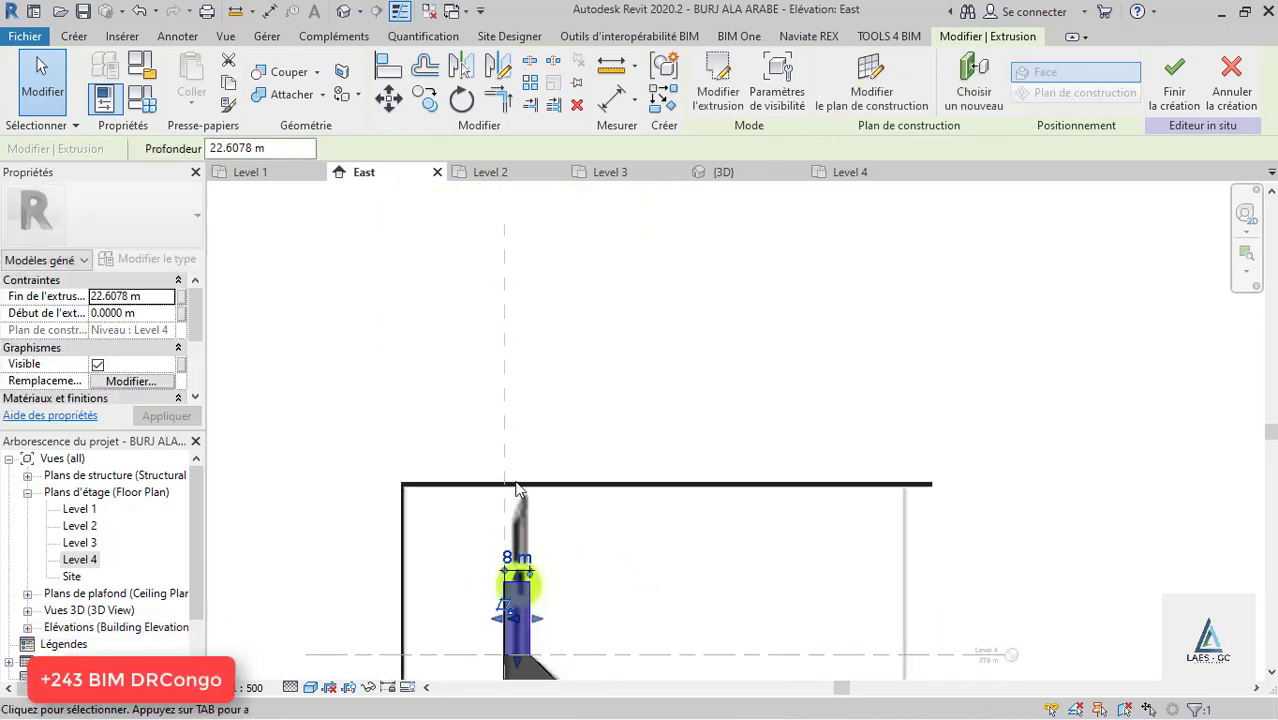
scroll(534, 601, up, 2)
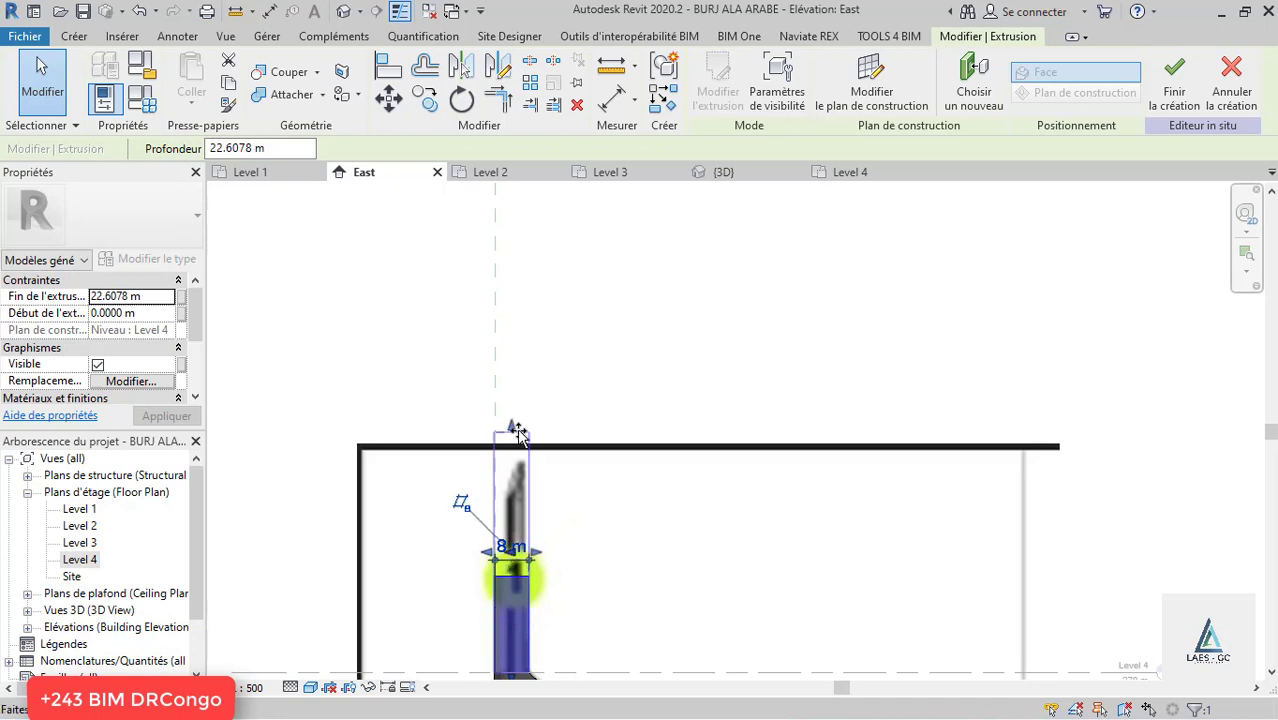
drag(517, 430, 526, 465)
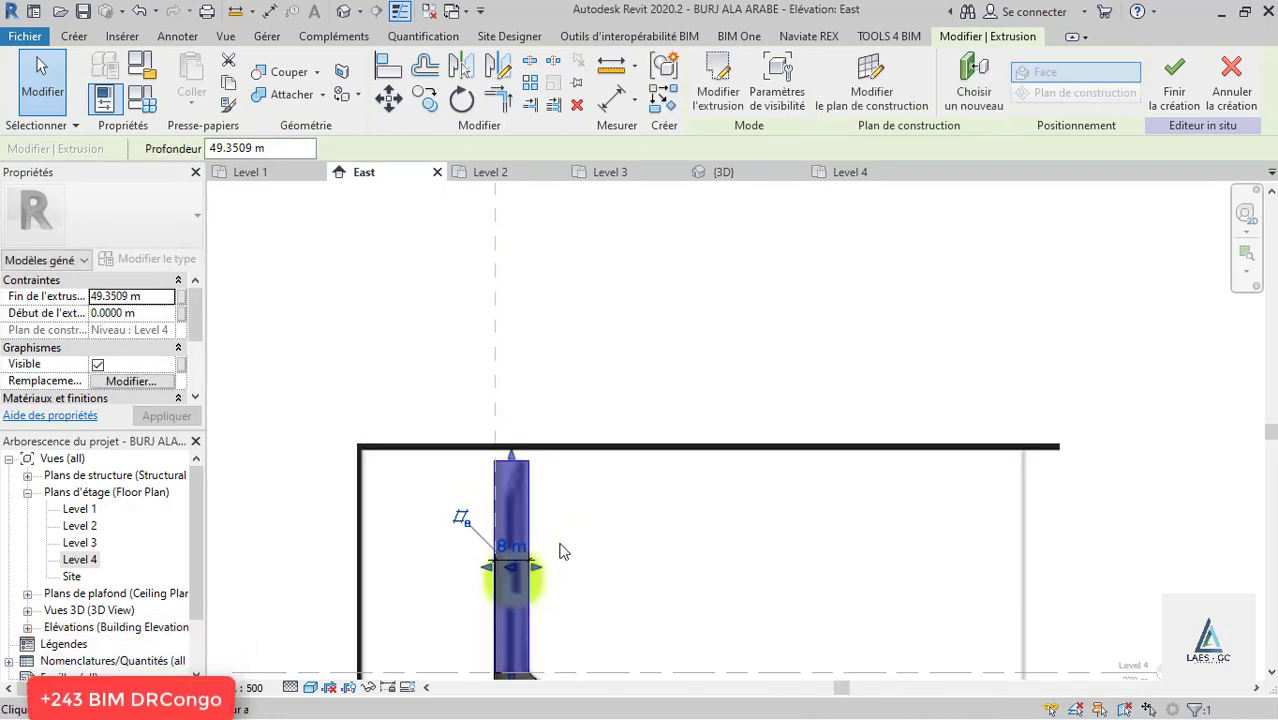
click(557, 522)
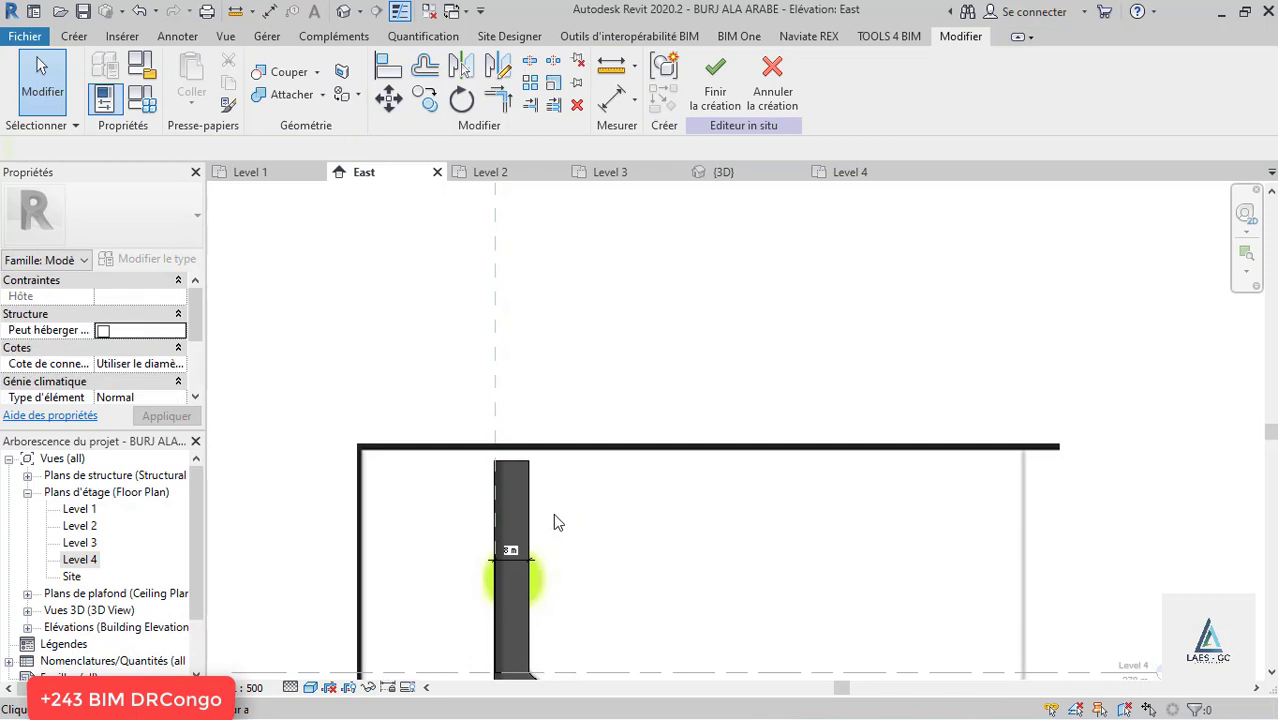
Set the East elevation to the Image filaire visual style to reveal the reference image behind the mast.
click(310, 687)
click(340, 574)
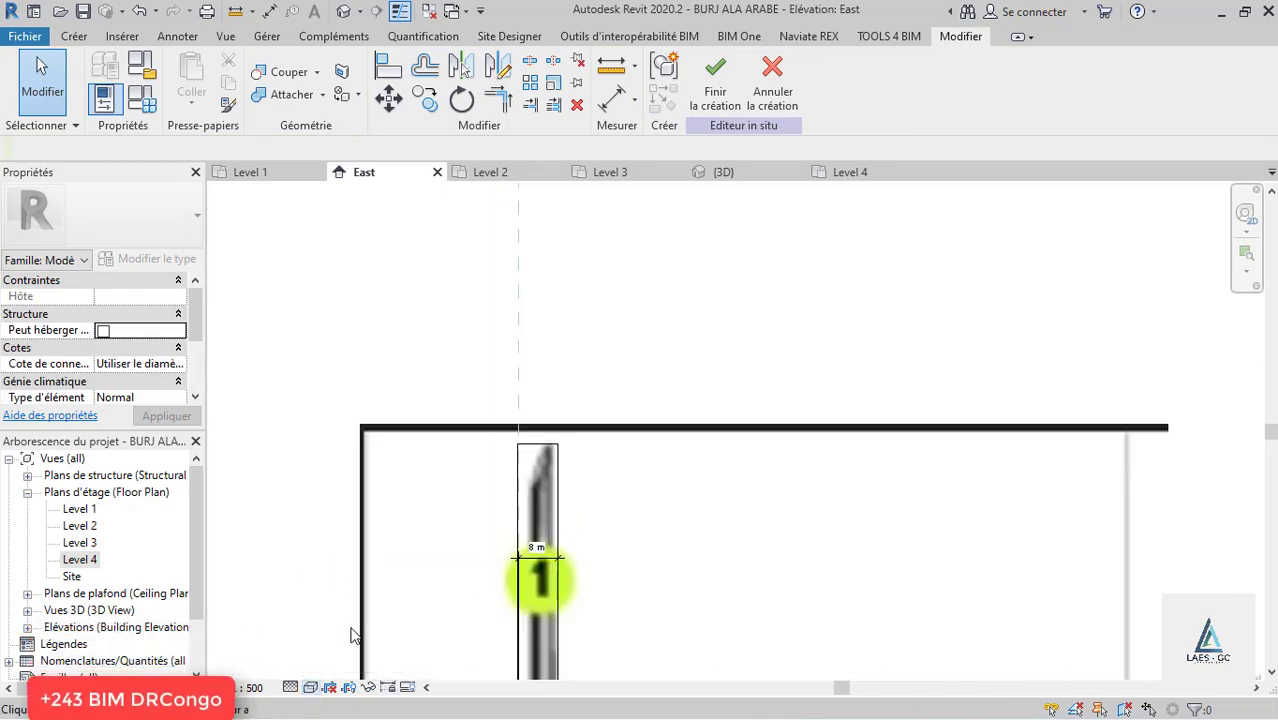
scroll(613, 488, up, 3)
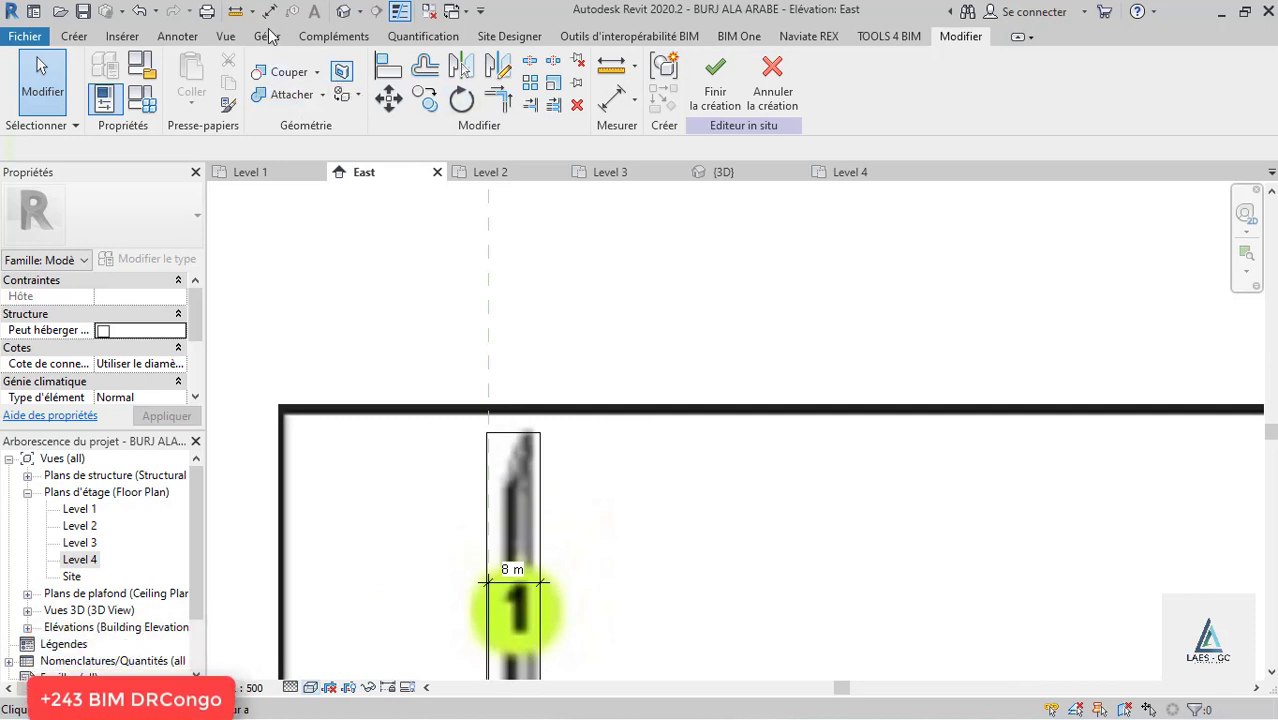
Start a void extrusion with Plan de référence : A as its work plane.
click(80, 35)
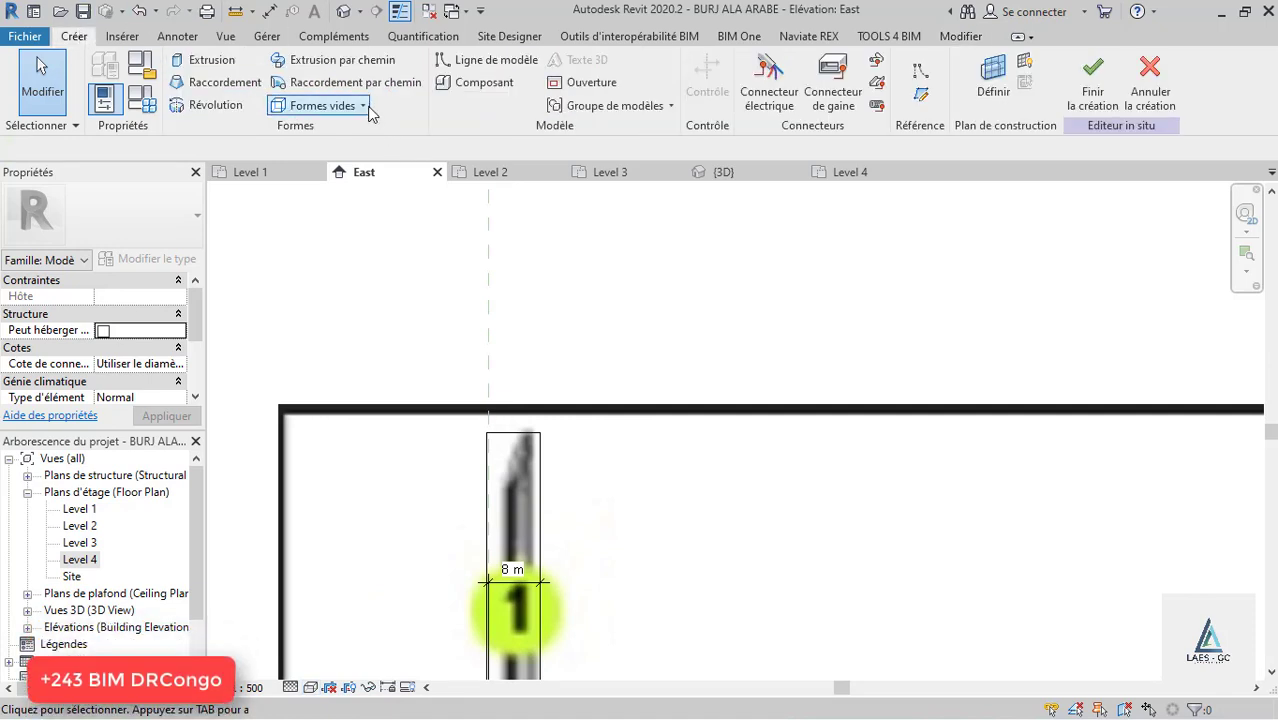
click(325, 105)
click(372, 133)
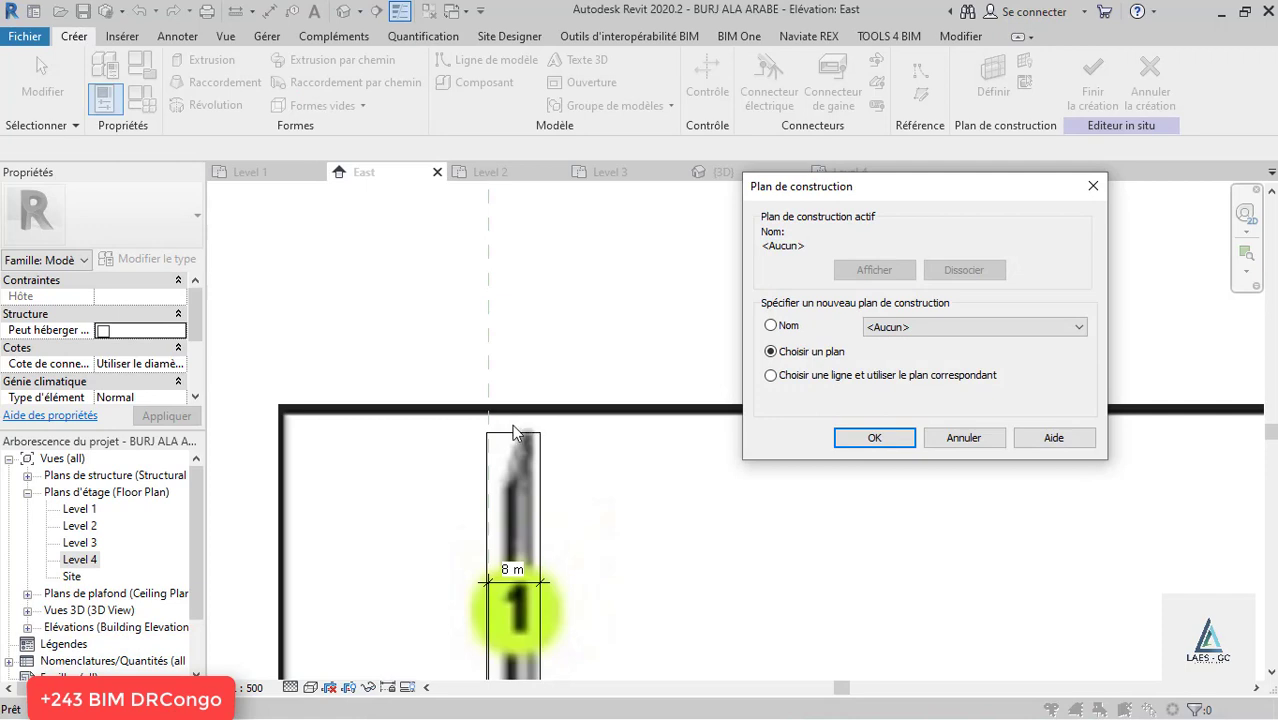
click(920, 327)
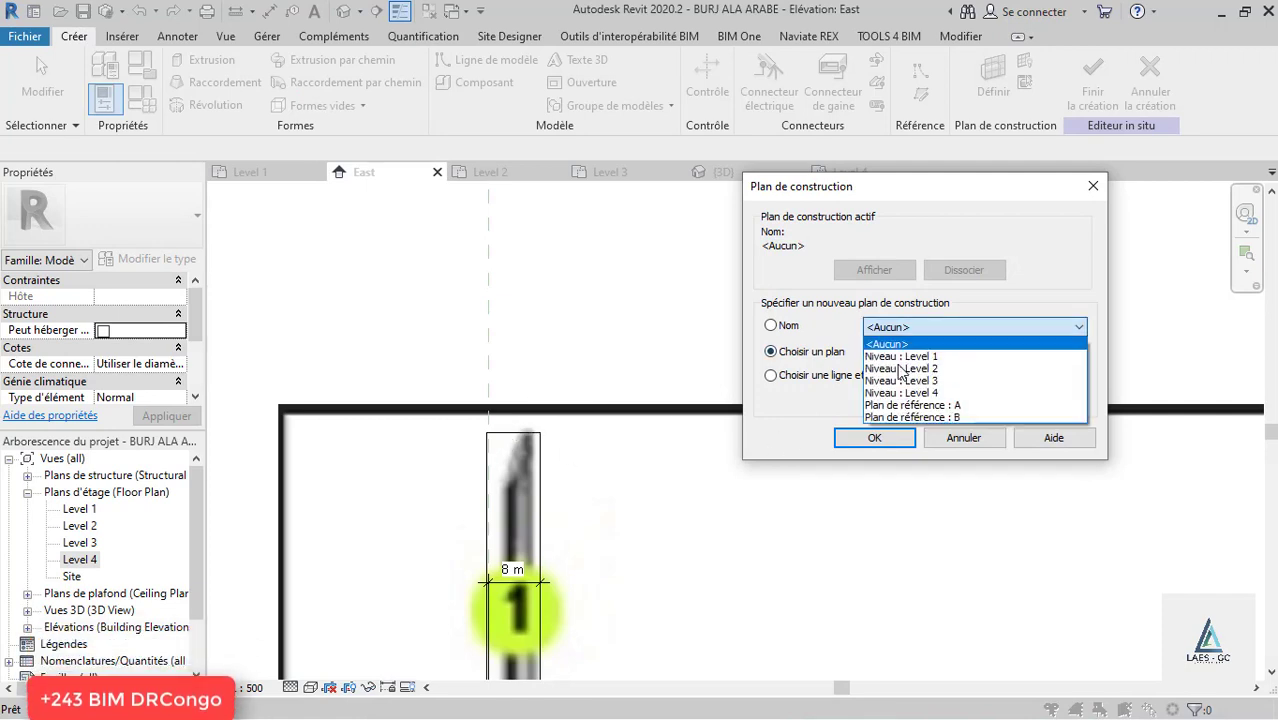
click(912, 418)
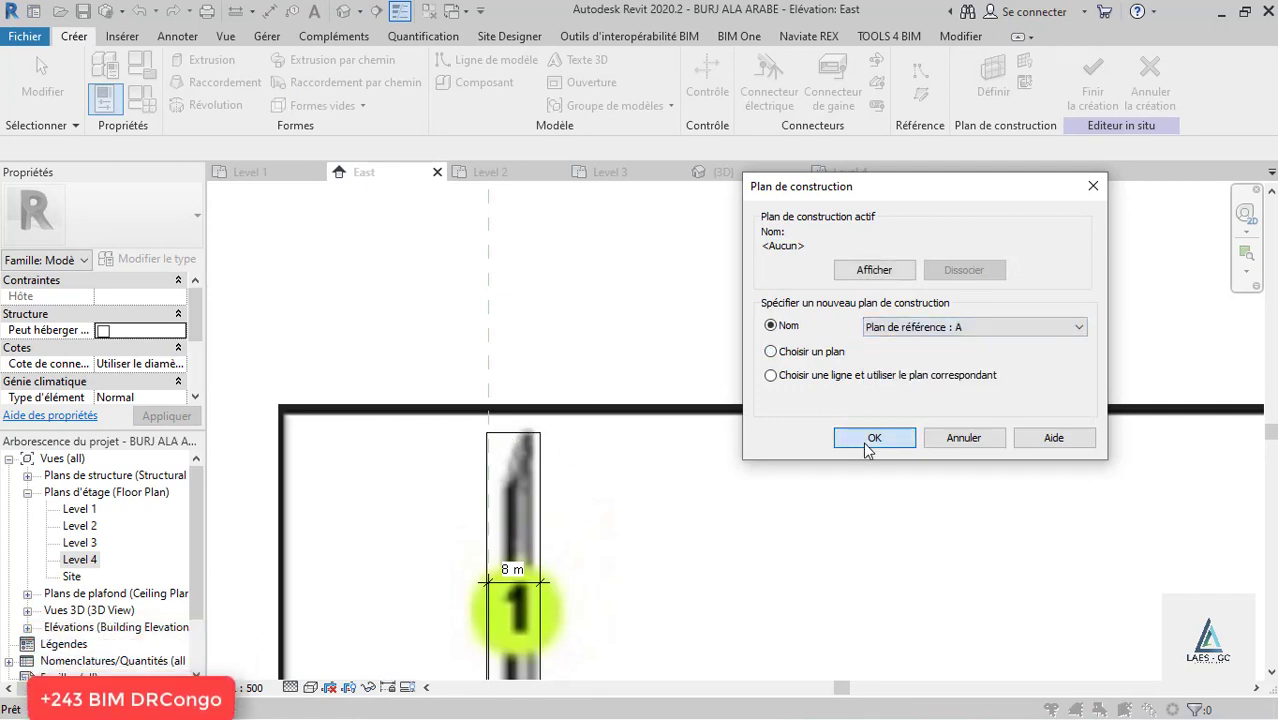
click(872, 440)
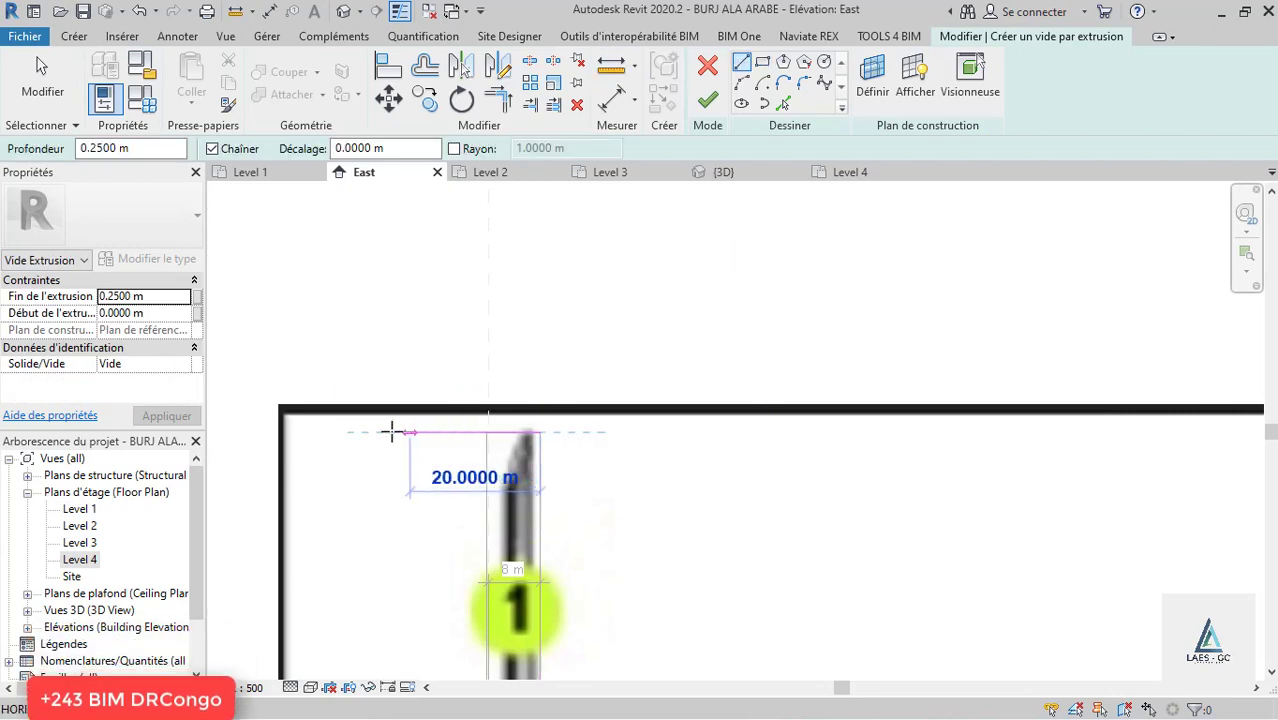
Complete the void's closed profile at the mast's tip, about 15 m high, with a slanted edge about 17 m long across the mast, and finish its sketch.
click(391, 432)
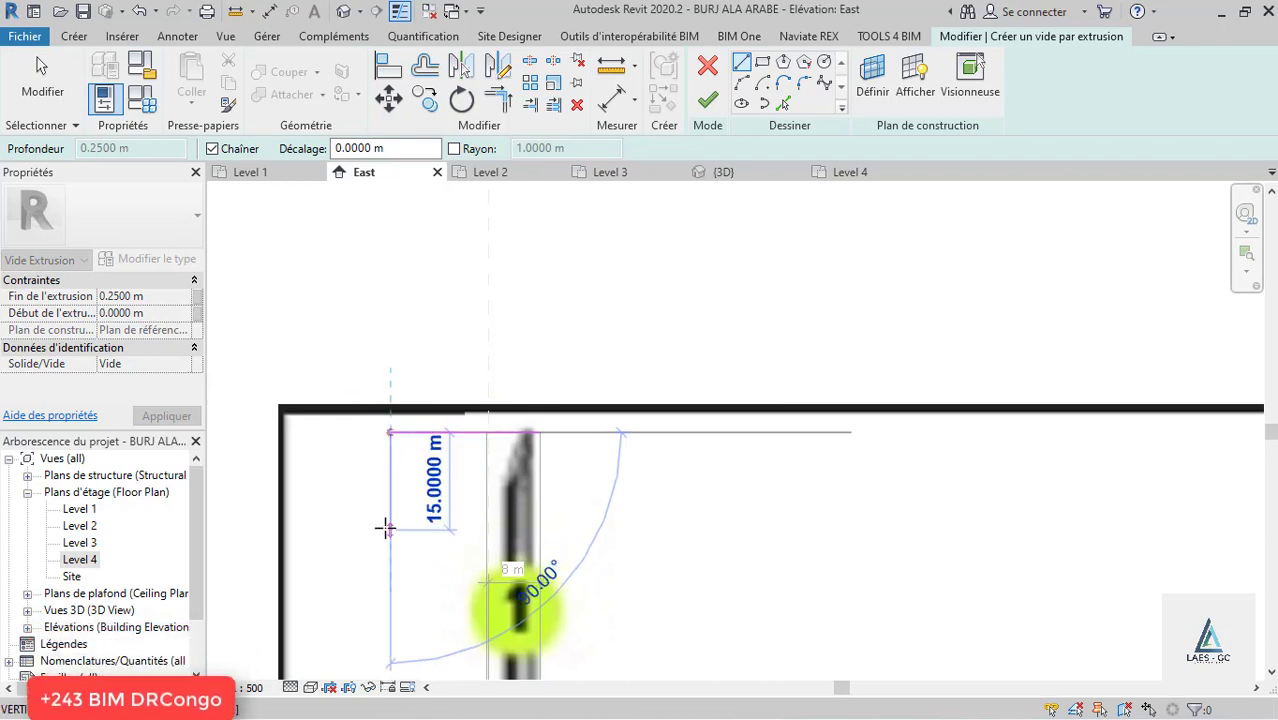
click(390, 527)
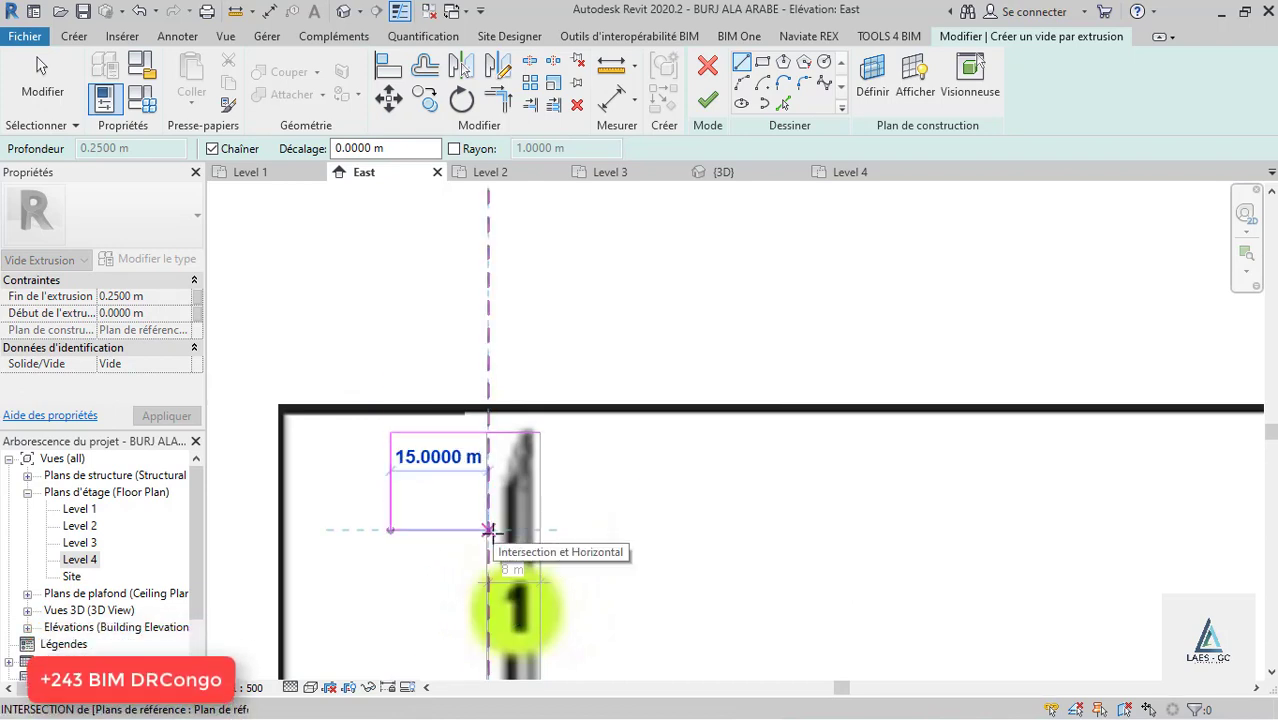
click(488, 529)
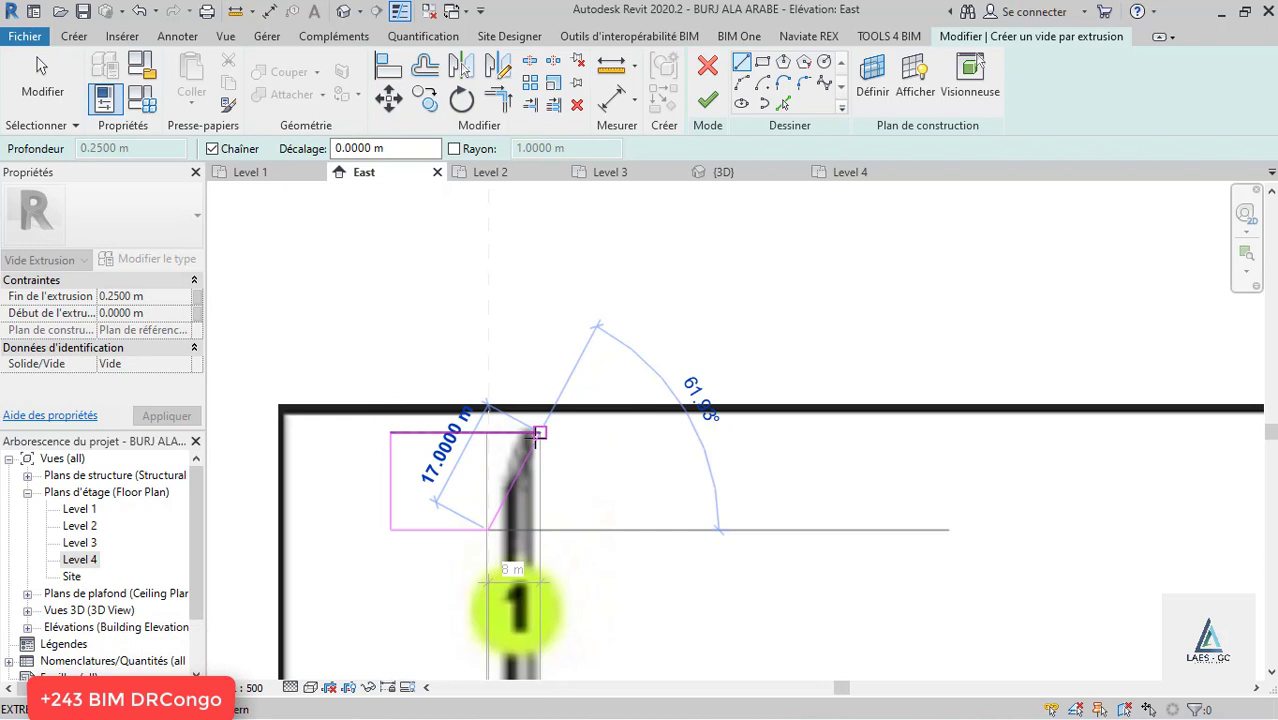
click(539, 433)
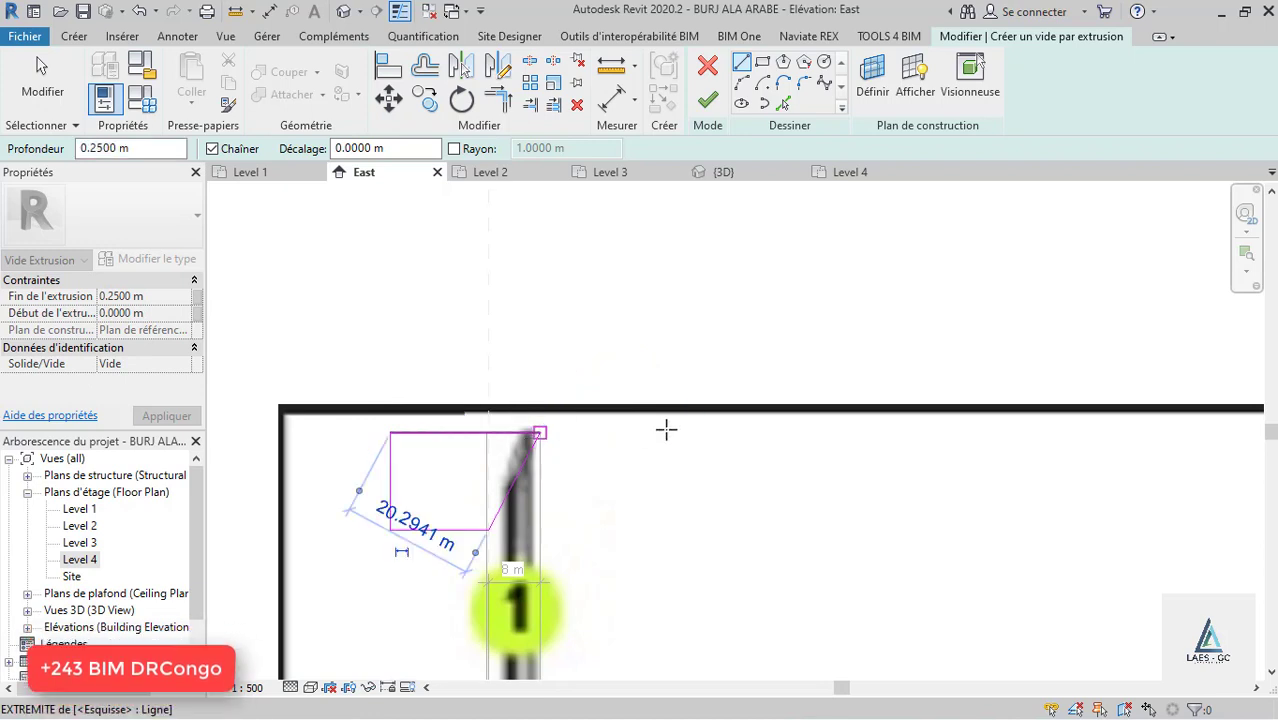
click(707, 99)
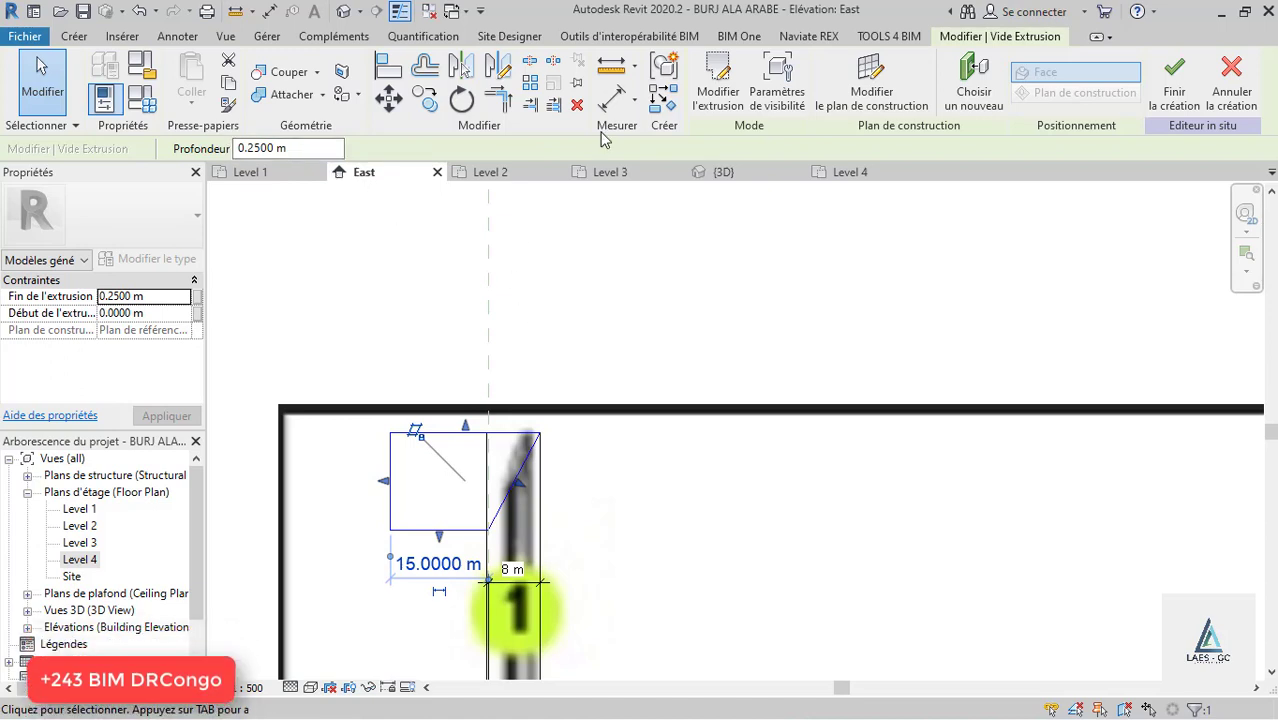
In the Level 4 plan, stretch the void extrusion past both sides of the mast, from about -11.26 m to about 12.33 m.
click(852, 174)
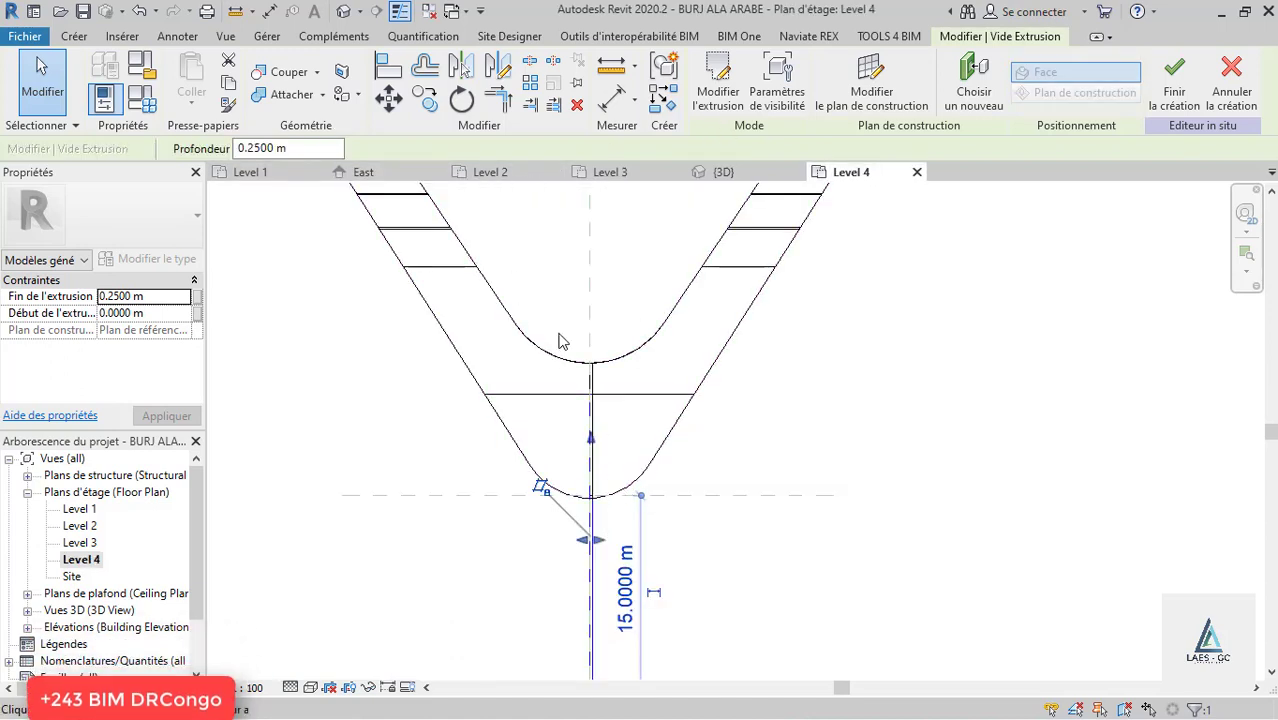
scroll(560, 342, down, 2)
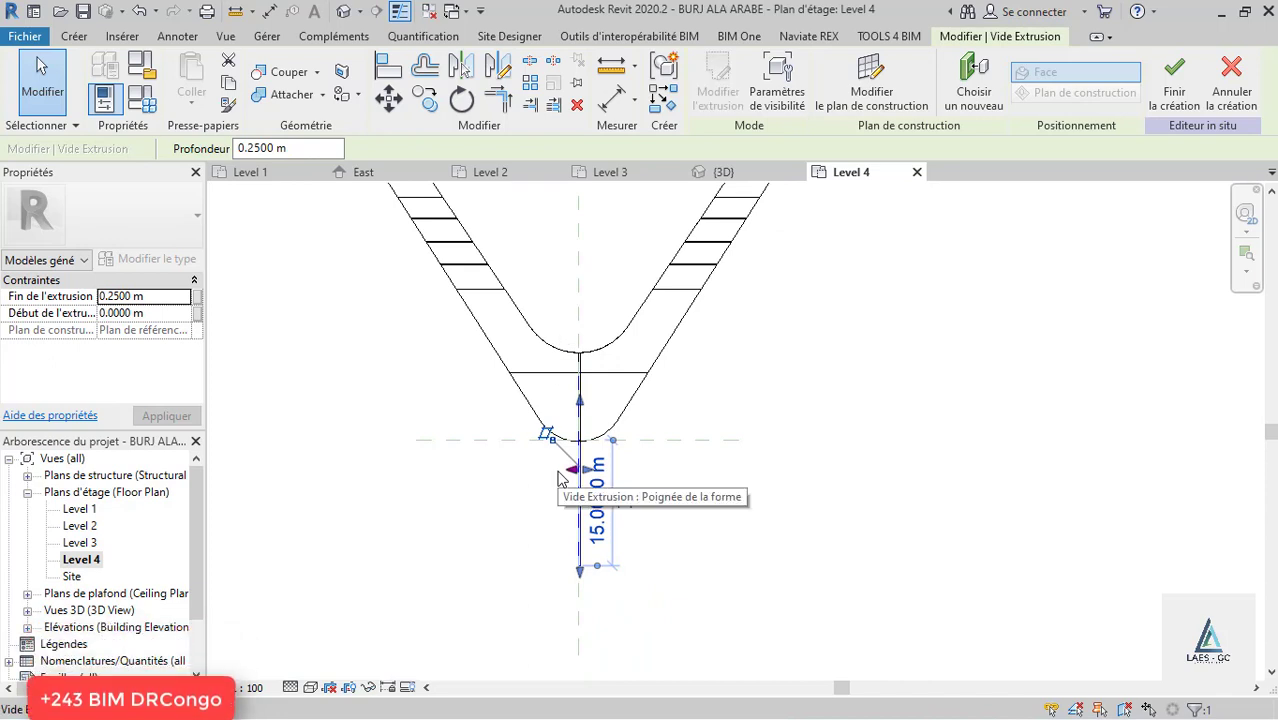
drag(569, 476, 484, 470)
drag(682, 462, 688, 468)
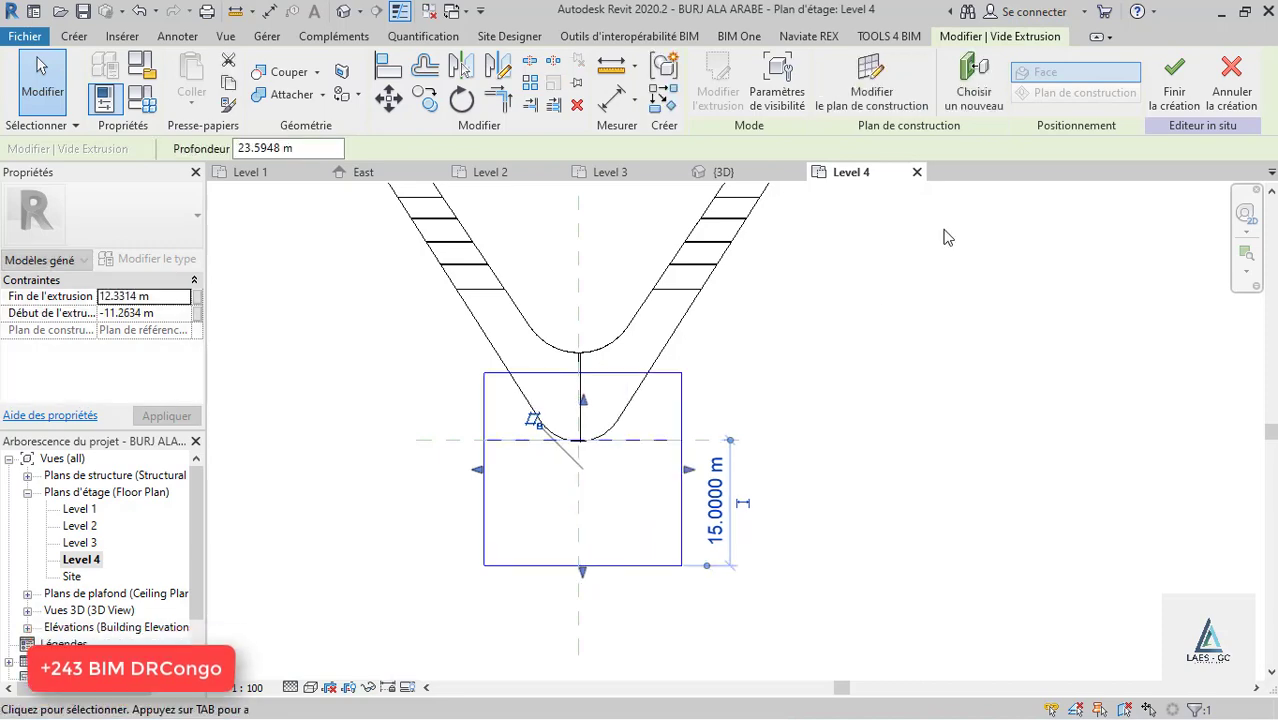
Finish the in-place model, dismissing the save reminder, and inspect the mast's slanted top and the tower frame in 3D.
click(1175, 95)
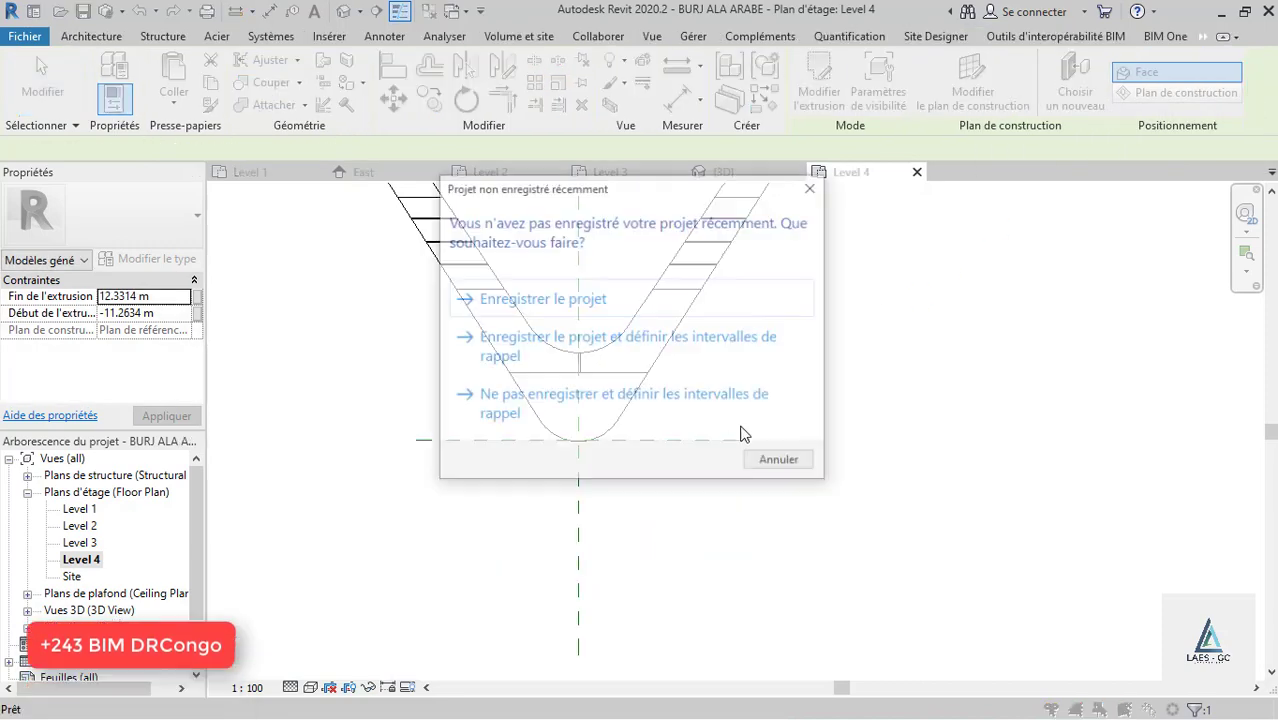
click(815, 188)
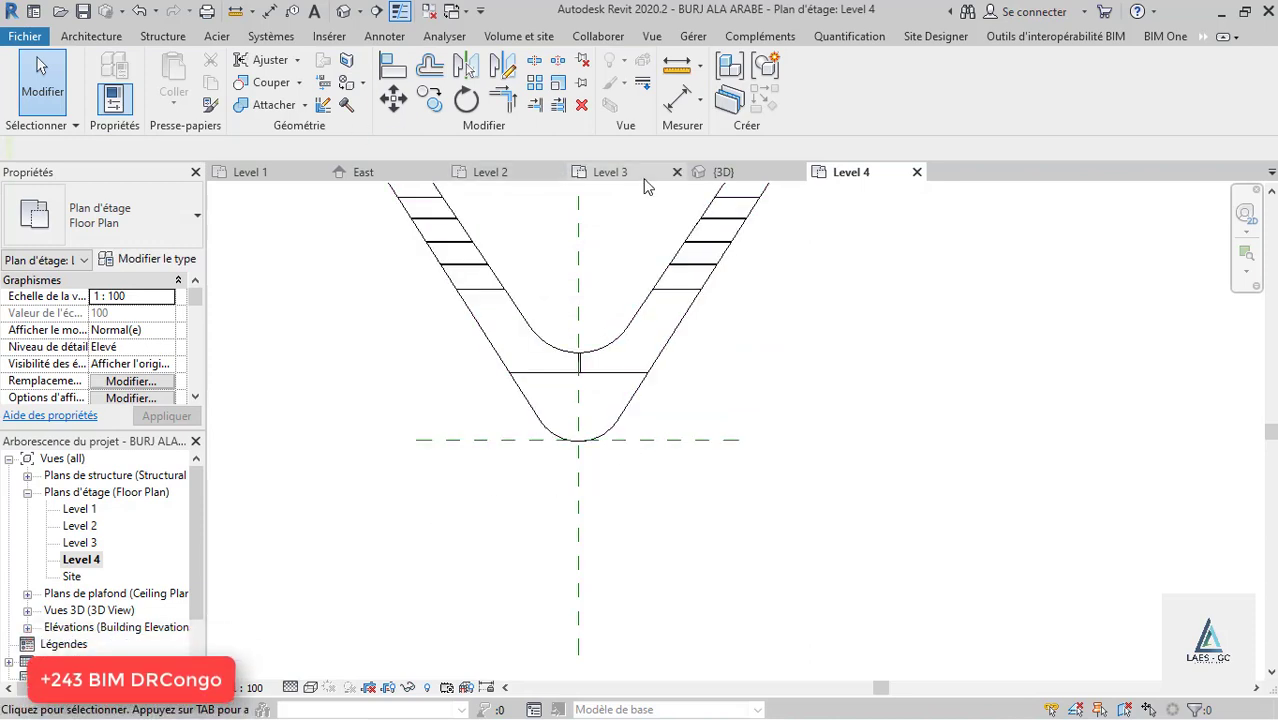
click(722, 173)
scroll(571, 234, down, 3)
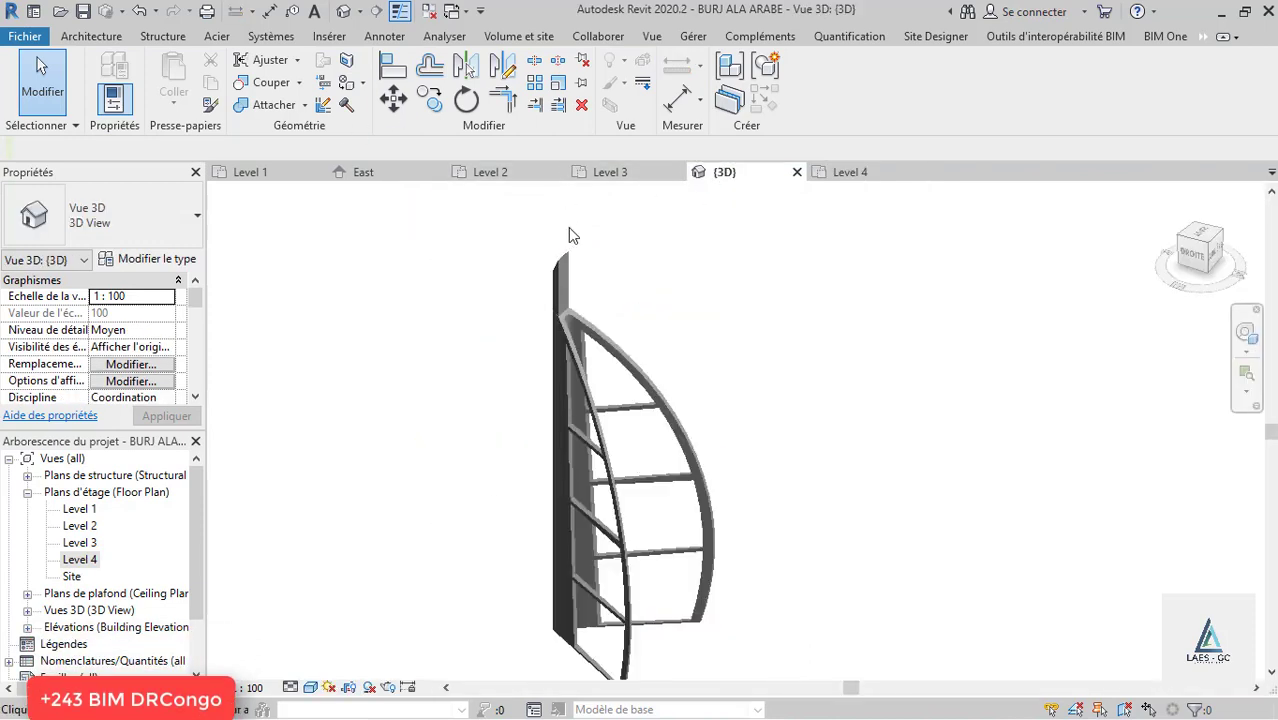
shift+middle_drag(830, 426, 1038, 399)
scroll(622, 395, up, 2)
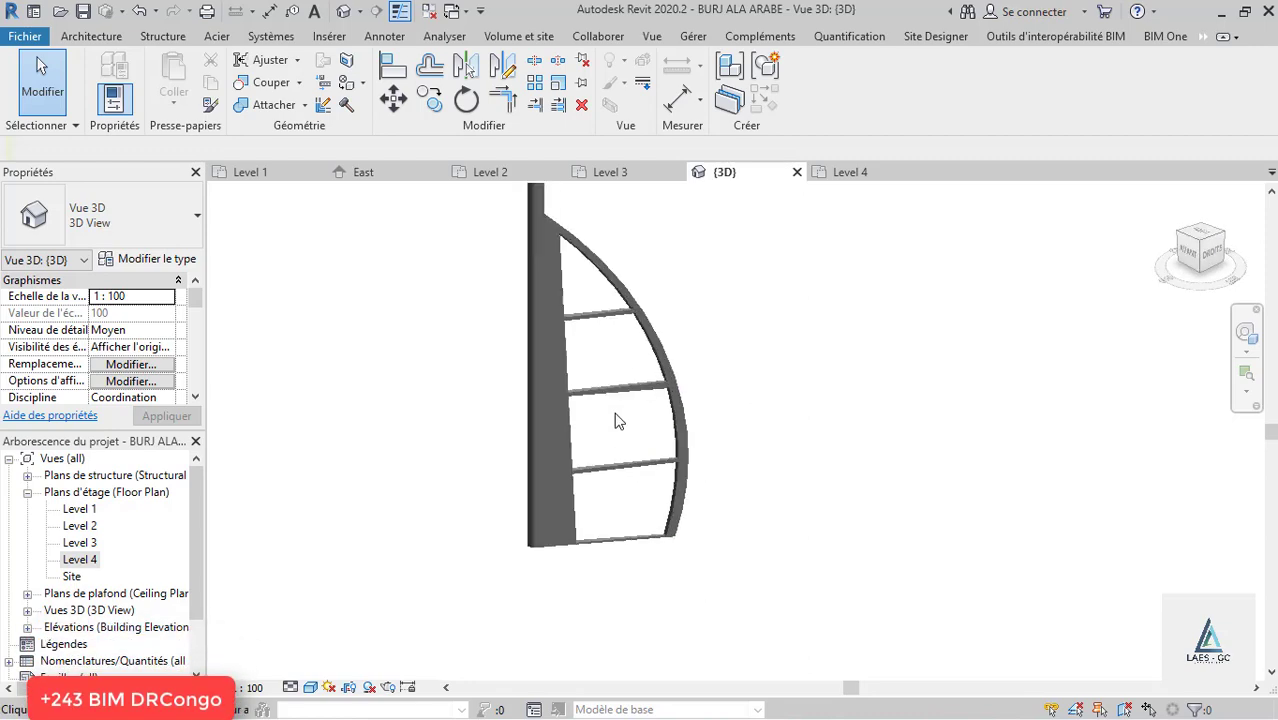